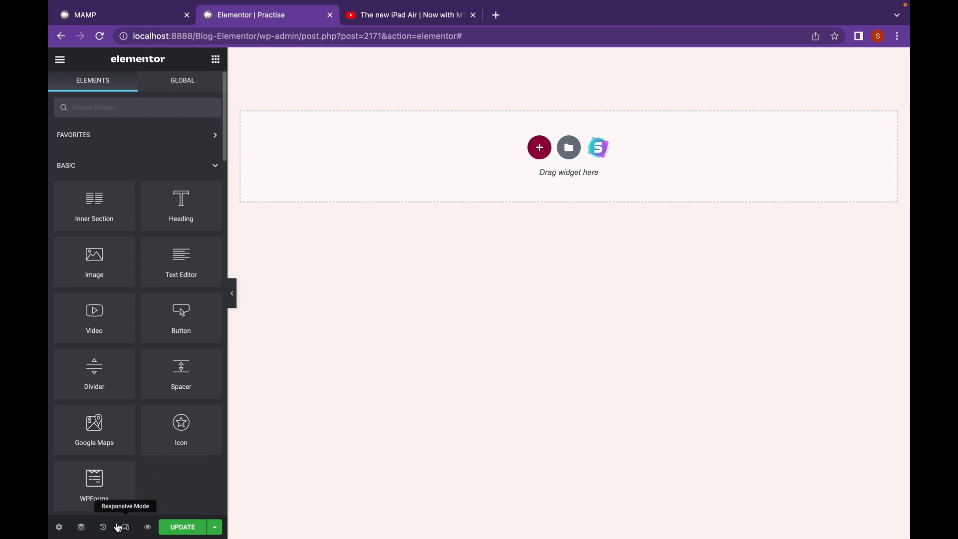
In the page settings, look through the status options and set the page layout to Elementor Full Width
left_click(59, 527)
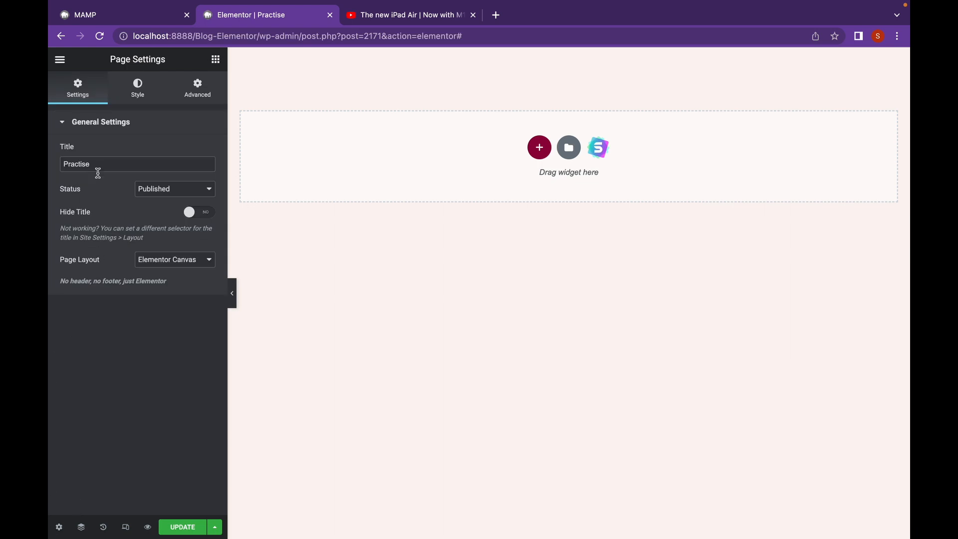
left_click(166, 190)
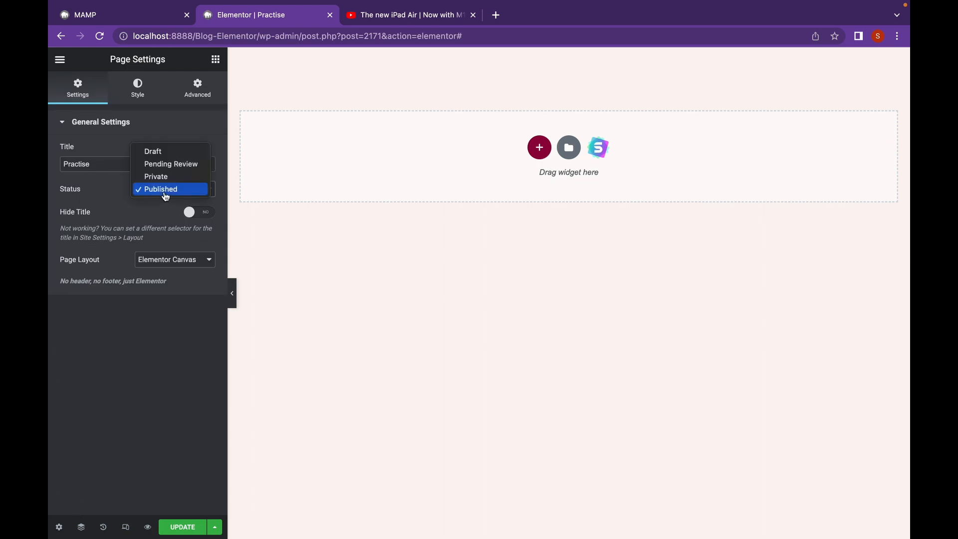
left_click(148, 210)
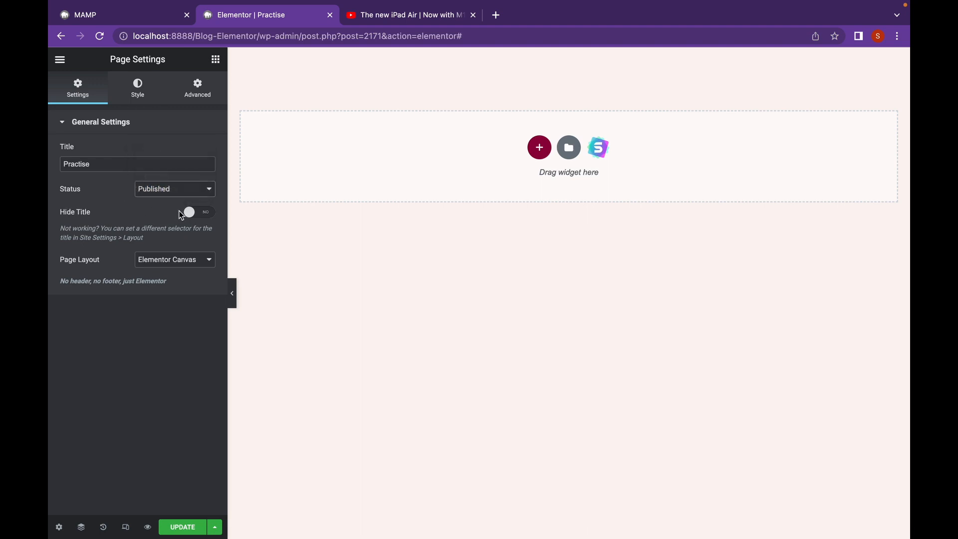
left_click(177, 259)
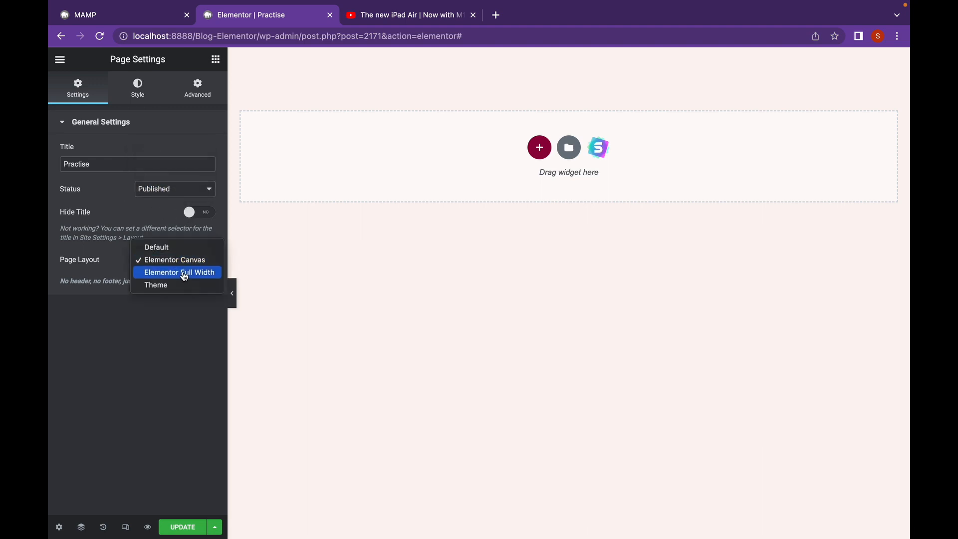
left_click(184, 273)
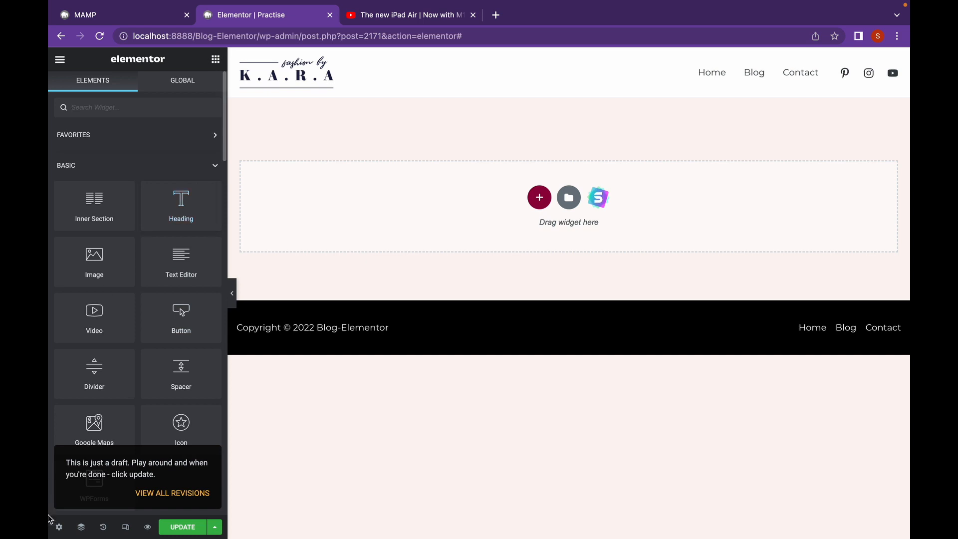
Set the page layout back to Elementor Canvas in the page settings
left_click(59, 527)
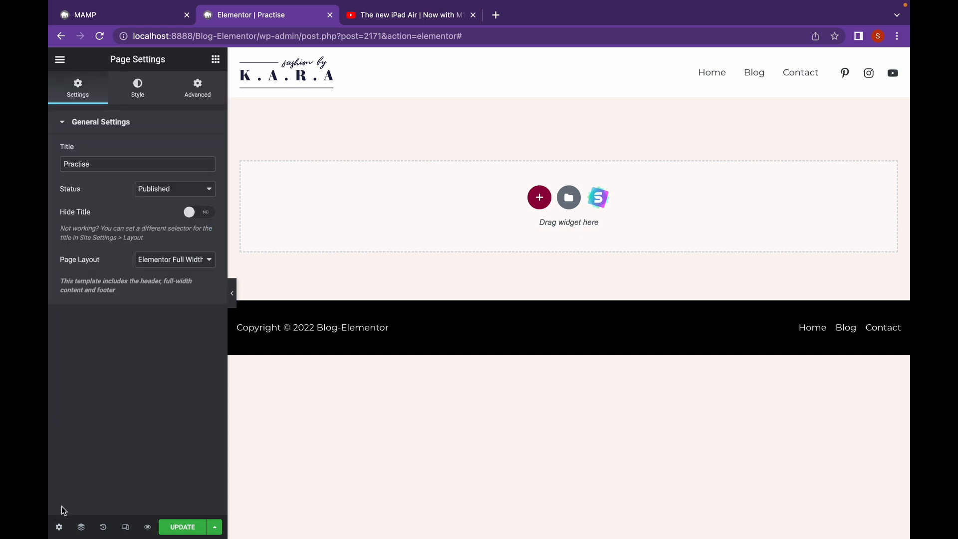
left_click(200, 270)
left_click(204, 248)
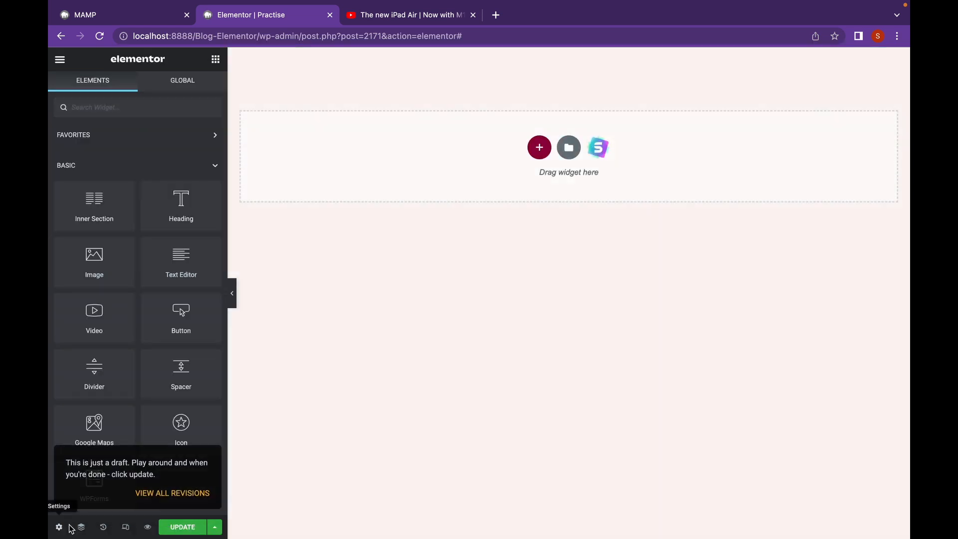
Open the Navigator, add a section with two equal columns to the page, and expand that section in the Navigator
left_click(81, 527)
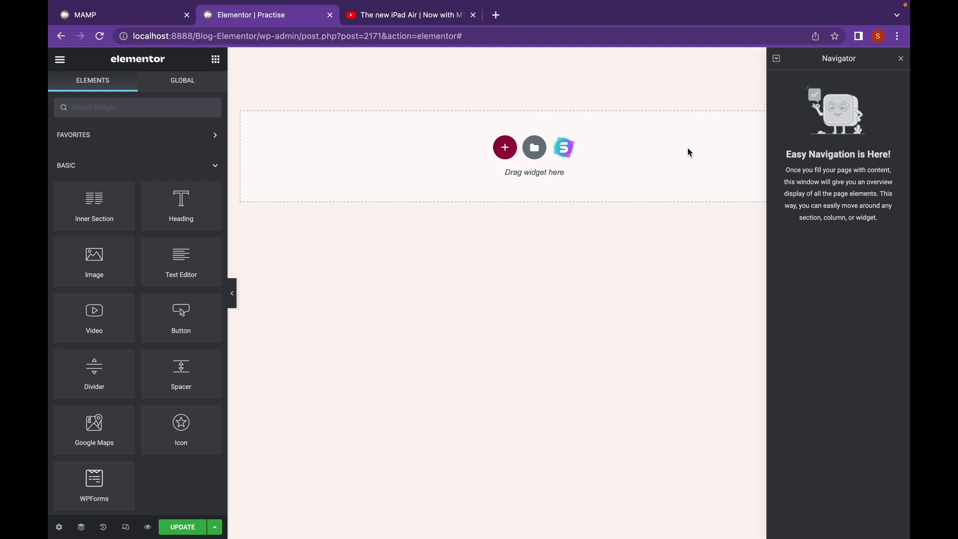
left_click(504, 146)
left_click(437, 177)
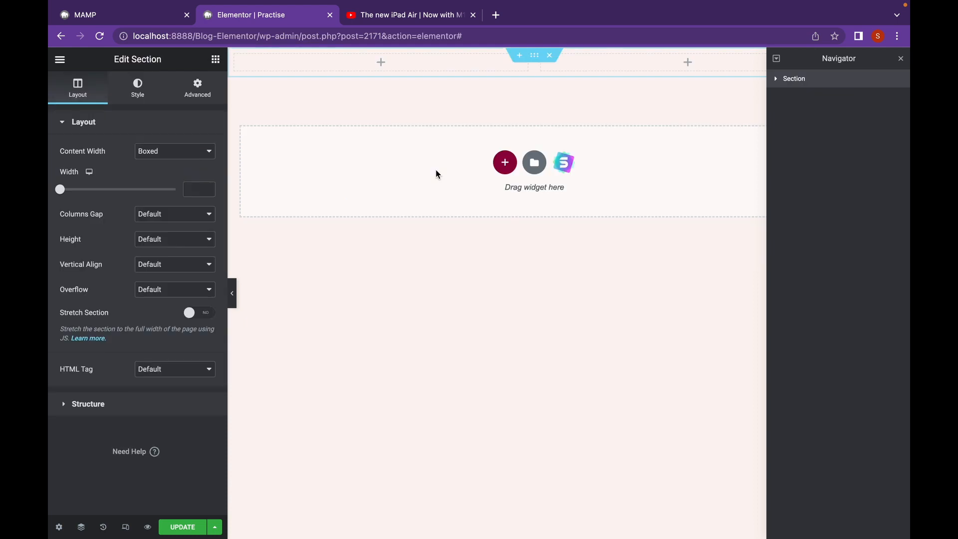
left_click(776, 79)
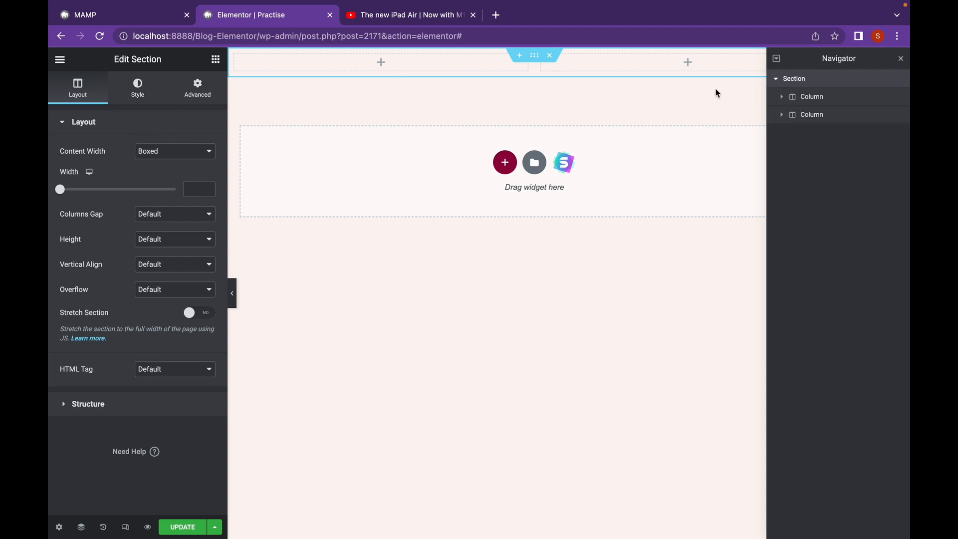
Examine the editing options available for the two-column section and close the Navigator
right_click(533, 61)
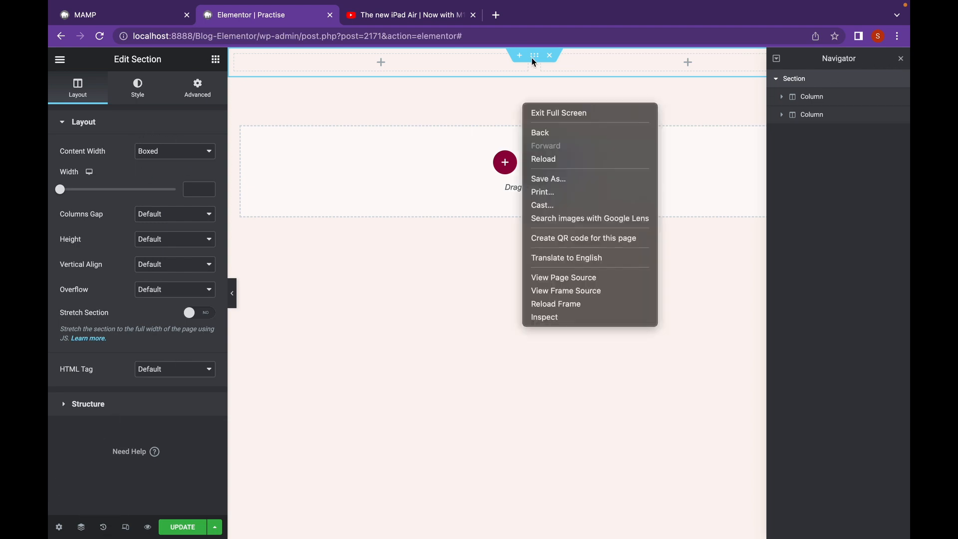
left_click(533, 61)
right_click(533, 61)
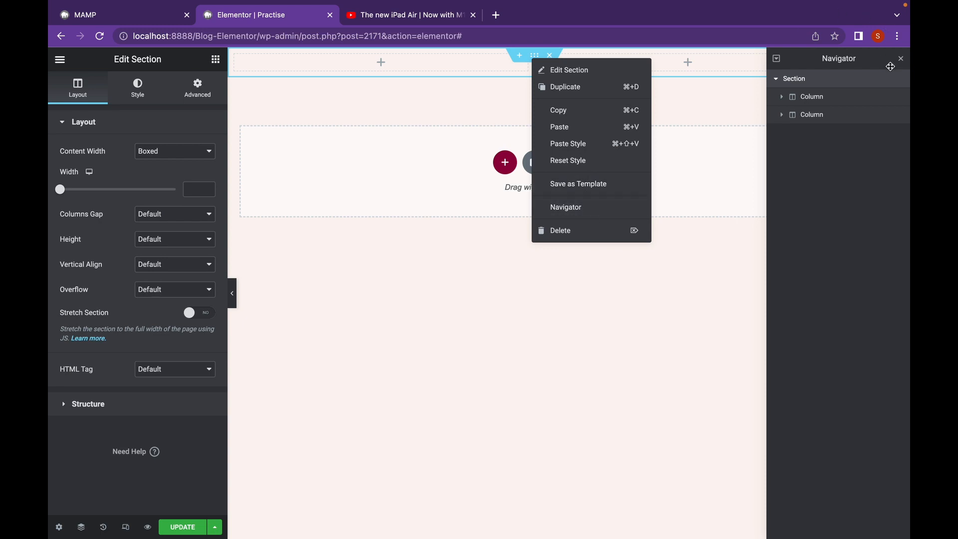
left_click(901, 62)
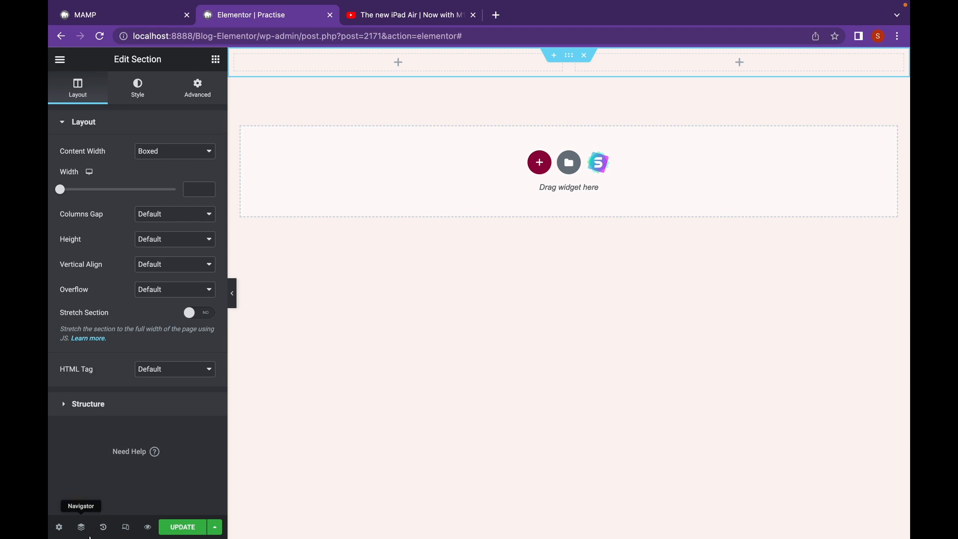
Review the page's history of editing actions and its saved revisions
left_click(103, 529)
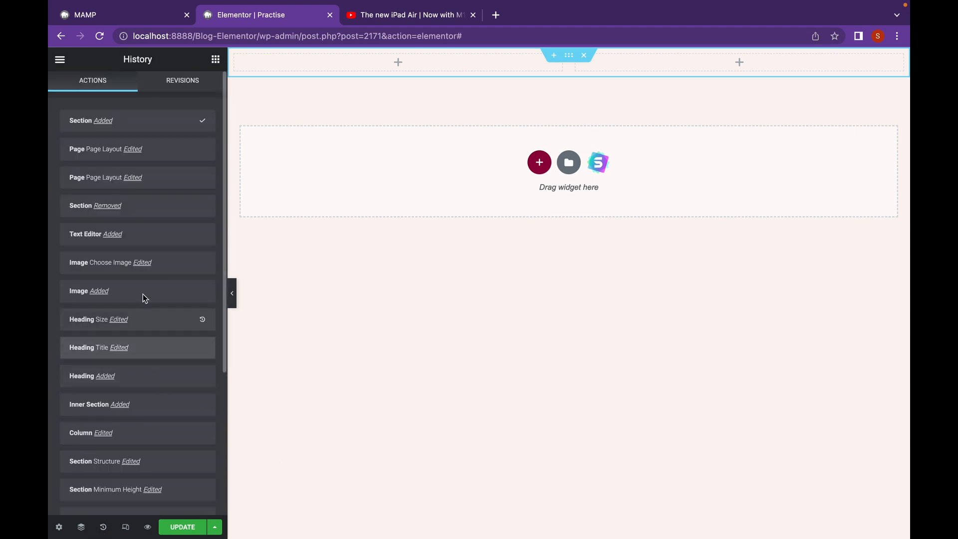
scroll(152, 275, "down", 2)
scroll(152, 279, "down", 2)
scroll(152, 279, "up", 4)
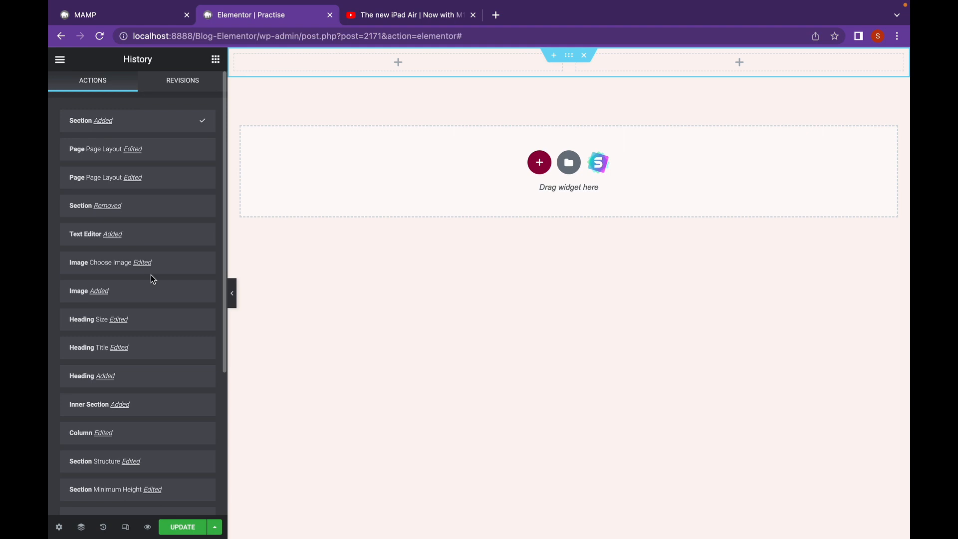
left_click(188, 85)
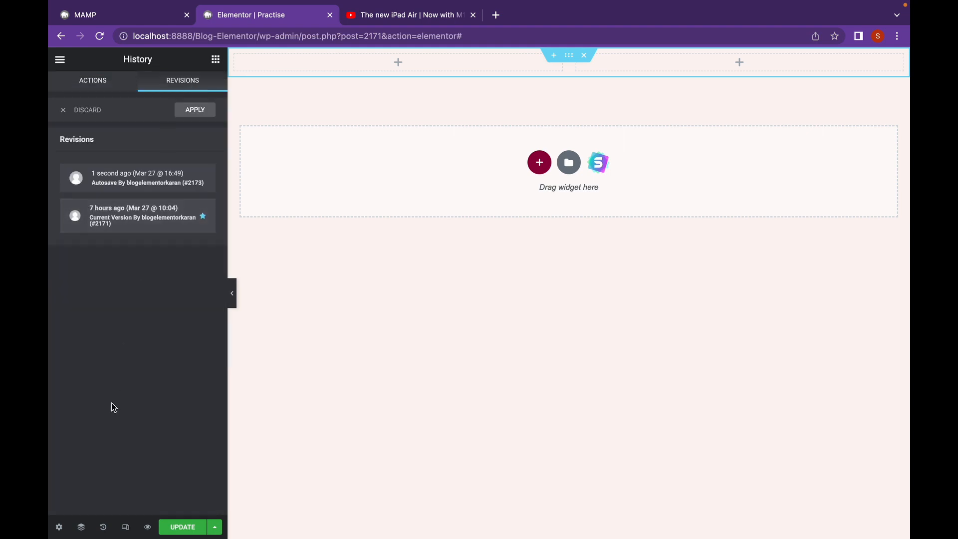
Check the page in the tablet and mobile views, and view its browser preview before returning to the editor
left_click(123, 527)
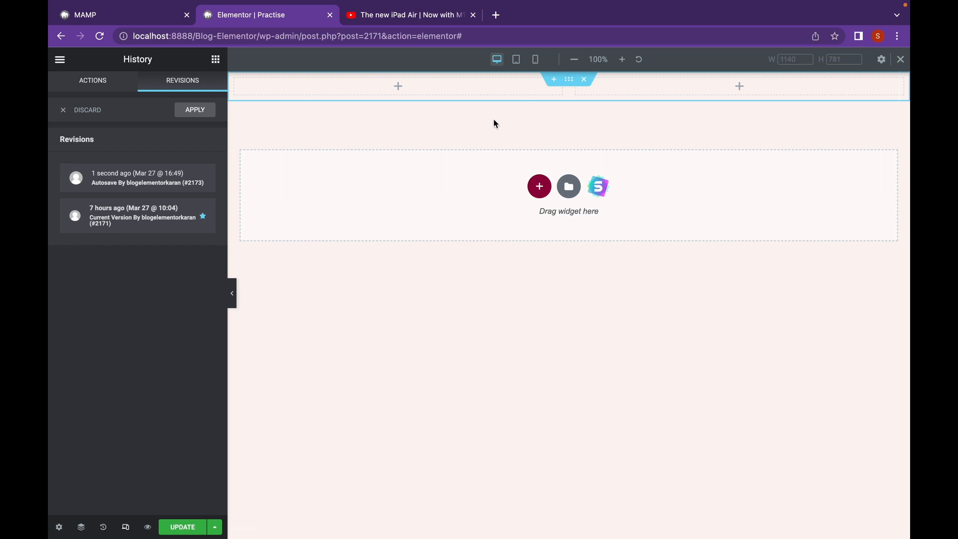
left_click(519, 64)
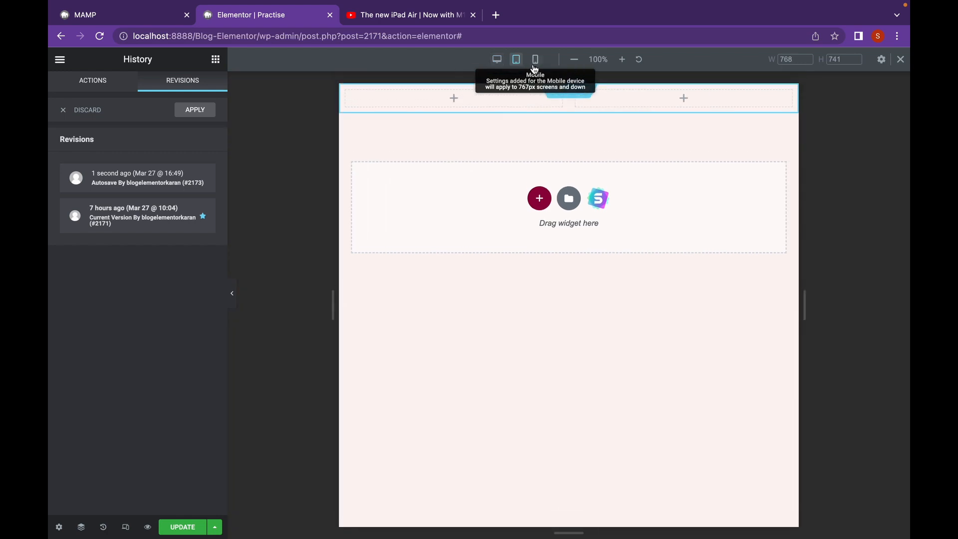
left_click(535, 60)
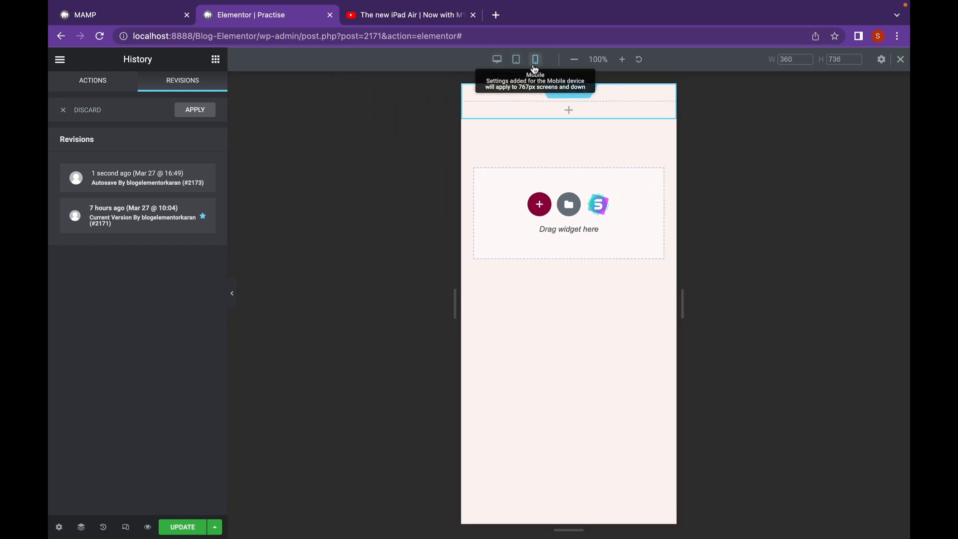
left_click(901, 60)
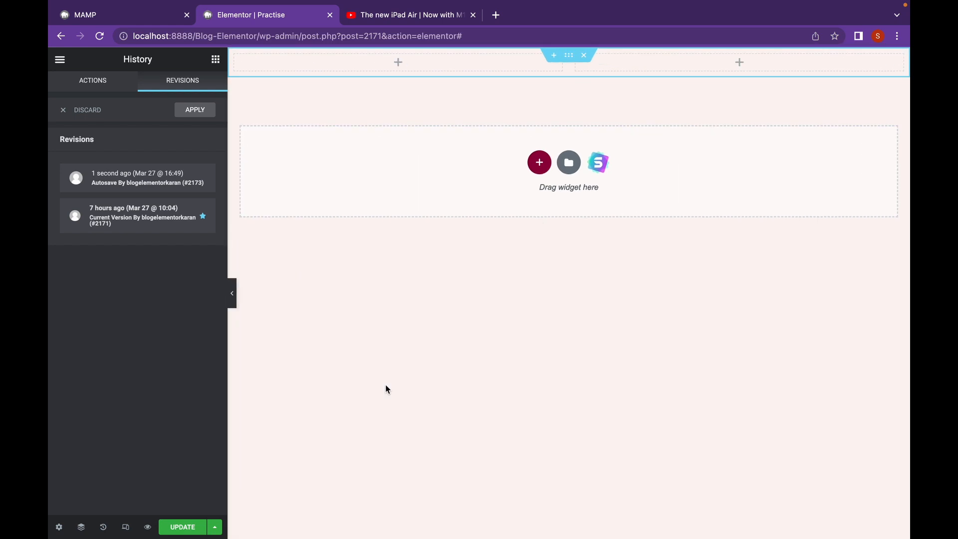
left_click(148, 527)
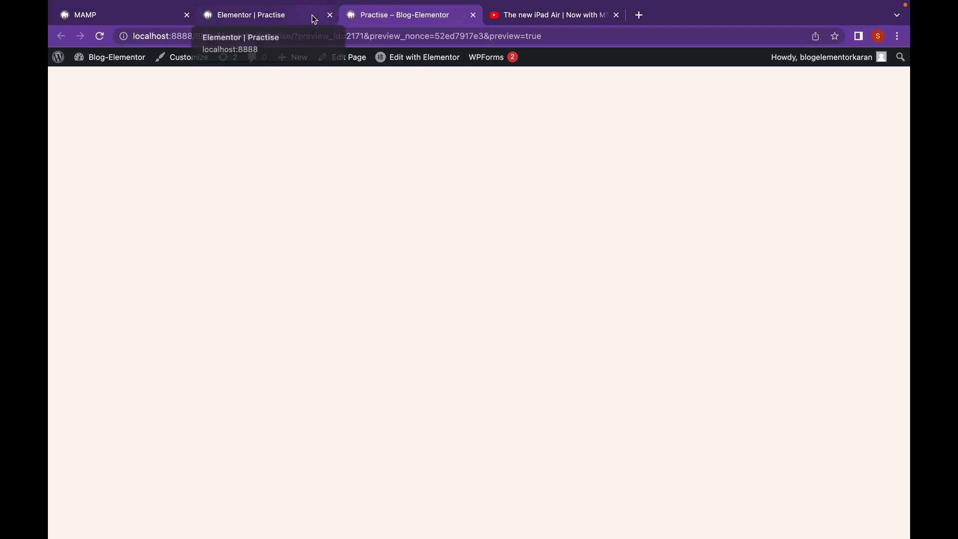
left_click(473, 15)
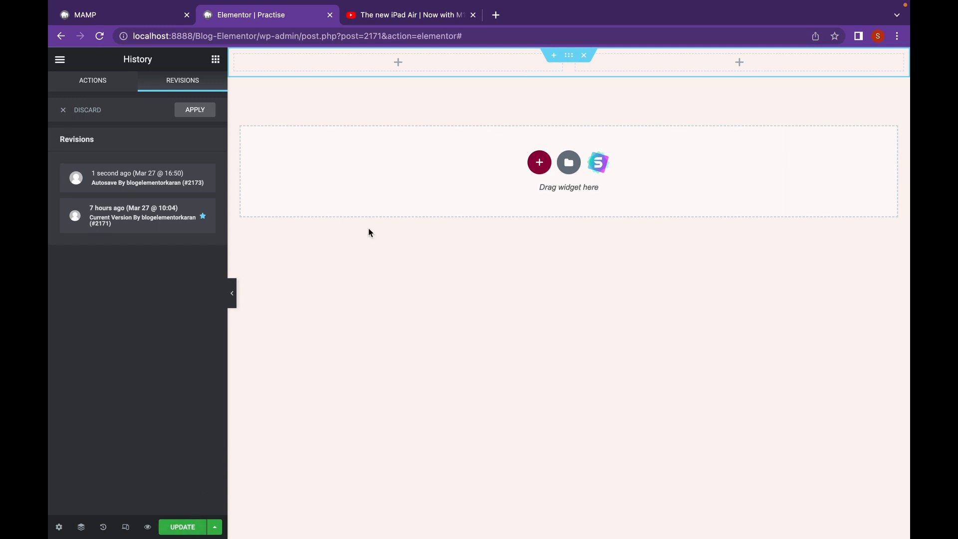
Return to the widget list and look through the available basic widgets
left_click(219, 64)
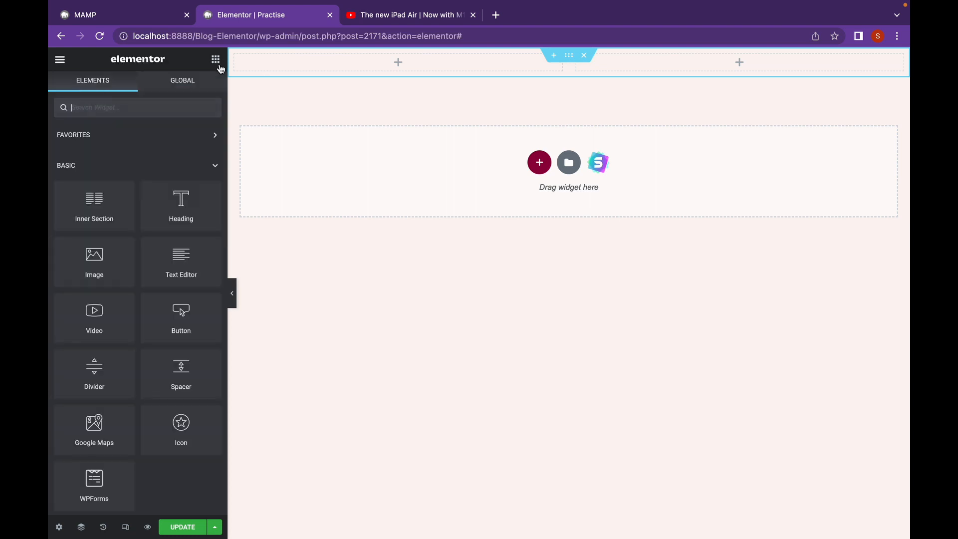
scroll(126, 370, "down", 2)
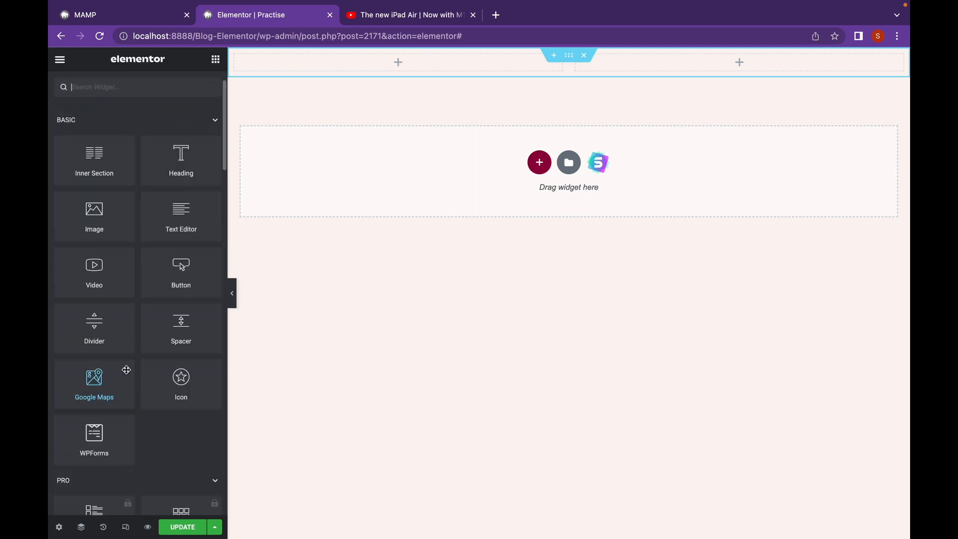
scroll(126, 369, "up", 2)
Examine the Global Colors entry in the site settings and leave the site settings
left_click(60, 60)
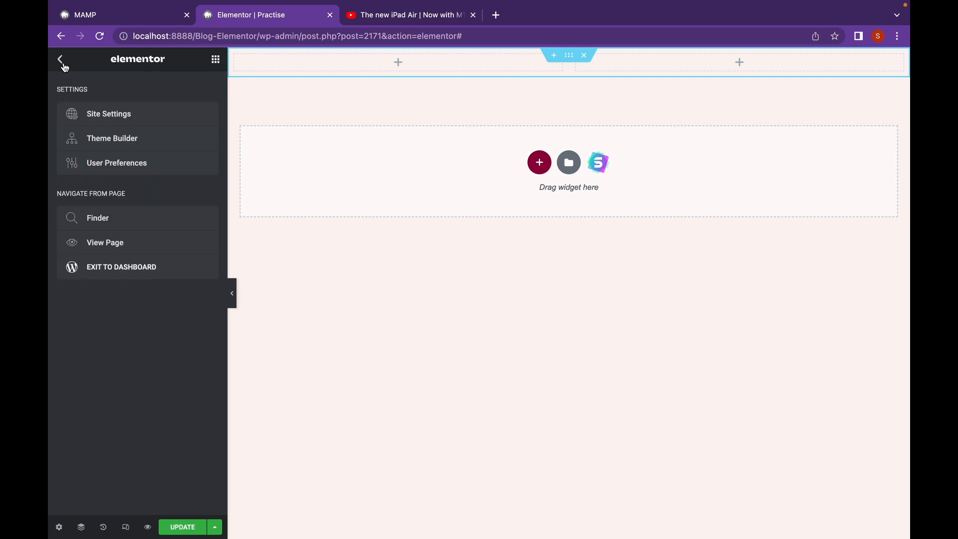
left_click(111, 120)
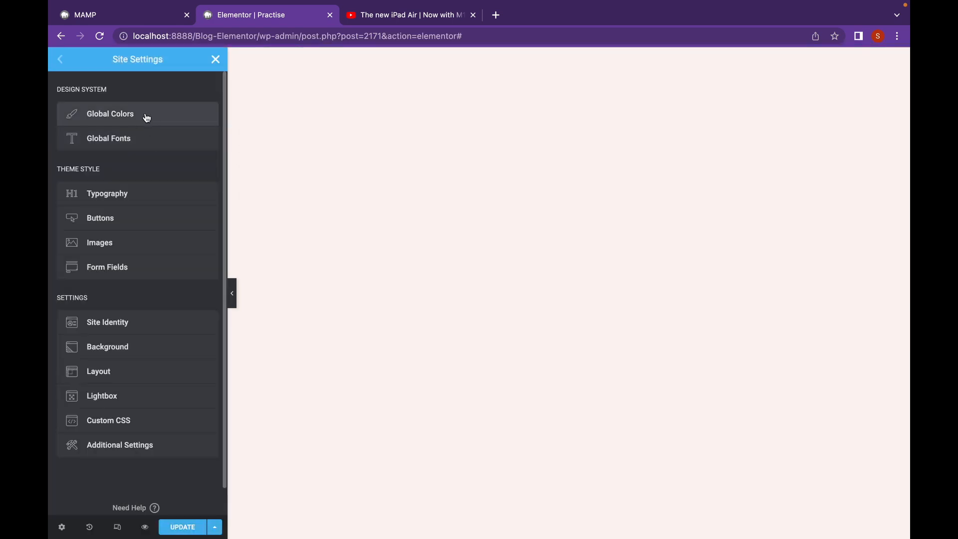
left_click(147, 118)
left_click(67, 90)
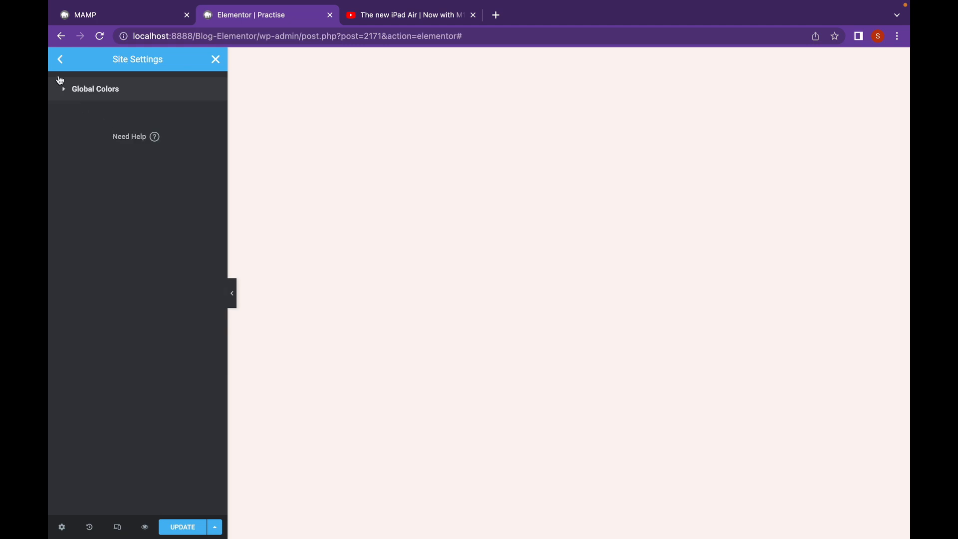
left_click(60, 59)
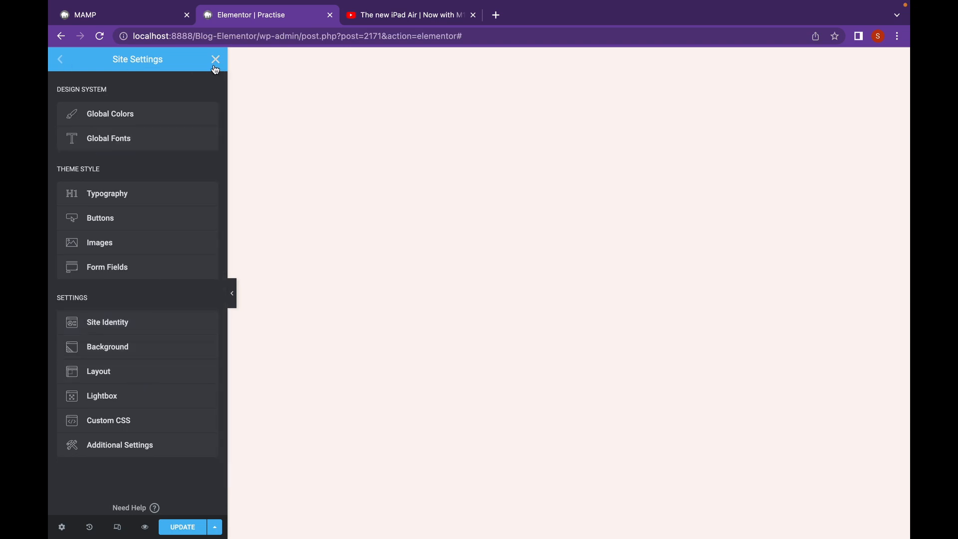
left_click(65, 64)
left_click(72, 63)
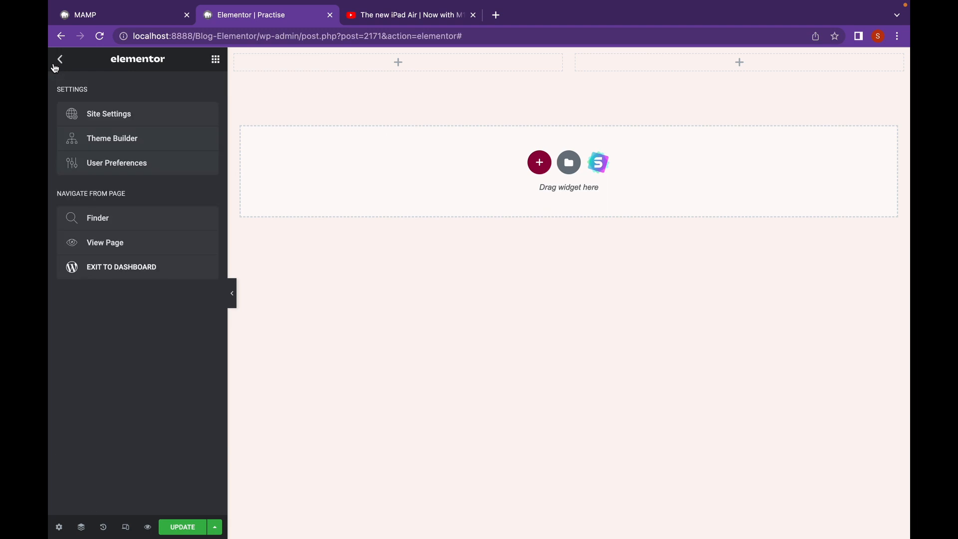
Try the Light UI theme in the user preferences, restore the Dark theme, and return to the widget list
left_click(128, 174)
left_click(205, 121)
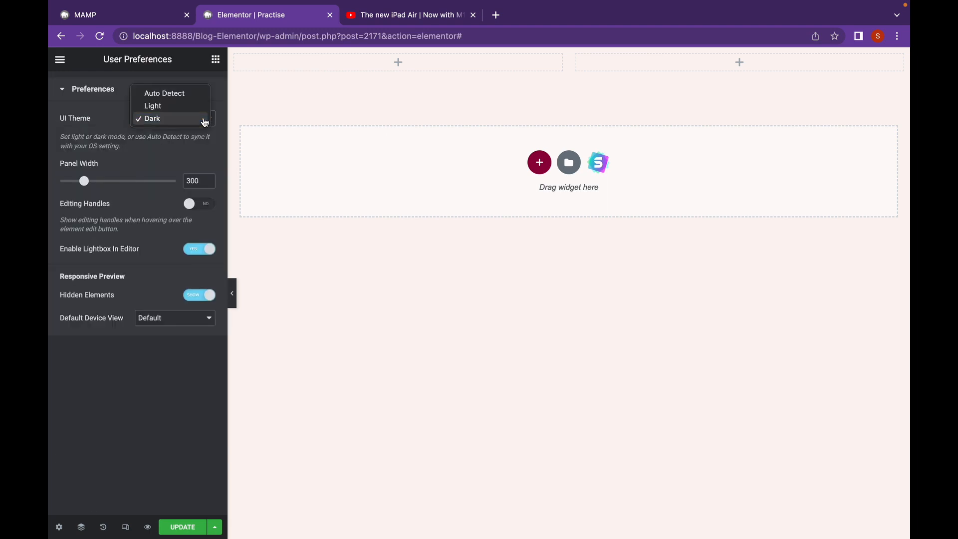
left_click(197, 111)
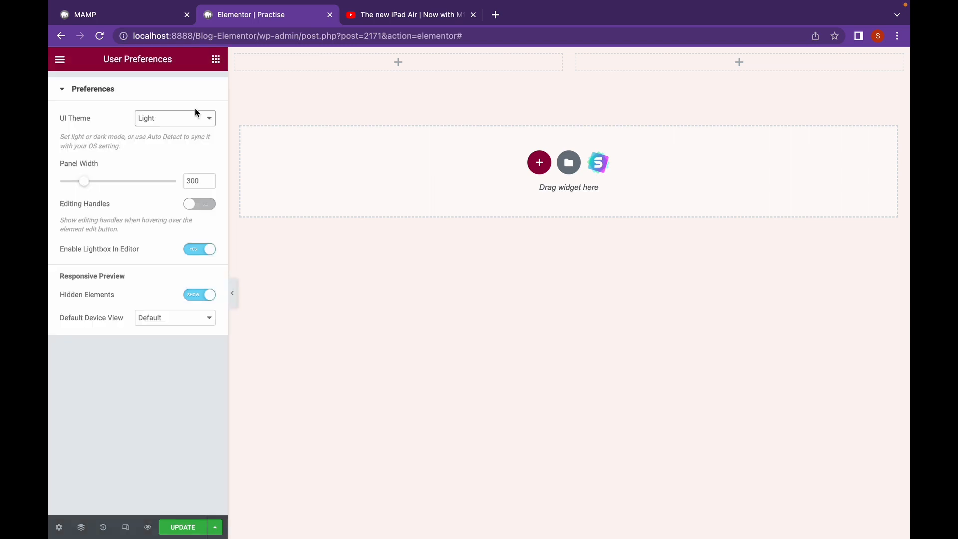
left_click(197, 120)
left_click(195, 131)
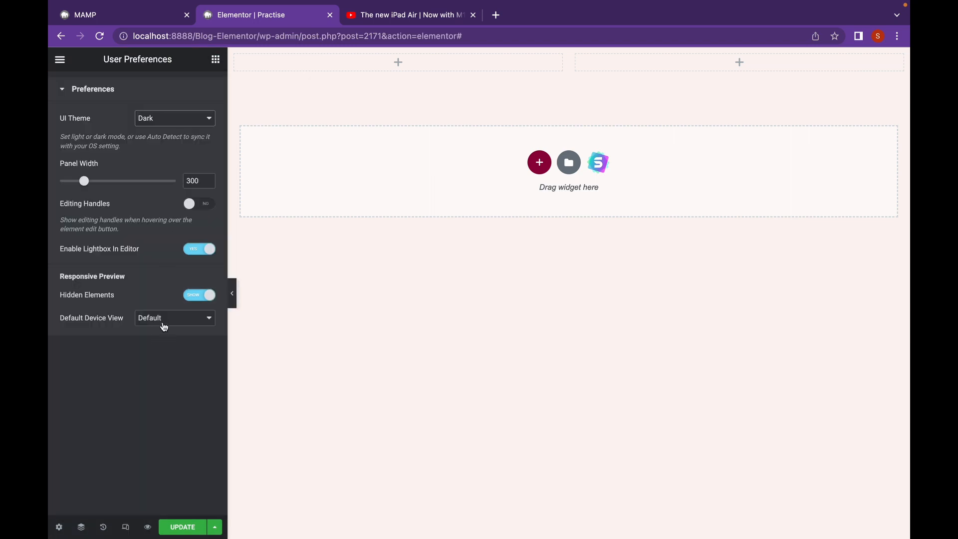
left_click(61, 67)
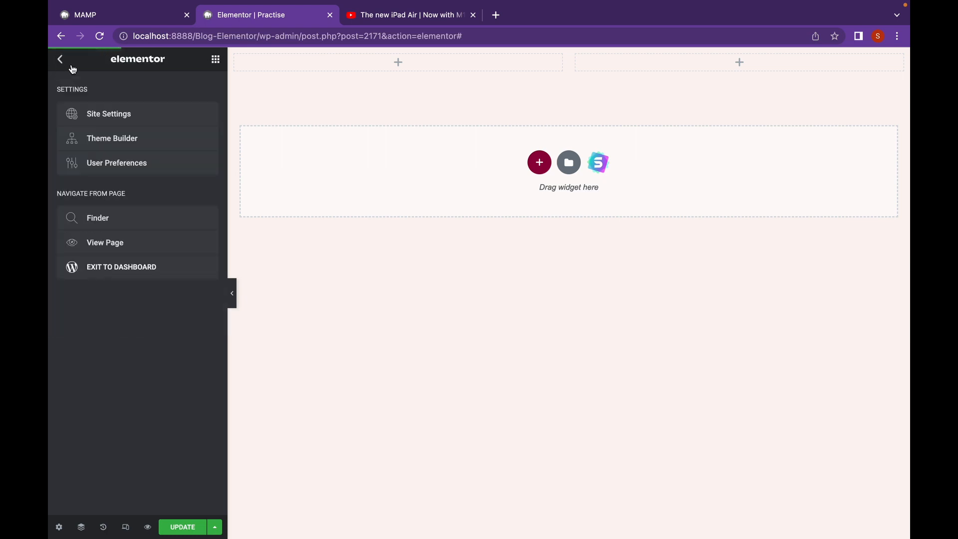
left_click(214, 60)
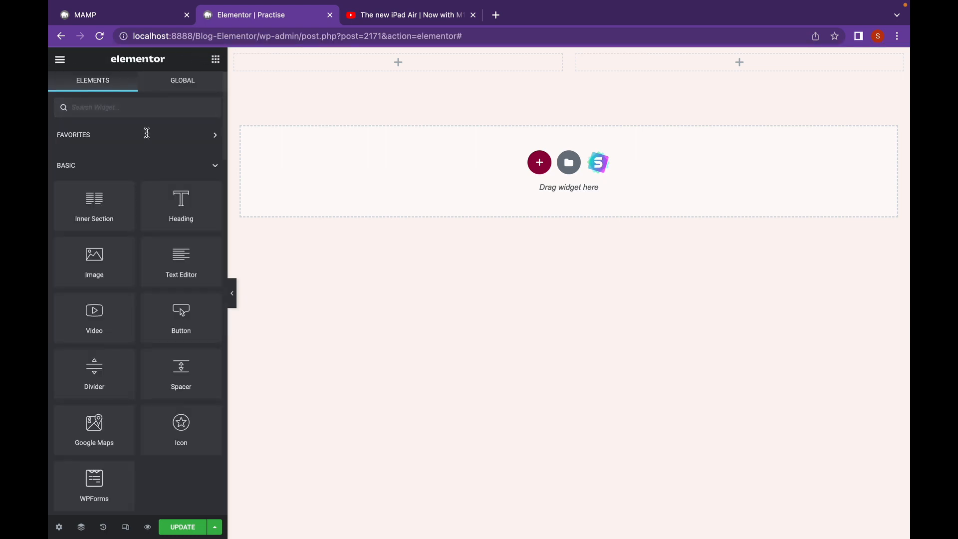
Show the structure choices for a new section, and add an Inner Section to the existing section's left column
left_click(540, 163)
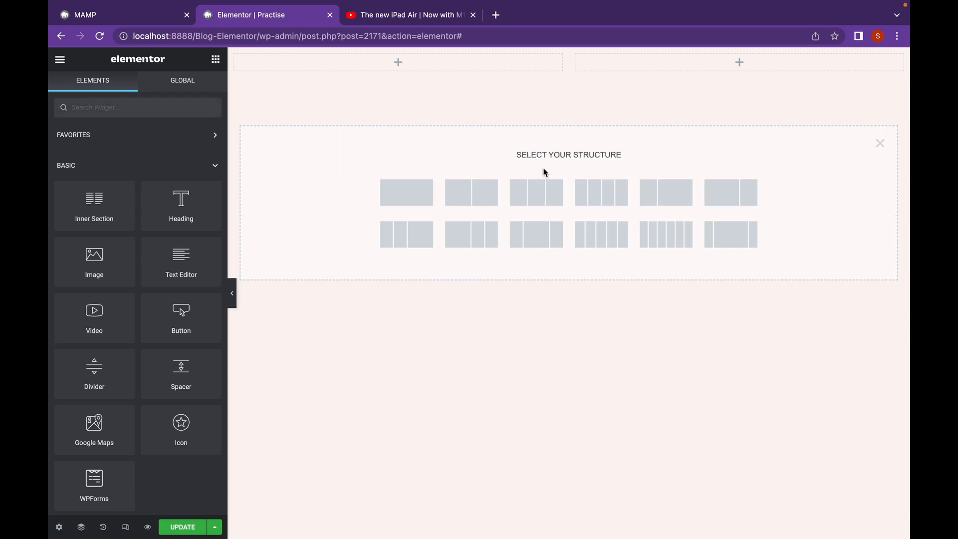
left_click_drag(97, 207, 400, 67)
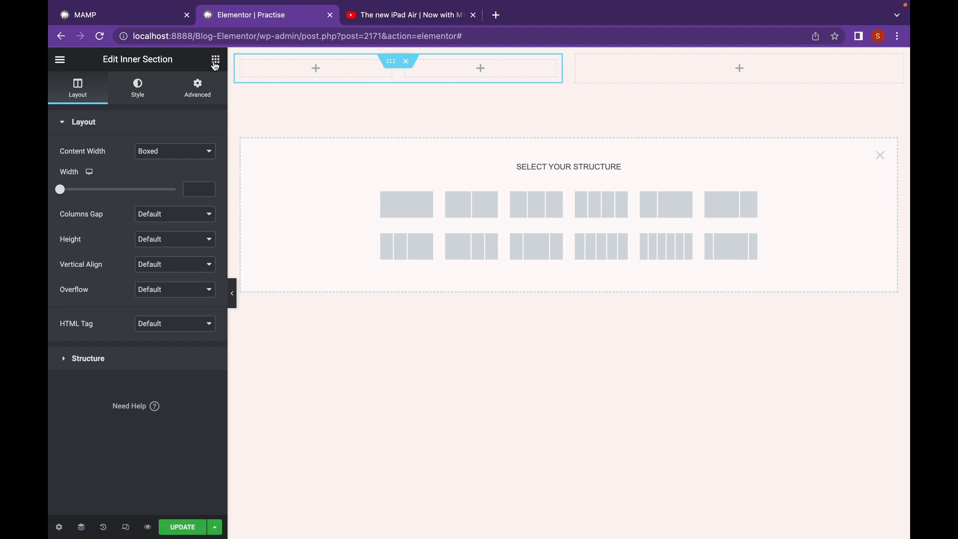
Add a Heading widget to the right column and shorten its text to "Add Your Heading"
left_click(215, 64)
left_click_drag(181, 200, 695, 64)
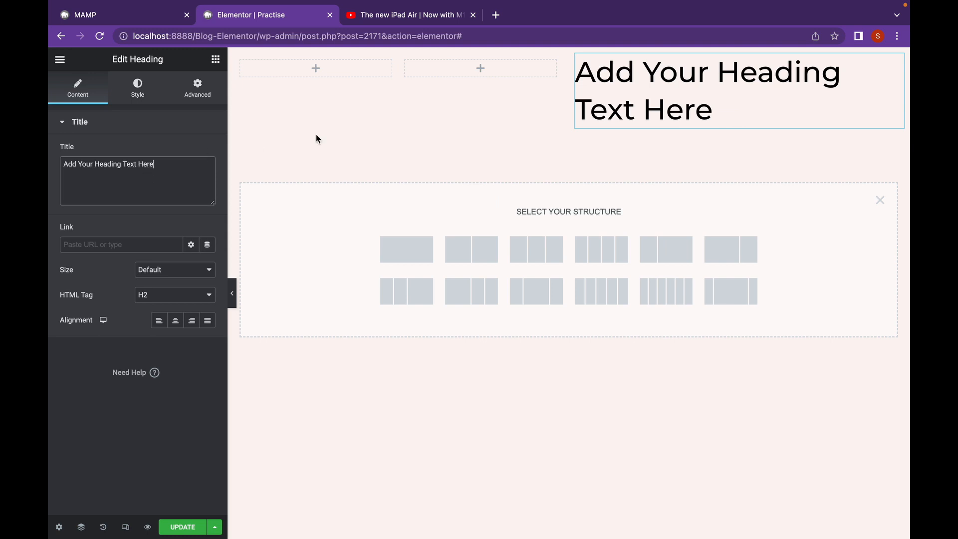
double_click(695, 106)
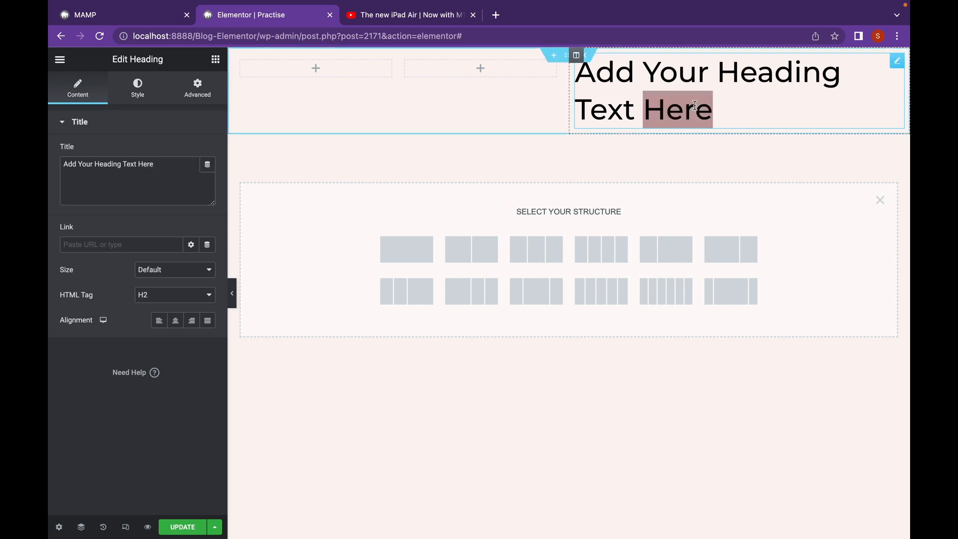
key("BackSpace")
key("BackSpace")
key("BackSpace")
key("BackSpace")
key("BackSpace")
key("BackSpace")
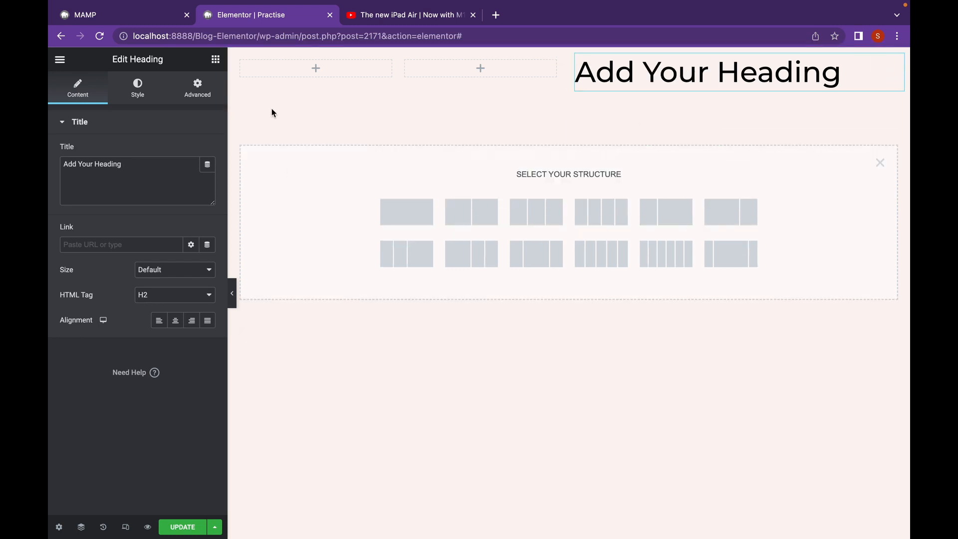
Add an Image widget below the inner section and insert eye-makeup.jpg from the media library
left_click(215, 59)
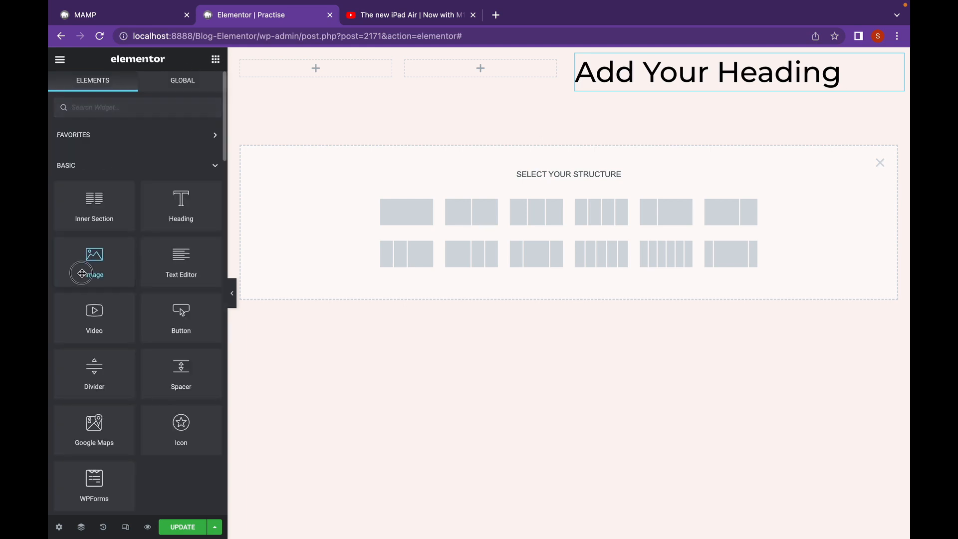
left_click_drag(81, 273, 394, 78)
left_click(142, 207)
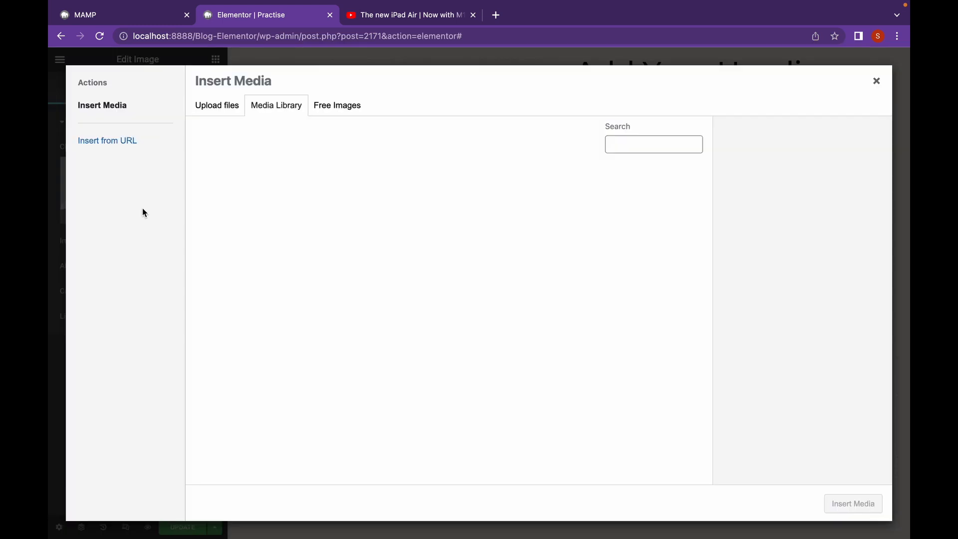
left_click(233, 109)
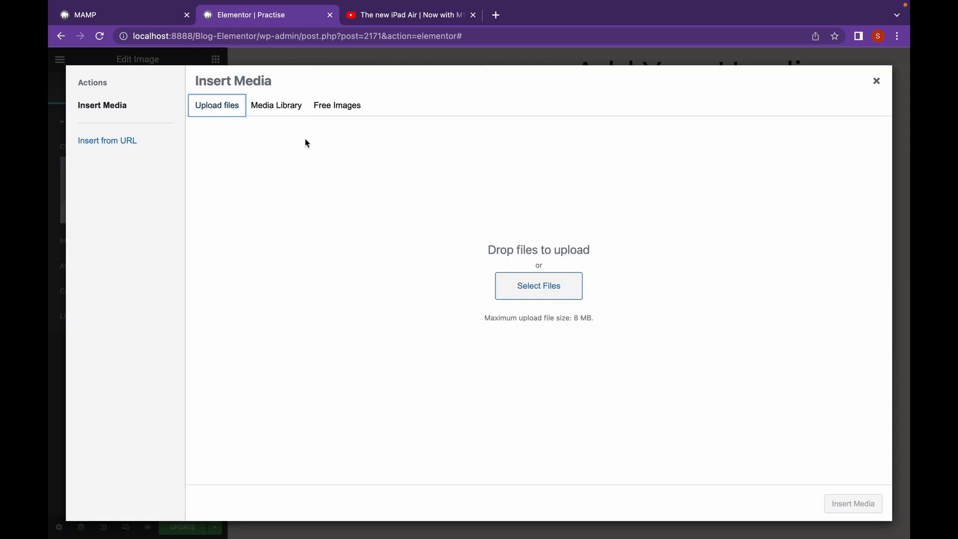
left_click(277, 105)
left_click(663, 304)
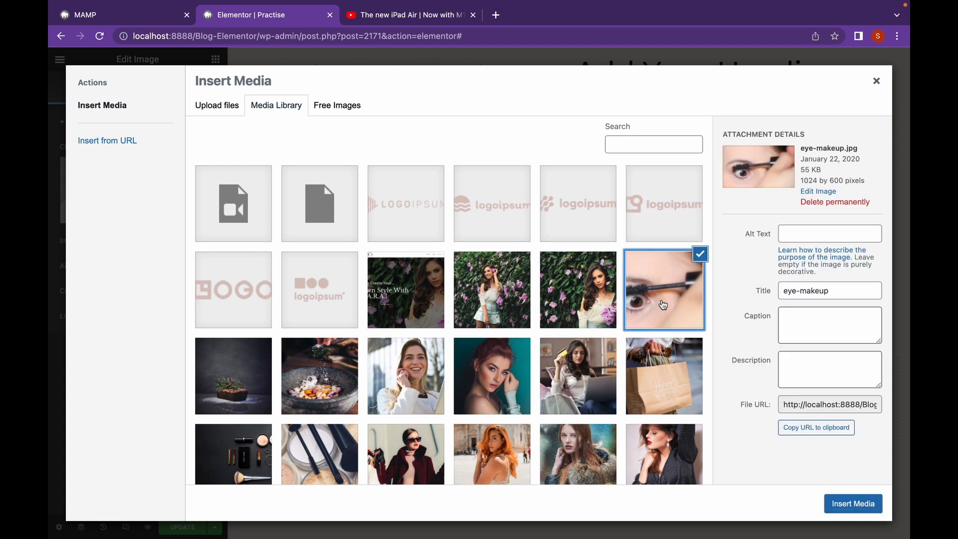
left_click(864, 508)
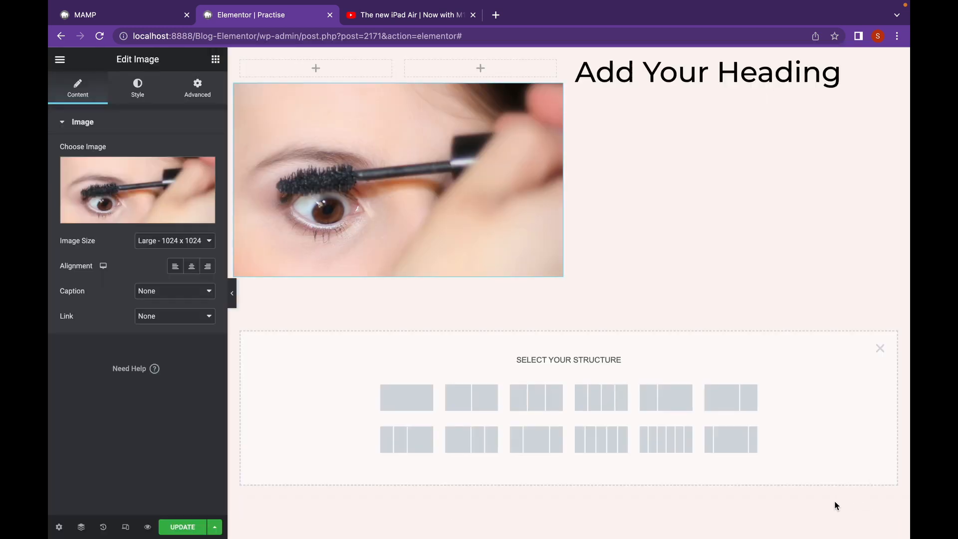
Set the eye makeup image's size to 1536x1536 and its width to 47%
left_click(157, 239)
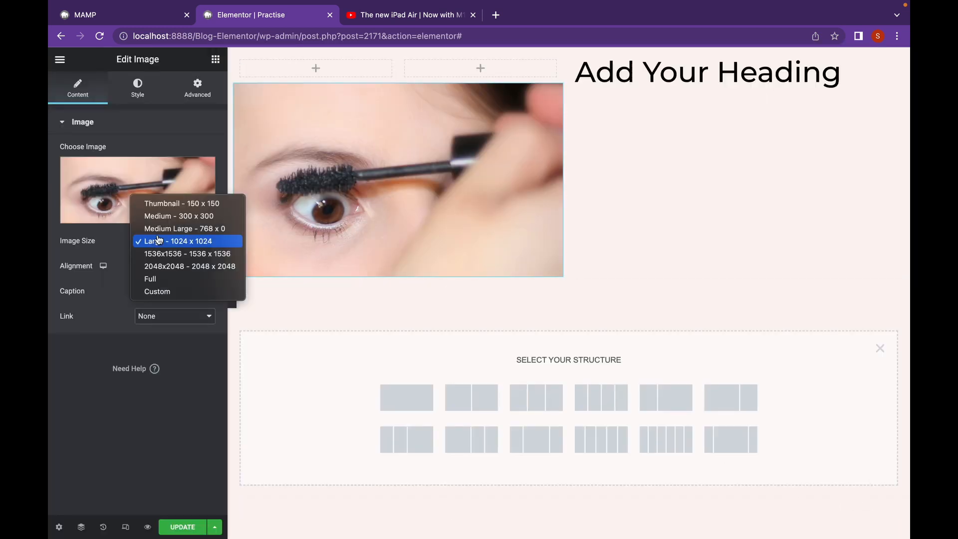
left_click(159, 255)
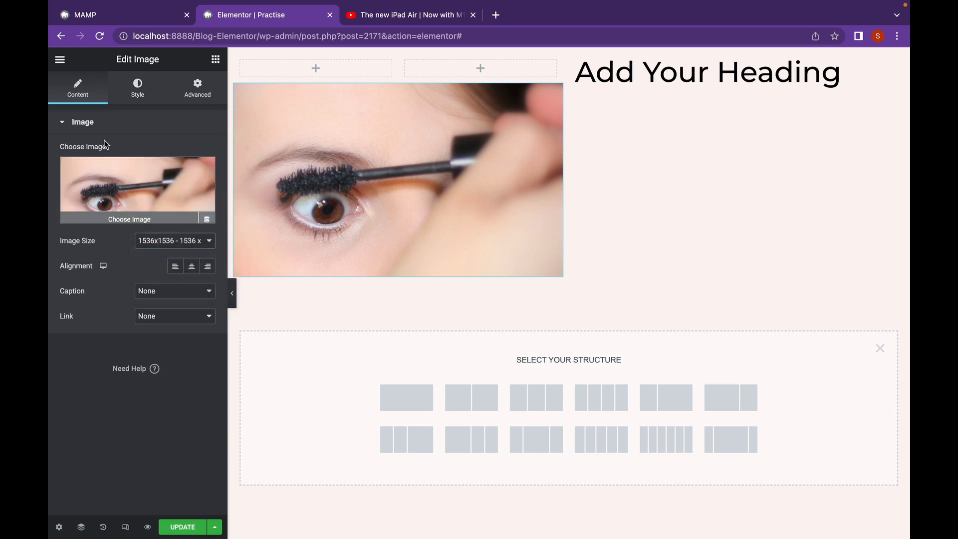
left_click(132, 100)
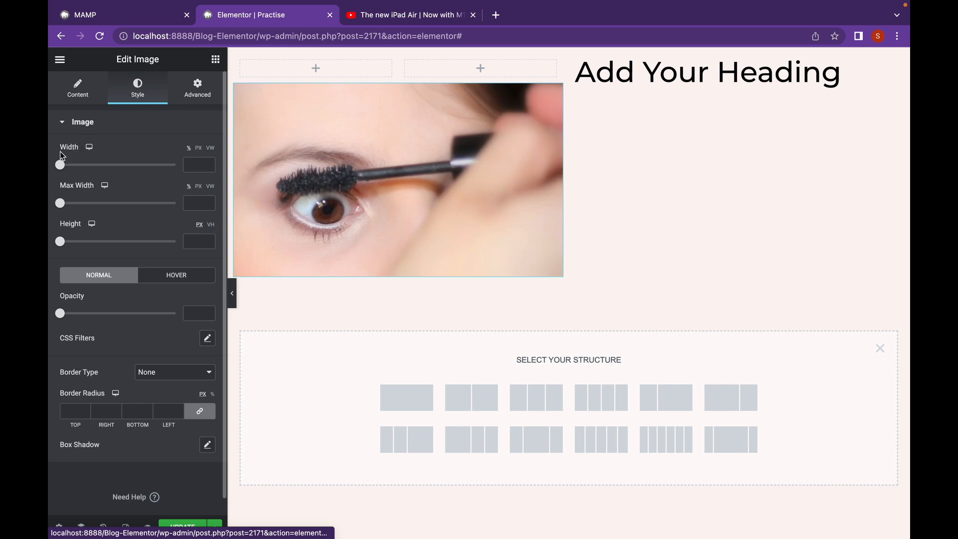
left_click_drag(60, 165, 114, 181)
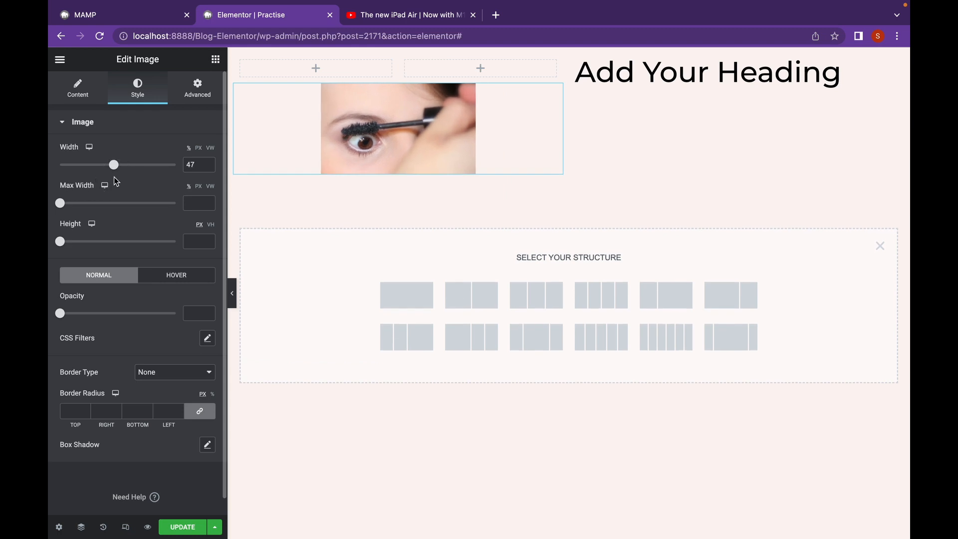
Add a Text Editor widget below the heading and select its placeholder paragraph
left_click(215, 59)
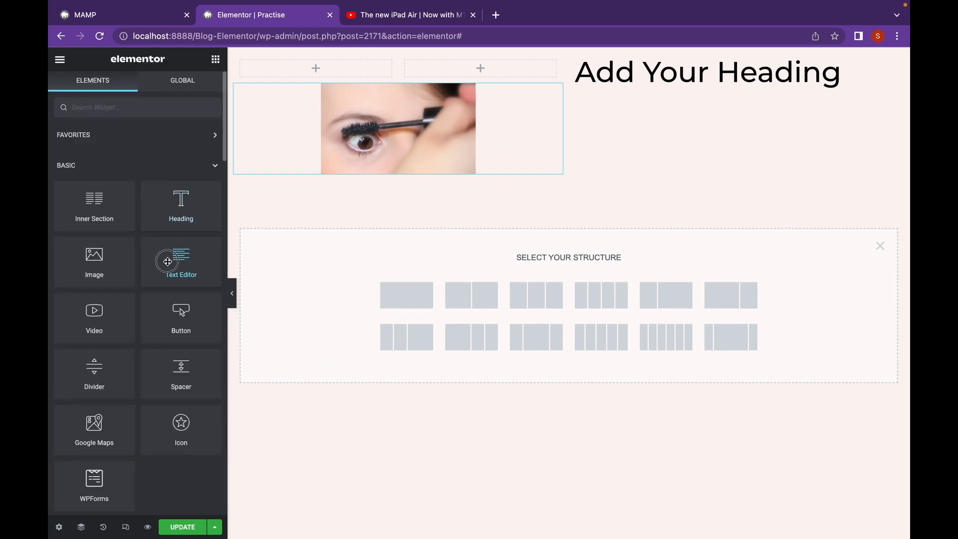
left_click_drag(167, 259, 643, 87)
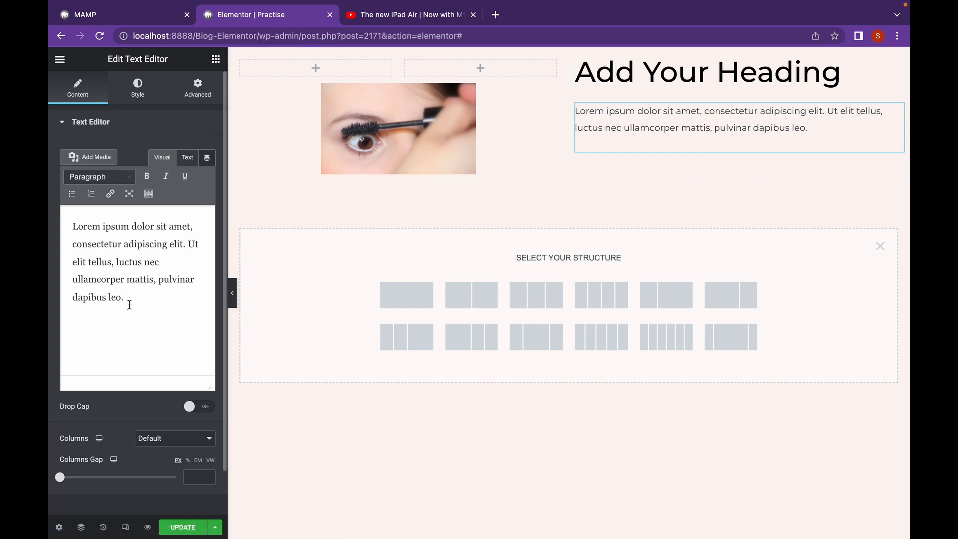
left_click_drag(129, 305, 69, 225)
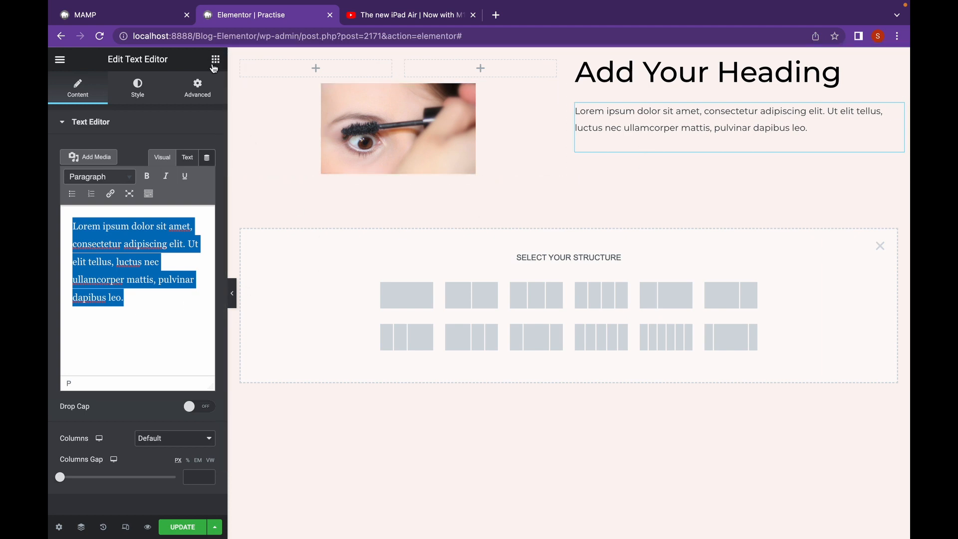
Add a Video widget below the paragraph in the right column and view its available source types
left_click(215, 64)
scroll(163, 265, "down", 3)
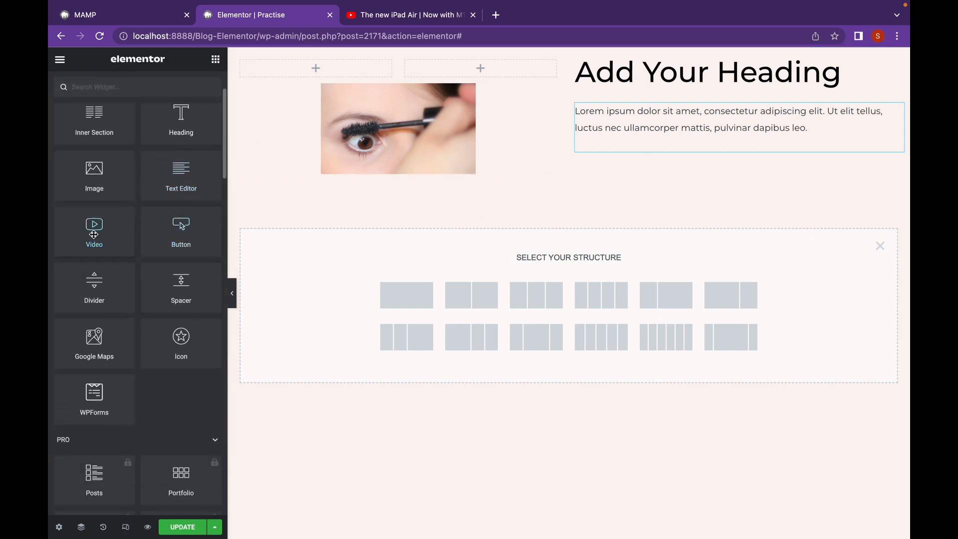
left_click_drag(93, 234, 633, 150)
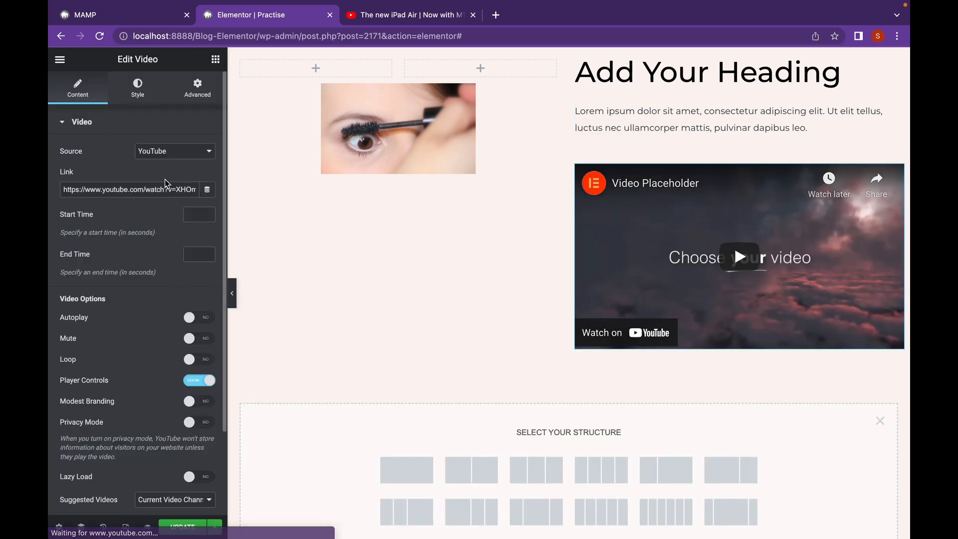
left_click(172, 156)
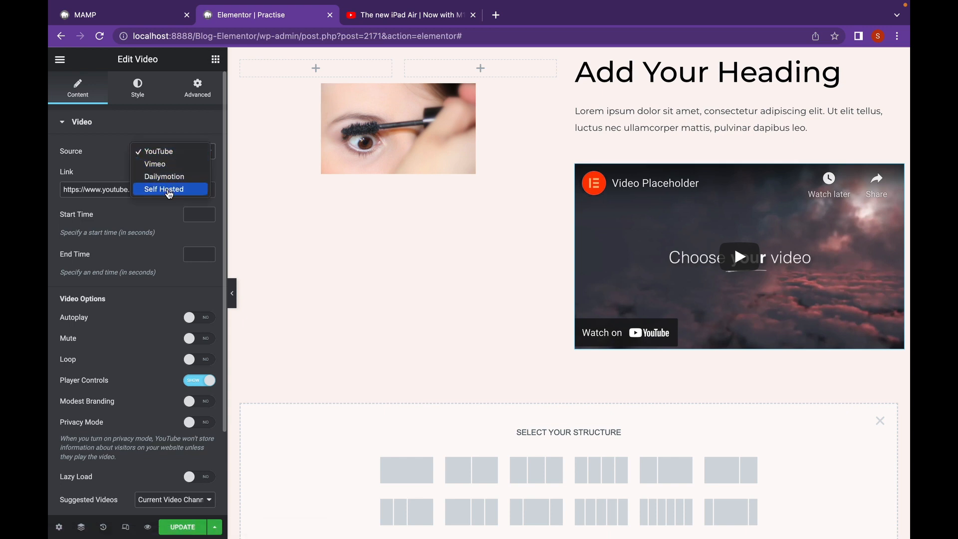
Set the video's start time to 2 seconds and its end time to 10 seconds
left_click(188, 214)
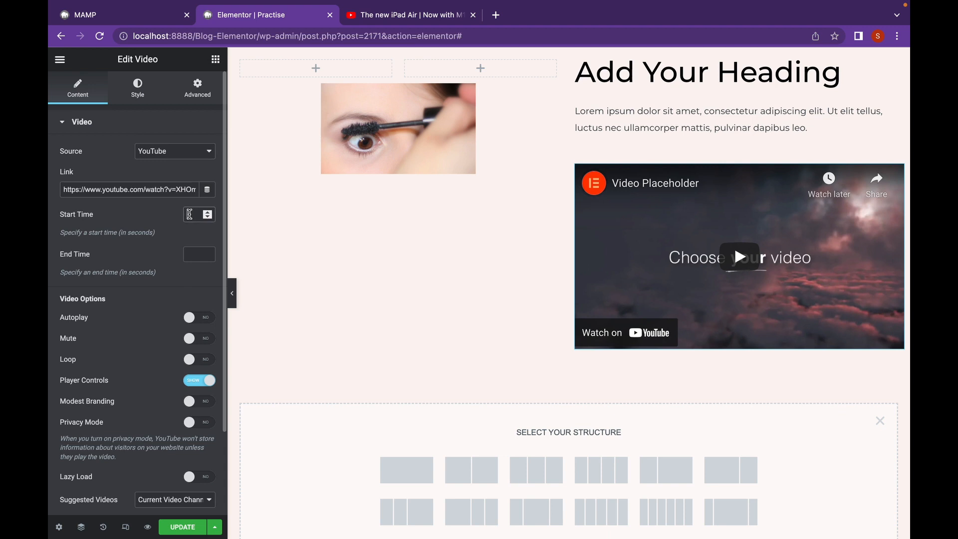
type("2")
left_click(192, 255)
type("10")
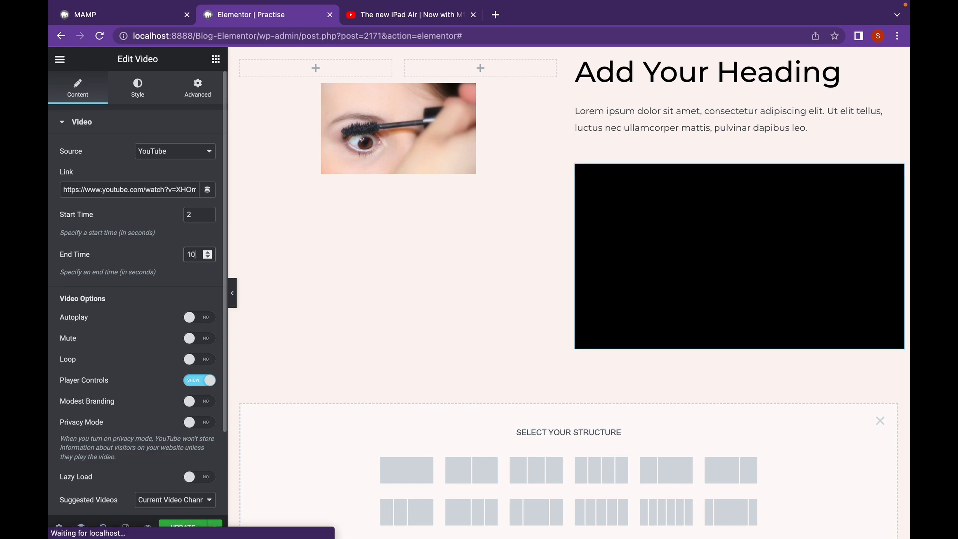
Turn on autoplay, play on mobile, mute and loop for the video, hide its player controls, and pause the playback
left_click(196, 318)
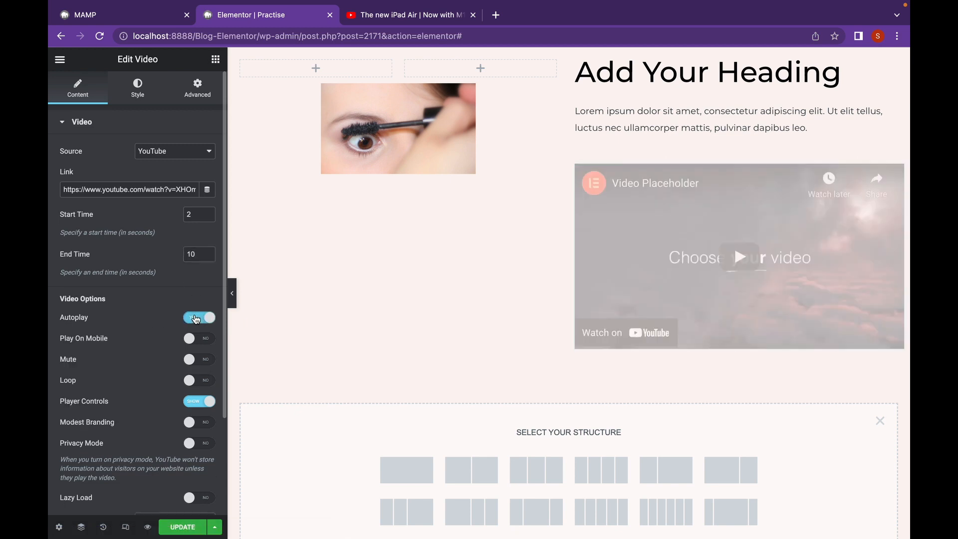
left_click(196, 339)
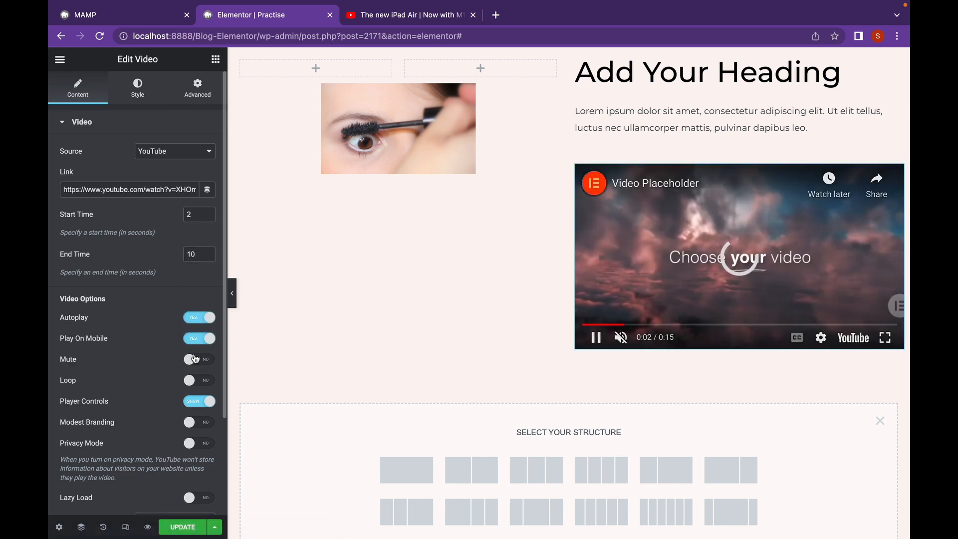
left_click(194, 358)
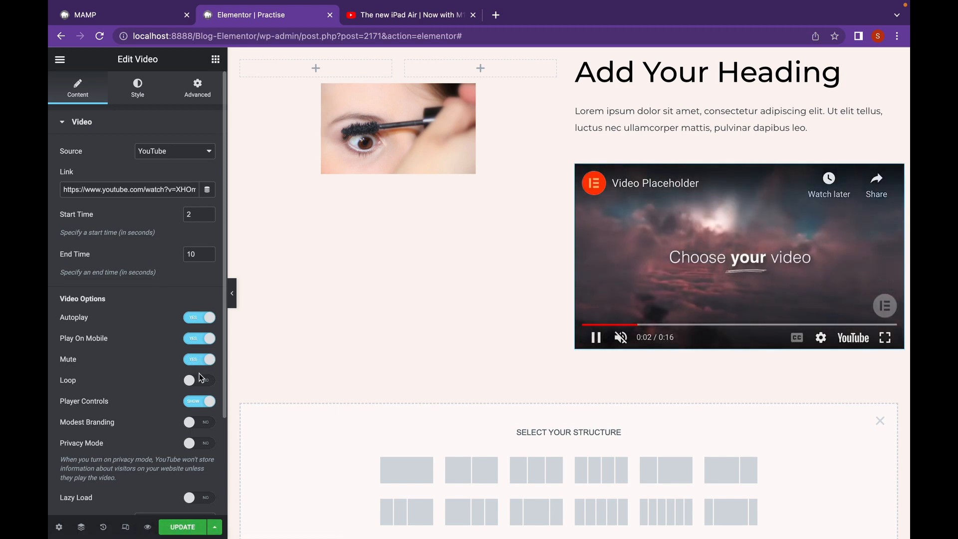
left_click(200, 380)
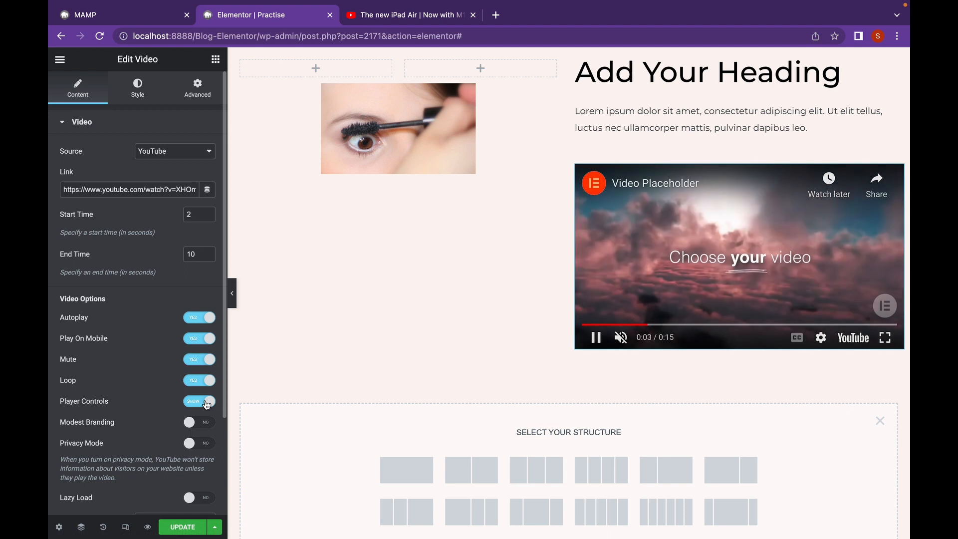
left_click(205, 402)
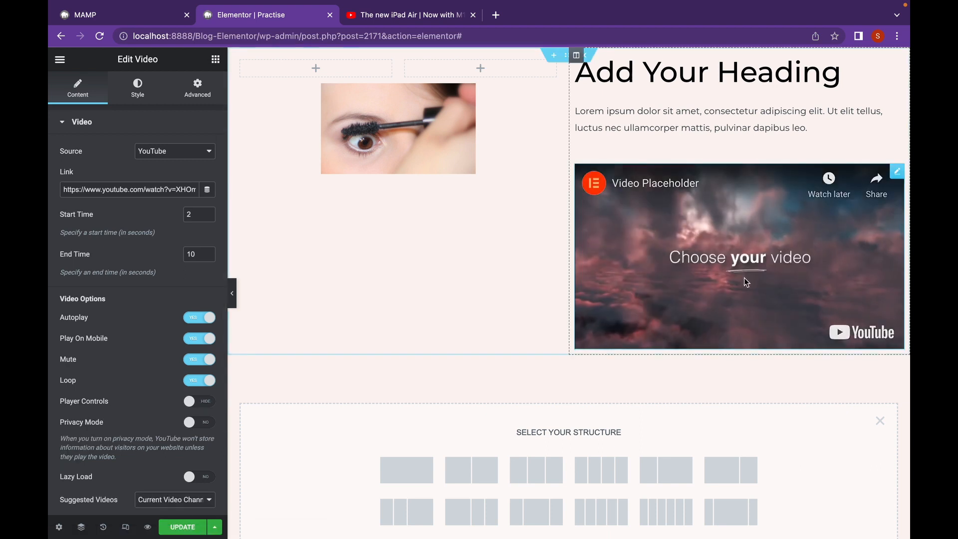
left_click(721, 259)
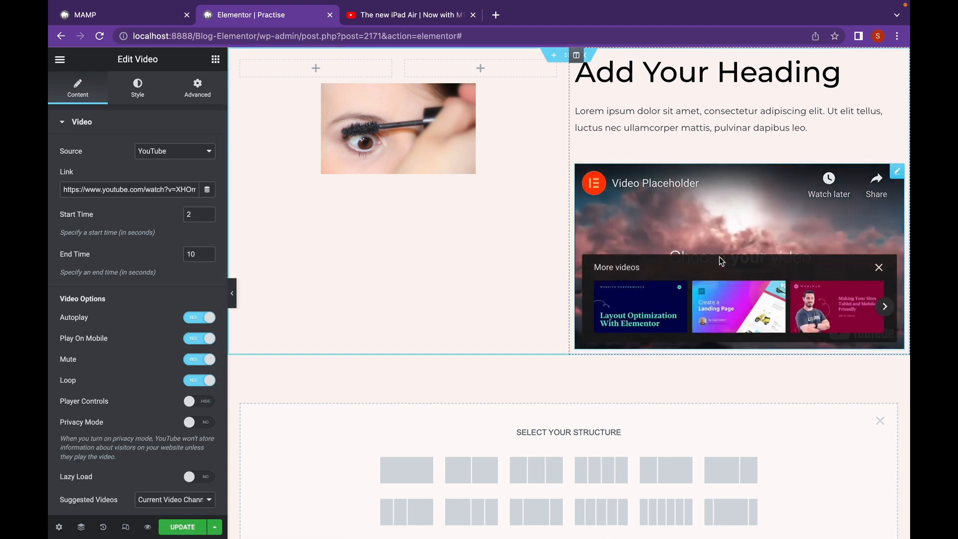
Look through the remaining video options and open the Image Overlay settings
scroll(177, 351, "down", 1)
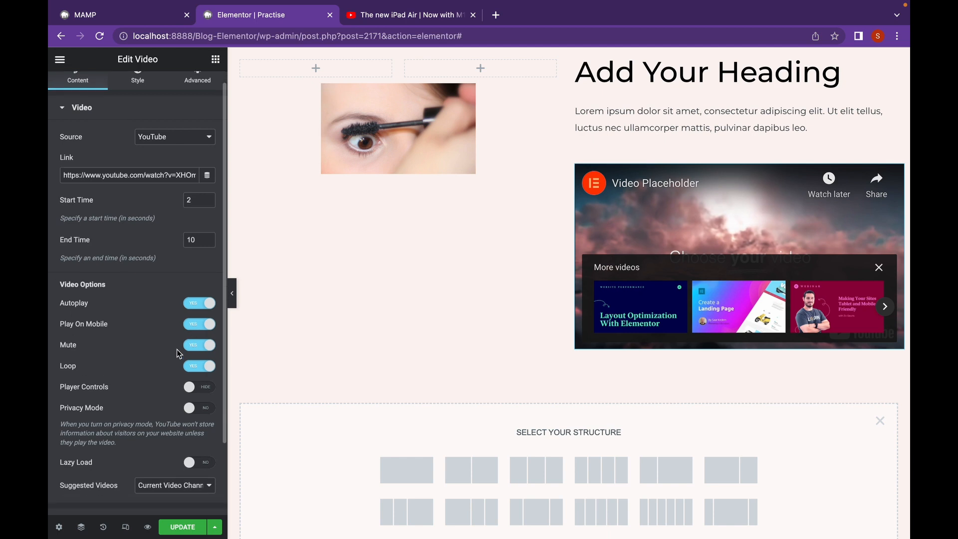
scroll(205, 471, "down", 4)
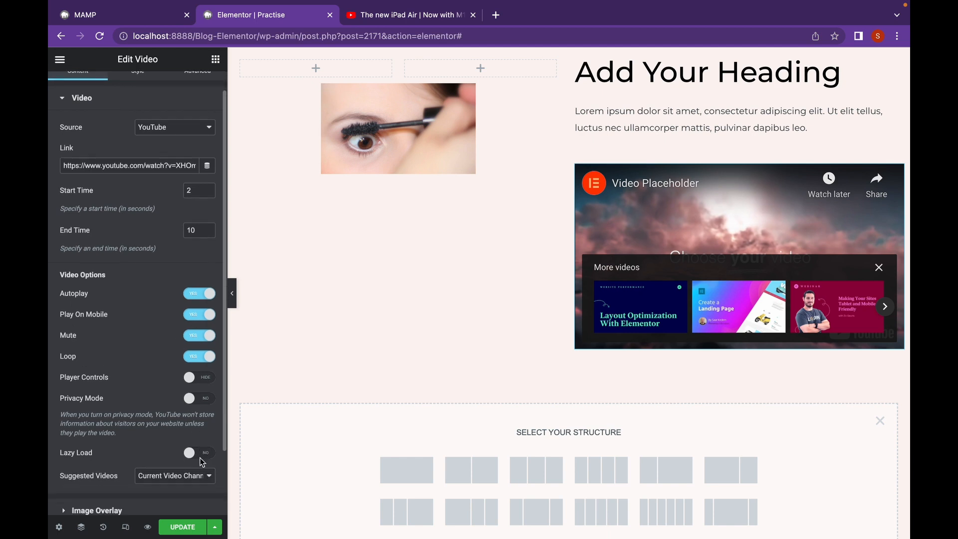
left_click(184, 441)
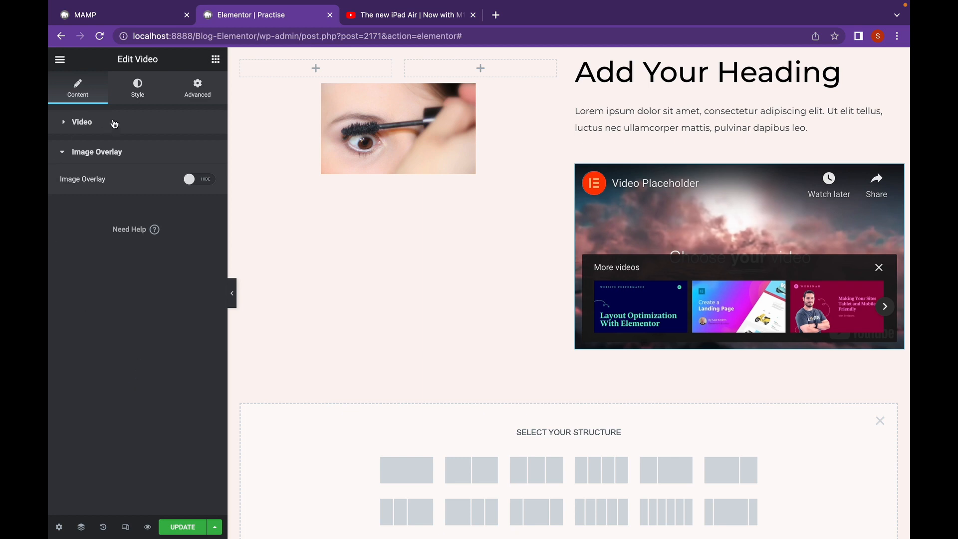
Add a Button widget below the eye makeup image, view its type options, and set its text to "Login"
left_click(216, 60)
left_click_drag(171, 317, 413, 175)
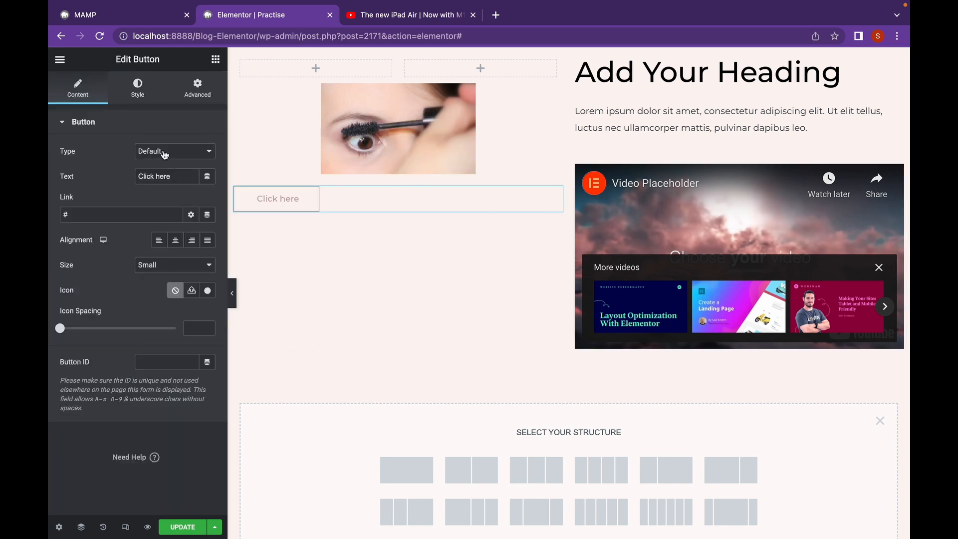
left_click(169, 159)
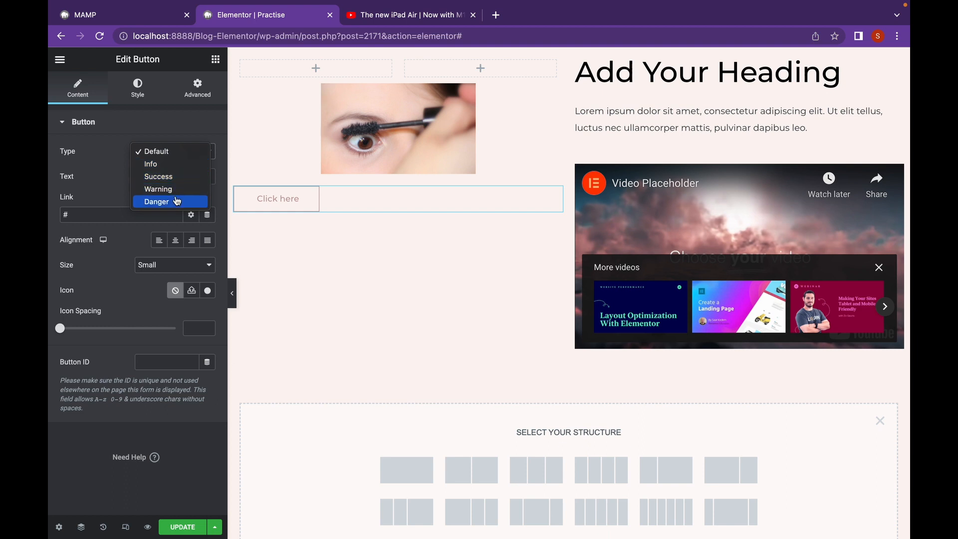
left_click(120, 170)
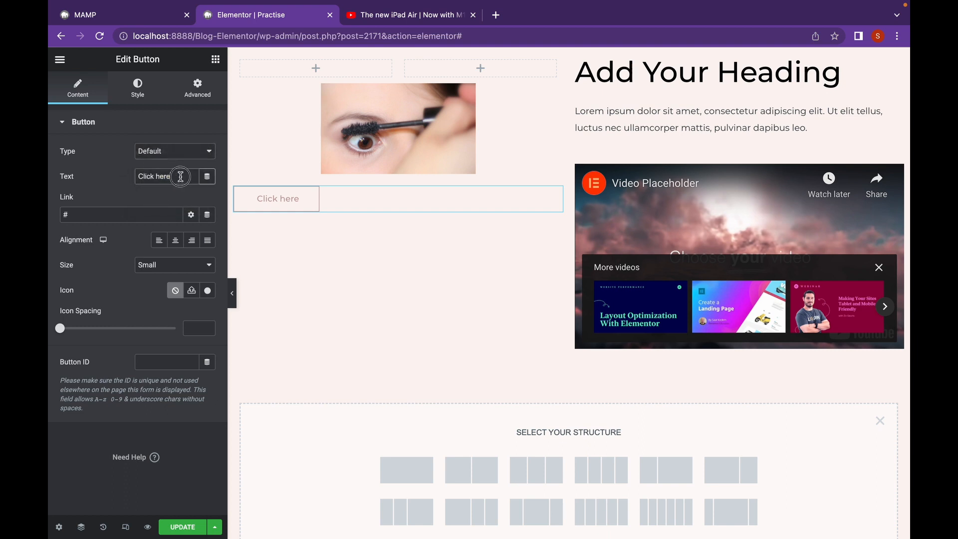
left_click_drag(182, 178, 121, 178)
type("Login")
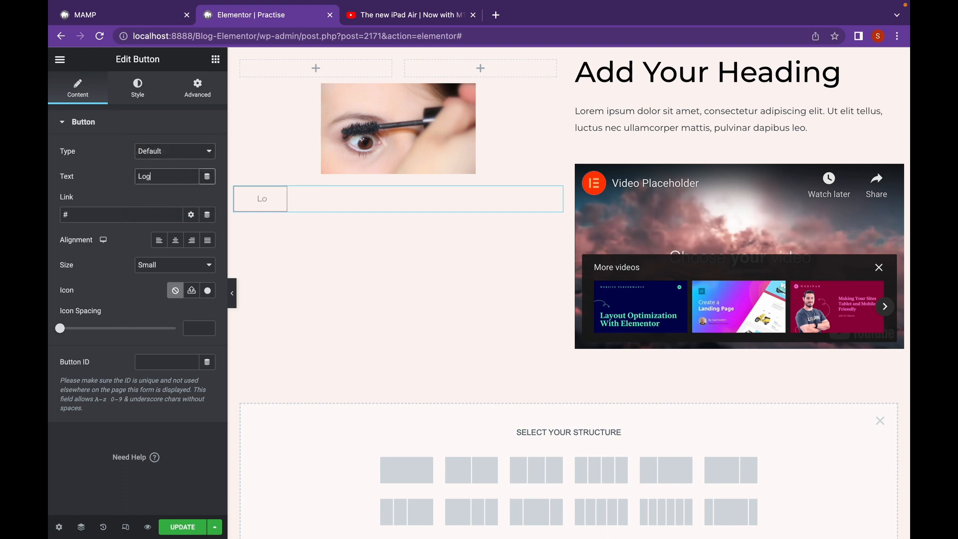
Set the Login button's link to google.com, try the center and right alignments, and settle on justified
left_click(126, 218)
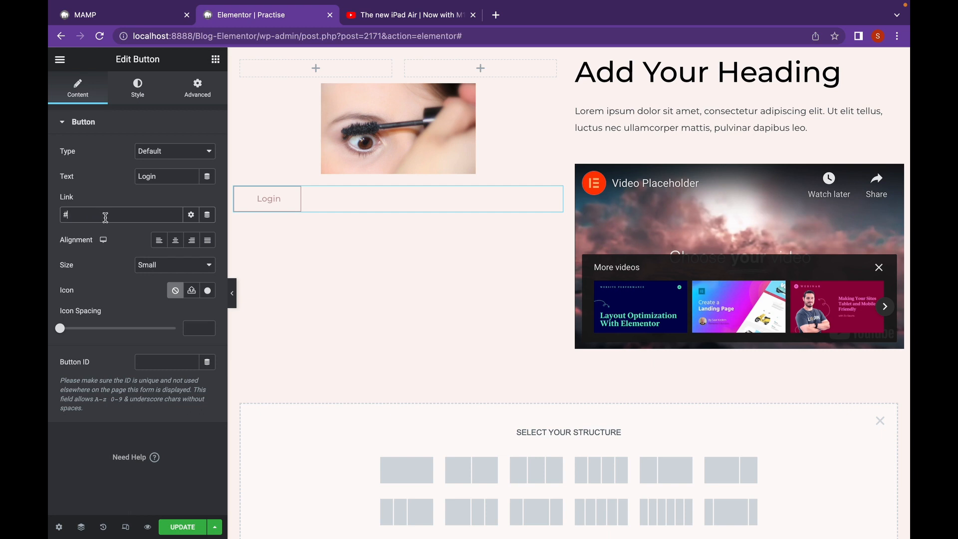
left_click_drag(106, 217, 54, 221)
left_click(171, 242)
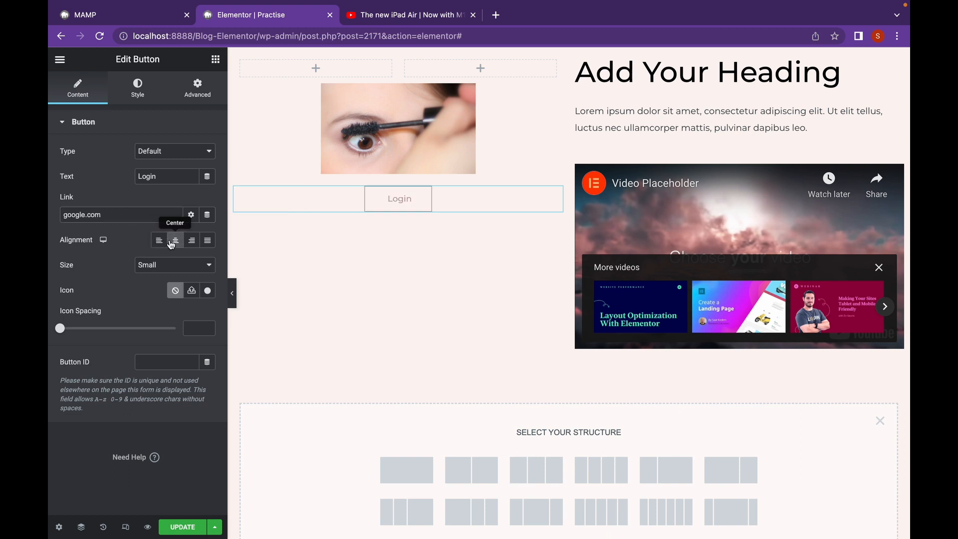
left_click(191, 241)
left_click(207, 242)
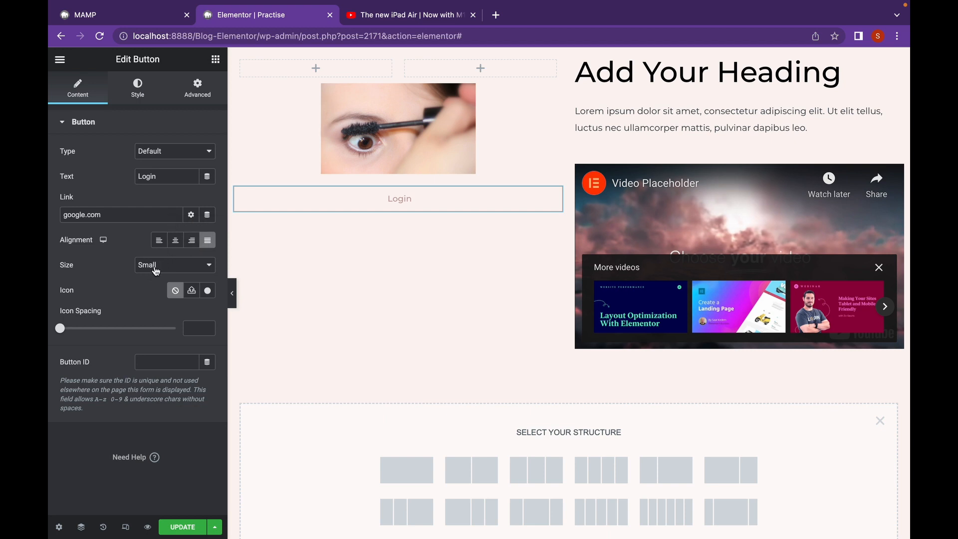
Add the Bell icon from the icon library to the Login button and set the button size to Medium
left_click(207, 291)
left_click(374, 258)
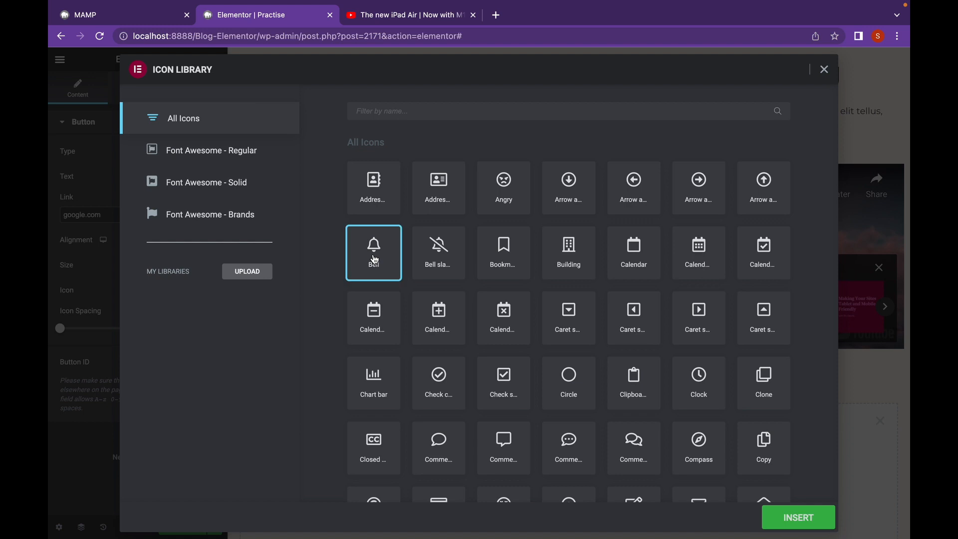
left_click(792, 517)
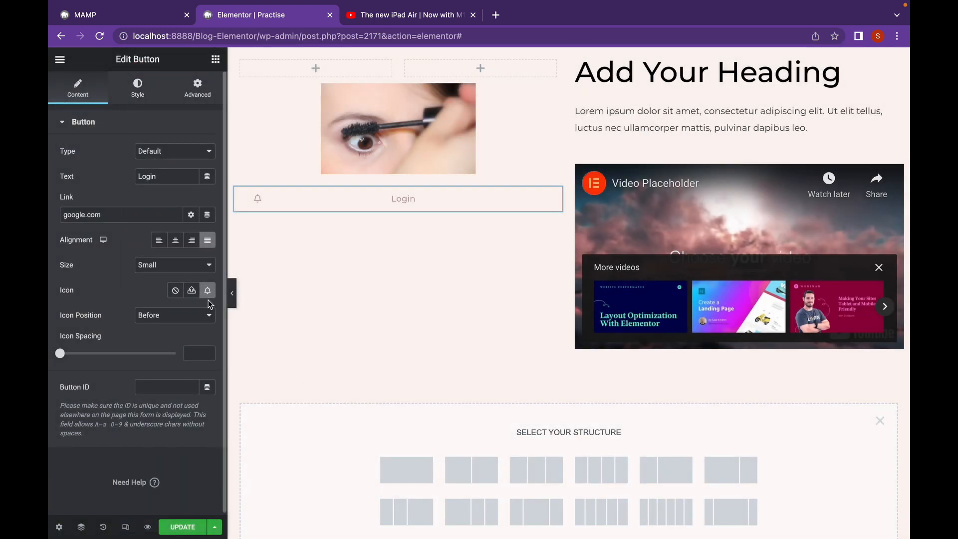
left_click(179, 275)
left_click(182, 280)
Place the bell icon after the button text and set the icon spacing to 10
left_click(165, 321)
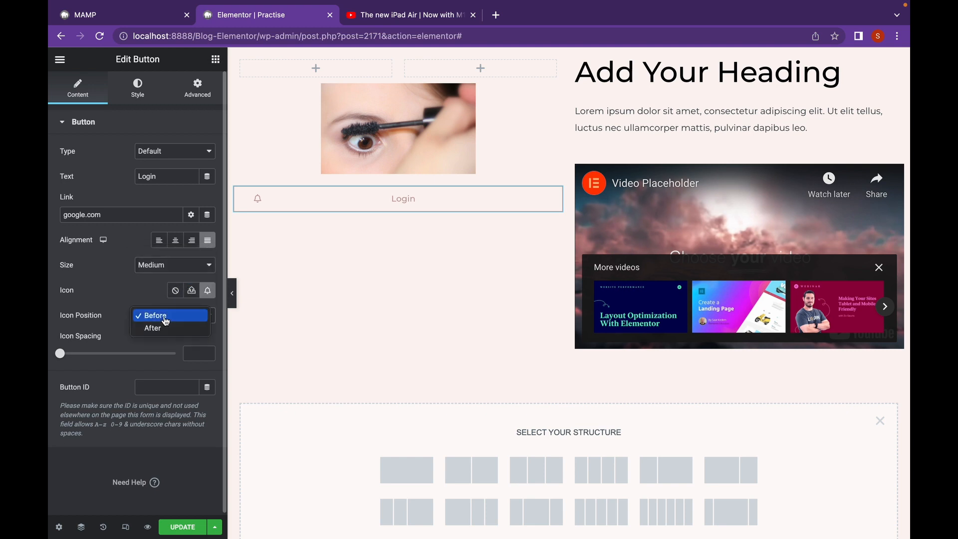
left_click(165, 332)
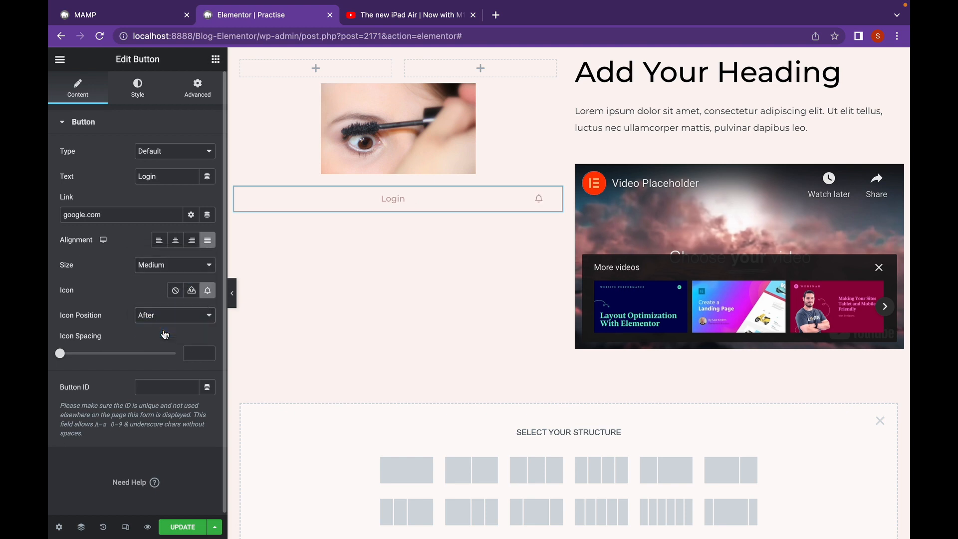
left_click_drag(63, 356, 86, 344)
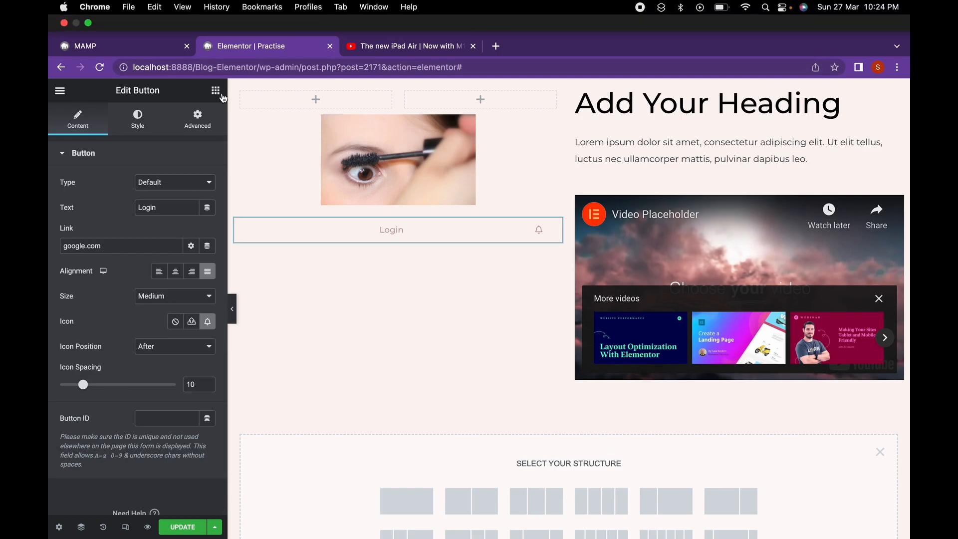
Add a Divider widget between the eye makeup image and the Login button, and set its style to Dashed
left_click(216, 91)
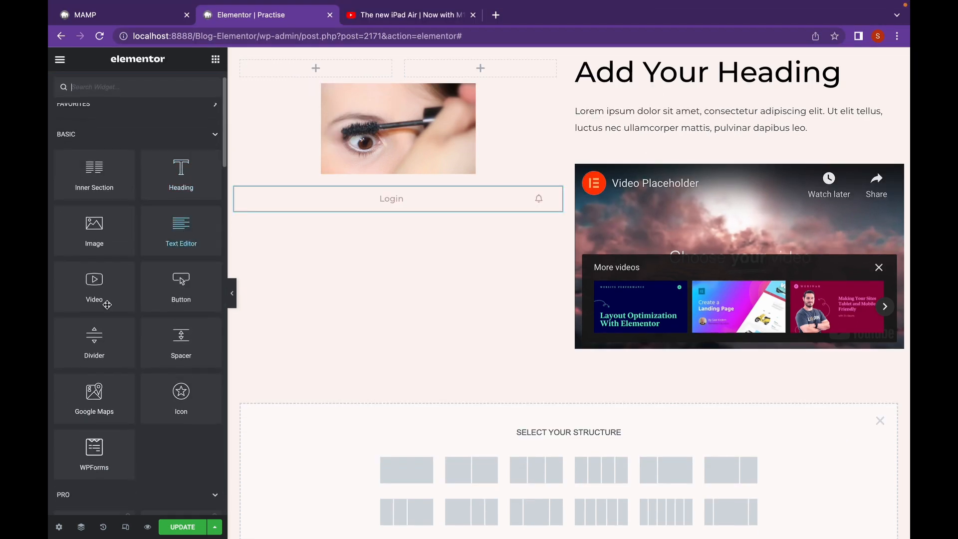
left_click_drag(78, 348, 396, 195)
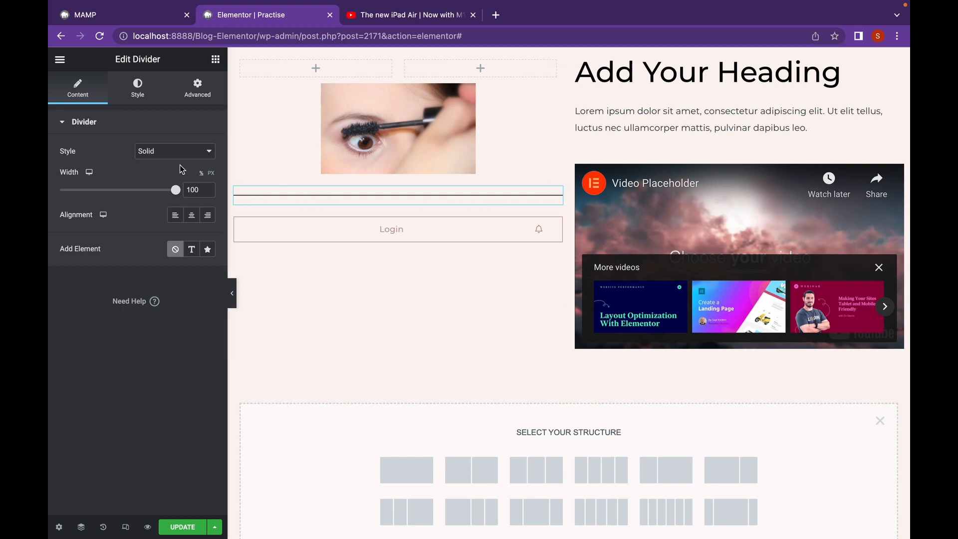
left_click(157, 153)
left_click(164, 167)
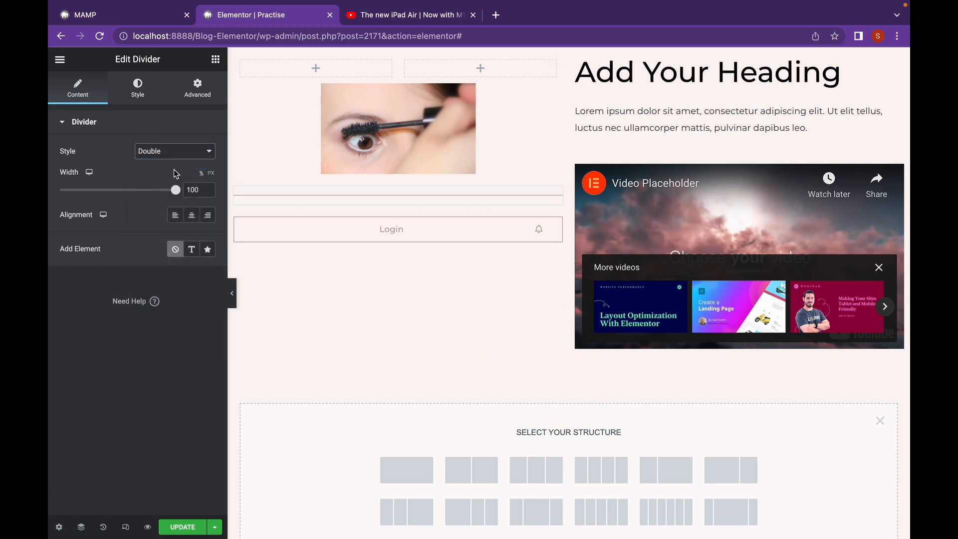
left_click(190, 159)
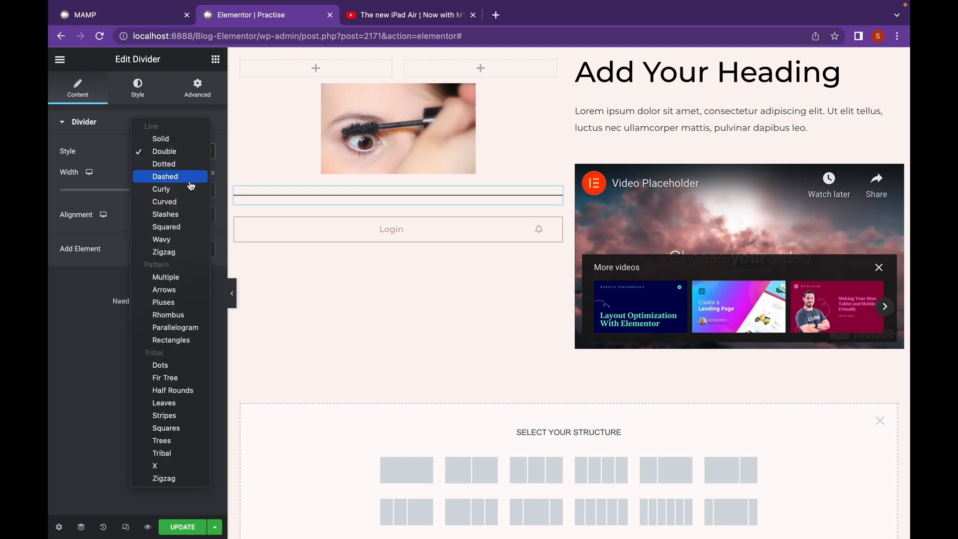
left_click(190, 176)
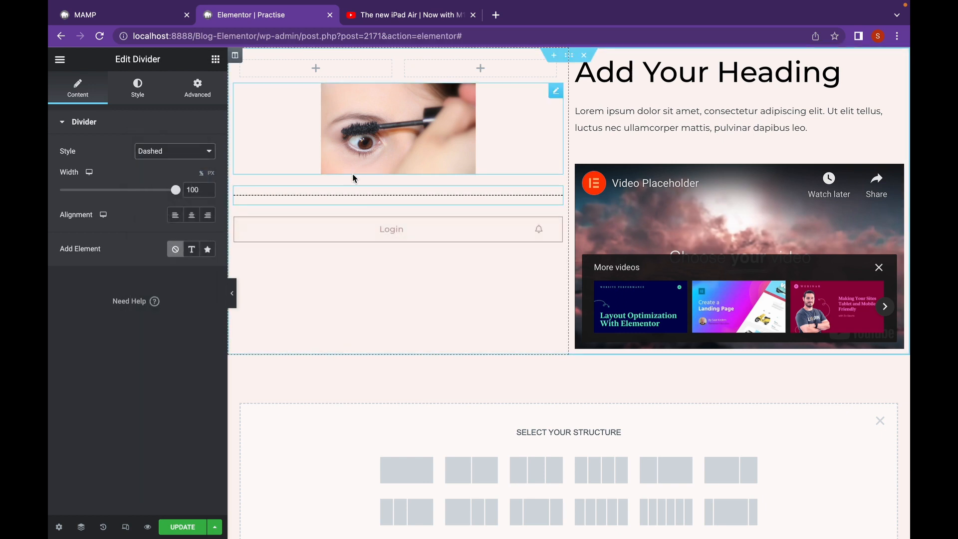
View the divider's style options, try different widths for it, and return the width to 100
left_click(182, 149)
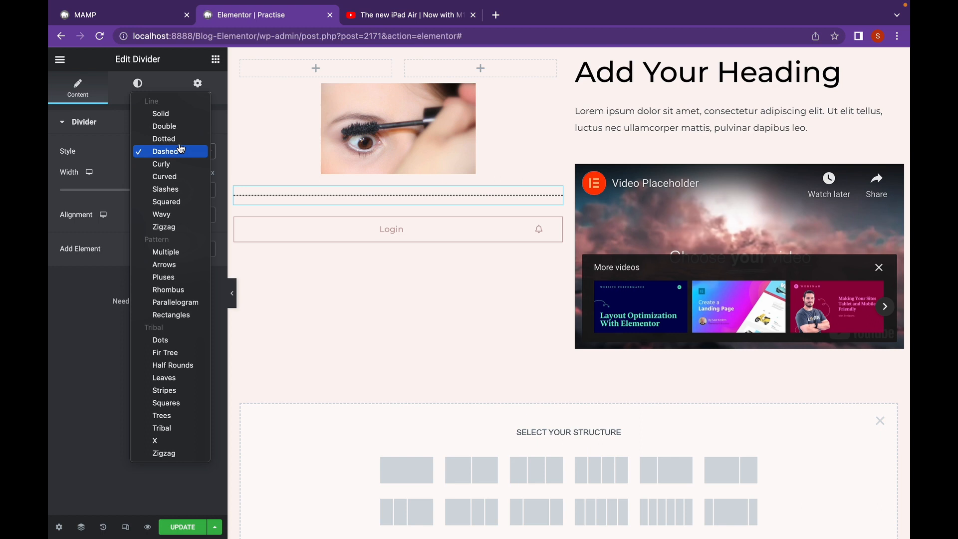
left_click(98, 189)
left_click(146, 191)
left_click_drag(146, 191, 221, 197)
left_click_drag(146, 193, 181, 197)
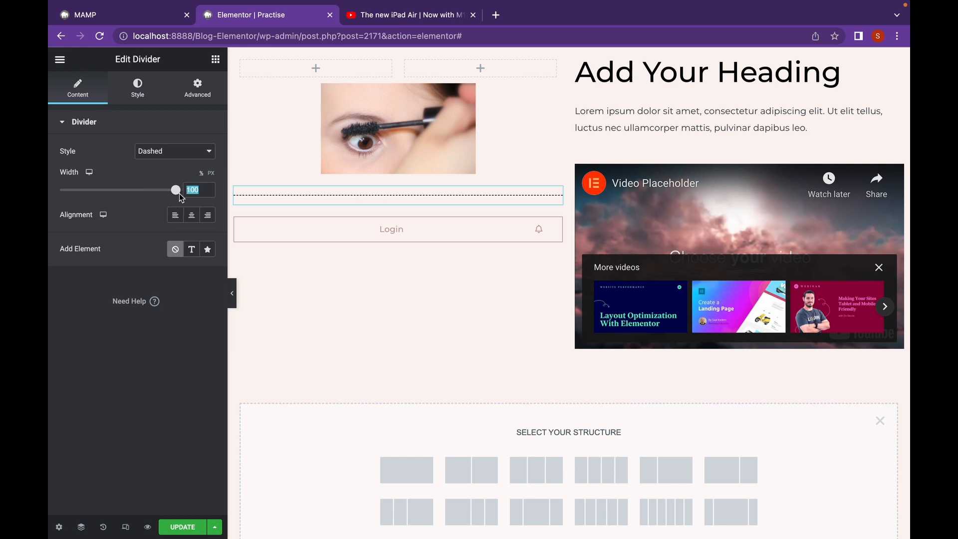
Add a Spacer widget between the dashed divider and the Login button, and set its space to 178 px
left_click(216, 60)
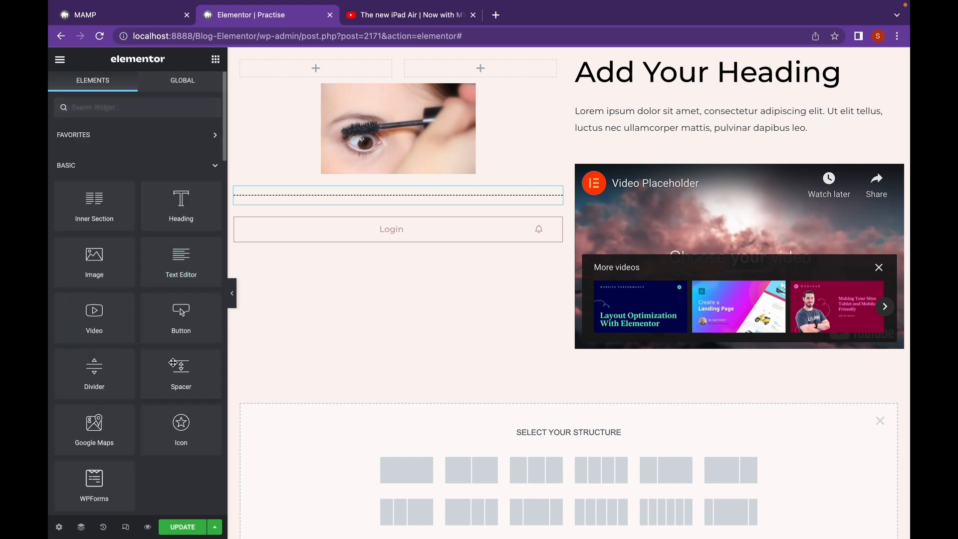
left_click_drag(172, 367, 382, 207)
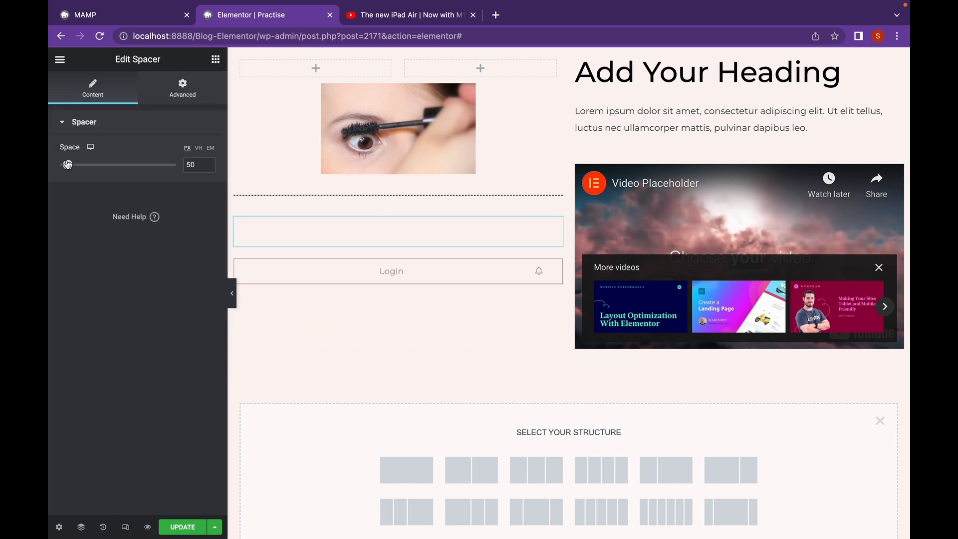
left_click_drag(68, 164, 93, 173)
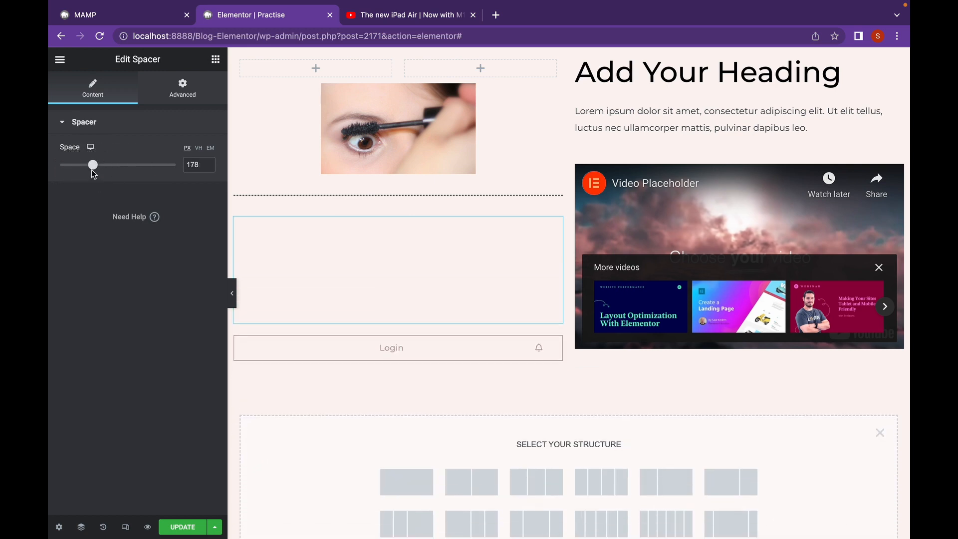
Add an Icon widget between the eye makeup image and the divider, and replace its star with the spray can icon
left_click(217, 60)
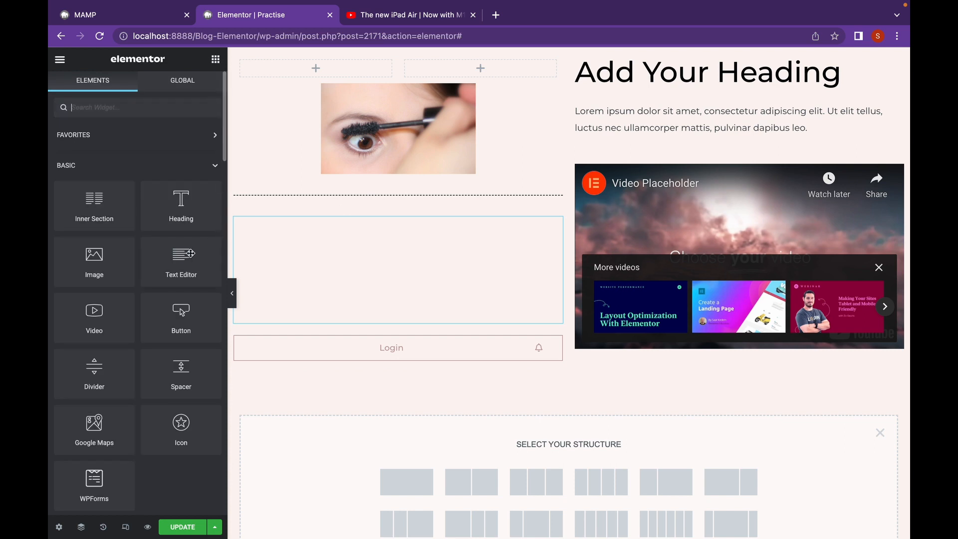
scroll(149, 260, "down", 4)
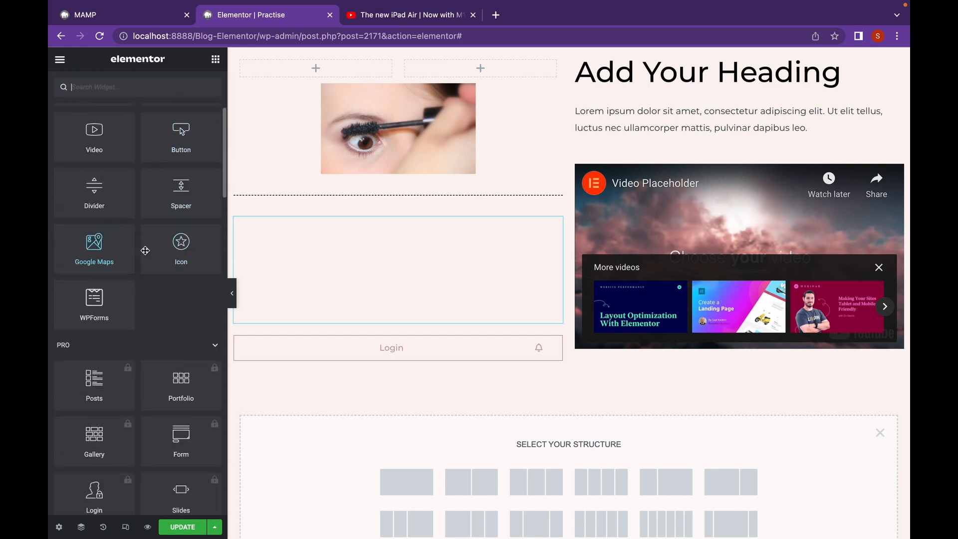
left_click_drag(164, 244, 325, 190)
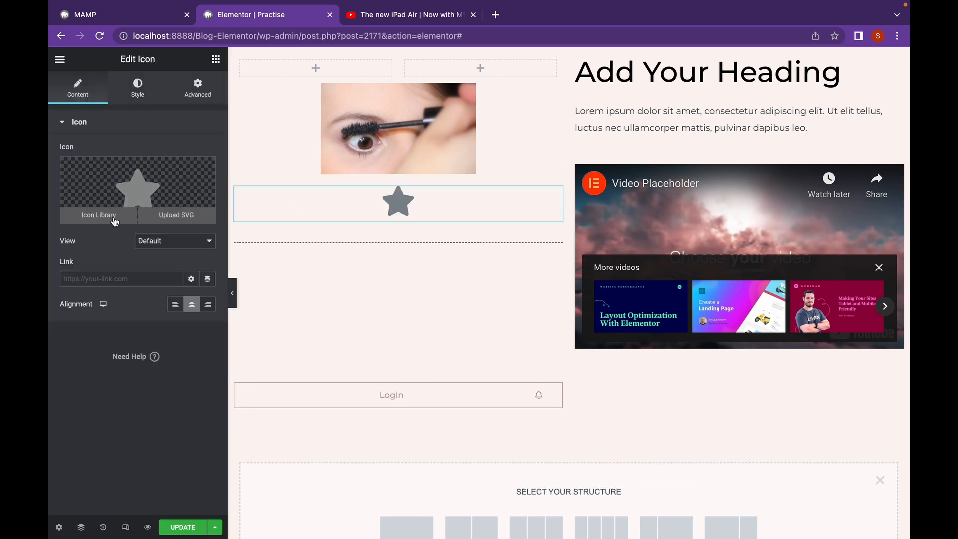
left_click(114, 221)
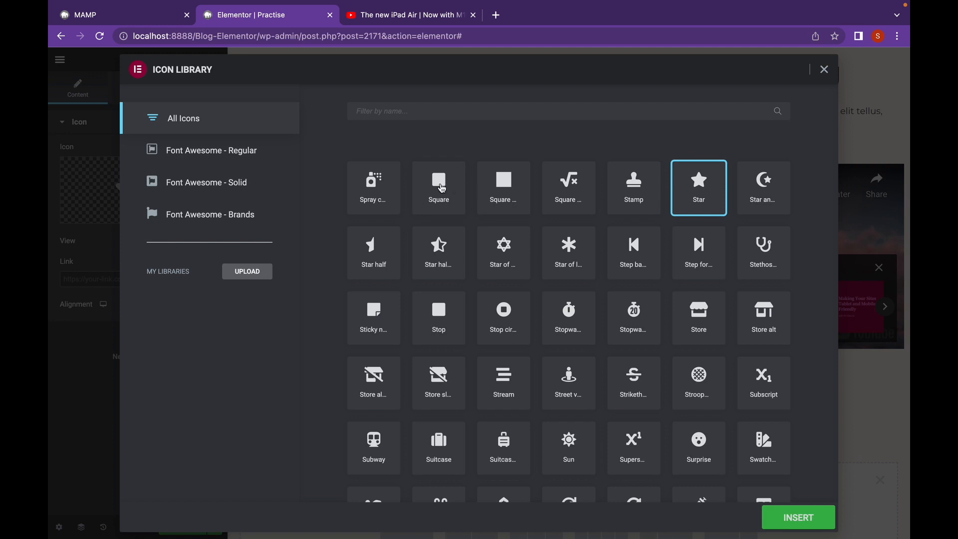
left_click(358, 200)
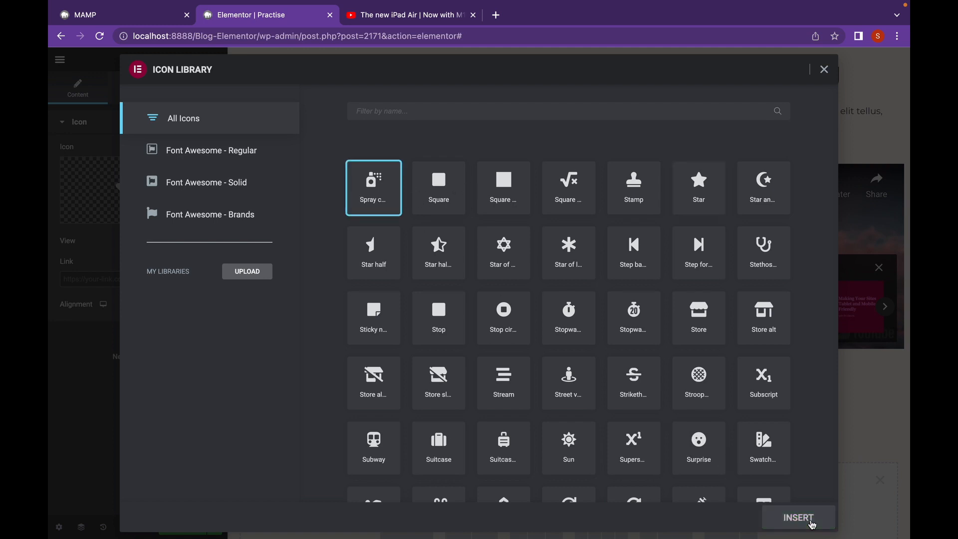
left_click(801, 519)
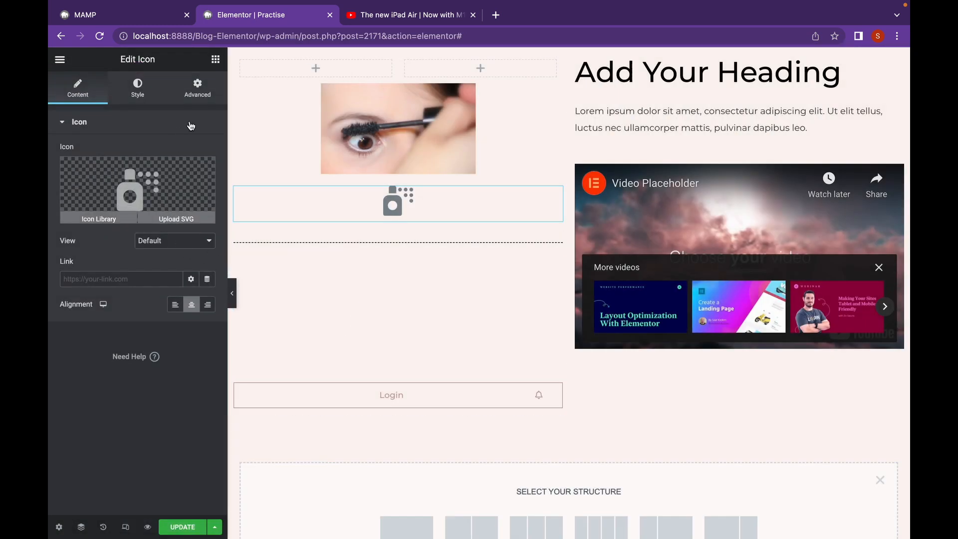
Add a WPForms widget below the dashed divider and select Contact form as its form
left_click(216, 59)
scroll(200, 323, "down", 5)
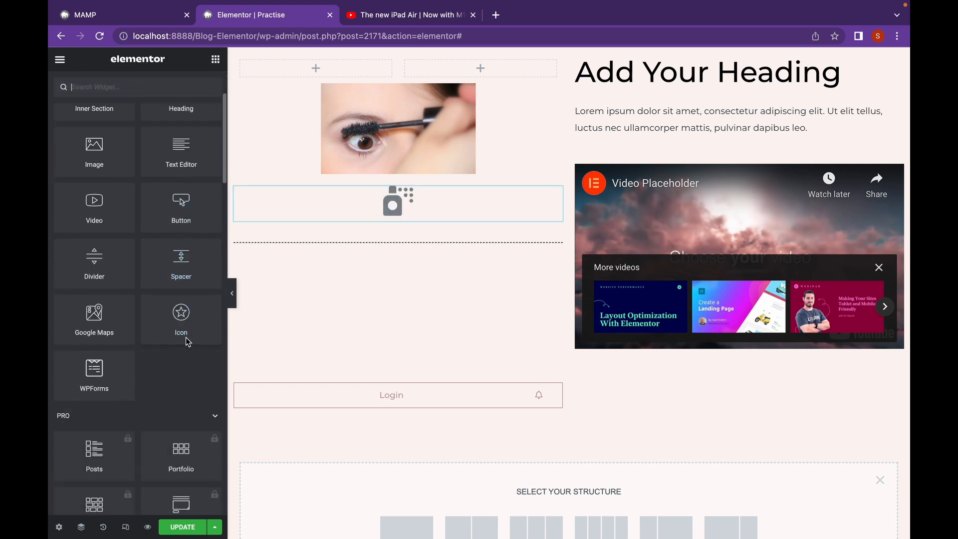
left_click_drag(70, 311, 328, 280)
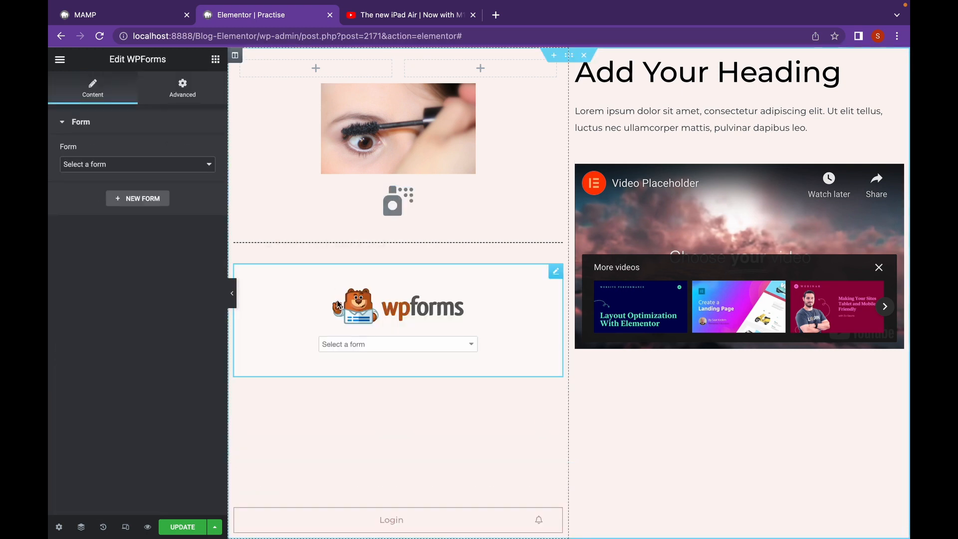
left_click(363, 356)
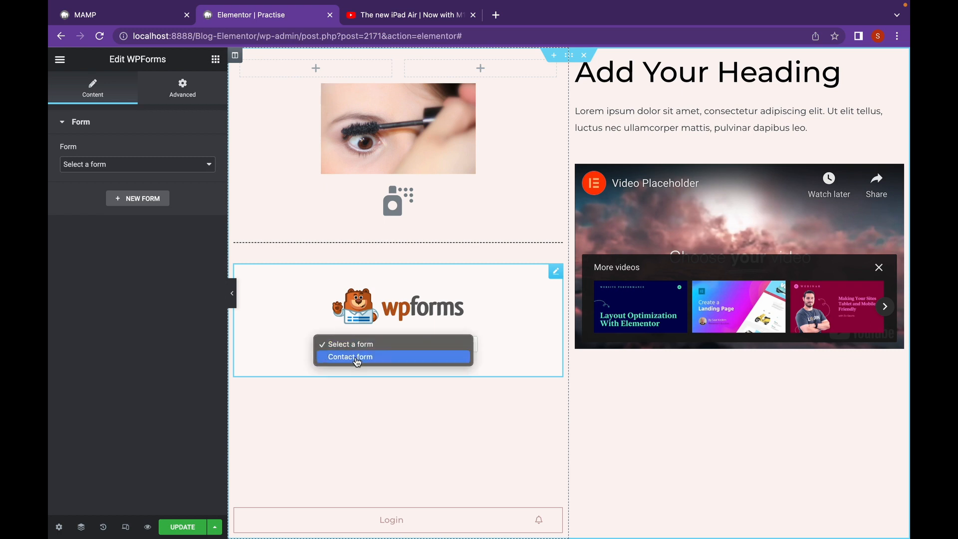
left_click(357, 360)
scroll(355, 357, "down", 1)
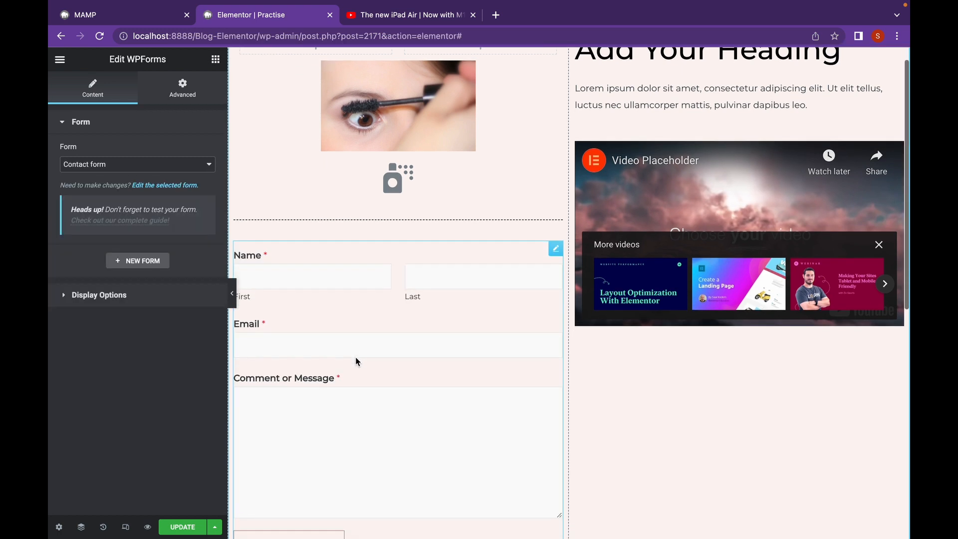
scroll(356, 358, "down", 1)
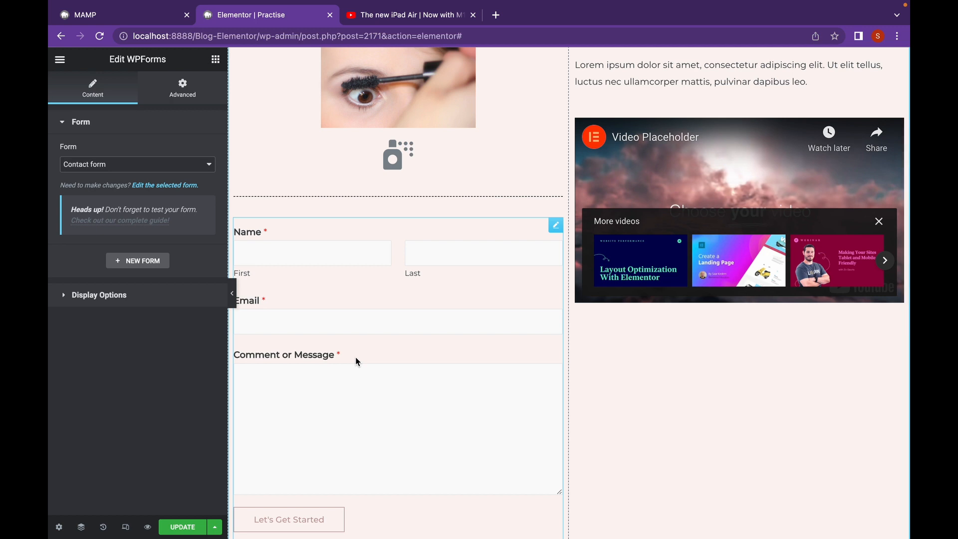
Add an Image Box widget from the General category below the video
left_click(216, 58)
scroll(172, 238, "down", 10)
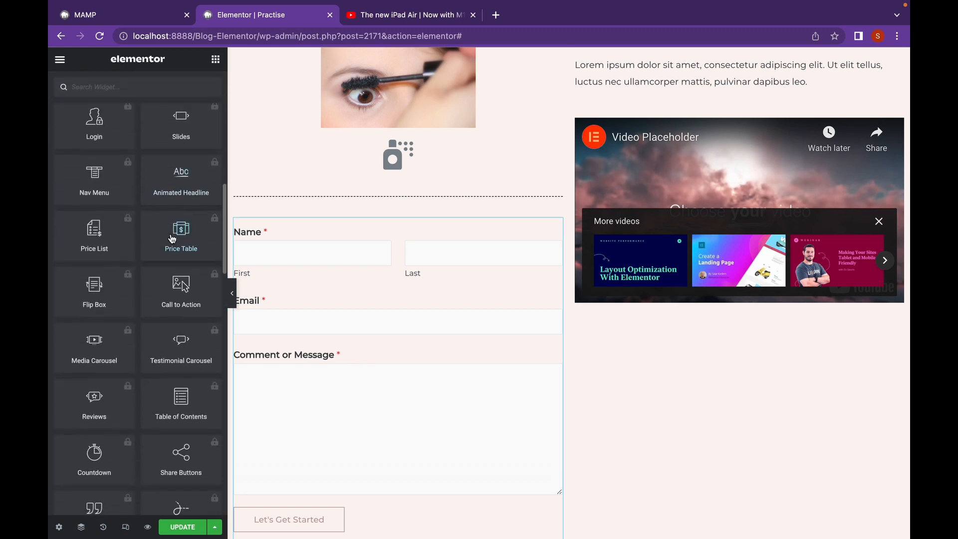
scroll(172, 239, "down", 15)
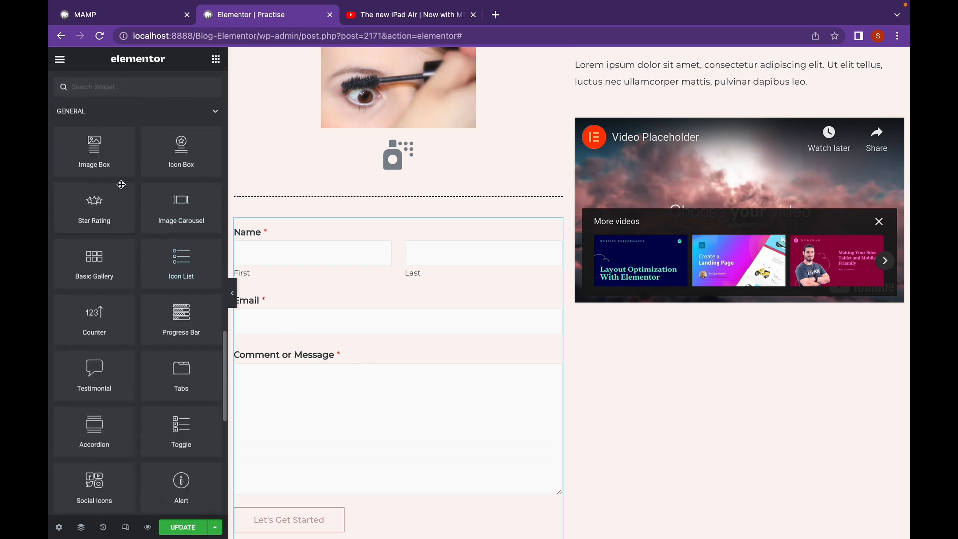
left_click_drag(92, 156, 681, 295)
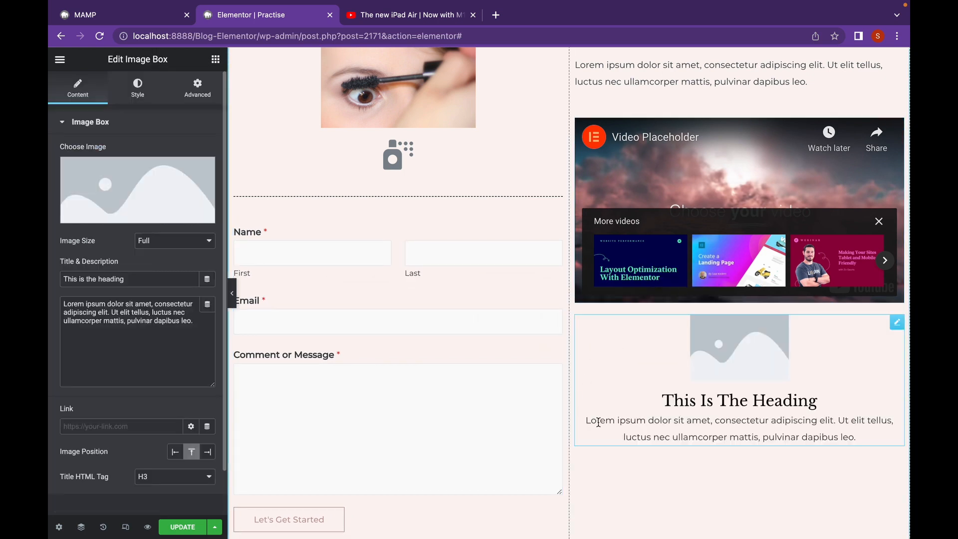
scroll(764, 393, "down", 1)
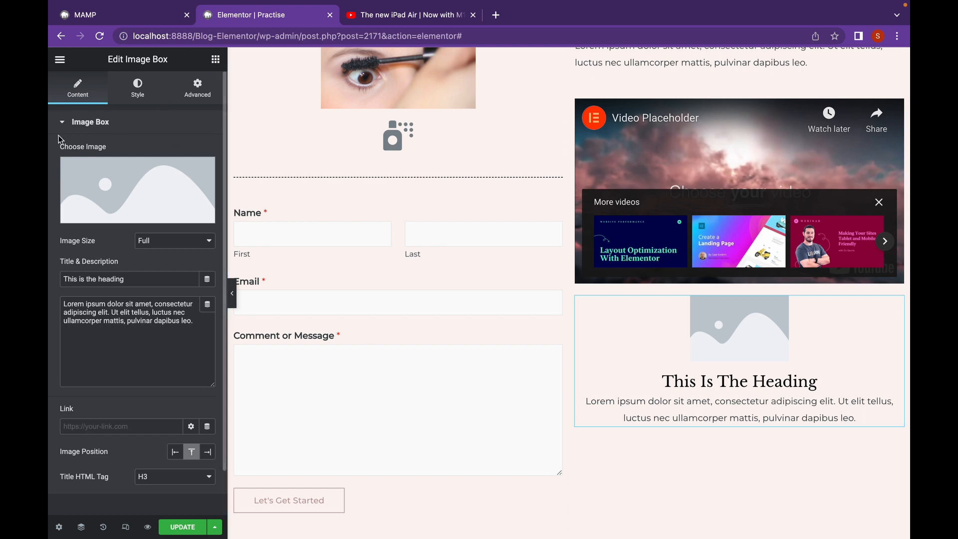
Add a Star Rating widget below the image box, with a rating of 4 on the 0-5 scale and Font Awesome icons
left_click(216, 59)
scroll(155, 353, "down", 10)
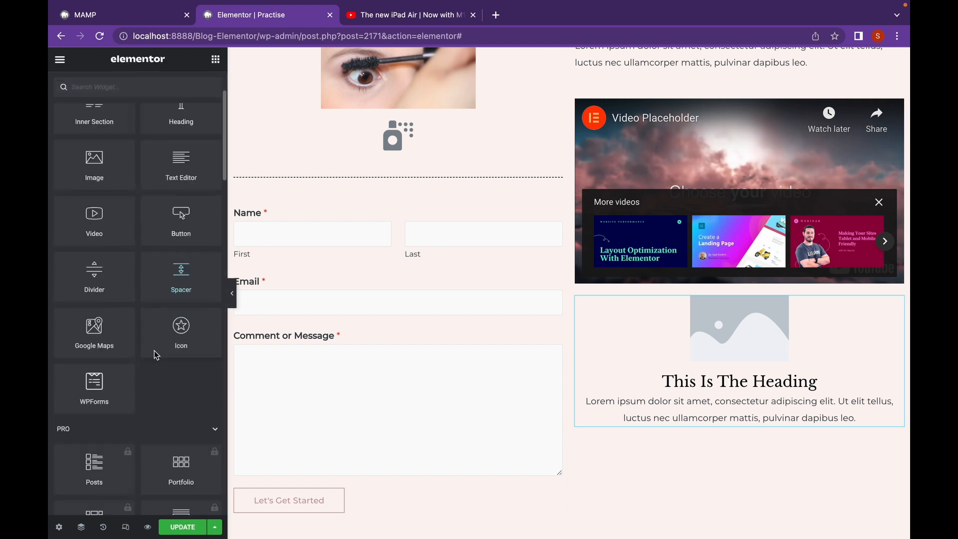
scroll(155, 354, "down", 15)
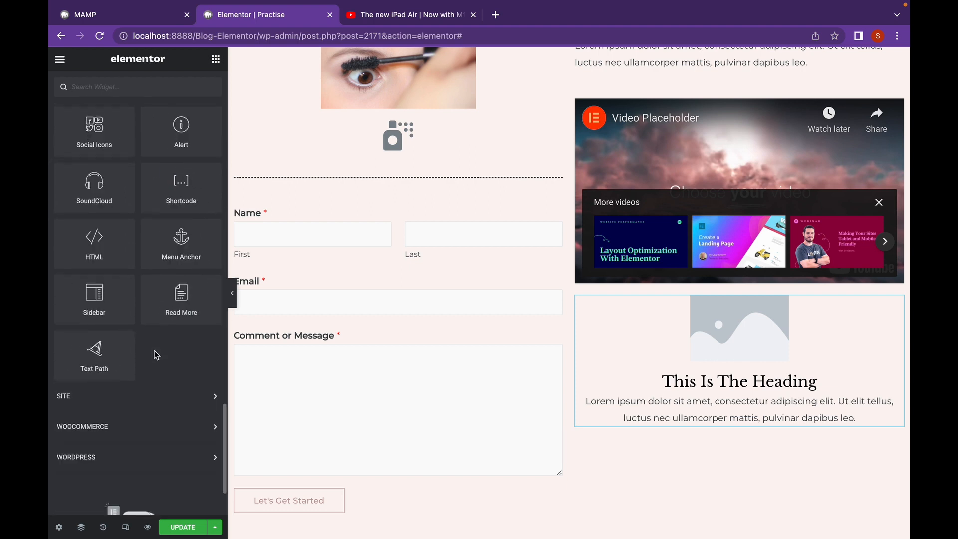
scroll(154, 352, "up", 3)
scroll(154, 352, "up", 5)
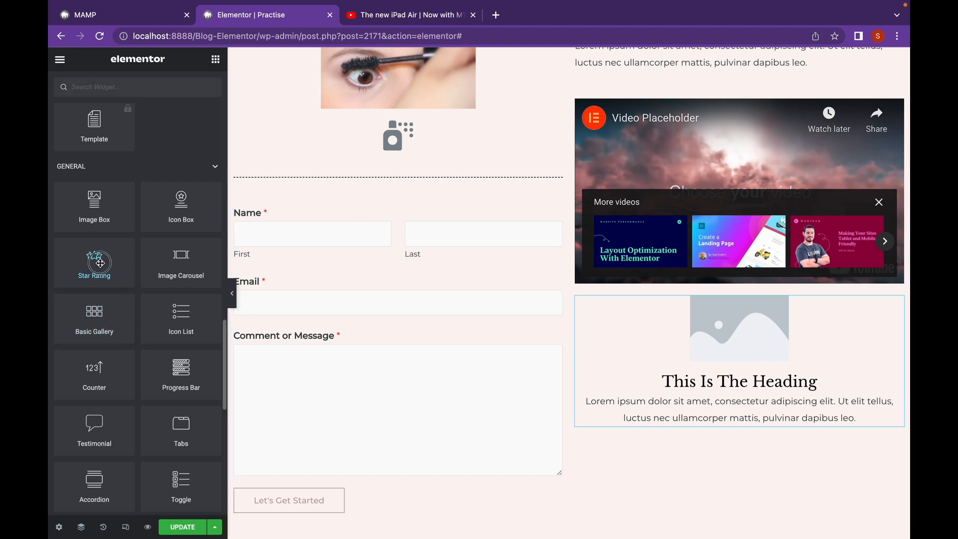
left_click_drag(100, 263, 693, 424)
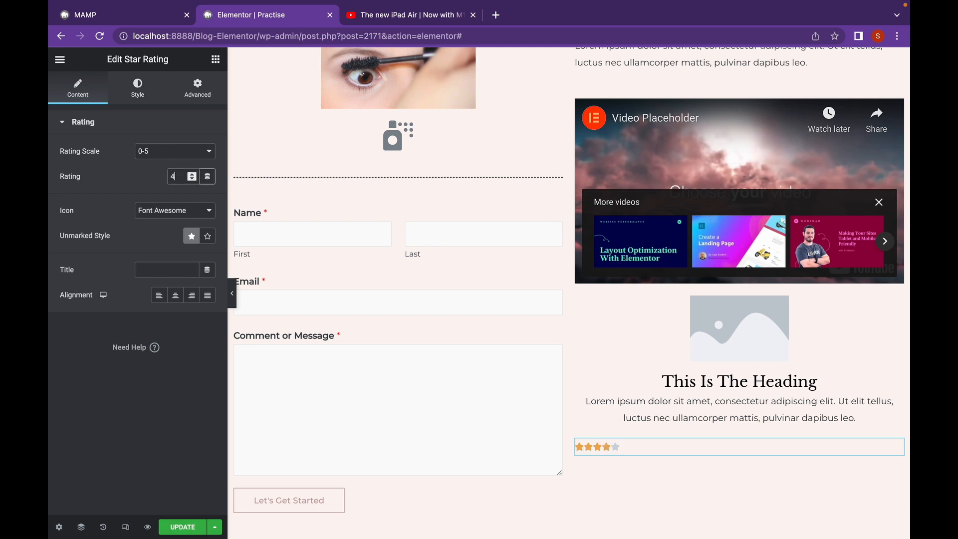
left_click(172, 214)
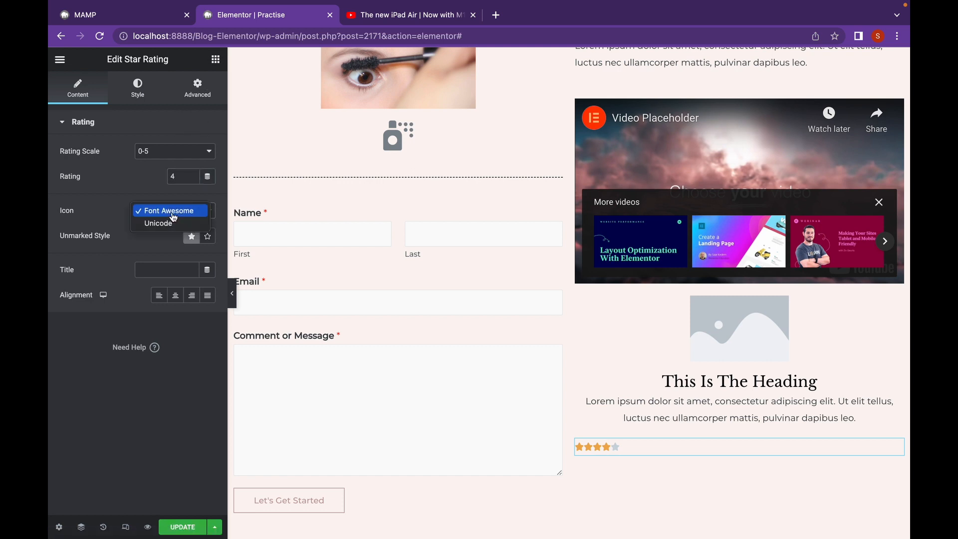
left_click(107, 216)
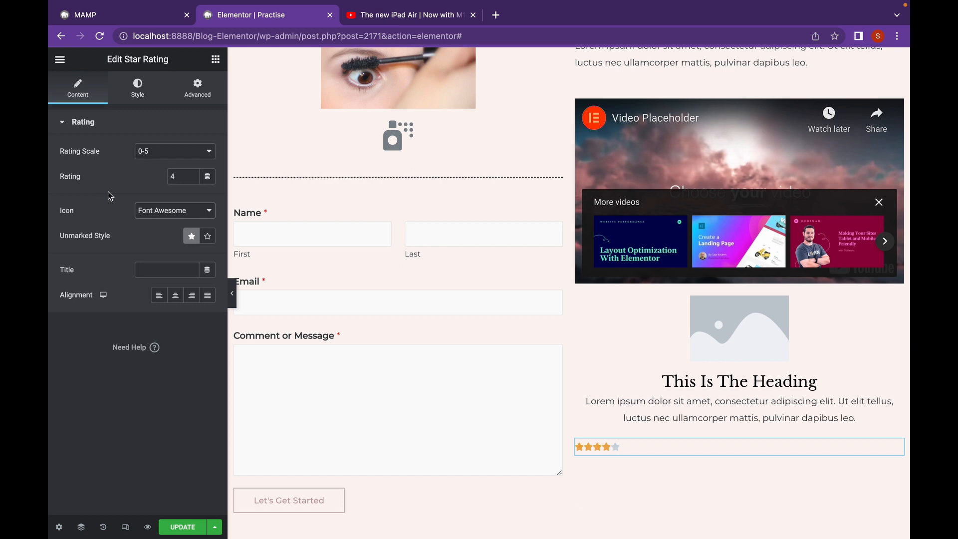
Add an Image Carousel widget from the General category below the star rating
left_click(212, 64)
scroll(198, 314, "down", 15)
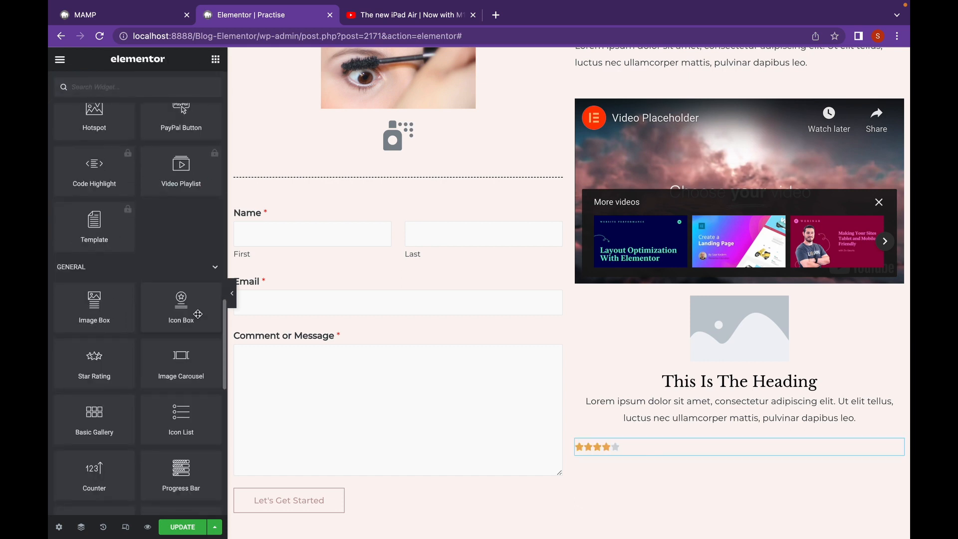
scroll(198, 314, "down", 6)
scroll(198, 314, "up", 3)
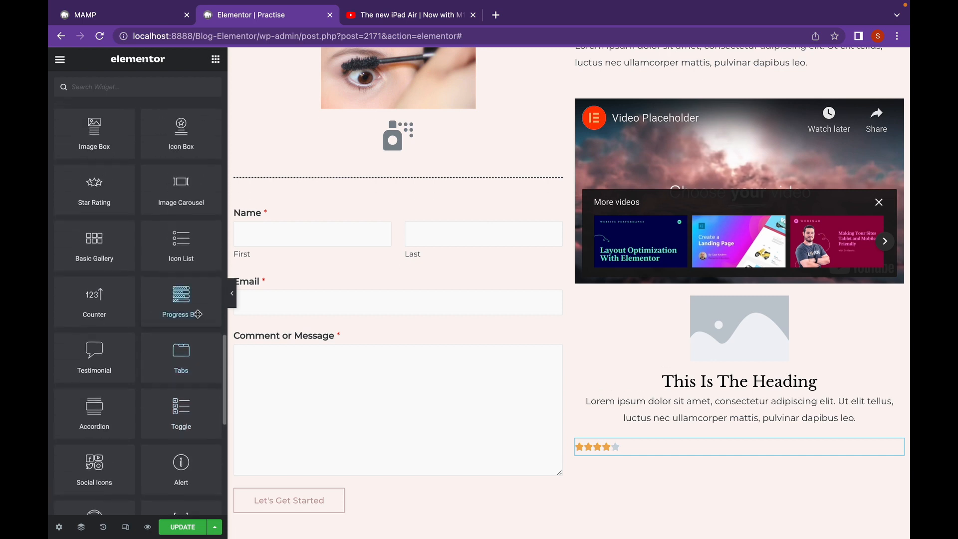
left_click_drag(178, 194, 672, 453)
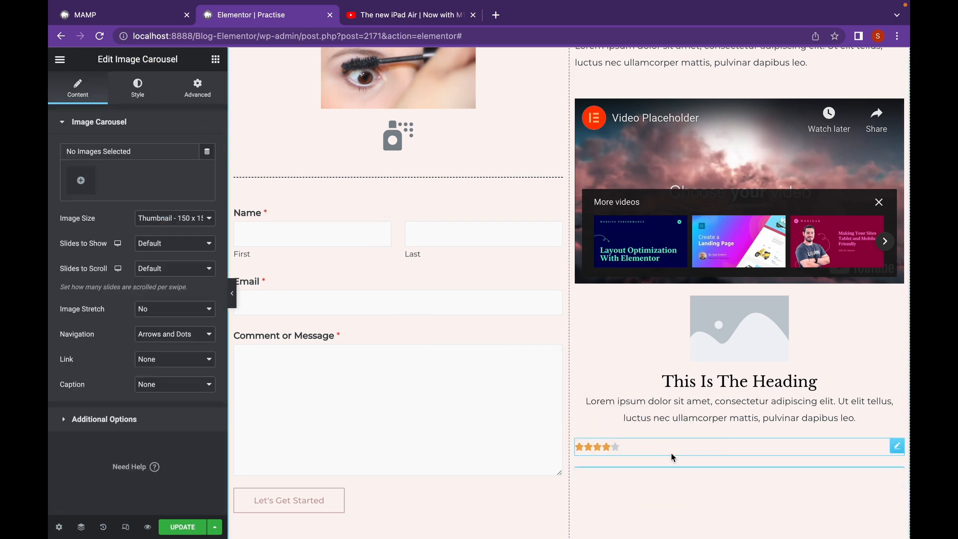
Fill the image carousel with seven consecutive media library photos, from the woman standing by flowers to makeup-brand-artist, and page through its slides
left_click(75, 177)
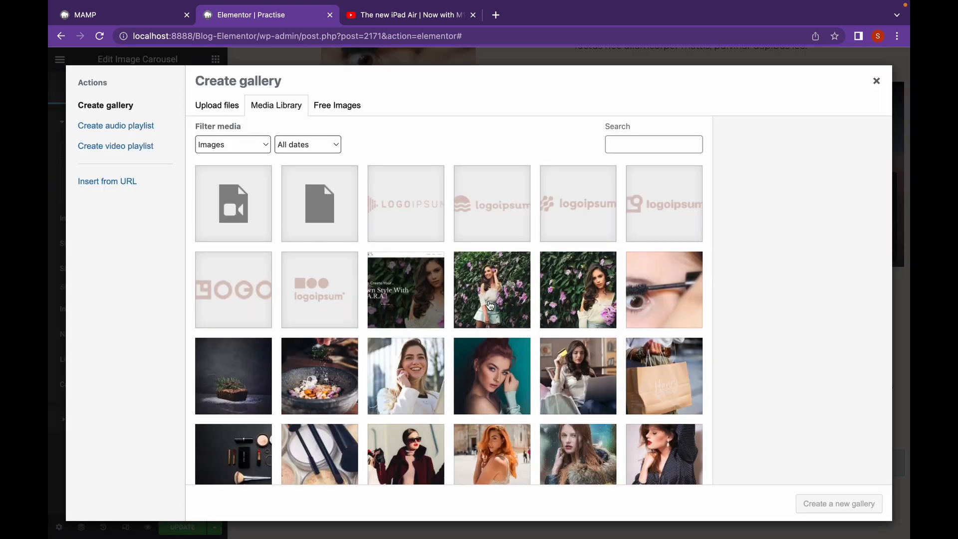
left_click(490, 305)
left_click(578, 289)
left_click(473, 368, "shift")
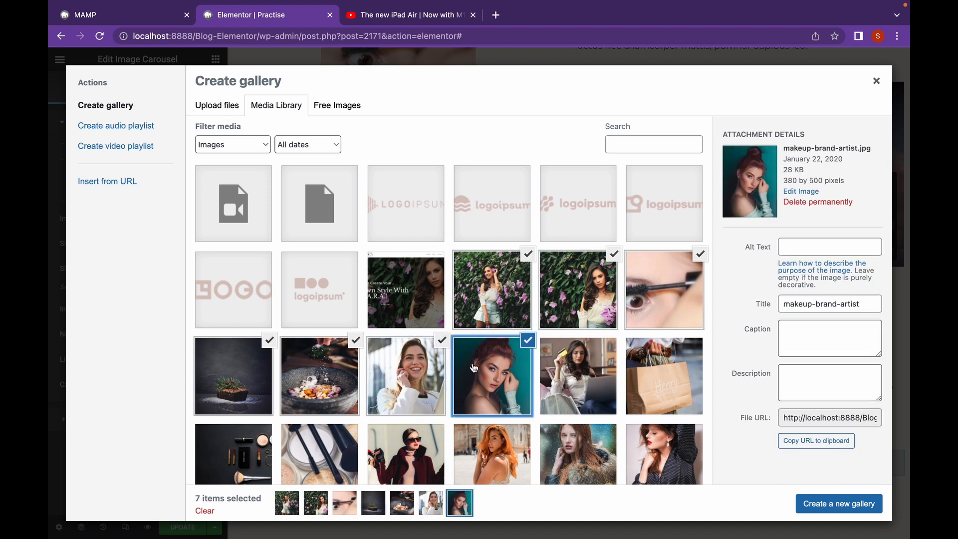
left_click(827, 505)
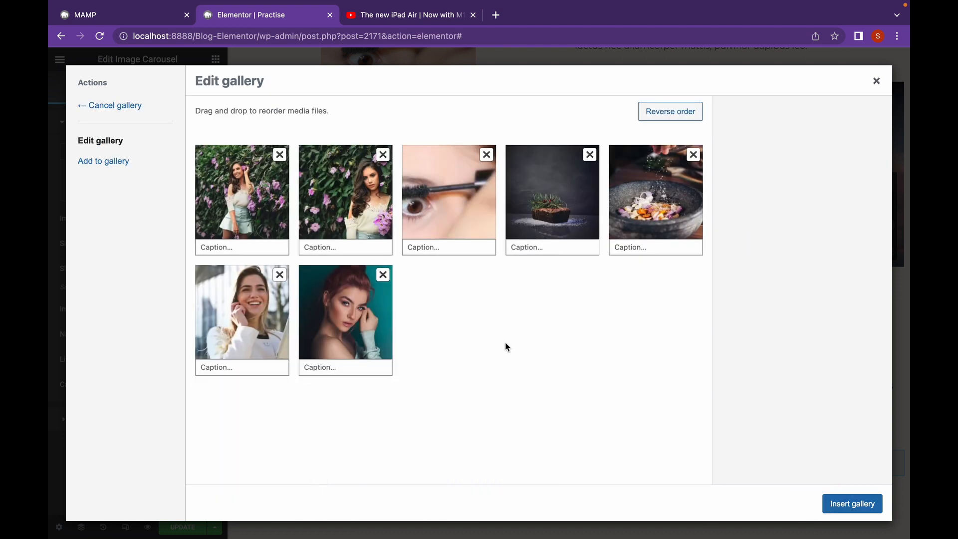
left_click(855, 505)
scroll(744, 424, "down", 3)
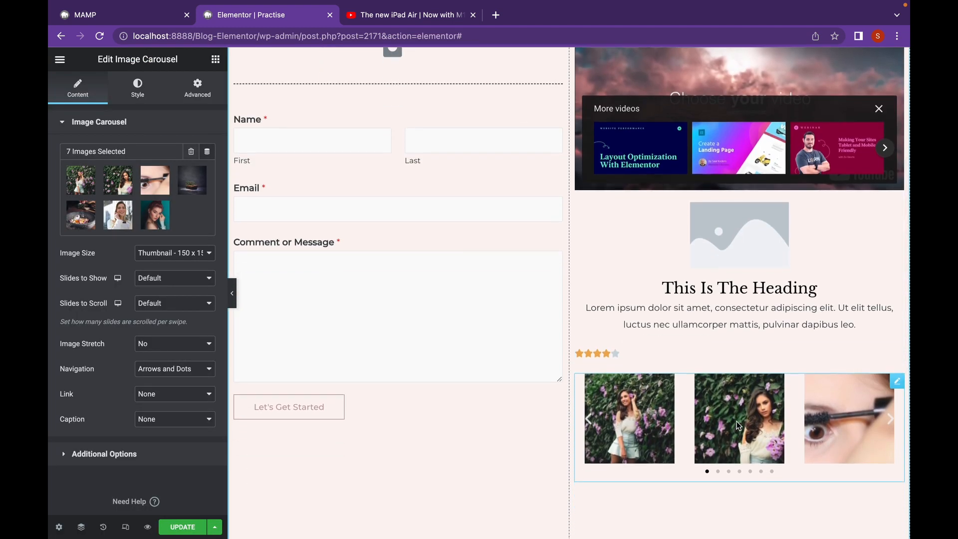
left_click(892, 421)
left_click(891, 422)
left_click(892, 422)
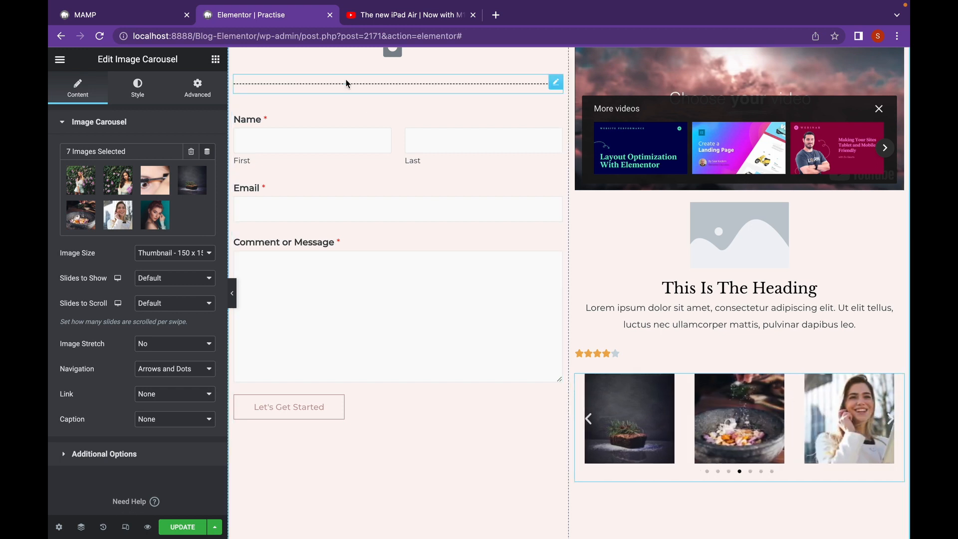
Add a Basic Gallery widget between the star rating and the image carousel
left_click(216, 59)
scroll(190, 278, "down", 15)
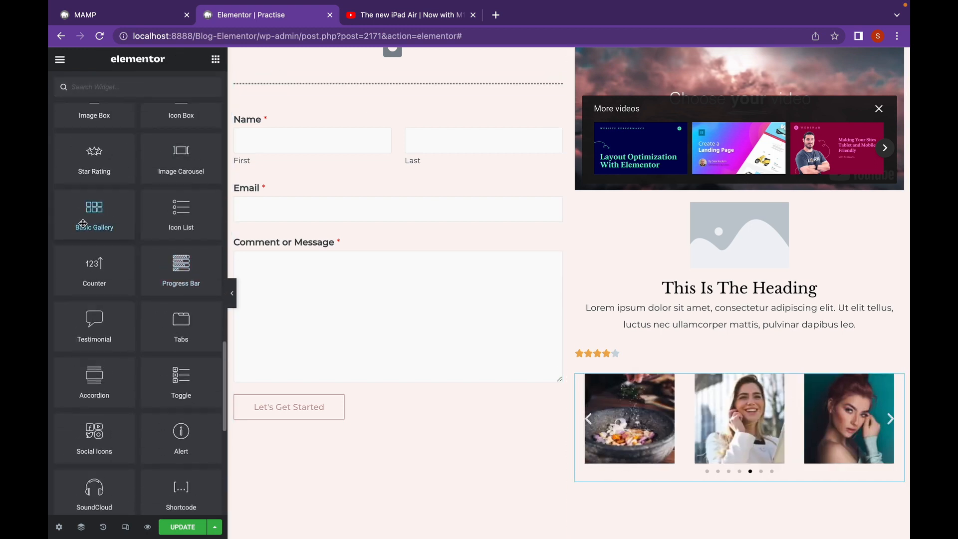
left_click_drag(83, 224, 700, 384)
Fill the basic gallery with six photos of women from the media library, leaving out the shopping bag and makeup product pictures
left_click(80, 180)
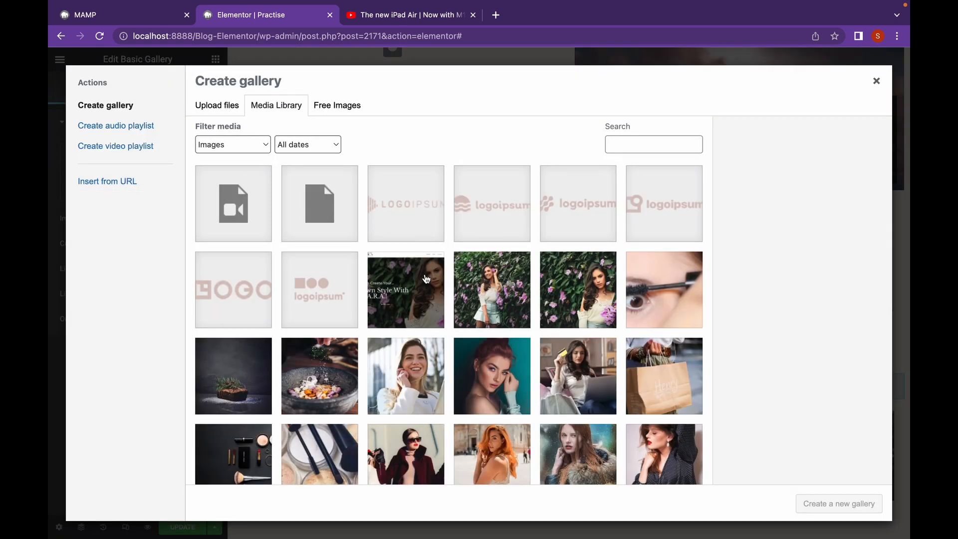
left_click(422, 350)
left_click(478, 366)
left_click(654, 375, "shift")
left_click(574, 447, "shift")
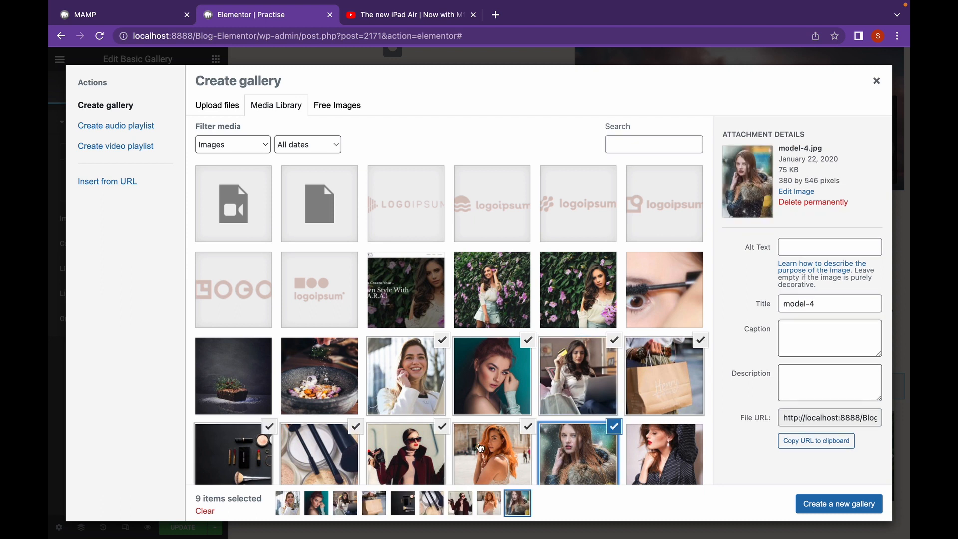
left_click(405, 449)
left_click(355, 427)
scroll(356, 429, "down", 1)
left_click(273, 409)
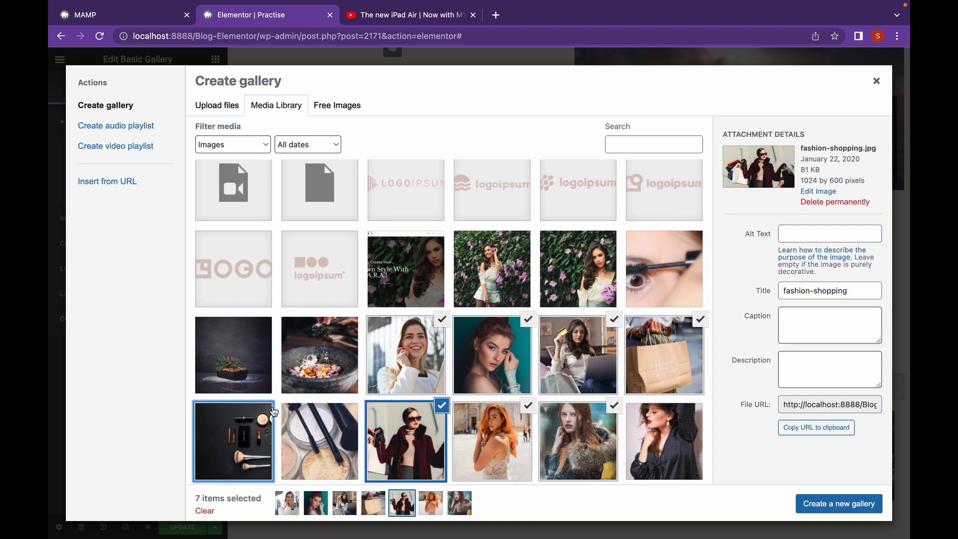
left_click(696, 324)
left_click(839, 503)
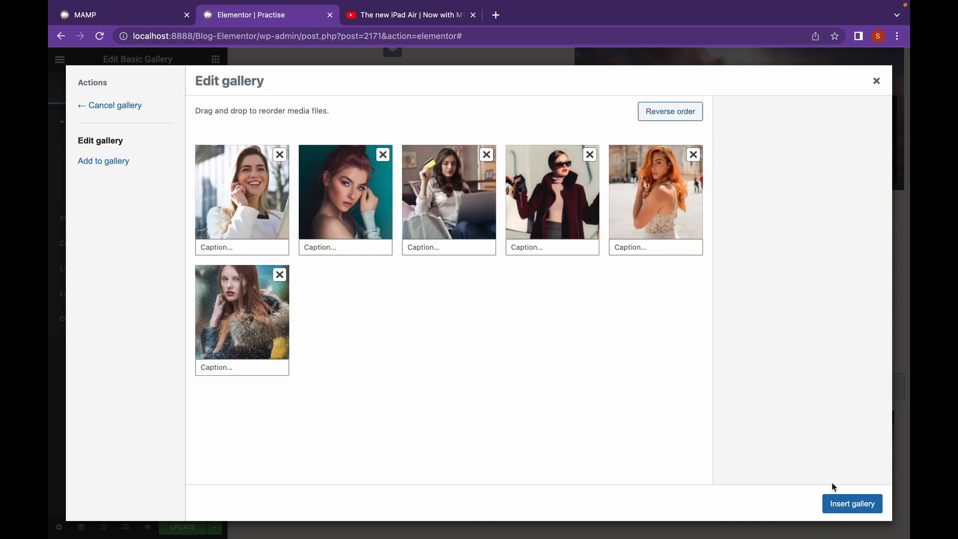
left_click(846, 502)
scroll(838, 478, "down", 1)
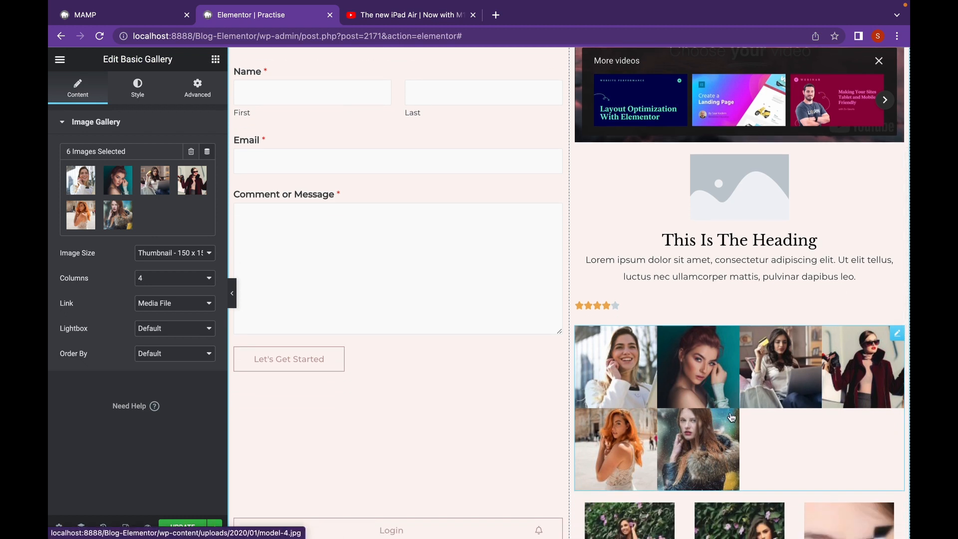
Add an Icon List widget from the General category below the image carousel
left_click(215, 59)
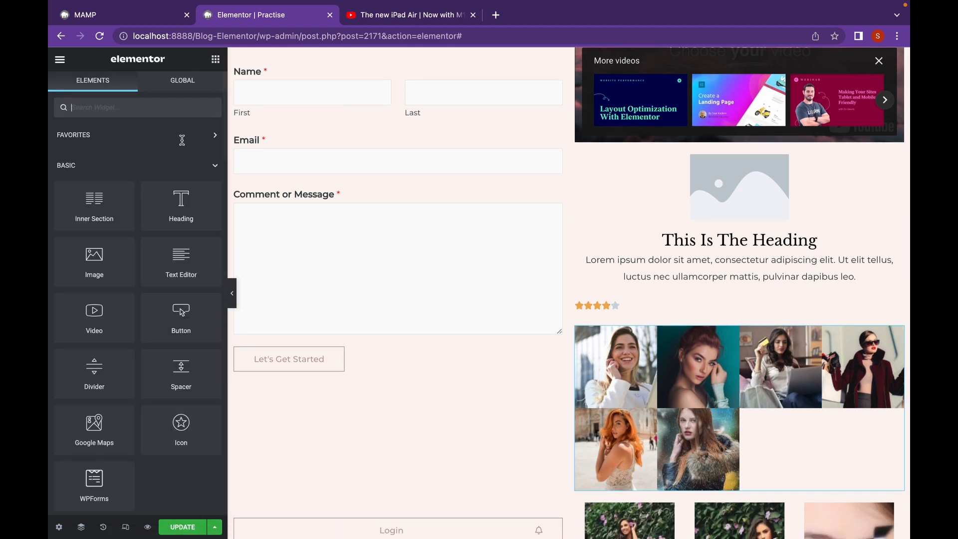
scroll(178, 235, "down", 10)
scroll(179, 235, "up", 1)
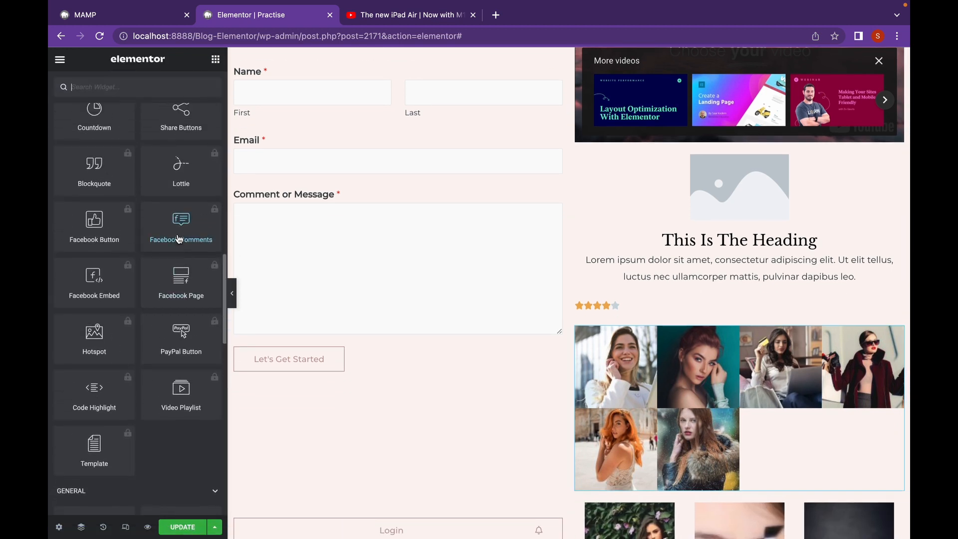
scroll(178, 235, "down", 5)
scroll(178, 235, "down", 5)
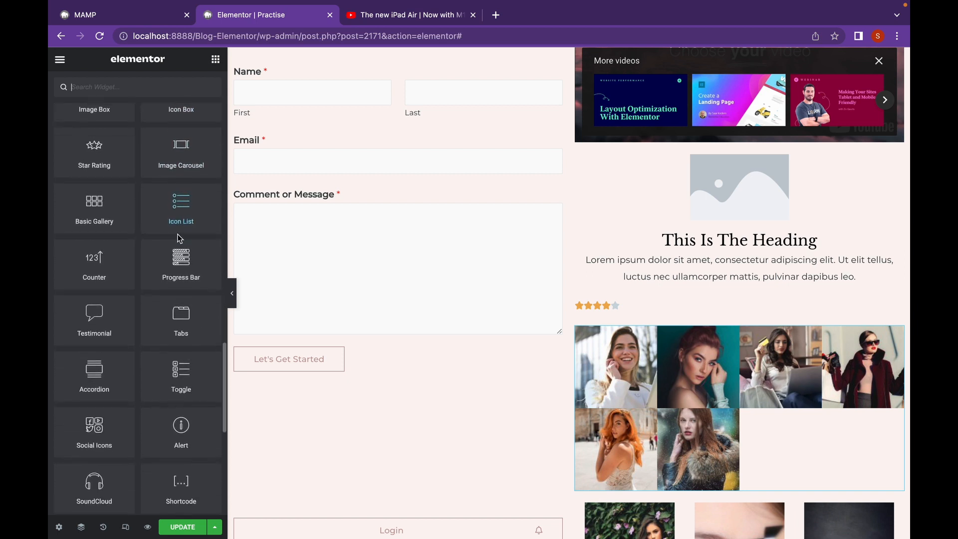
scroll(549, 306, "down", 4)
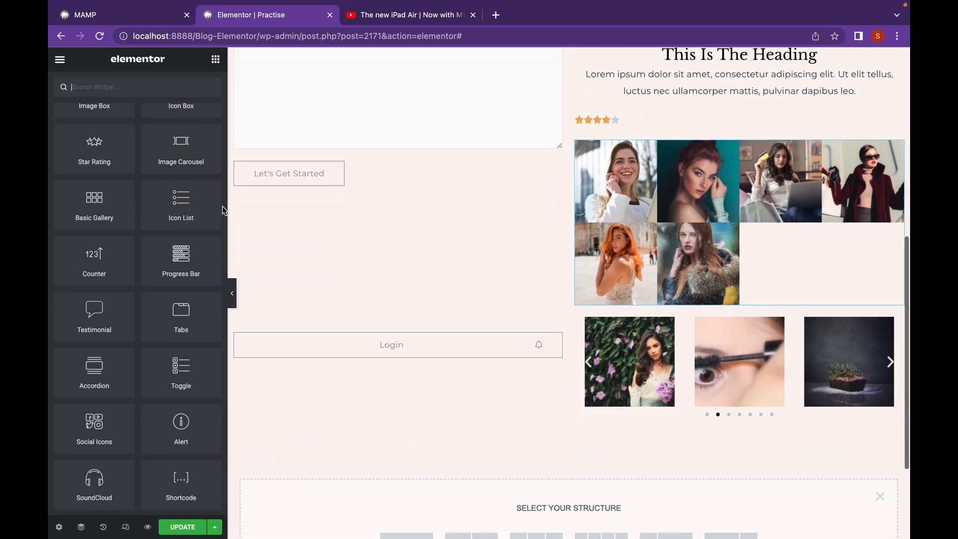
left_click_drag(174, 207, 674, 413)
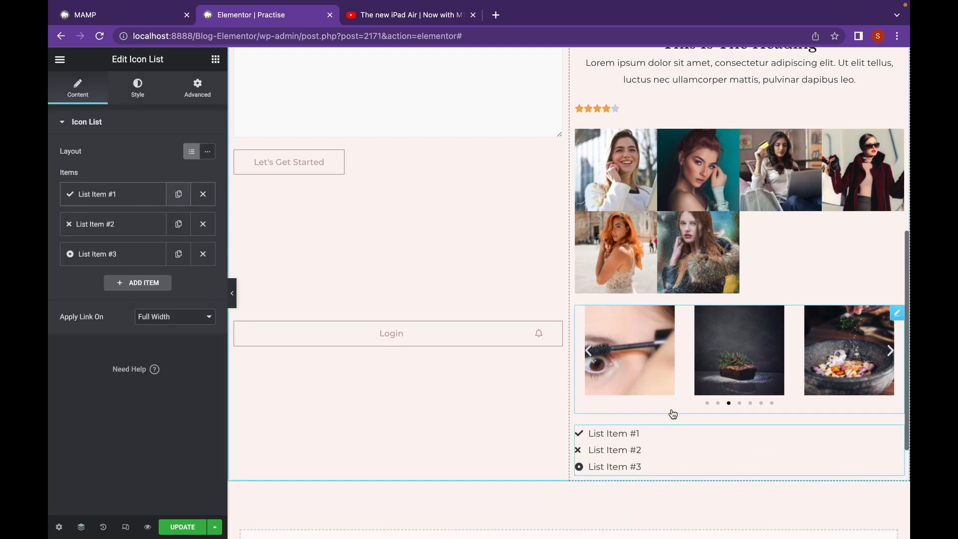
Change the first icon list item's text to "List Item 1 by" followed by the person's first name
left_click(78, 199)
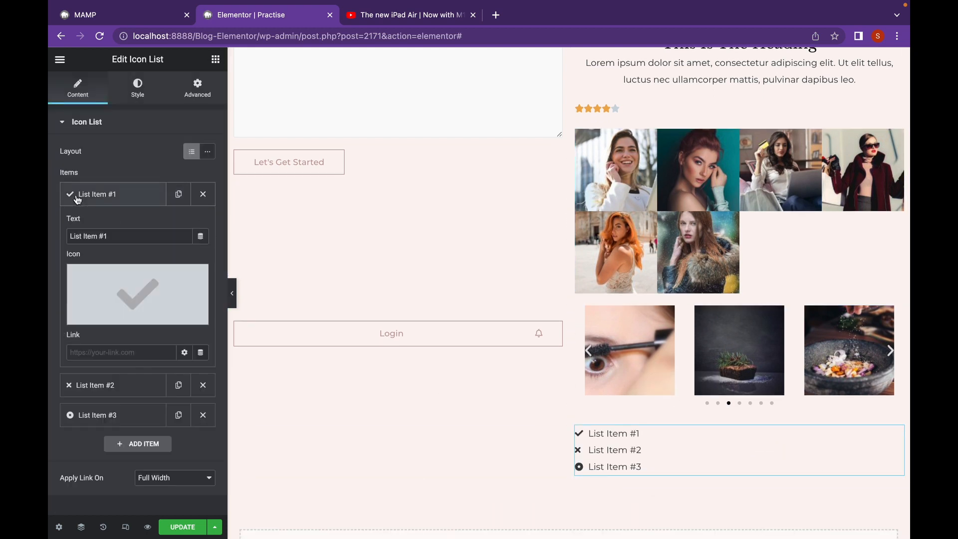
mouse_move(124, 307)
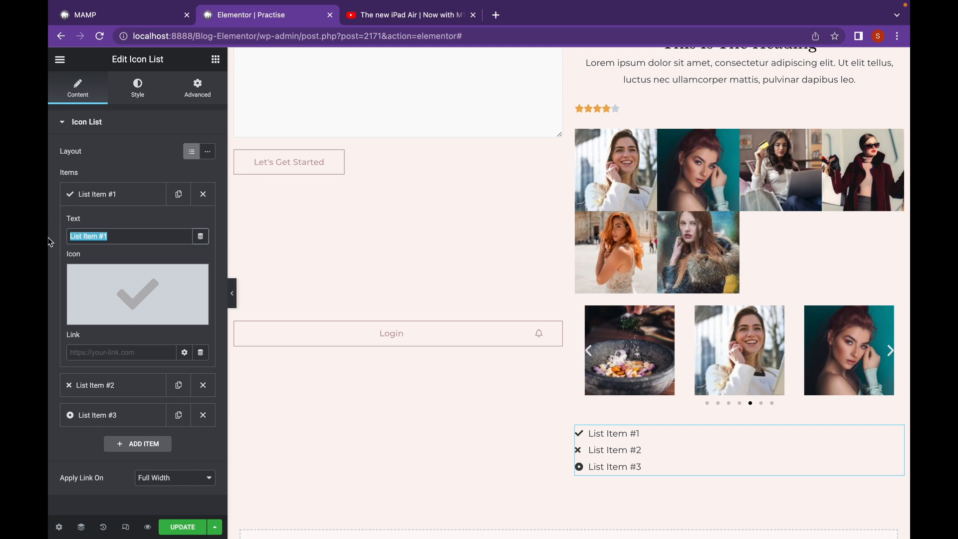
type("List I")
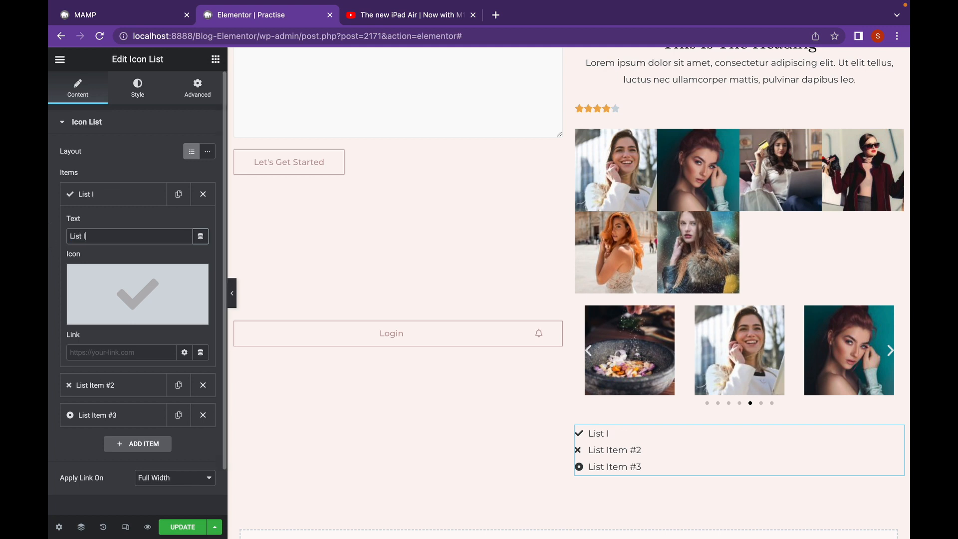
type("tem 1 by Karan")
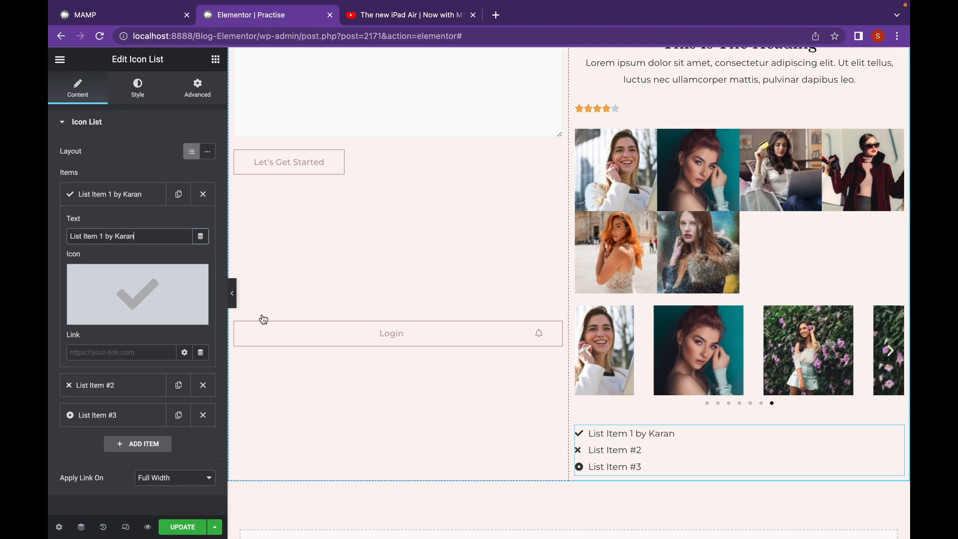
Add a Counter widget from the General category below the icon list
left_click(213, 59)
scroll(170, 339, "down", 10)
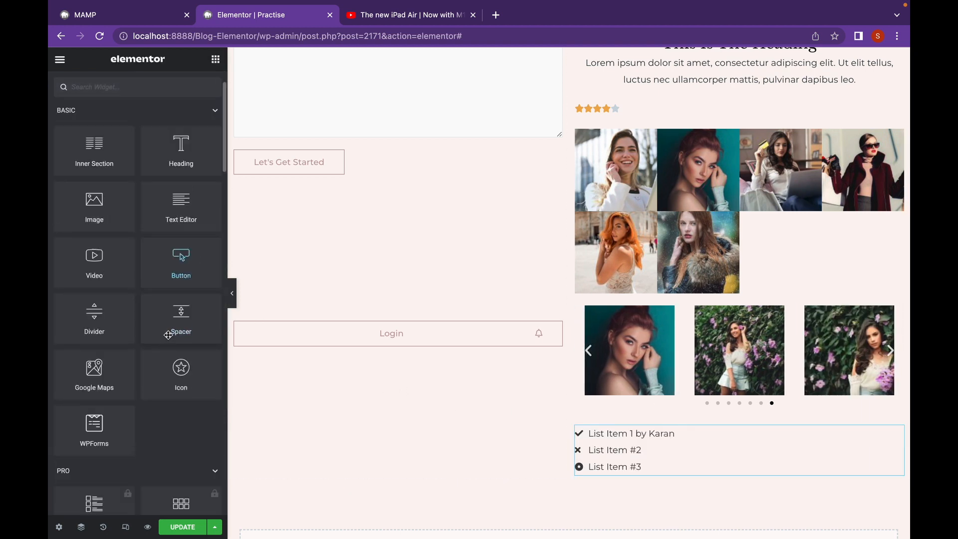
scroll(169, 340, "up", 10)
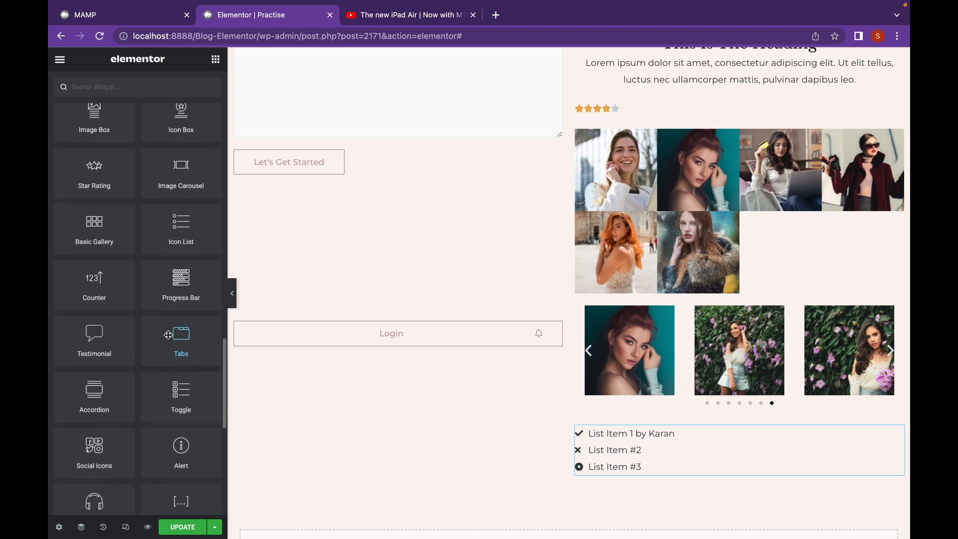
scroll(670, 328, "down", 1)
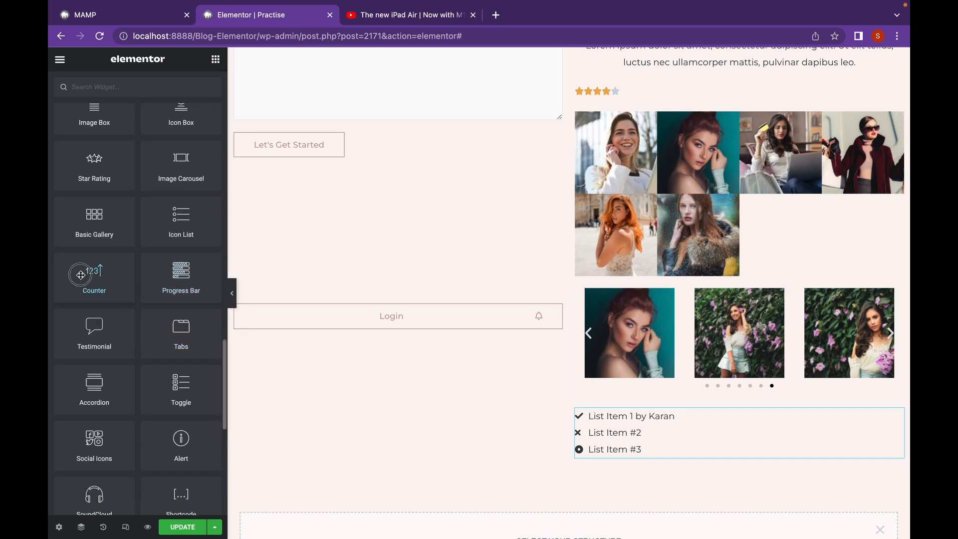
left_click_drag(82, 274, 708, 447)
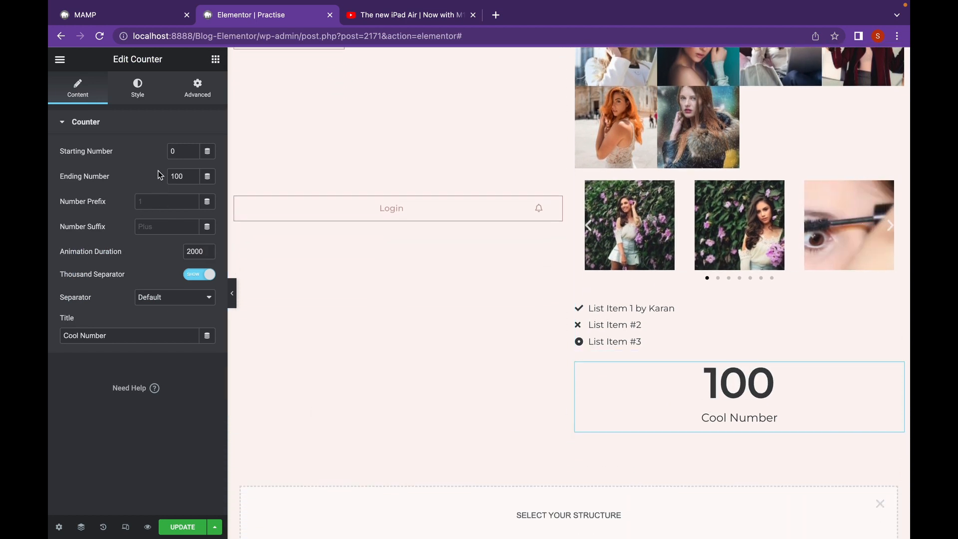
Add a Progress Bar widget from the General category below the counter
left_click(215, 60)
scroll(160, 356, "down", 15)
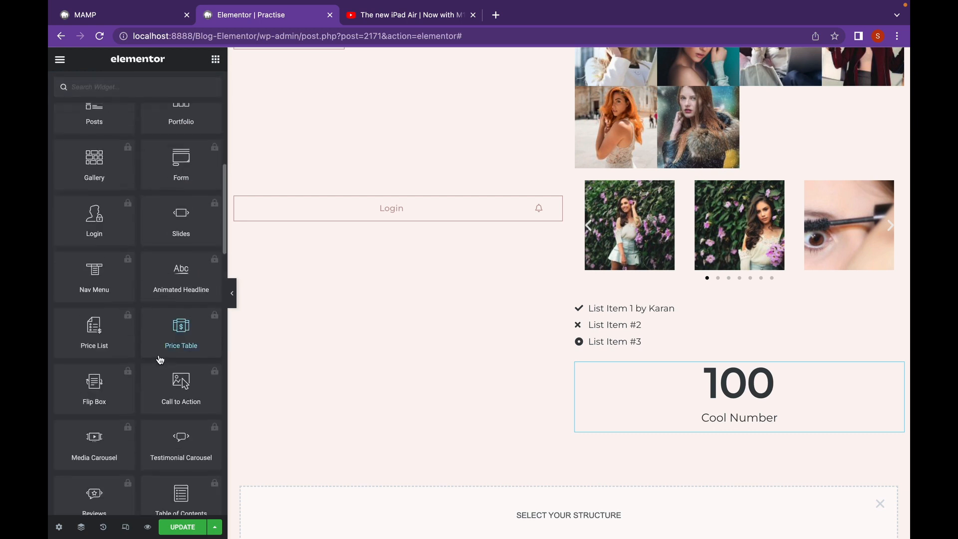
scroll(161, 360, "up", 10)
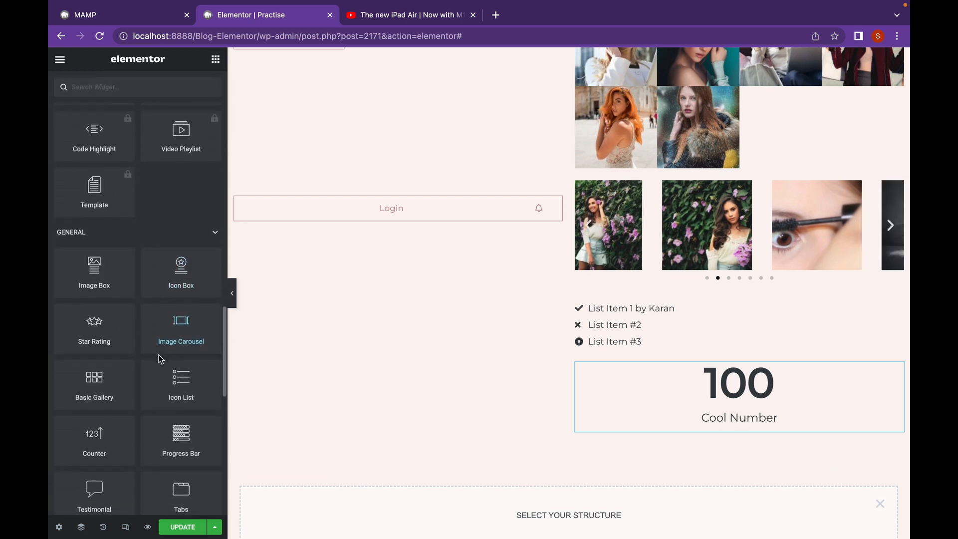
left_click_drag(192, 326, 689, 426)
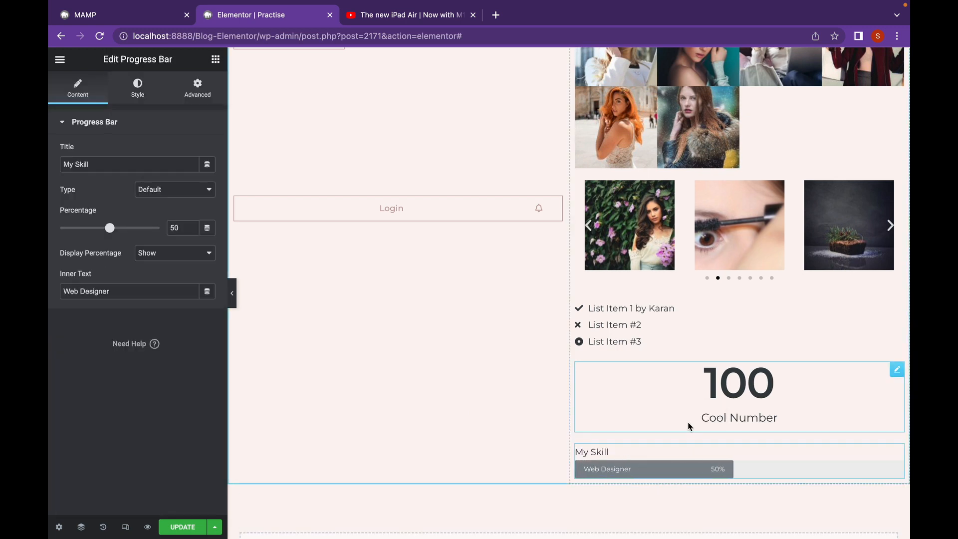
Set the progress bar's percentage to 100 and its inner text to "Web Developer"
double_click(181, 231)
type("100")
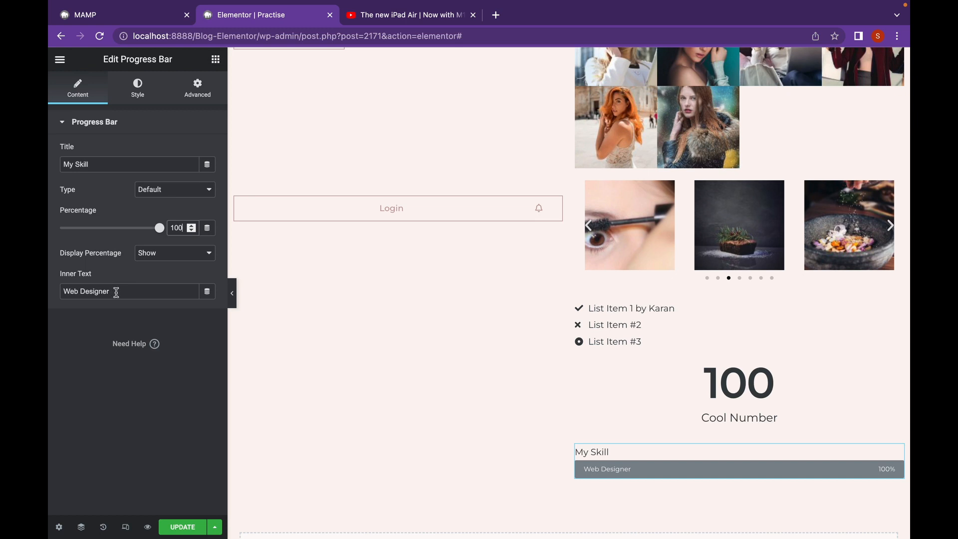
type("We")
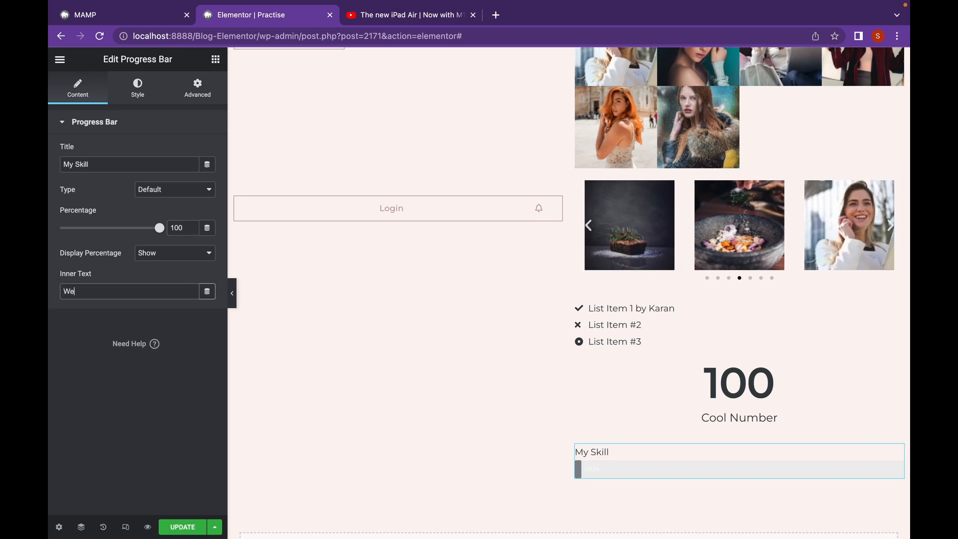
type("b De")
type("velp")
type("oper")
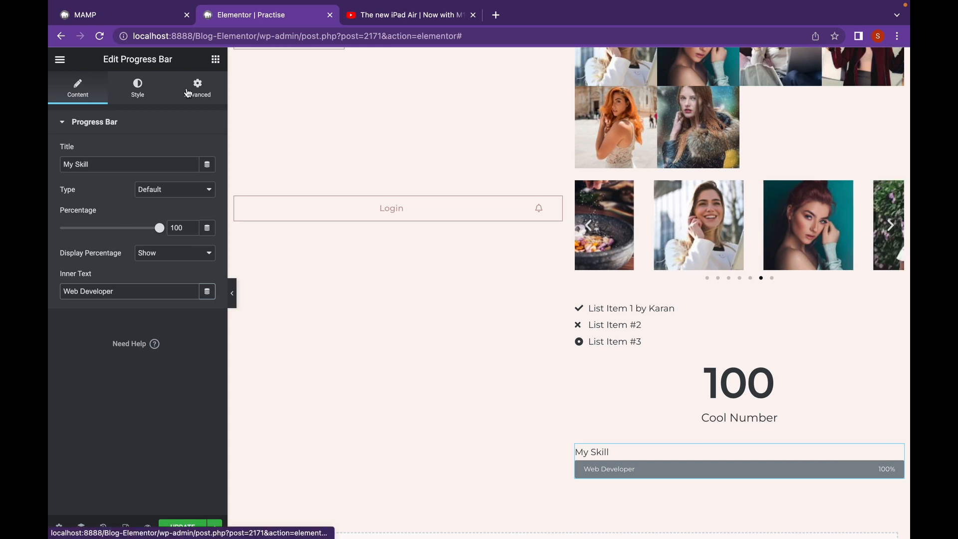
Add a Tabs widget from the General category below the progress bar
left_click(216, 59)
scroll(174, 335, "down", 15)
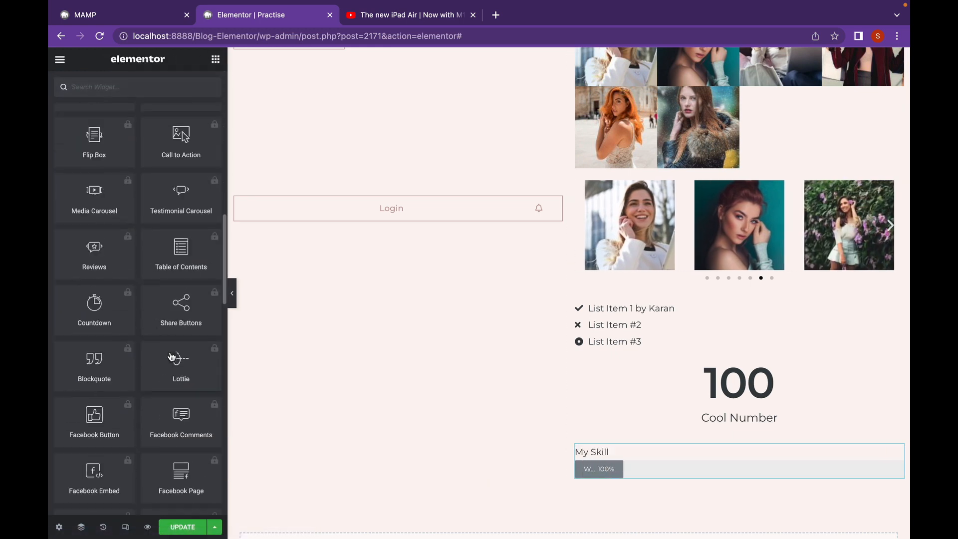
scroll(171, 353, "down", 4)
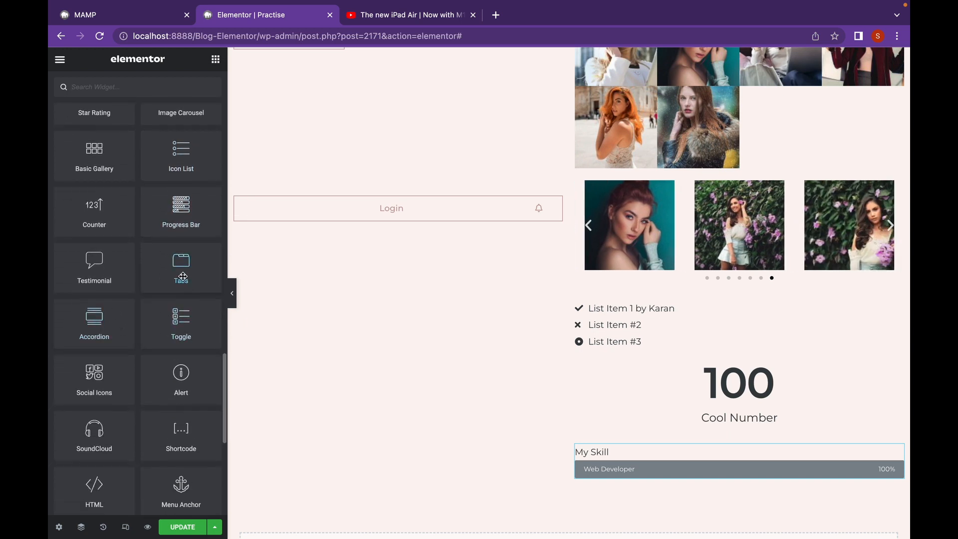
scroll(629, 344, "down", 3)
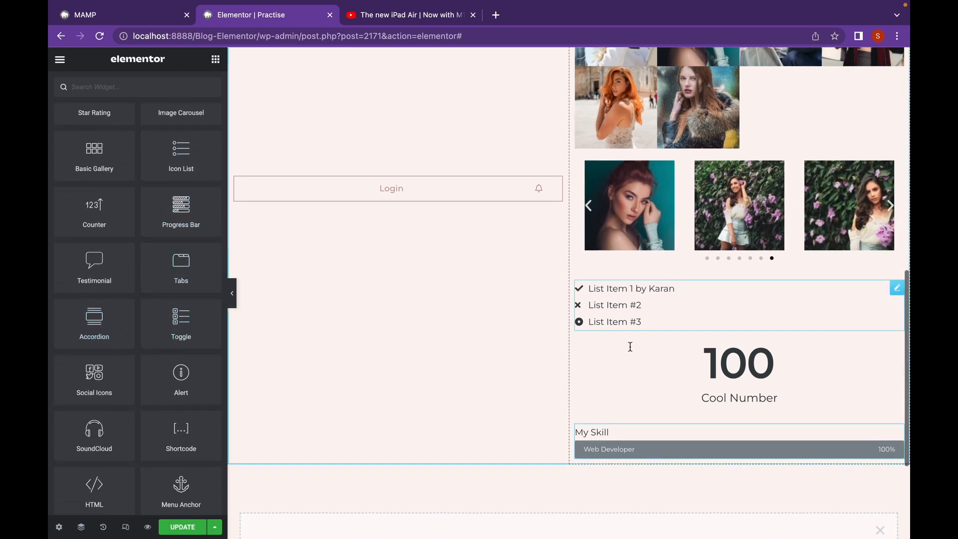
left_click_drag(180, 261, 657, 424)
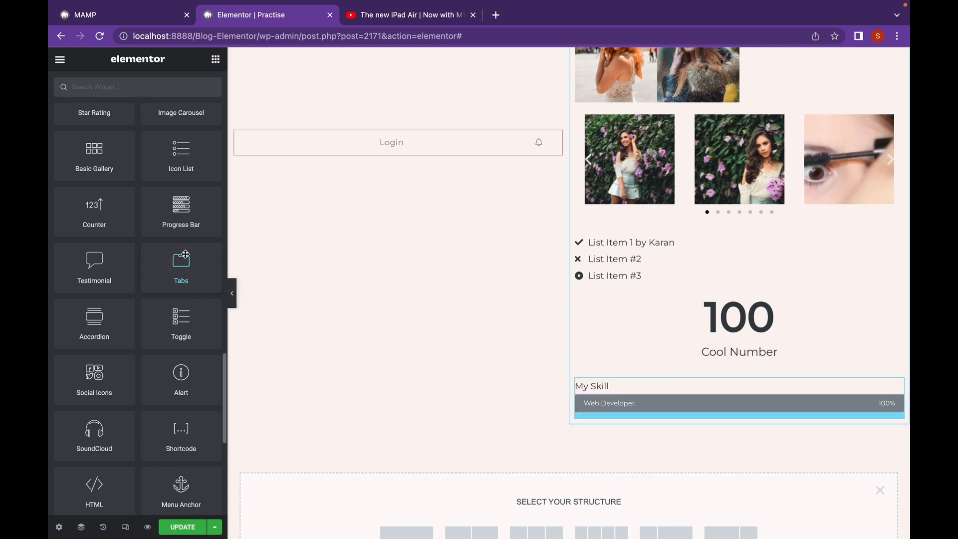
left_click_drag(184, 255, 660, 408)
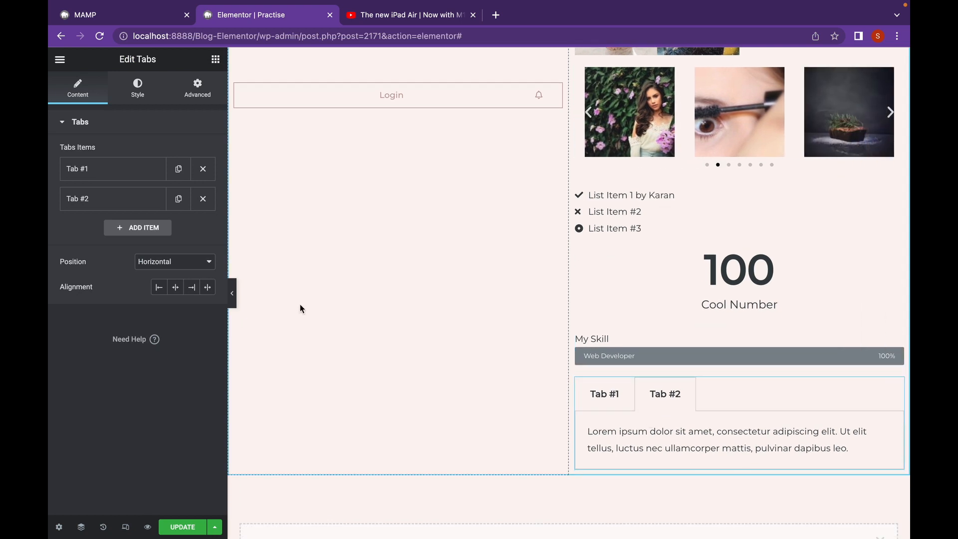
Replace Tab #2's description with "HI I am" followed by the person's full name, and preview both tabs on the page
left_click(656, 395)
left_click(127, 198)
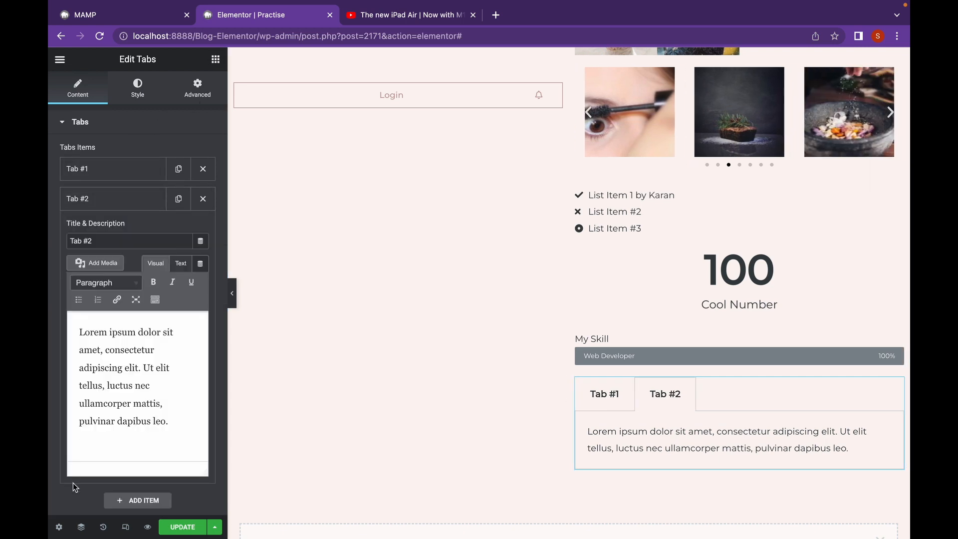
left_click_drag(177, 423, 85, 328)
type("HI I am Karan Sethia")
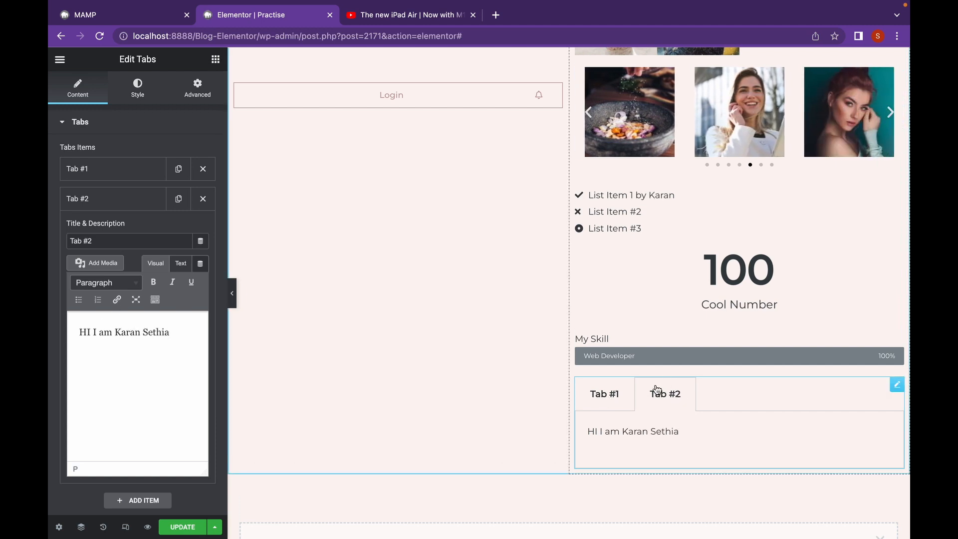
left_click(611, 394)
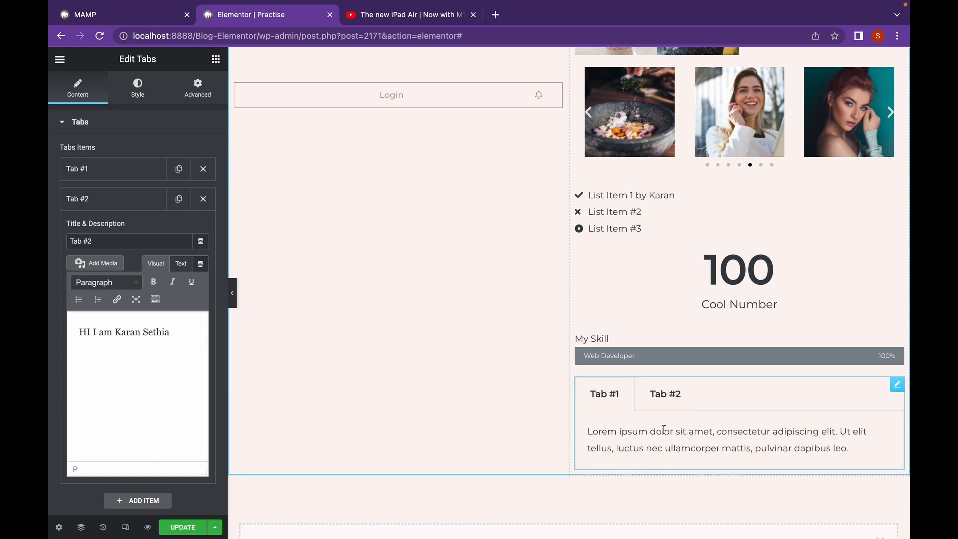
left_click(669, 396)
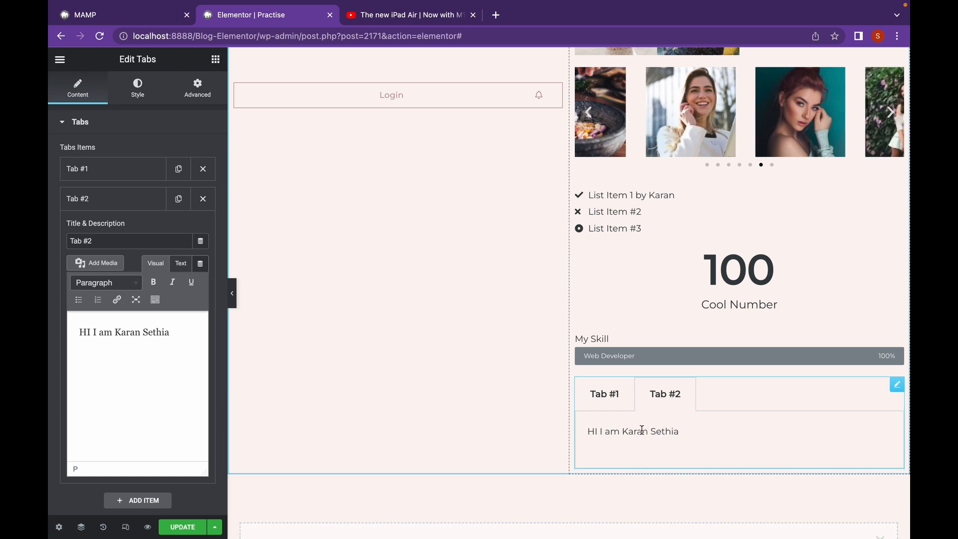
Add an Accordion widget from the General category below the tabs
left_click(215, 59)
scroll(199, 302, "down", 15)
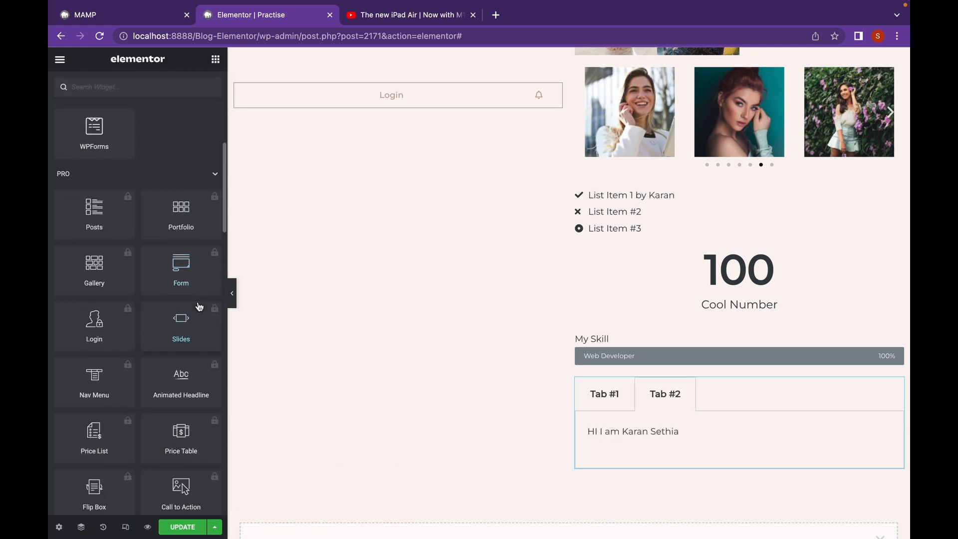
scroll(198, 302, "down", 15)
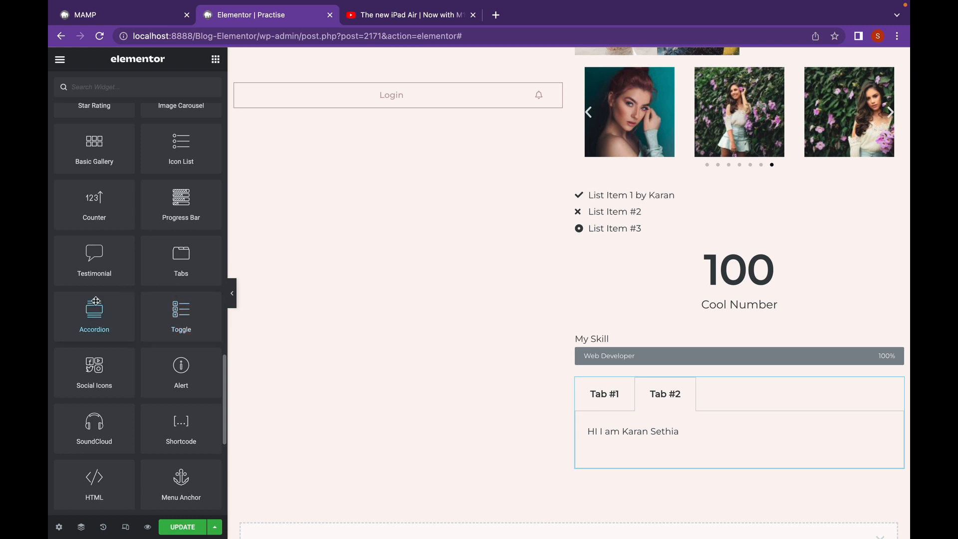
left_click_drag(95, 301, 646, 439)
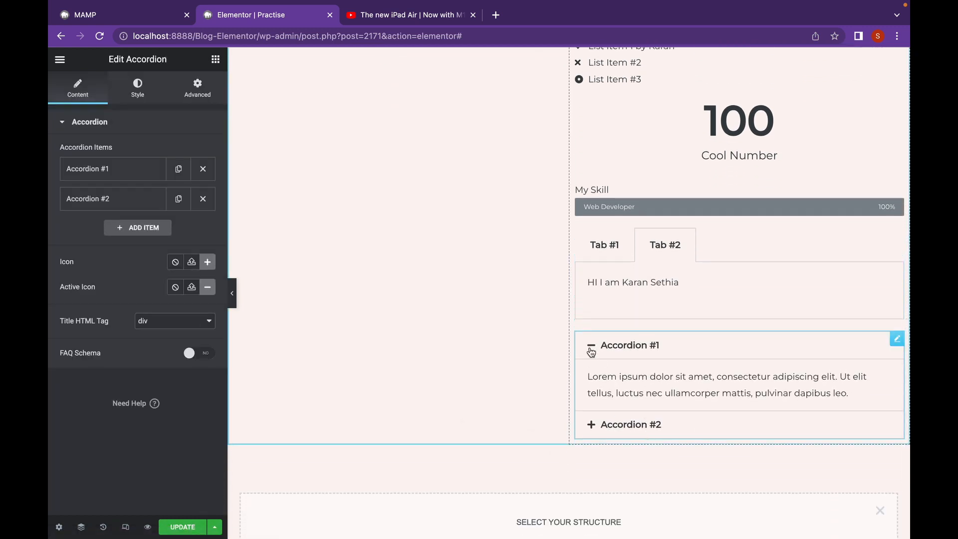
Collapse and expand the two accordion items on the page to check how they open
left_click(592, 349)
left_click(592, 374)
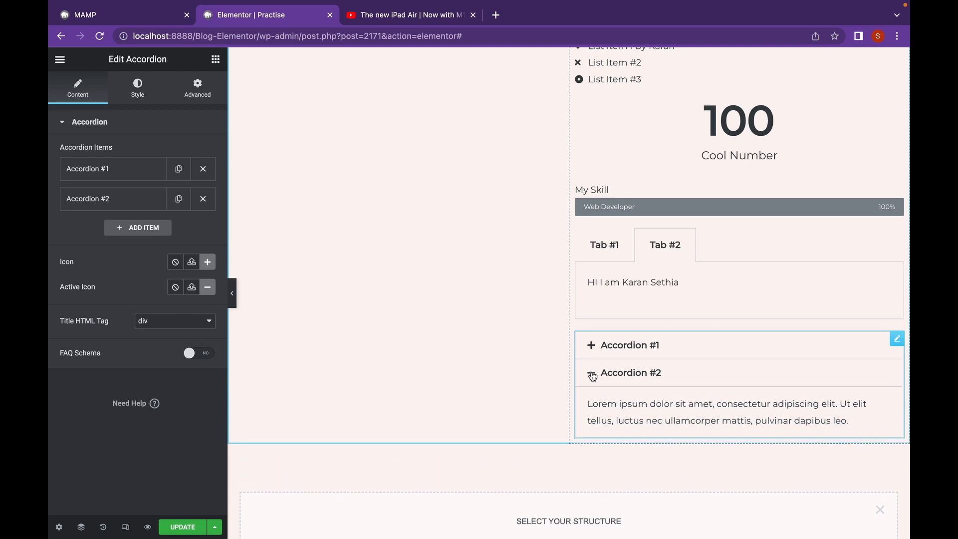
left_click(592, 349)
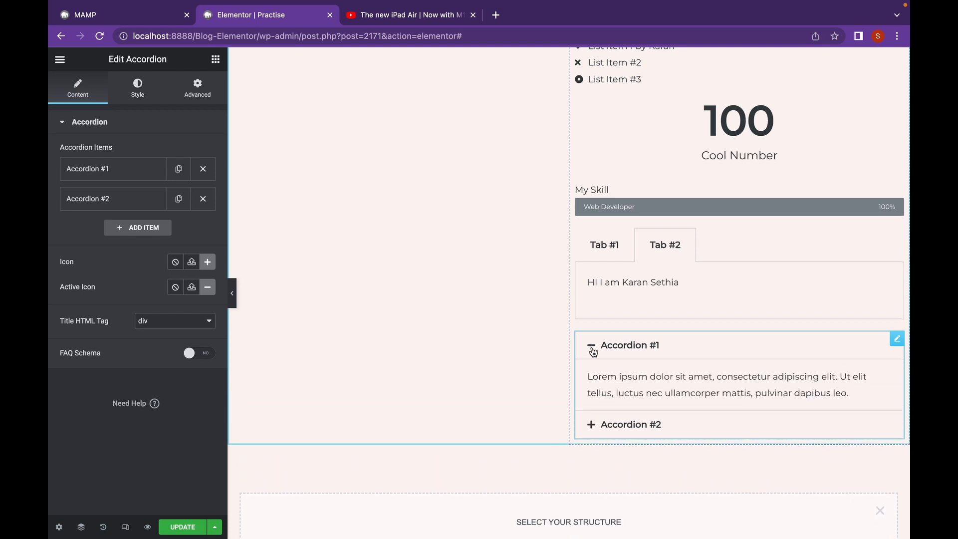
Add a Toggle widget from the General category below the accordion
left_click(215, 59)
scroll(197, 296, "down", 20)
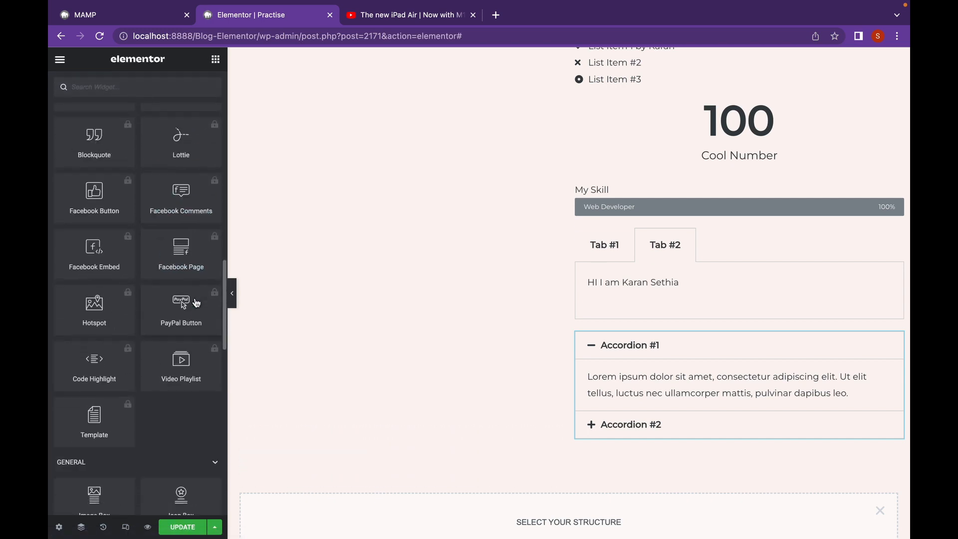
scroll(197, 301, "down", 6)
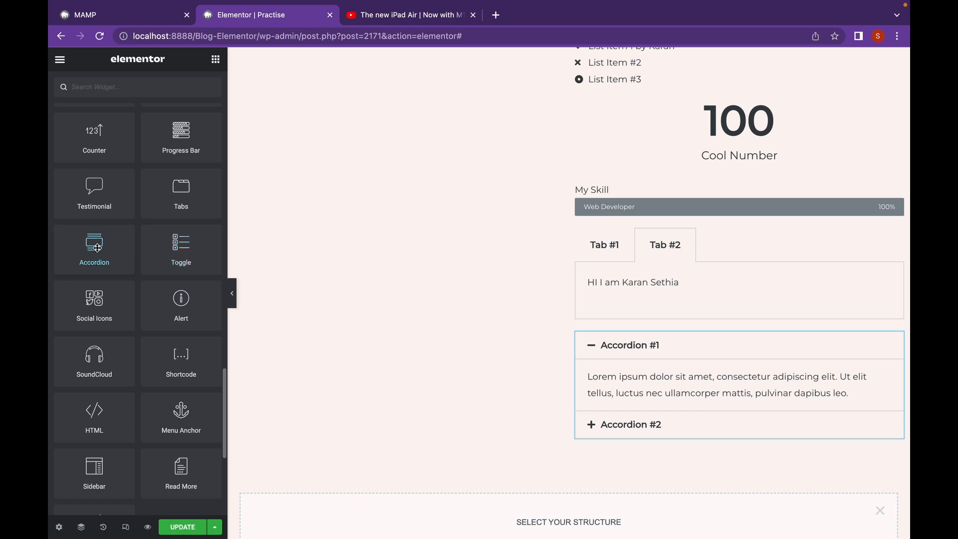
left_click_drag(177, 251, 603, 440)
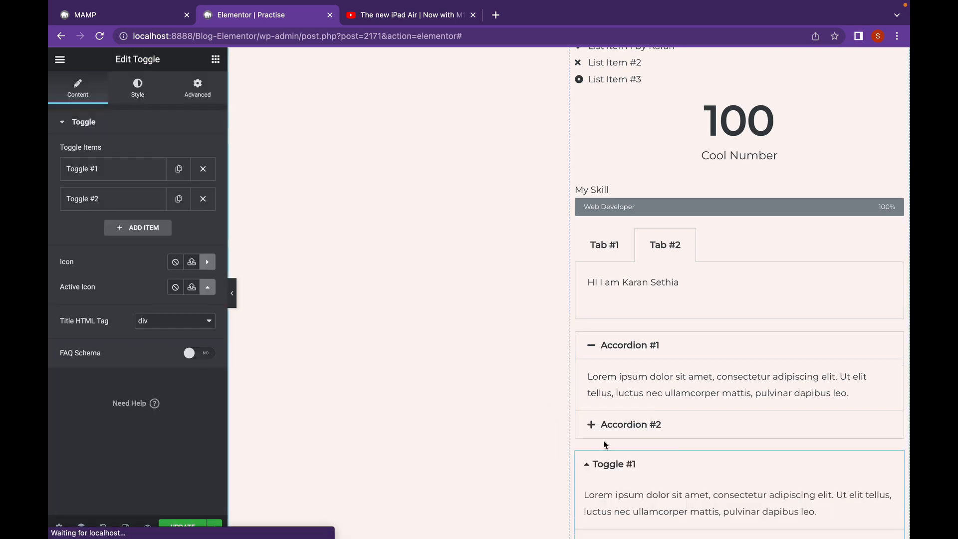
Open and close the toggle items and the accordion items to compare how the two widgets behave
left_click(604, 378)
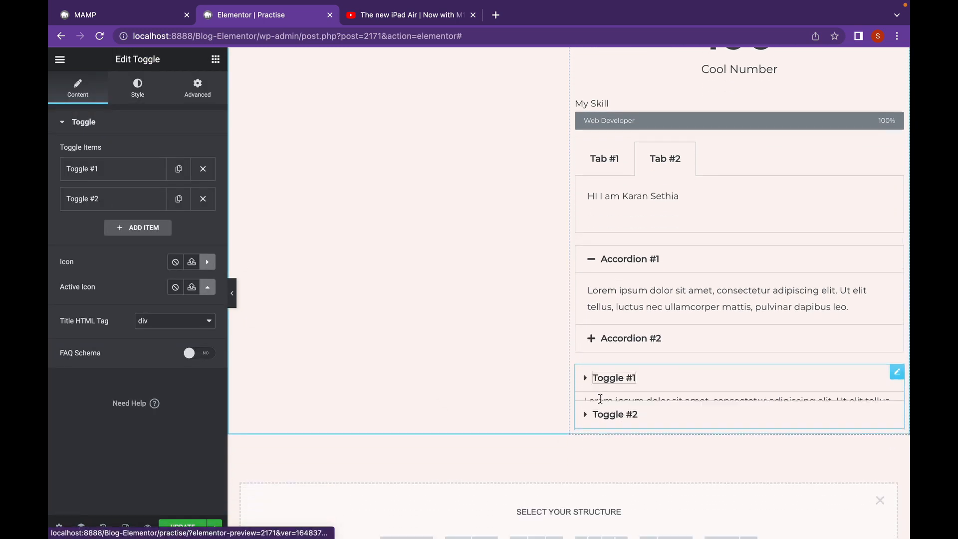
left_click(602, 406)
left_click(596, 388)
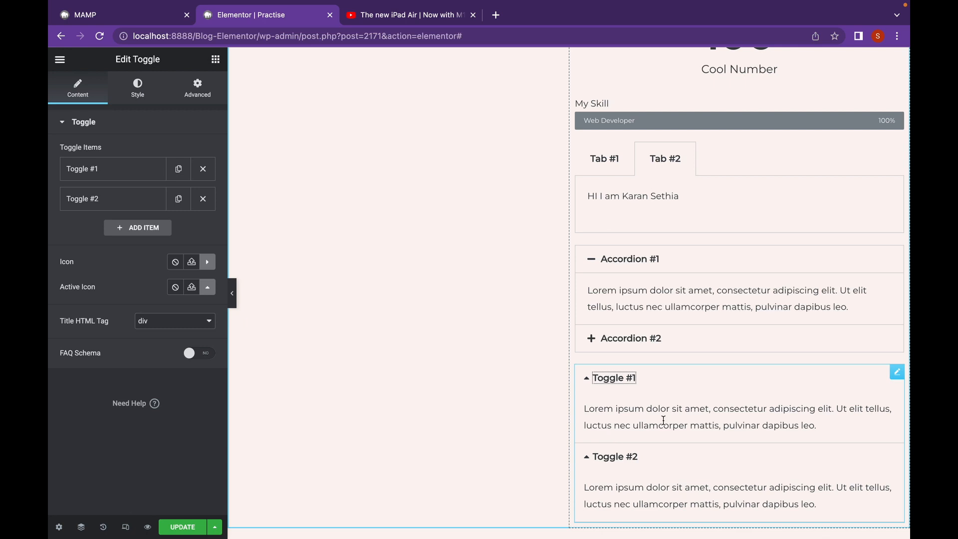
left_click(594, 256)
left_click(592, 278)
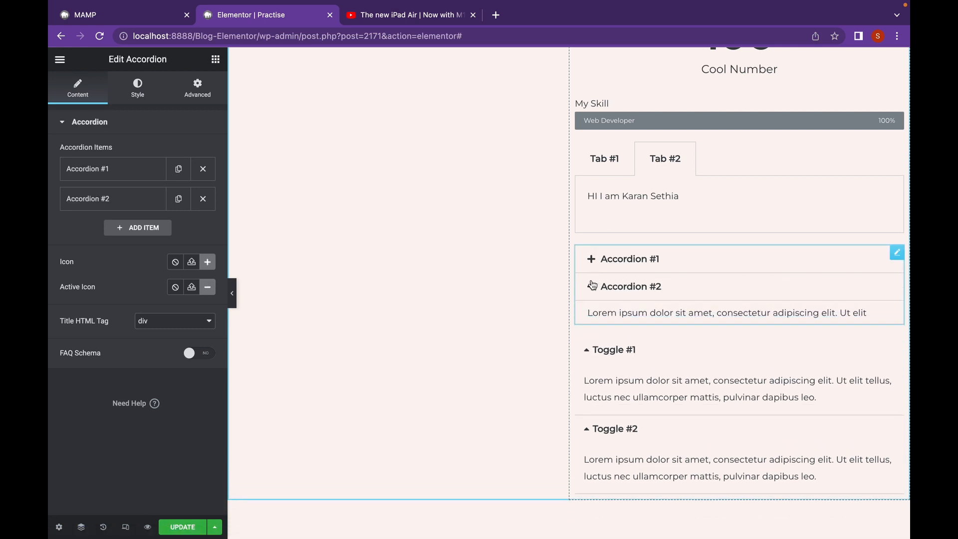
left_click(593, 264)
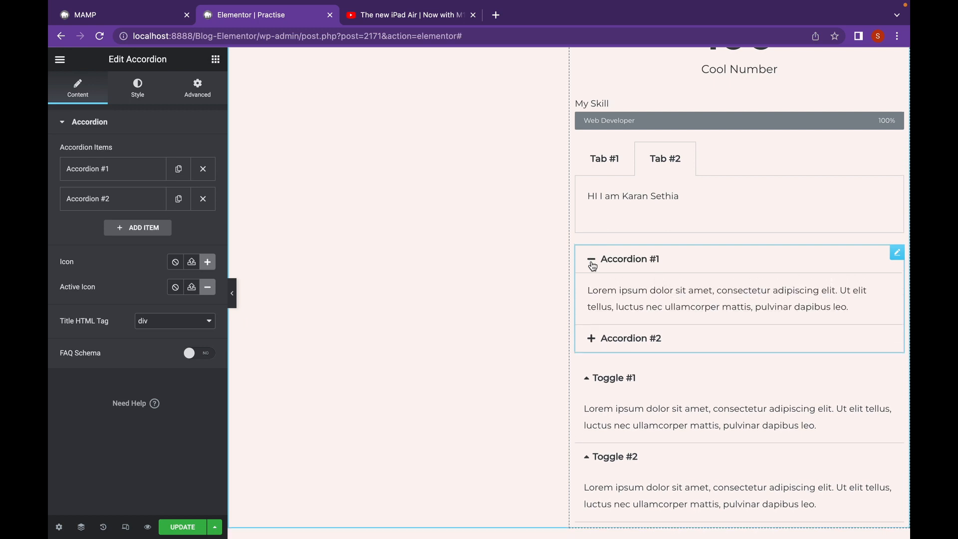
Add a Social Icons widget from the General category below the Login button
scroll(149, 349, "down", 15)
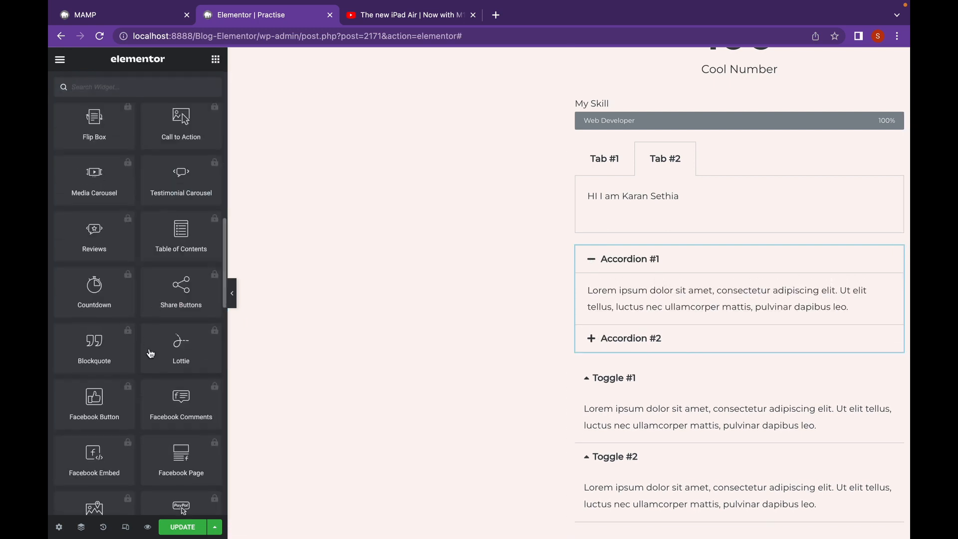
scroll(150, 350, "down", 3)
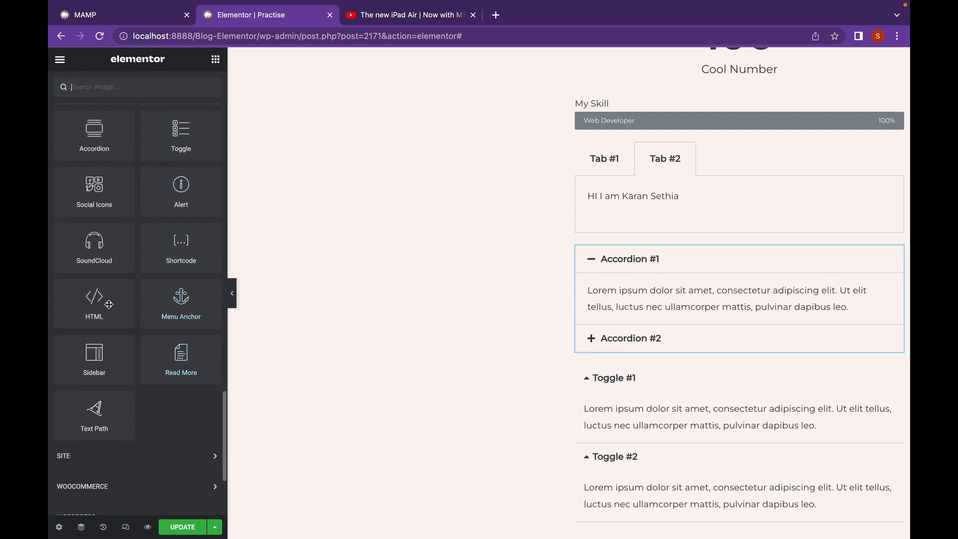
scroll(456, 255, "up", 3)
scroll(456, 253, "up", 5)
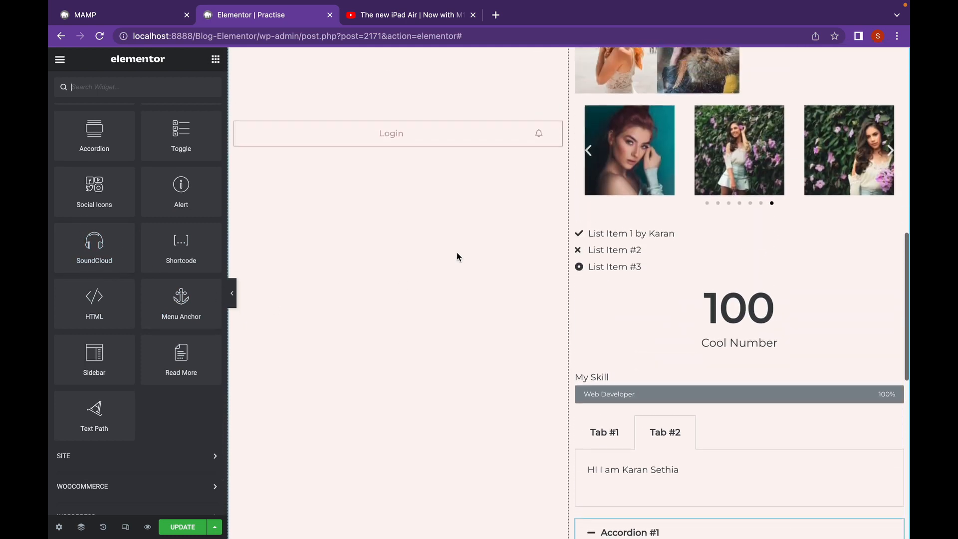
left_click_drag(112, 182, 403, 234)
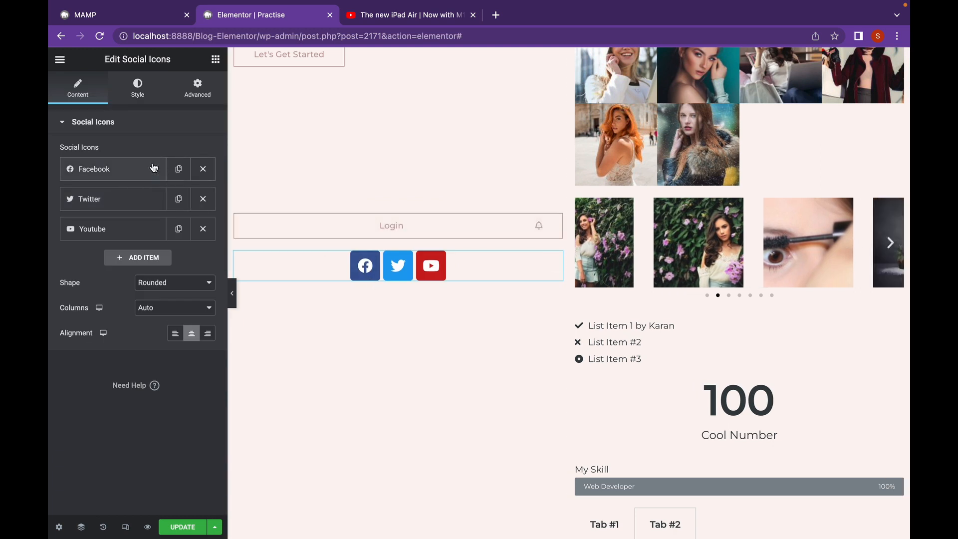
Add a fourth item to the Social Icons widget and set its icon to Instagram from the icon library
left_click(144, 259)
mouse_move(130, 324)
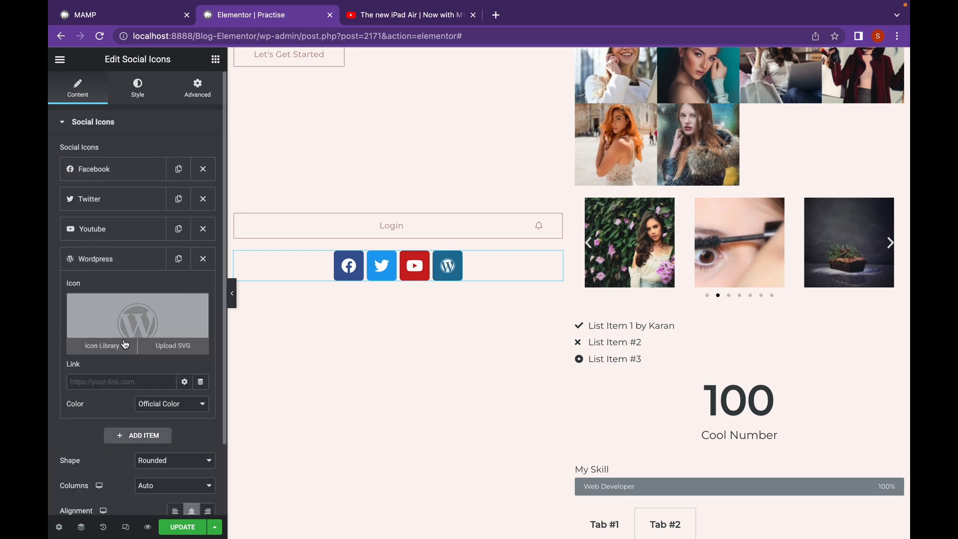
left_click(121, 348)
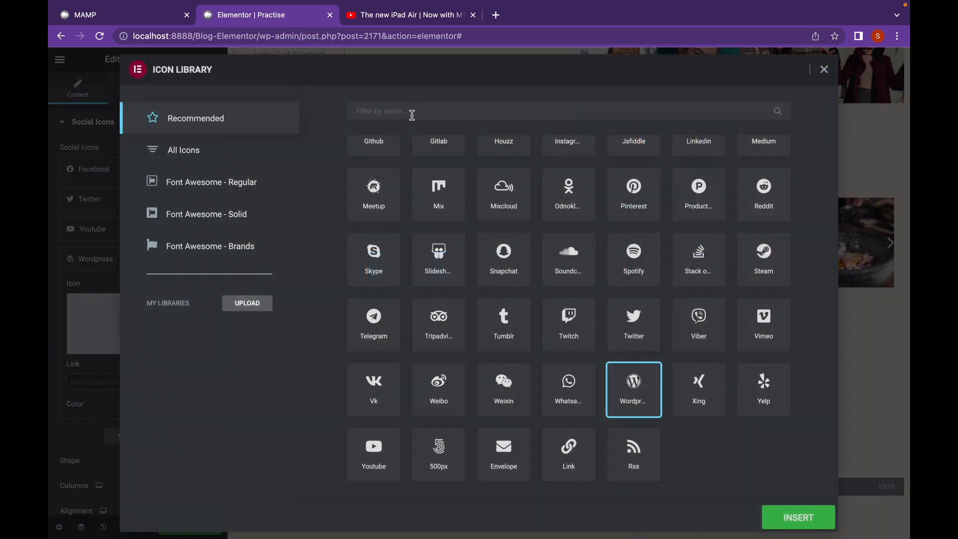
left_click(413, 116)
type("insta")
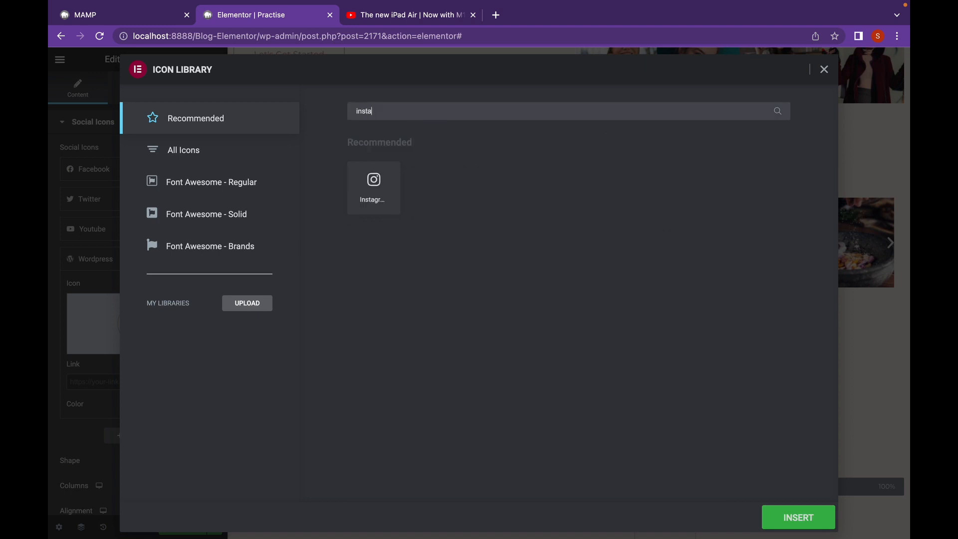
left_click(384, 195)
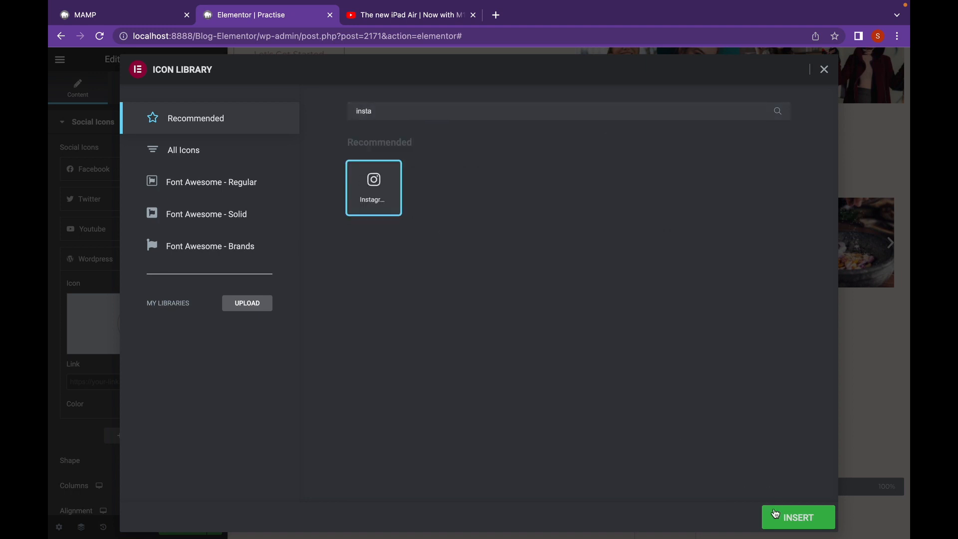
left_click(774, 514)
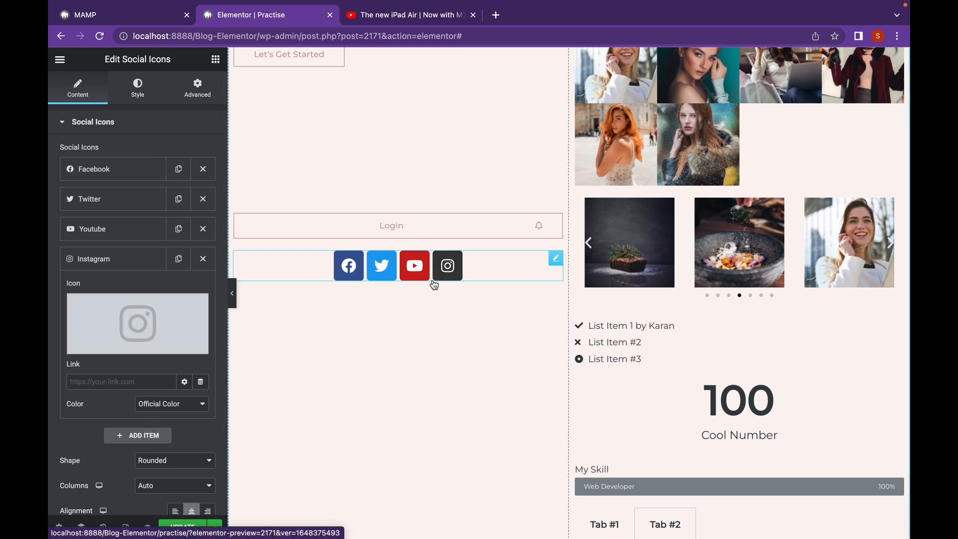
Add a SoundCloud widget from the General category below the social icons and test playing and pausing its track
left_click(216, 59)
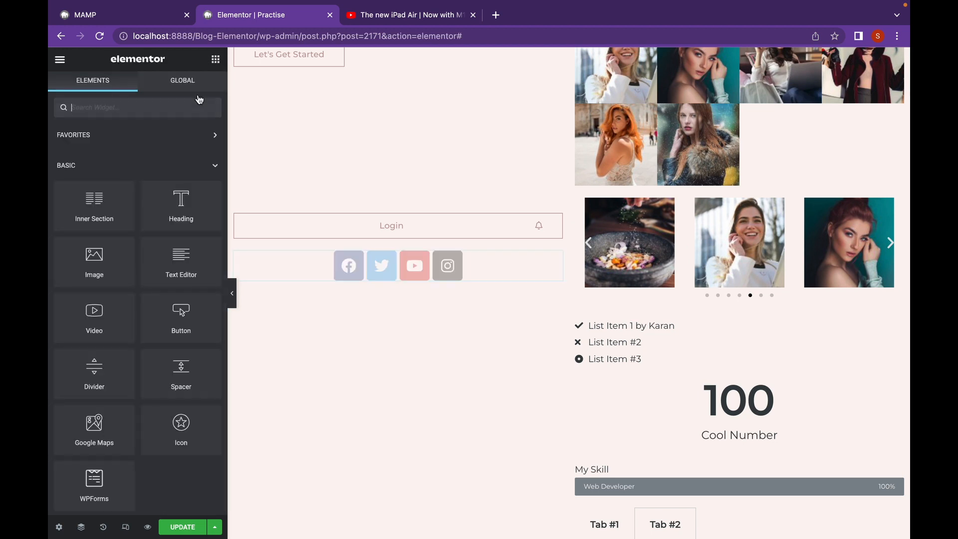
scroll(146, 321, "down", 15)
scroll(145, 322, "down", 6)
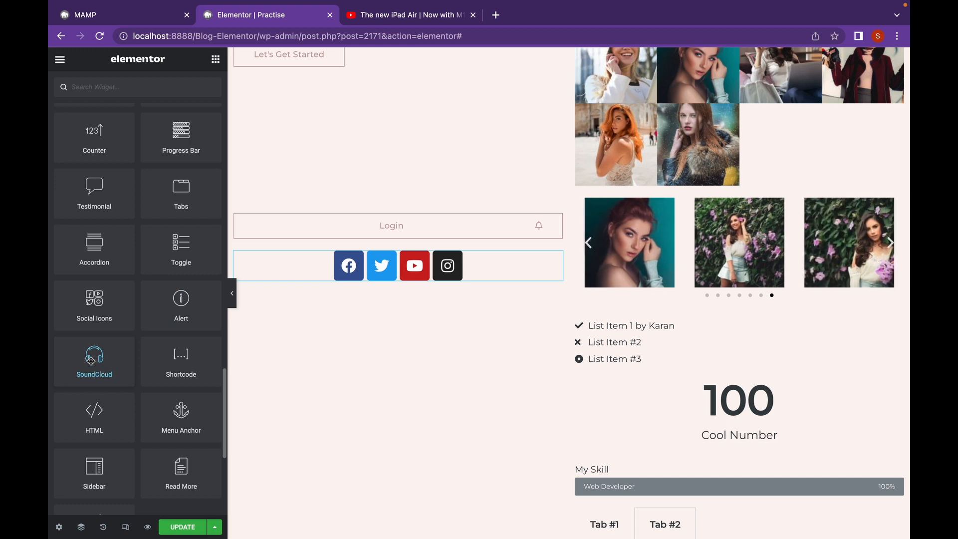
left_click_drag(91, 361, 380, 278)
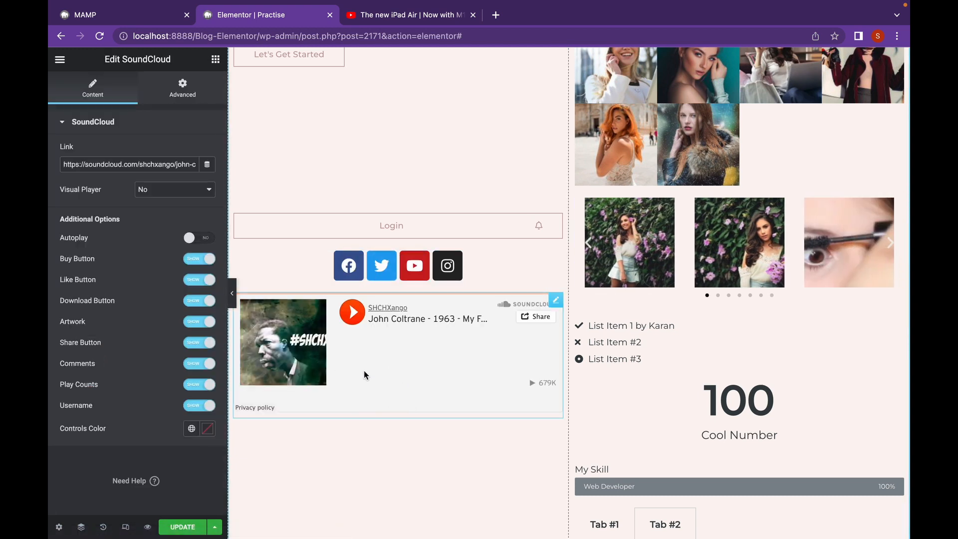
left_click(349, 322)
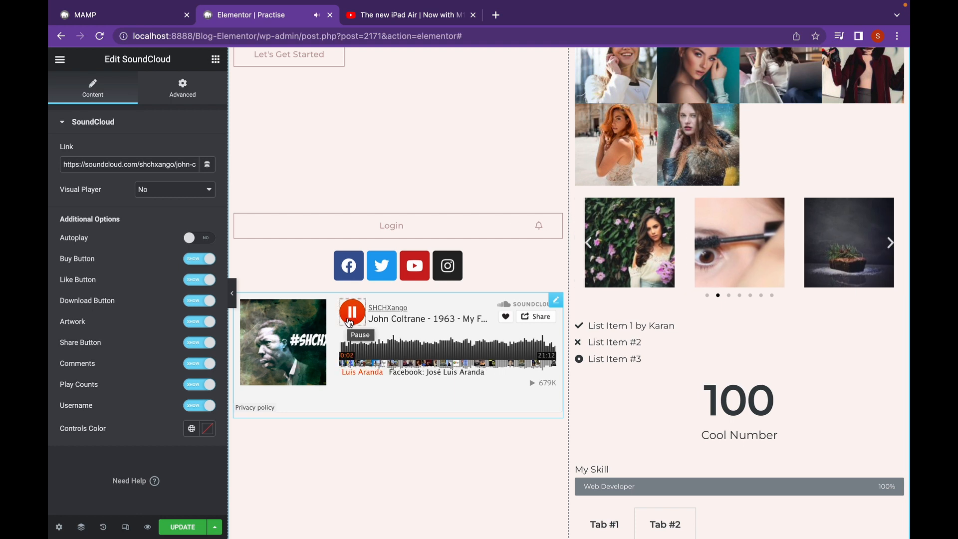
left_click(349, 322)
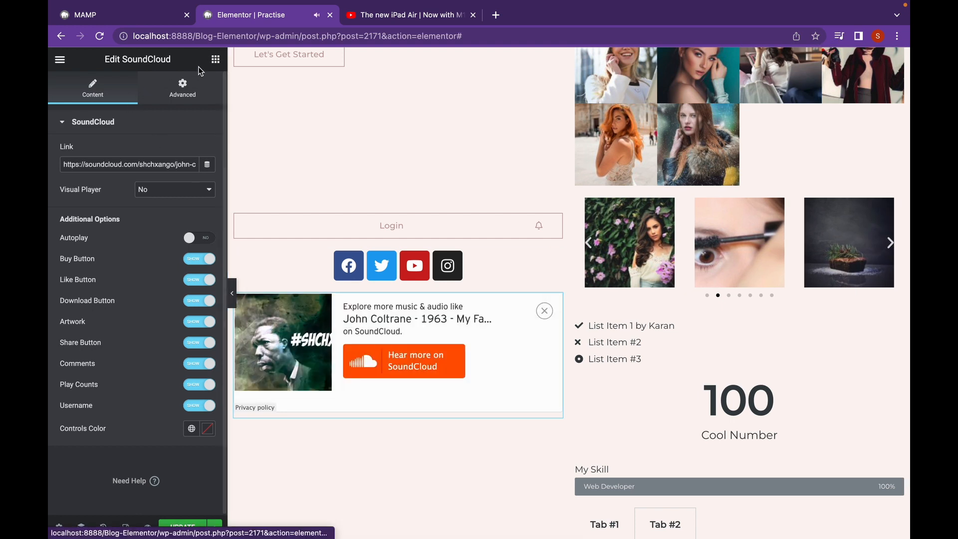
Add a Sidebar widget from the General category below the SoundCloud player
left_click(215, 59)
scroll(192, 170, "down", 10)
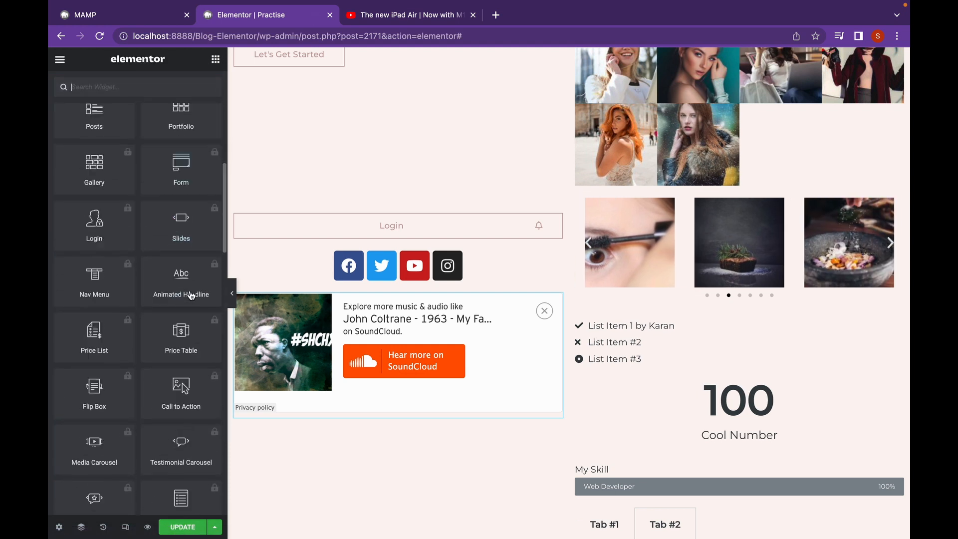
scroll(191, 296, "down", 7)
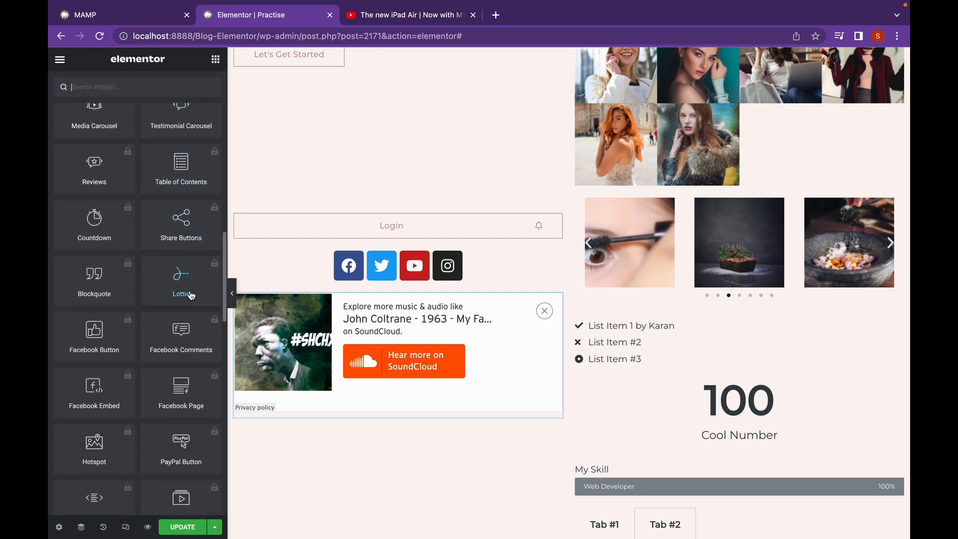
scroll(191, 295, "down", 15)
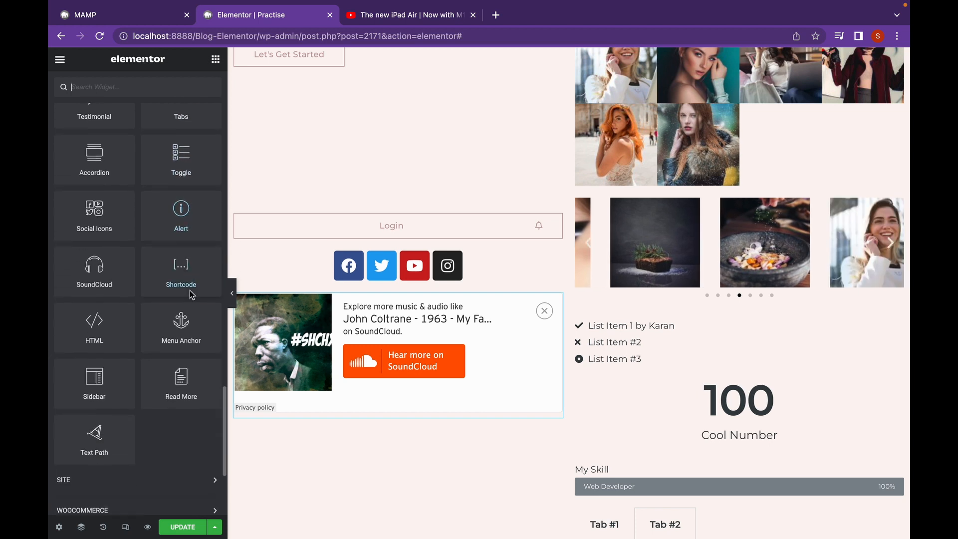
scroll(191, 295, "down", 1)
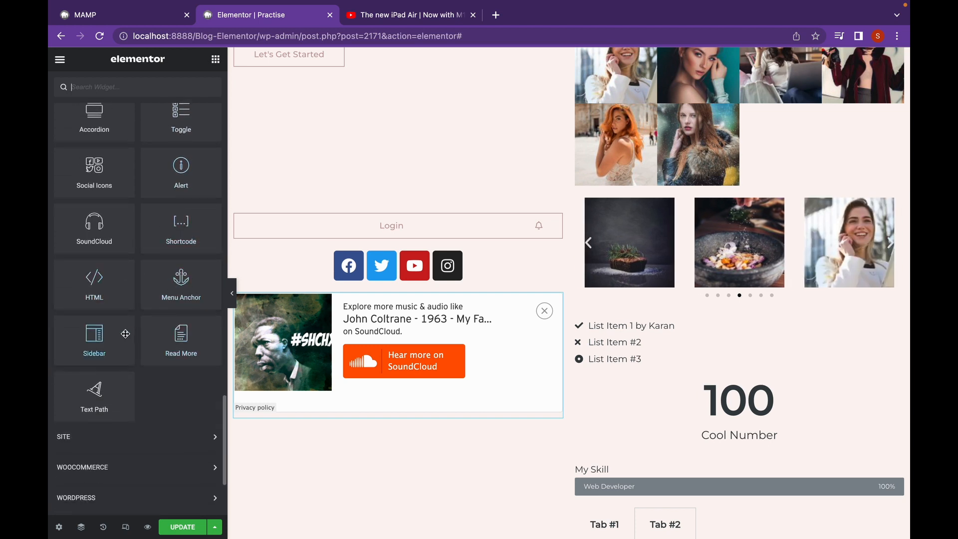
left_click_drag(100, 335, 504, 412)
scroll(505, 412, "down", 4)
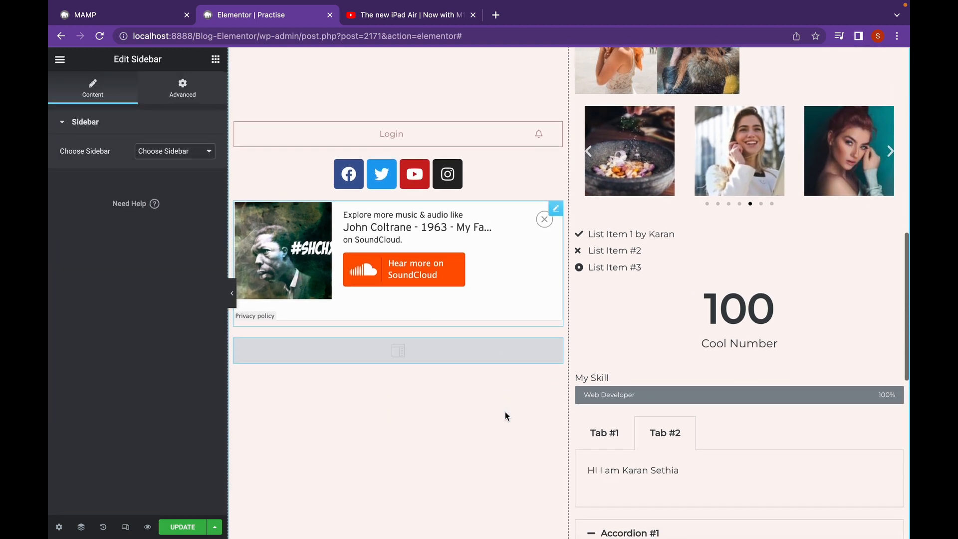
Set the Sidebar widget to show the Main Sidebar and look through its content on the page
left_click(171, 148)
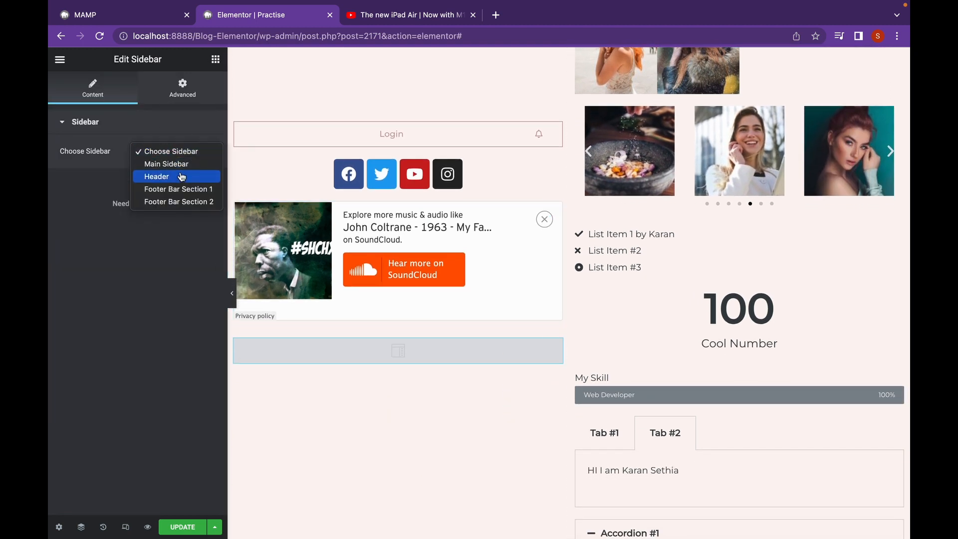
left_click(187, 163)
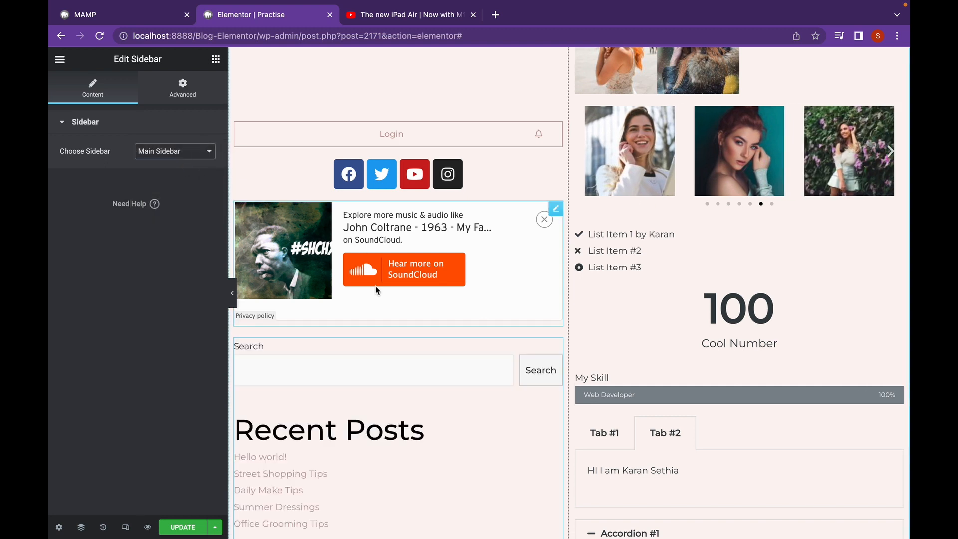
scroll(343, 293, "down", 5)
scroll(340, 292, "down", 6)
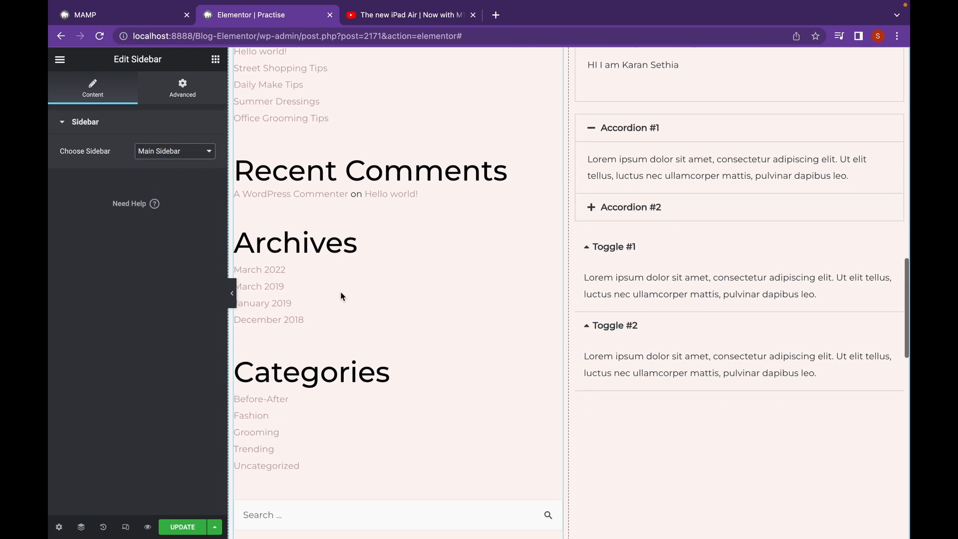
scroll(341, 292, "up", 1)
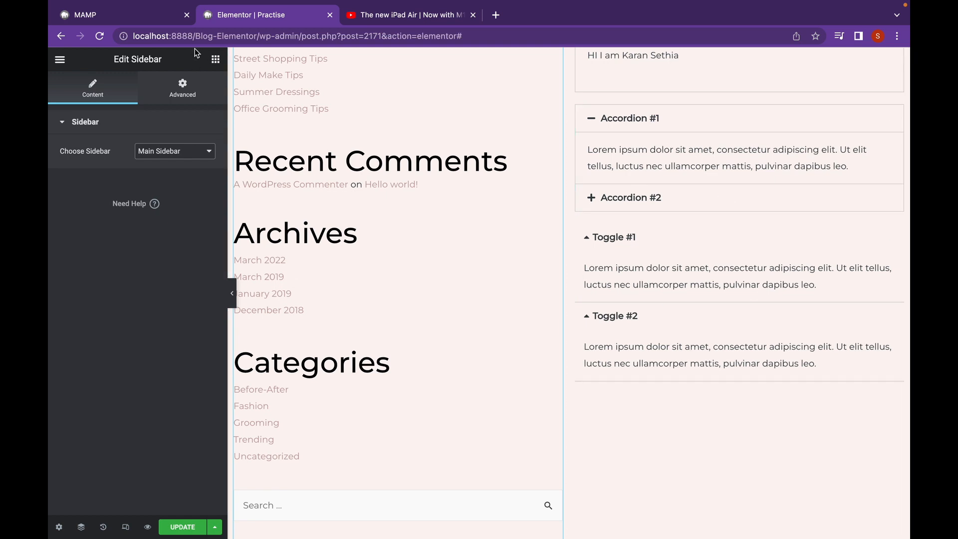
Add a Text Path widget from the General category below the toggle items
left_click(214, 62)
scroll(169, 299, "down", 8)
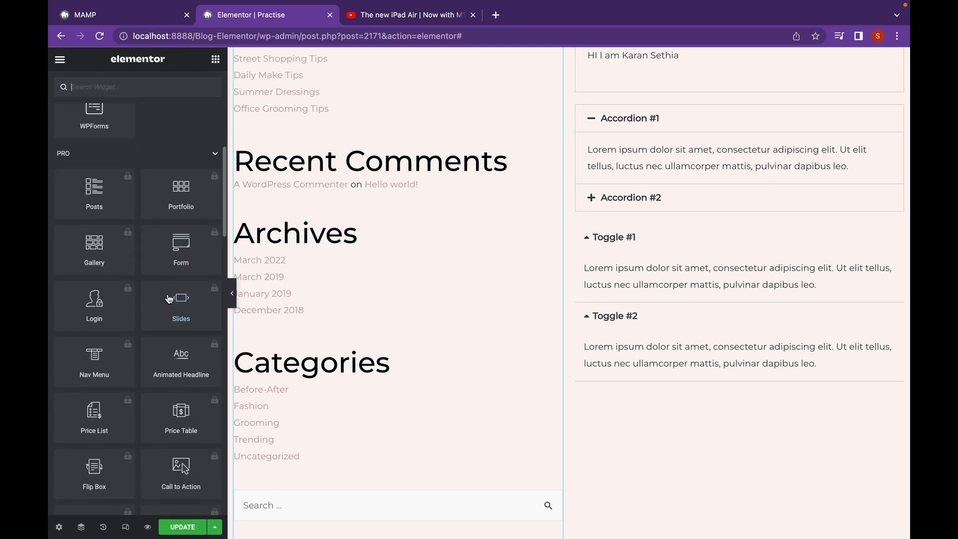
scroll(170, 298, "down", 20)
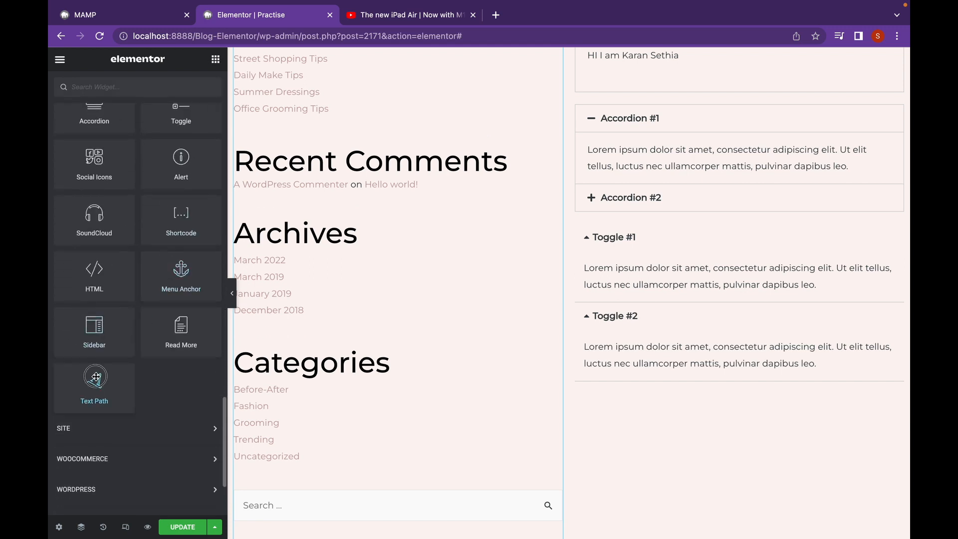
left_click_drag(94, 383, 651, 367)
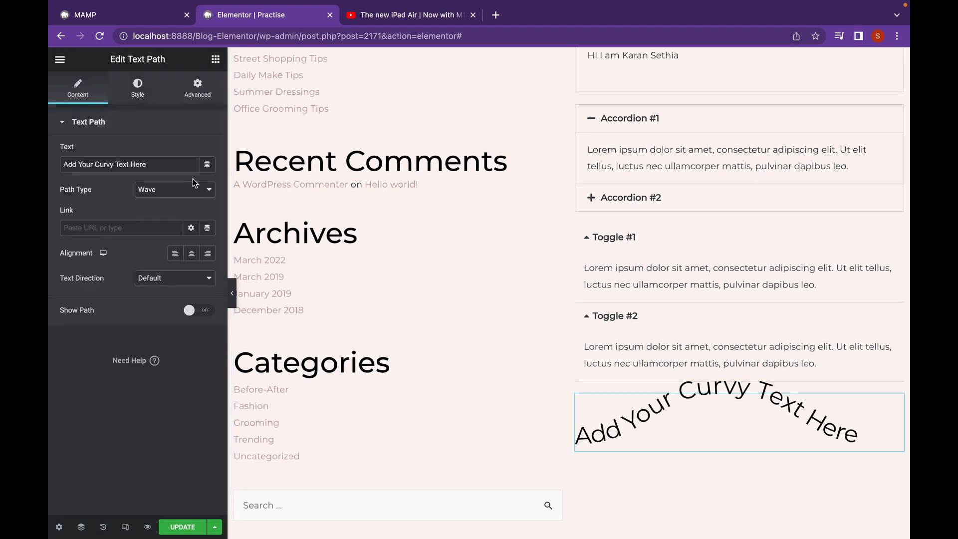
Try the Arc path type on the curvy text and set the path type to Circle
left_click(179, 192)
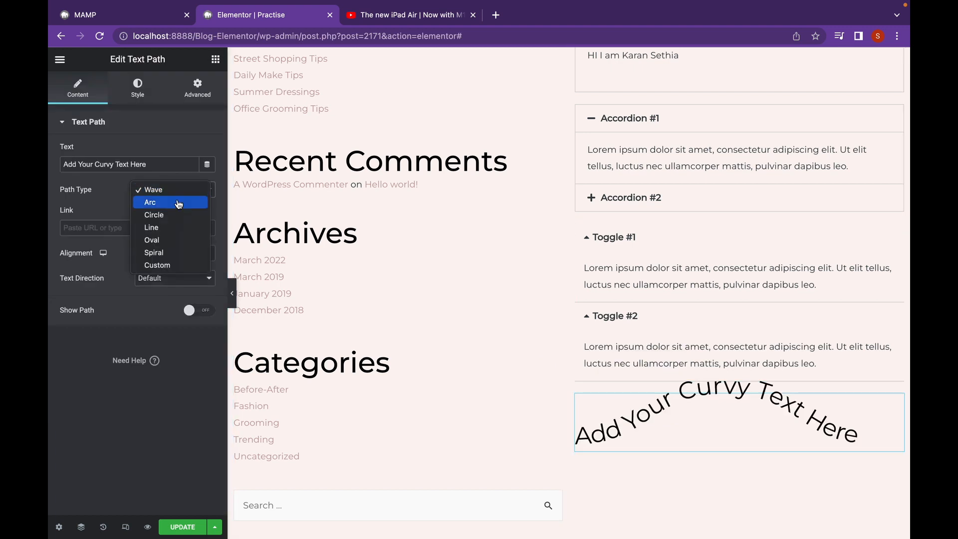
left_click(179, 202)
left_click(184, 197)
left_click(182, 203)
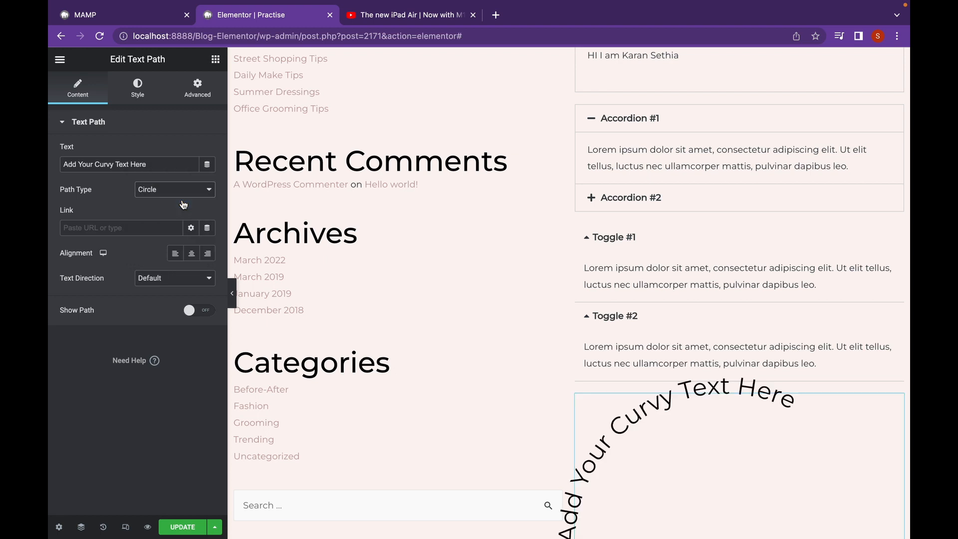
scroll(668, 312, "down", 4)
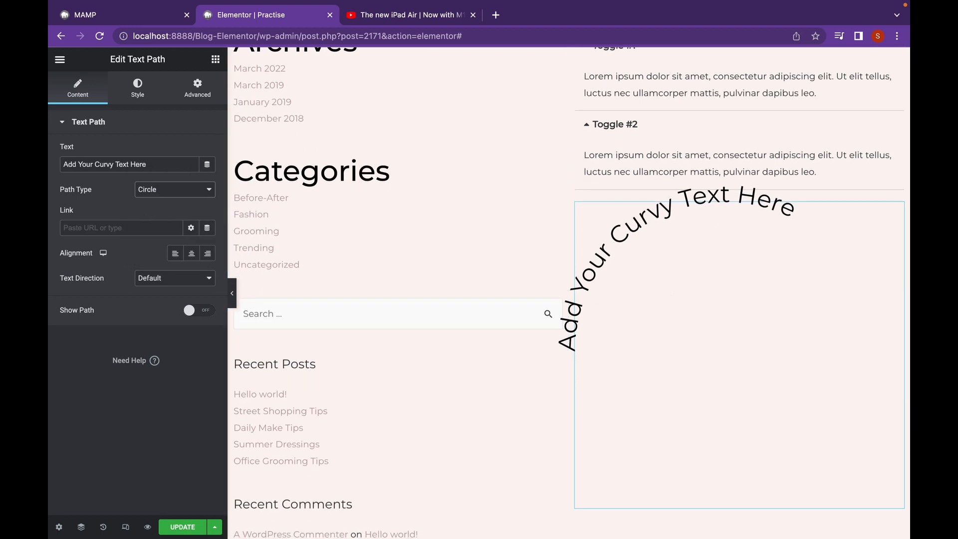
Add a Read More widget from the General category below the circular text, then return to the widget list
left_click(215, 59)
scroll(180, 302, "down", 10)
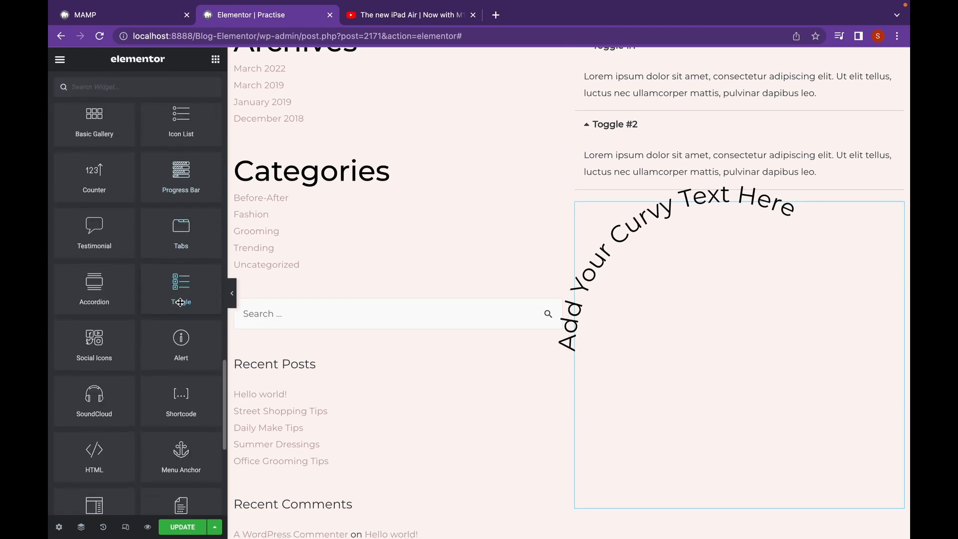
scroll(180, 303, "down", 5)
left_click_drag(179, 335, 646, 426)
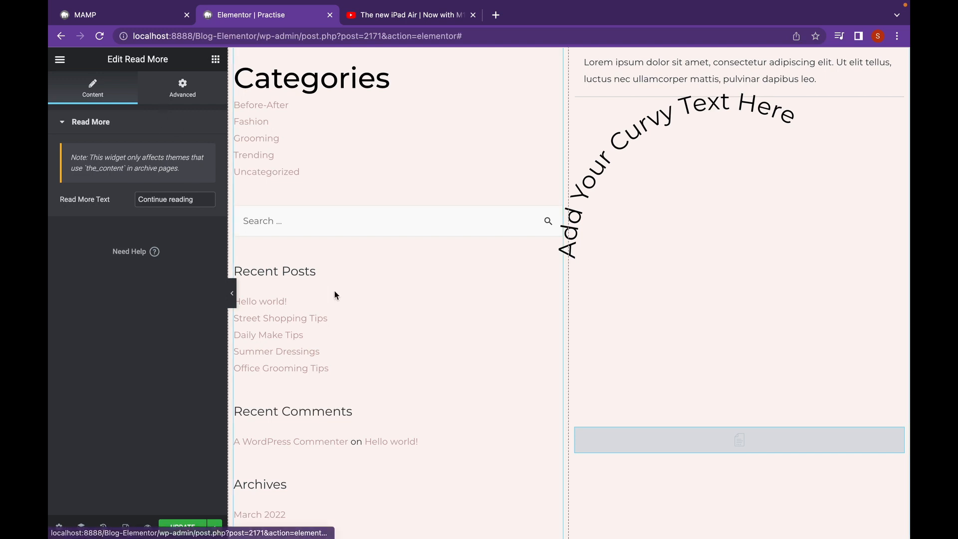
scroll(429, 402, "up", 4)
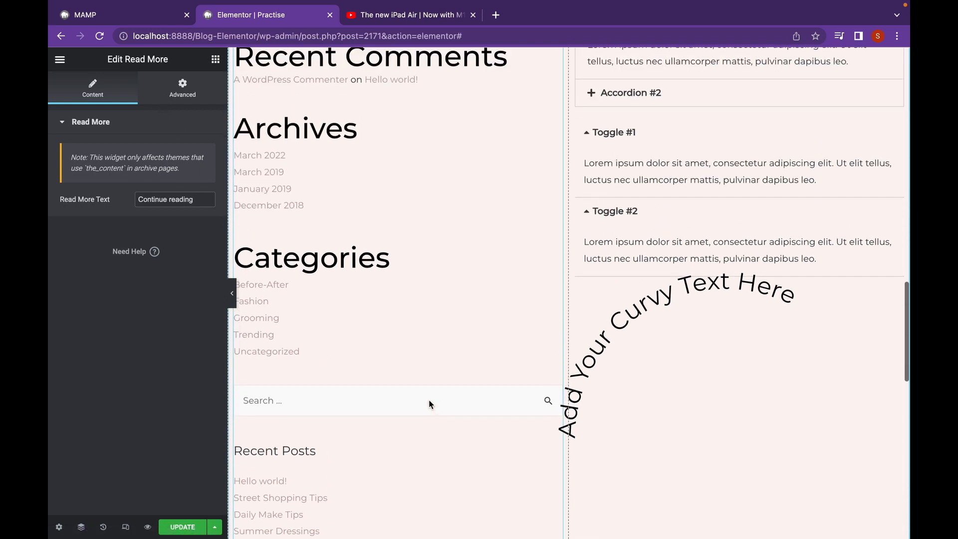
left_click(215, 59)
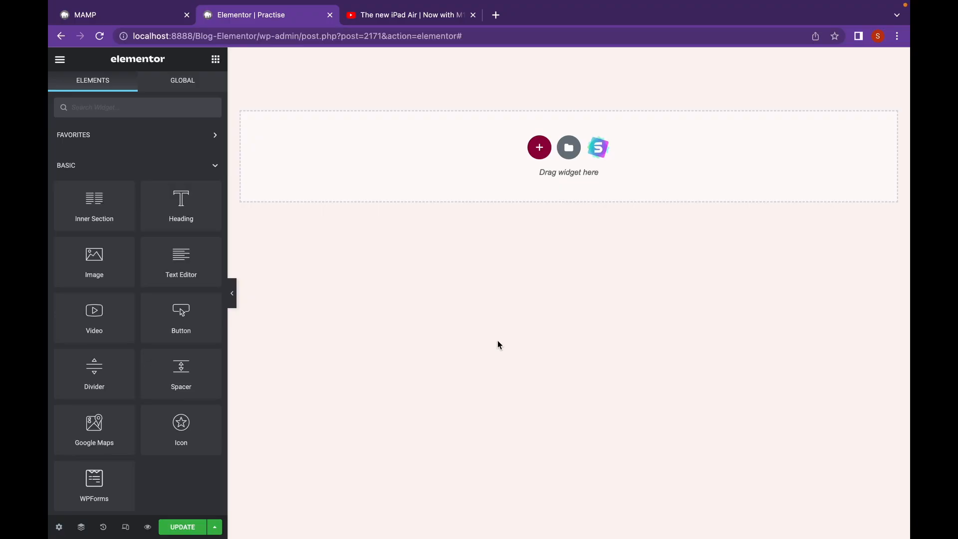
Create a section with two equal columns on the empty page and add a Heading widget to its first column
left_click(537, 146)
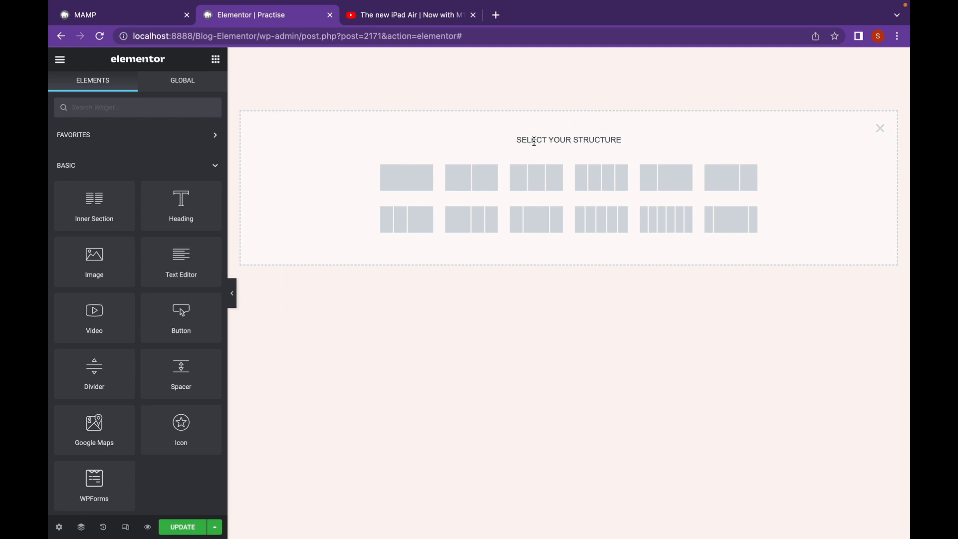
left_click(471, 183)
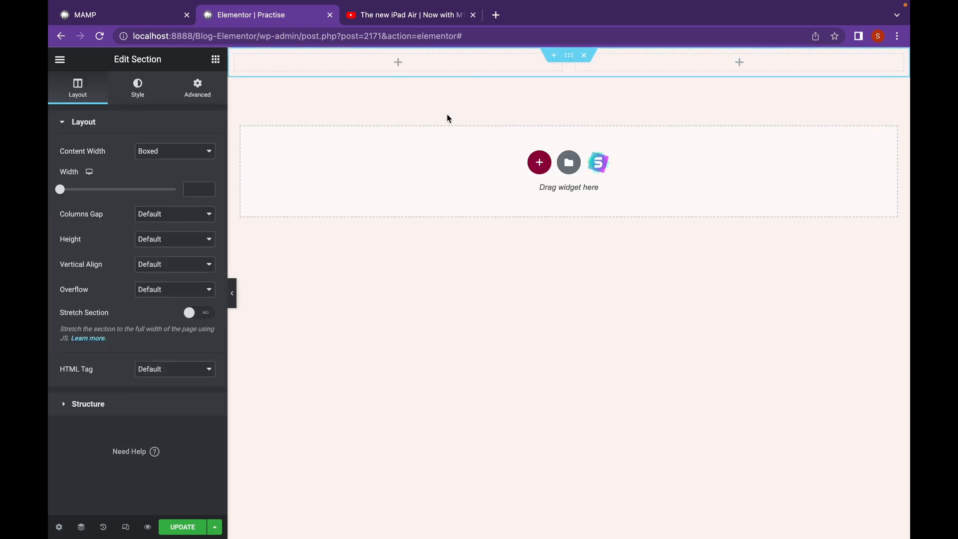
left_click(215, 61)
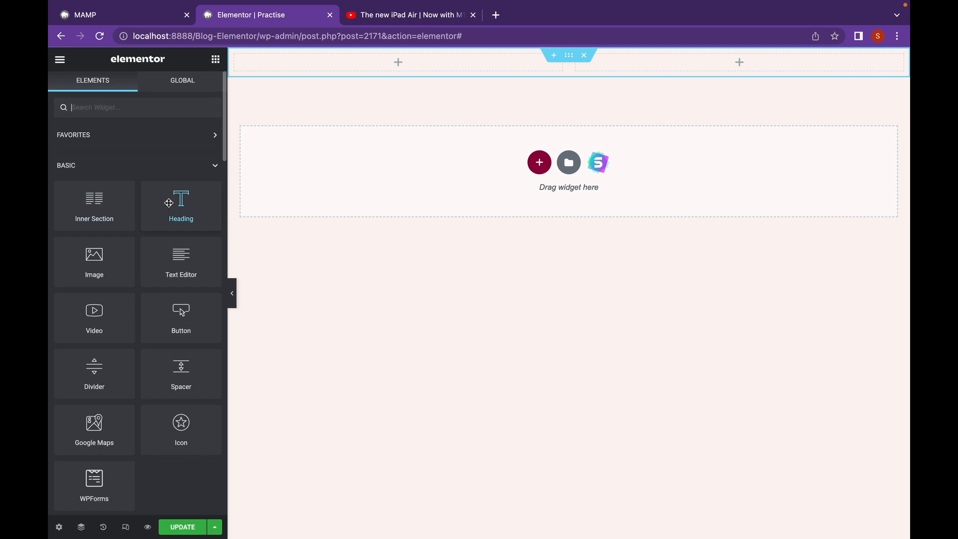
left_click_drag(168, 203, 344, 72)
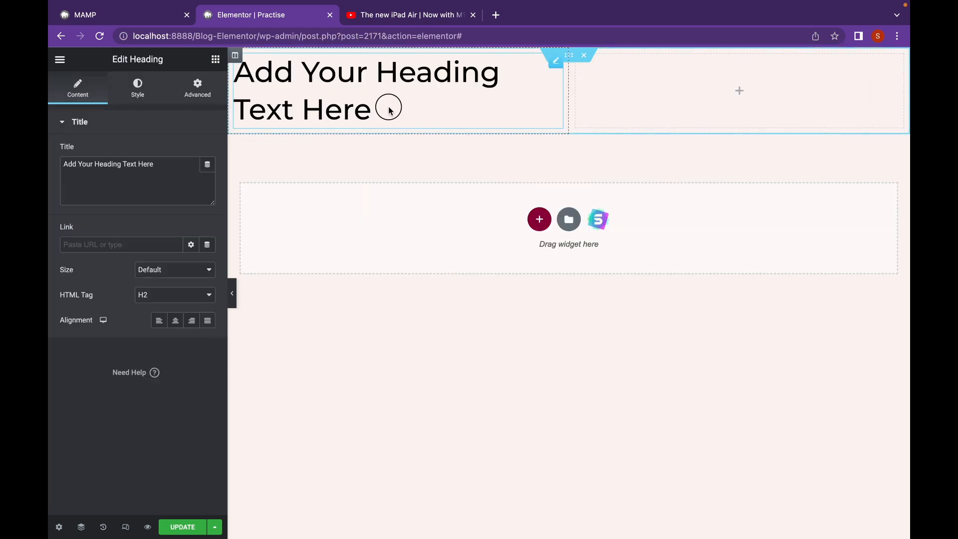
left_click_drag(376, 106, 234, 84)
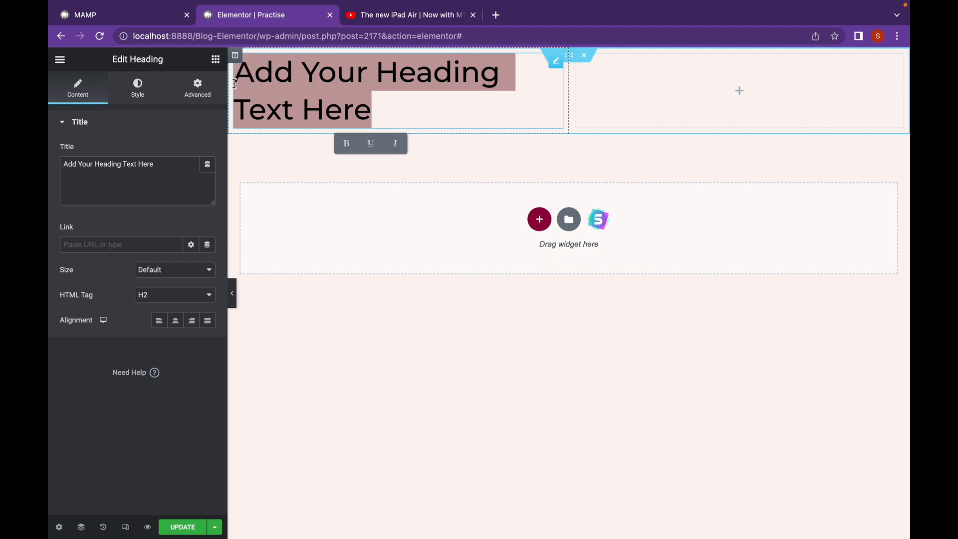
left_click(213, 61)
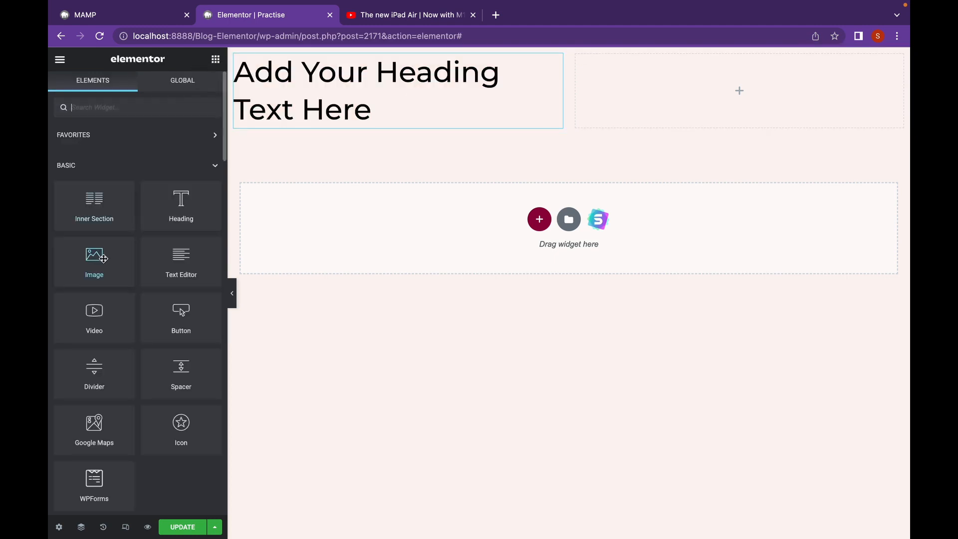
Replace the placeholder text of the heading in the first column with COURSEVAL
mouse_move(97, 257)
left_mouse_down()
mouse_move(335, 88)
mouse_move(90, 284)
mouse_move(89, 261)
left_mouse_up()
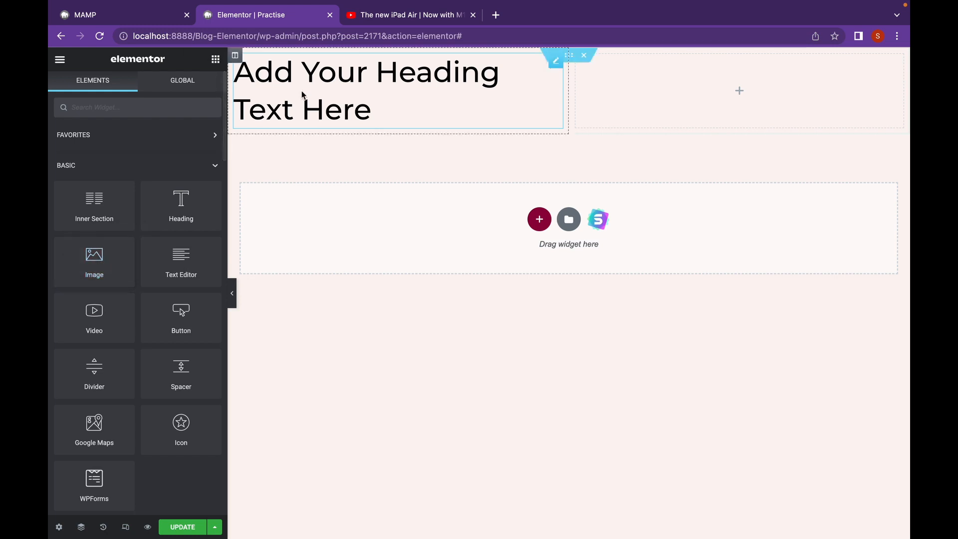
left_click(368, 108)
left_click_drag(369, 107, 242, 67)
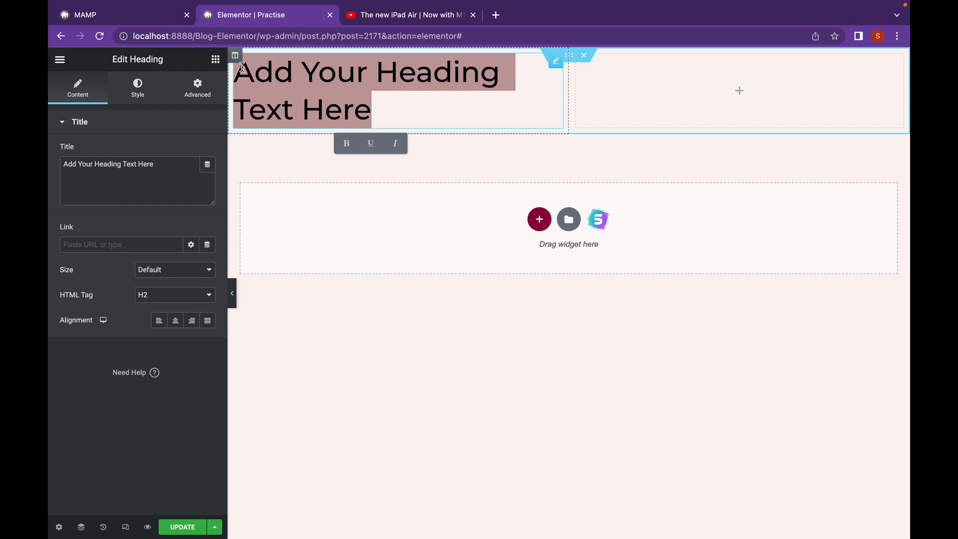
type("COURSE")
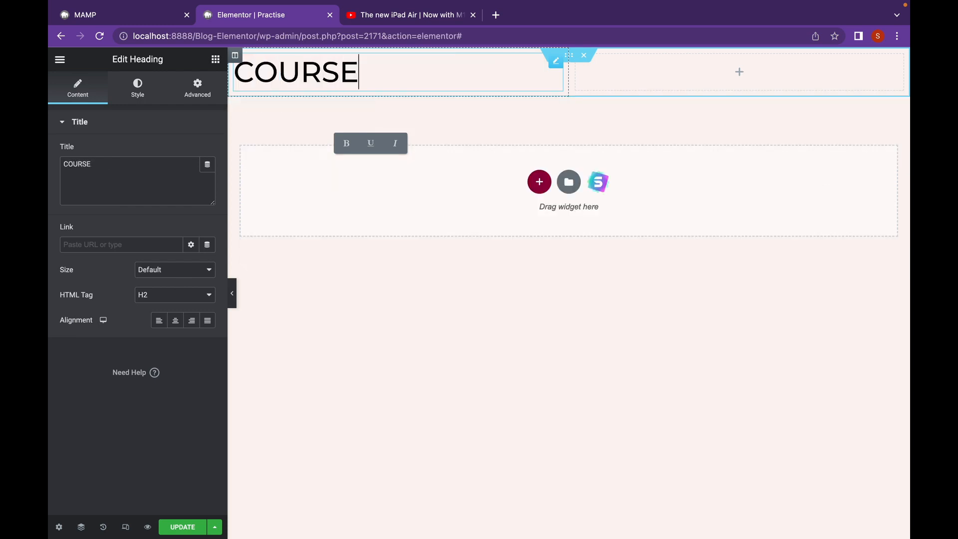
type("VAL")
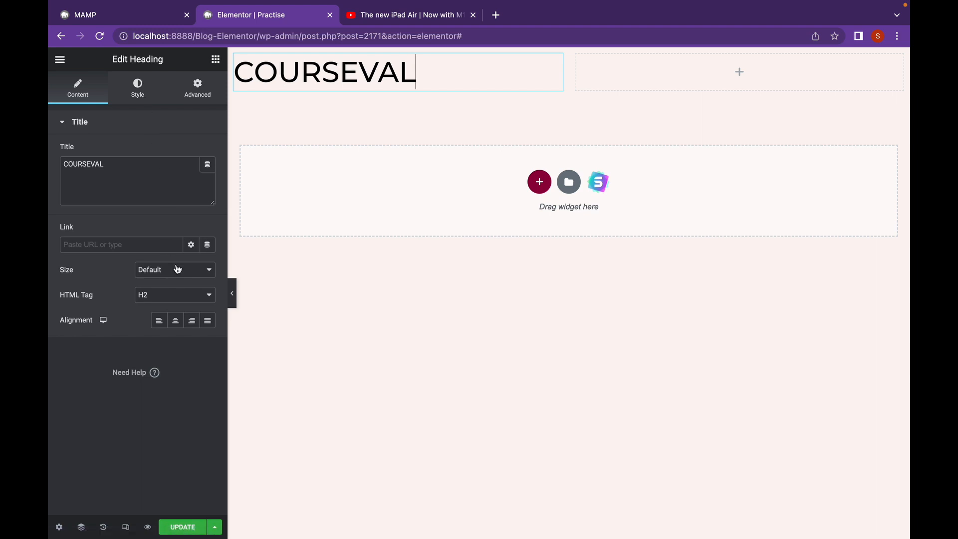
Set the COURSEVAL heading's size to Small and check the page with the editing panel hidden
left_click(136, 95)
left_click(90, 93)
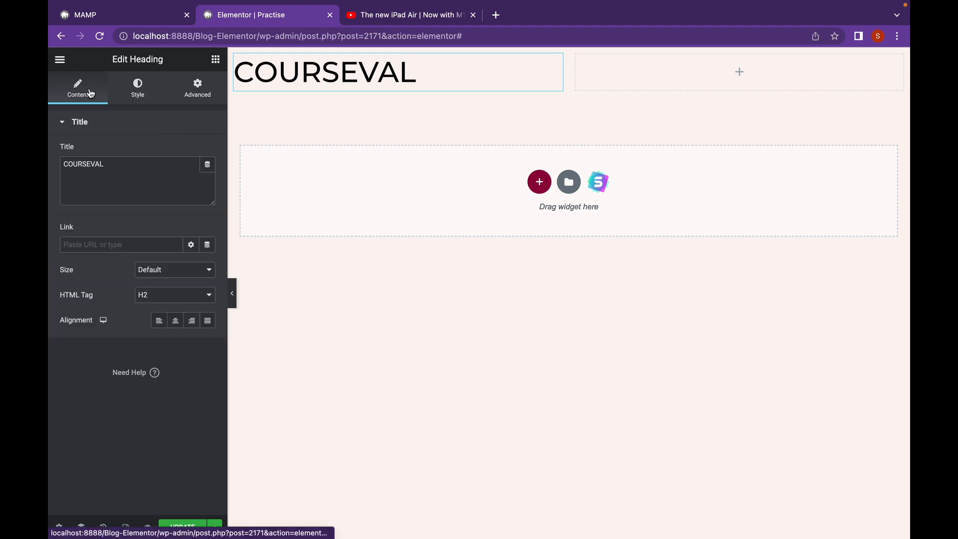
left_click(199, 271)
left_click(196, 288)
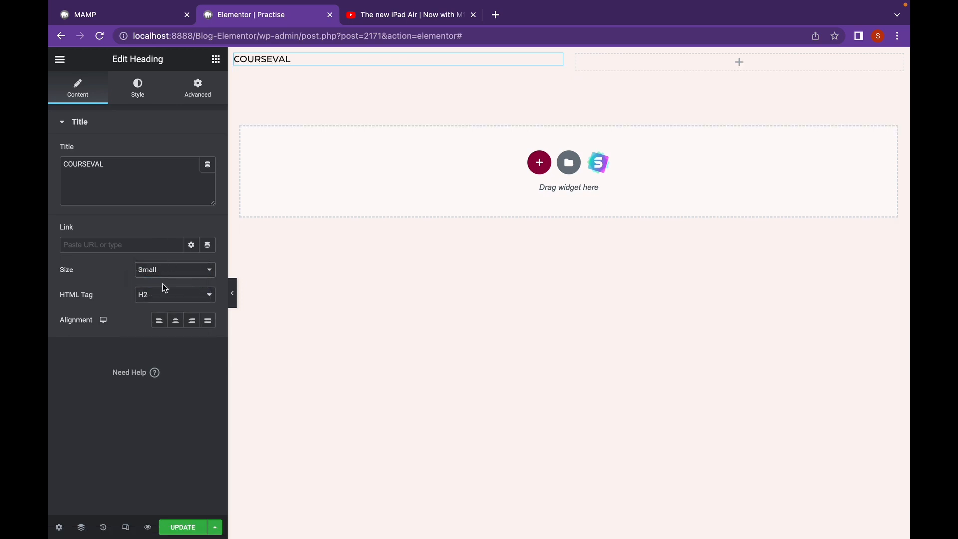
left_click(232, 293)
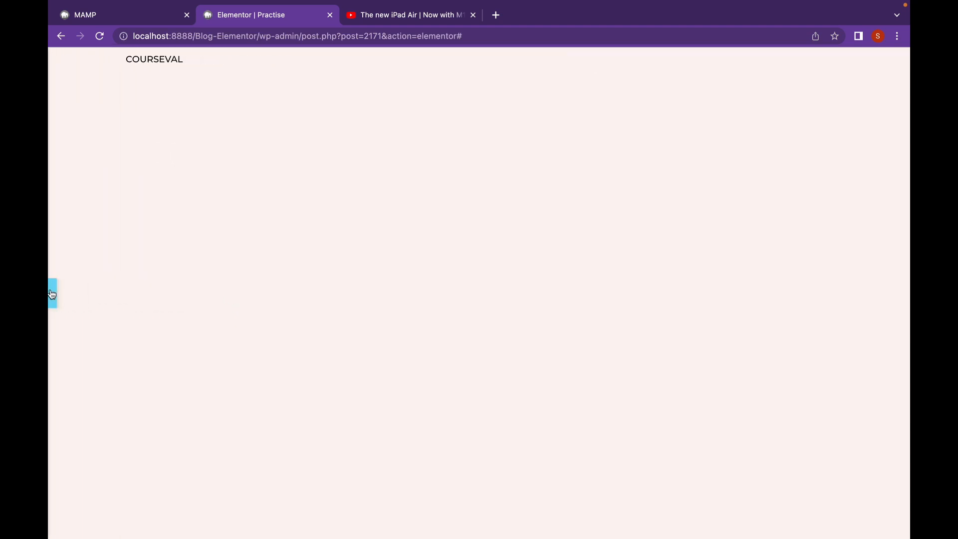
left_click(52, 293)
Set the COURSEVAL heading's typography to Verdana, size 22 px and weight 700
left_click(138, 95)
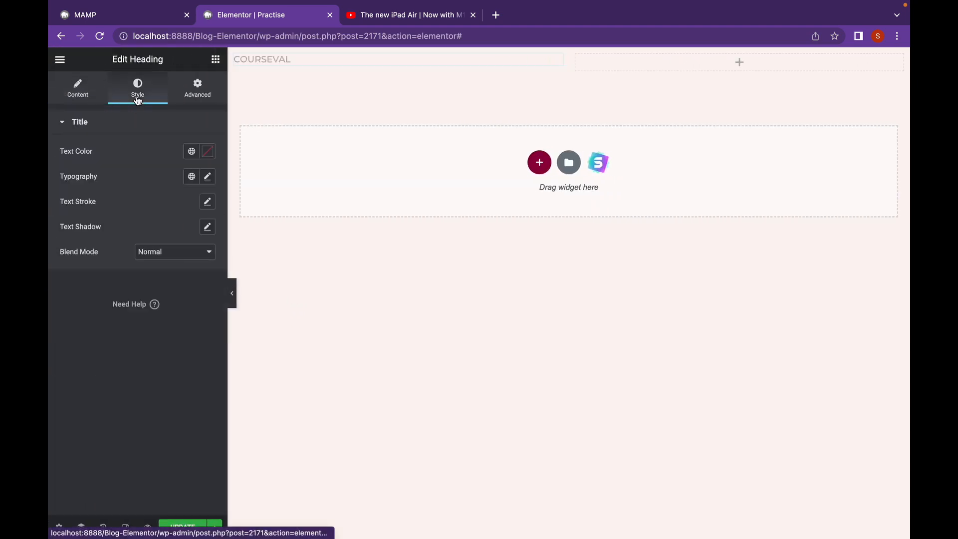
left_click(207, 177)
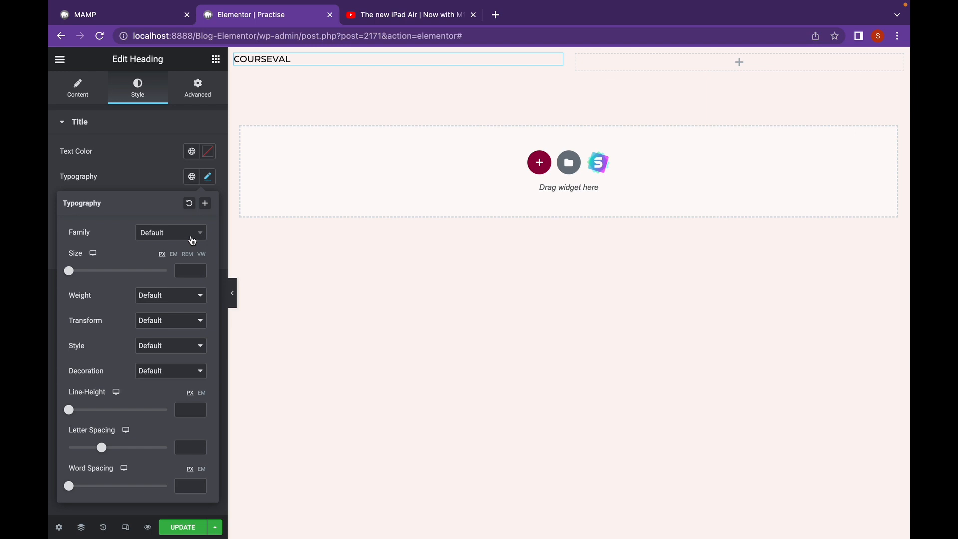
left_click(191, 238)
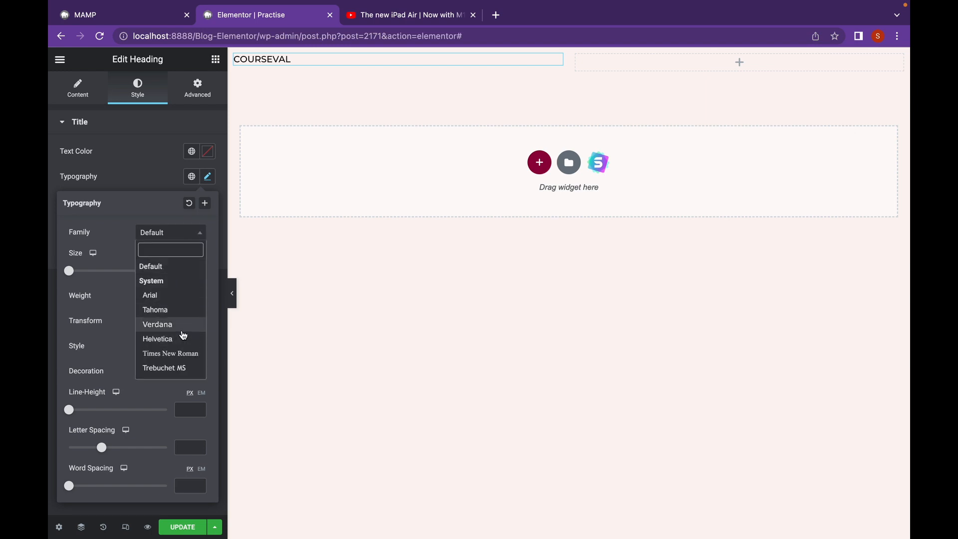
left_click(165, 325)
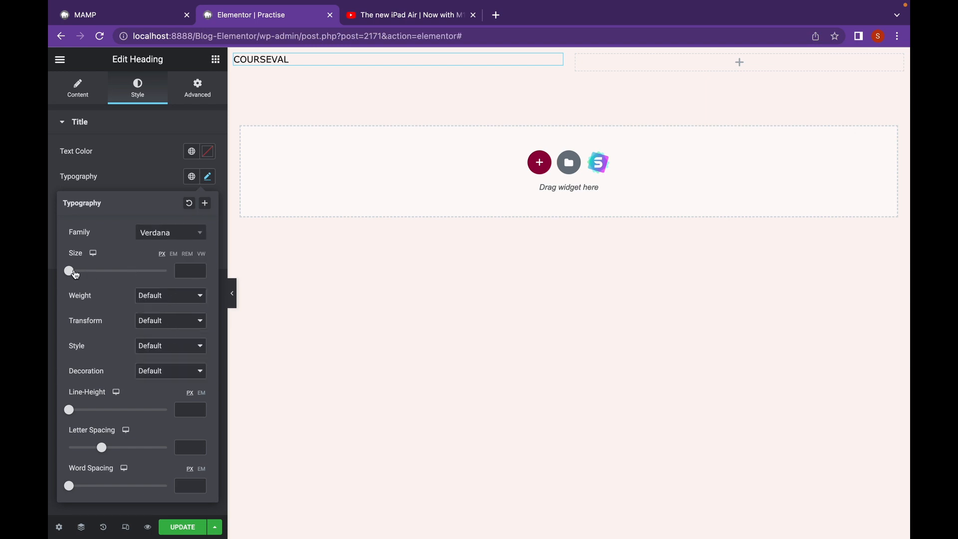
left_click_drag(69, 271, 81, 273)
left_click(167, 298)
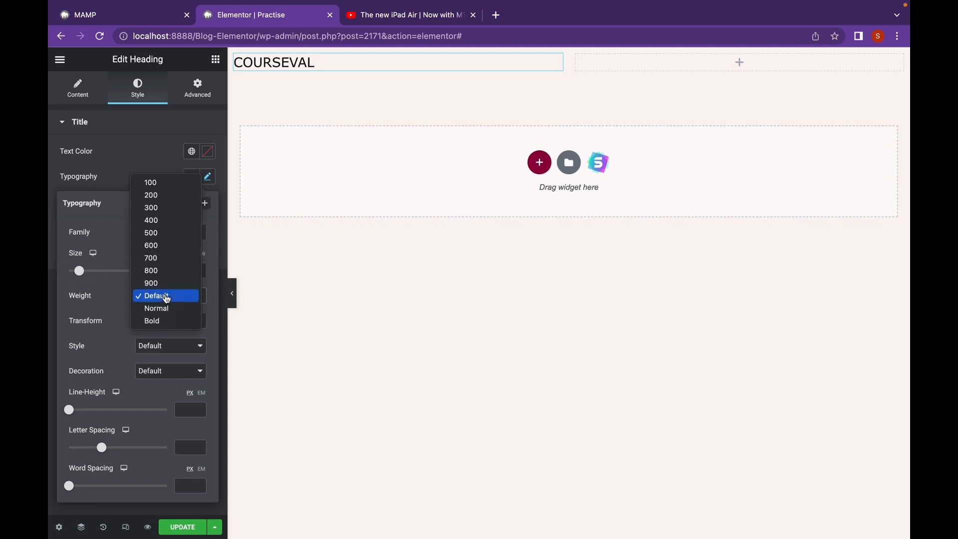
left_click(166, 258)
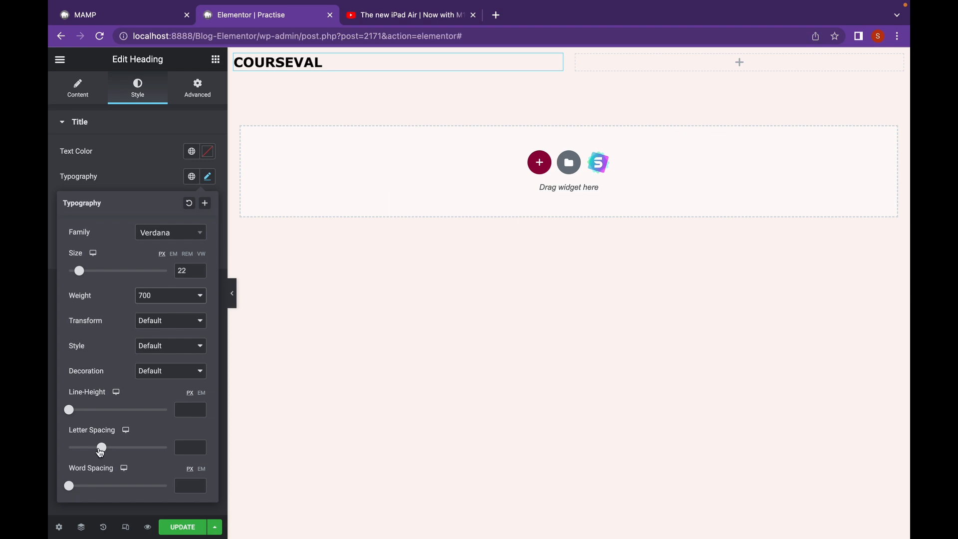
Set the COURSEVAL heading's word spacing to 12 px and letter spacing to 1.5, then preview the page without the panel
left_click_drag(70, 486, 82, 486)
left_click_drag(102, 445, 111, 447)
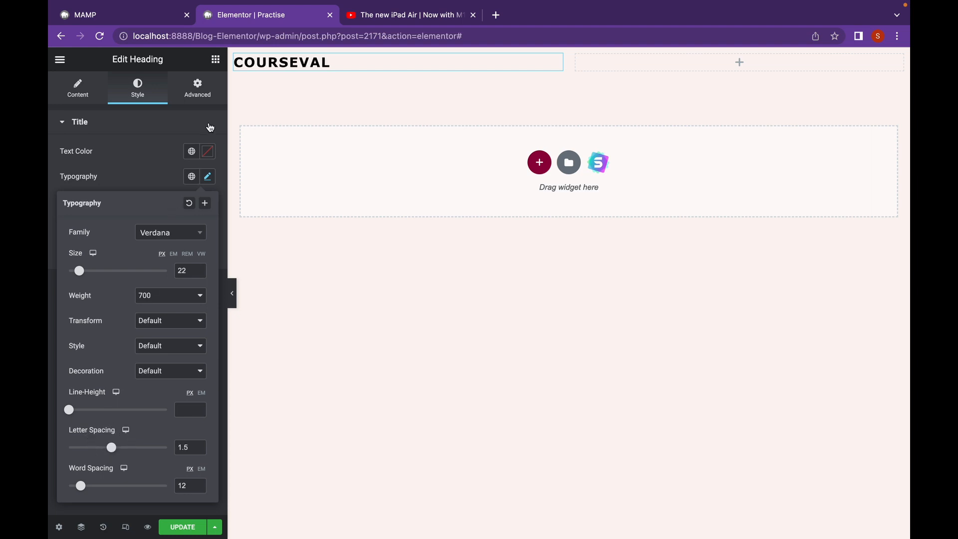
left_click(232, 299)
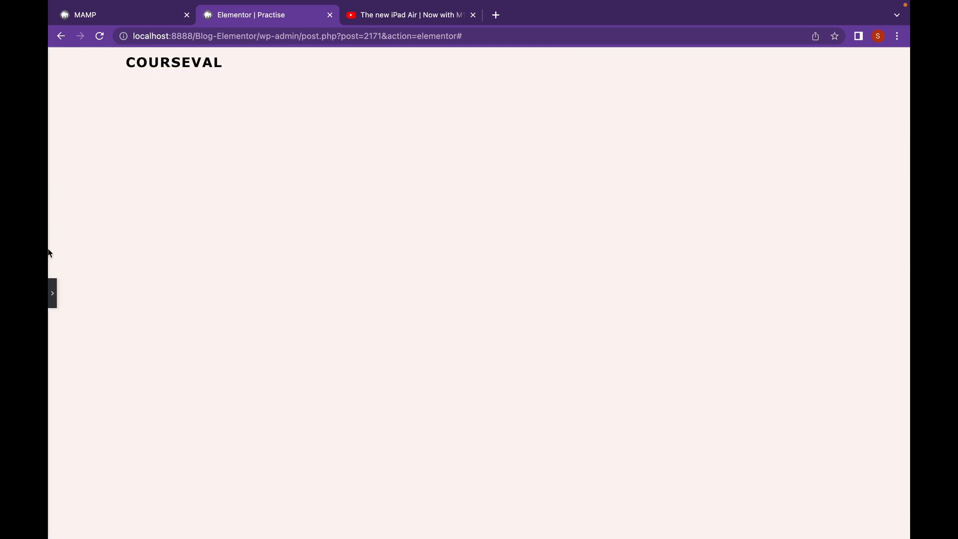
left_click(53, 293)
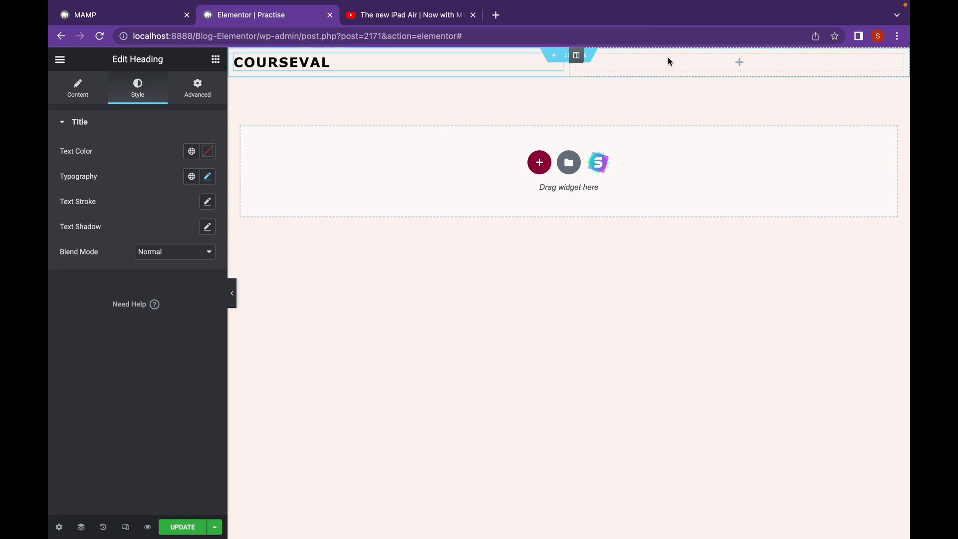
Narrow the first column so the second takes about 78% of the width, and add a Heading widget to the second column
left_click_drag(569, 69, 375, 75)
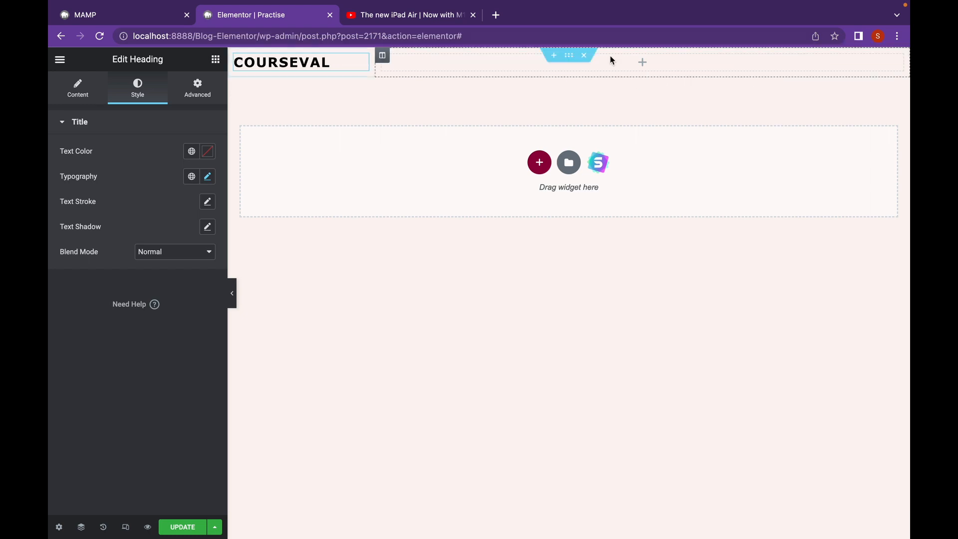
left_click(215, 59)
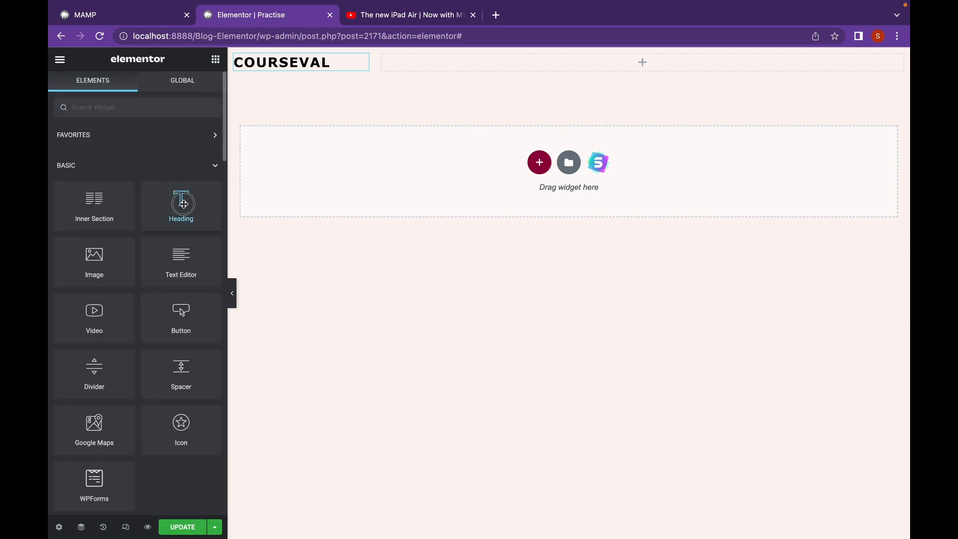
left_click_drag(182, 202, 507, 56)
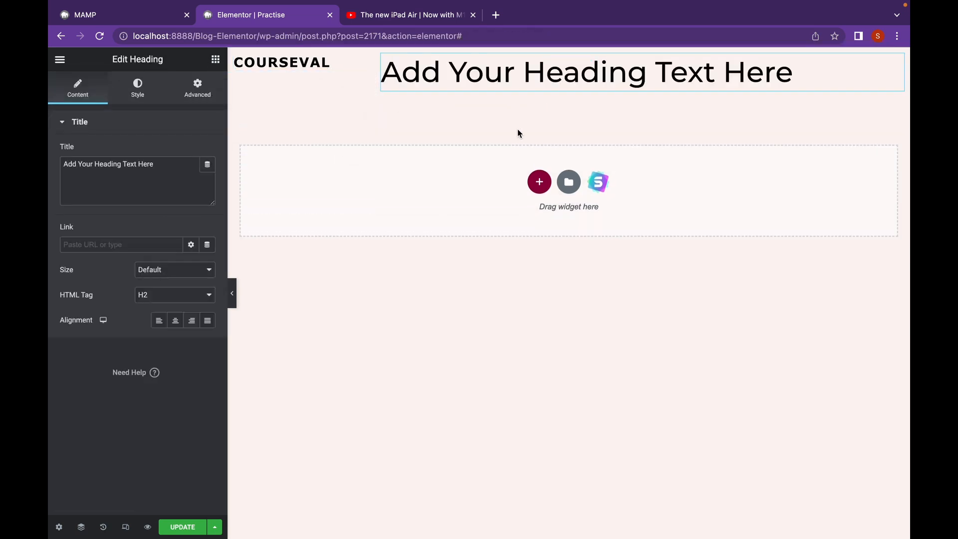
Replace the placeholder text of the heading in the second column with COURSE
double_click(466, 78)
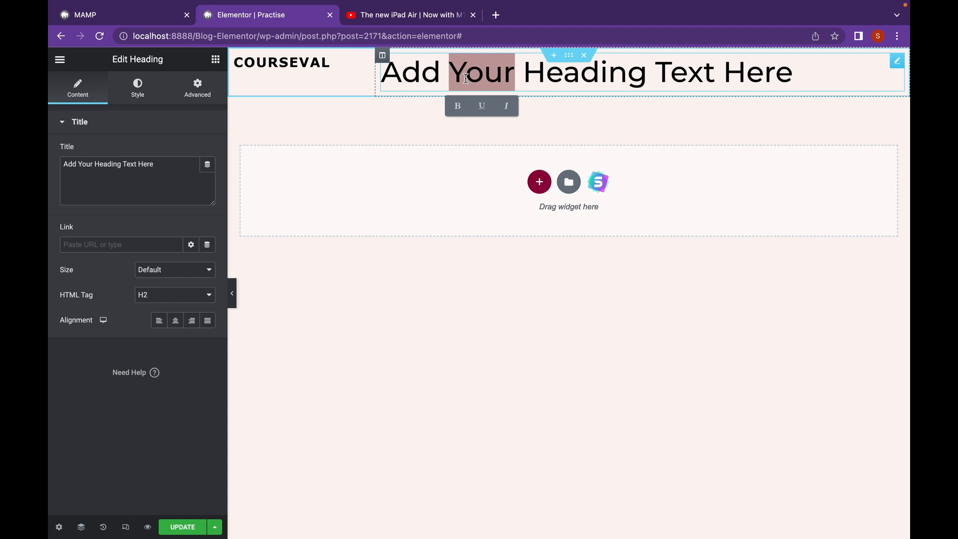
left_click_drag(799, 75, 384, 77)
type("COURSE")
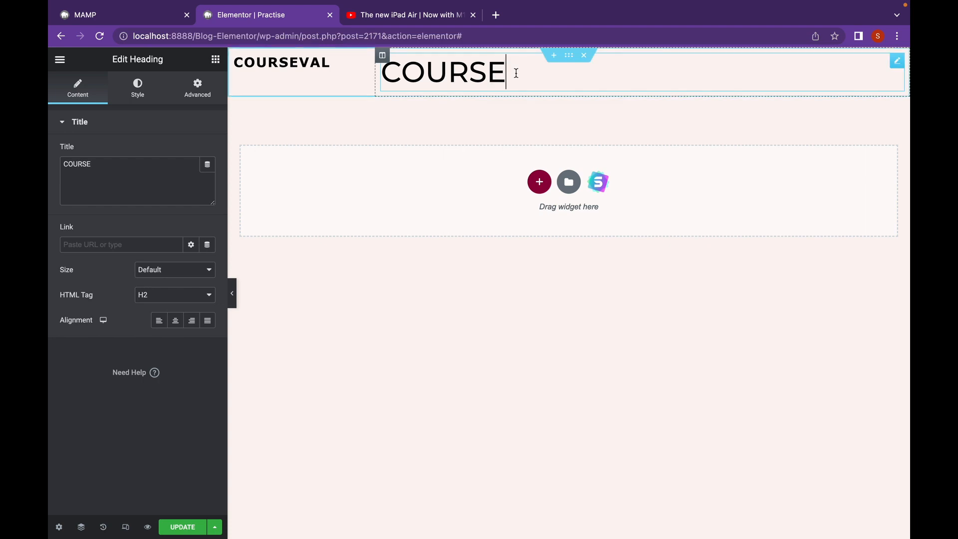
left_click_drag(515, 71, 381, 75)
Set the COURSE heading's size to Small, then look over its style options and its empty link setting
left_click(156, 295)
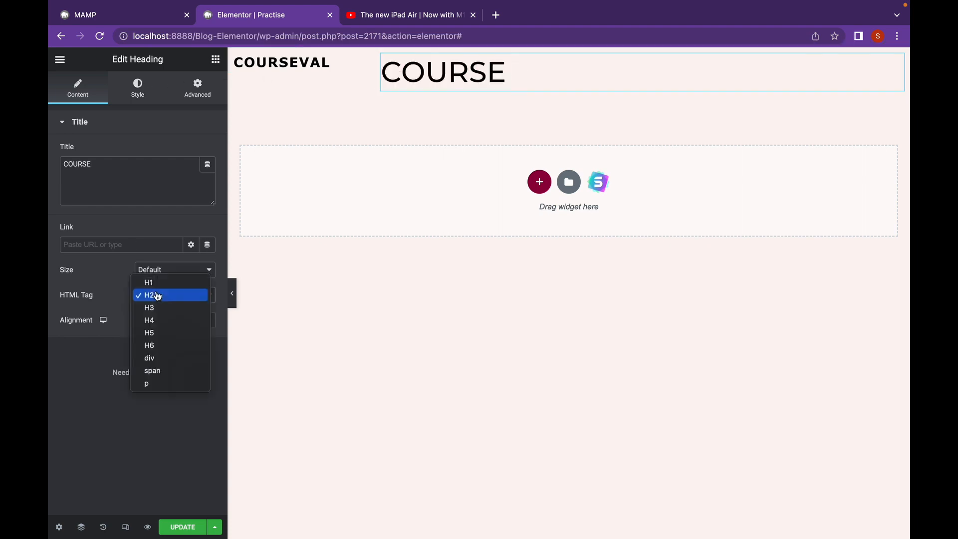
left_click(100, 280)
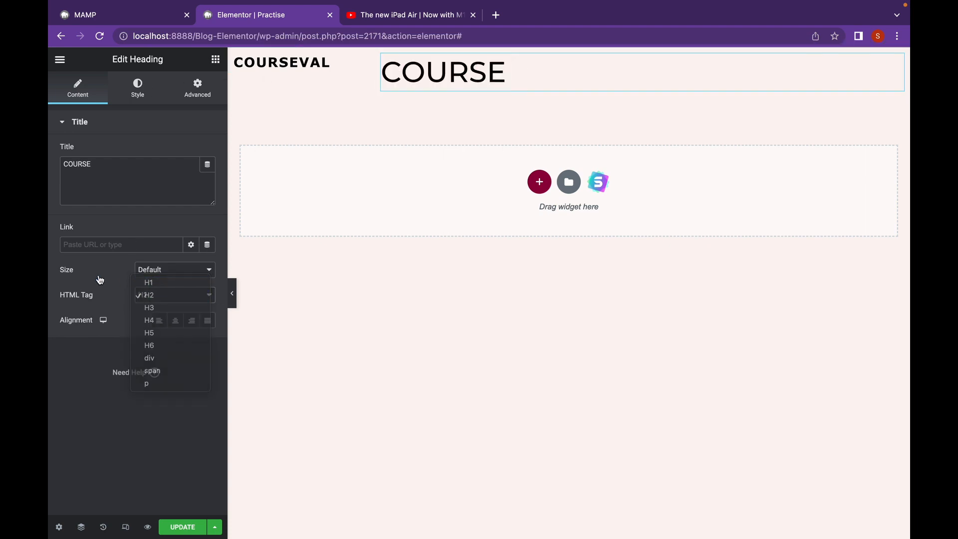
left_click(158, 270)
left_click(174, 283)
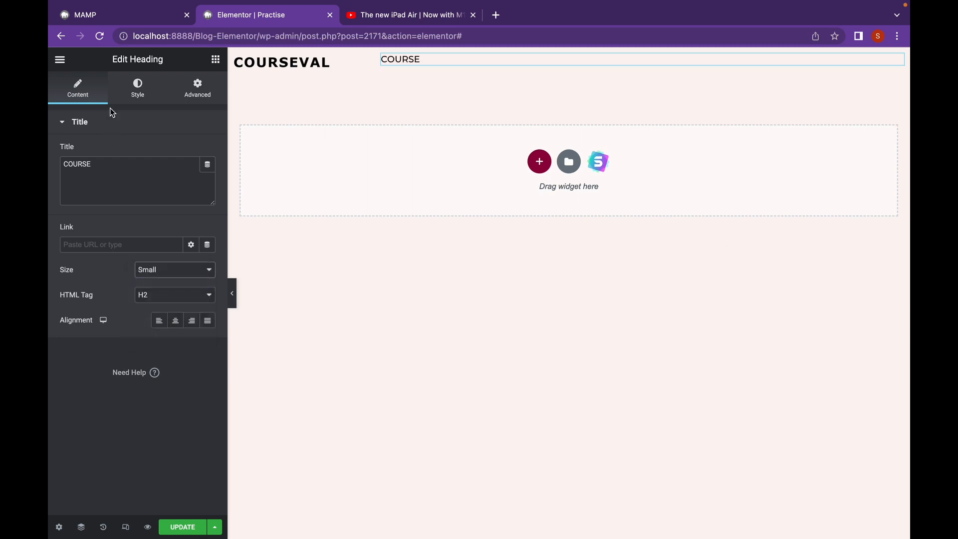
left_click(127, 100)
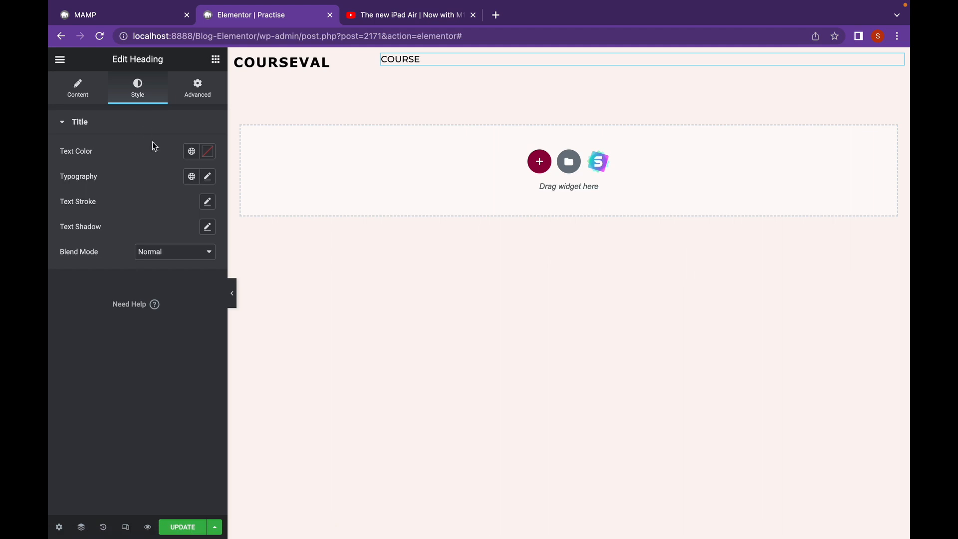
left_click(87, 85)
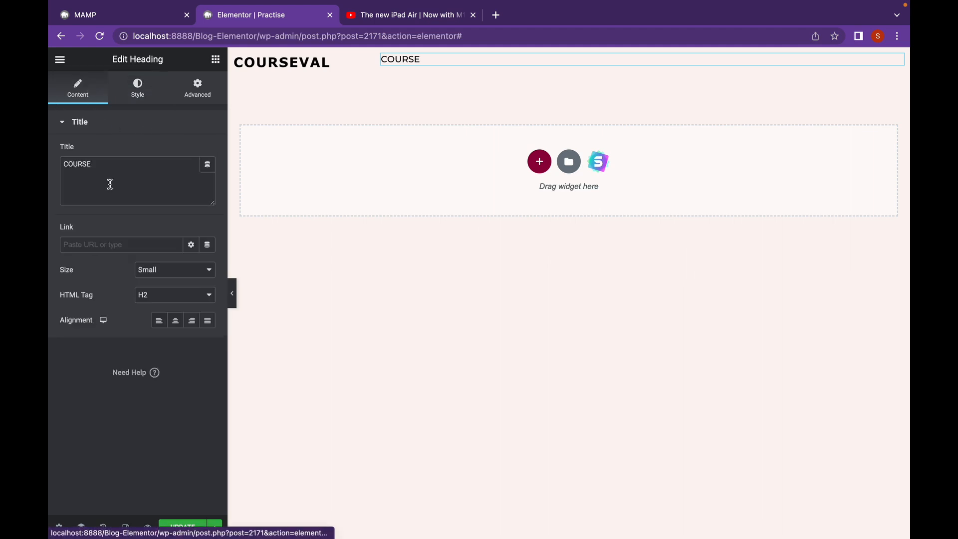
left_click(110, 244)
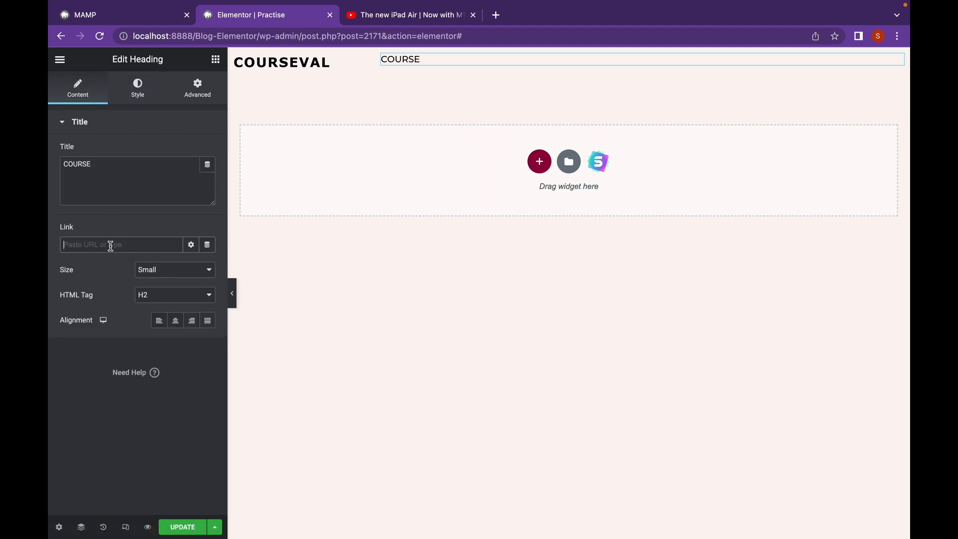
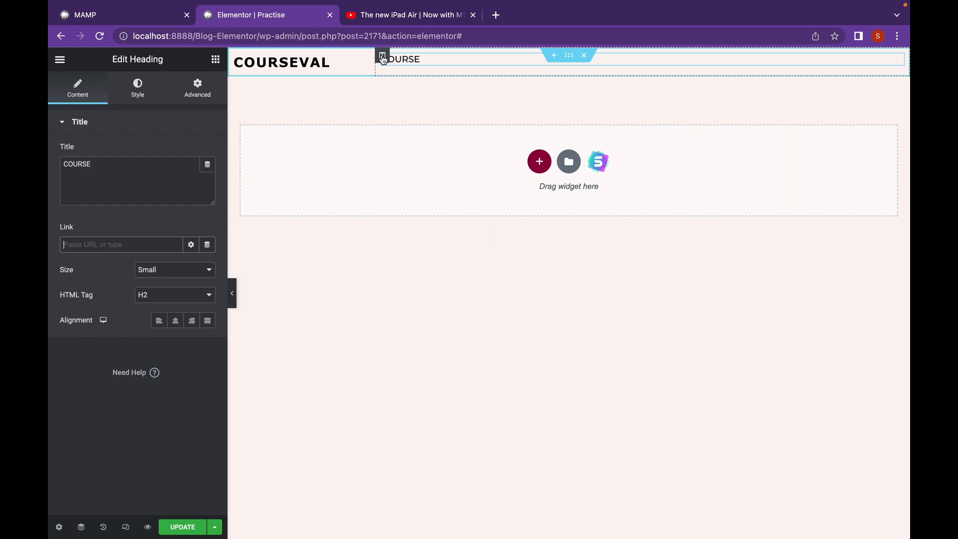
Copy the COURSE column and paste four duplicates of it into the same section
right_click(382, 59)
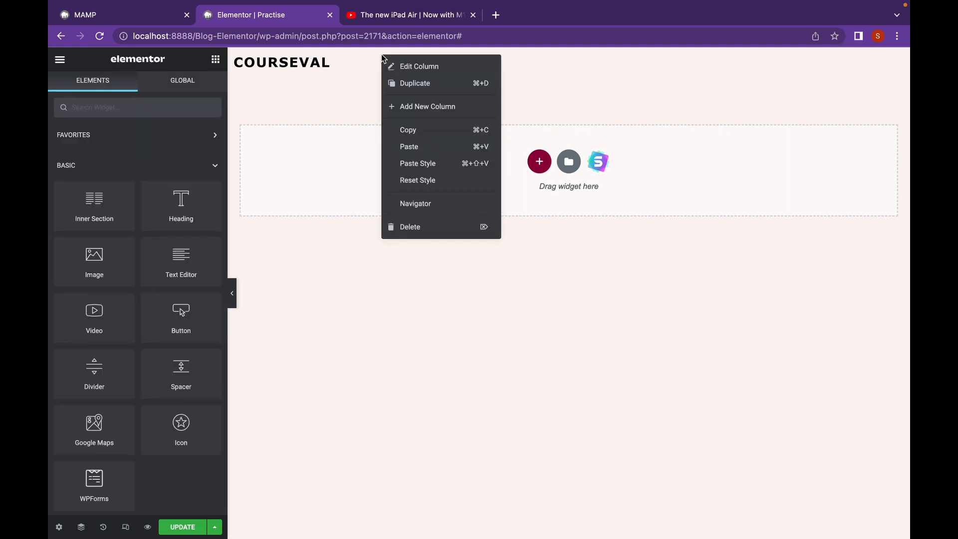
left_click(422, 131)
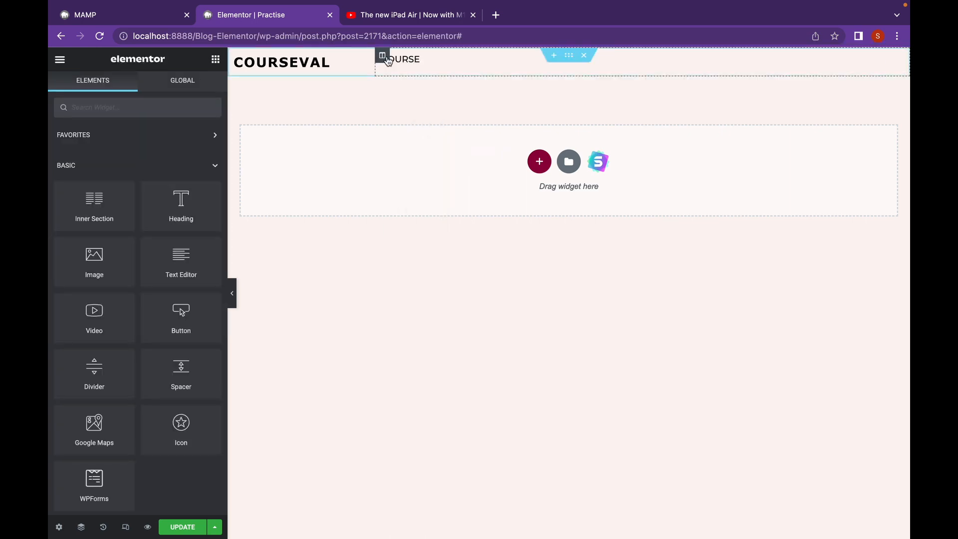
left_click(382, 59)
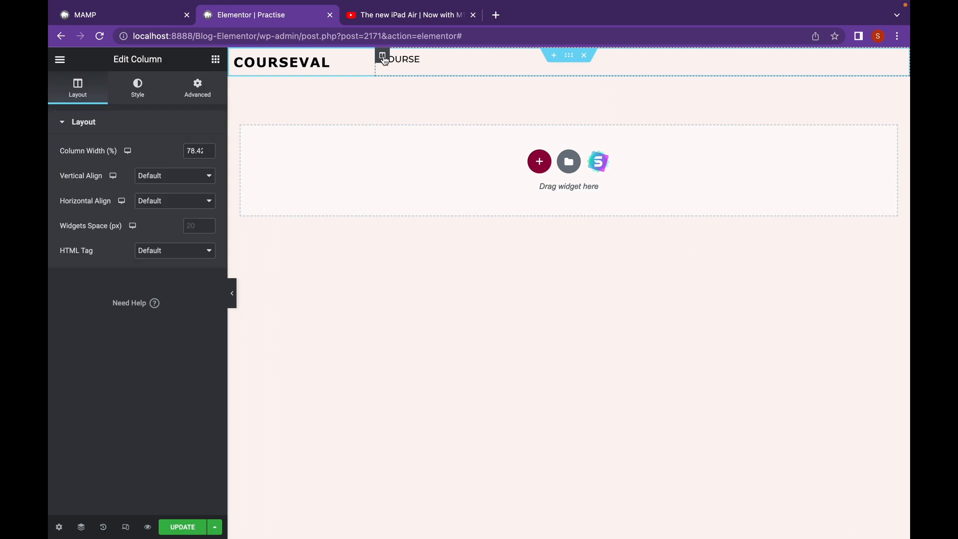
key("ctrl+v")
key("ctrl+v")
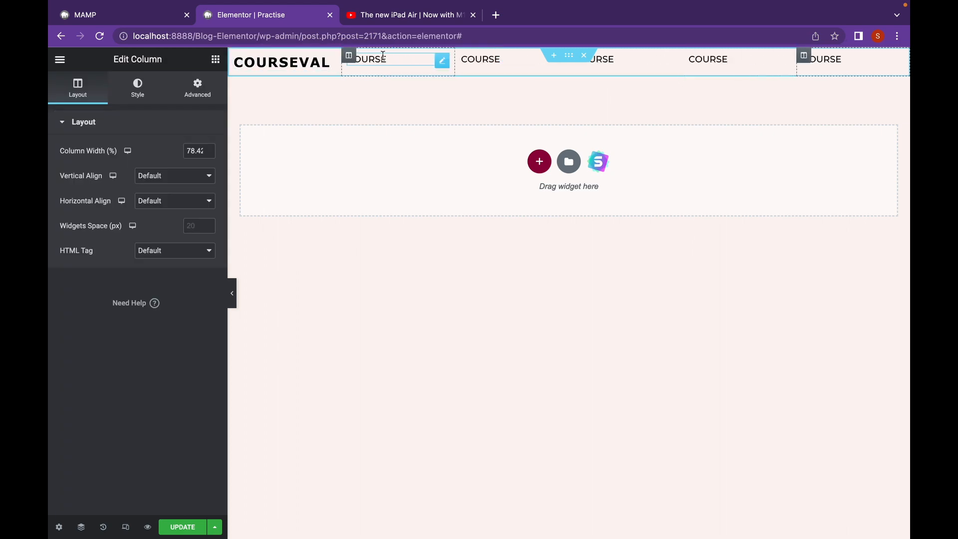
Replace the text of the second, third and fourth menu headings with PRICING, PLANS and CONTACT
double_click(490, 58)
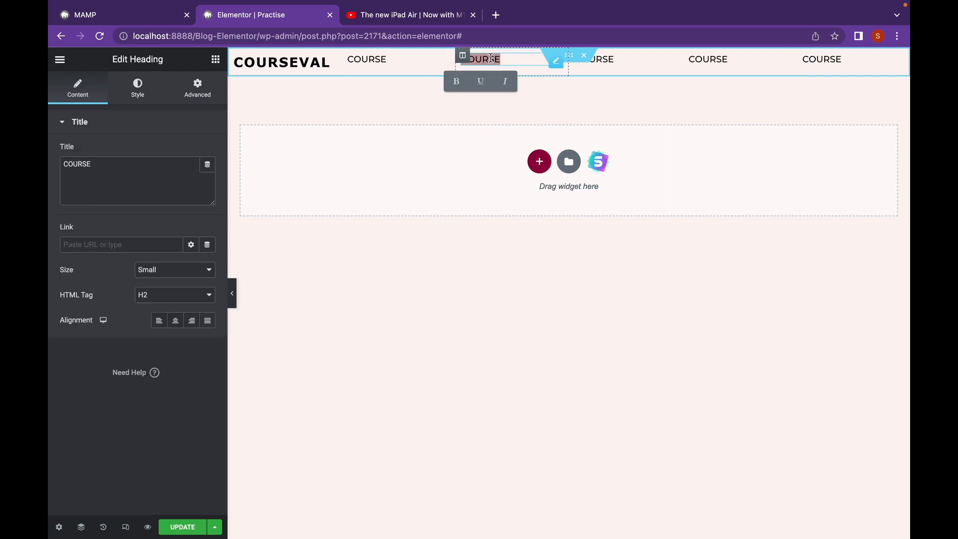
type("PRICING")
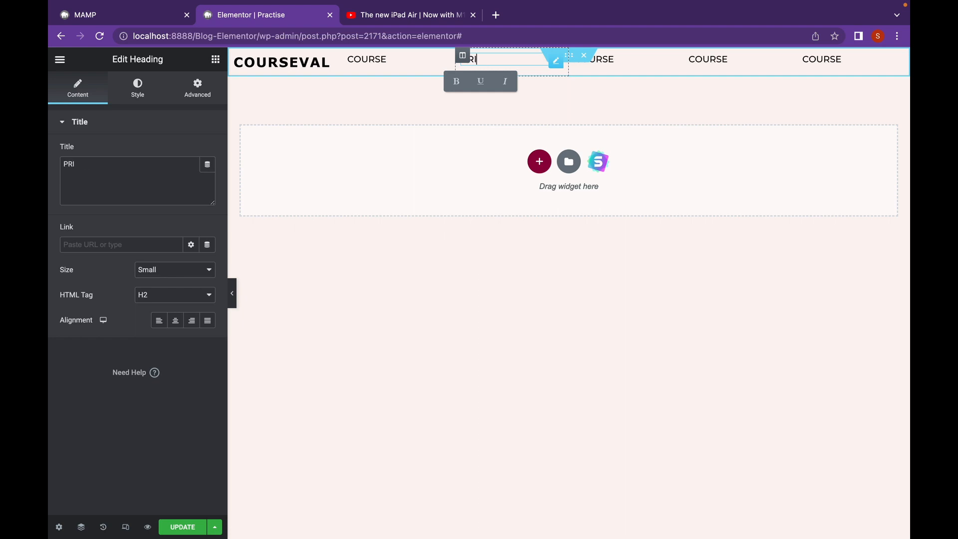
double_click(600, 59)
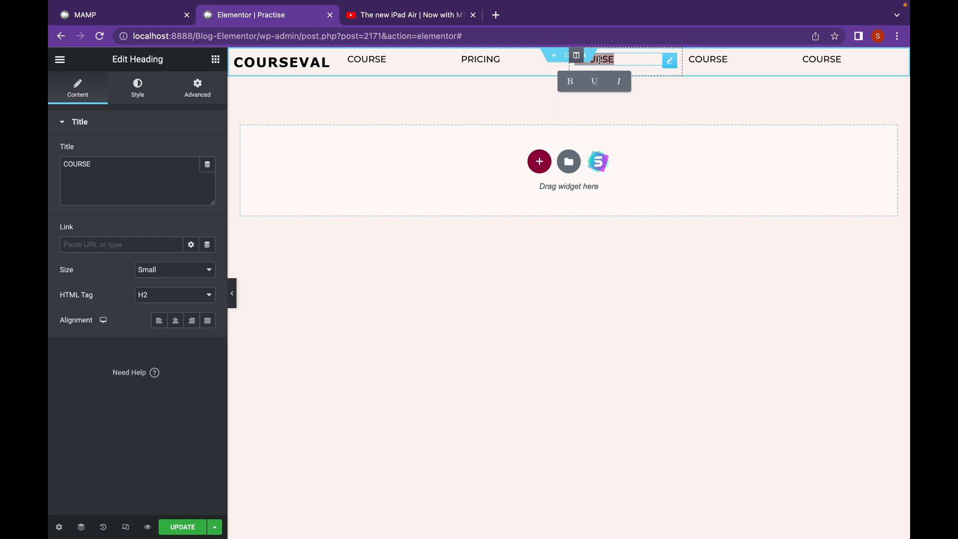
type("PLANS")
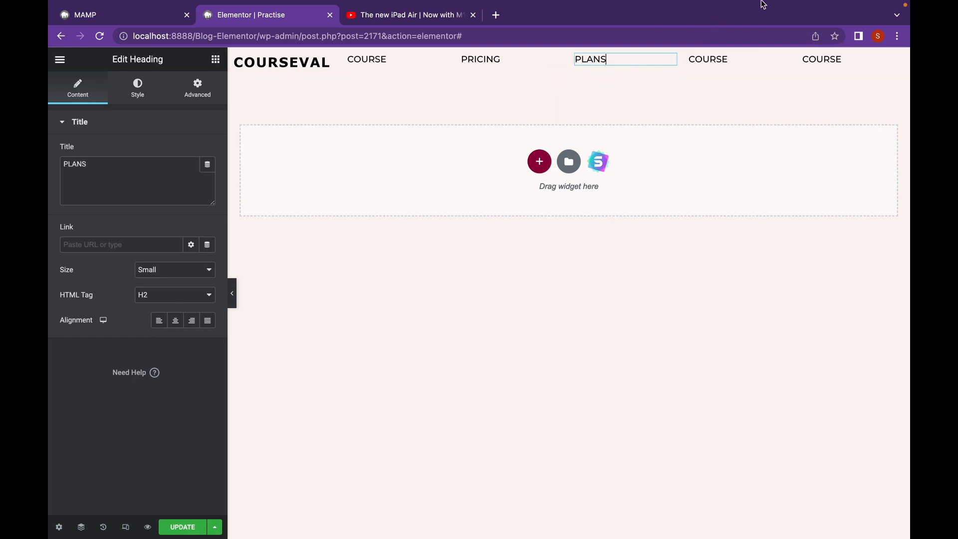
left_click(716, 61)
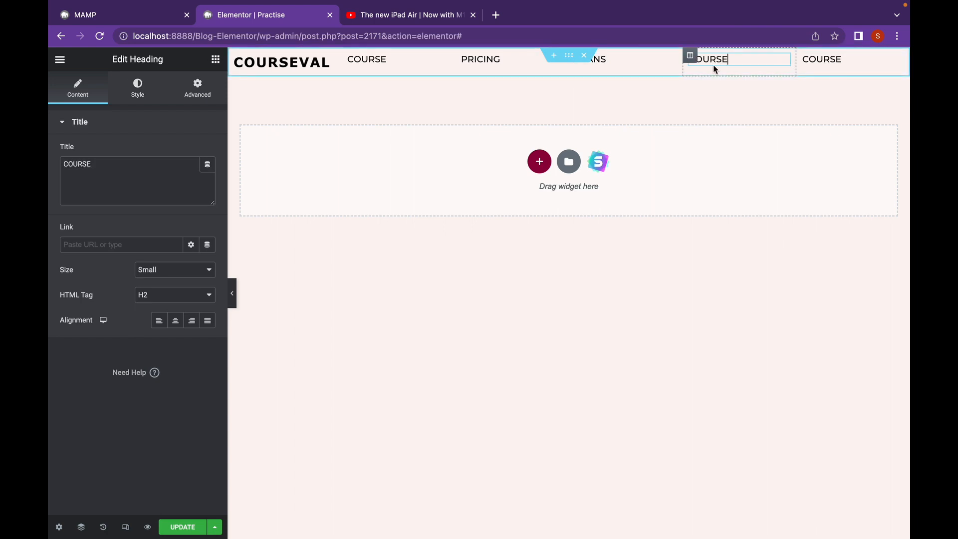
double_click(714, 61)
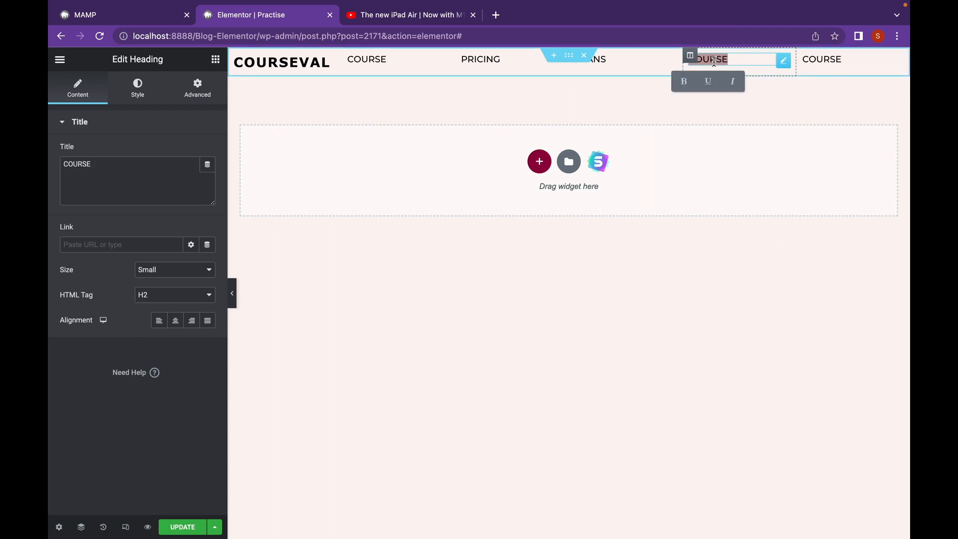
type("CONTAC")
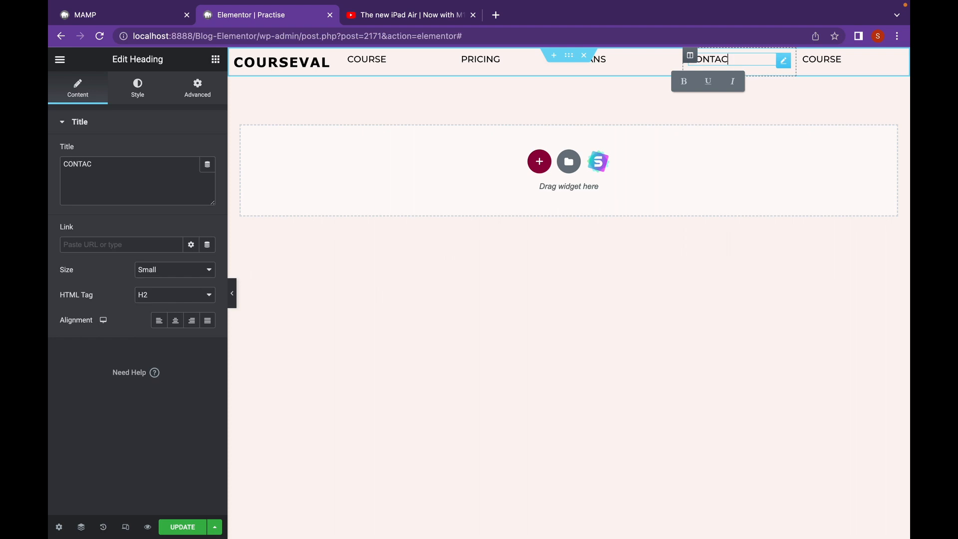
type("T")
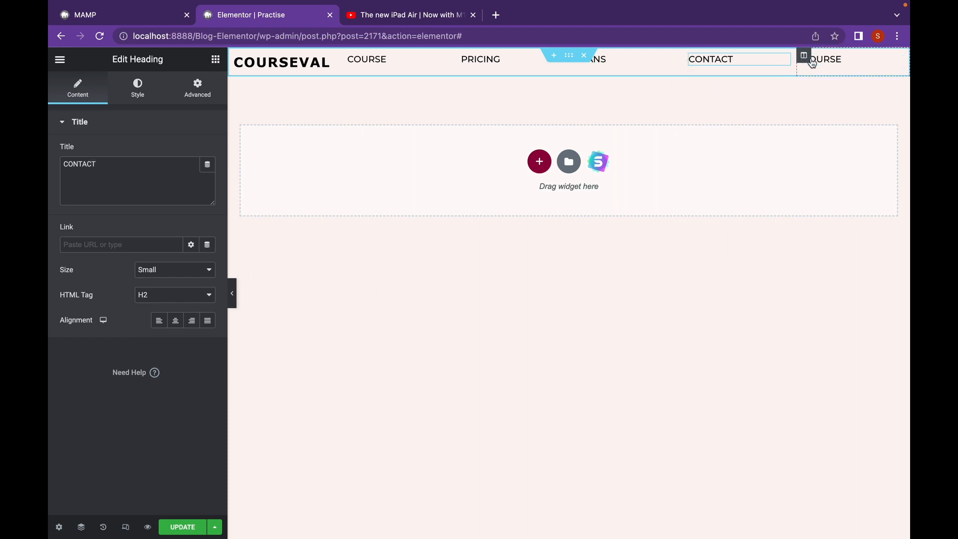
Delete the duplicated COURSE heading from the last column using the Navigator, leaving the column in place
left_click(804, 57)
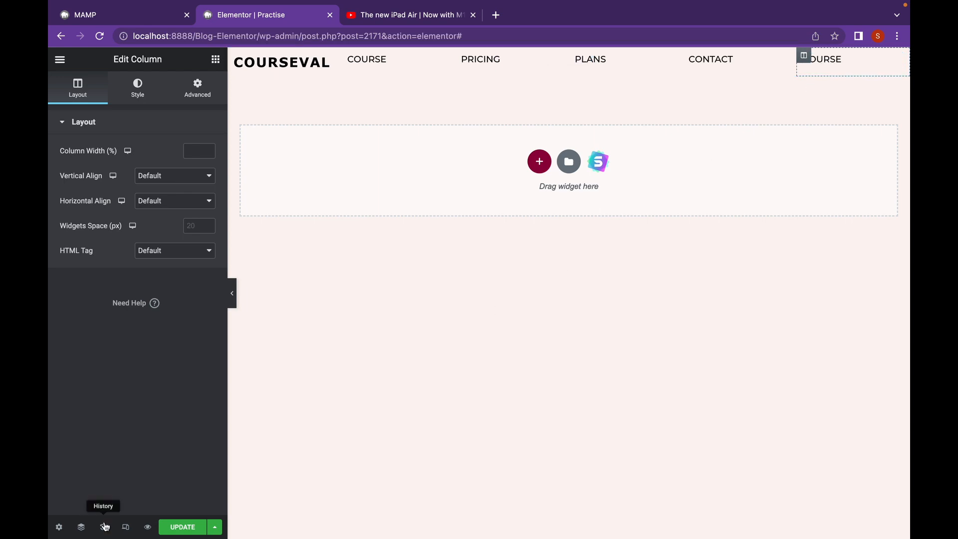
left_click(81, 527)
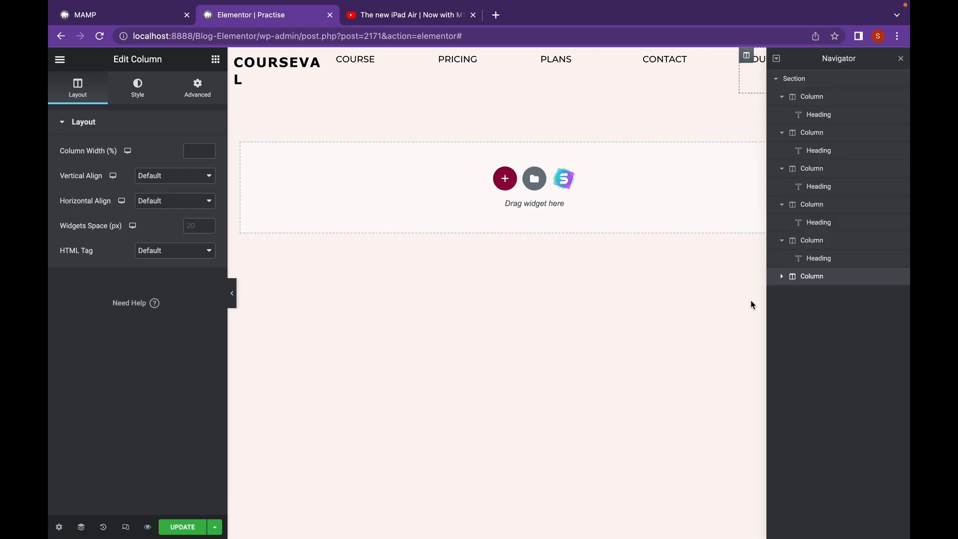
left_click(782, 276)
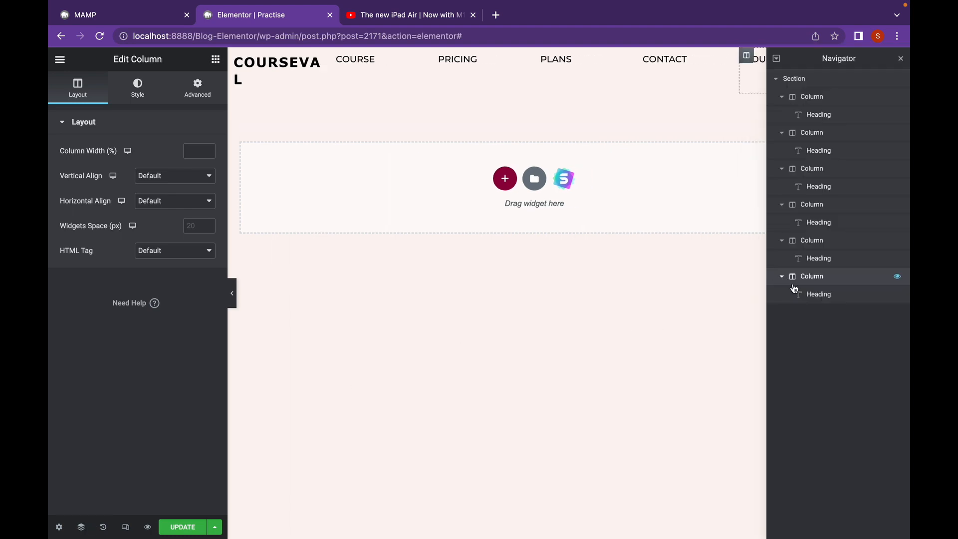
right_click(813, 298)
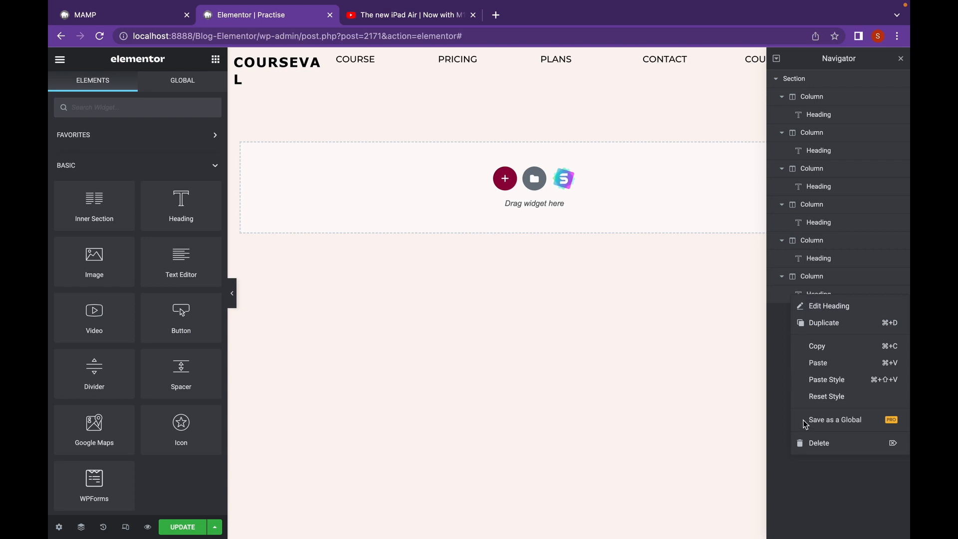
left_click(816, 446)
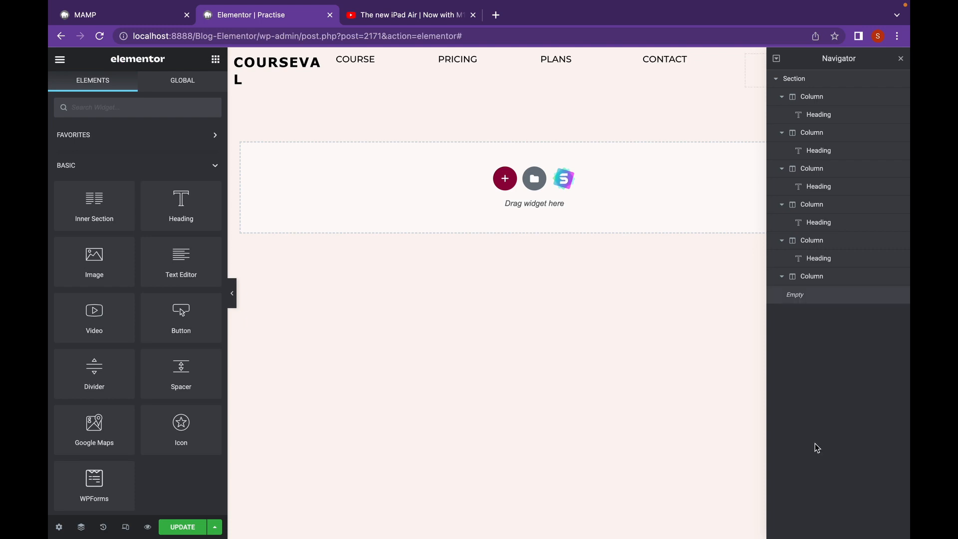
left_click(901, 60)
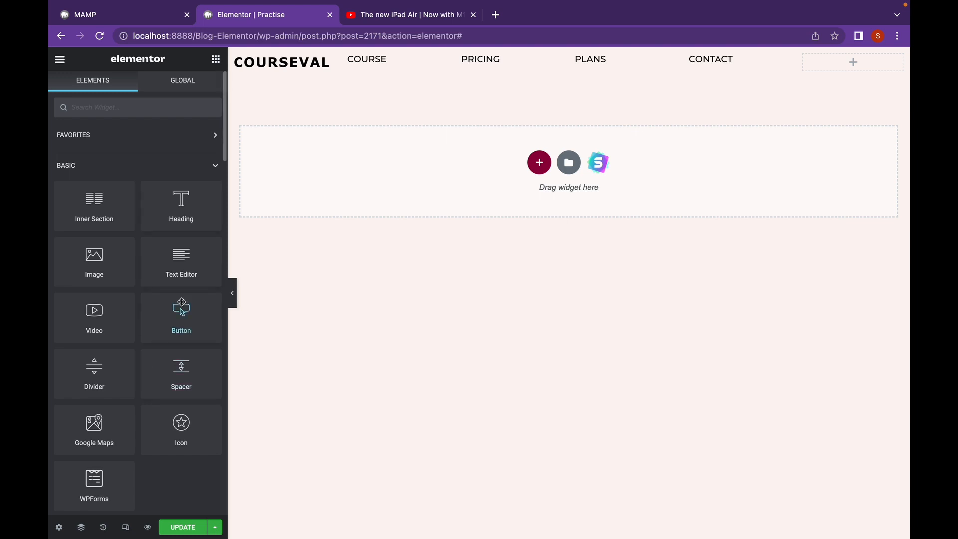
Add a Button widget to the empty last column and set its text to LOGIN
left_click_drag(180, 315, 837, 67)
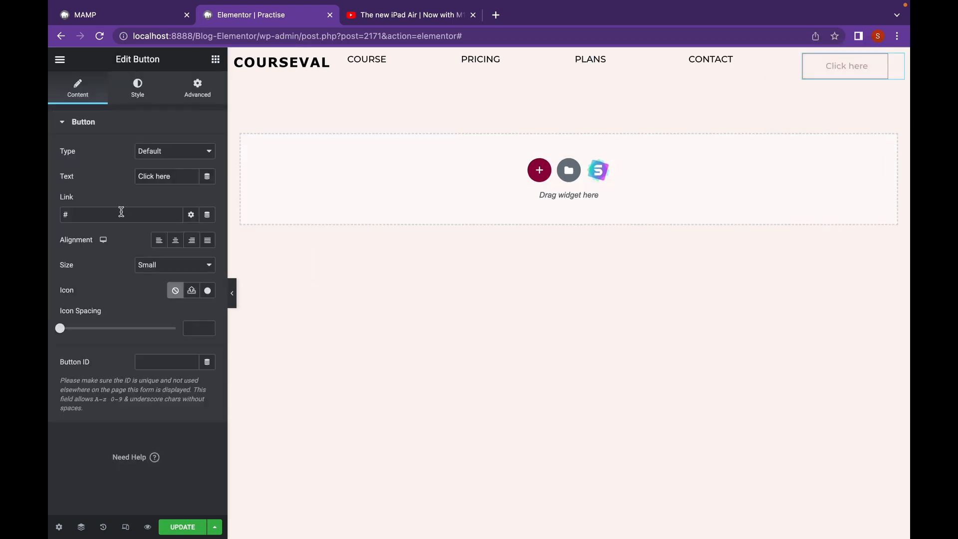
left_click_drag(163, 178, 128, 179)
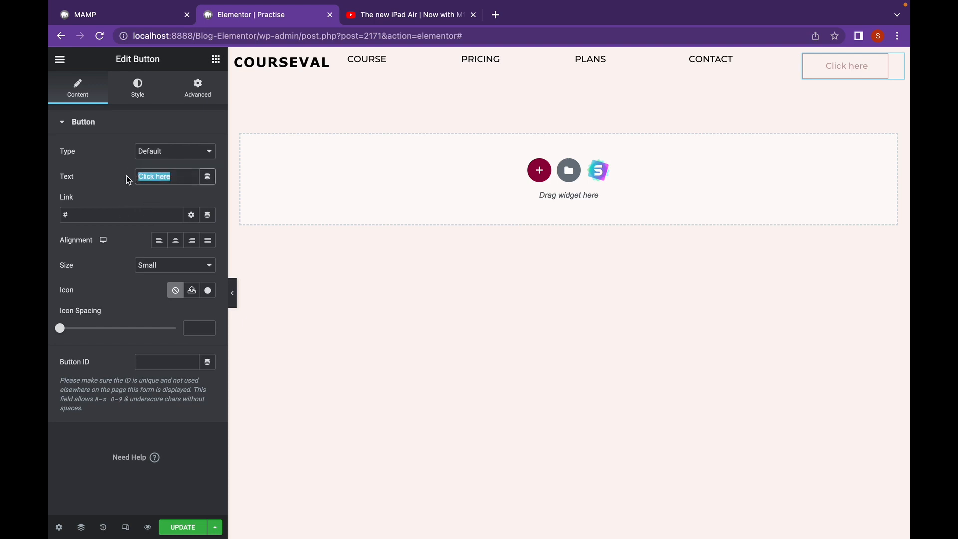
type("LOGIN")
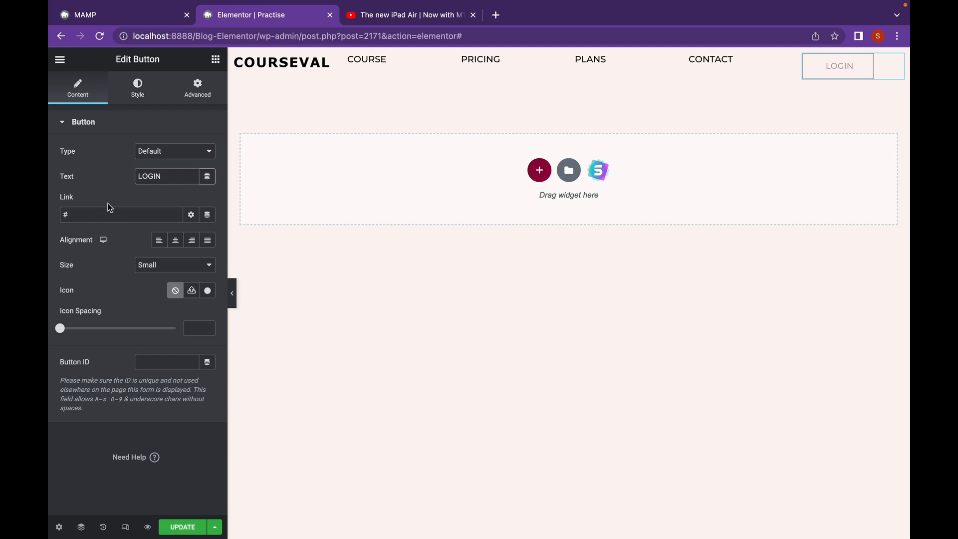
Set the LOGIN button's text colour to black (#000000)
left_click(128, 98)
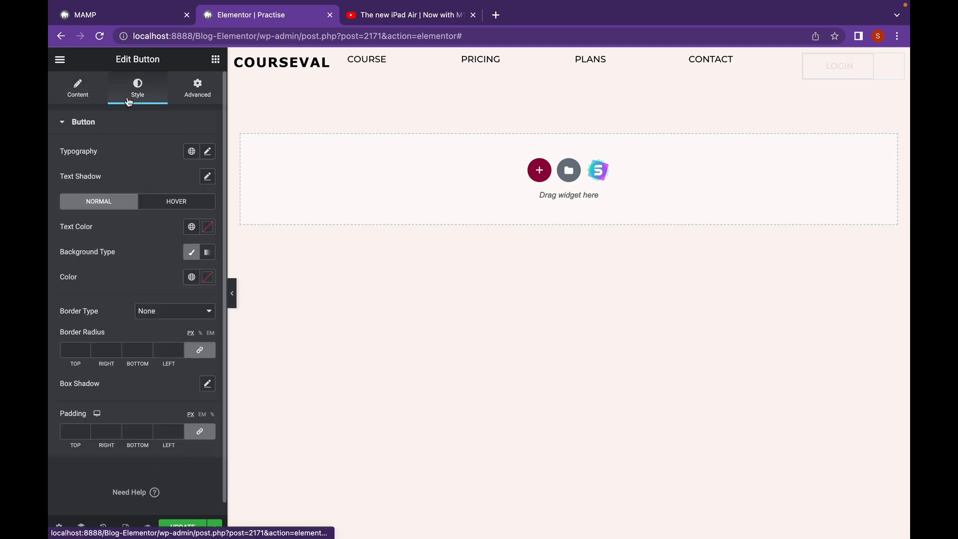
left_click(206, 227)
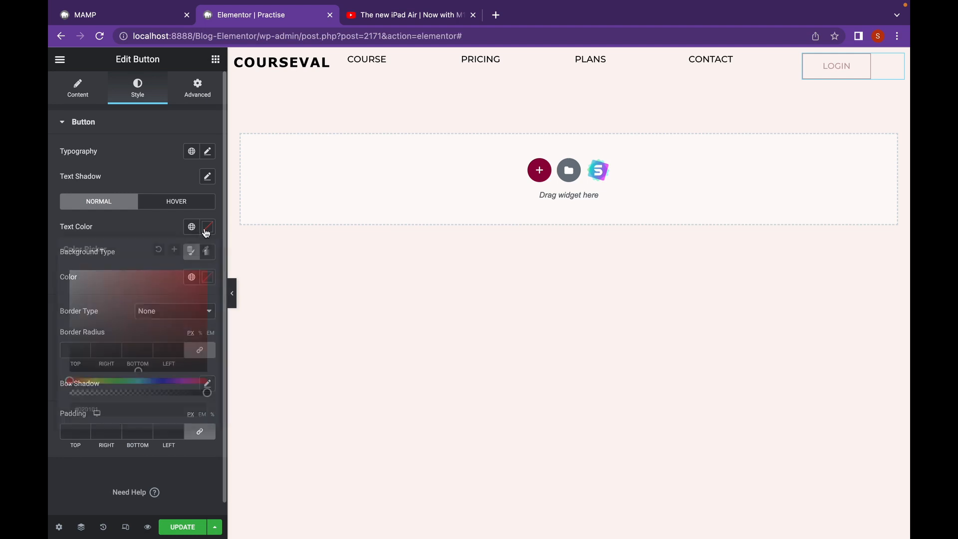
left_click_drag(98, 295, 89, 373)
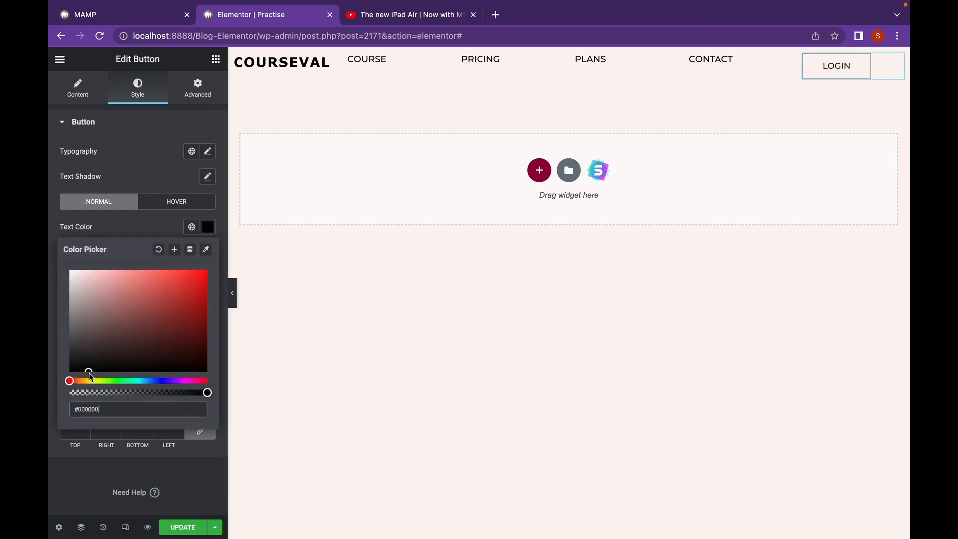
left_click(154, 224)
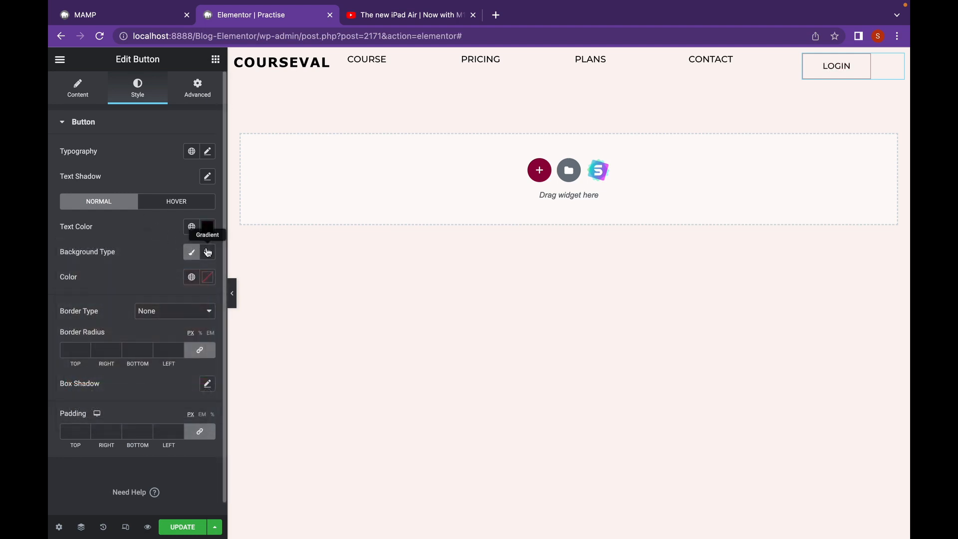
Give the LOGIN button a bright blue background colour (#0095FF)
left_click(213, 282)
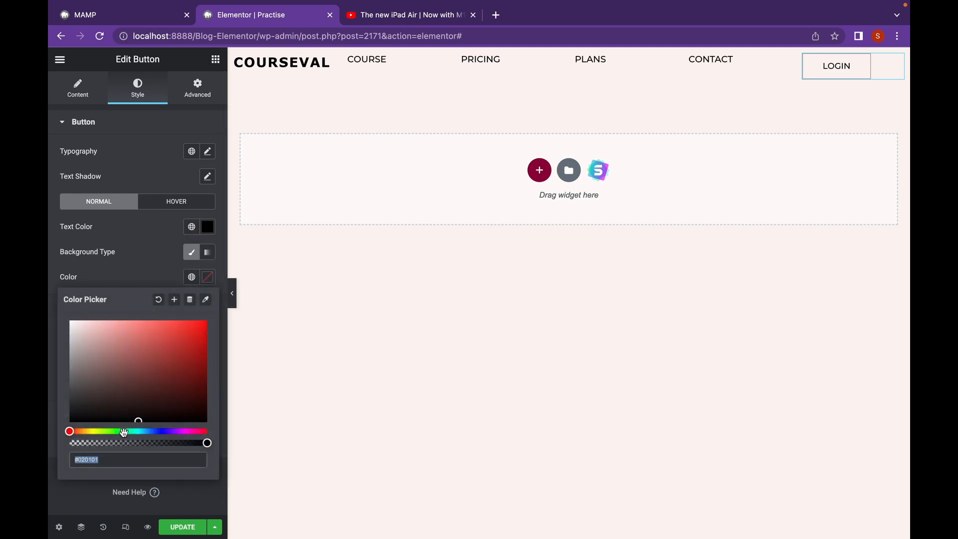
left_click_drag(124, 432, 159, 432)
left_click_drag(151, 385, 119, 312)
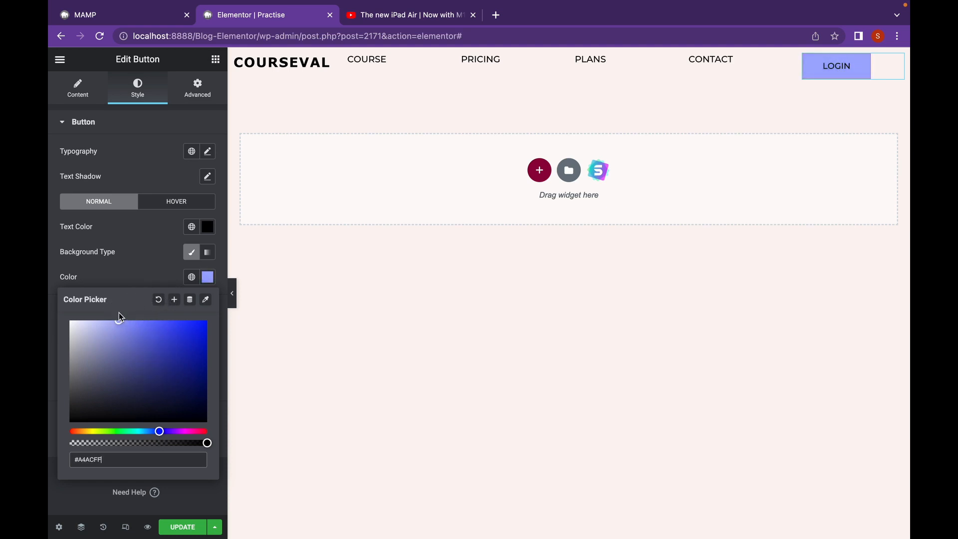
left_click_drag(118, 348, 119, 334)
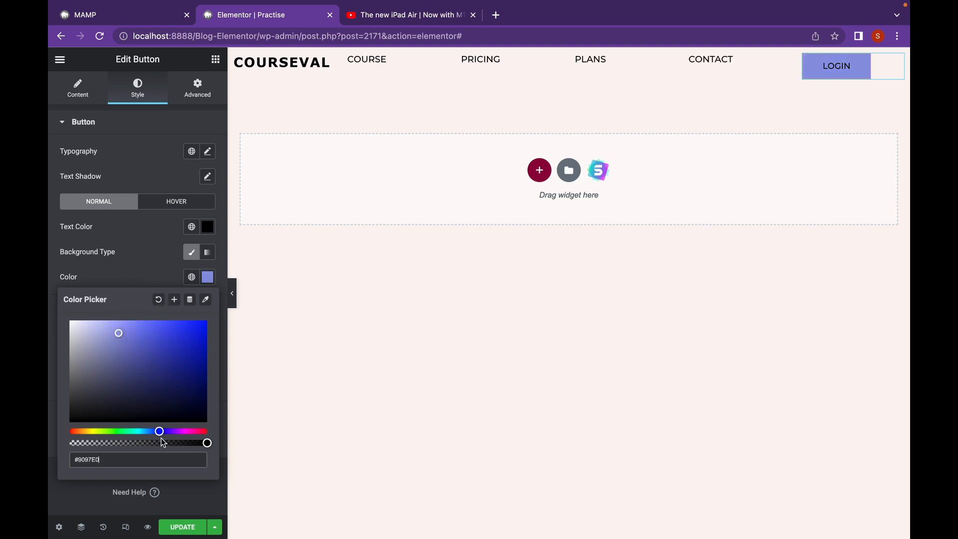
left_click_drag(160, 432, 148, 431)
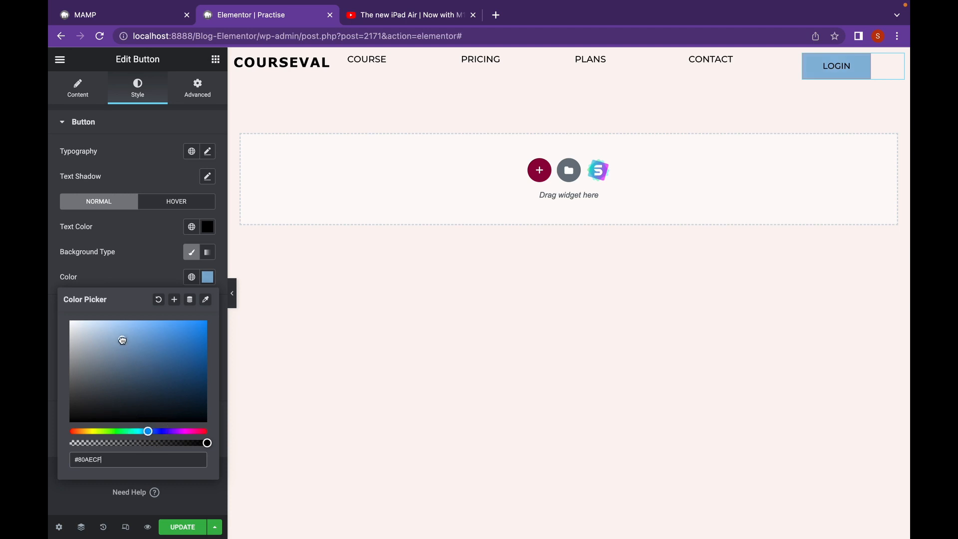
left_click_drag(120, 333, 207, 320)
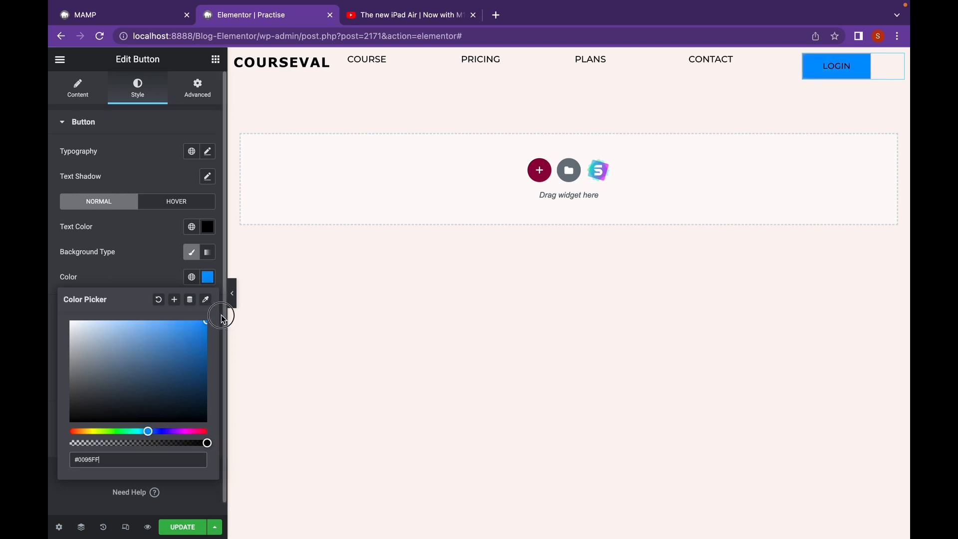
left_click(140, 271)
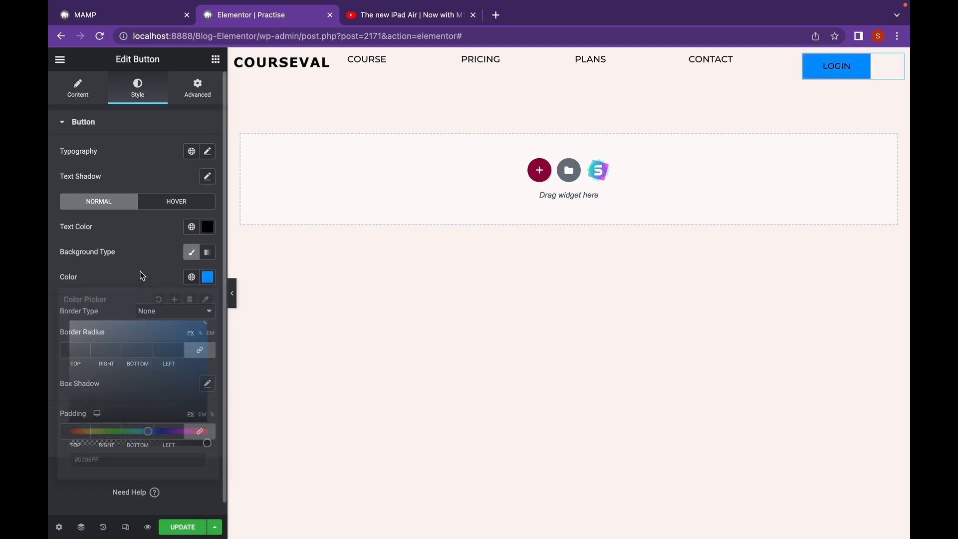
Set the LOGIN button's text colour to white (#FFFFFF)
left_click(208, 226)
left_click(70, 270)
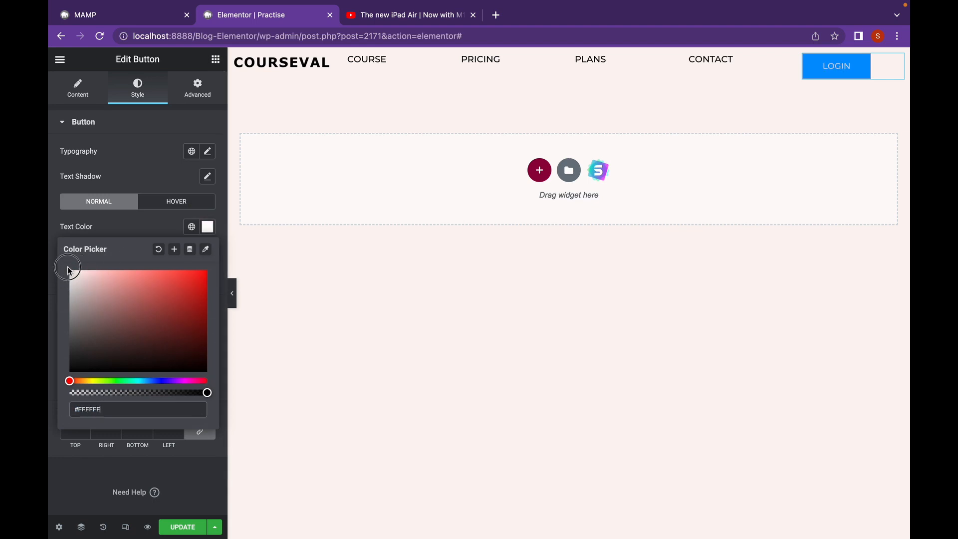
left_click(159, 229)
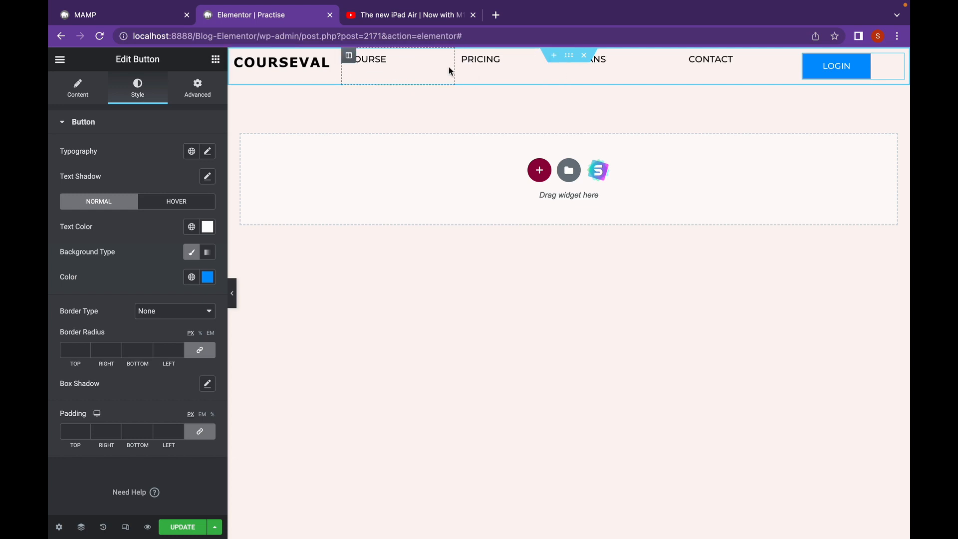
Unlink the COURSE column's margin values and set its top margin to 10 px
left_click(215, 59)
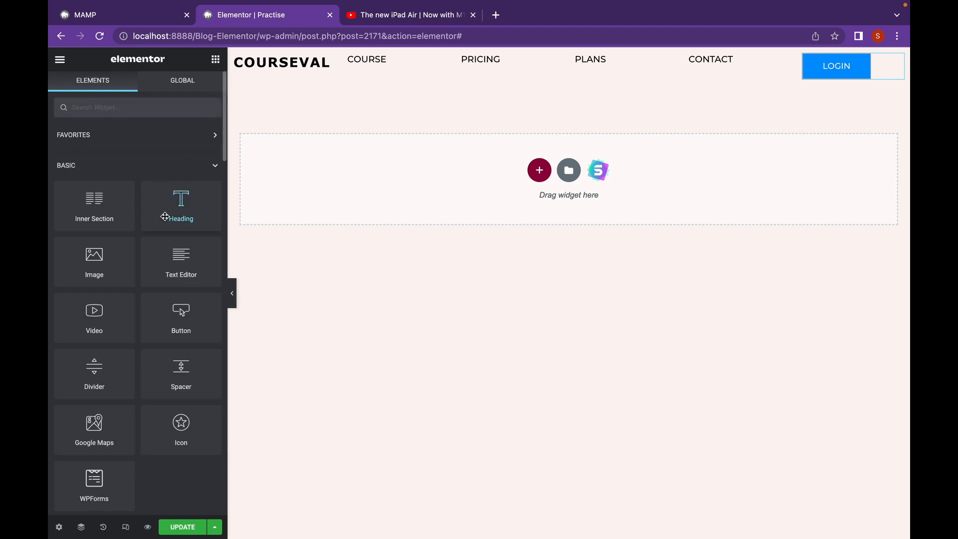
left_click_drag(185, 198, 347, 59)
left_click(349, 57)
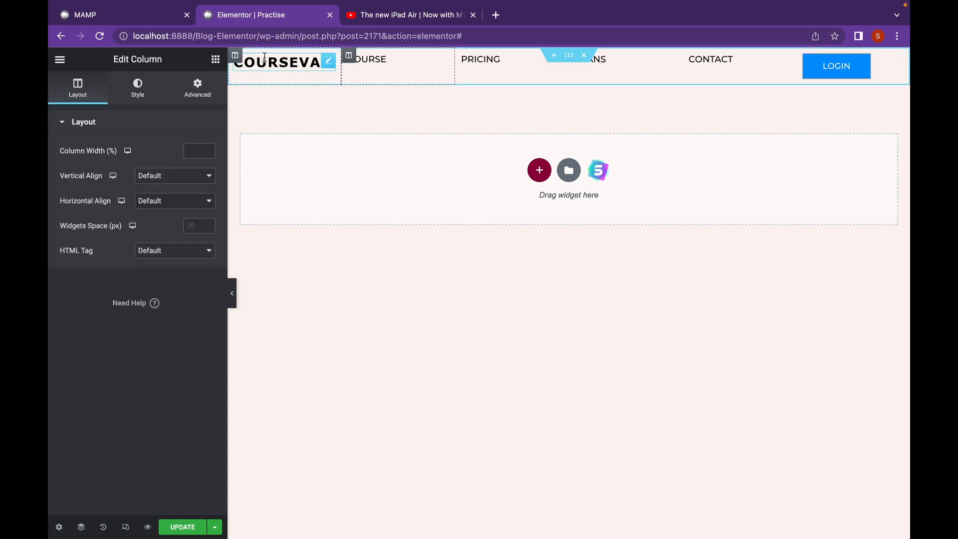
left_click(197, 87)
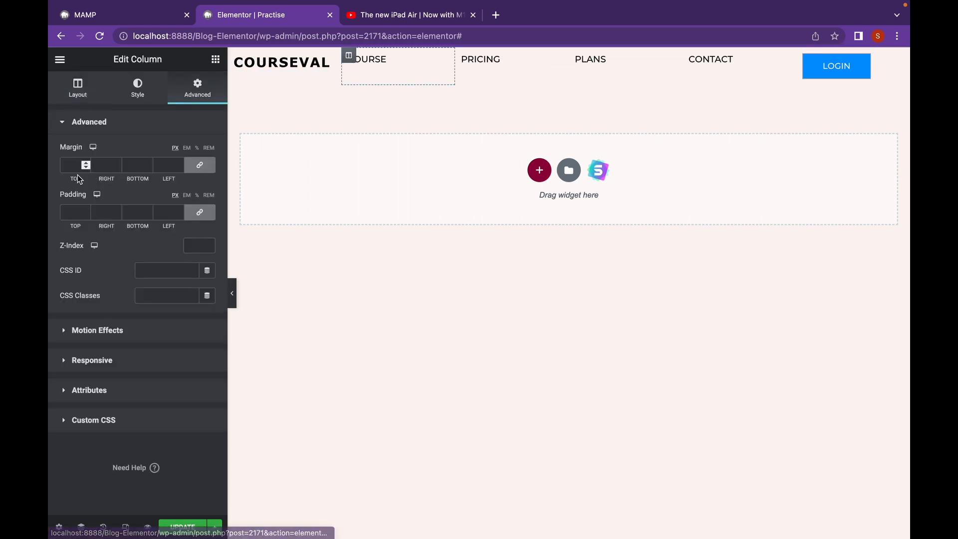
left_click(199, 165)
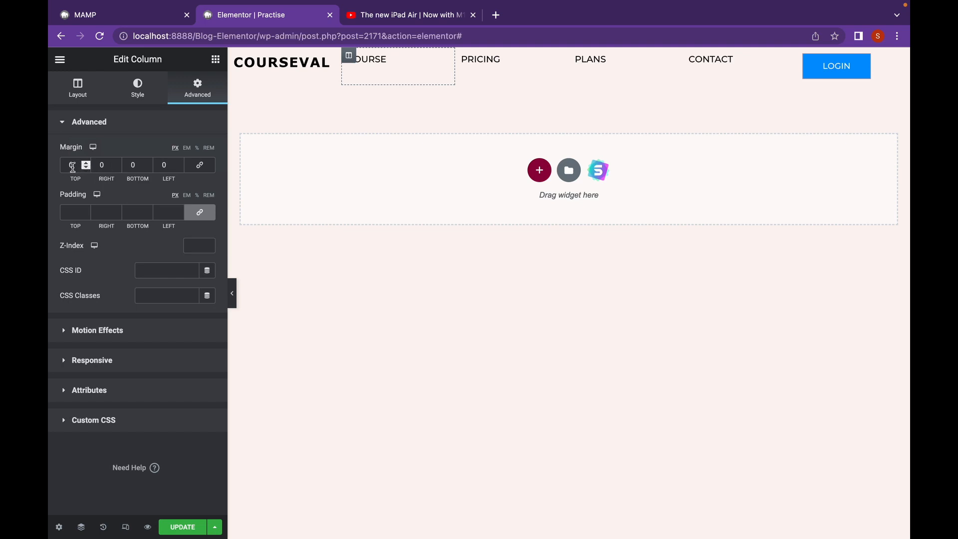
left_click(69, 165)
type("3")
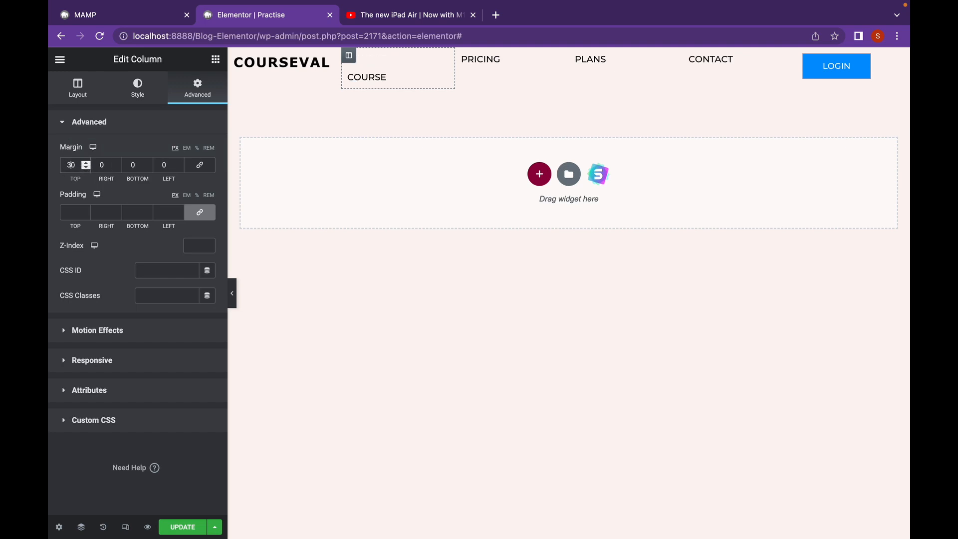
key("BackSpace")
type("1")
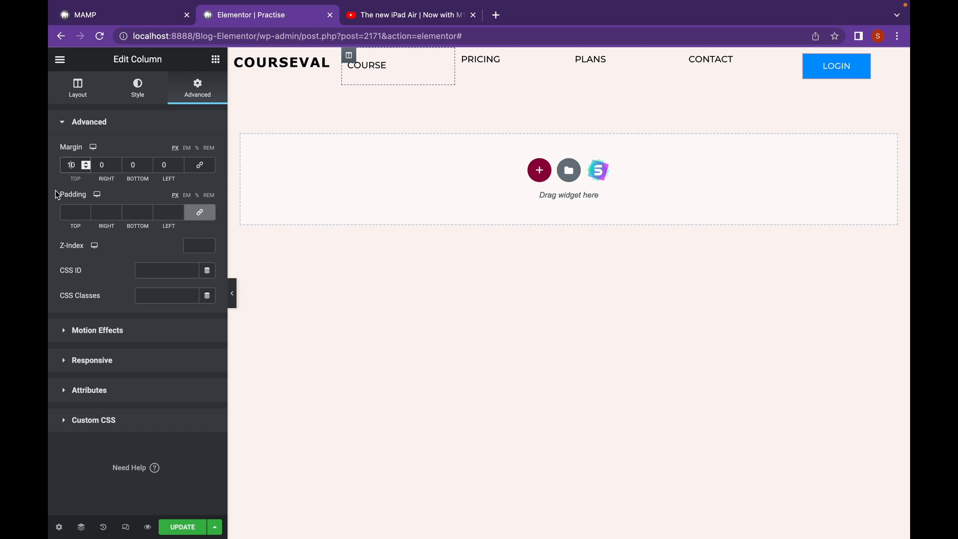
Unlink the PRICING heading's margin values and set its top margin to 10 px
left_click(479, 60)
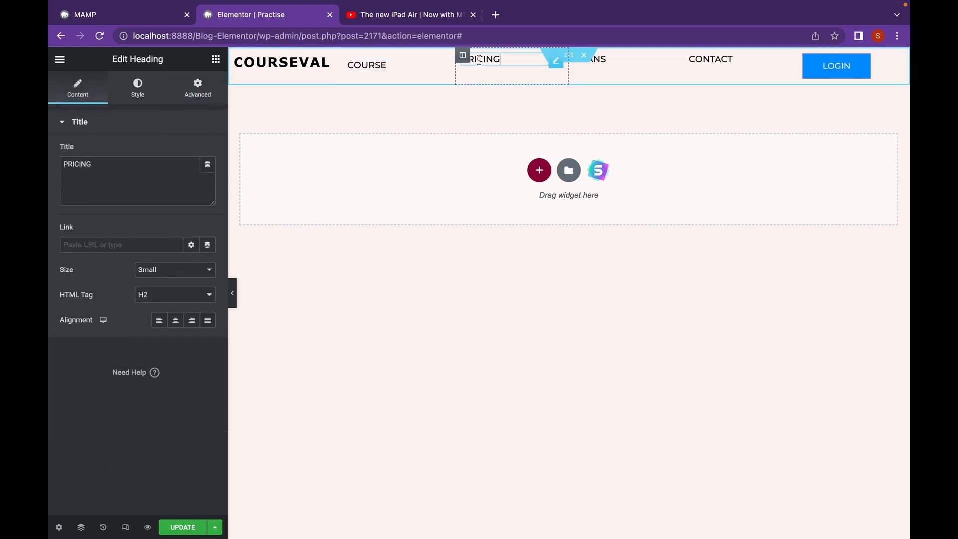
left_click(215, 59)
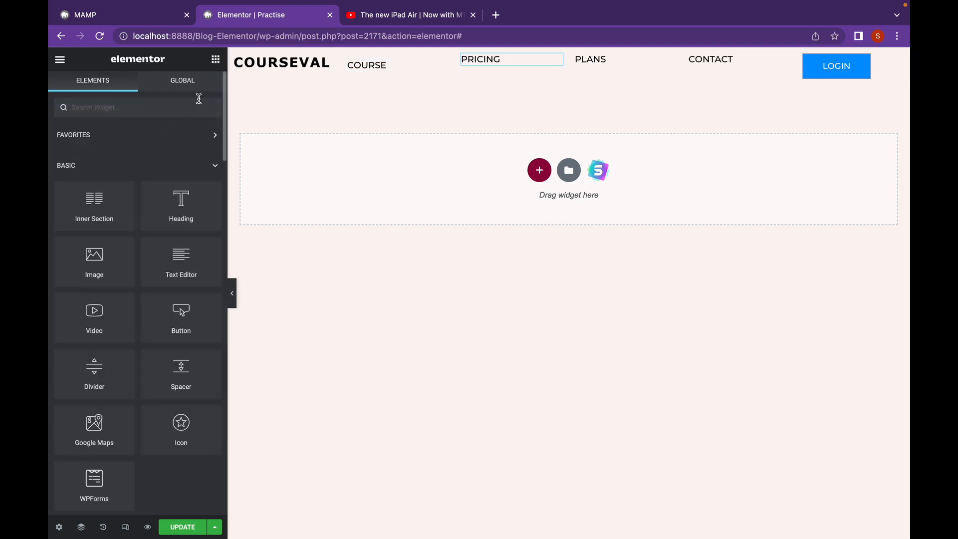
left_click(480, 60)
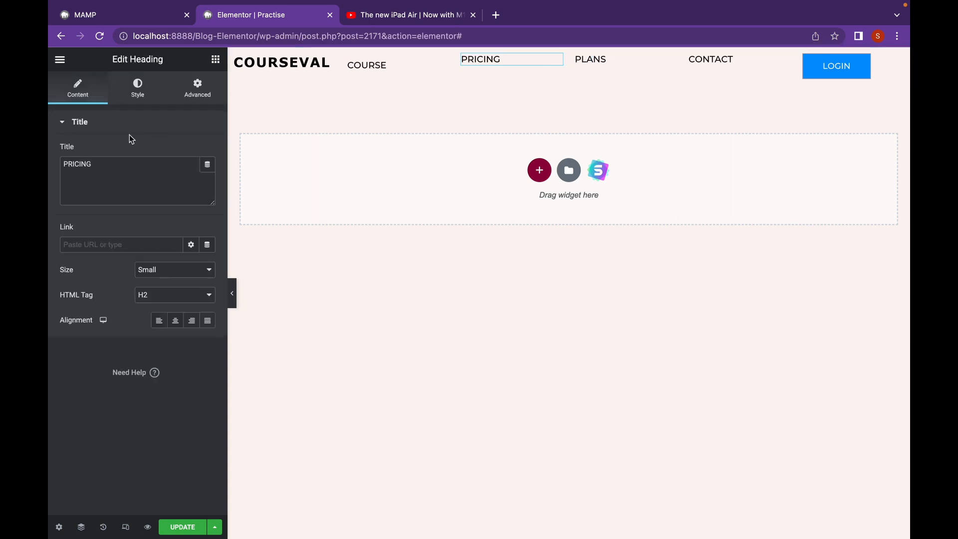
left_click(197, 98)
left_click(200, 165)
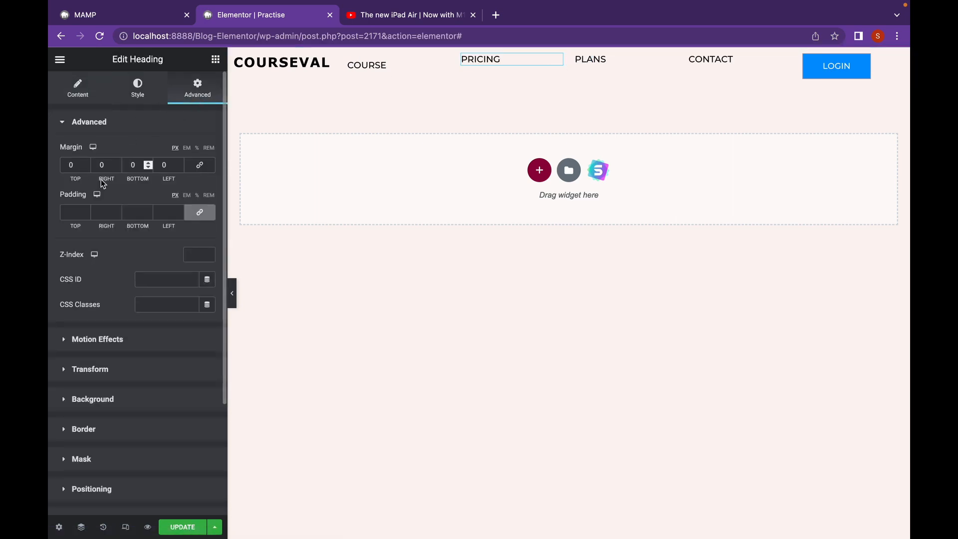
left_click(68, 164)
type("1")
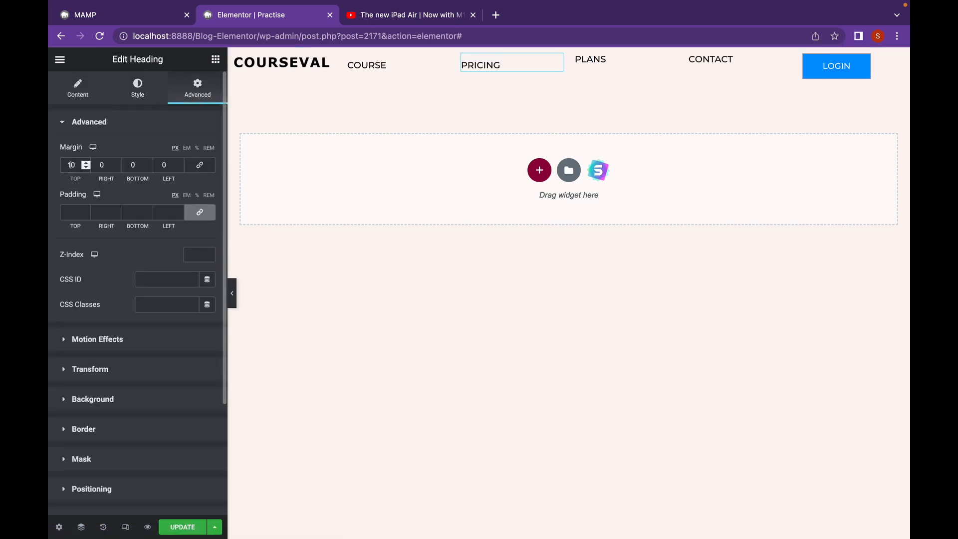
Unlink the PLANS heading's margin values and set its top margin to match the PRICING heading
left_click(601, 61)
left_click(215, 59)
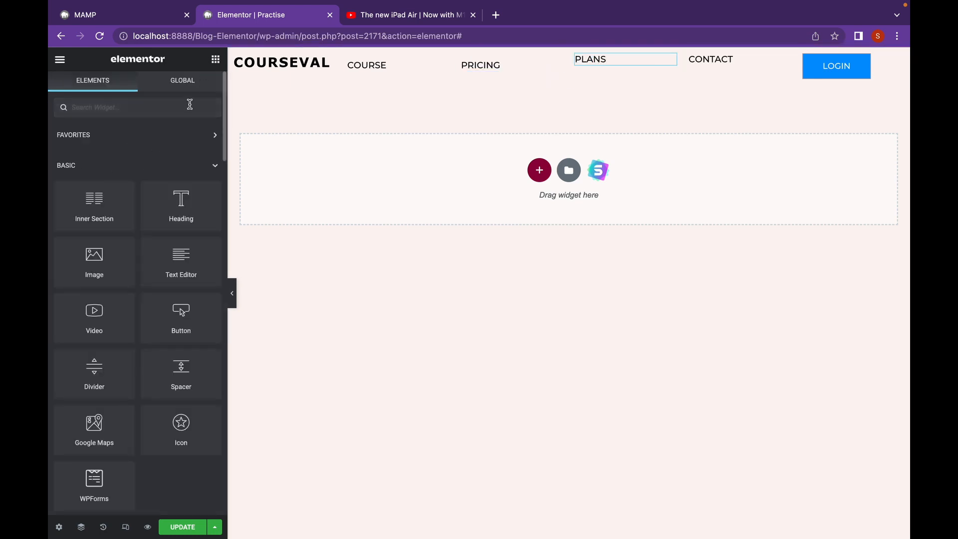
left_click(611, 61)
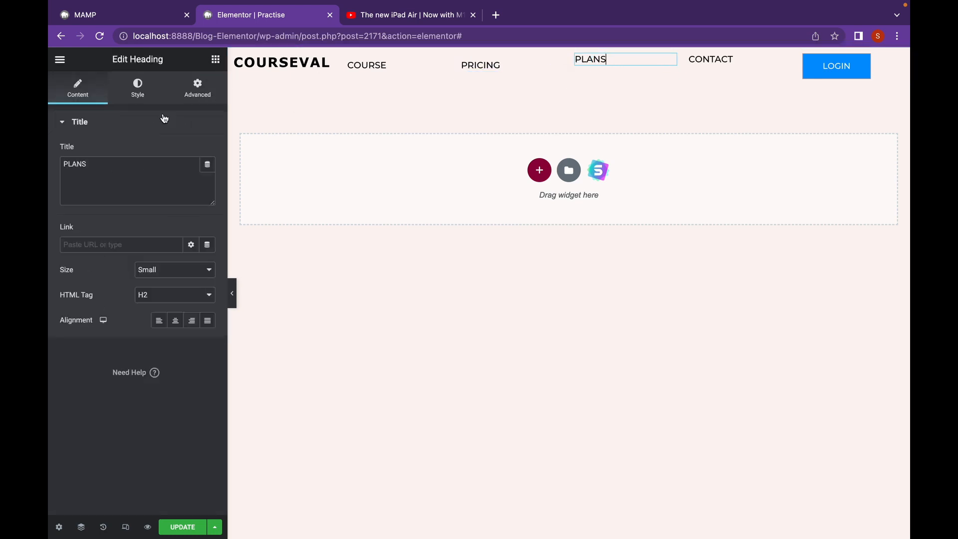
left_click(198, 89)
left_click(200, 165)
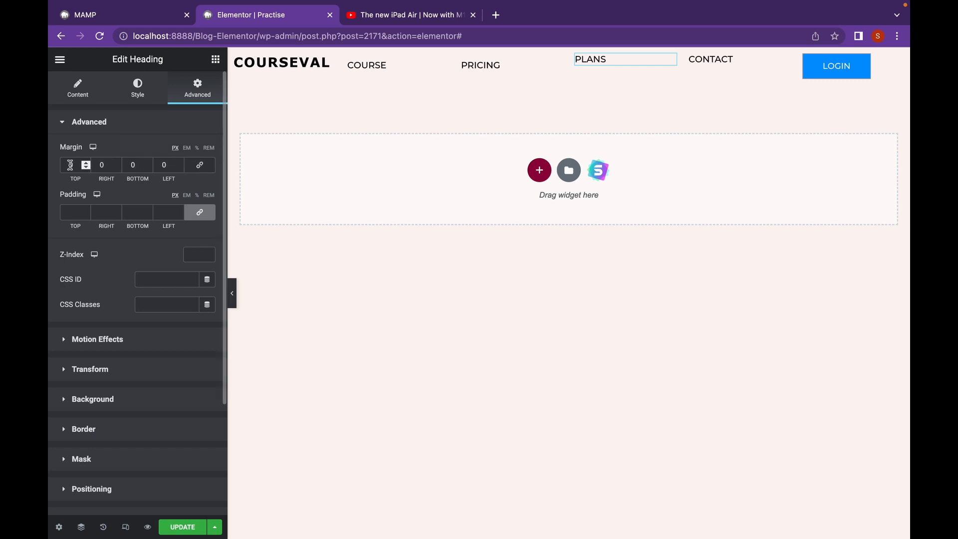
Unlink the CONTACT heading's margin values and set its top margin to 10 px
left_click(696, 62)
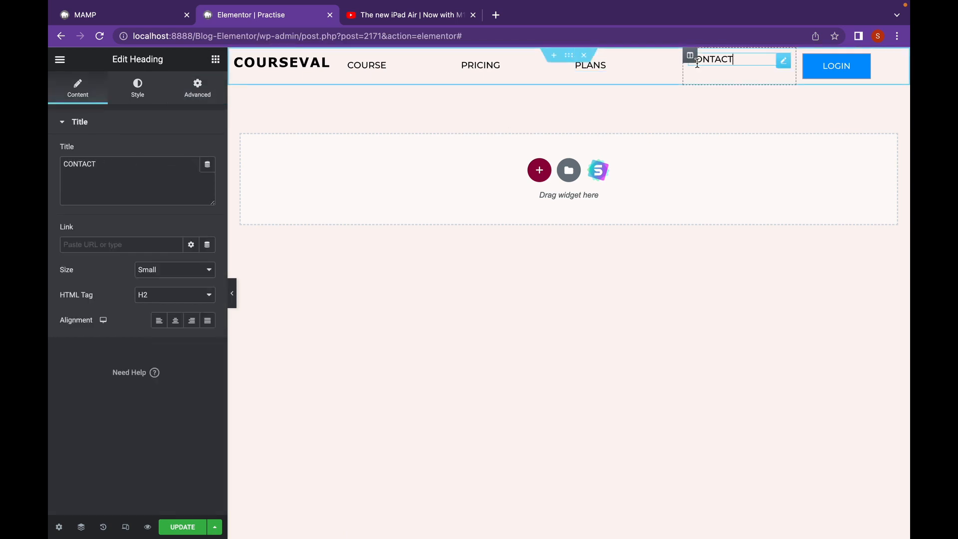
left_click(197, 89)
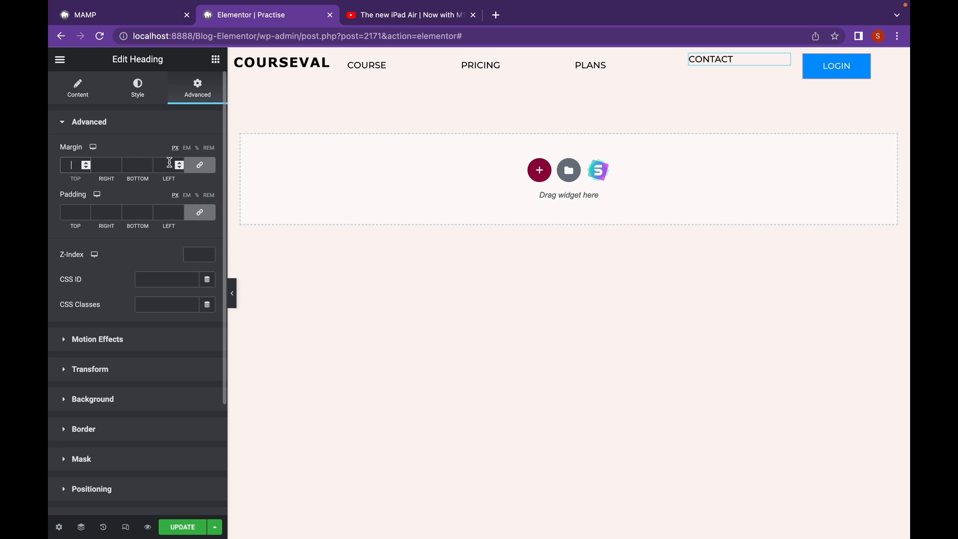
left_click(200, 165)
type("10")
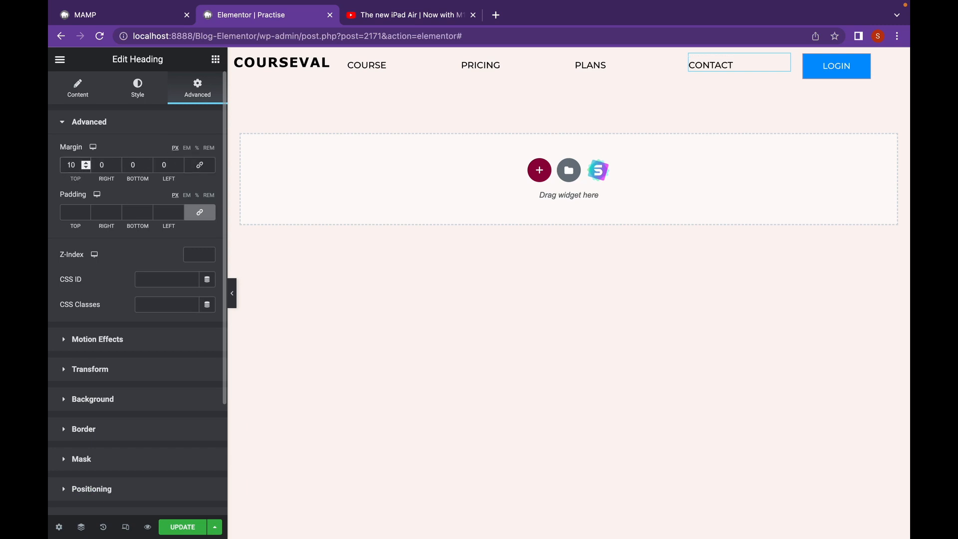
Unlink the COURSEVAL heading's margin values, set its top margin to 5 px and preview the header row
left_click(276, 65)
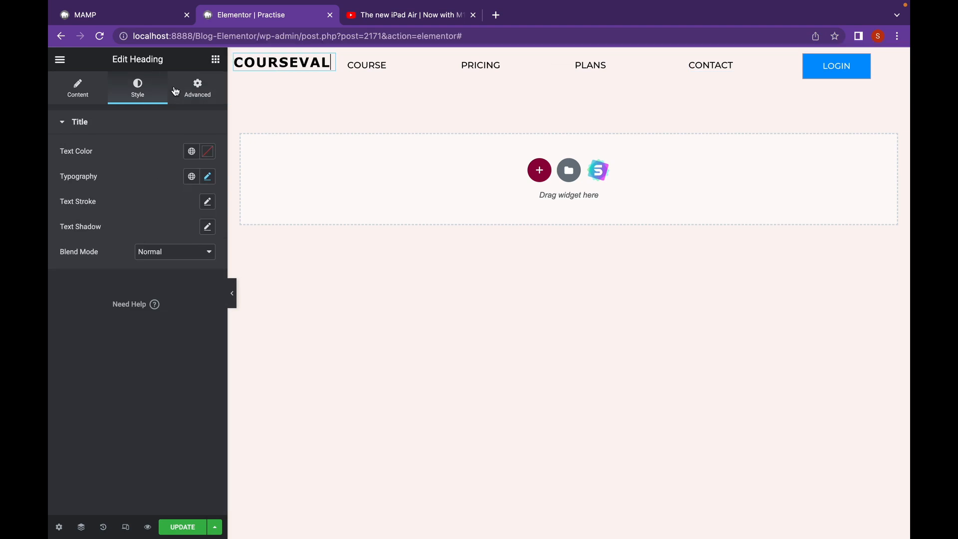
left_click(198, 88)
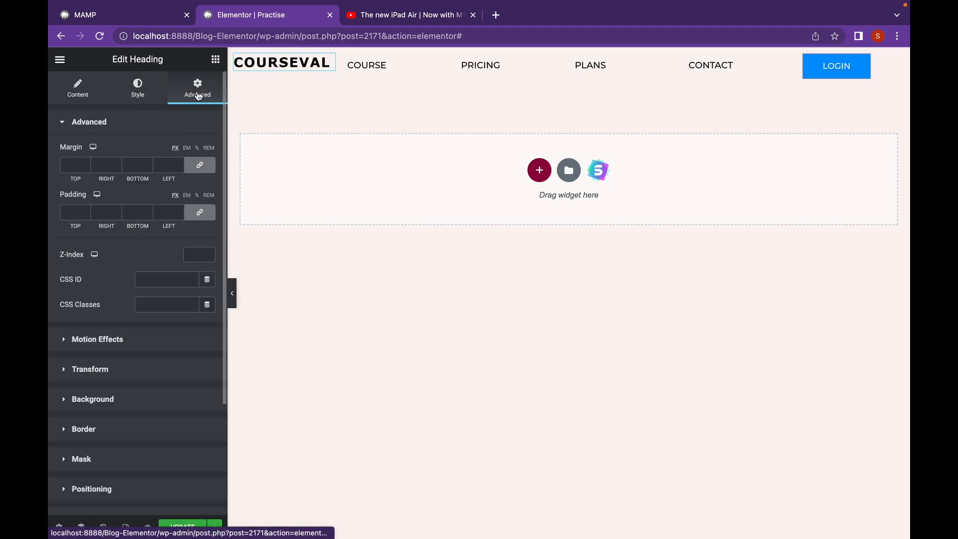
left_click(200, 165)
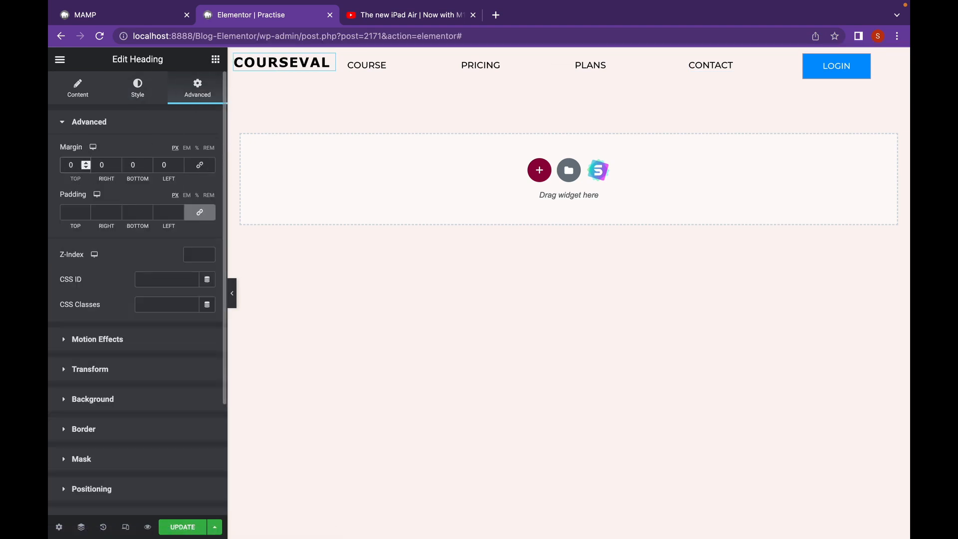
type("5")
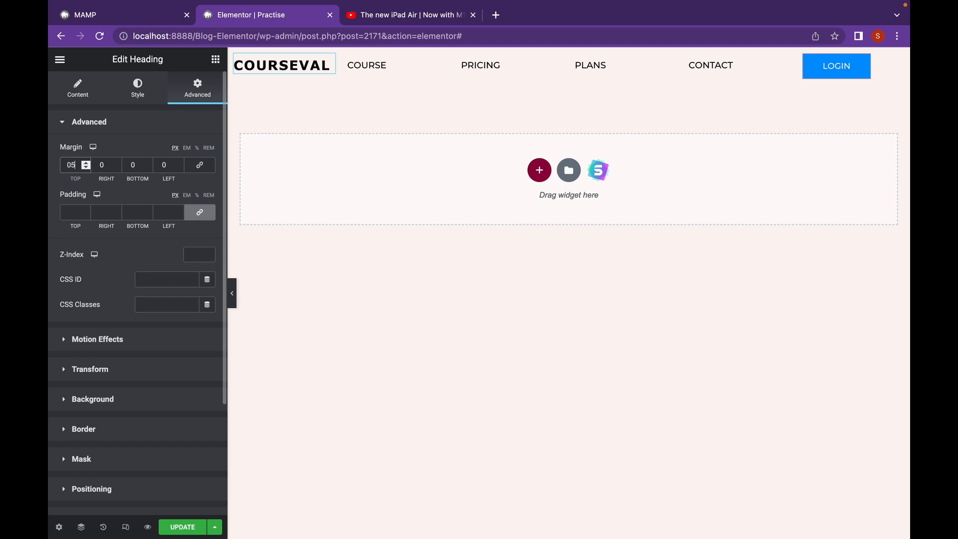
left_click(232, 293)
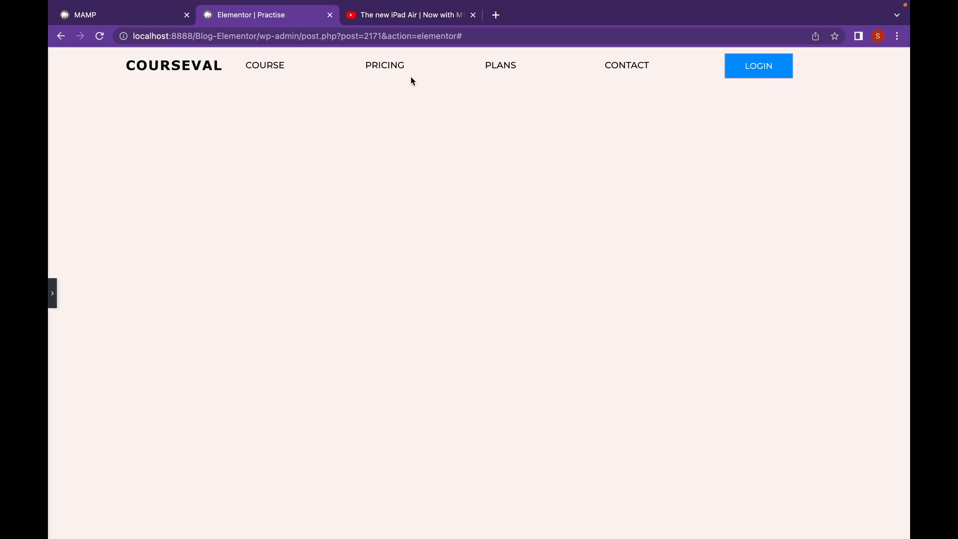
left_click(52, 293)
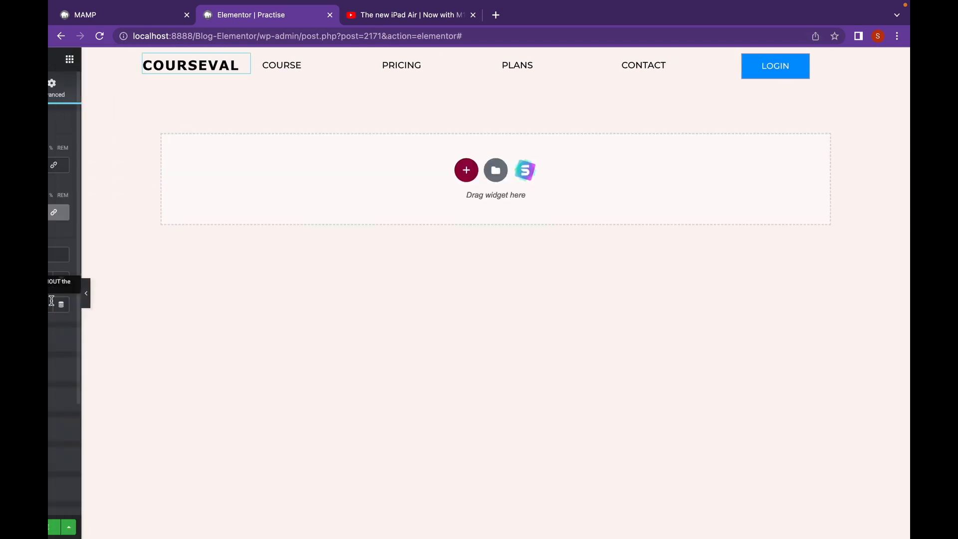
Select the whole header section through the Navigator, unlink its margins, set its top margin to 10 px and preview the page
right_click(450, 292)
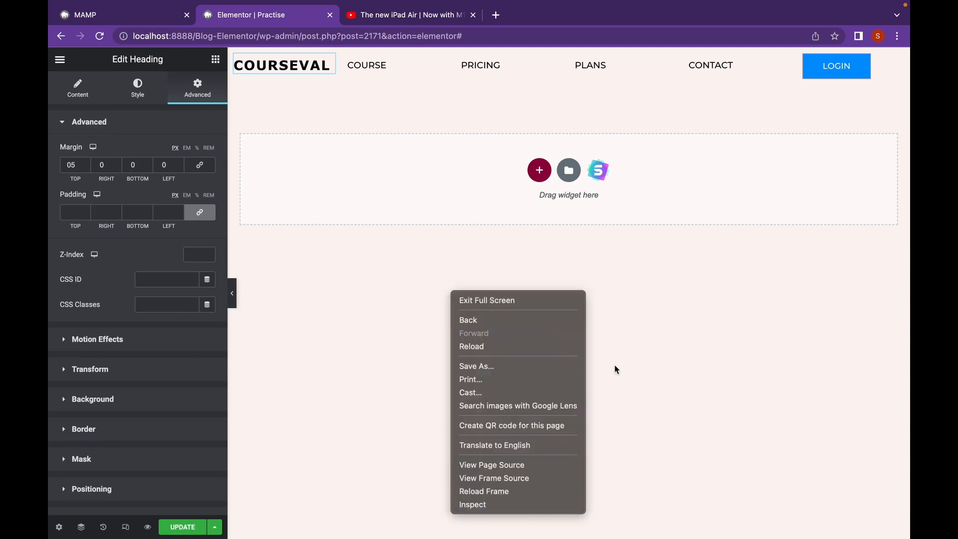
left_click(81, 527)
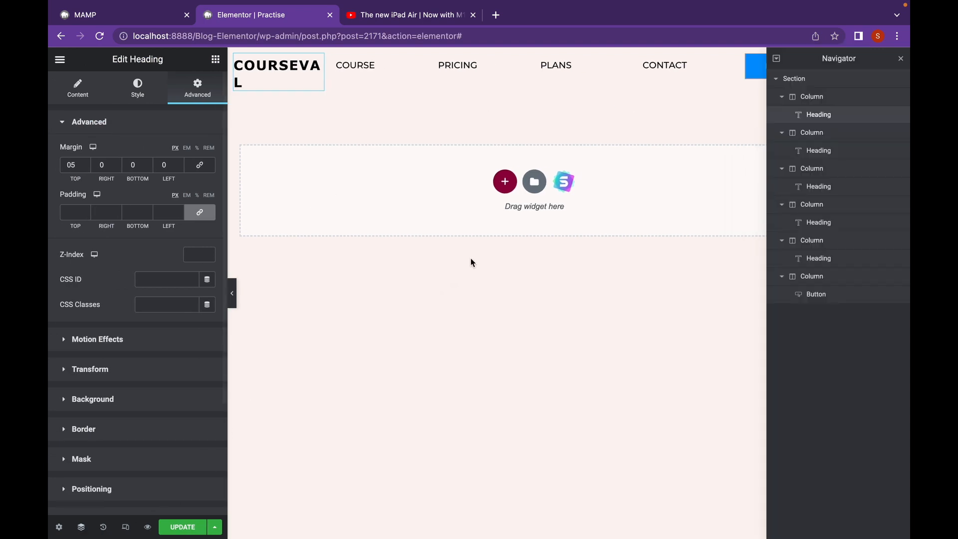
left_click(804, 79)
left_click(198, 91)
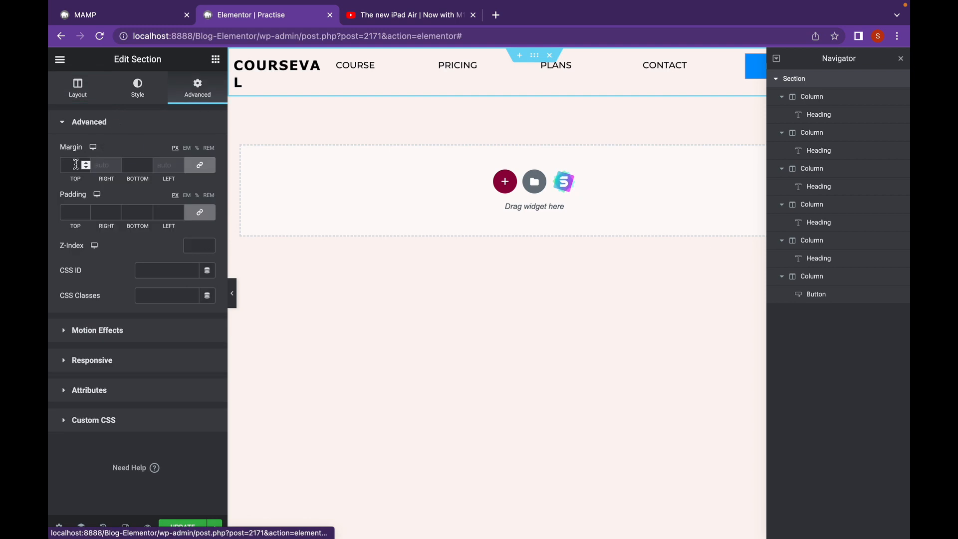
left_click(205, 166)
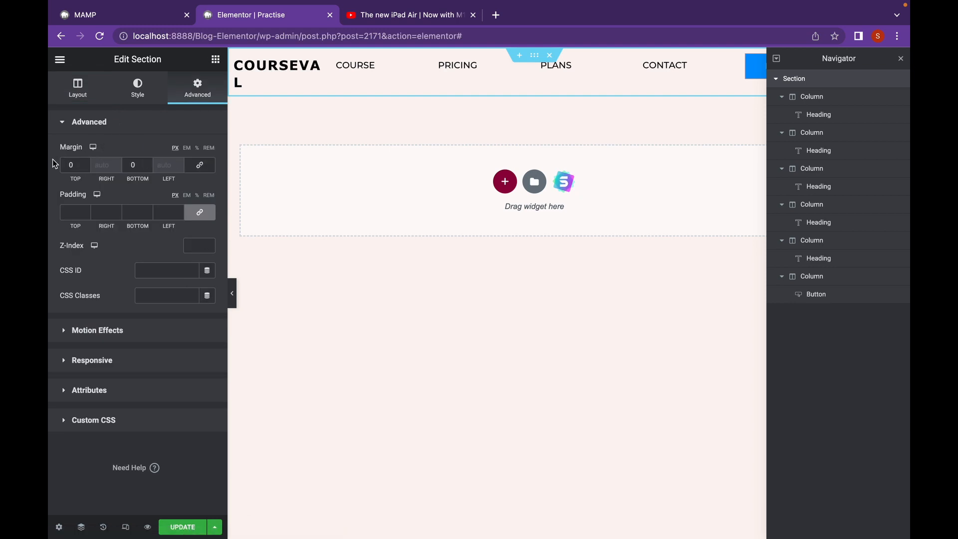
left_click(68, 165)
type("10")
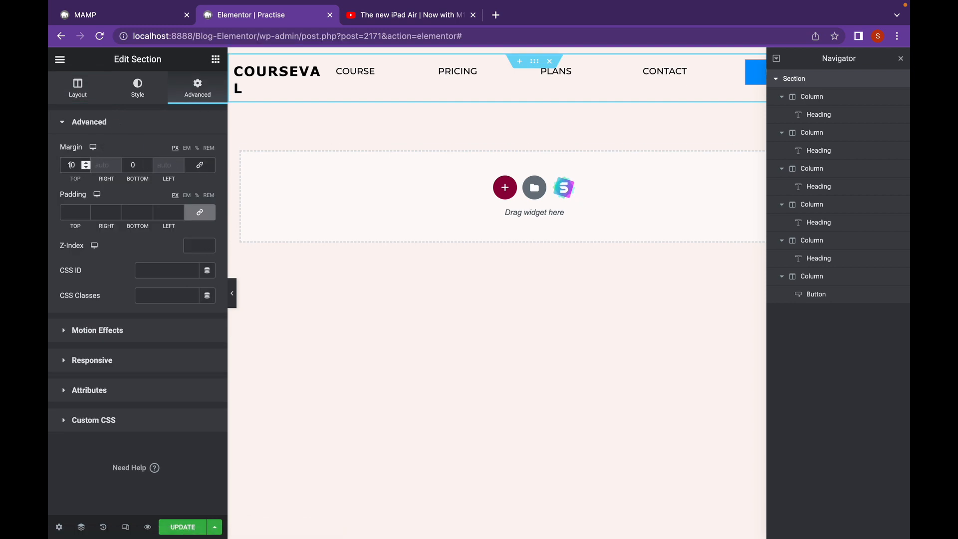
left_click(232, 293)
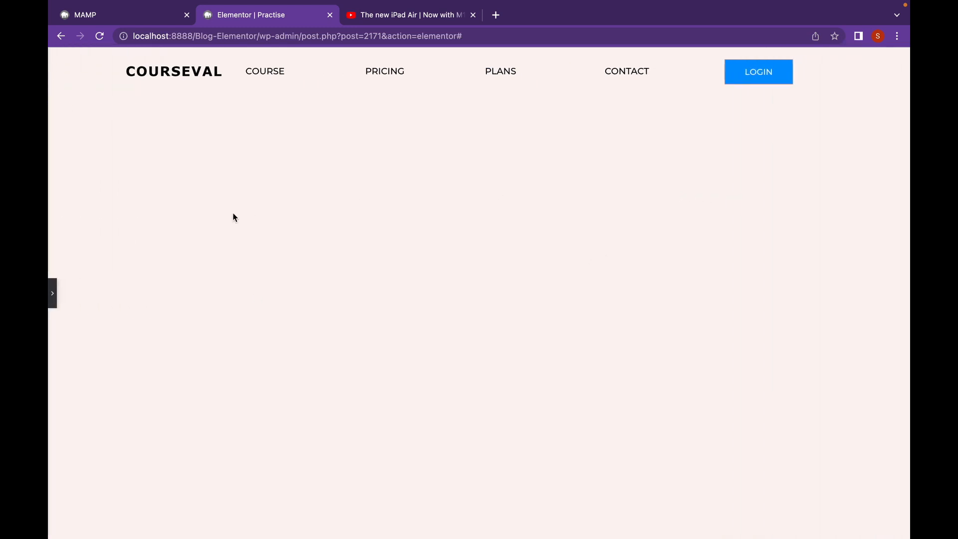
left_click(52, 294)
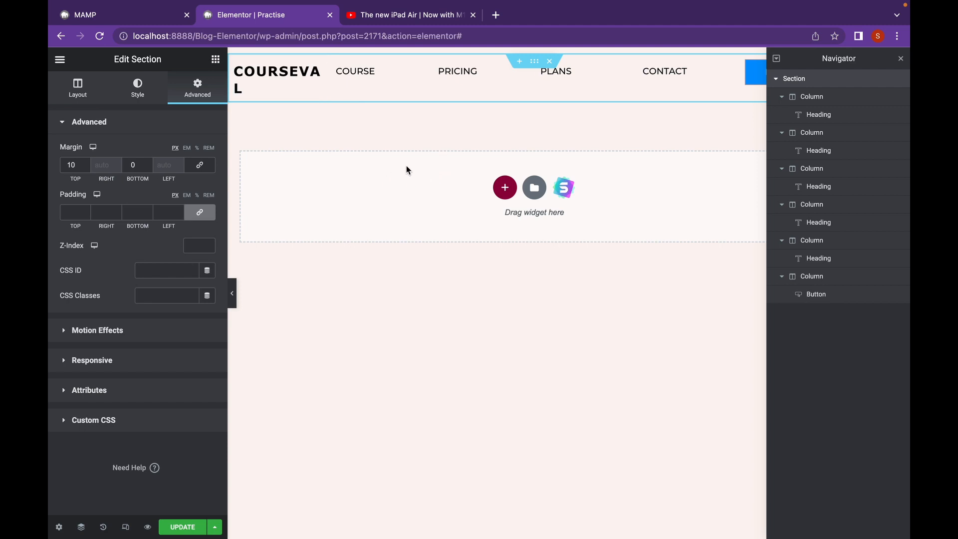
Add a section with two equal columns below the header and place an Inner Section in its first column
left_click(506, 186)
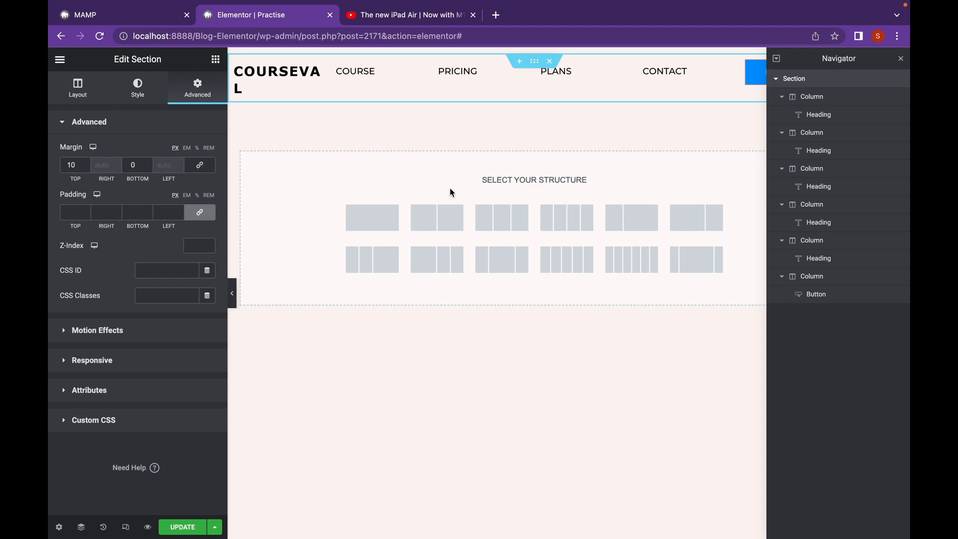
left_click(437, 217)
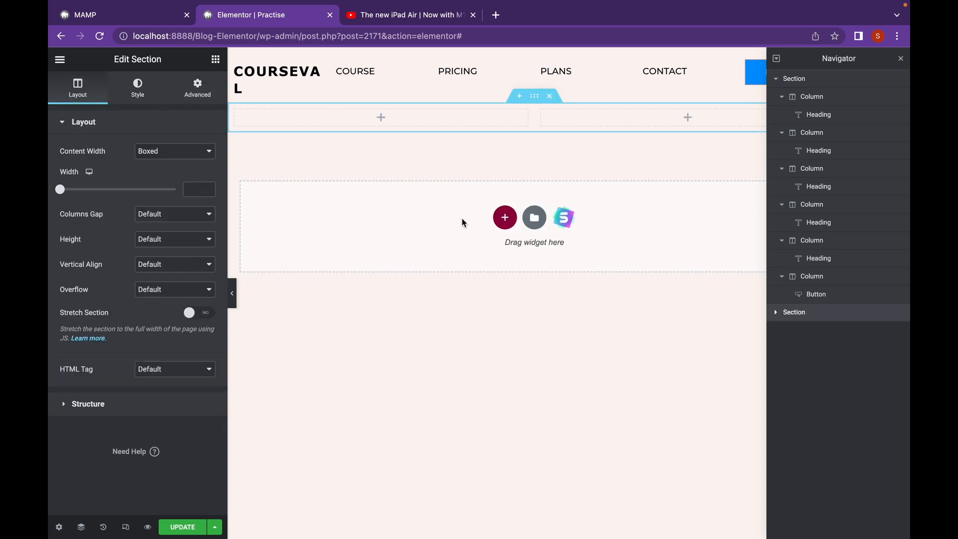
left_click(214, 60)
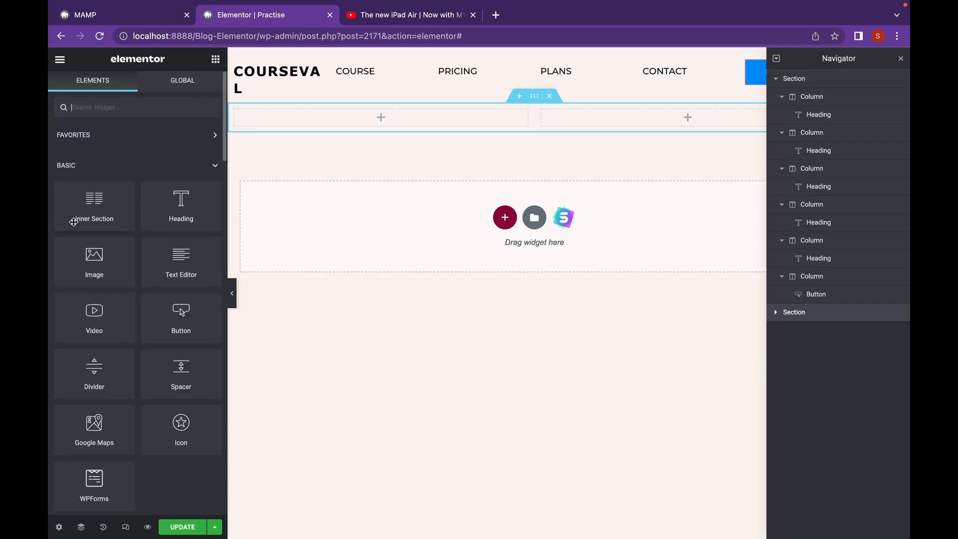
left_click_drag(74, 222, 364, 129)
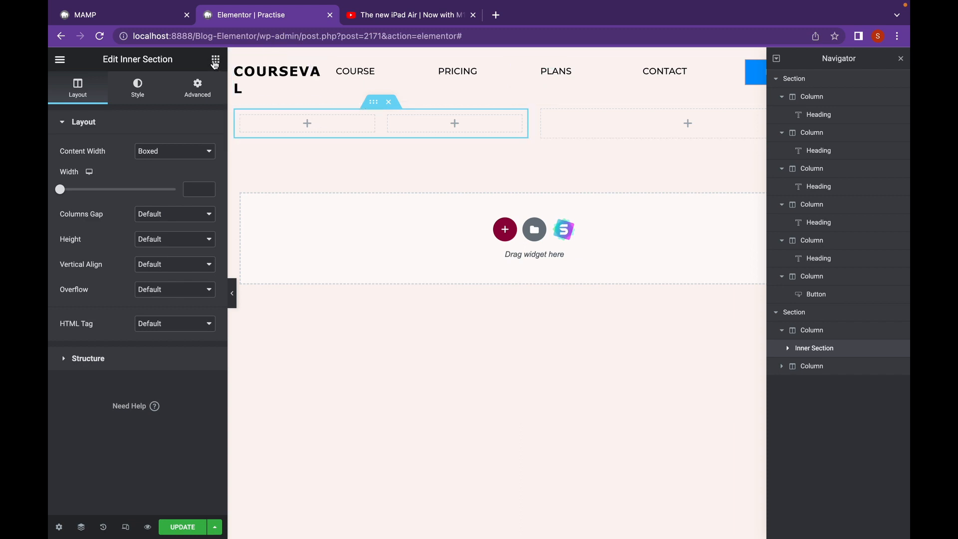
Add a Heading widget to the inner section's first column, titled "nEW", and set its size to Small
left_click(216, 59)
left_click_drag(166, 208, 280, 127)
left_click_drag(172, 163, 56, 164)
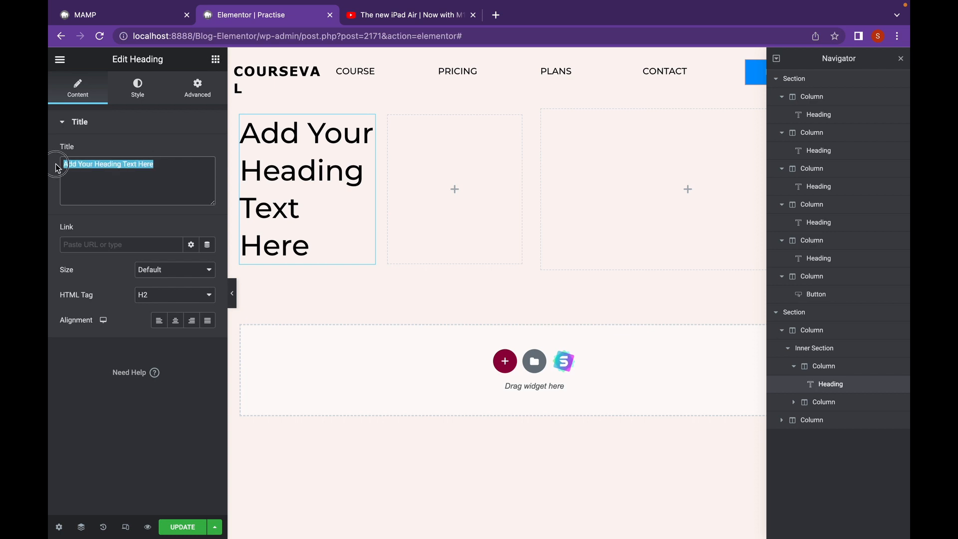
type("new")
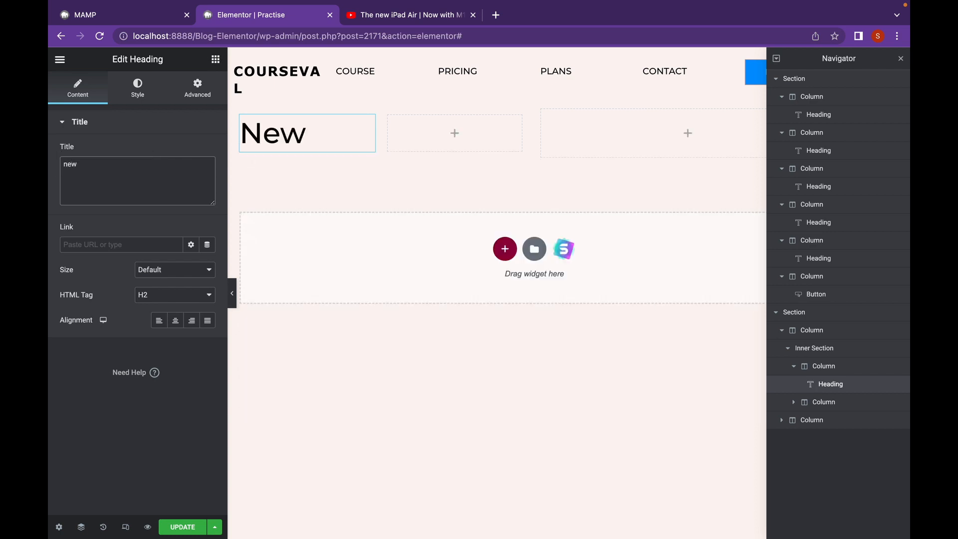
key("BackSpace")
key("BackSpace")
type("EW")
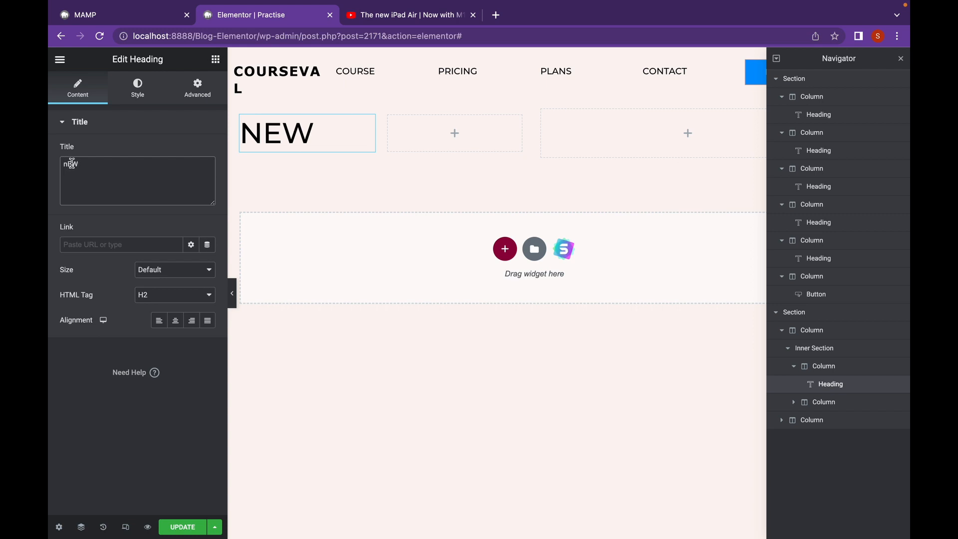
left_click(164, 271)
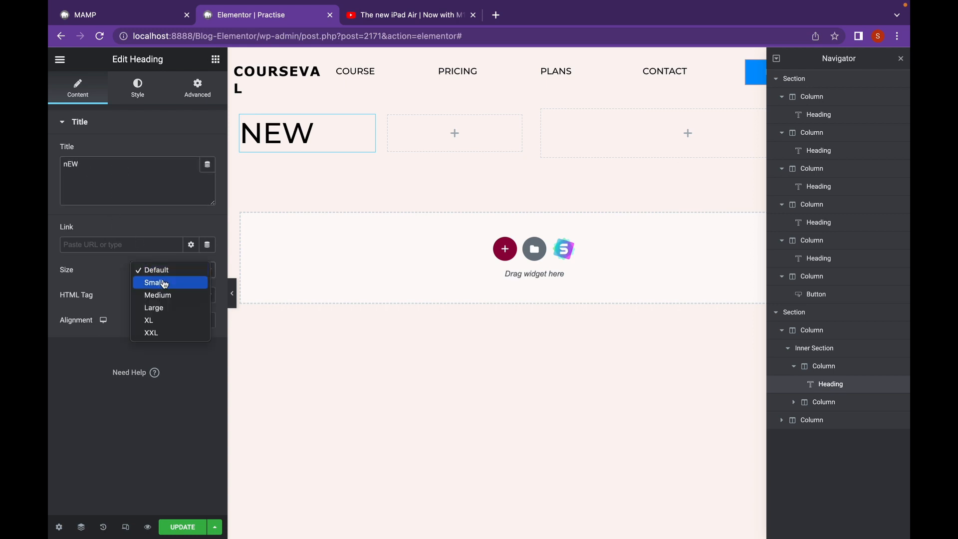
left_click(159, 282)
Open the style settings of the NEW heading
left_click(135, 96)
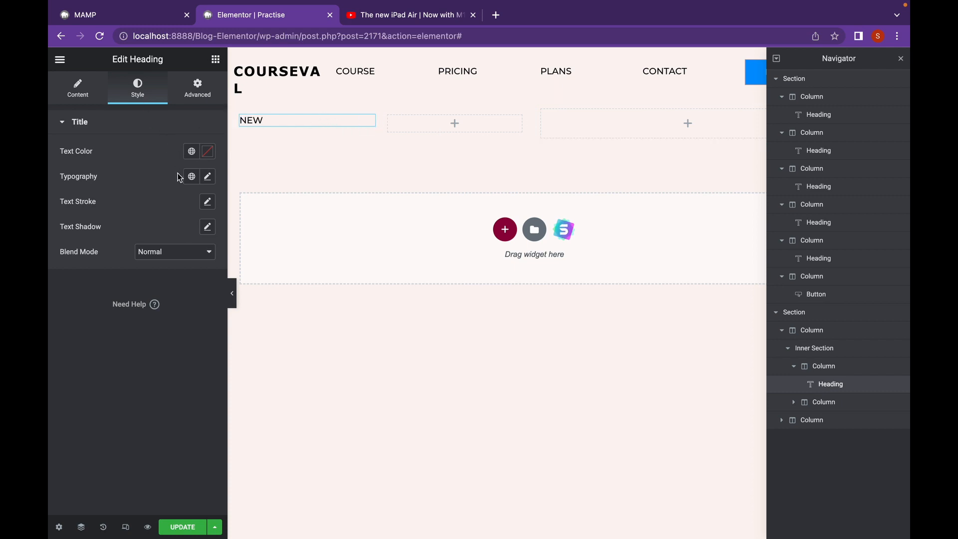
left_click(84, 88)
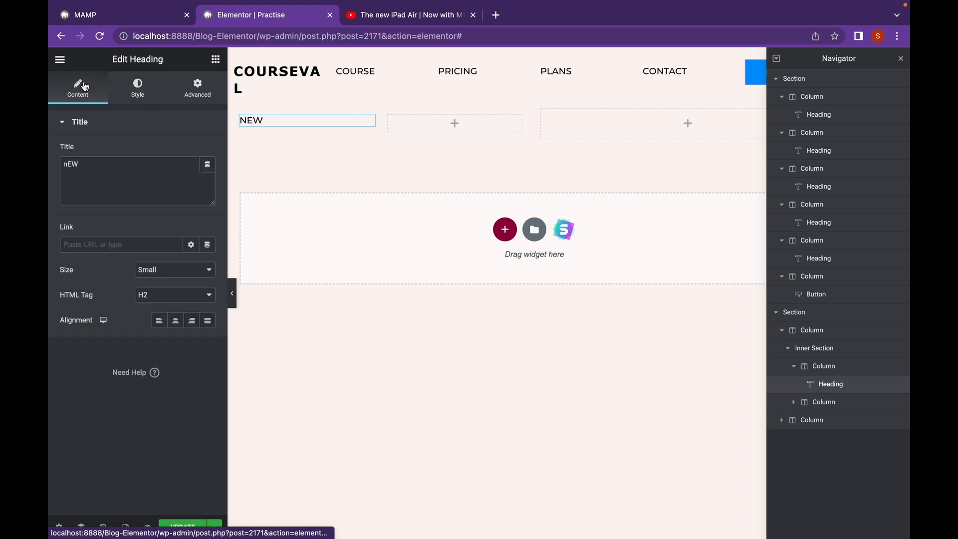
left_click(122, 86)
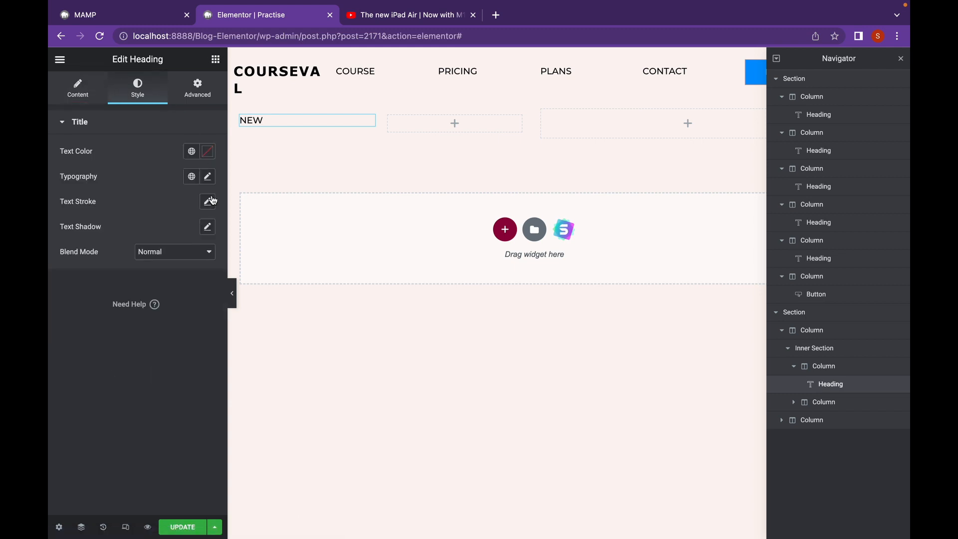
Set the text color of the NEW heading to white, #FFFFFF
left_click(205, 156)
left_click_drag(98, 209, 70, 191)
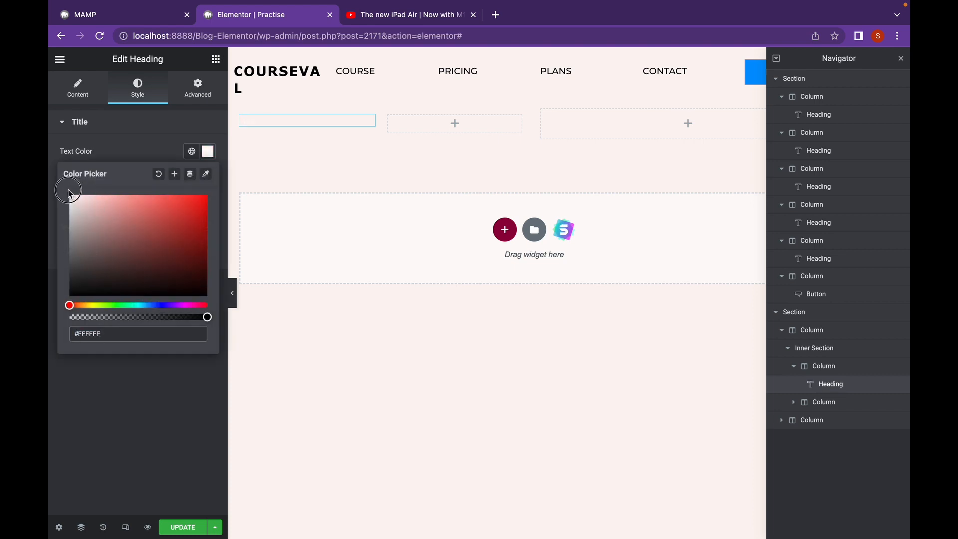
left_click(125, 149)
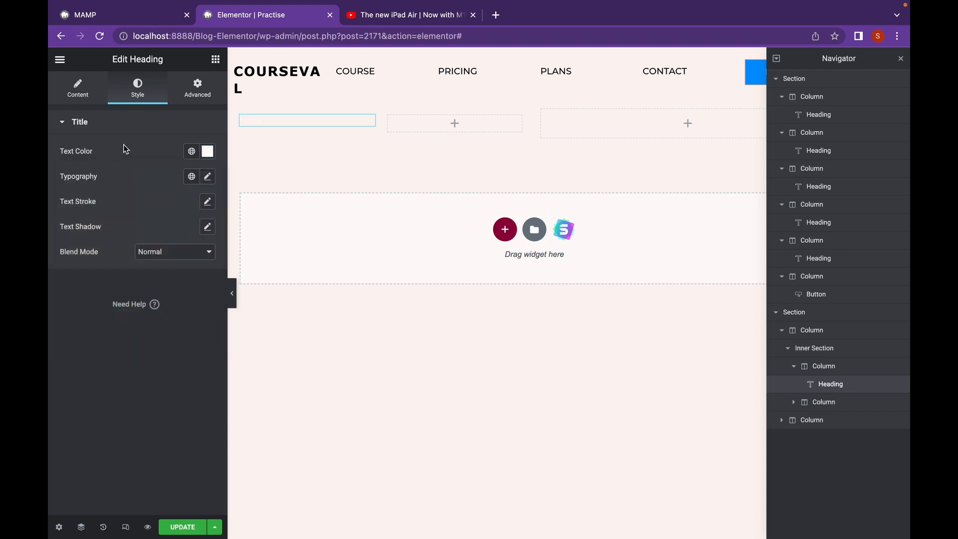
Give the NEW heading a classic background in dark blue, #0531BA
left_click(196, 94)
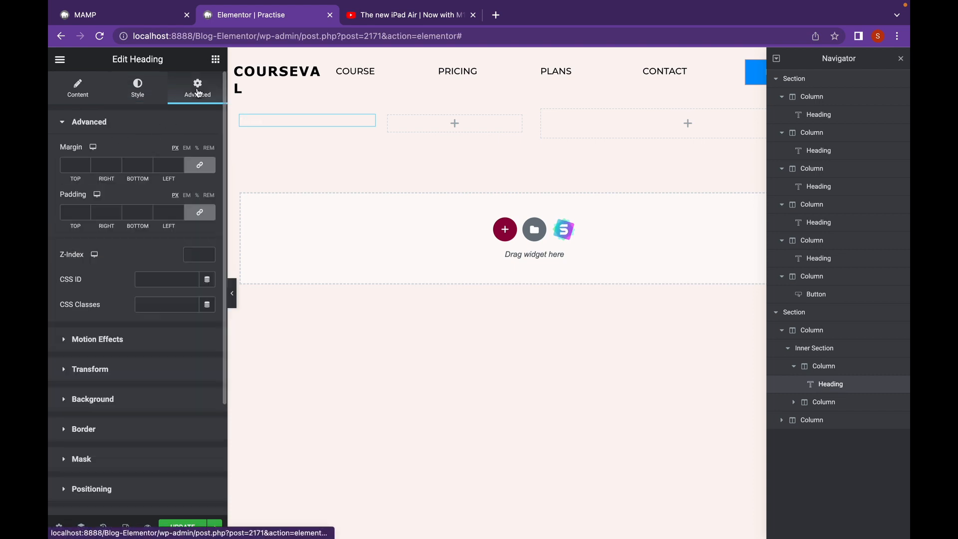
left_click(128, 401)
left_click(208, 291)
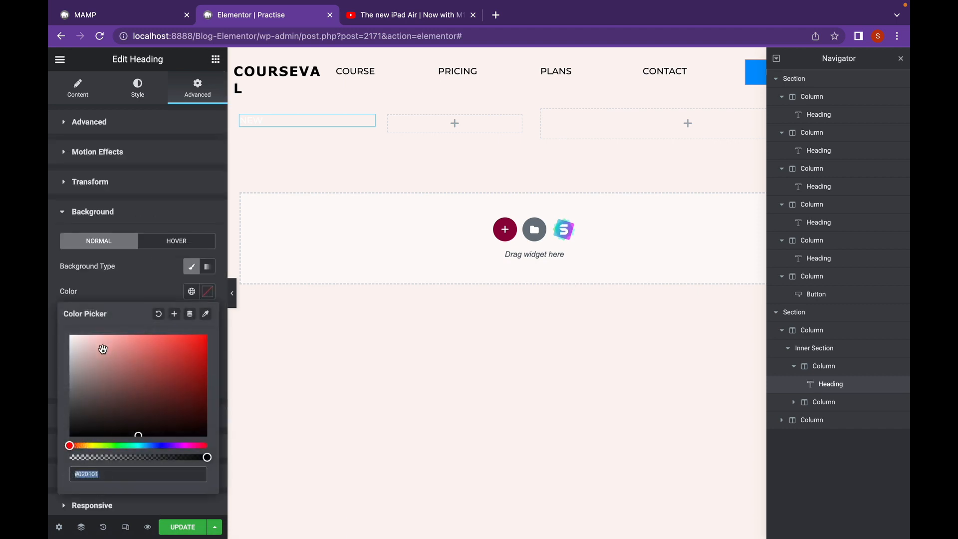
left_click_drag(132, 445, 156, 445)
left_click_drag(145, 387, 204, 364)
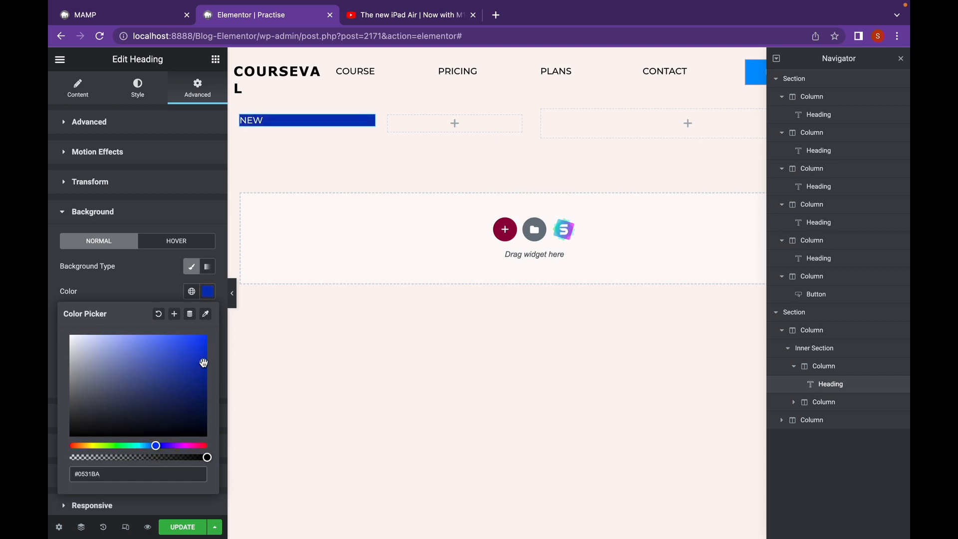
Narrow the column holding the NEW heading to slightly wider than its text and center-align the heading
left_click_drag(381, 122, 282, 124)
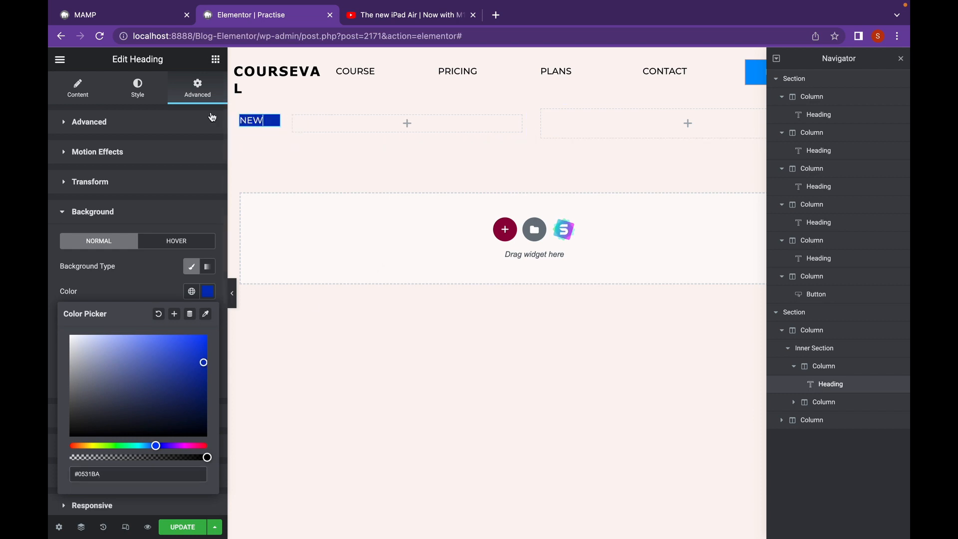
left_click(77, 88)
left_click(176, 322)
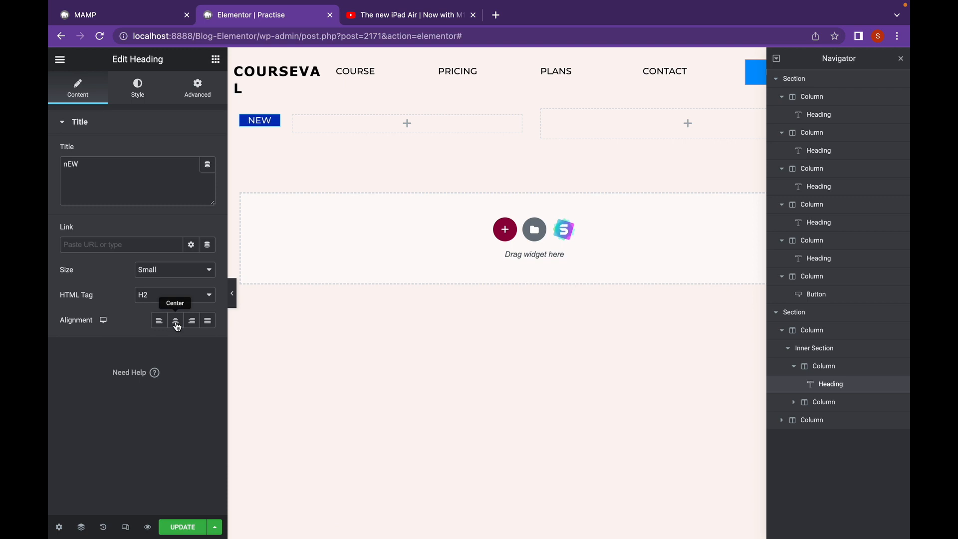
Round the NEW heading's corners with a border radius of 20 px on all sides
left_click(195, 88)
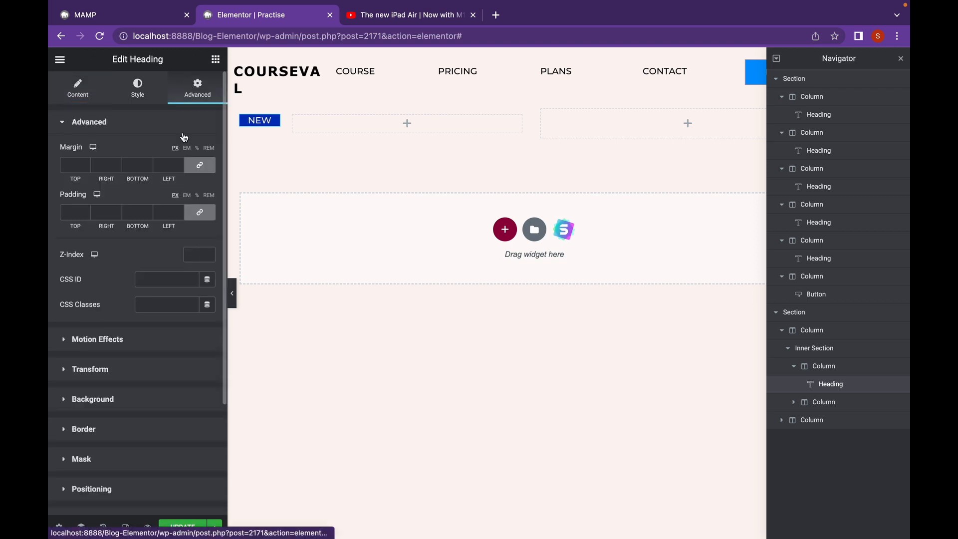
left_click(110, 405)
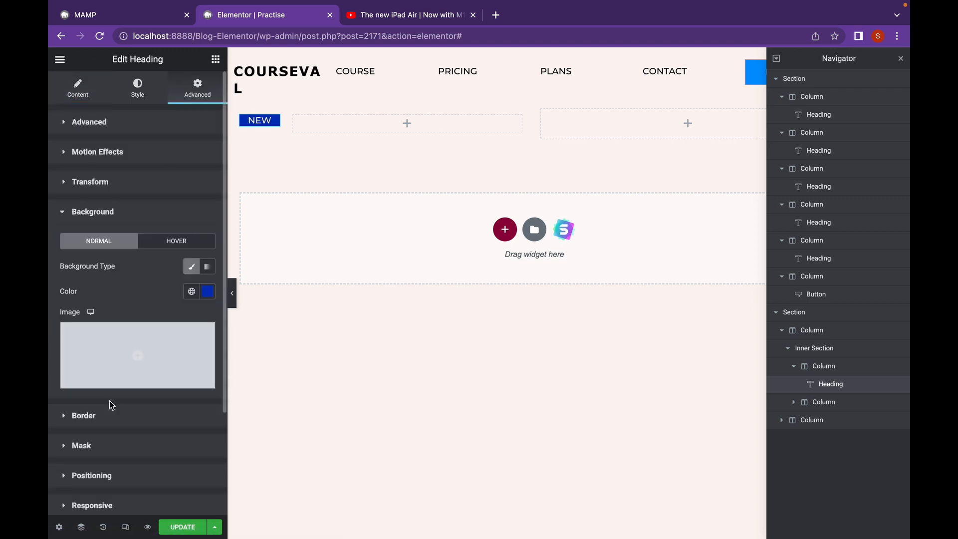
left_click(110, 427)
left_click(70, 334)
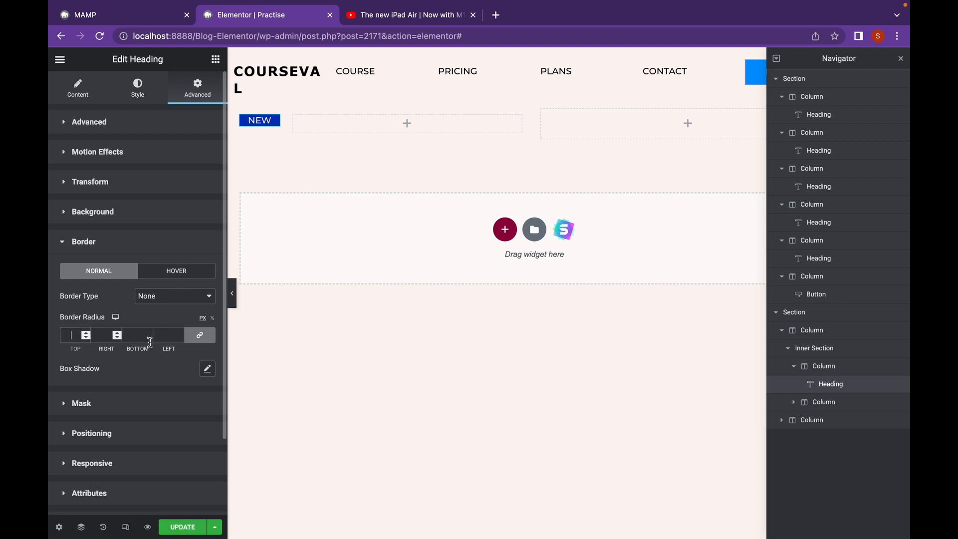
type("20")
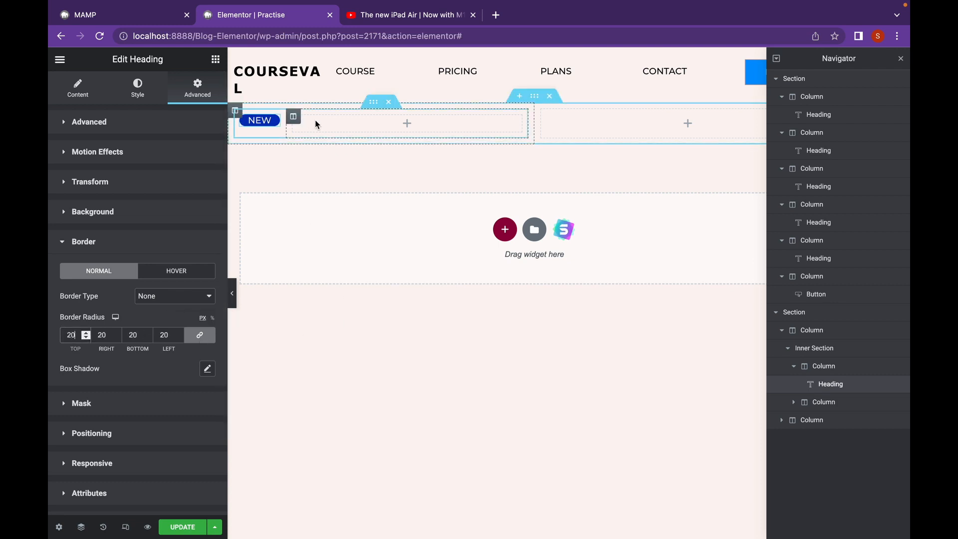
Add a heading to the inner section's second column with the title "KICK START YOUR CAREER IN DIGITAL MARKETING"
left_click(216, 60)
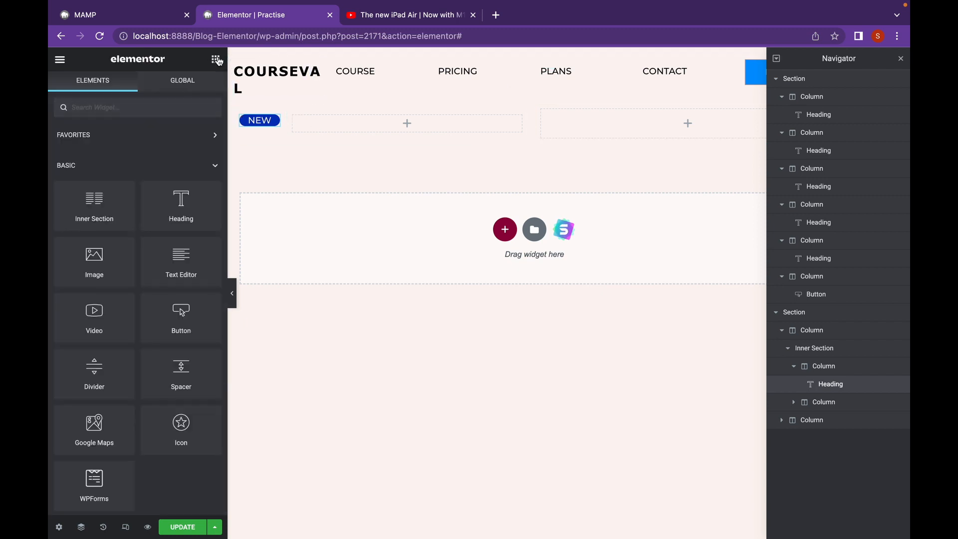
left_click_drag(181, 205, 385, 123)
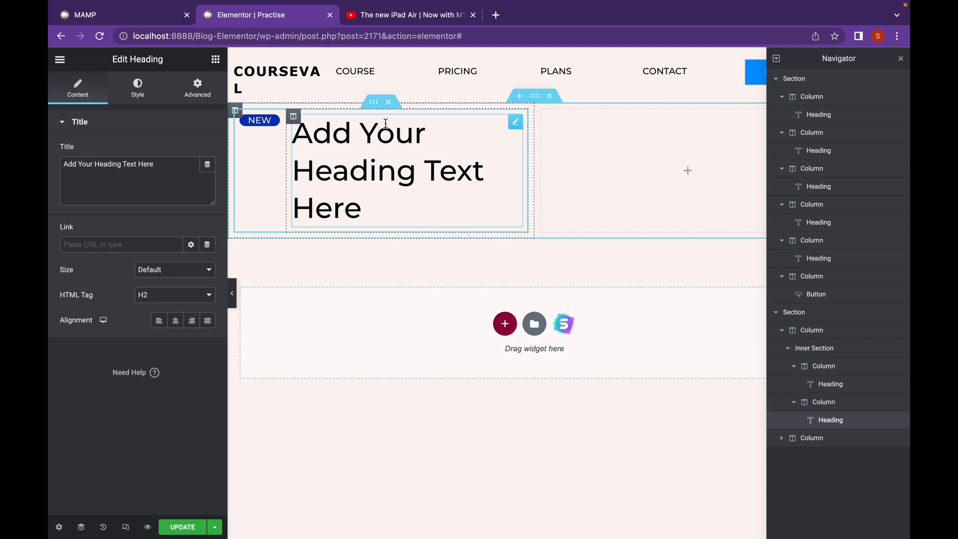
left_click_drag(154, 165, 52, 171)
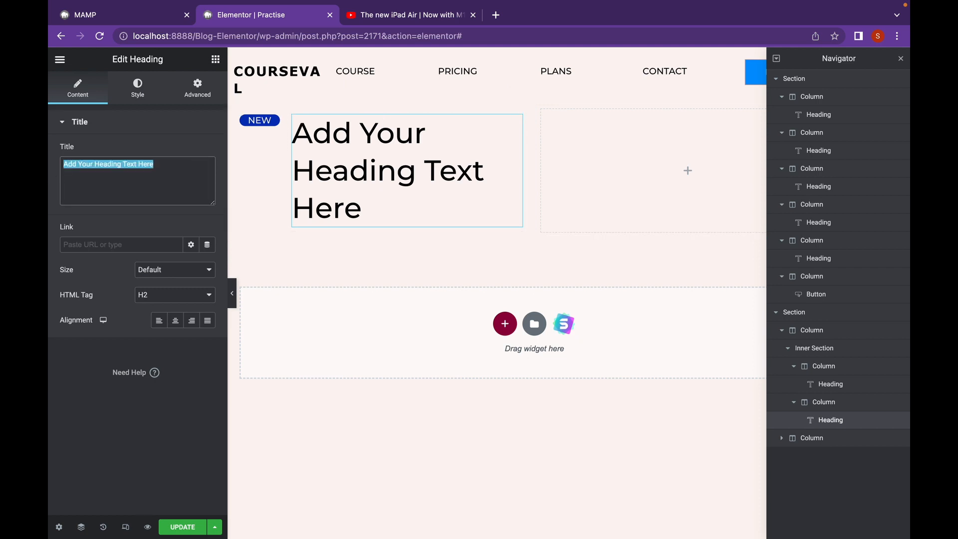
type("KICK START YOU")
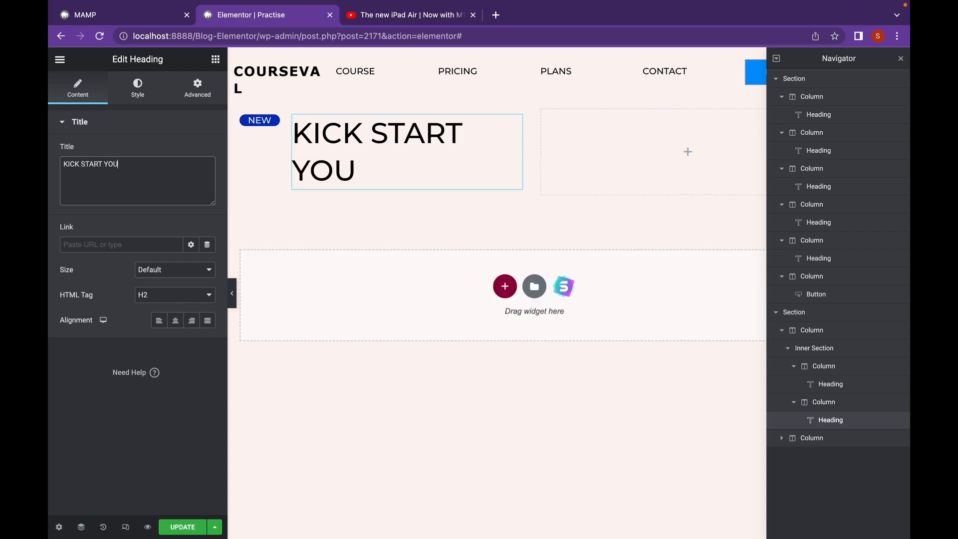
type("R CAREER IN ")
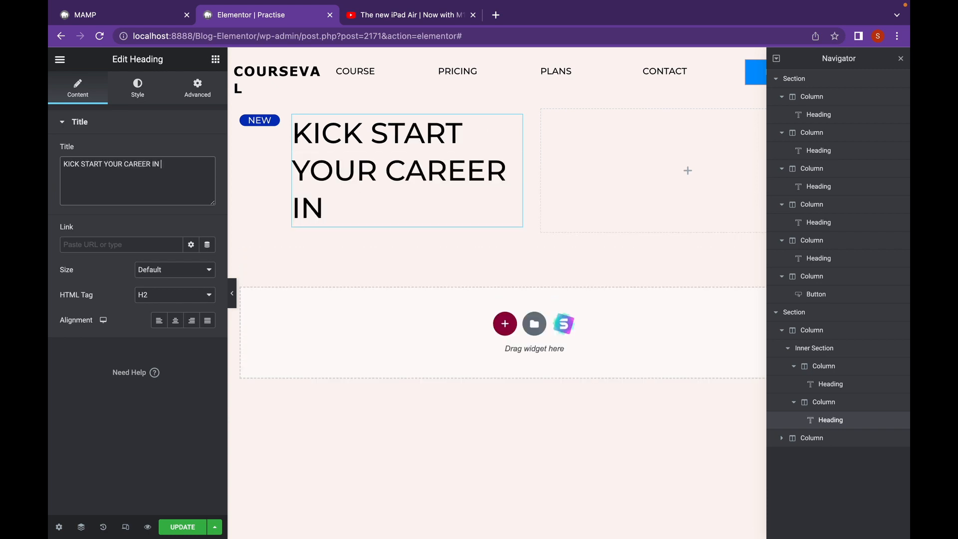
type("DIGITAL MARKETIN")
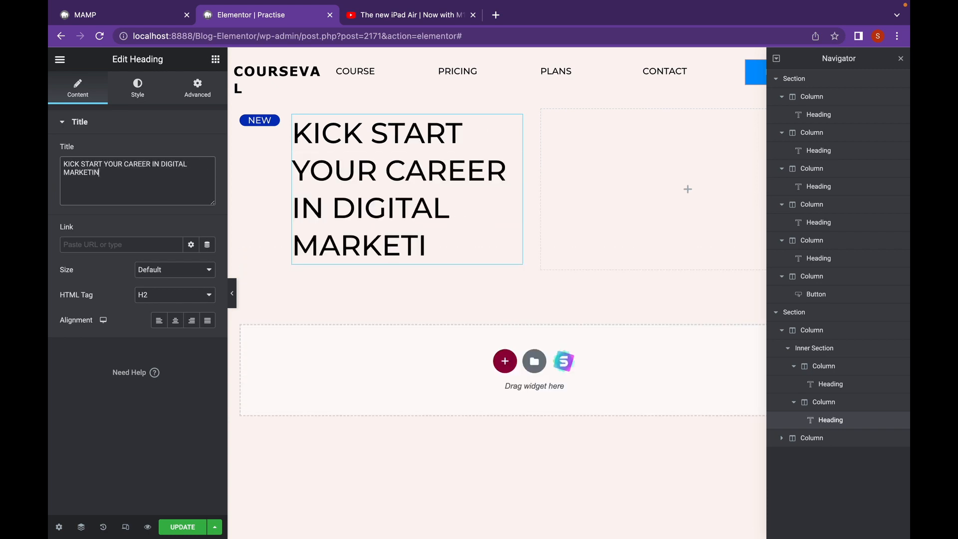
type("G")
Set the career heading's HTML tag to H5 and its size to Small
left_click(158, 294)
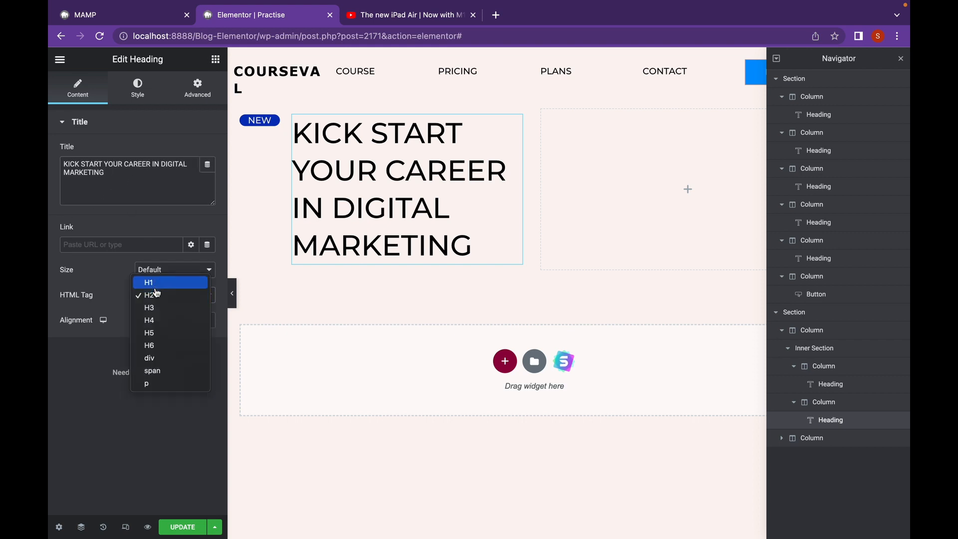
left_click(152, 333)
left_click(182, 276)
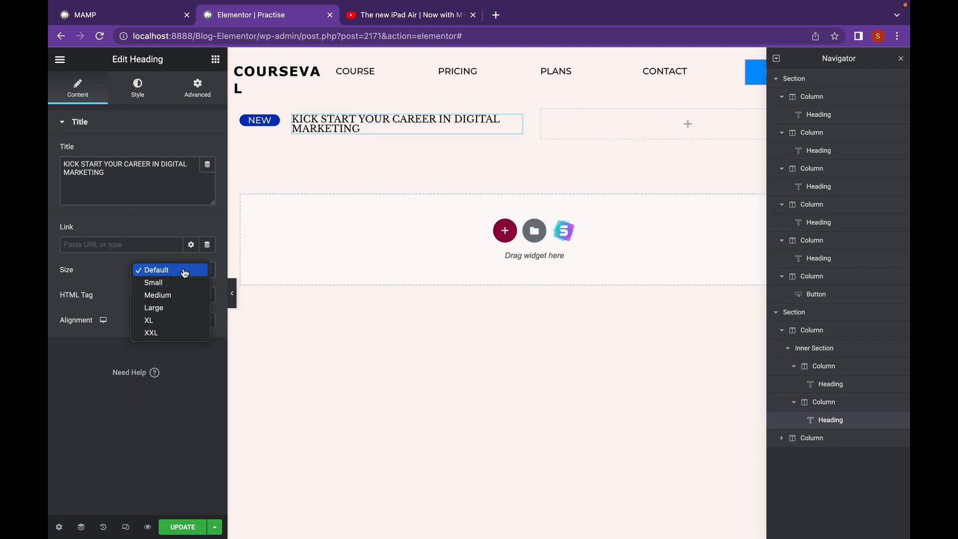
left_click(183, 280)
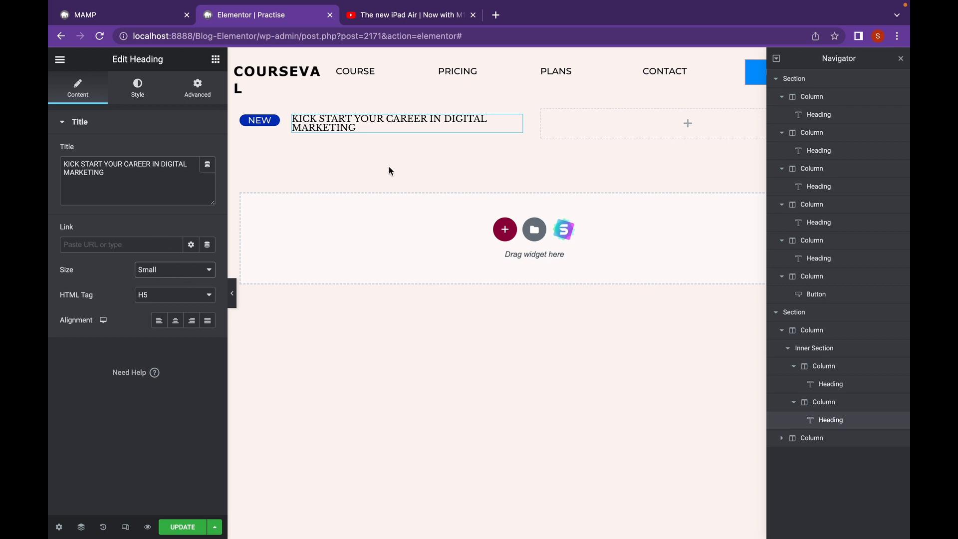
Set the career heading's typography size to 13 px so it fits on one line
left_click(126, 82)
left_click(208, 177)
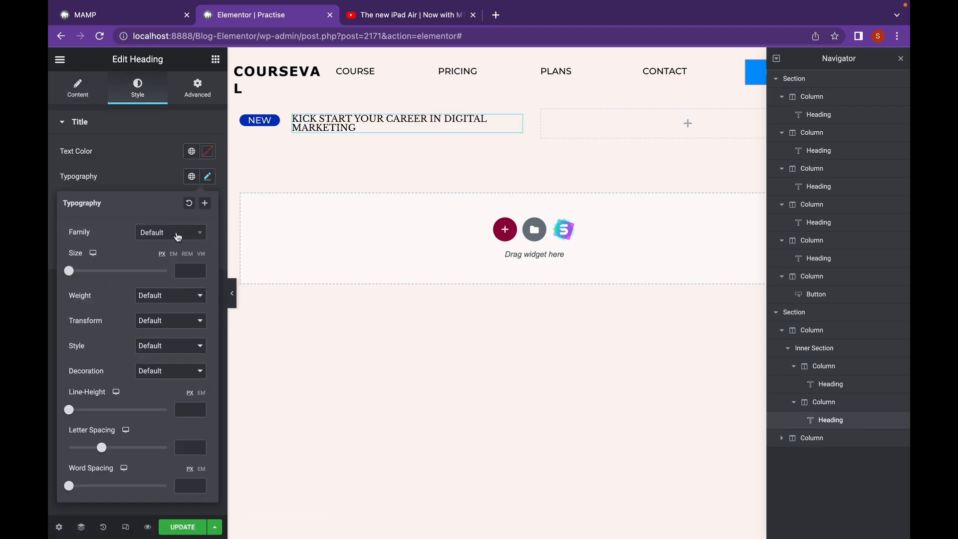
left_click_drag(69, 271, 75, 272)
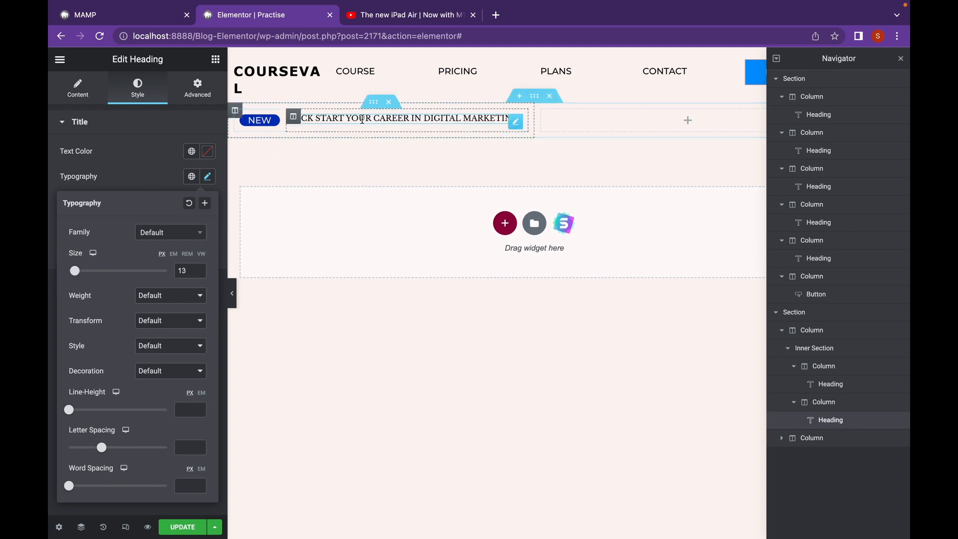
Try a 20 px margin on all sides of the career heading and clear it
left_click(187, 98)
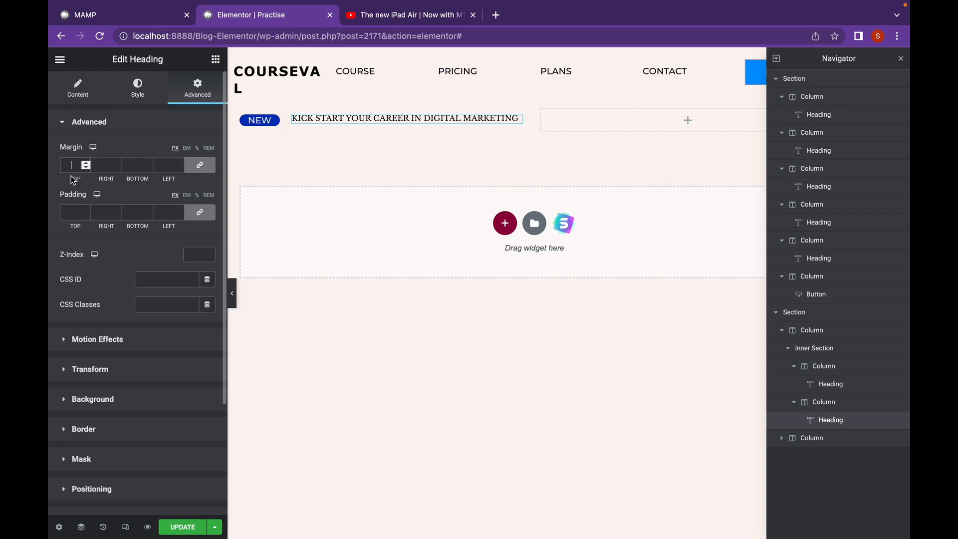
type("20")
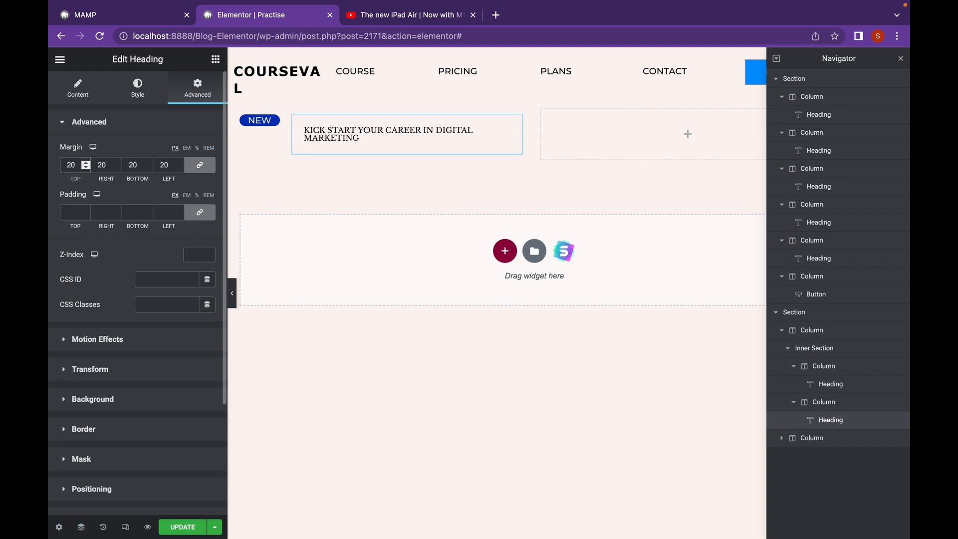
key("BackSpace")
key("BackSpace")
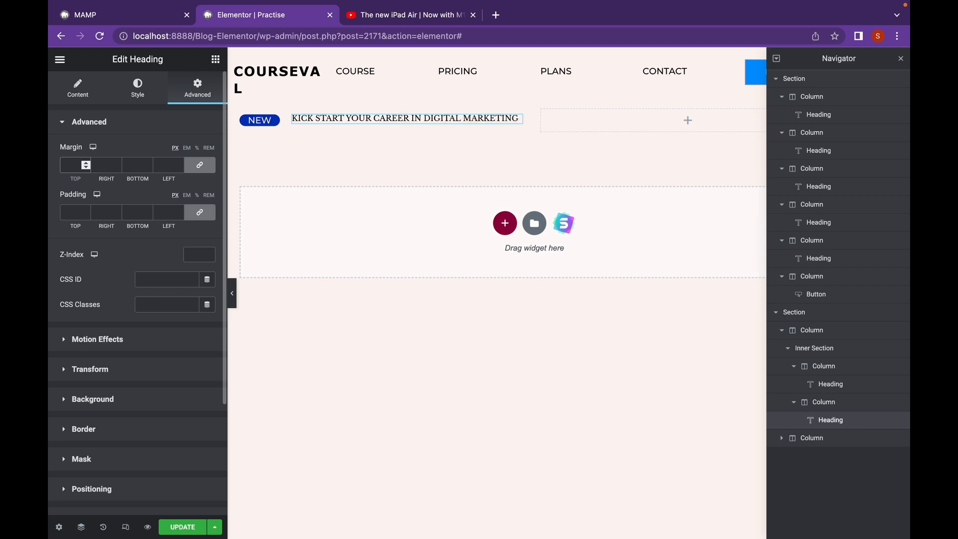
Unlink the career heading's margin values and set only its top margin to 3 px
left_click(204, 165)
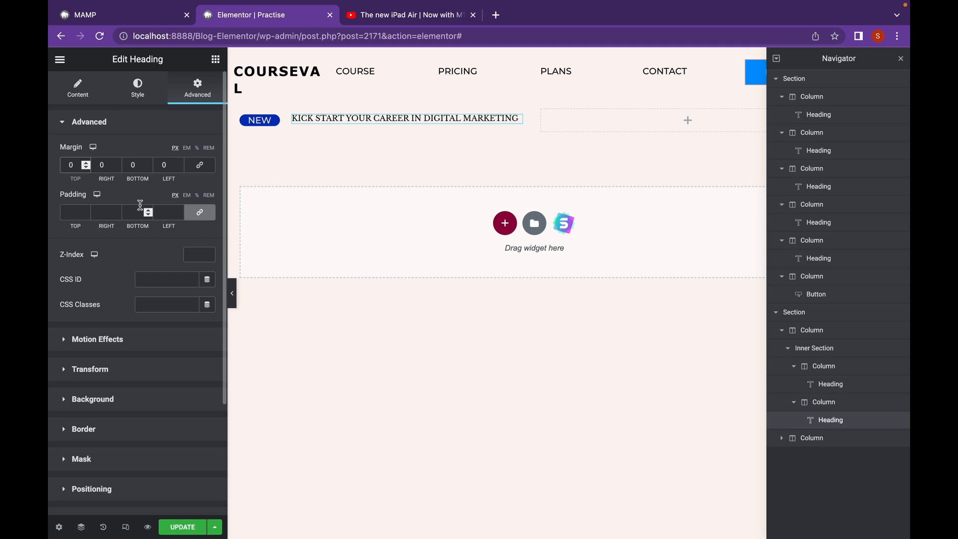
type("2")
key("BackSpace")
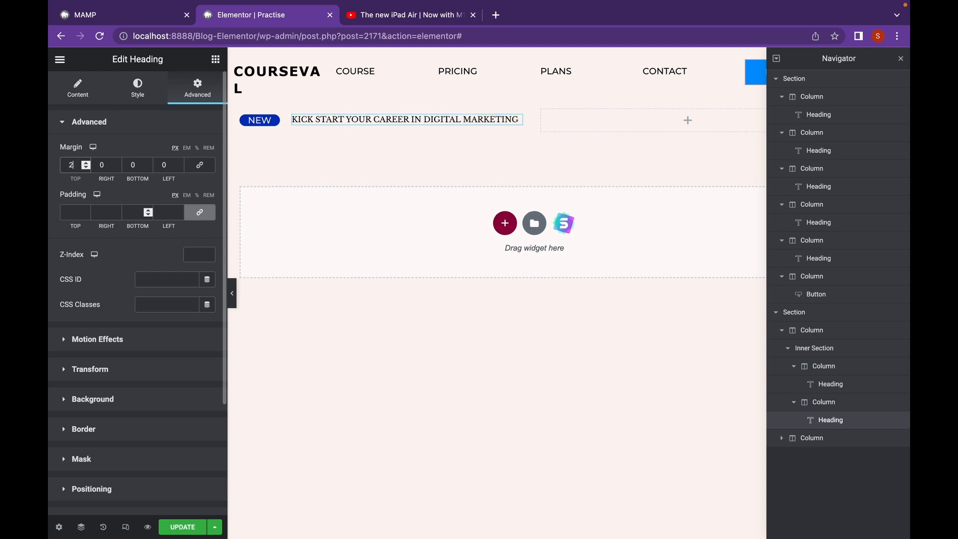
key("BackSpace")
type("3")
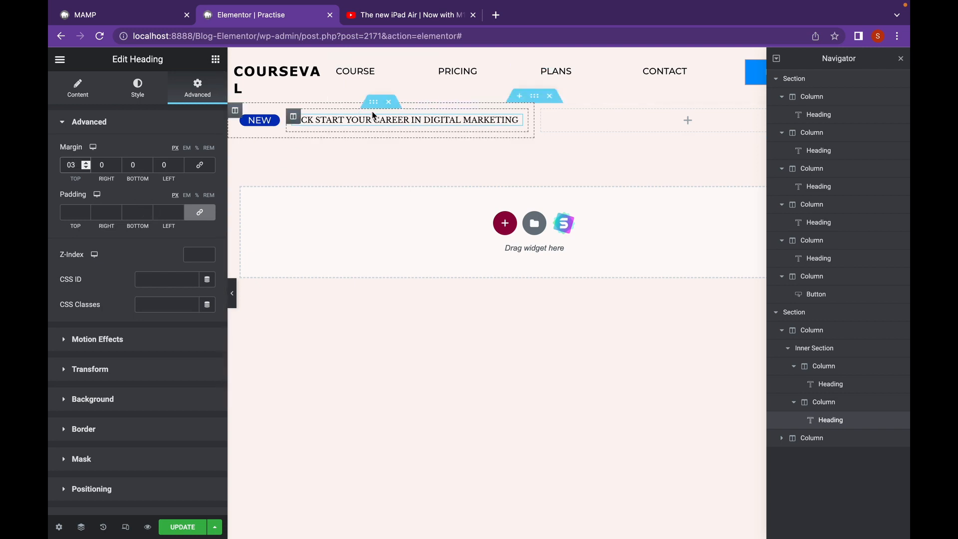
Give the inner section around both headings a classic background in light grey, #CCCCCC
left_click(235, 110)
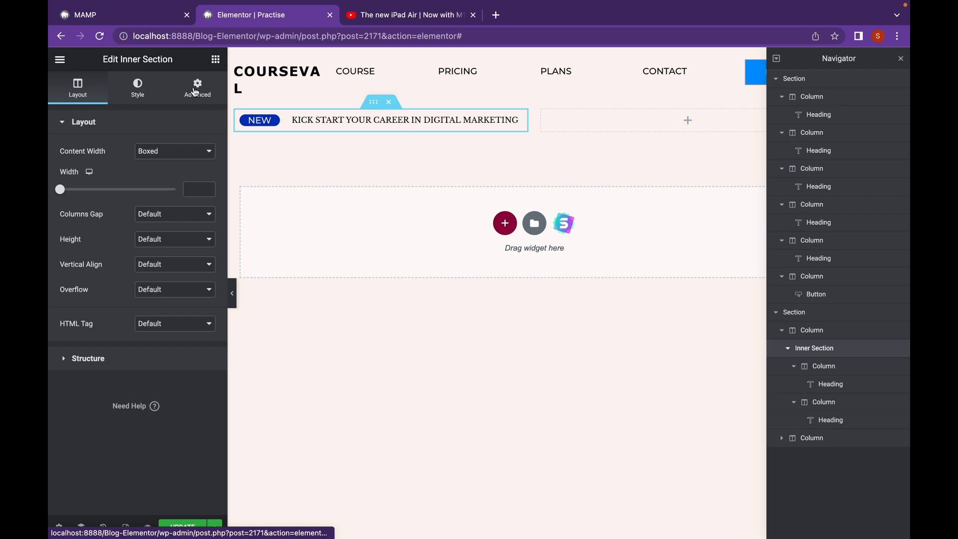
left_click(137, 92)
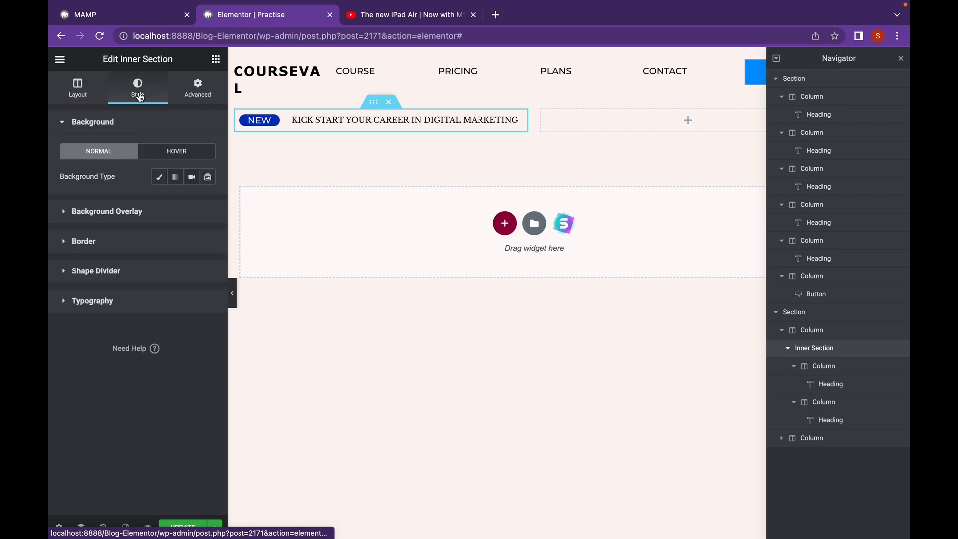
left_click(156, 178)
left_click_drag(95, 275, 67, 266)
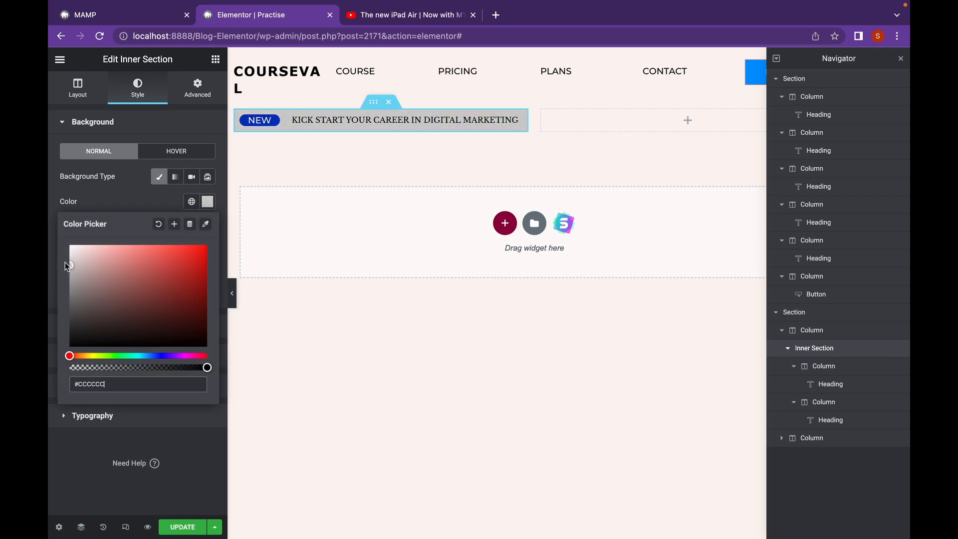
left_click(121, 187)
Set the inner section's border radius to 20 px on all sides and briefly preview the page without the editing panels
left_click(107, 357)
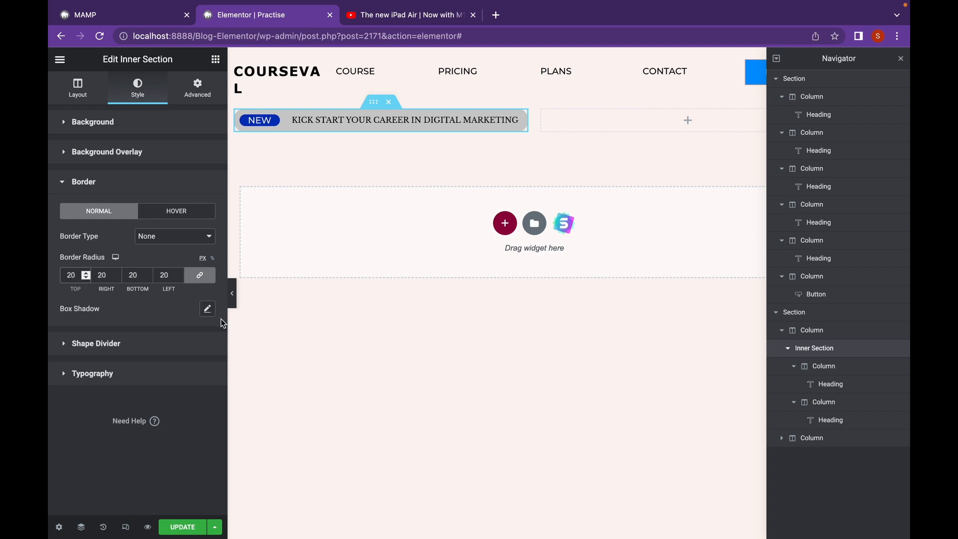
left_click(234, 298)
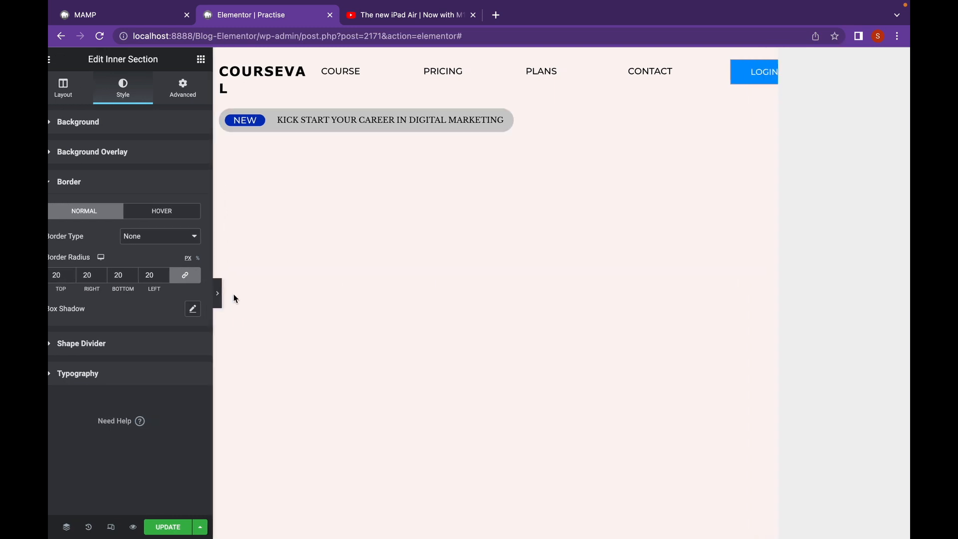
left_click(51, 309)
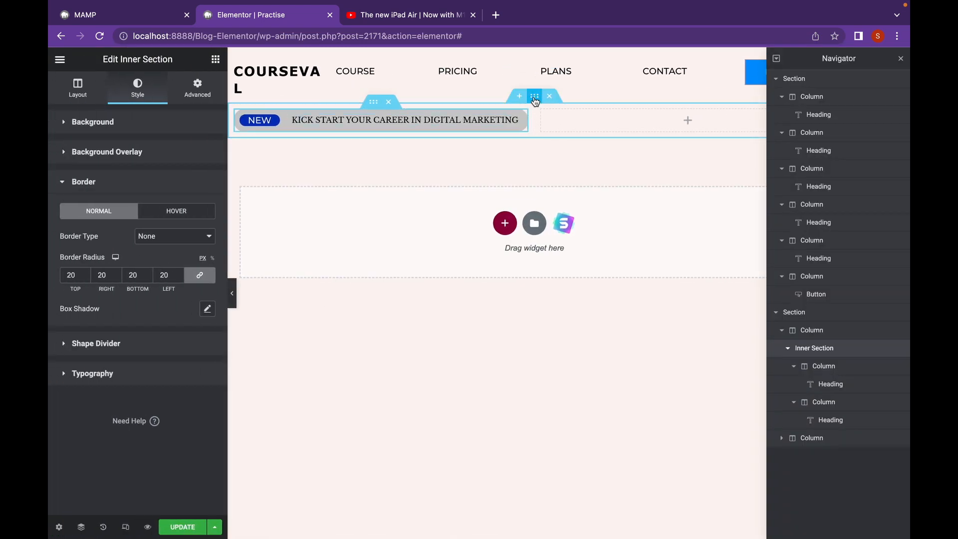
Add a spacer above the NEW badge's inner section and set its space to 84 px
left_click(214, 60)
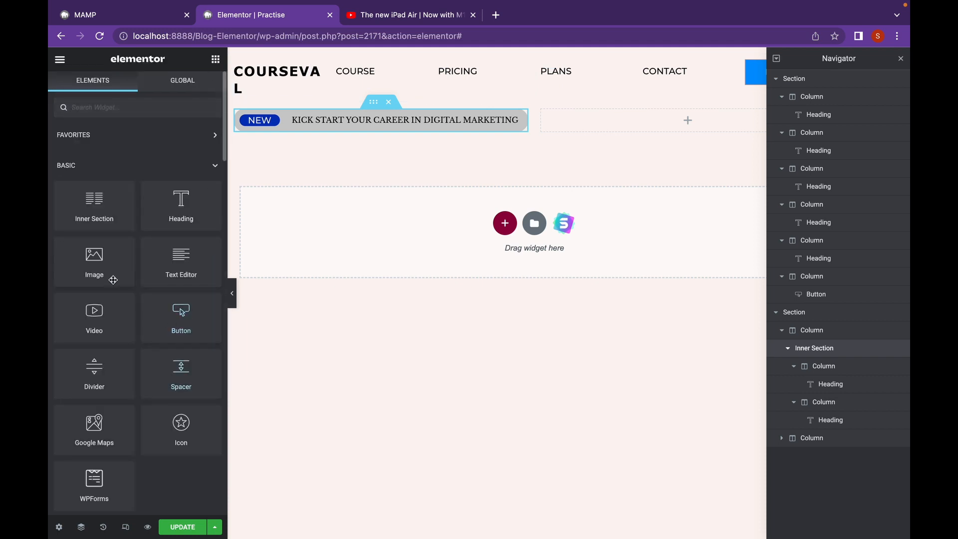
scroll(130, 318, "down", 1)
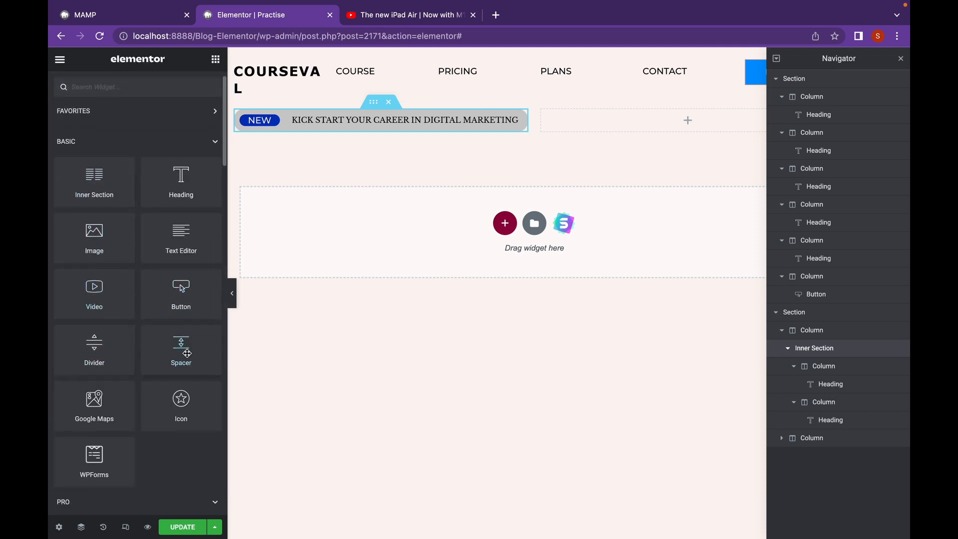
left_click_drag(182, 352, 410, 115)
left_click_drag(72, 168, 78, 170)
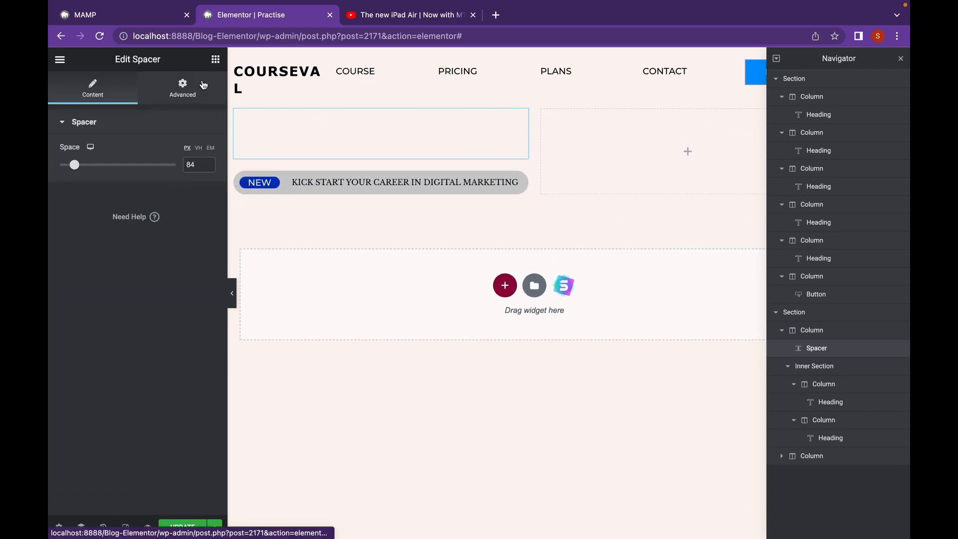
Add a heading below the badge's inner section with the title "DIGITAL MARKETING" and the size Large
left_click(216, 61)
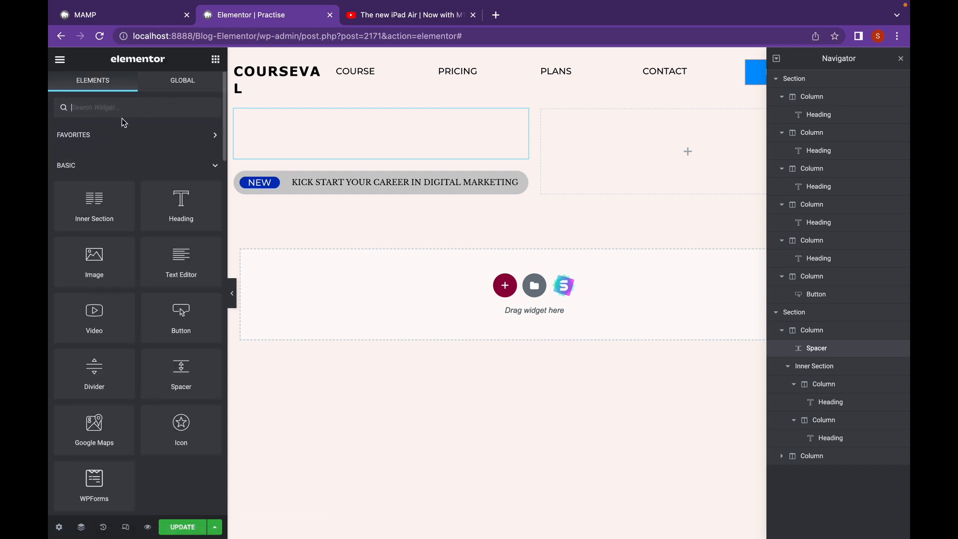
left_click_drag(180, 208, 310, 194)
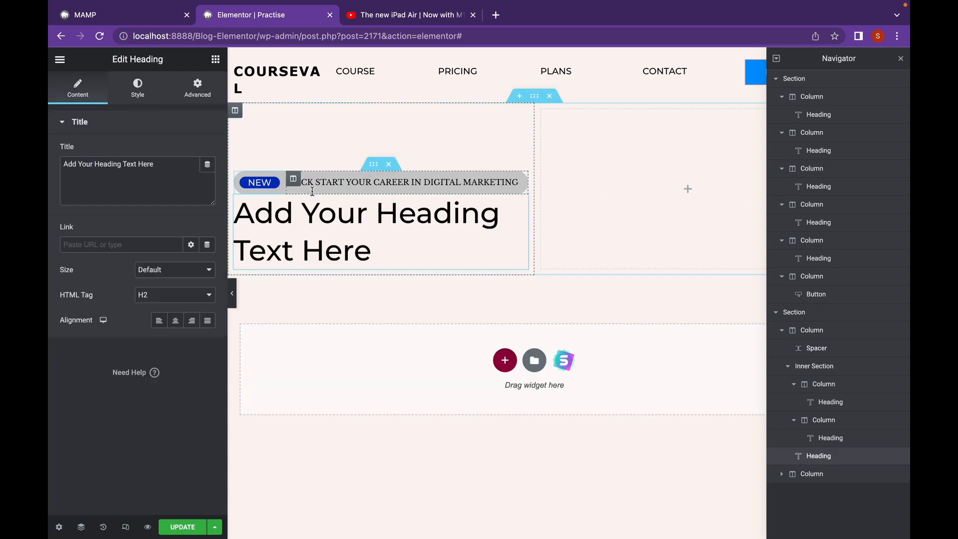
left_click_drag(158, 164, 53, 161)
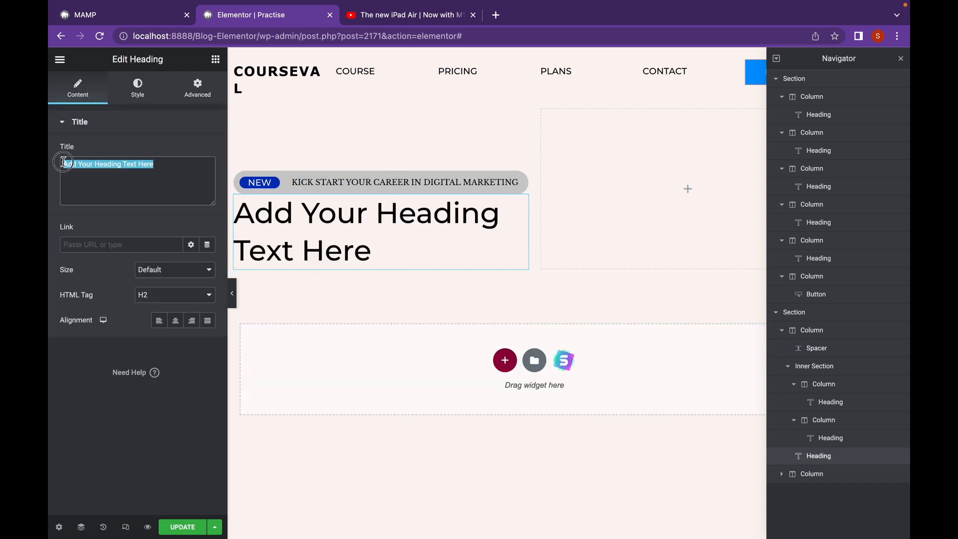
type("DIGITAL MARKETING")
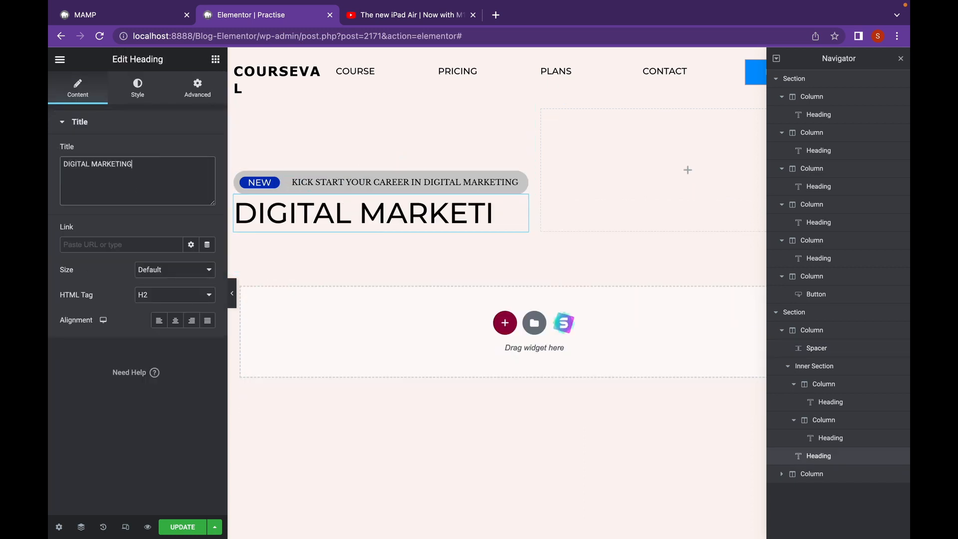
left_click(162, 272)
left_click(174, 306)
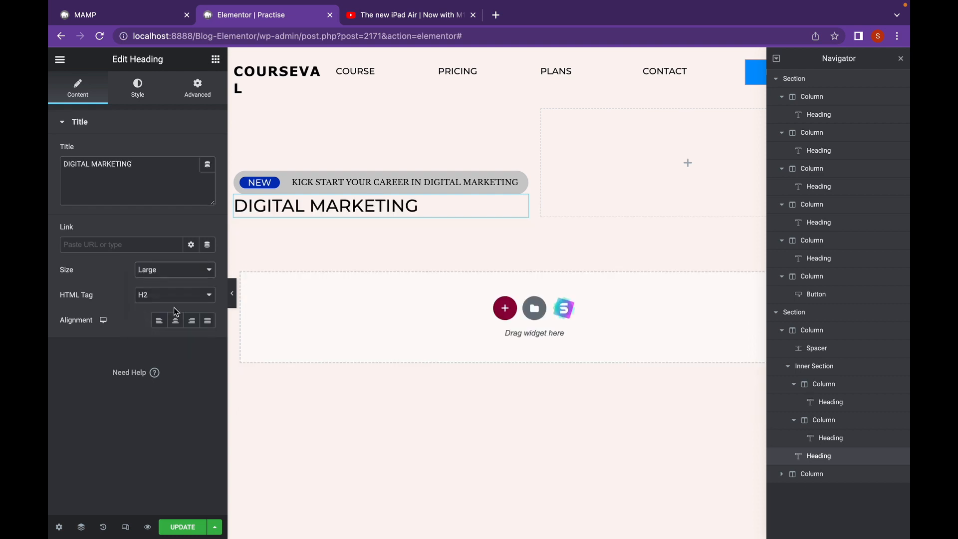
Set the DIGITAL MARKETING heading's font size to 92 px and widen the column that holds it
left_click(137, 89)
left_click(207, 176)
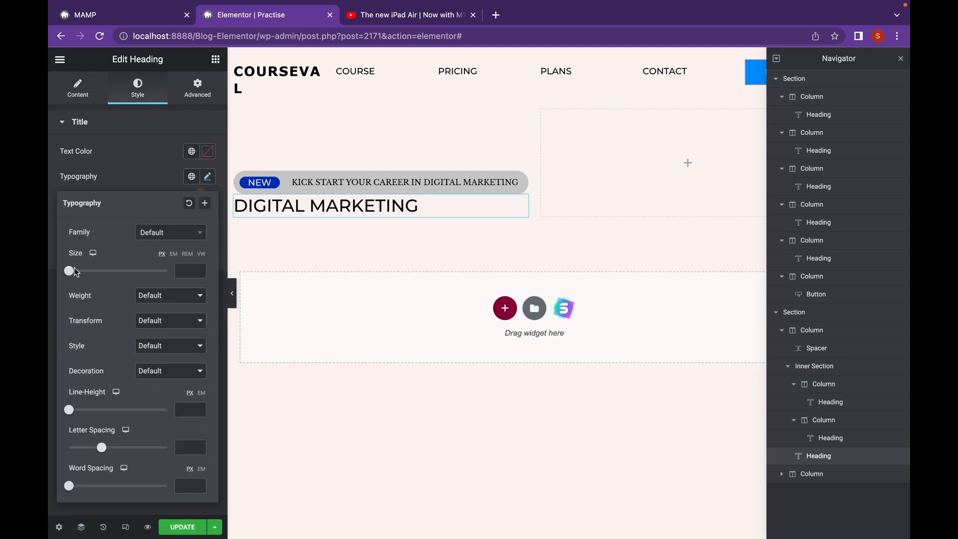
left_click_drag(74, 272, 124, 279)
left_click_drag(536, 296, 594, 302)
Change the DIGITAL MARKETING heading's font family to Arial and its weight to 800
left_click(170, 158)
left_click(208, 177)
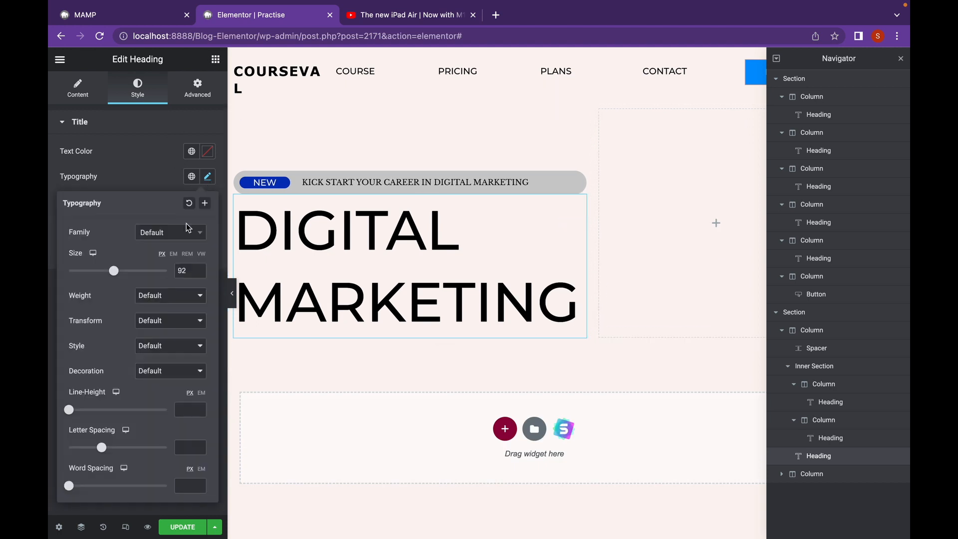
left_click(187, 239)
left_click(153, 294)
left_click(170, 295)
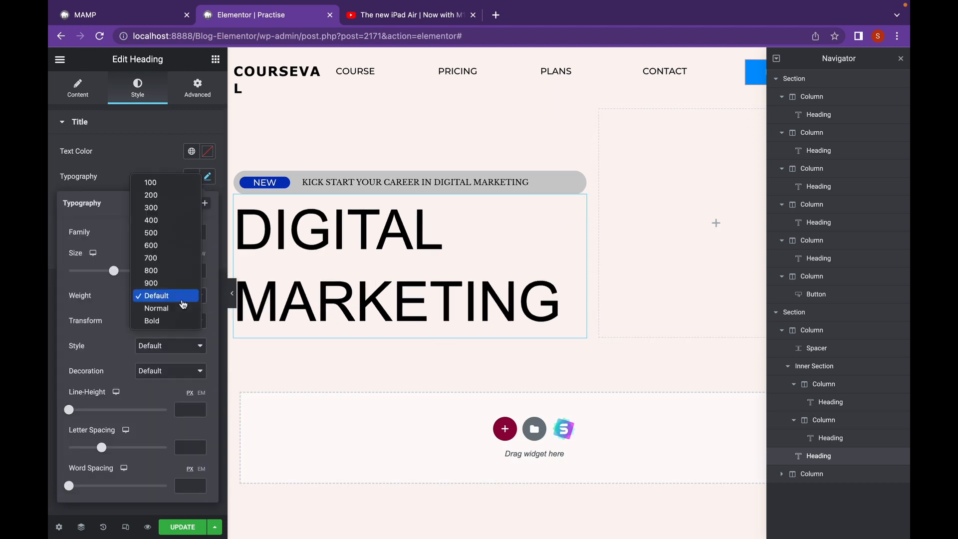
left_click(162, 271)
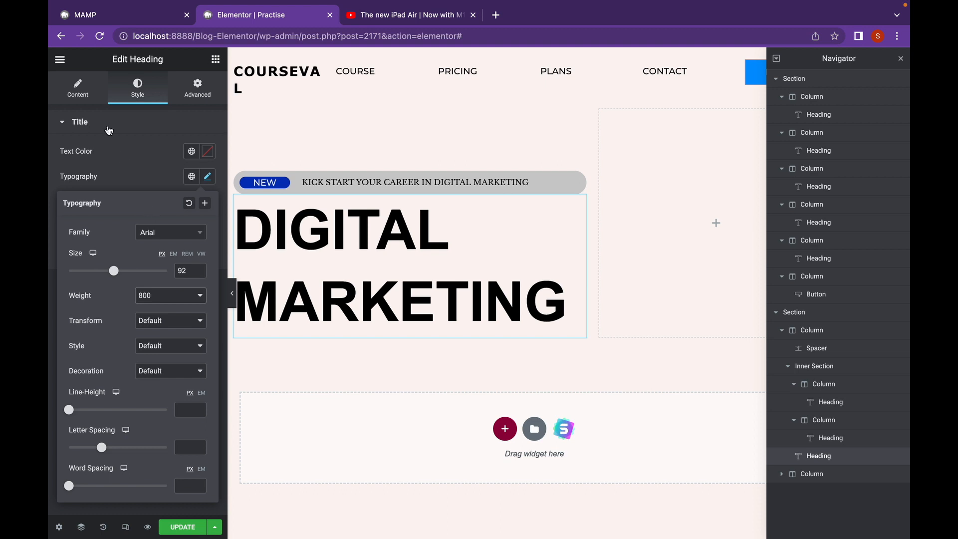
Choose the Capitalize text transform for the large heading and rewrite its title as "Digital Marketing"
left_click(163, 325)
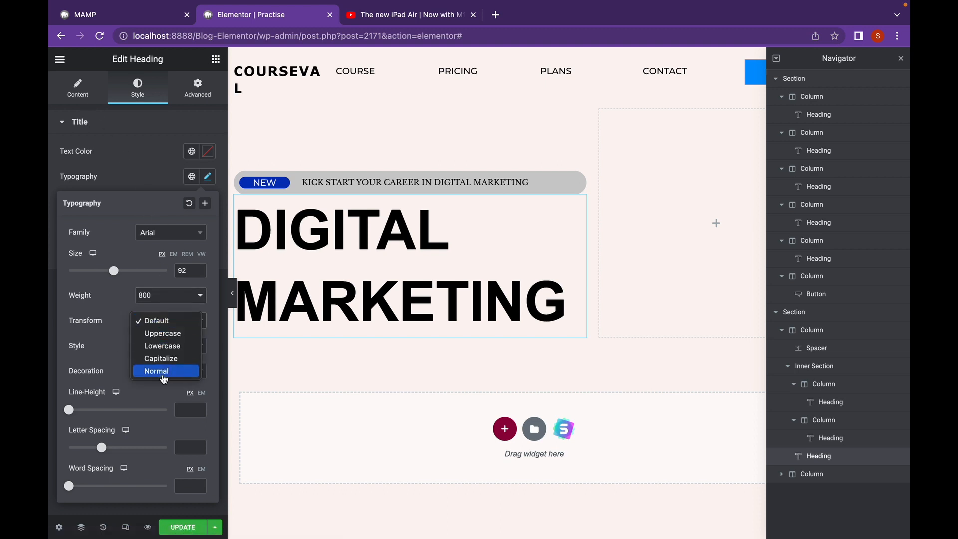
left_click(159, 357)
left_click(78, 89)
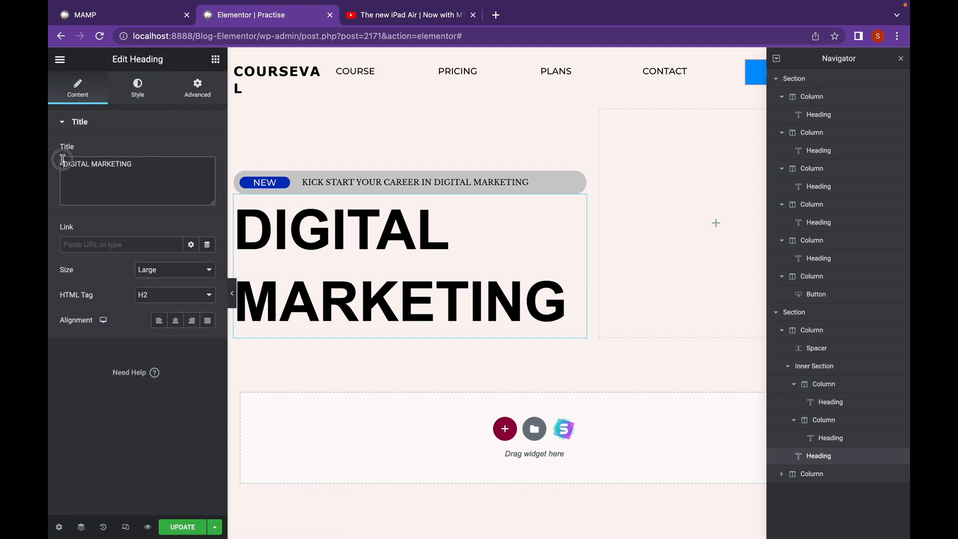
left_click_drag(62, 162, 163, 160)
type("Digi")
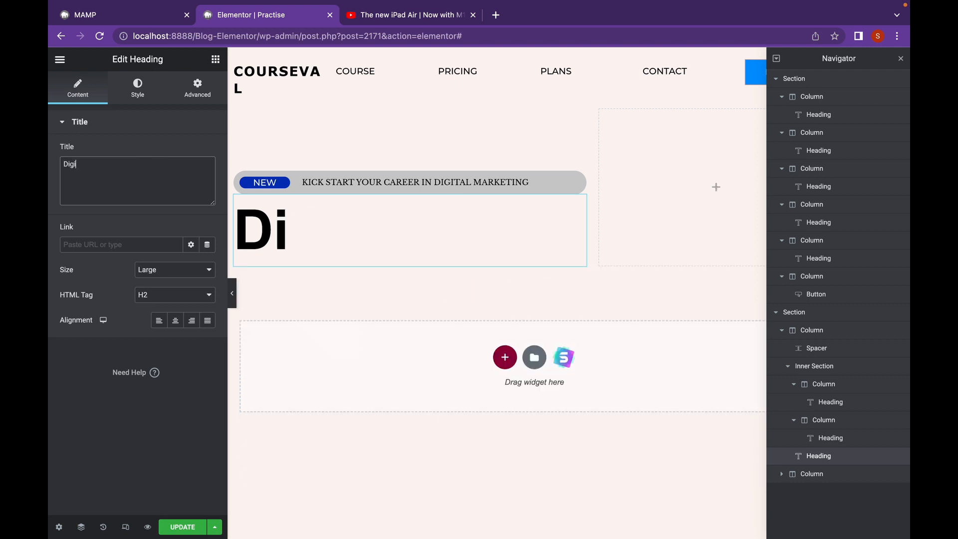
type("tal Marketing")
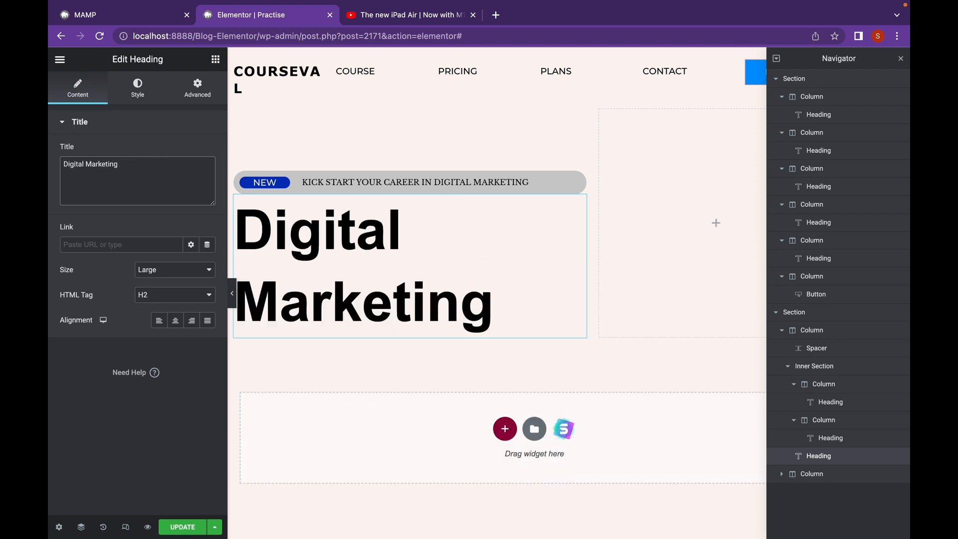
Enlarge the Digital Marketing heading's font so its second word nearly fills the column width
left_click(135, 97)
left_click(207, 176)
left_click_drag(122, 272, 347, 378)
Add a text block below the heading reading "Solution for you to gain more knowledge, easy and flexible way to learn as many subjects as you can"
left_click(216, 60)
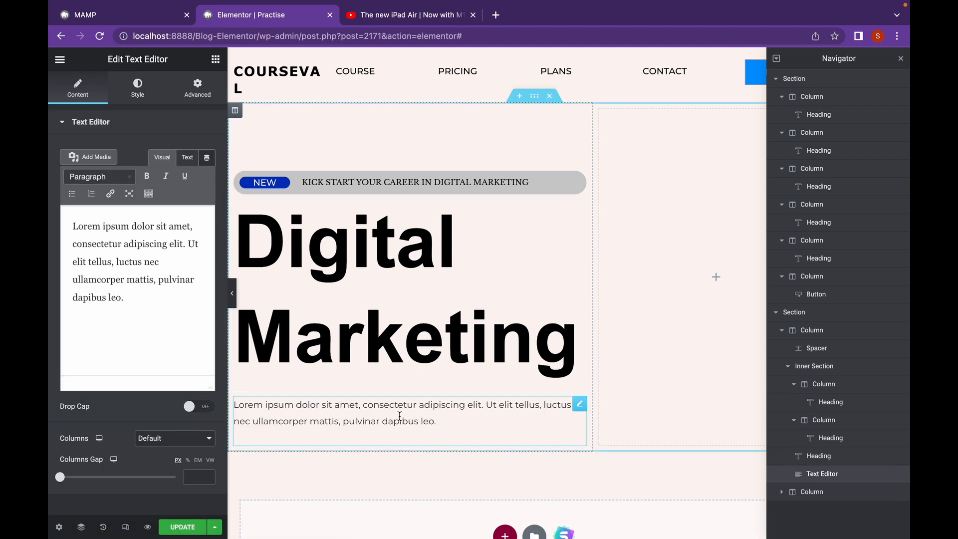
left_click_drag(125, 297, 73, 226)
type("Solution for you to gain more knowledge, easy and flexible way to learn as m")
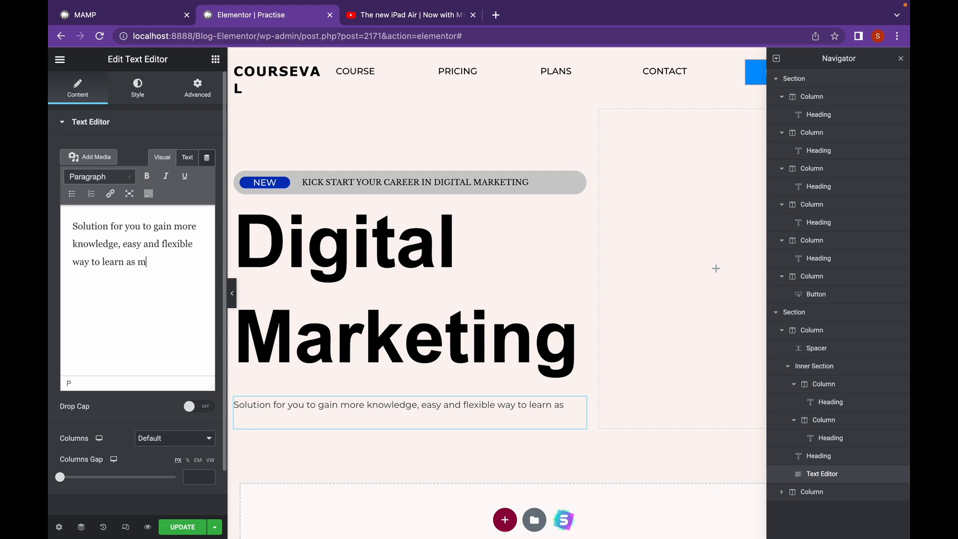
type("any subjects as you can")
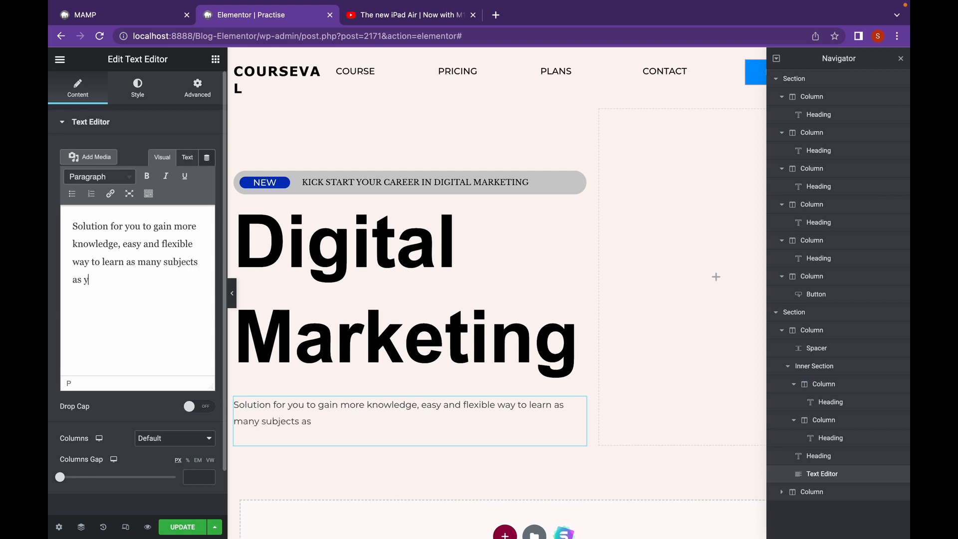
Add a two-column inner section directly below the "Solution for you" paragraph
left_click(216, 59)
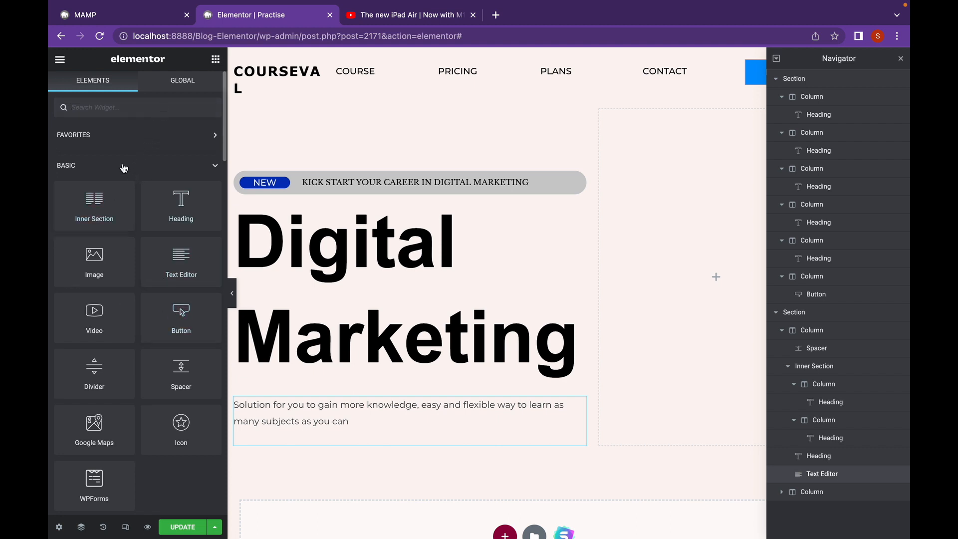
left_click_drag(98, 201, 347, 446)
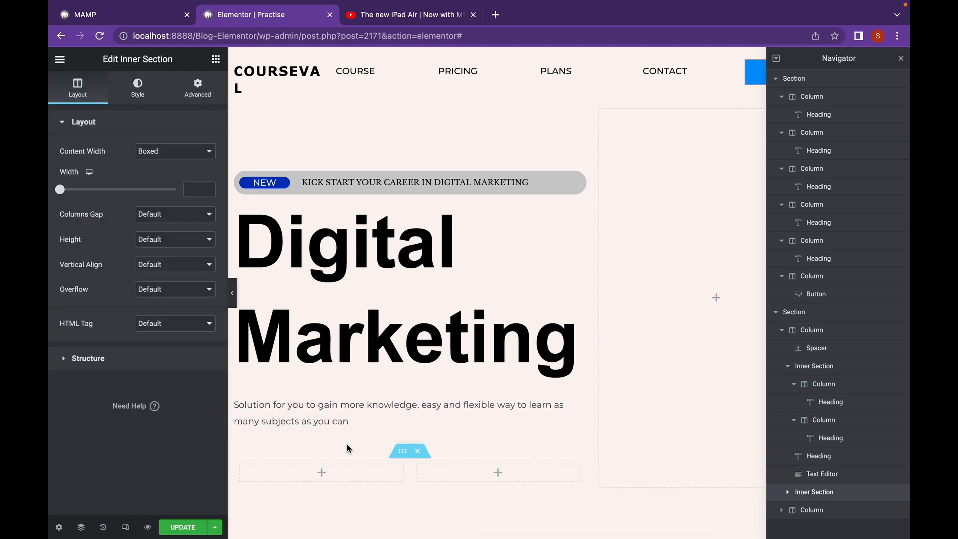
scroll(349, 449, "down", 1)
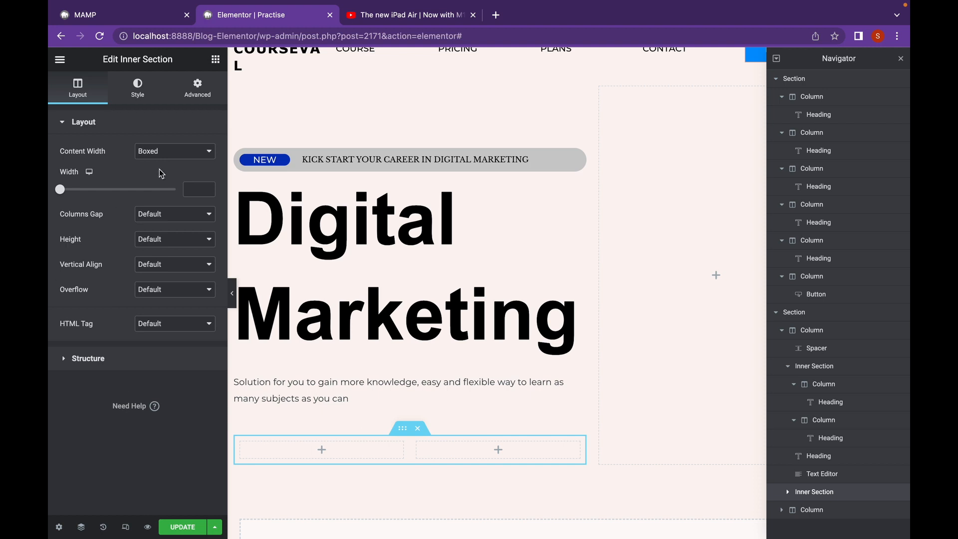
Place a button in each column of the new inner section and centre both buttons
left_click(215, 61)
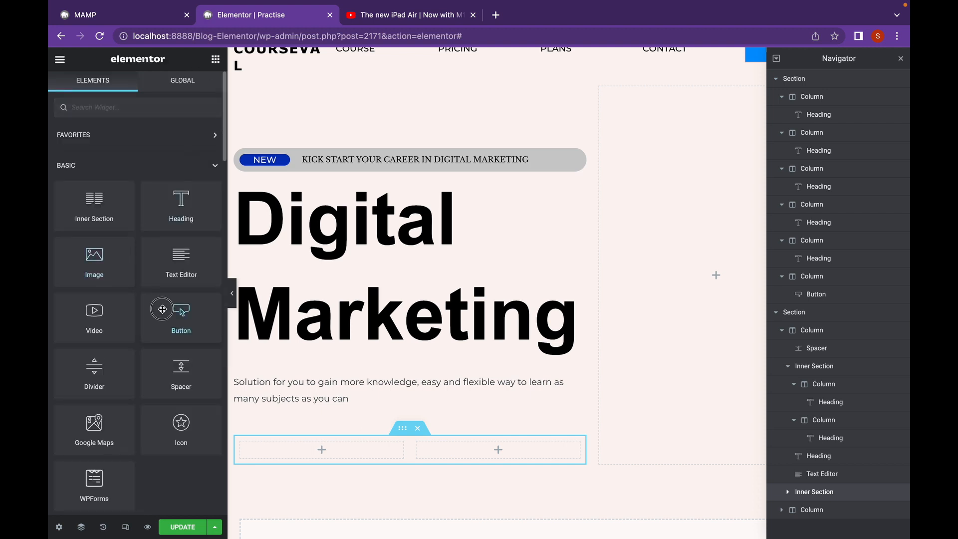
left_click_drag(181, 315, 299, 451)
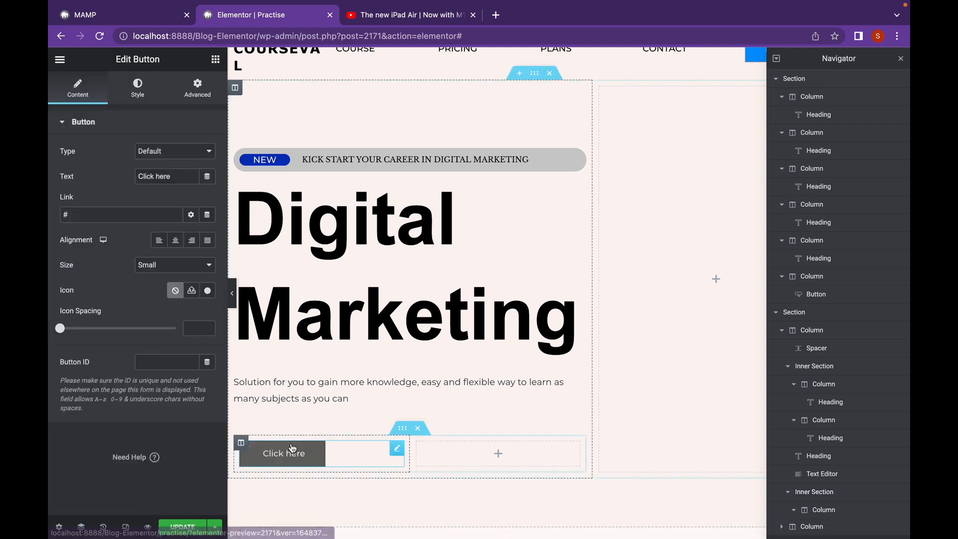
left_click(175, 240)
left_click(214, 59)
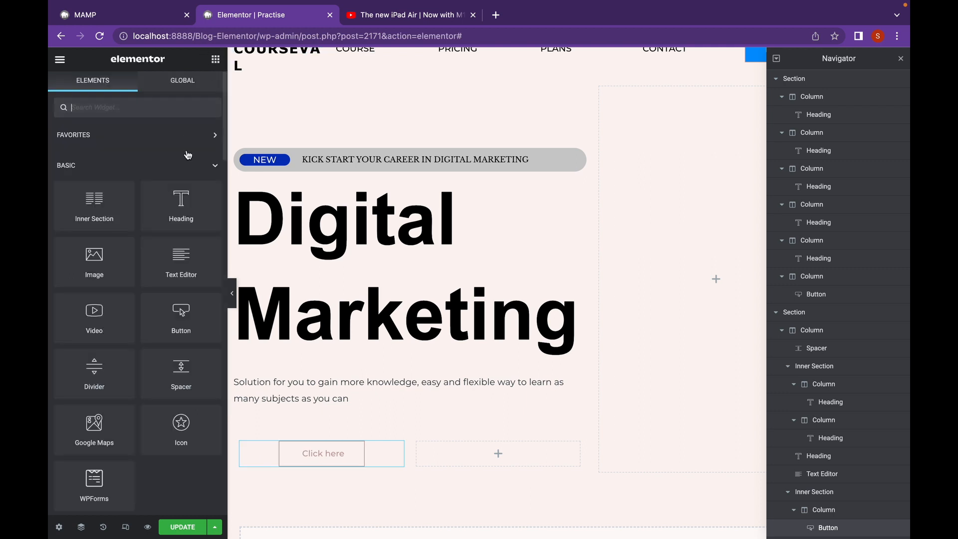
left_click_drag(172, 318, 474, 466)
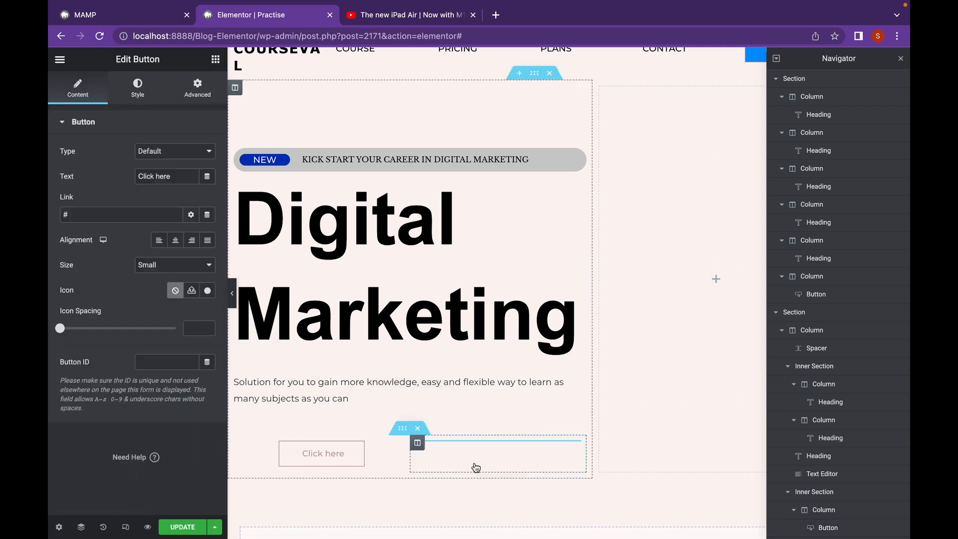
left_click(177, 241)
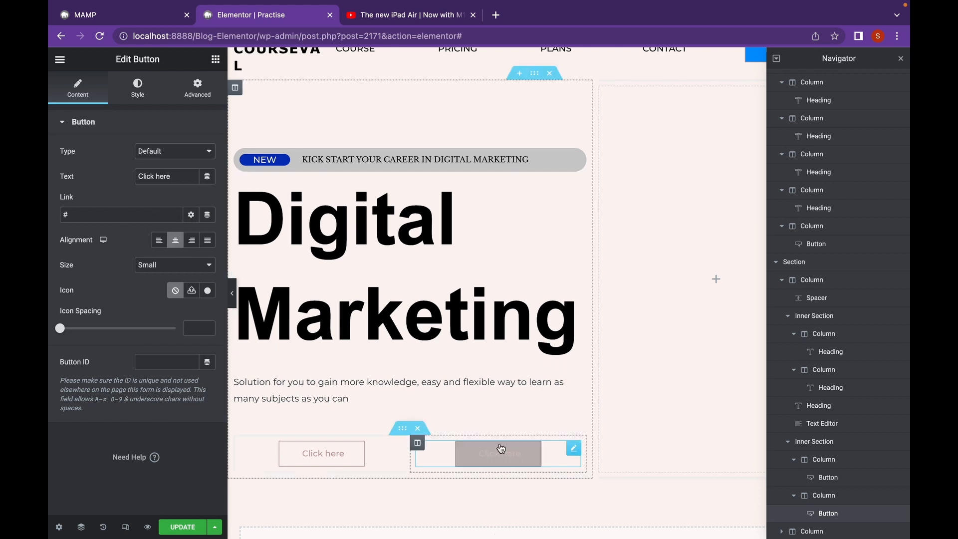
Label the second column's button "Learn More" and the first column's button "Get Started"
left_click_drag(171, 176, 133, 178)
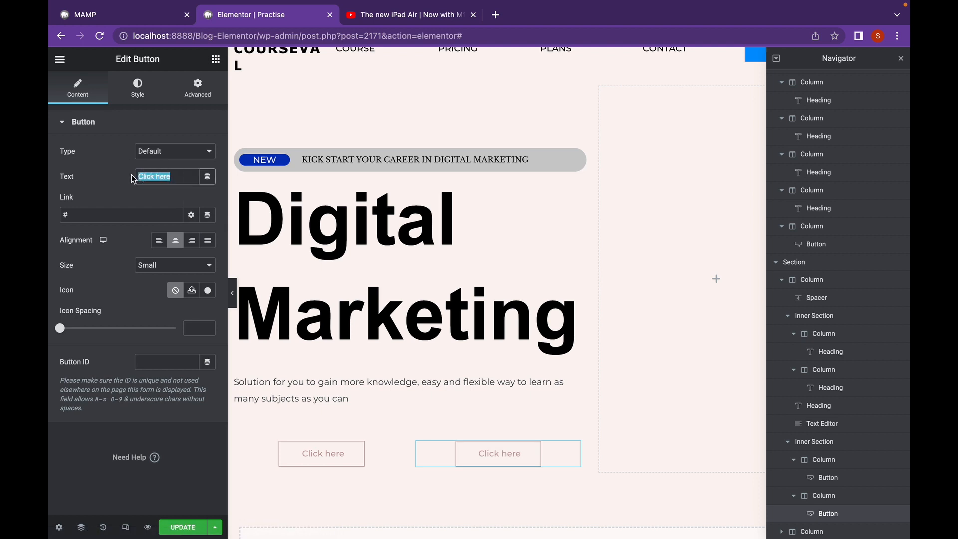
type("Learn More")
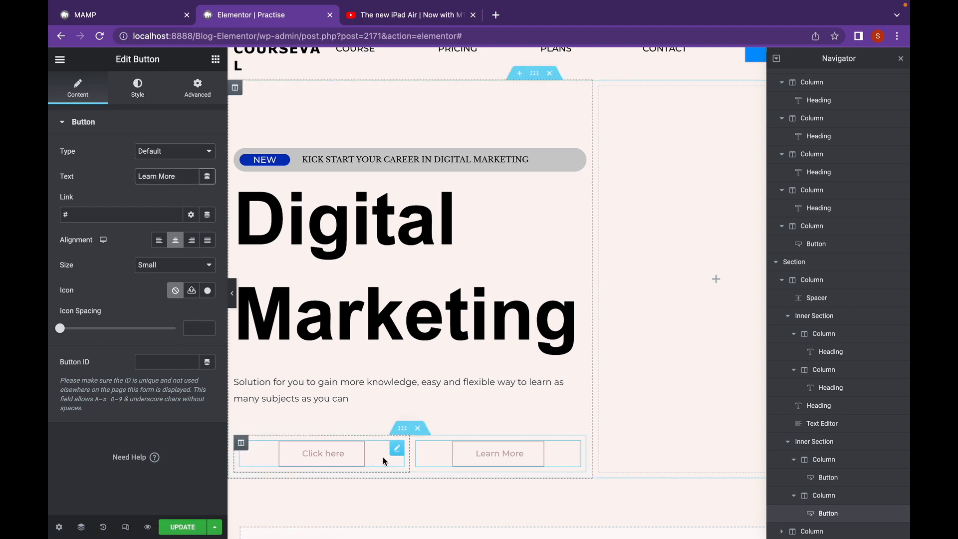
left_click(322, 453)
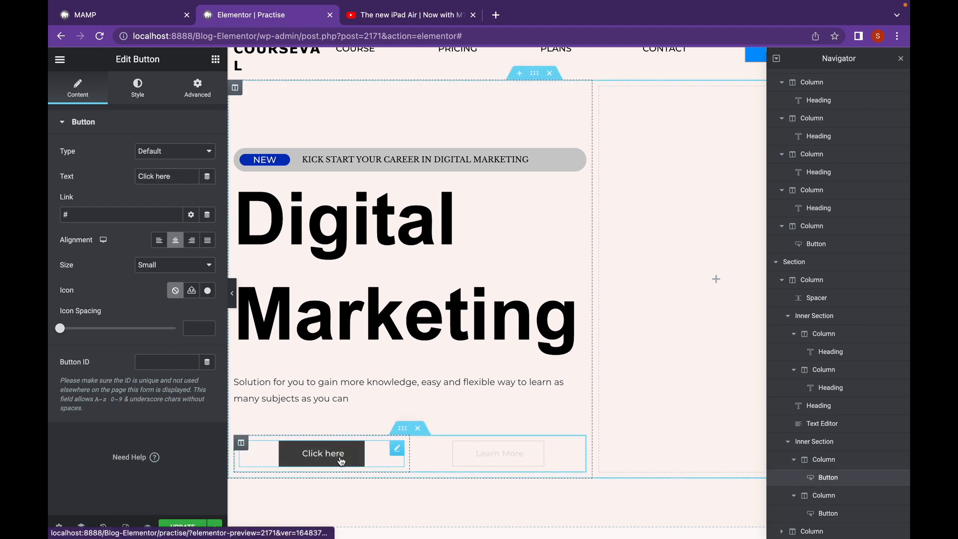
left_click_drag(176, 178, 90, 183)
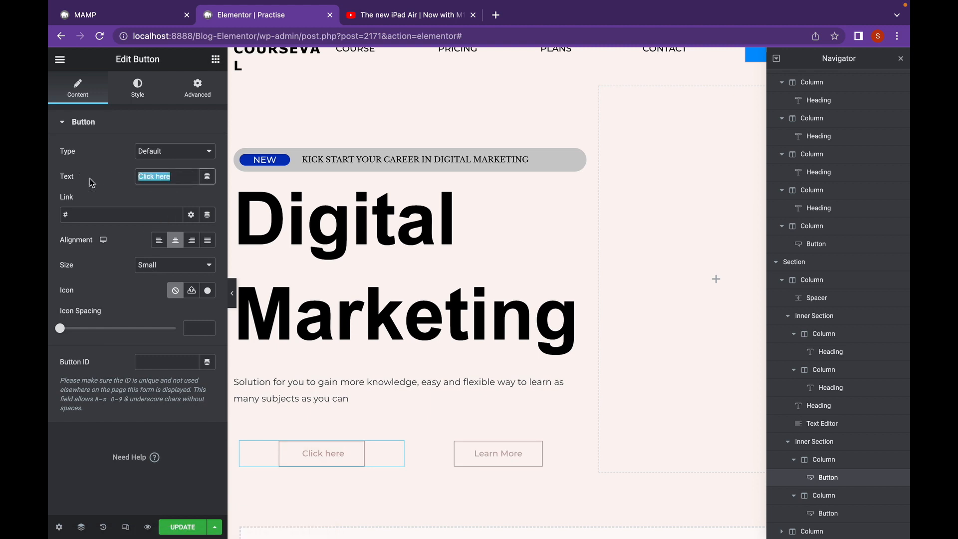
type("Get Started")
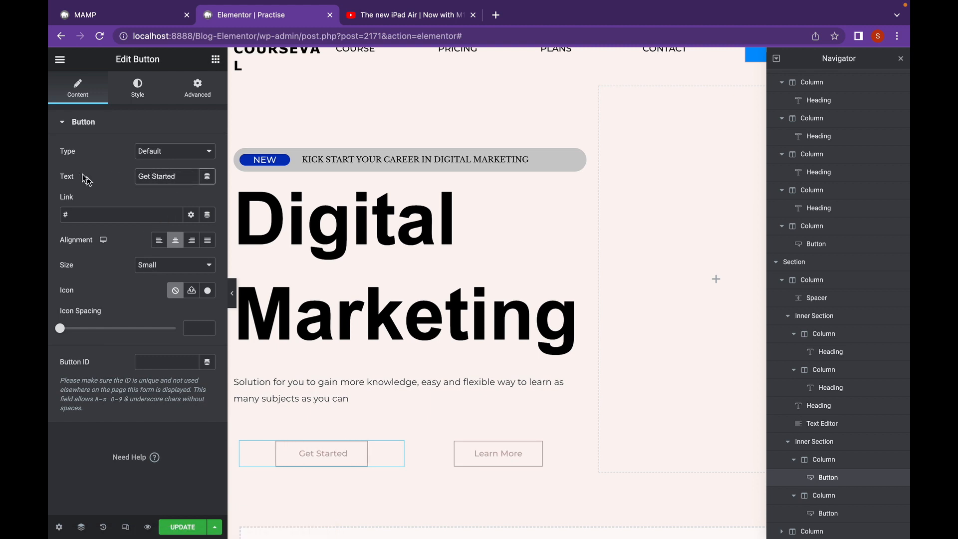
Give the Get Started button a light blue background colour, #3EC2EA
left_click(138, 90)
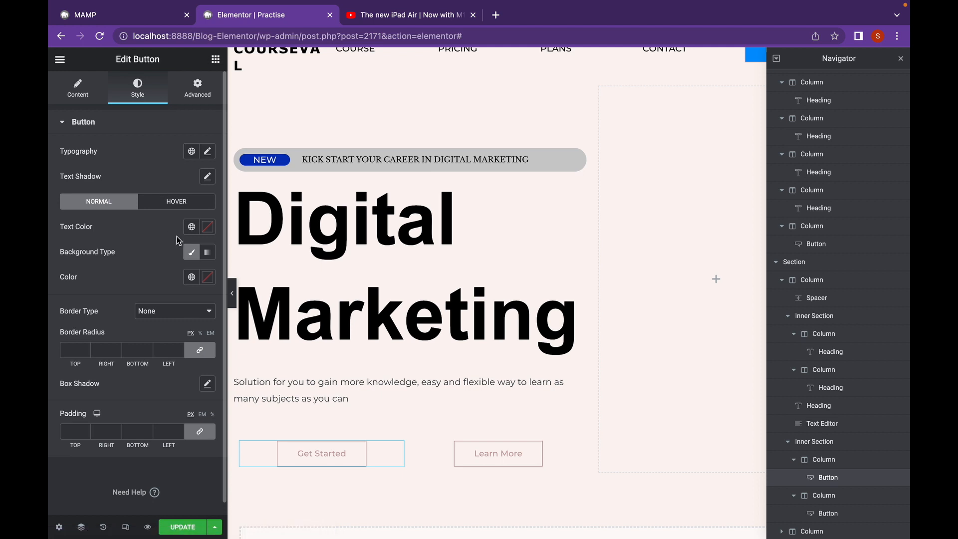
left_click(207, 277)
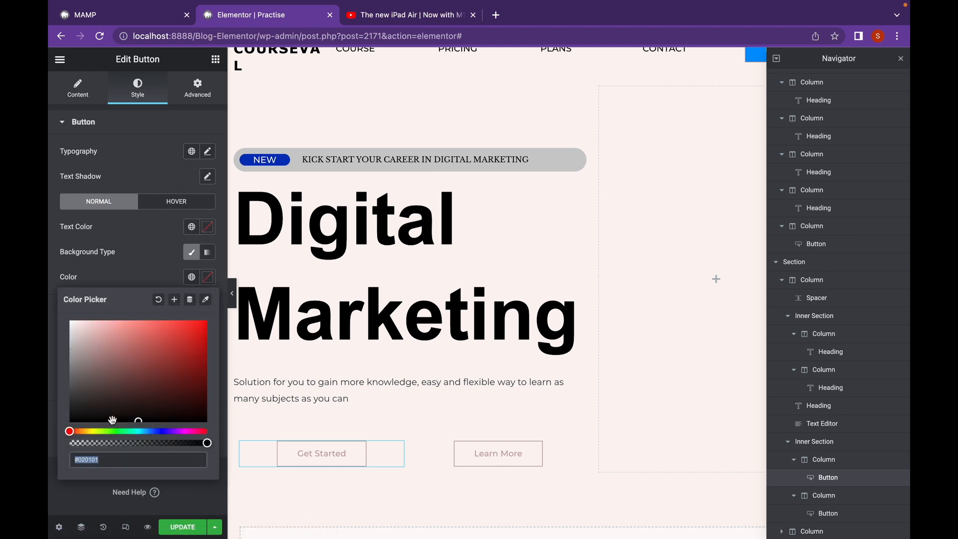
left_click_drag(132, 432, 171, 330)
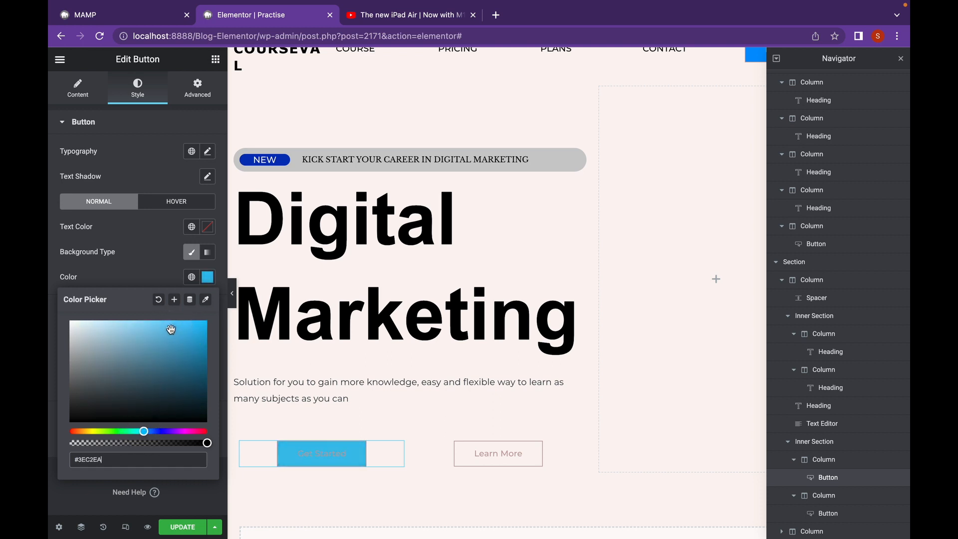
Change the Get Started button's background to a deeper blue, about #3E76EA, and its text colour to white
left_click_drag(150, 430, 154, 431)
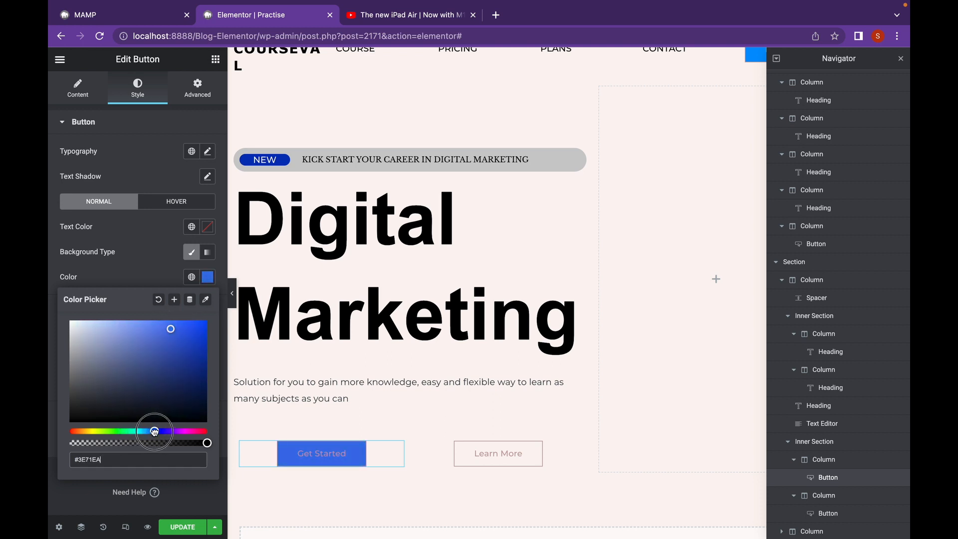
left_click(143, 280)
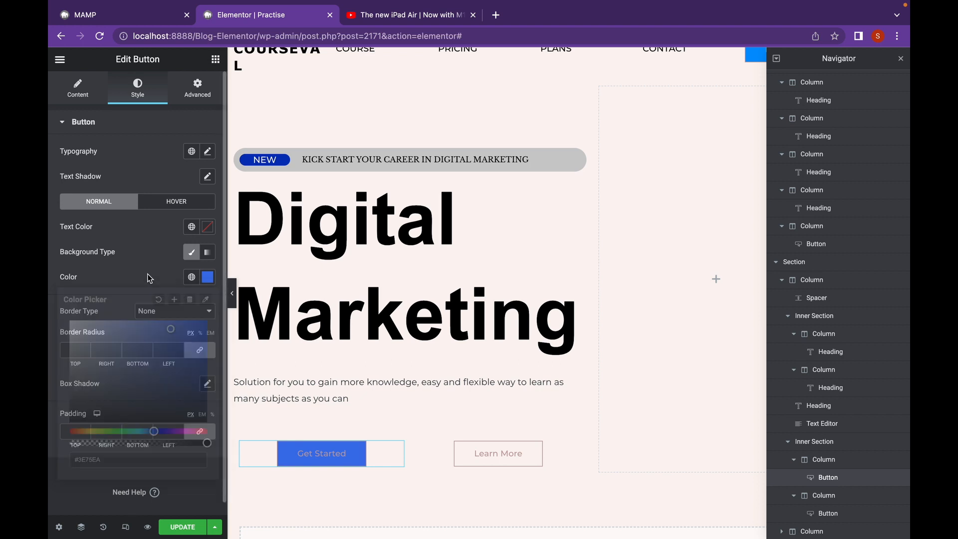
left_click(207, 228)
left_click_drag(88, 292, 69, 271)
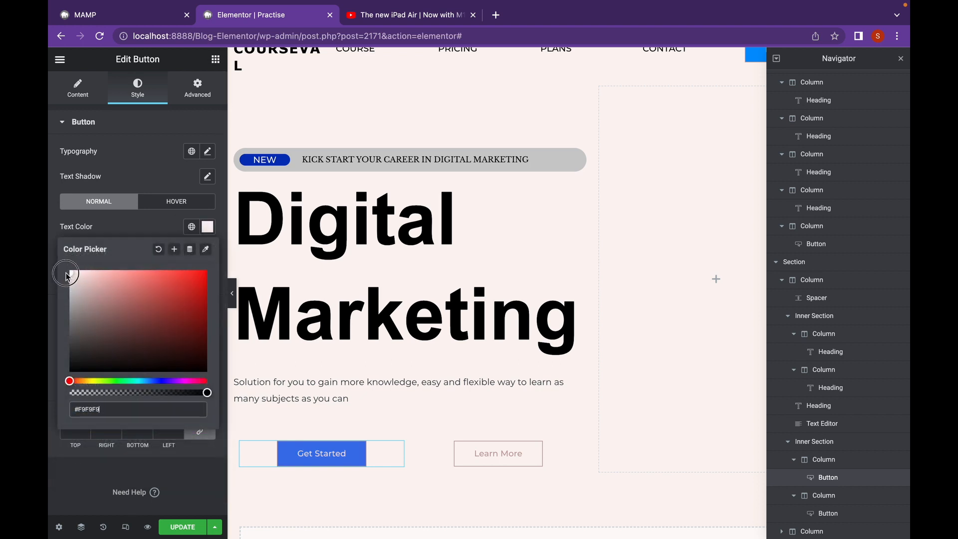
left_click(153, 226)
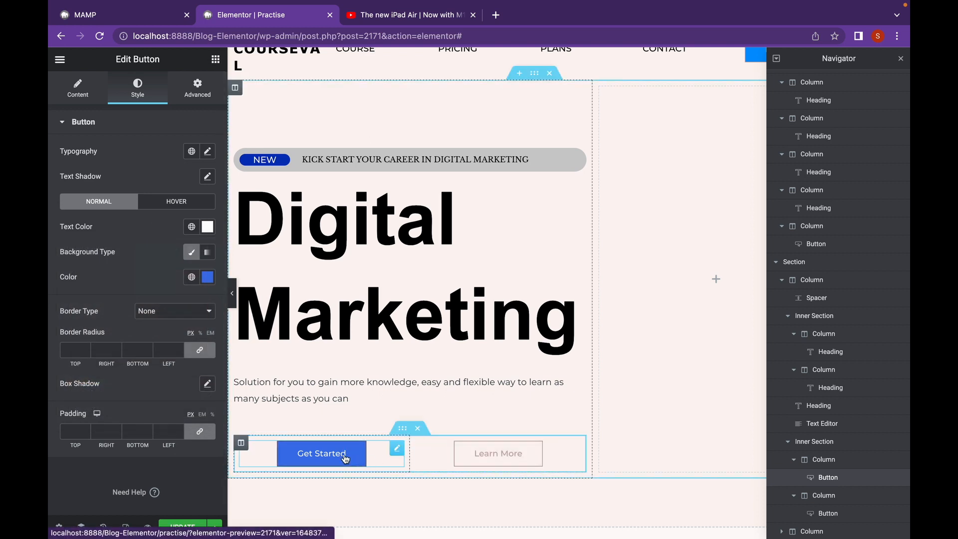
Set the Get Started button's hover text colour to white, #FFFFFF
left_click(156, 201)
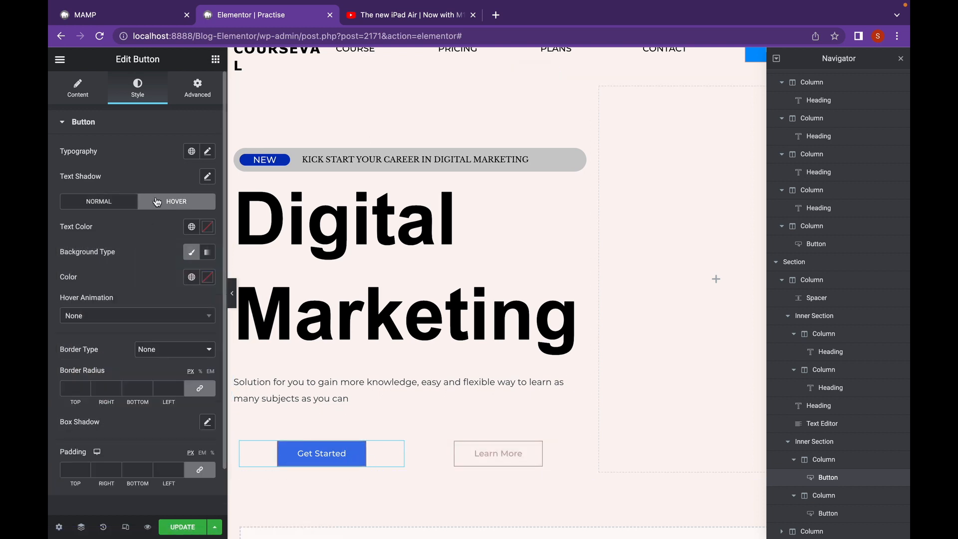
left_click(208, 227)
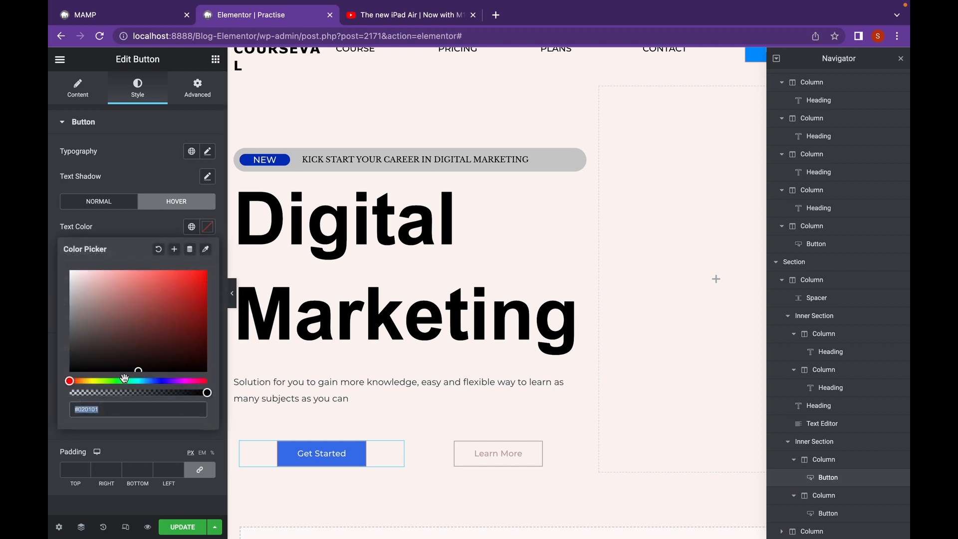
left_click_drag(125, 381, 152, 382)
mouse_move(143, 337)
left_mouse_down()
mouse_move(146, 313)
mouse_move(111, 277)
left_mouse_up()
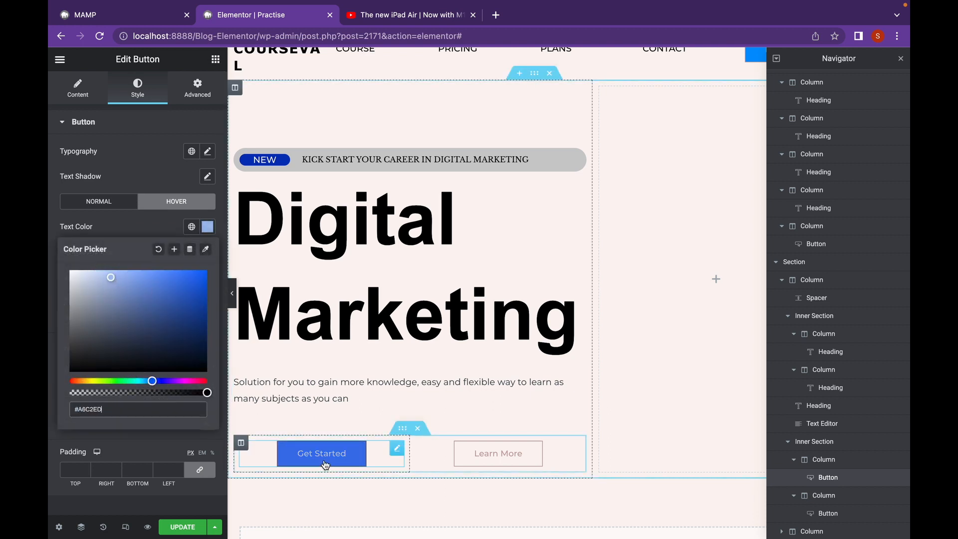
left_click(70, 278)
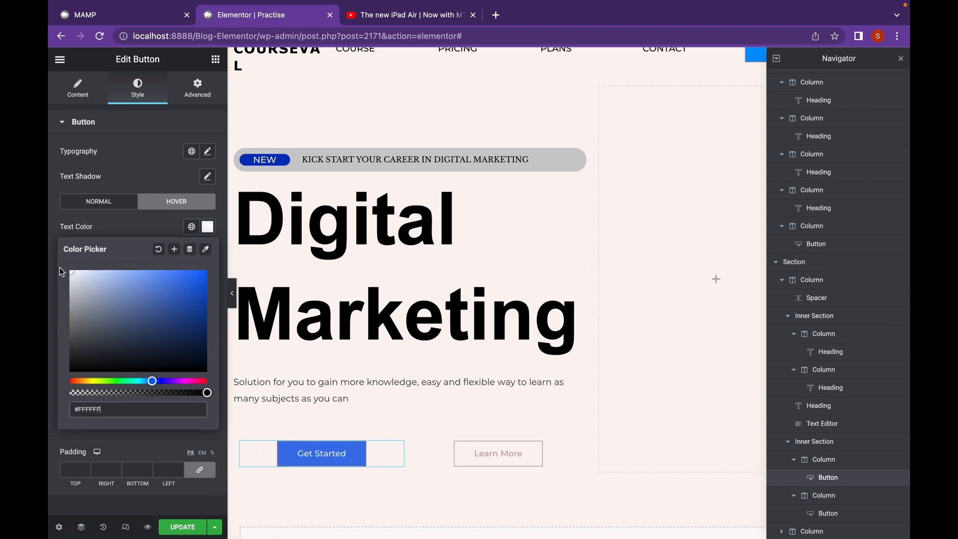
left_click(132, 227)
Give the Get Started button a pale blue hover background colour, about #B5BEE6
left_click(208, 277)
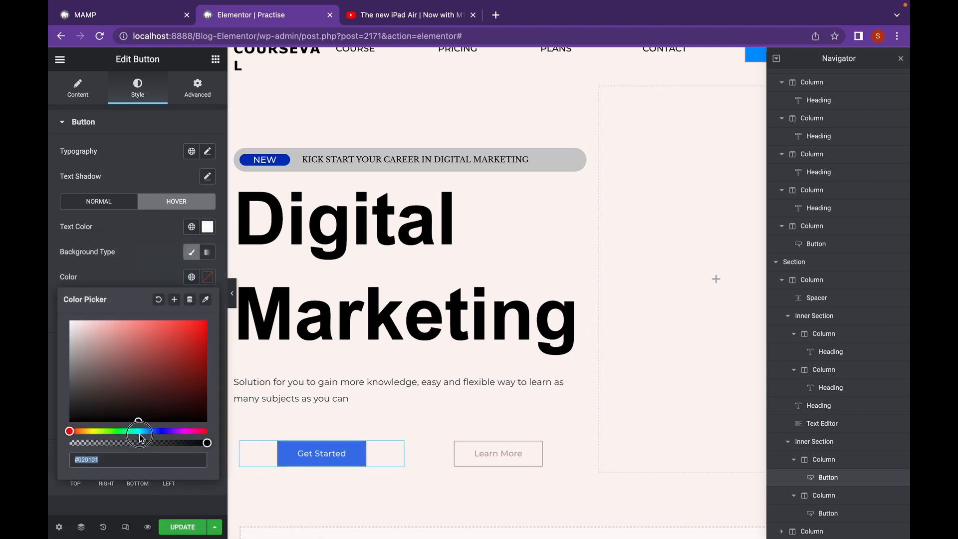
left_click_drag(140, 433, 156, 431)
mouse_move(133, 370)
left_mouse_down()
mouse_move(122, 331)
mouse_move(99, 332)
left_mouse_up()
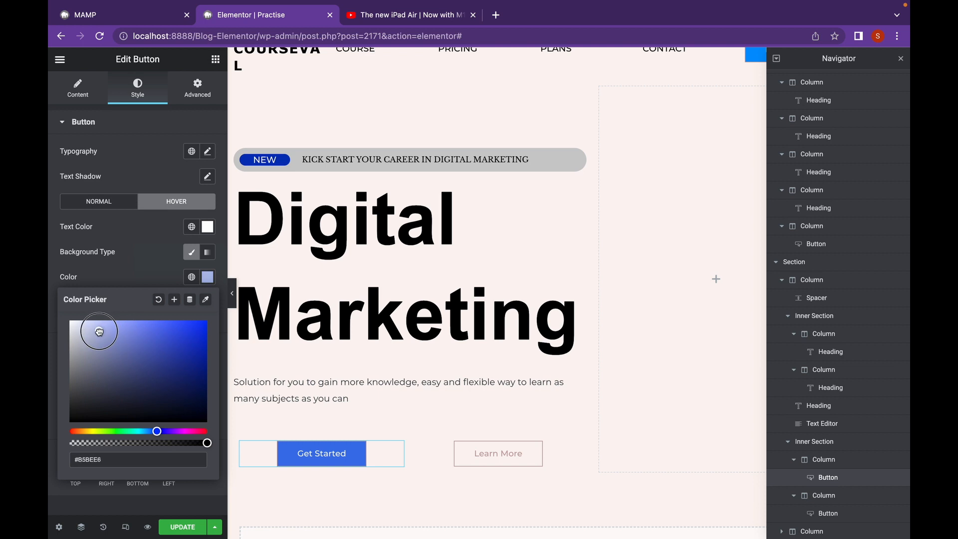
left_click(126, 280)
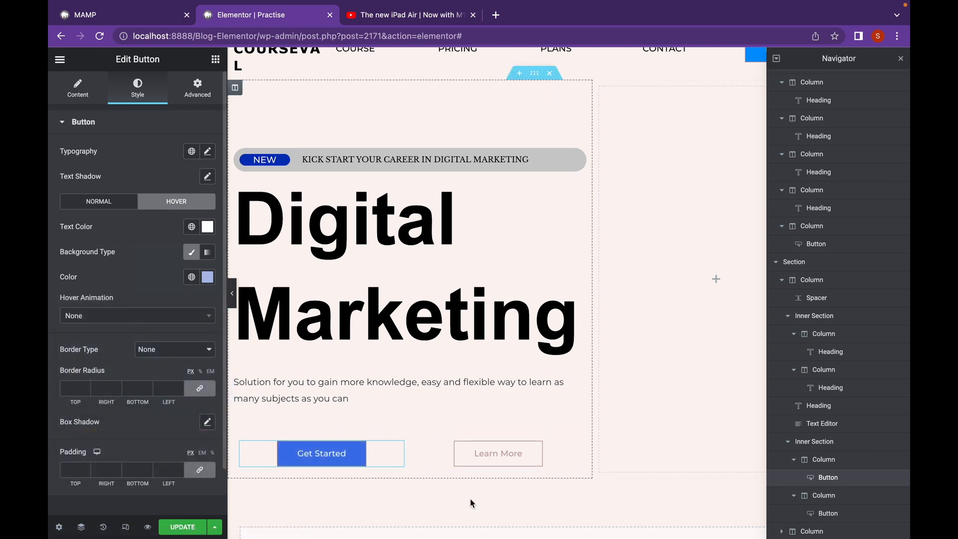
Set the Learn More button's normal text colour to black, #000000
left_click(497, 453)
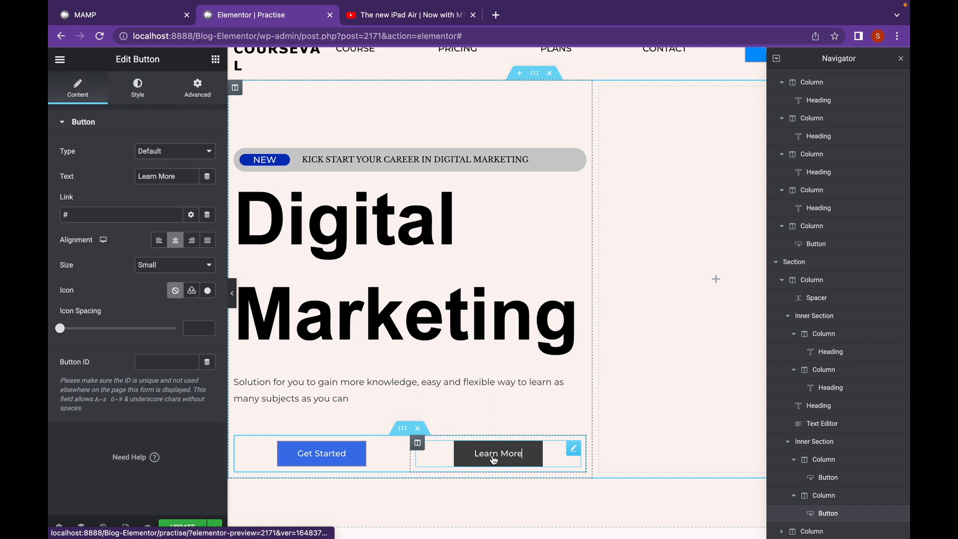
left_click(138, 88)
left_click(206, 227)
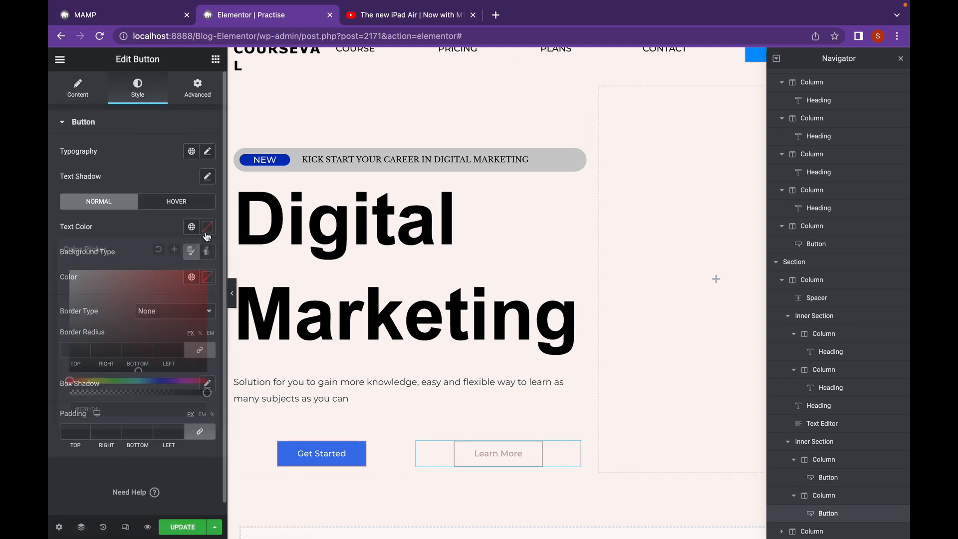
left_click_drag(97, 362, 61, 389)
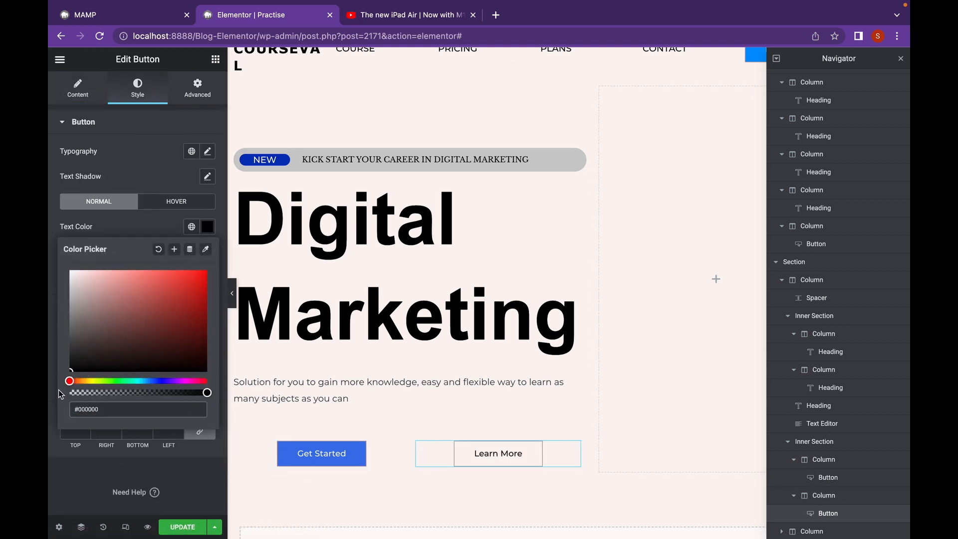
left_click(214, 472)
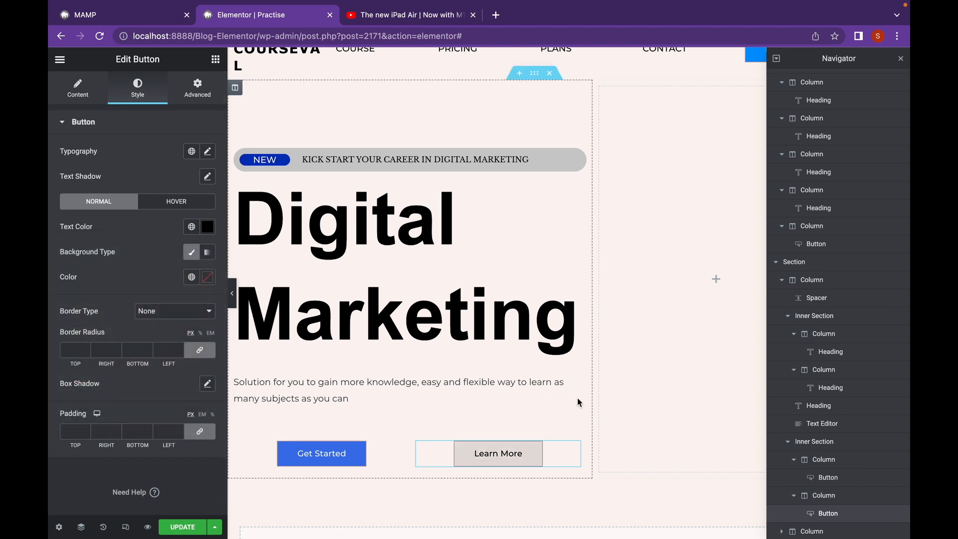
Close the Navigator, place an Image widget in the empty column beside the Digital Marketing heading and centre it
left_click(900, 61)
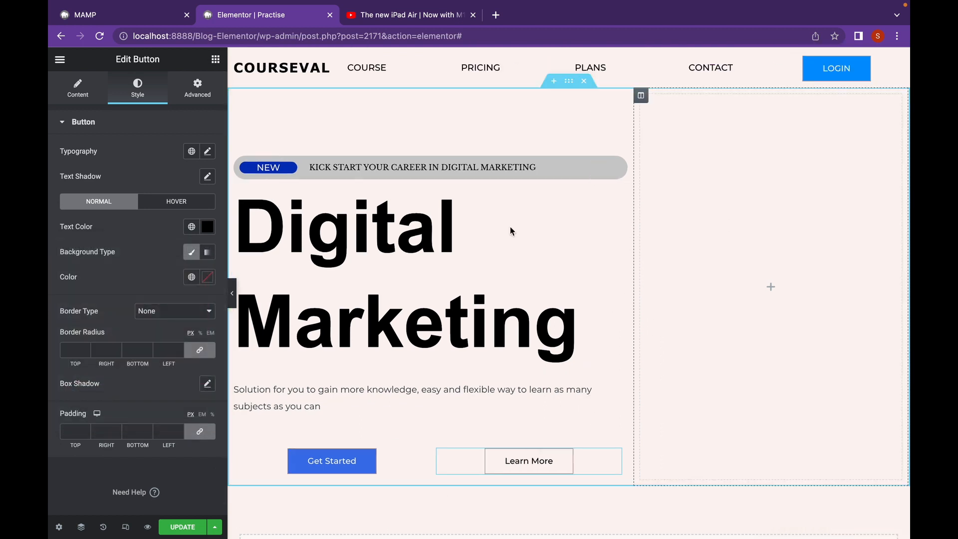
left_click(216, 62)
left_click_drag(93, 268, 742, 283)
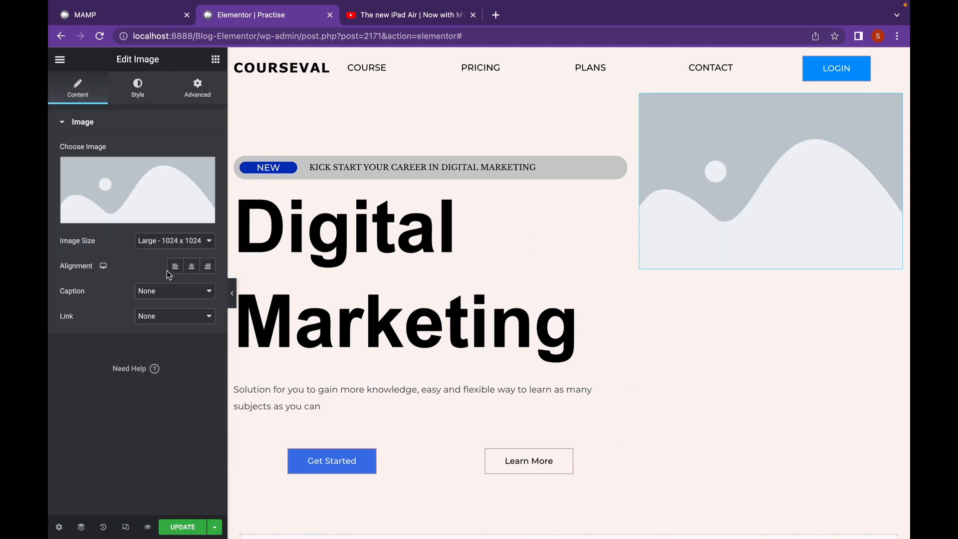
left_click(192, 268)
Upload unsplash_92z4a5V7y4I.png from the Elementor tut 2 folder and insert it into the new image widget
left_click(144, 223)
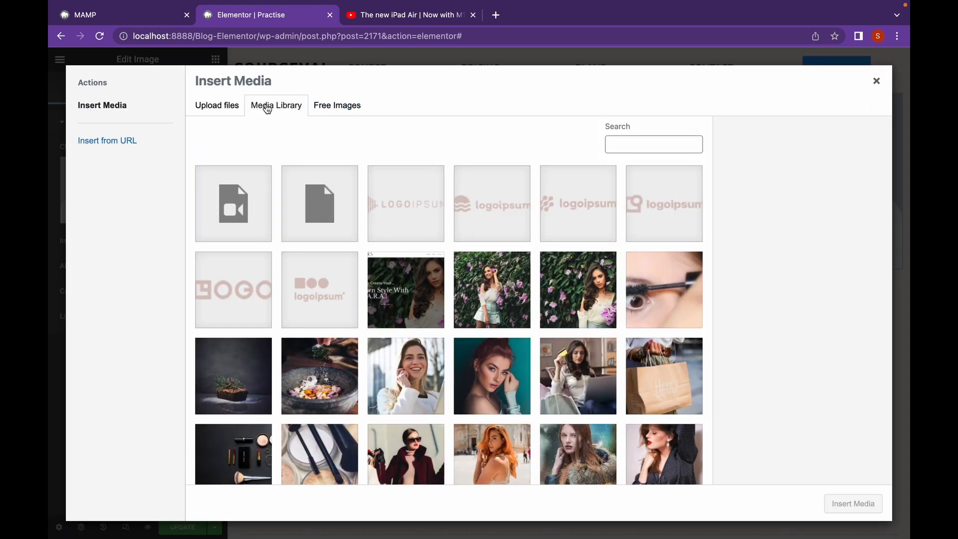
left_click(222, 108)
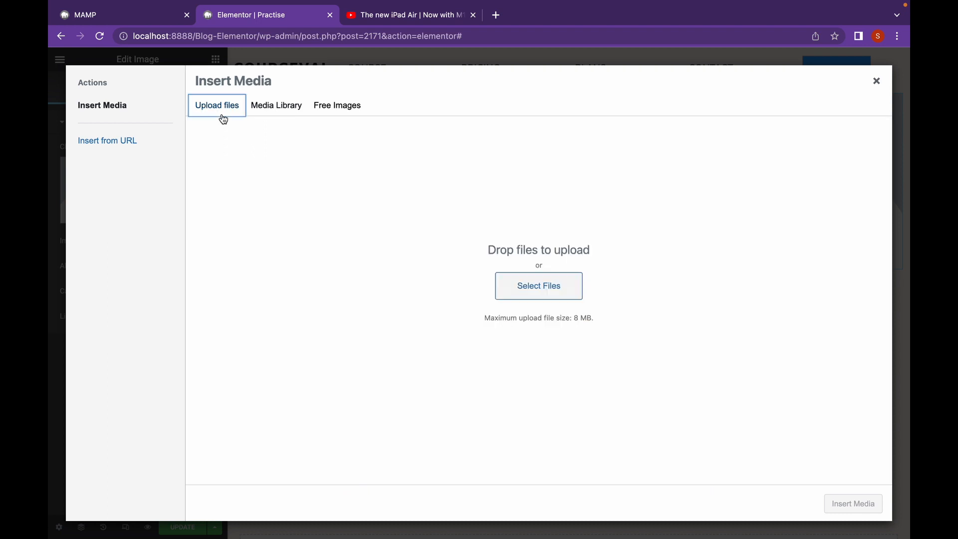
left_click(516, 286)
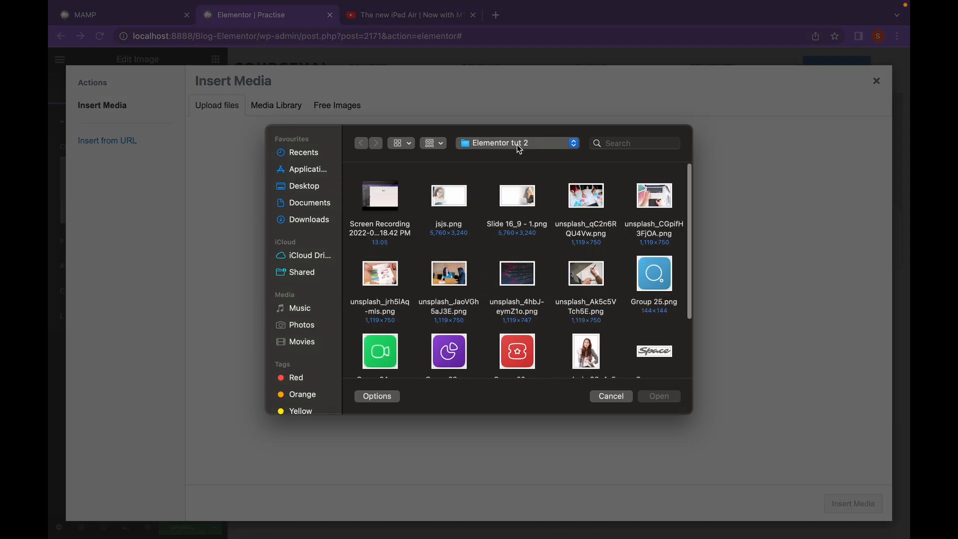
left_click(597, 358)
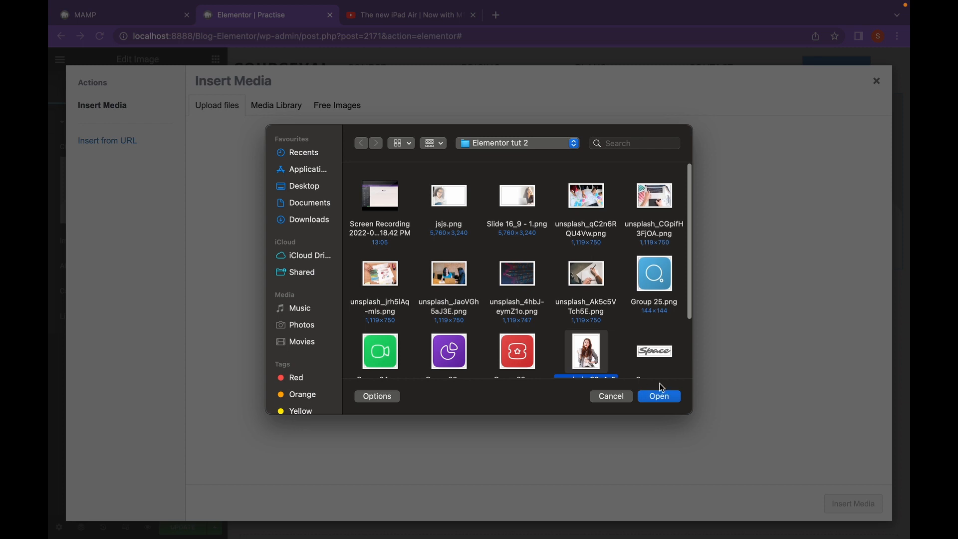
left_click(659, 397)
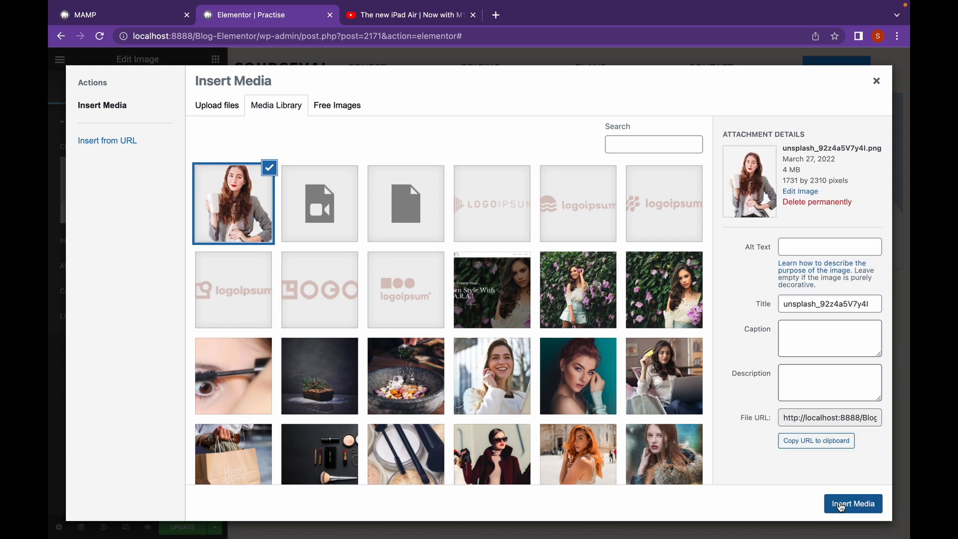
left_click(841, 507)
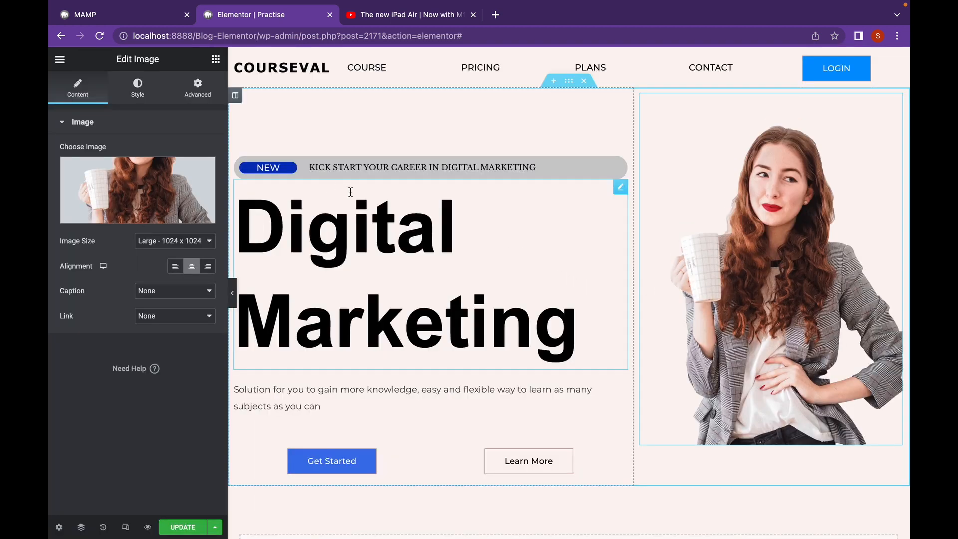
Set the hero section's height to Min Height with a minimum height of 743 px
scroll(590, 300, "down", 1)
scroll(589, 300, "up", 1)
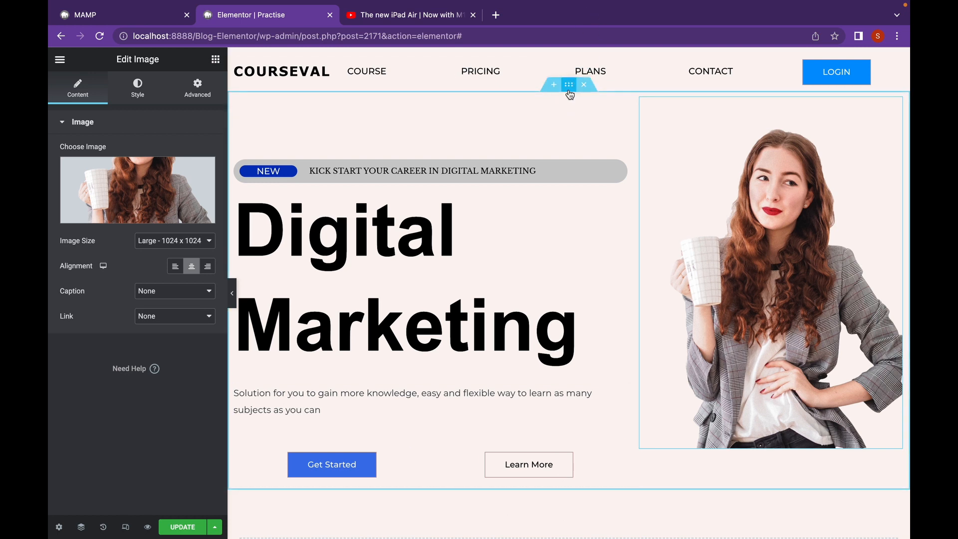
left_click(569, 85)
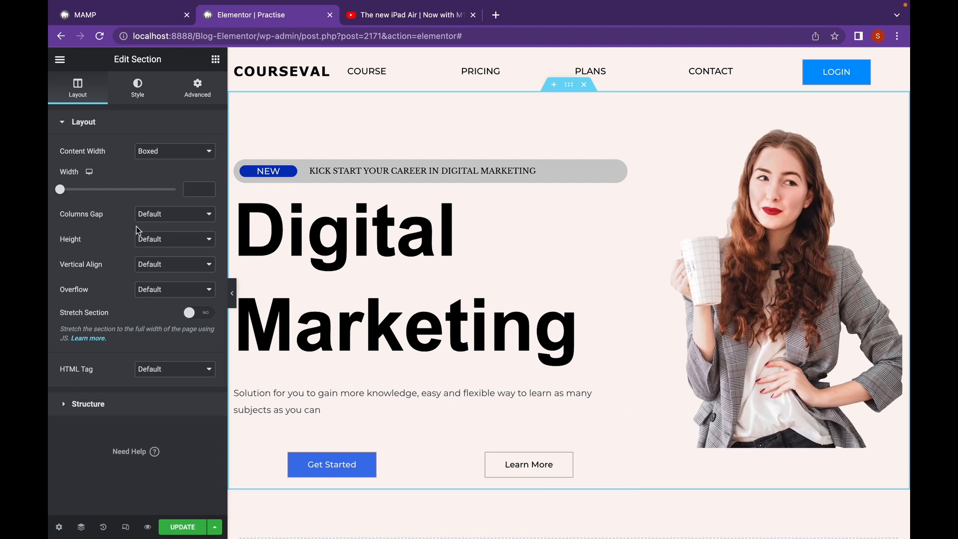
left_click(166, 239)
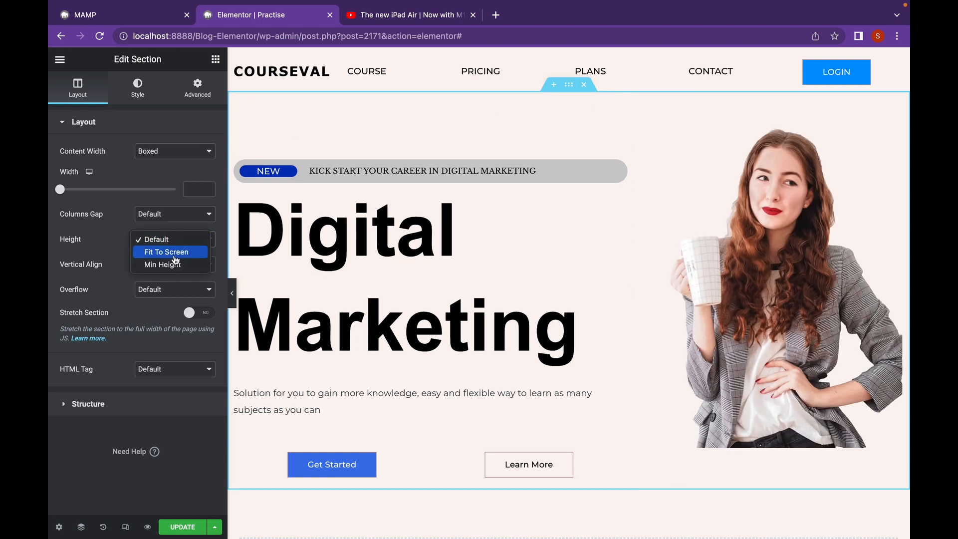
left_click(176, 264)
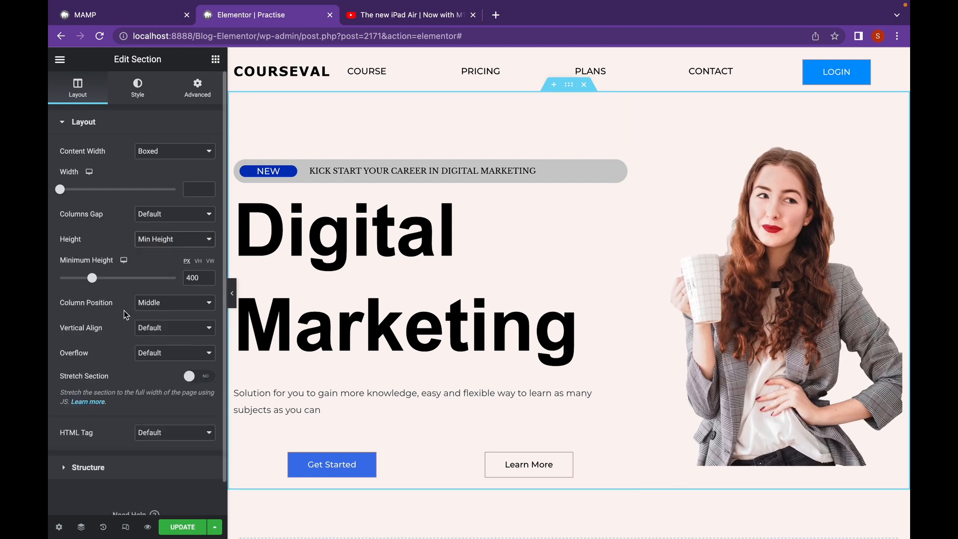
left_click_drag(93, 278, 121, 279)
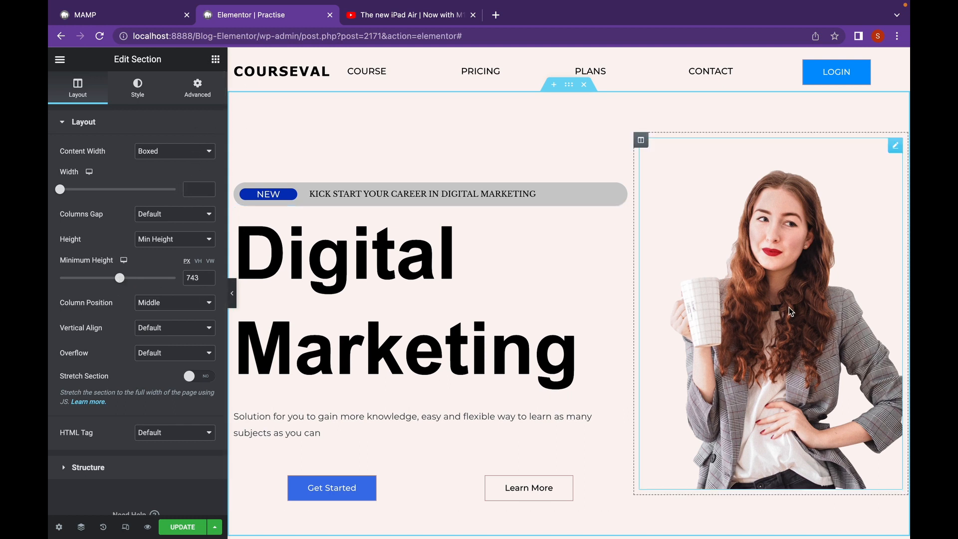
Set the width of the woman's image in the hero section to 100%
left_click(898, 310)
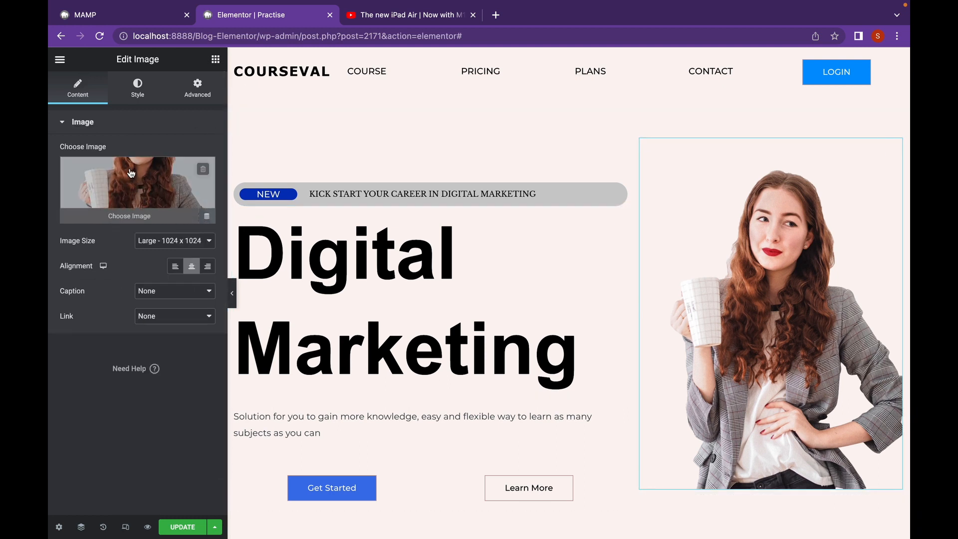
left_click(130, 92)
left_click_drag(59, 165, 212, 208)
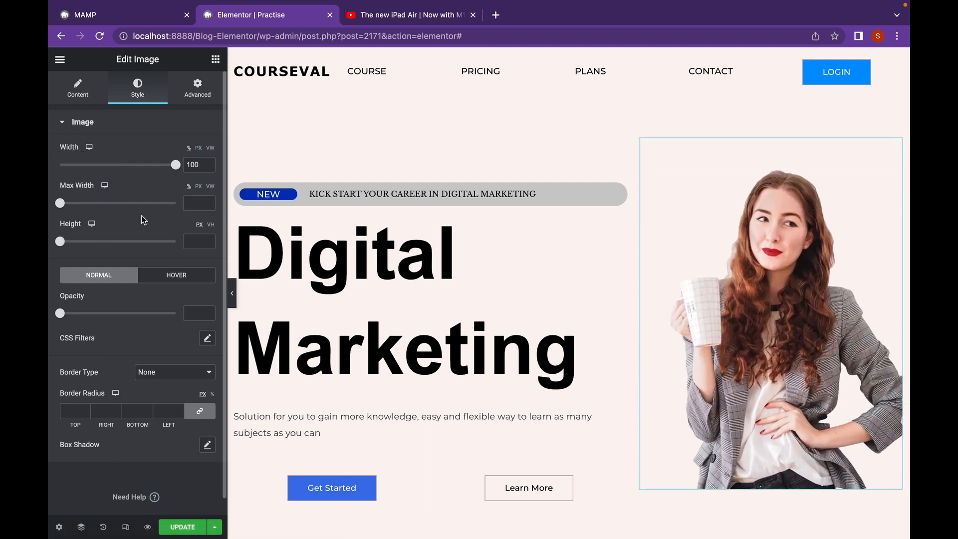
Scale the hero image to 1.3 with a Transform, keeping its proportions
left_click(197, 93)
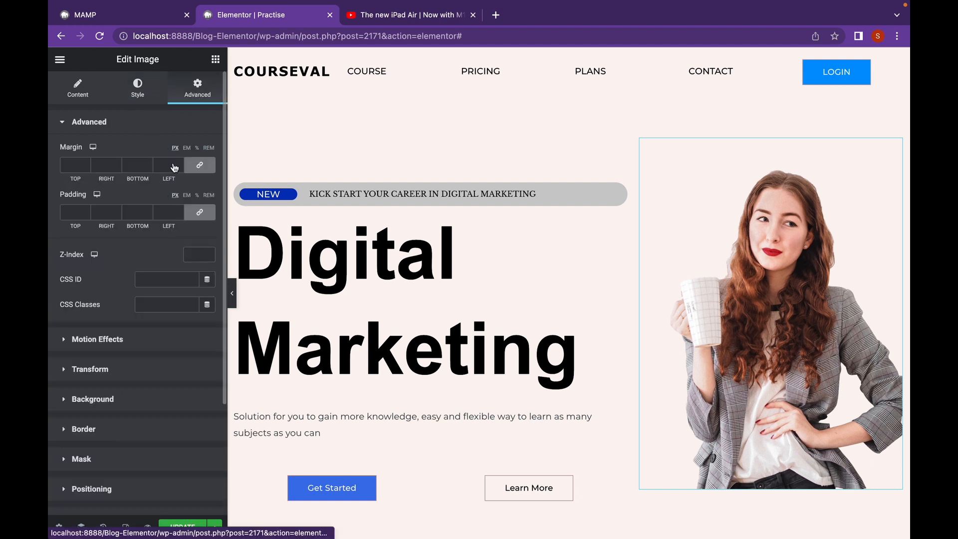
scroll(131, 339, "down", 1)
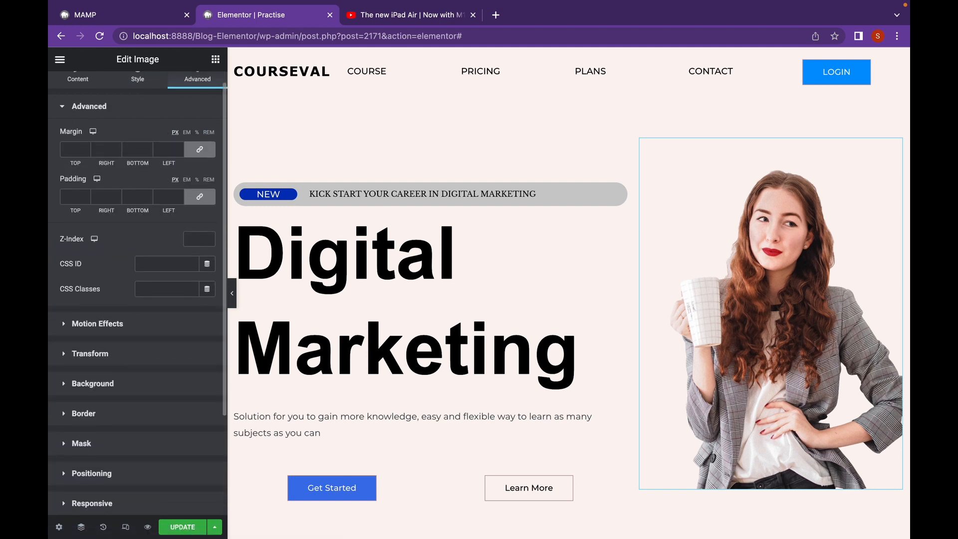
left_click(119, 354)
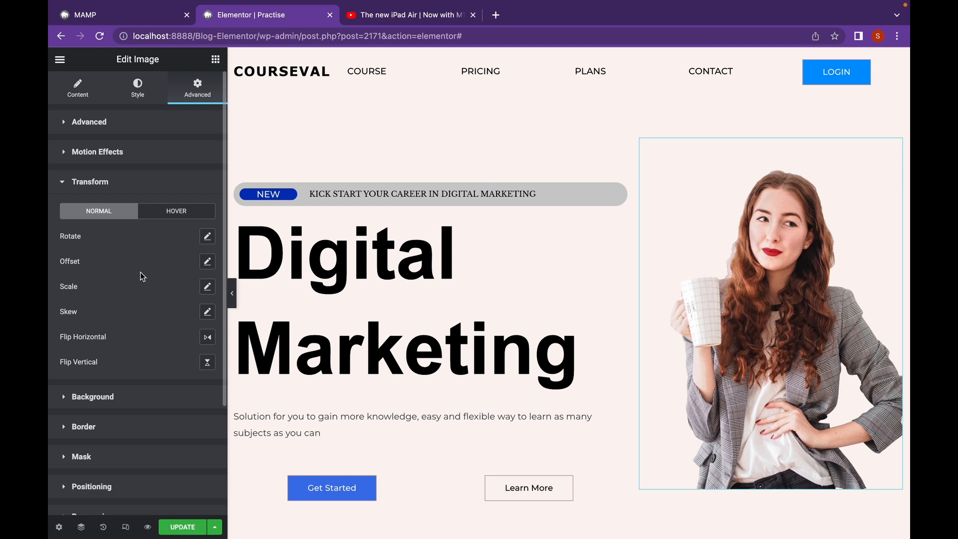
left_click(207, 287)
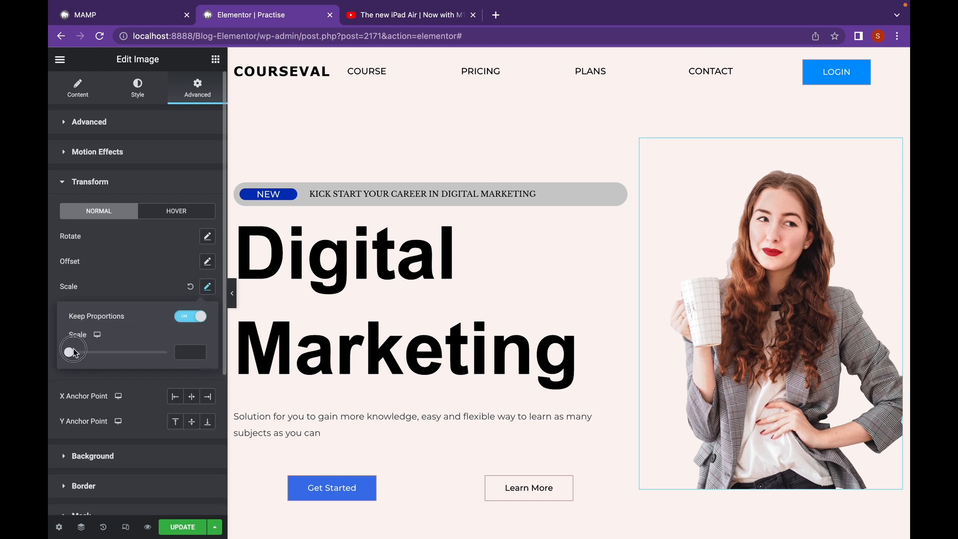
left_click_drag(74, 352, 132, 363)
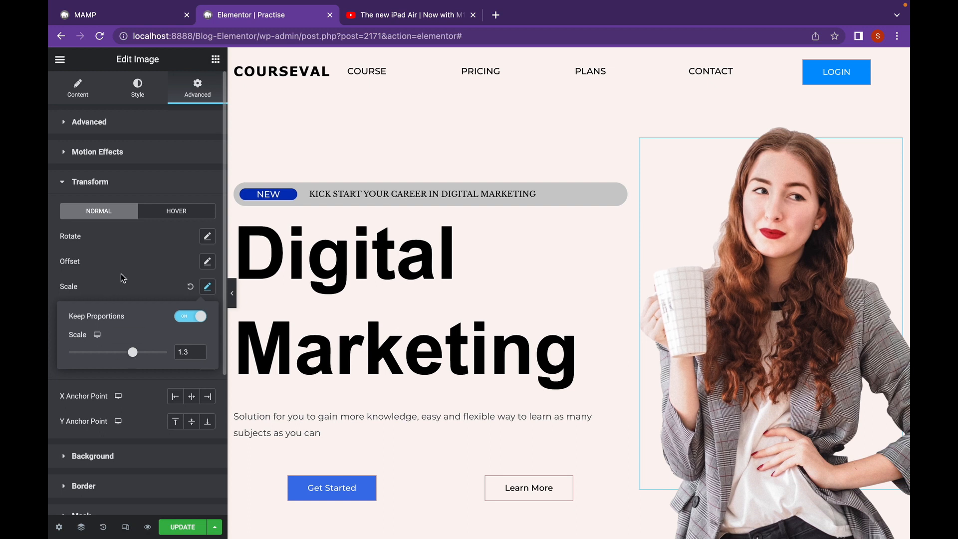
Try shifting the hero image horizontally with a Transform X offset of -134 px and preview the page without the editing panel
left_click(207, 262)
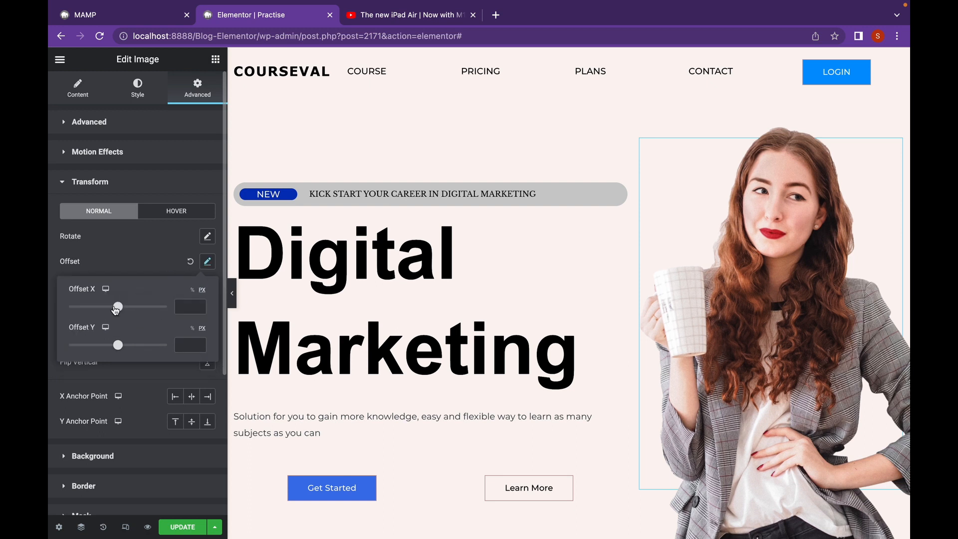
left_click_drag(118, 306, 118, 345)
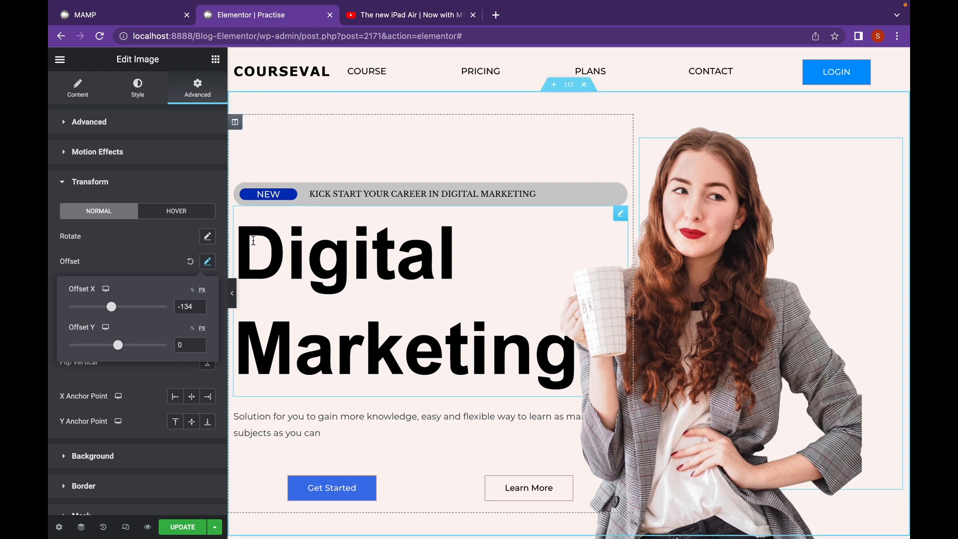
left_click(232, 293)
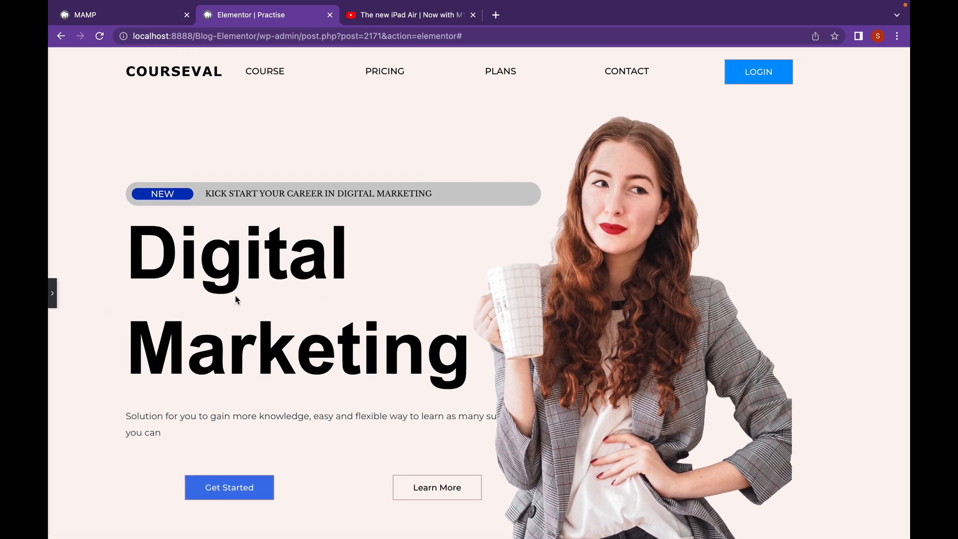
left_click(51, 287)
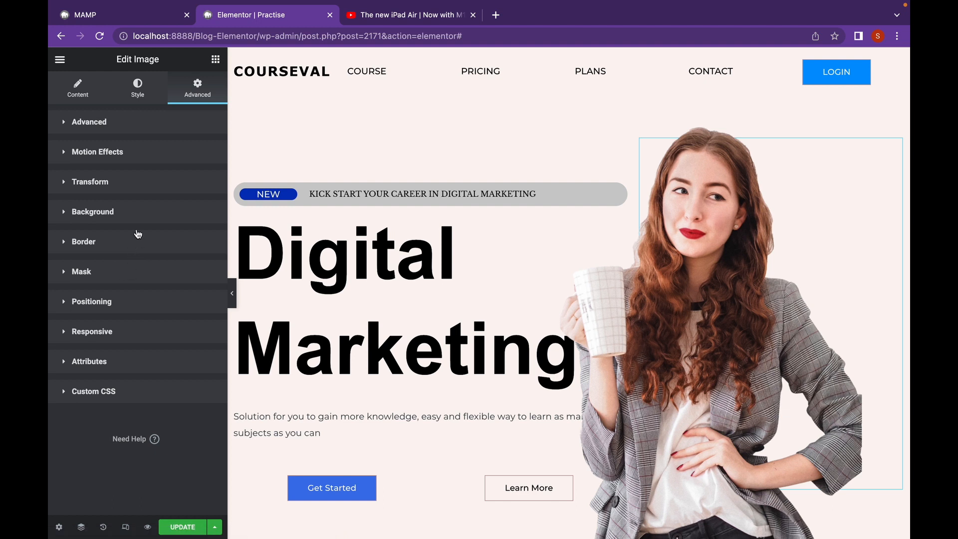
Reset the hero image's X offset to 0 and preview the page without the editing panel
left_click(158, 186)
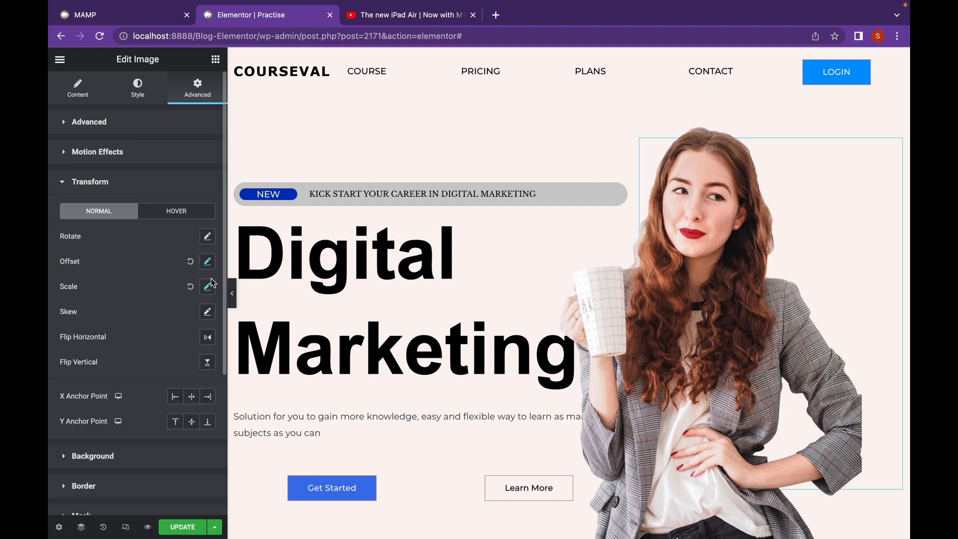
left_click(205, 263)
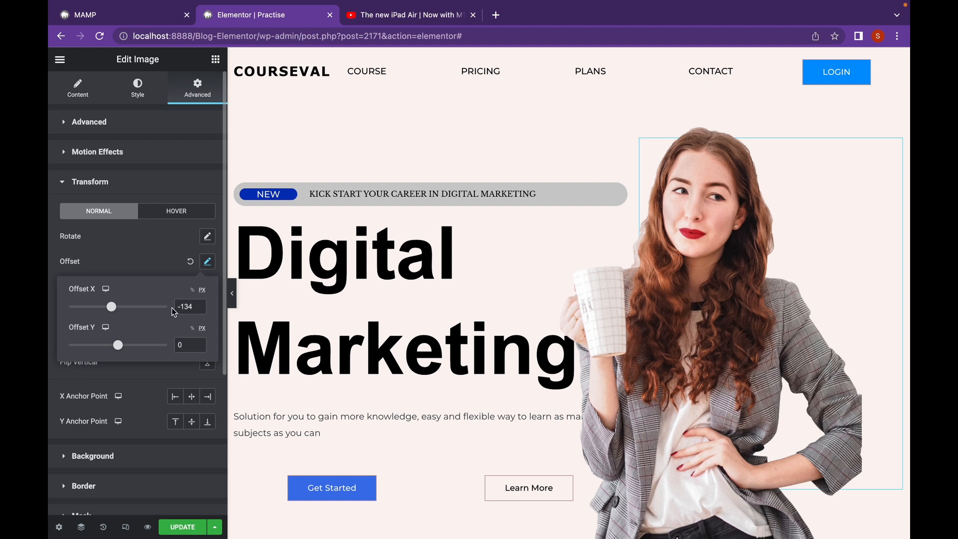
type("0")
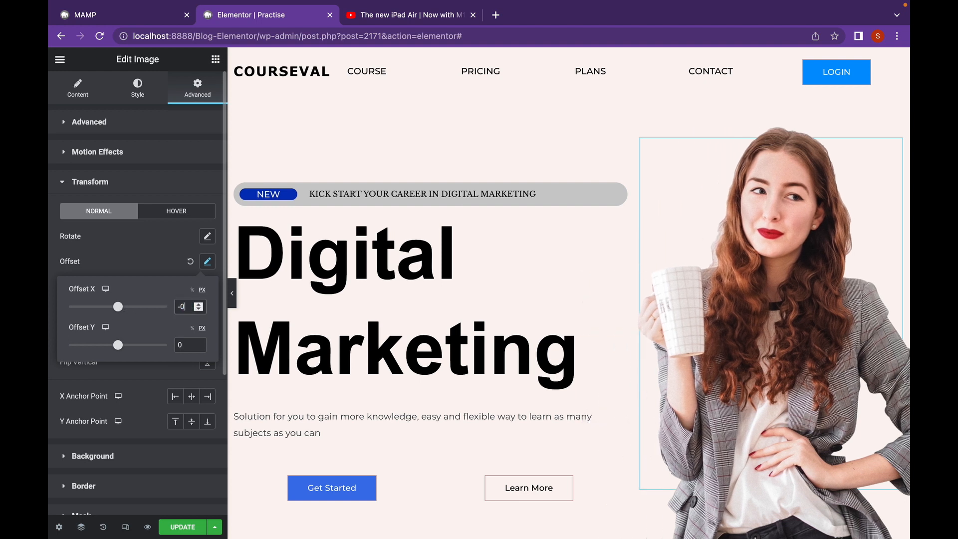
left_click(231, 292)
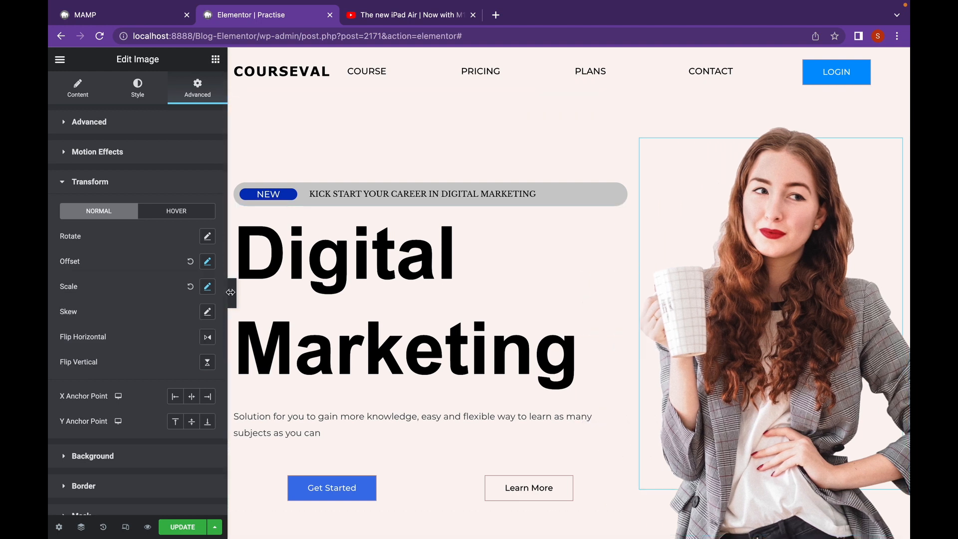
left_click(230, 292)
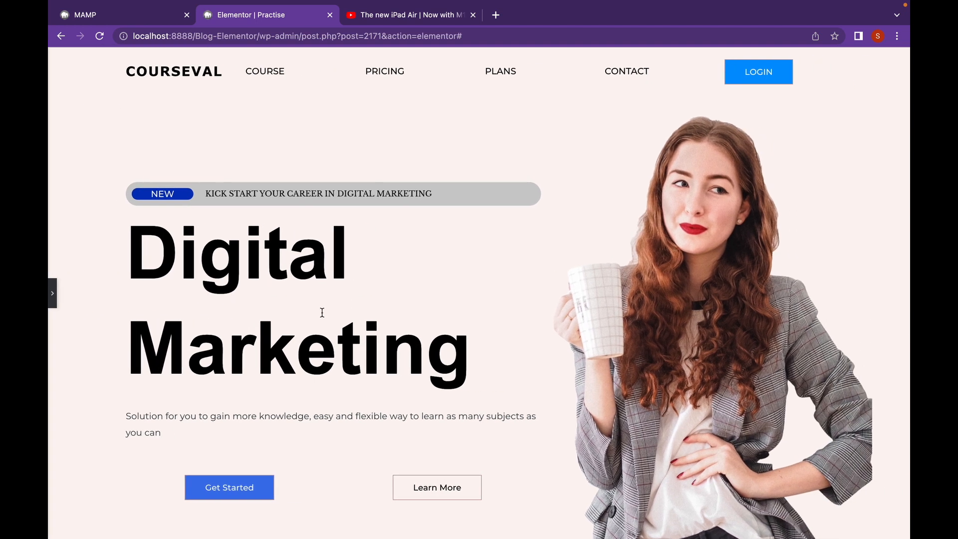
left_click(52, 293)
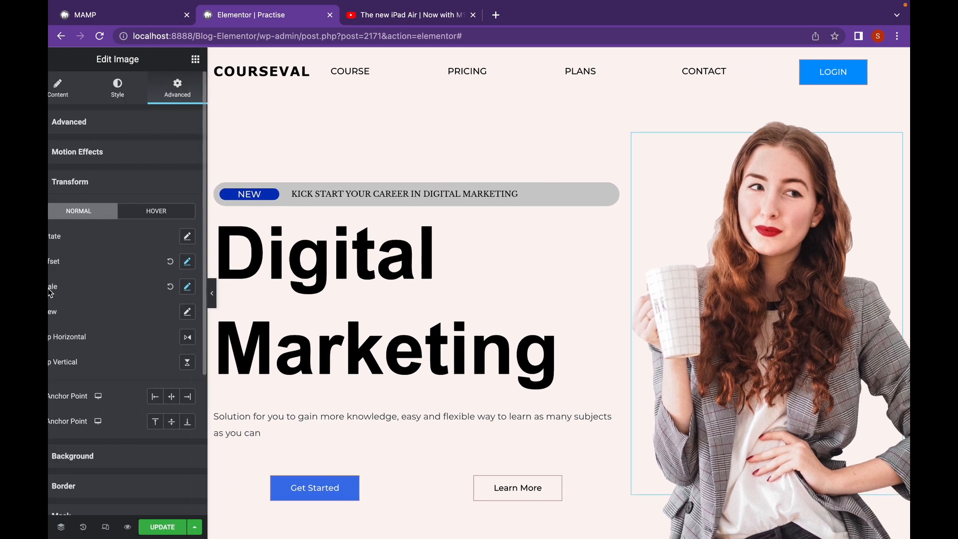
Add a new section with four equal columns below the hero section
scroll(436, 295, "down", 5)
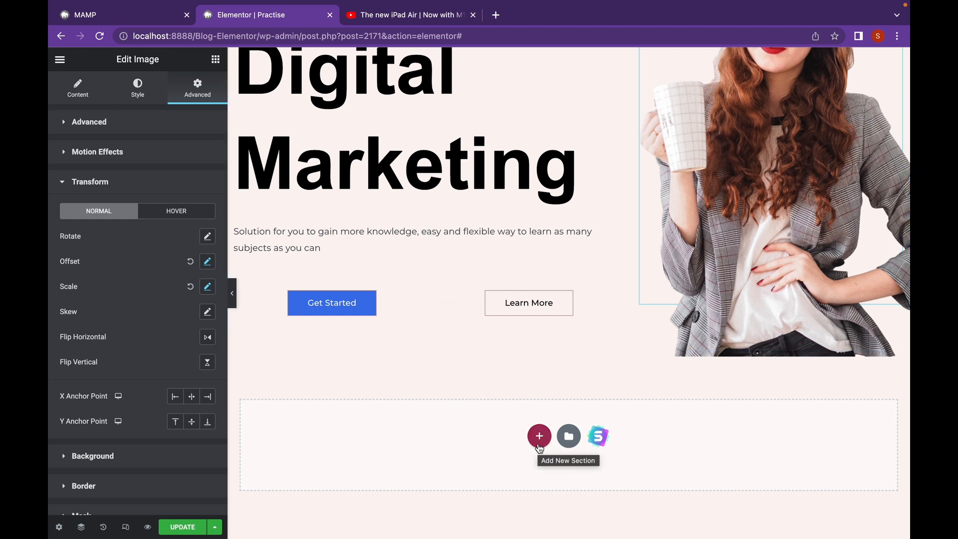
left_click(540, 436)
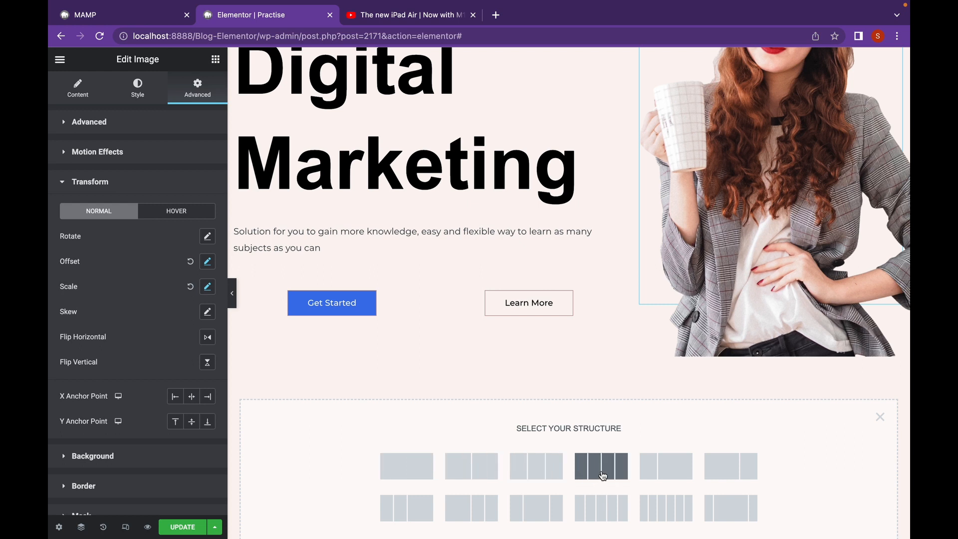
left_click(602, 474)
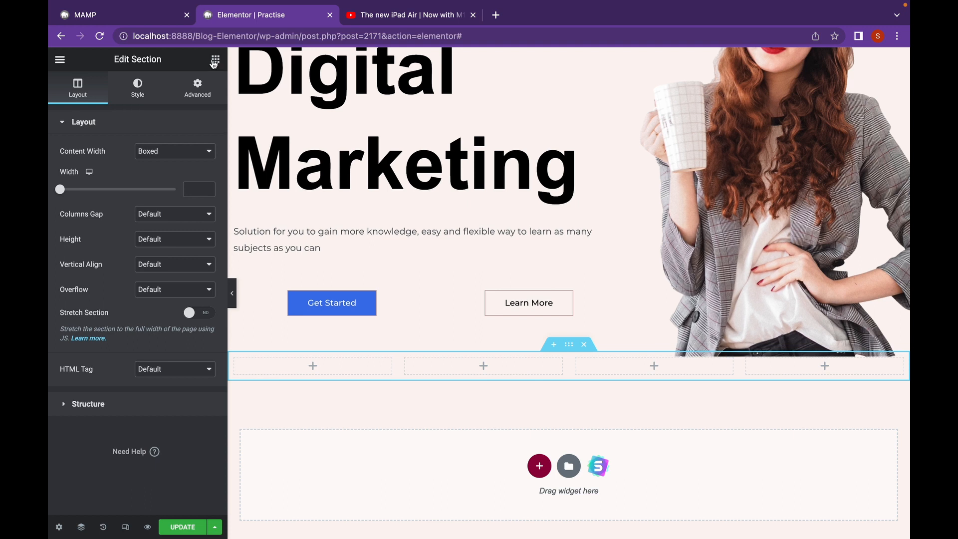
Place a Counter widget in the first column of the new four-column section
left_click(215, 60)
scroll(144, 275, "down", 10)
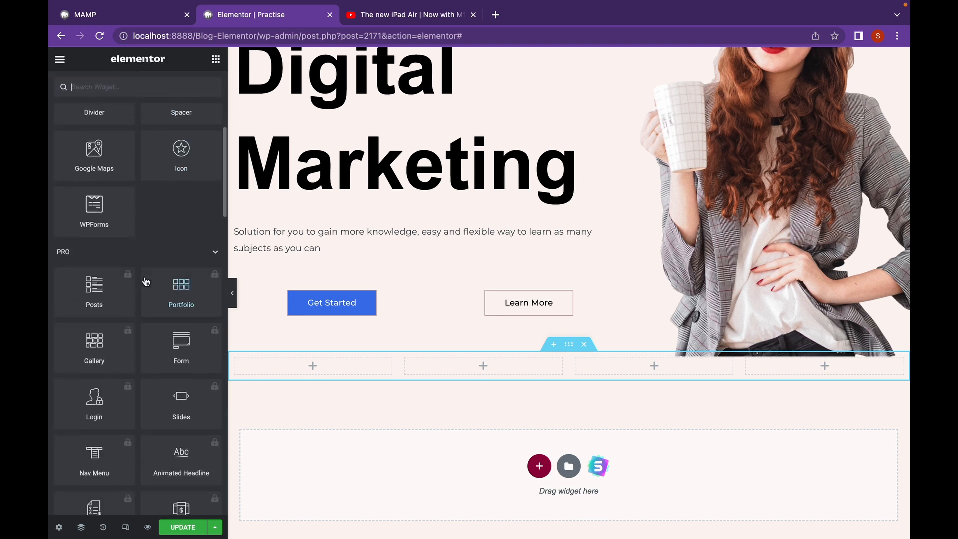
scroll(145, 281, "down", 15)
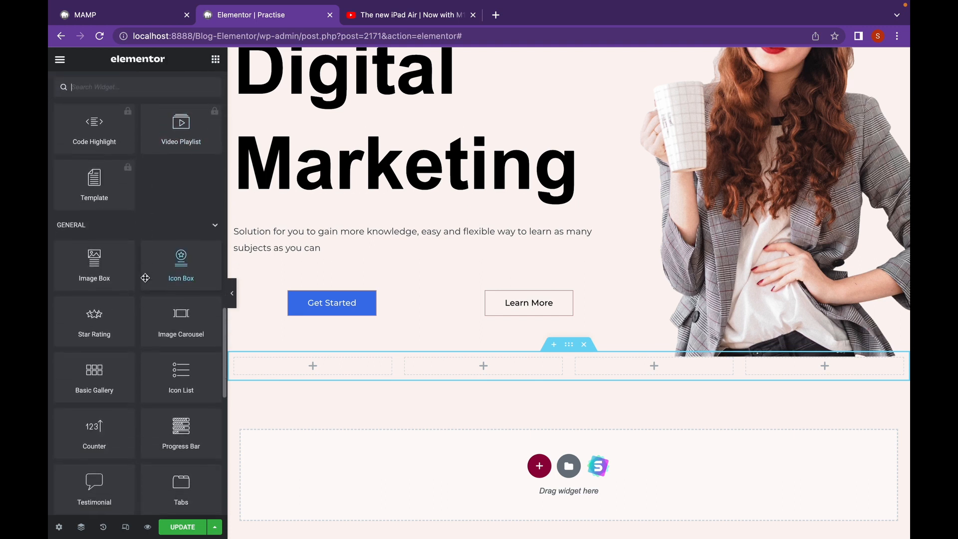
scroll(145, 278, "down", 1)
left_click_drag(87, 316, 319, 364)
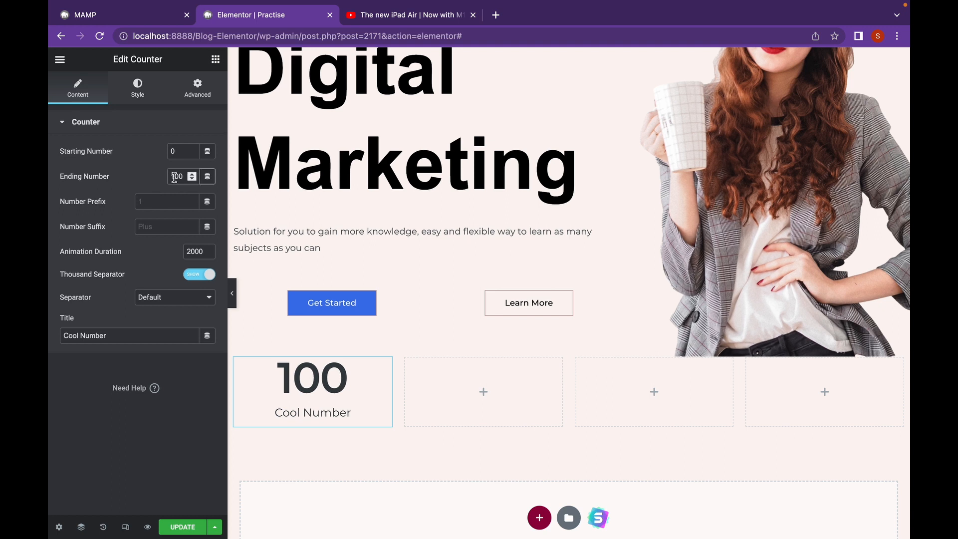
Set the first counter's ending number to 200, its number suffix to K+ and its title to Active Members
key("BackSpace")
type("2")
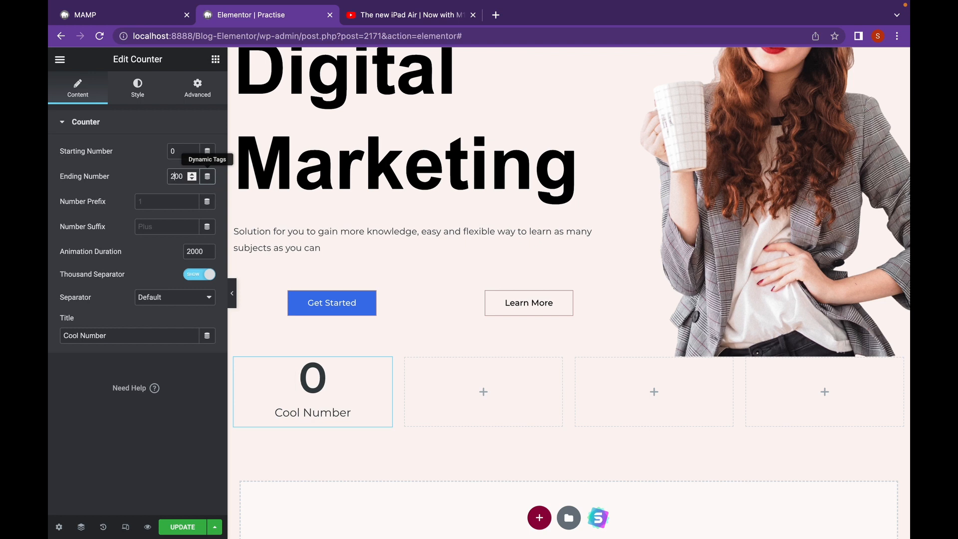
left_click(176, 198)
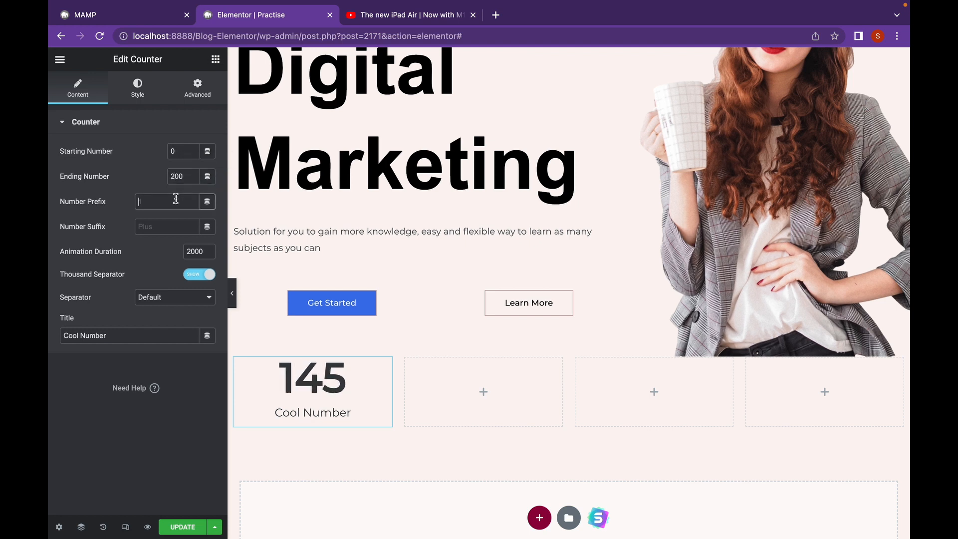
left_click(148, 225)
type("K+")
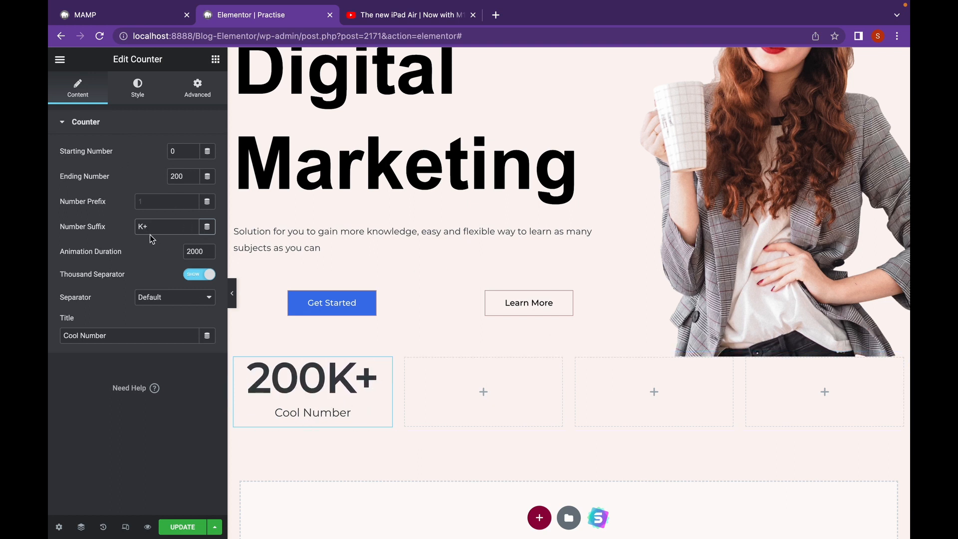
left_click_drag(113, 334, 50, 338)
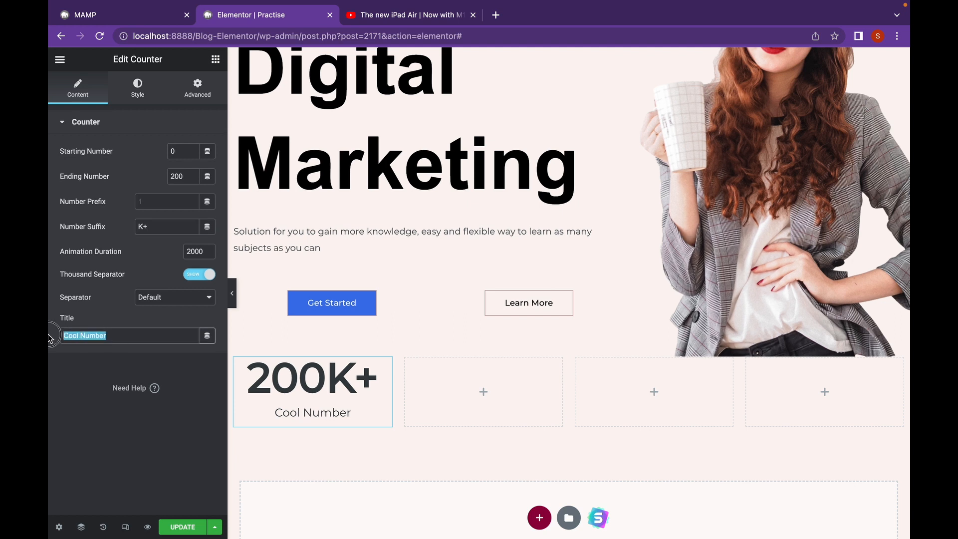
type("Active ")
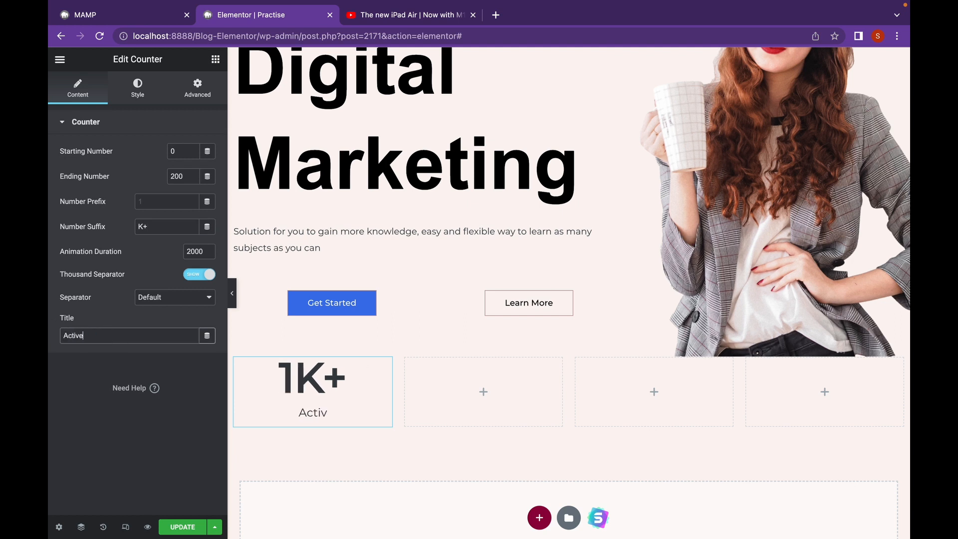
type("Mem")
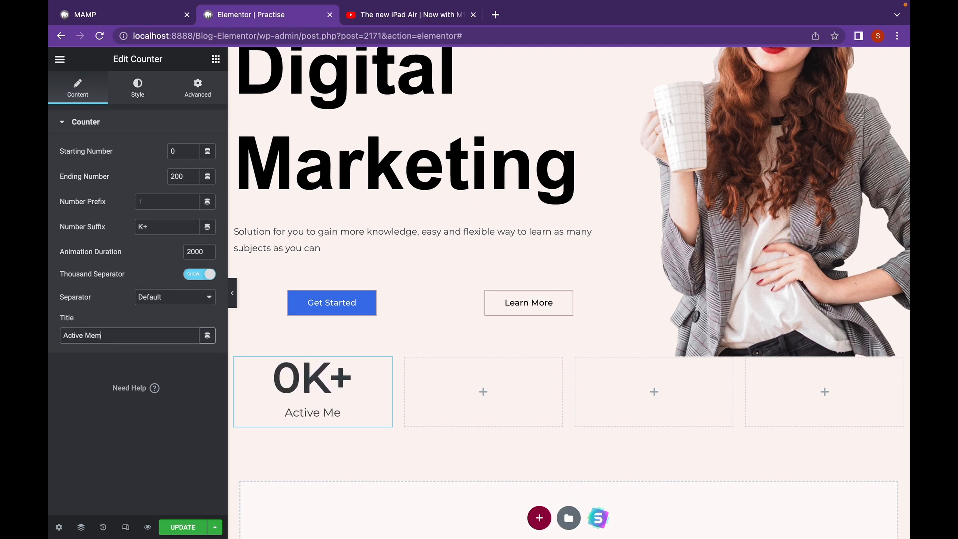
type("bers")
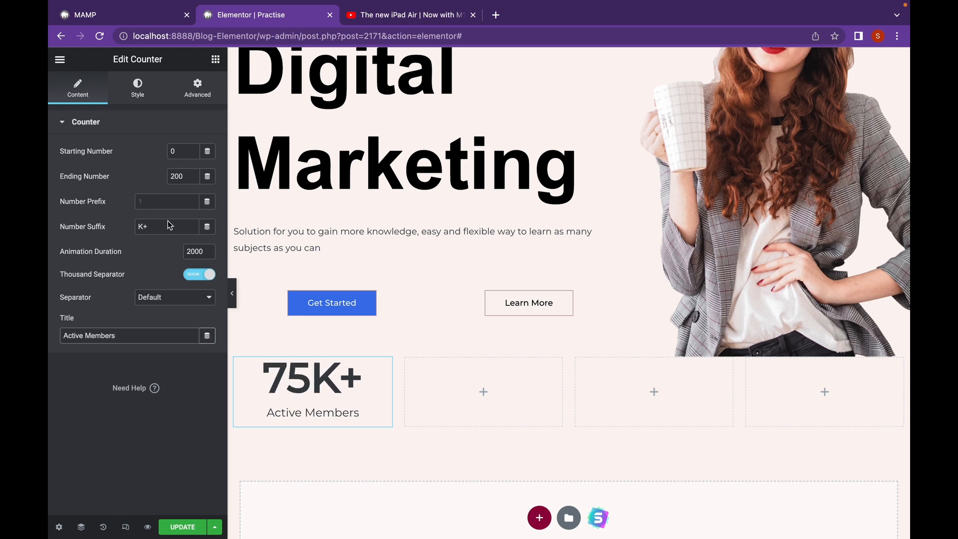
Place a Counter widget in each of the three remaining empty columns of the section
left_click(216, 59)
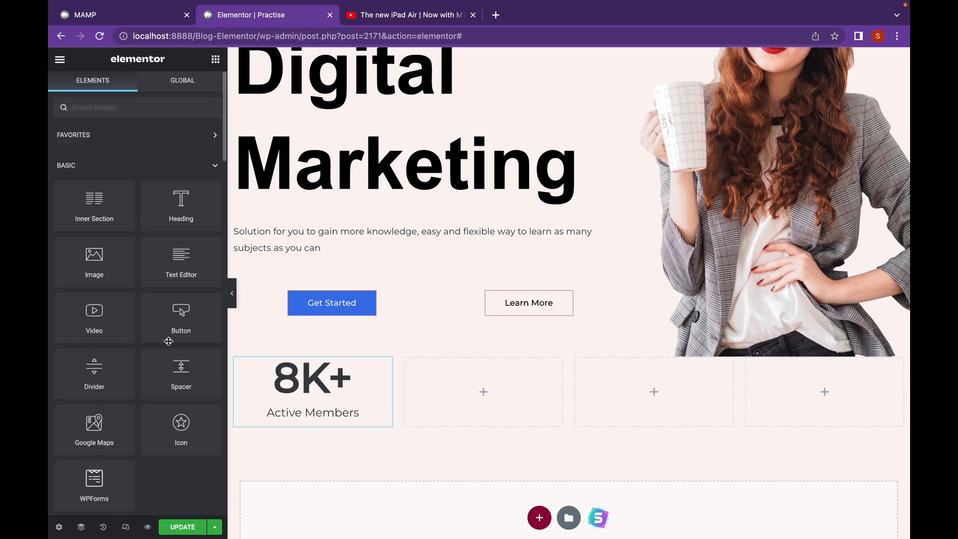
scroll(177, 359, "down", 10)
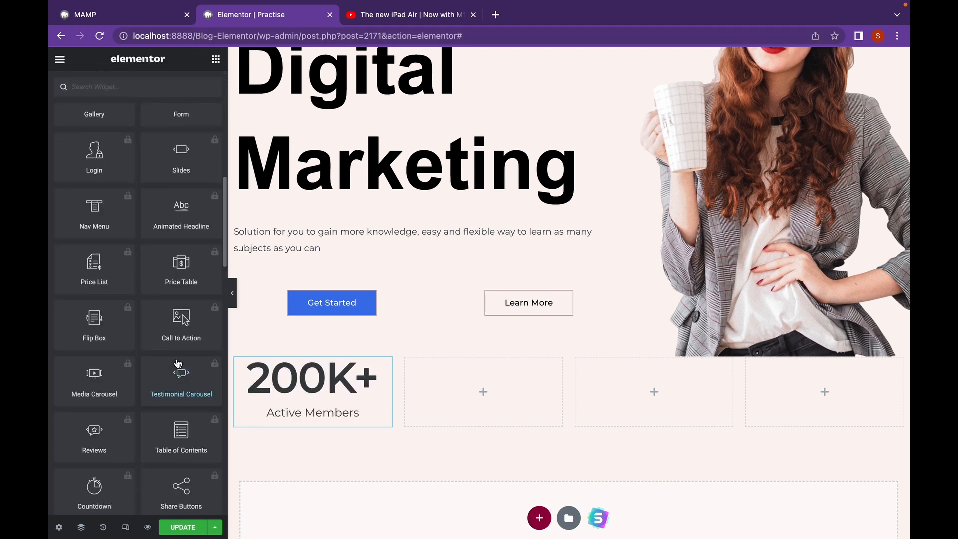
scroll(177, 363, "down", 10)
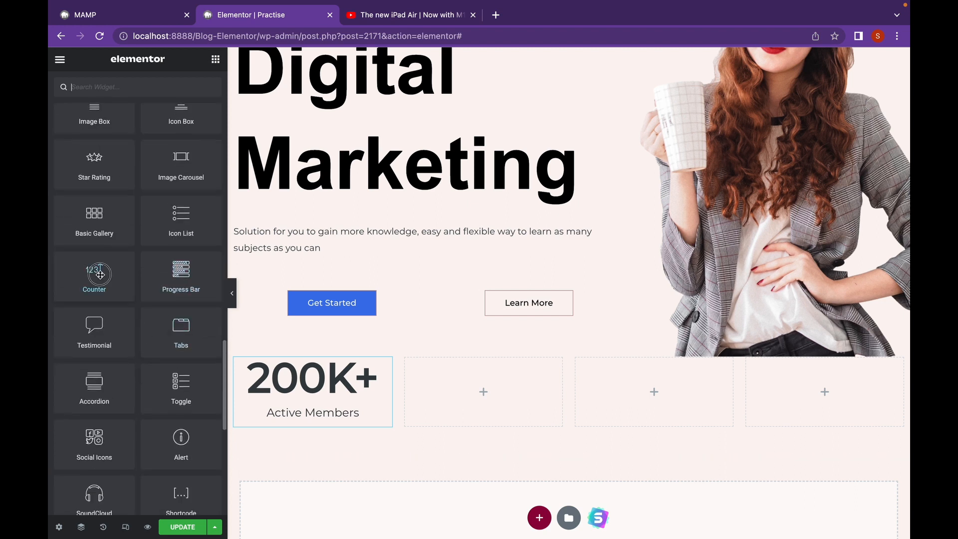
left_click_drag(94, 274, 539, 384)
left_click(216, 59)
scroll(141, 331, "down", 15)
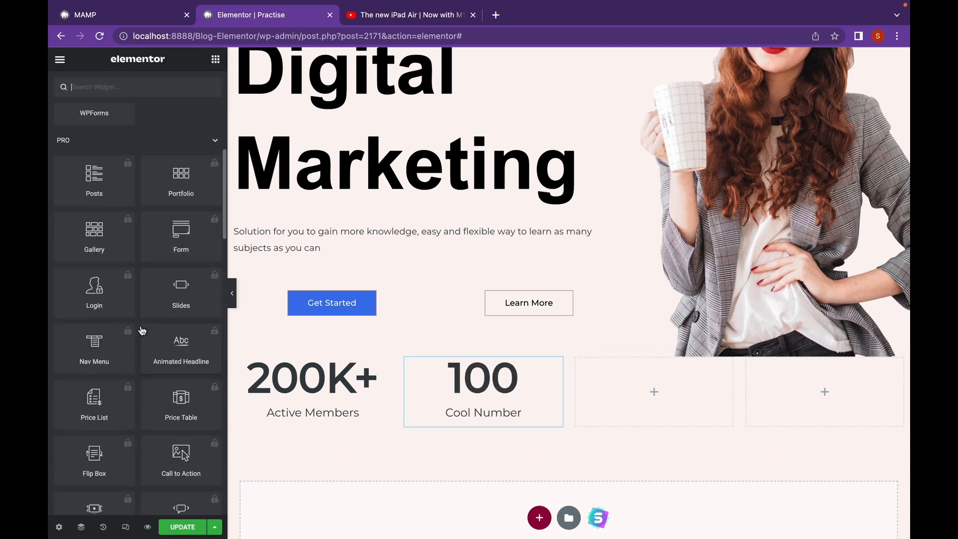
scroll(142, 331, "down", 10)
left_click_drag(95, 294, 653, 392)
left_click(216, 59)
scroll(148, 317, "down", 15)
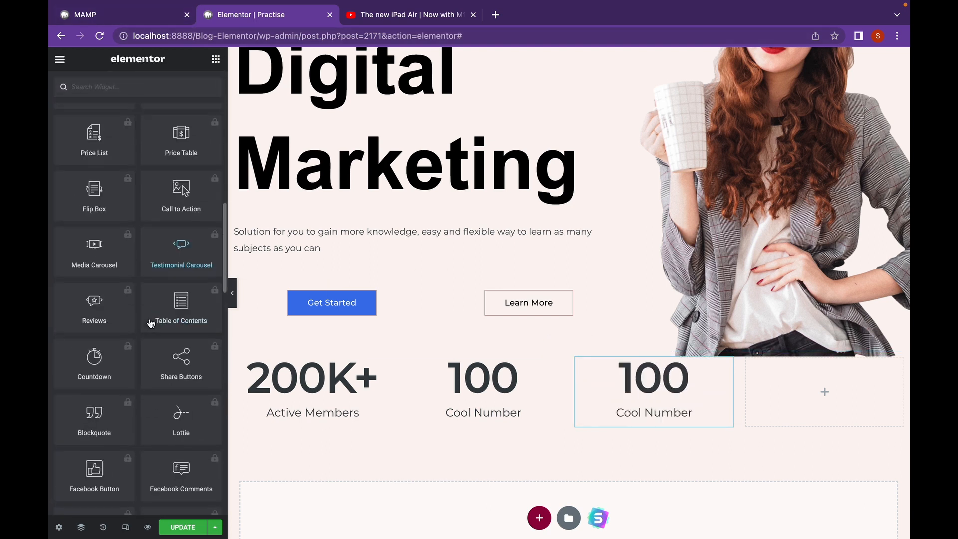
scroll(152, 323, "down", 5)
left_click_drag(89, 332, 823, 392)
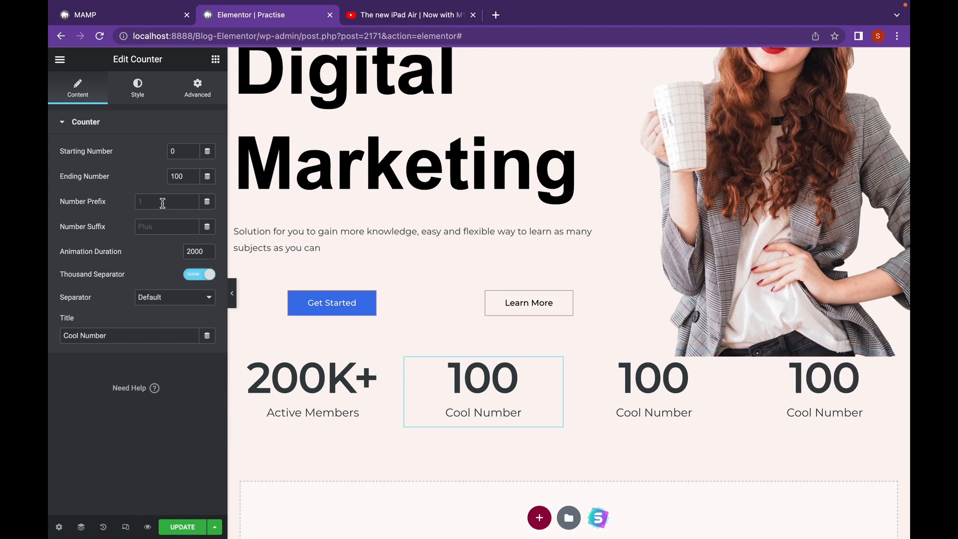
Set the second counter's ending number to 10, its number suffix to K+ and its title to Courses
left_click(185, 177)
key("BackSpace")
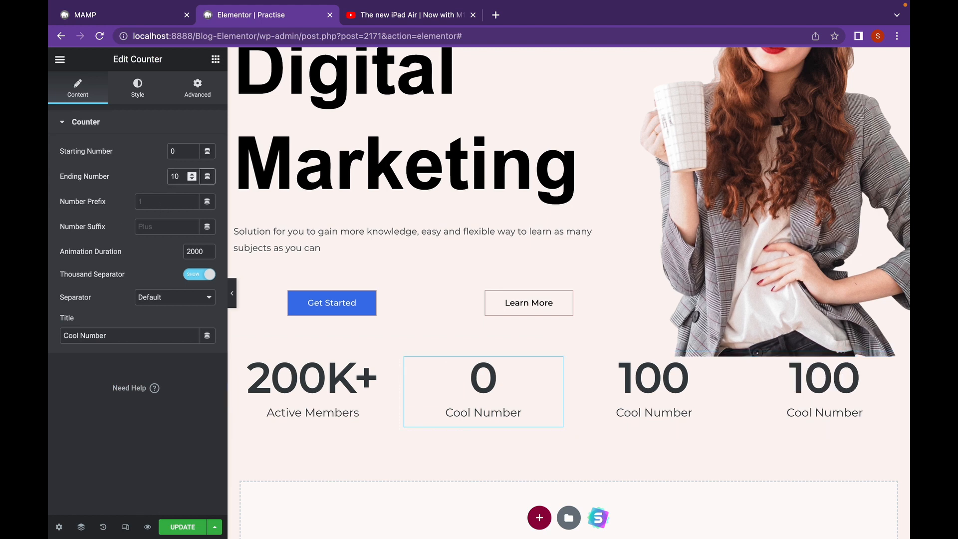
left_click(161, 227)
type("K+")
left_click_drag(107, 336, 50, 341)
type("Courses")
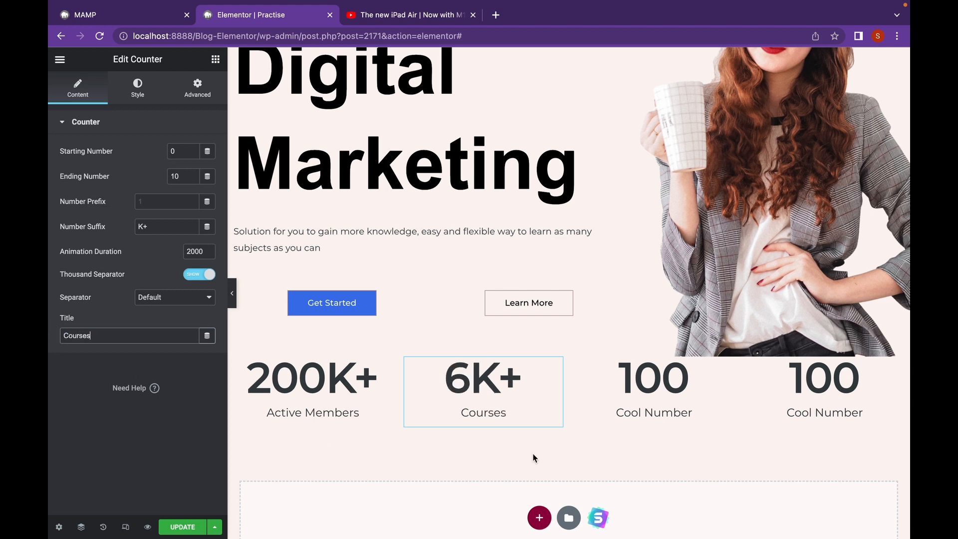
Set the third counter's ending number to 50, its number suffix to + and its title to Categories
left_click(636, 388)
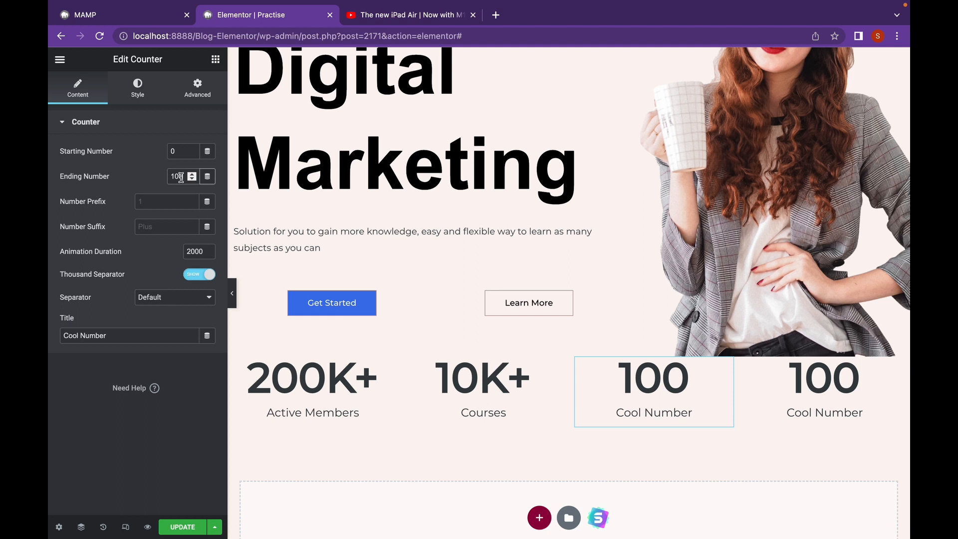
key("BackSpace")
key("BackSpace")
key("BackSpace")
type("50")
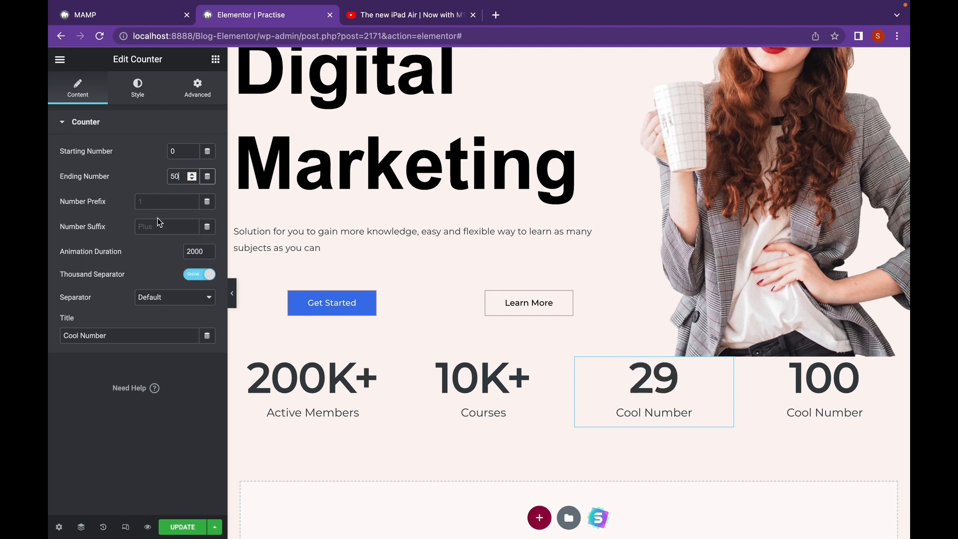
left_click(156, 223)
type("+")
left_click_drag(111, 336, 61, 335)
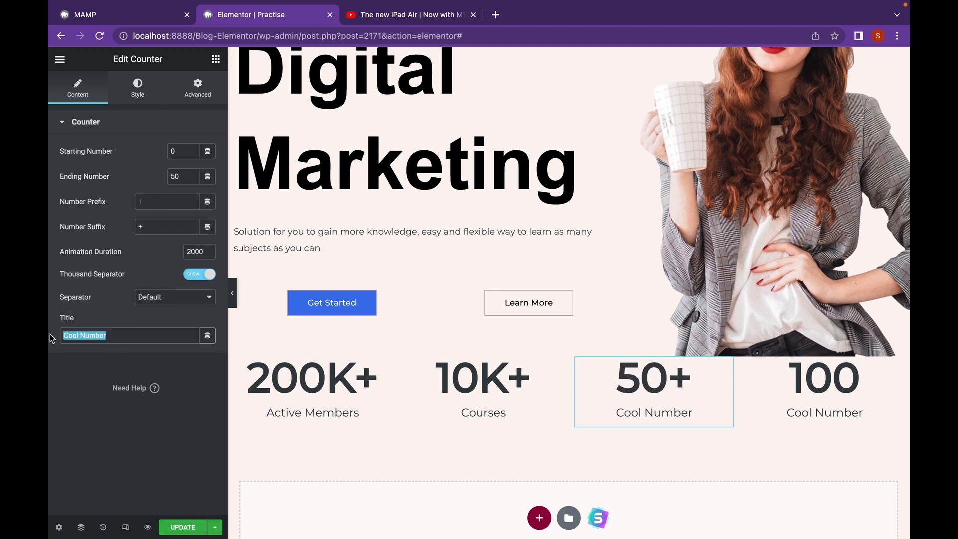
type("Categories")
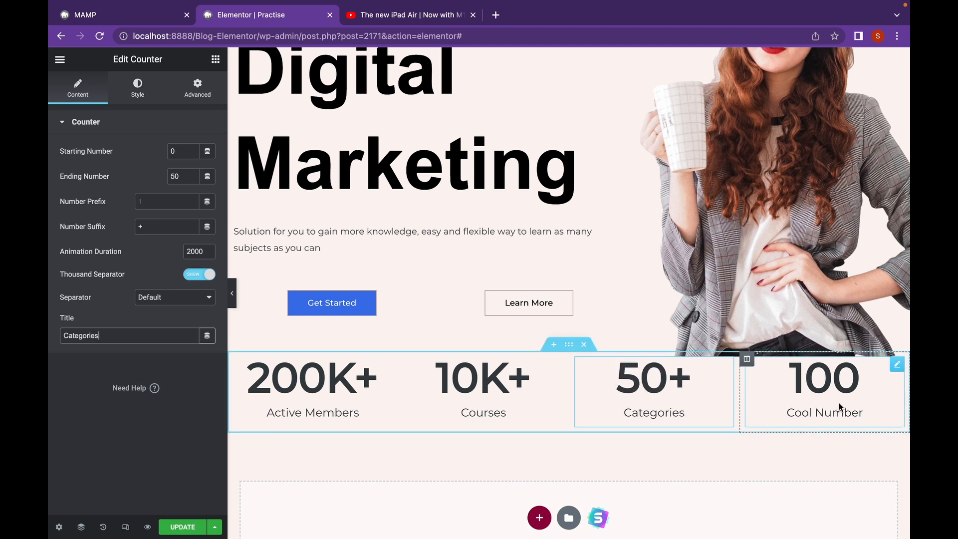
Set the fourth counter's ending number to 80, its number suffix to K+ and its title to Professionals Hired
left_click(840, 406)
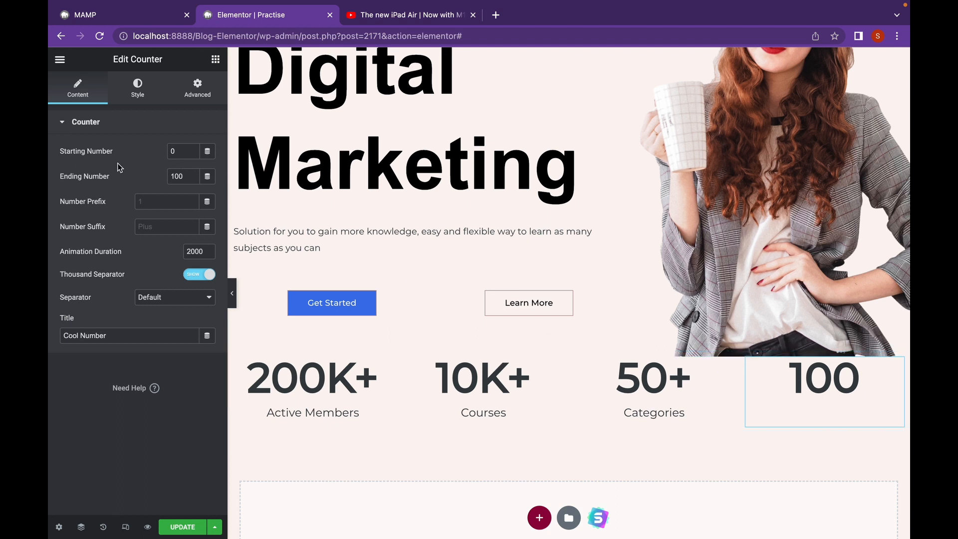
double_click(178, 175)
type("80")
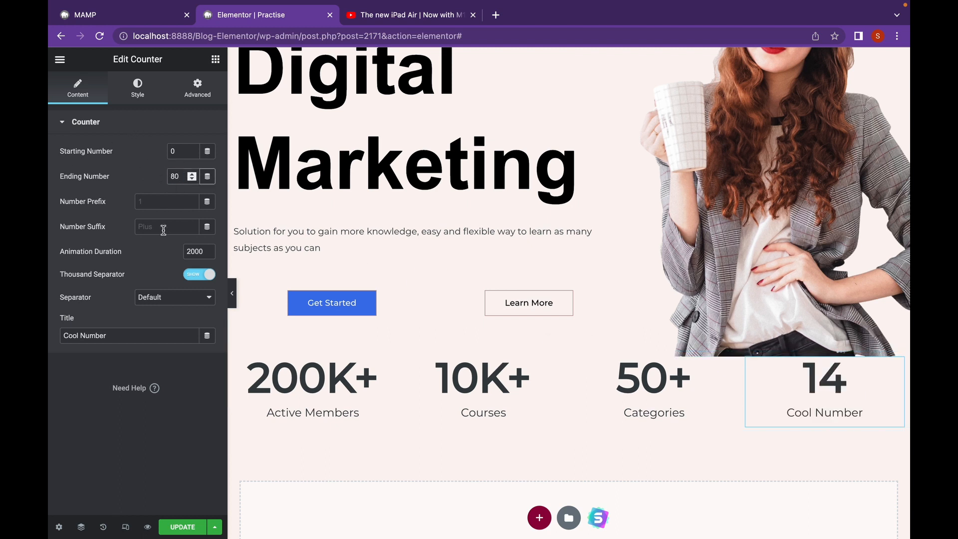
left_click(162, 227)
type("K+")
left_click_drag(107, 336, 49, 336)
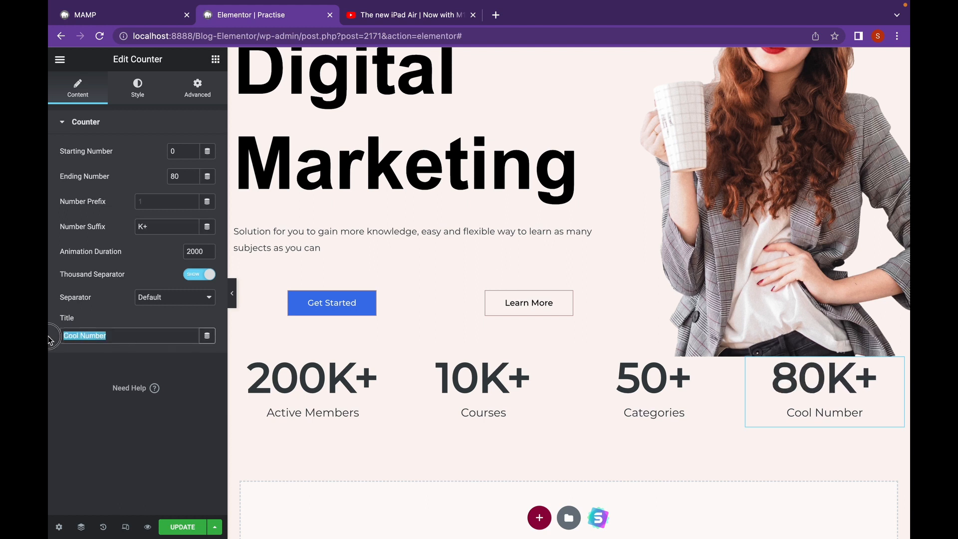
type("Professionals Hired")
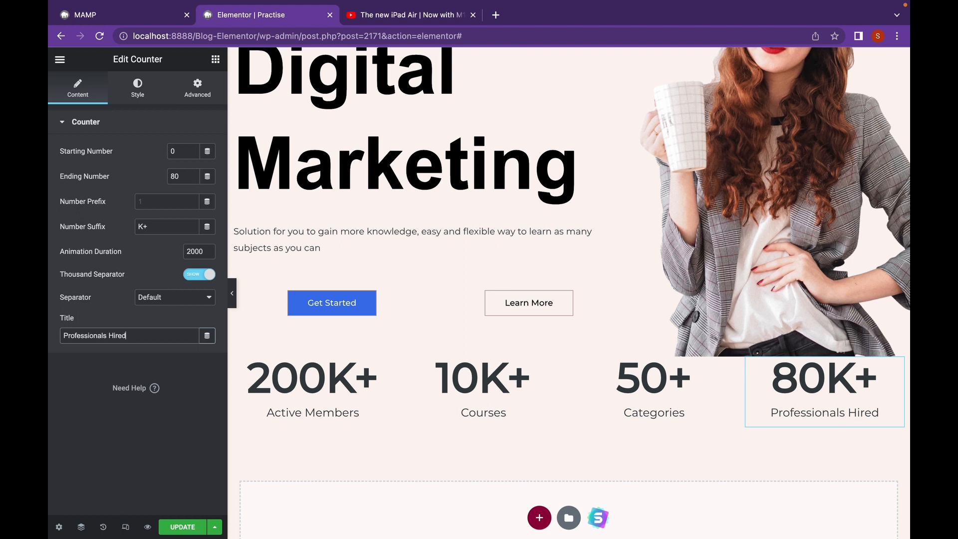
Set the Professionals Hired counter's number color to #FFFFFF and its title color to white
left_click(140, 89)
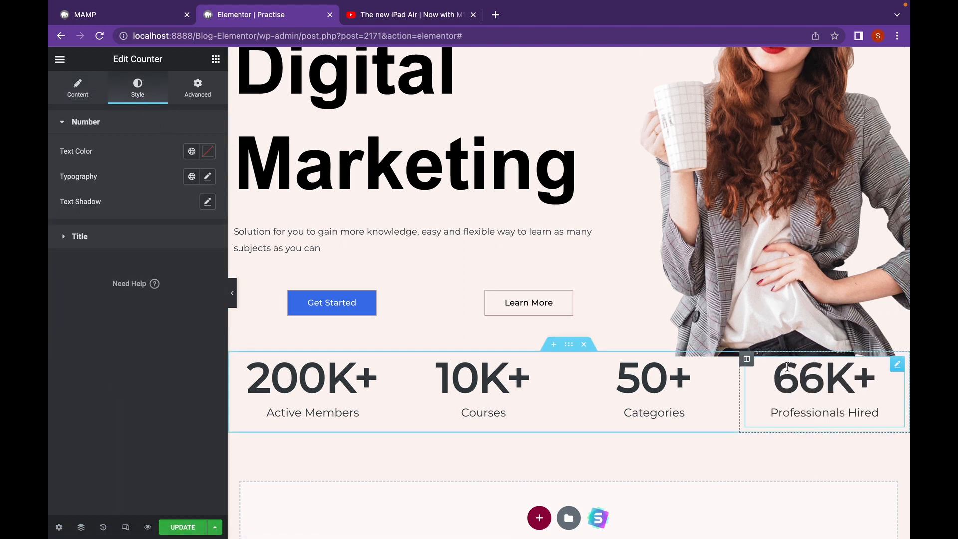
left_click(205, 159)
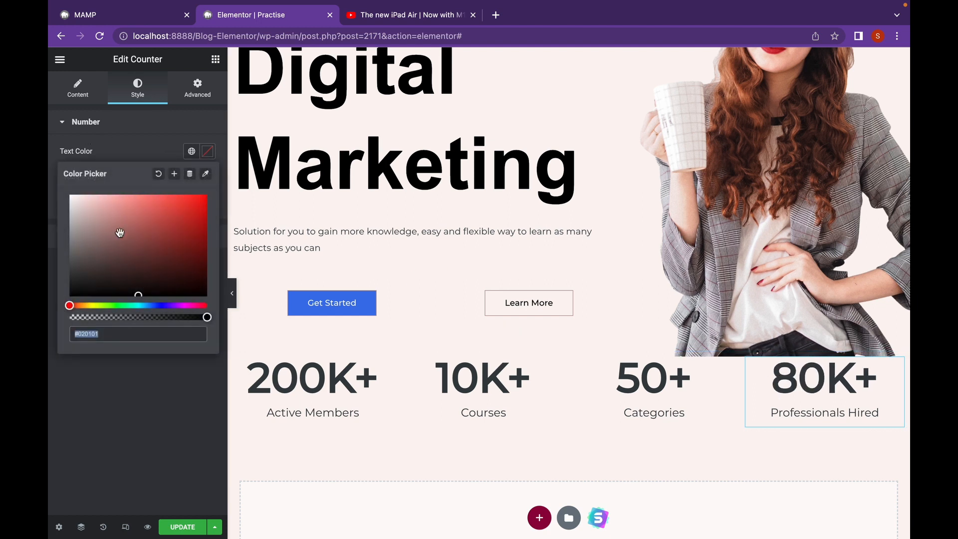
left_click_drag(120, 232, 62, 190)
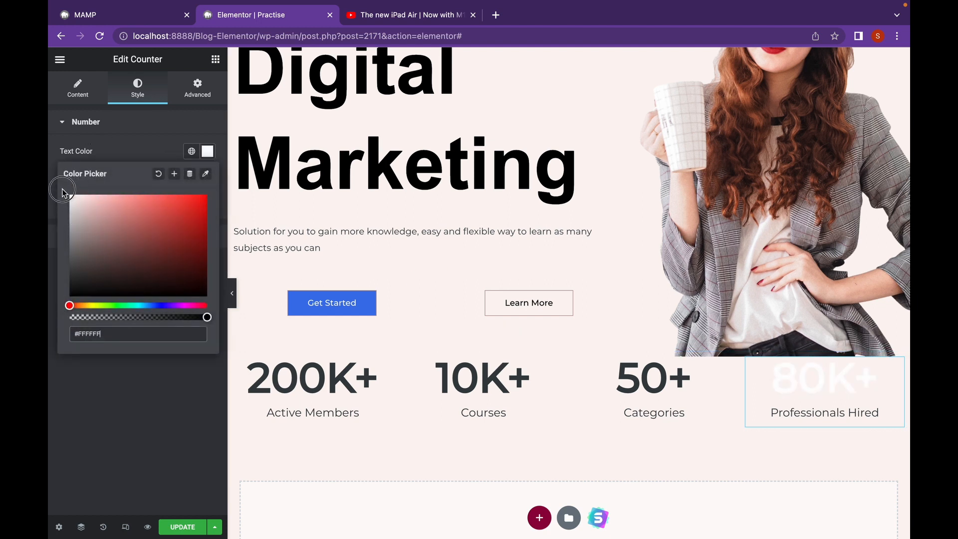
left_click(165, 151)
left_click(145, 240)
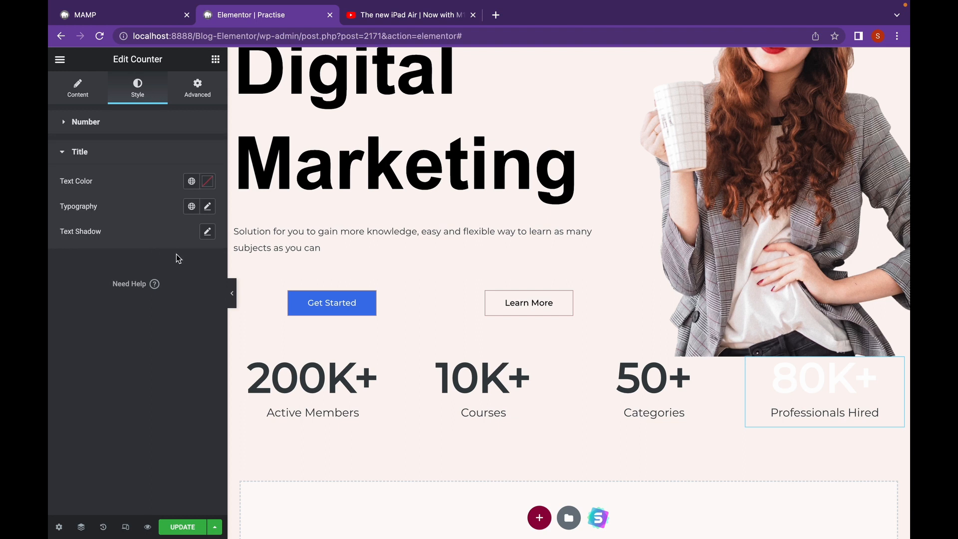
left_click(208, 184)
left_click_drag(100, 228, 49, 221)
left_click(167, 181)
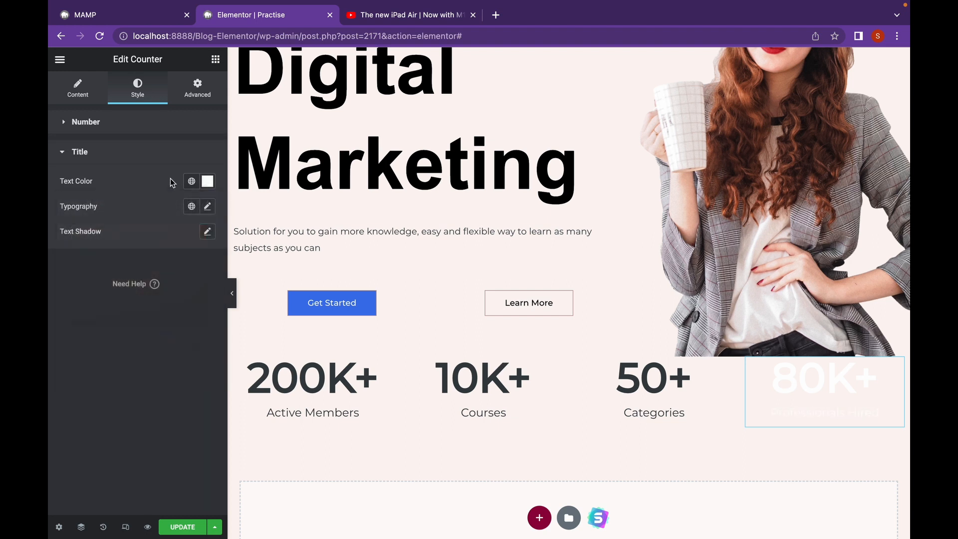
Set the Categories counter's number color to #FFFFFF and its title color to #FBFBFB
left_click(721, 422)
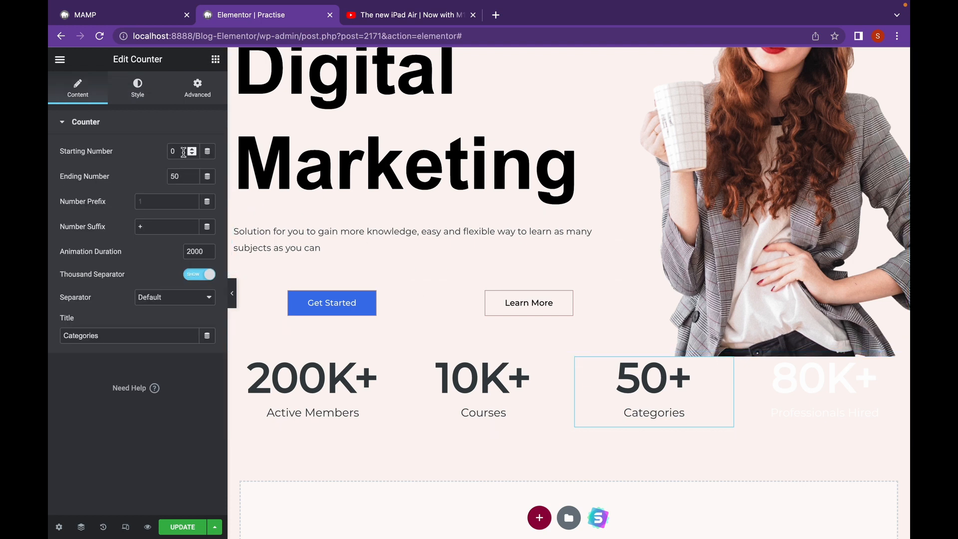
left_click(147, 89)
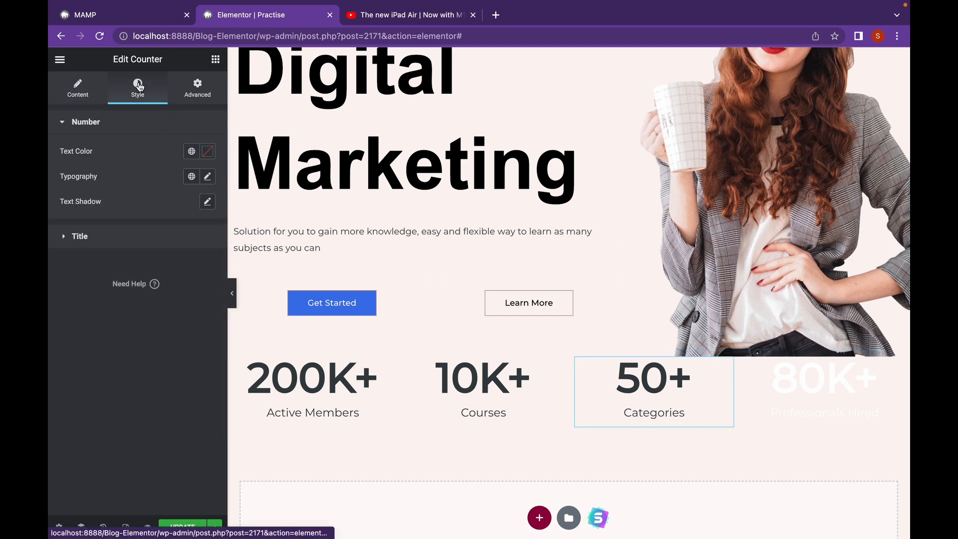
left_click(212, 153)
left_click_drag(85, 205, 65, 185)
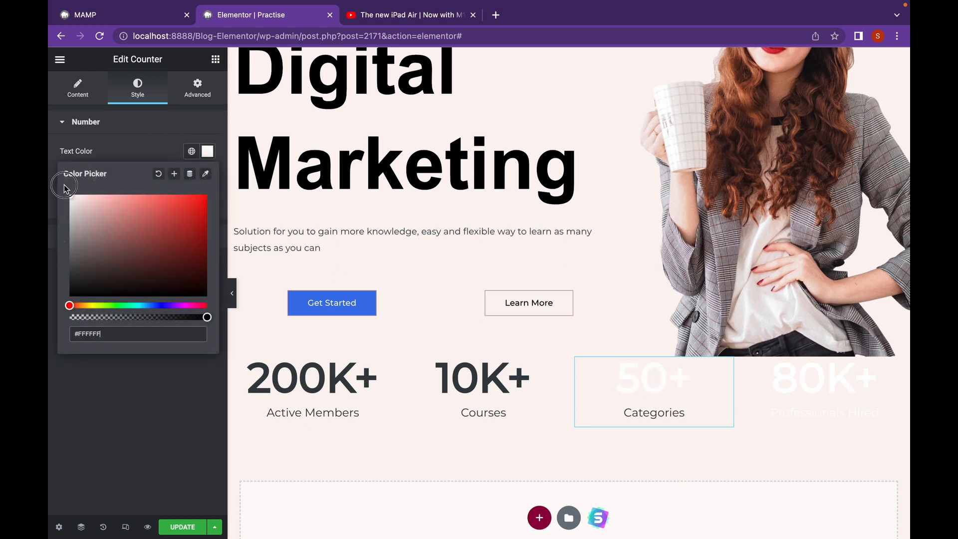
left_click(134, 146)
left_click(103, 156)
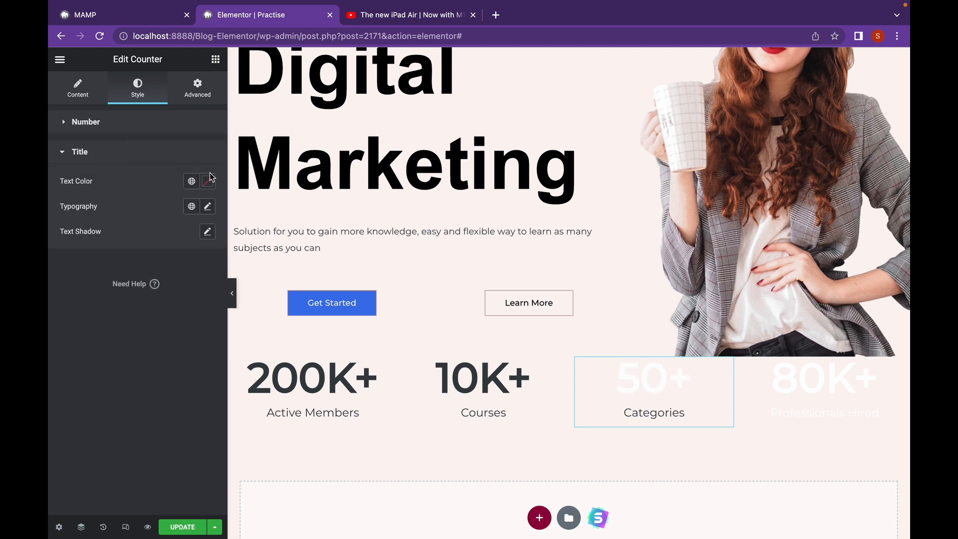
left_click(208, 180)
left_click(73, 228)
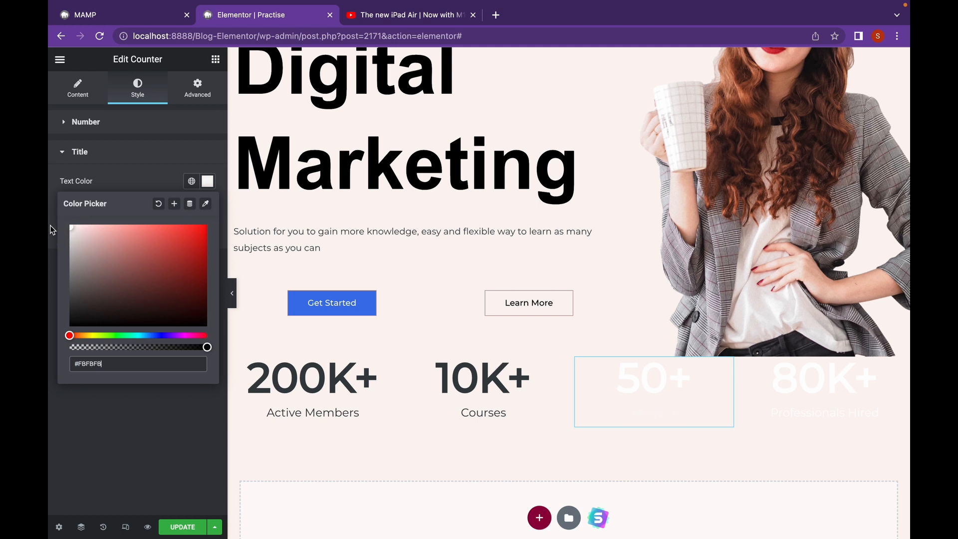
Set both the number and title text colors of the Courses counter to white
left_click(449, 394)
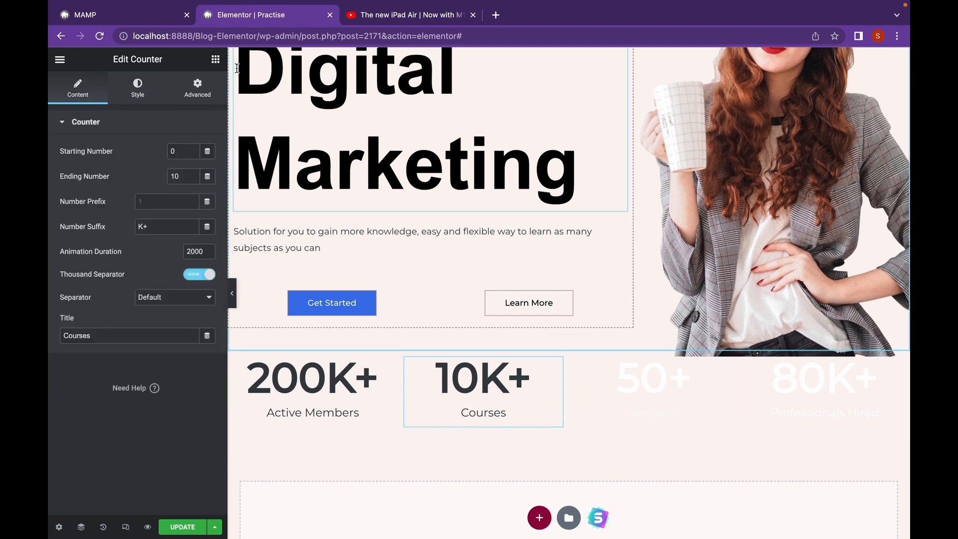
left_click(144, 93)
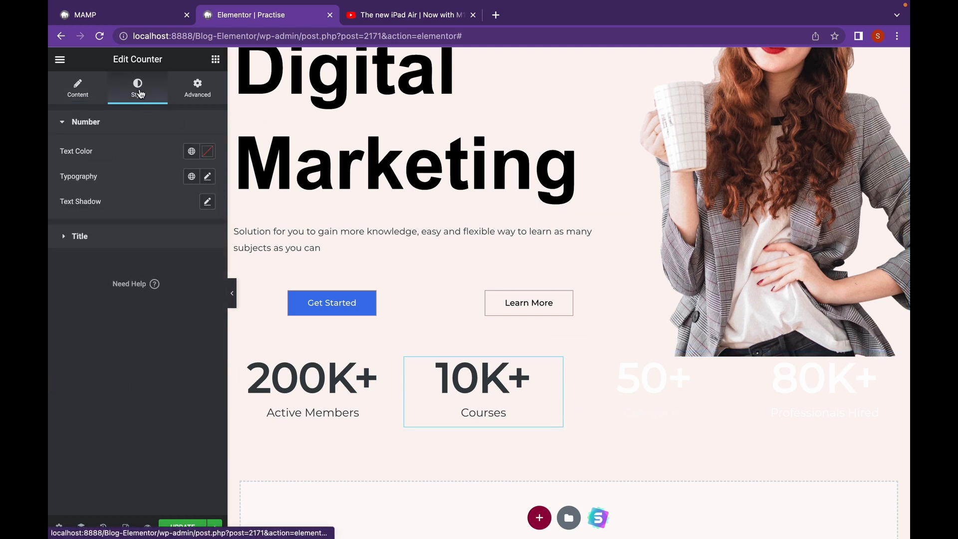
left_click(207, 151)
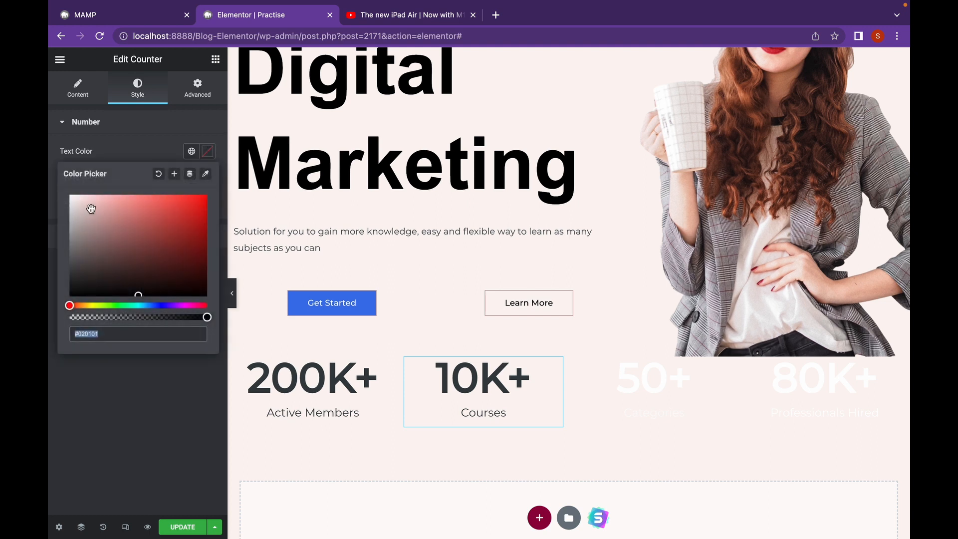
left_click(71, 196)
left_click(120, 145)
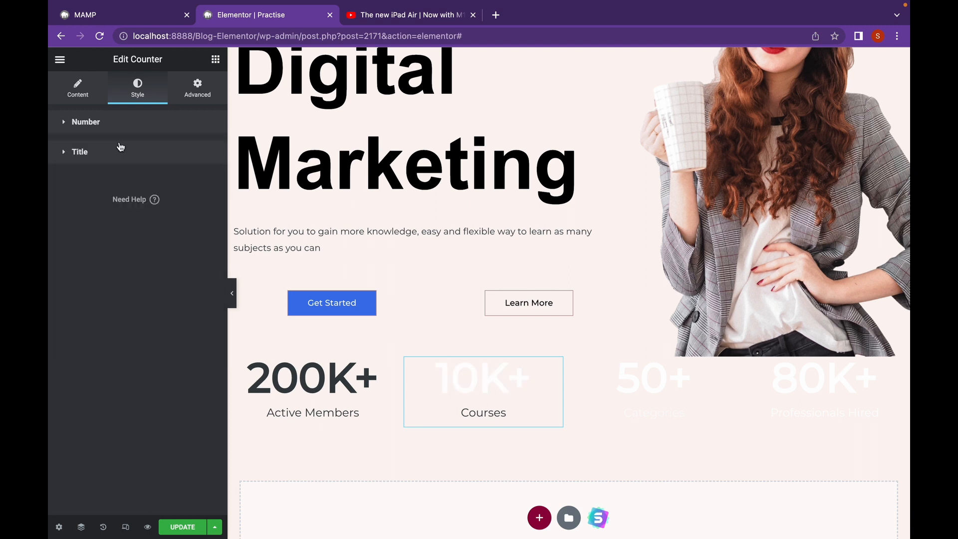
left_click(176, 165)
left_click(208, 181)
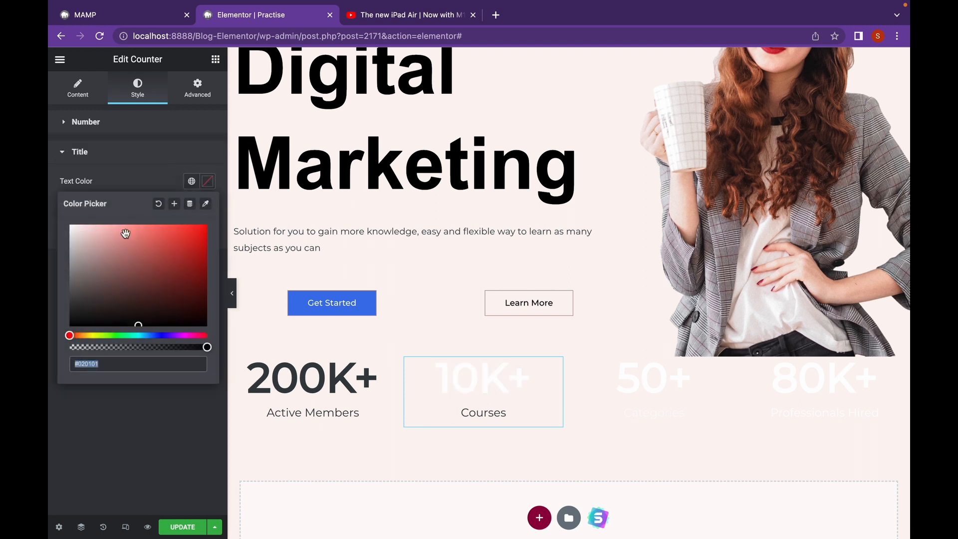
left_click(71, 227)
left_click(156, 155)
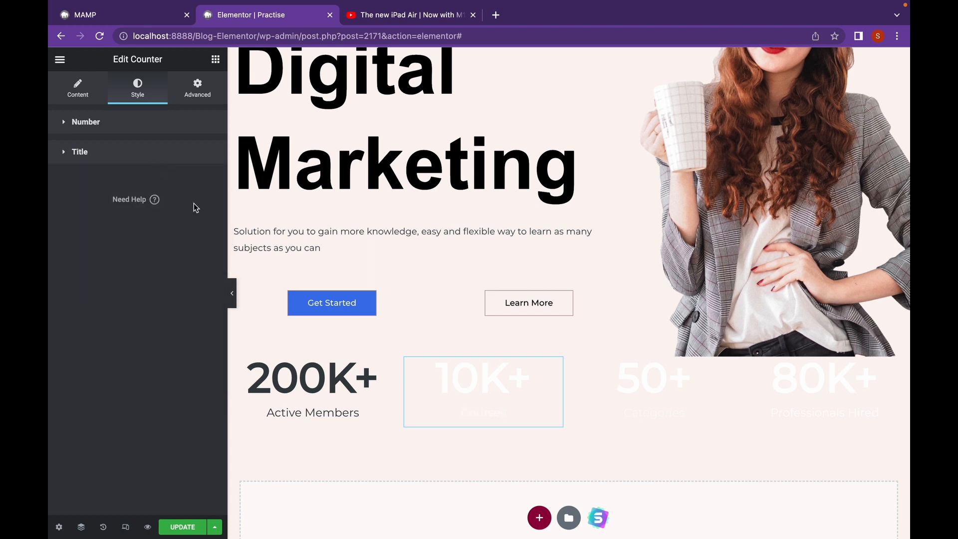
Set both the number and title text colors of the Active Members counter to #FFFFFF
left_click(313, 394)
left_click(199, 90)
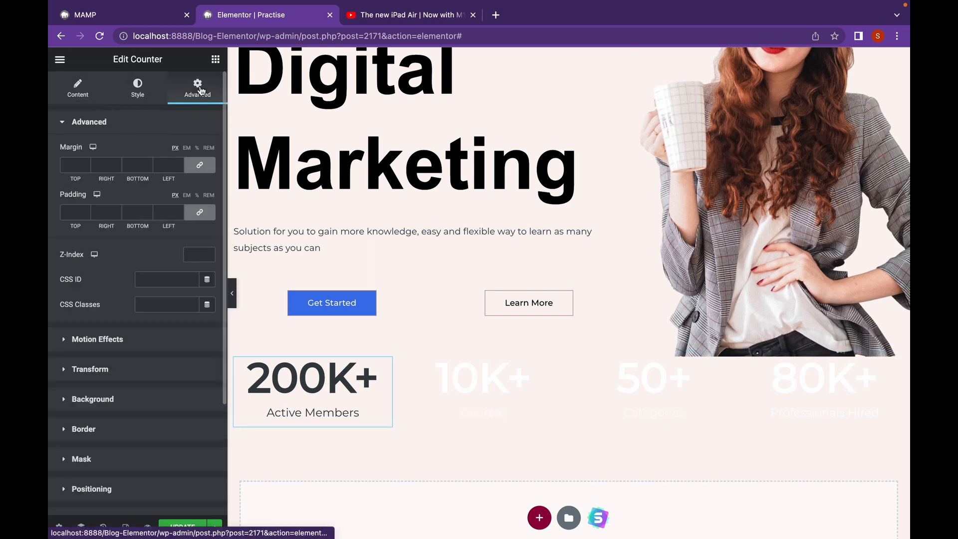
left_click(137, 87)
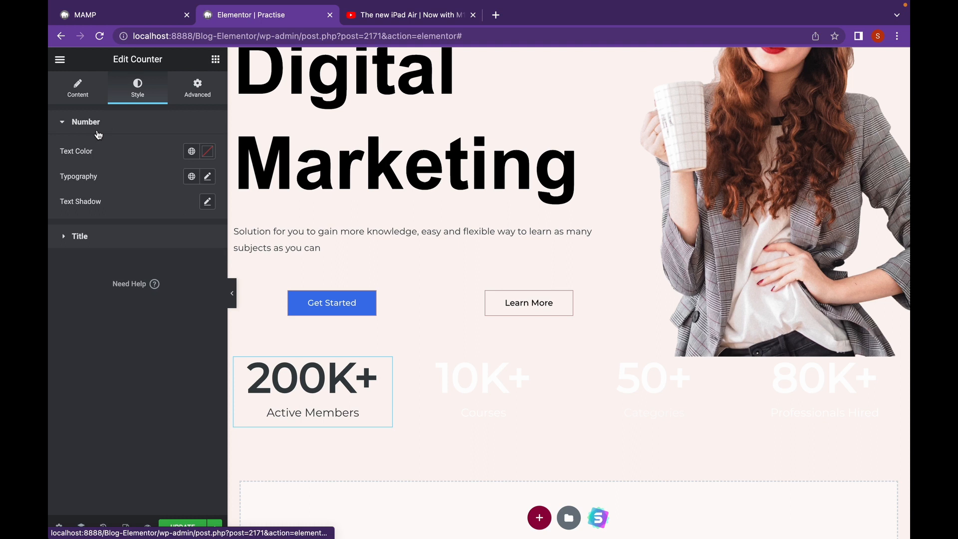
left_click(207, 151)
left_click_drag(75, 214, 54, 179)
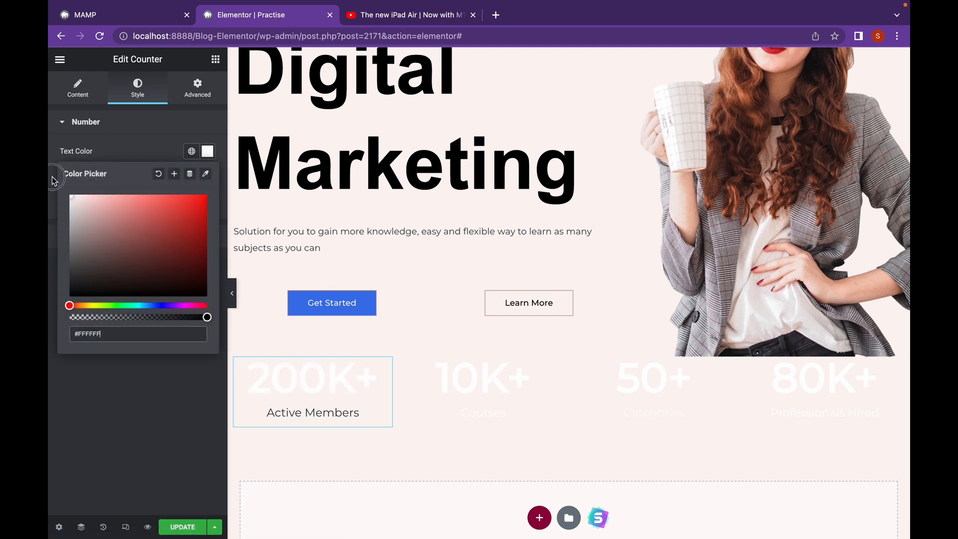
left_click(161, 126)
left_click(142, 157)
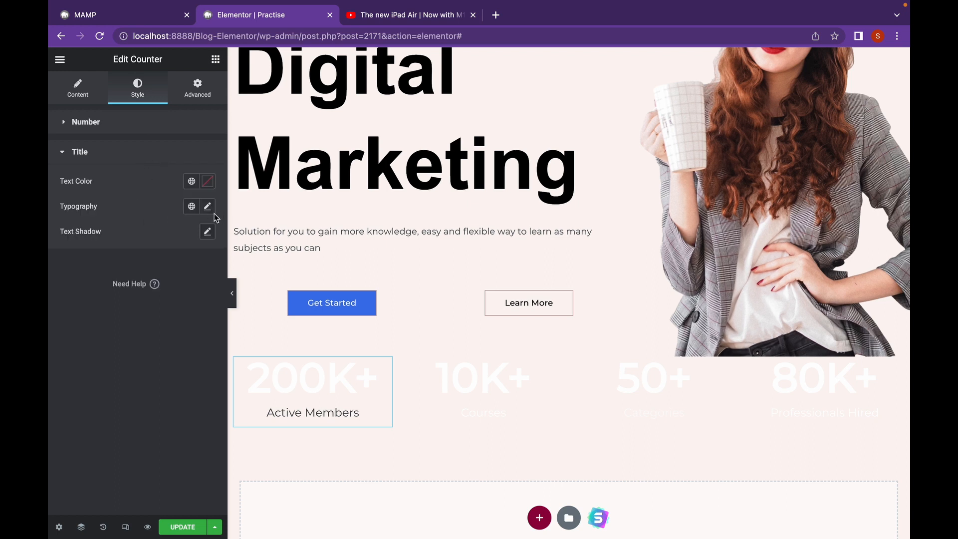
left_click(207, 182)
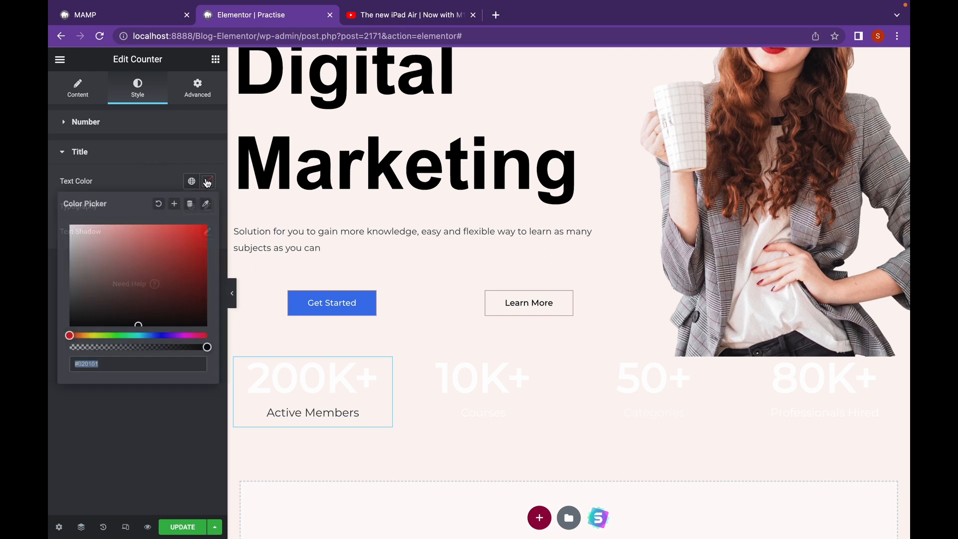
left_click_drag(113, 235, 53, 218)
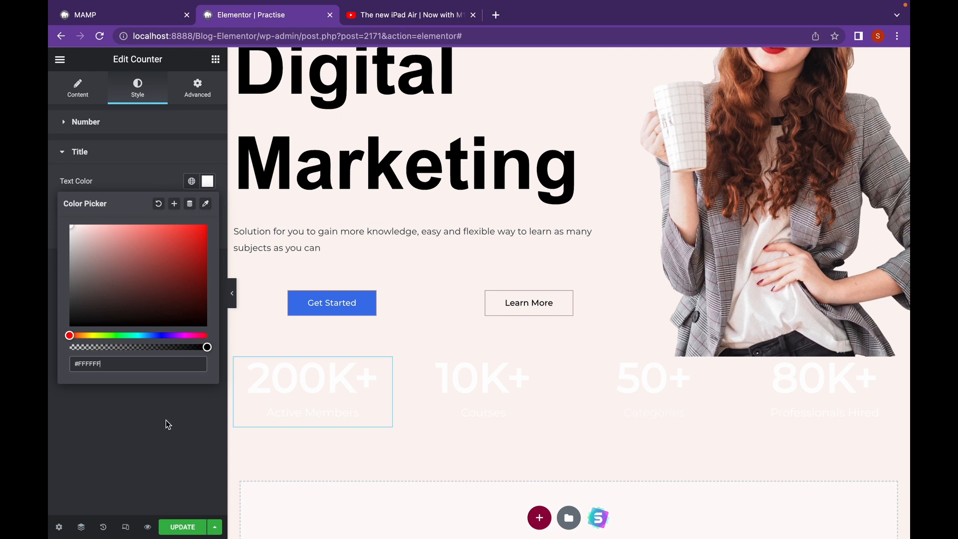
Give the counter section a Classic background with the blue color #0026C6
left_click(568, 346)
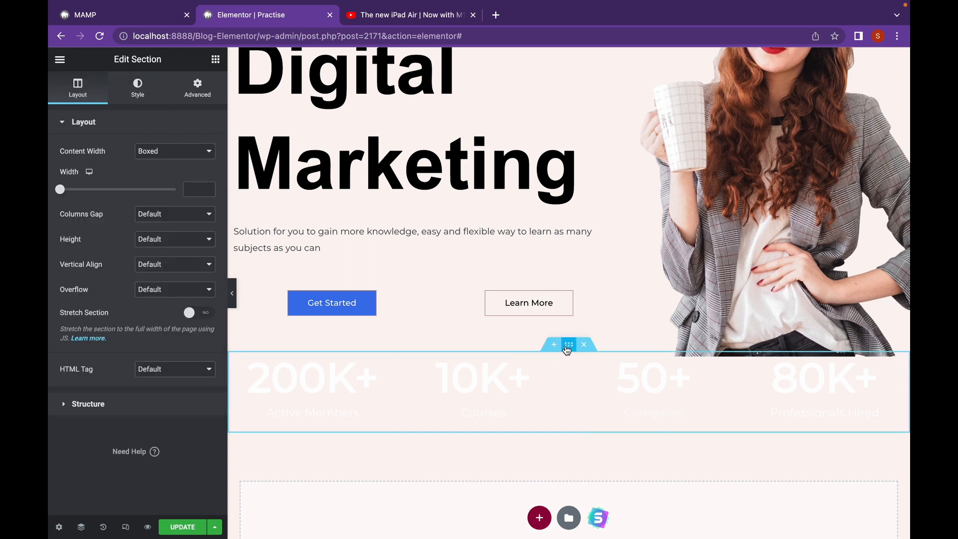
left_click(137, 89)
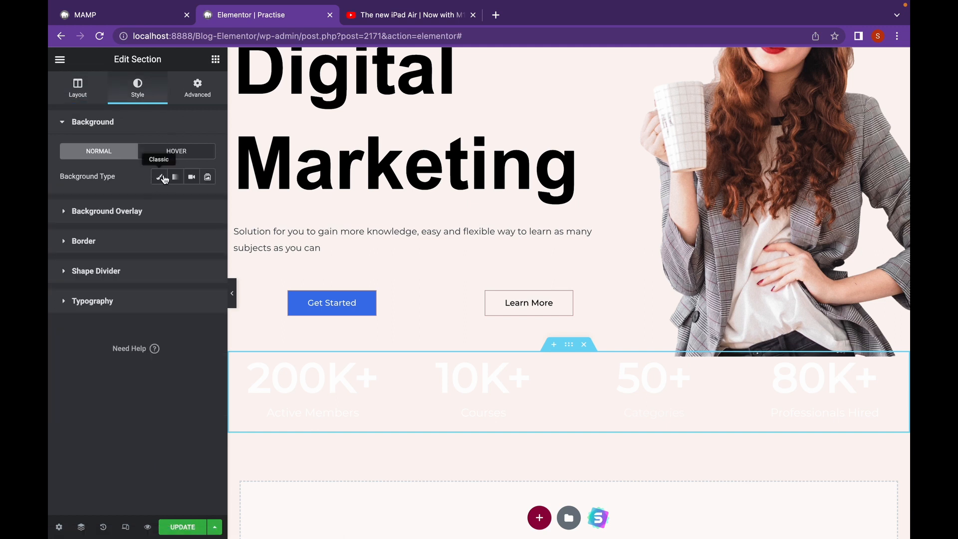
left_click(160, 178)
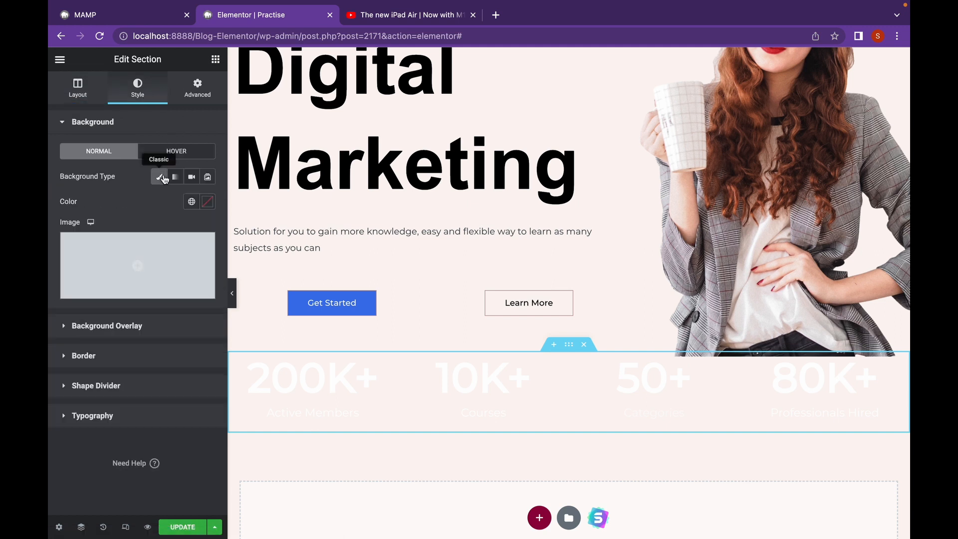
left_click(207, 202)
left_click(153, 356)
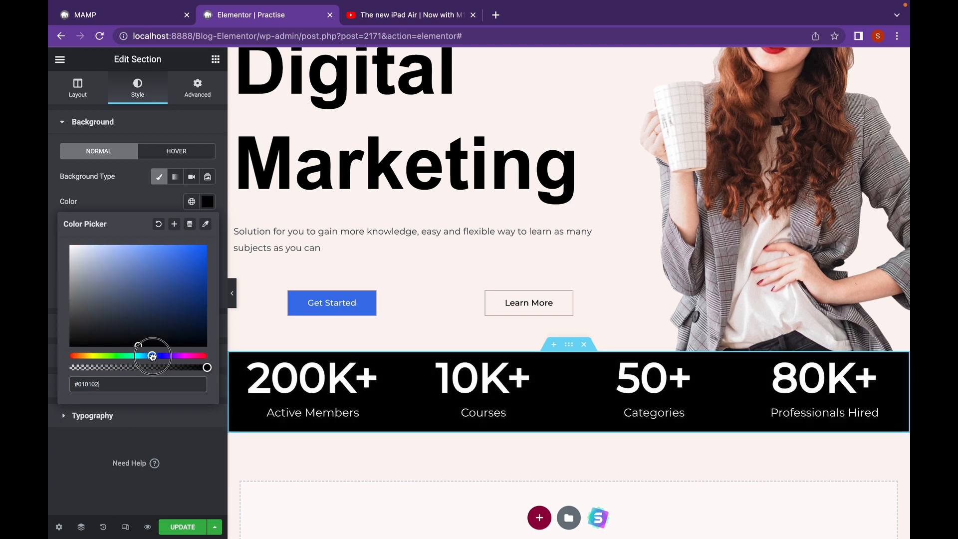
left_click(169, 355)
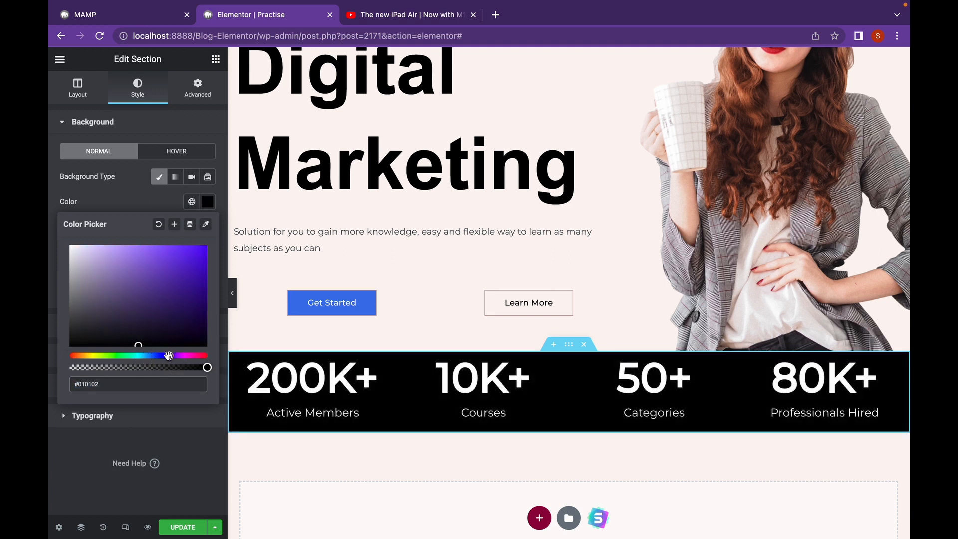
left_click(157, 356)
left_click_drag(148, 330, 228, 269)
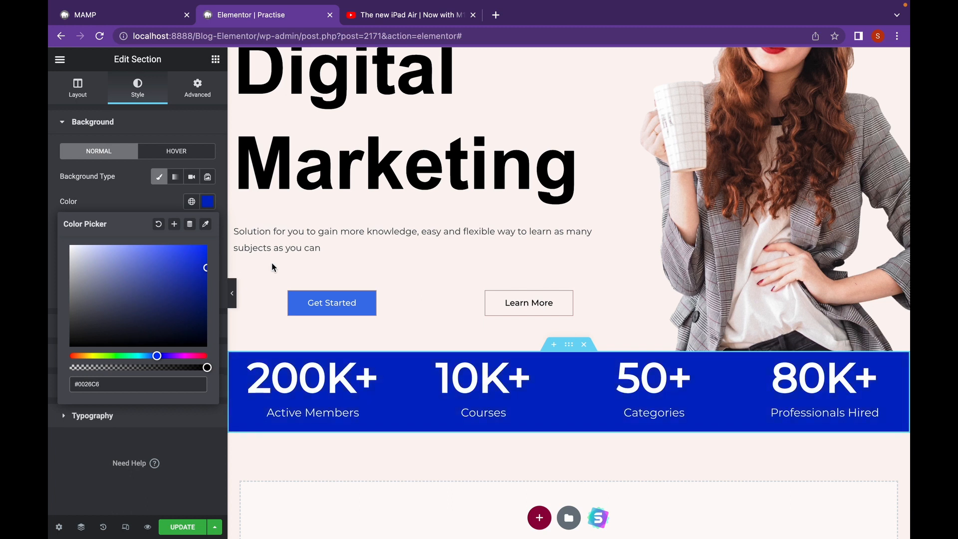
Hide the editing panel and review the header, hero section and counter row at full page width
scroll(324, 275, "up", 5)
scroll(402, 289, "down", 4)
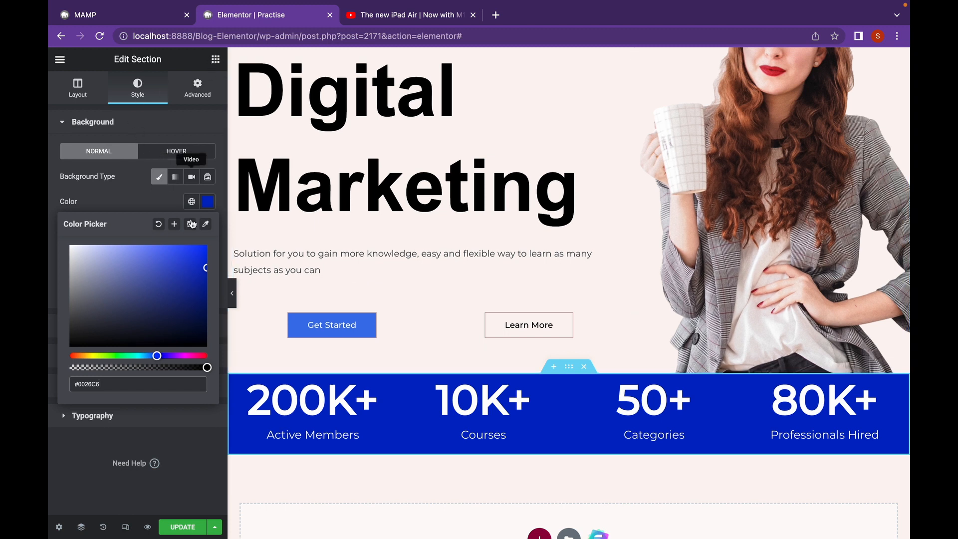
left_click(232, 293)
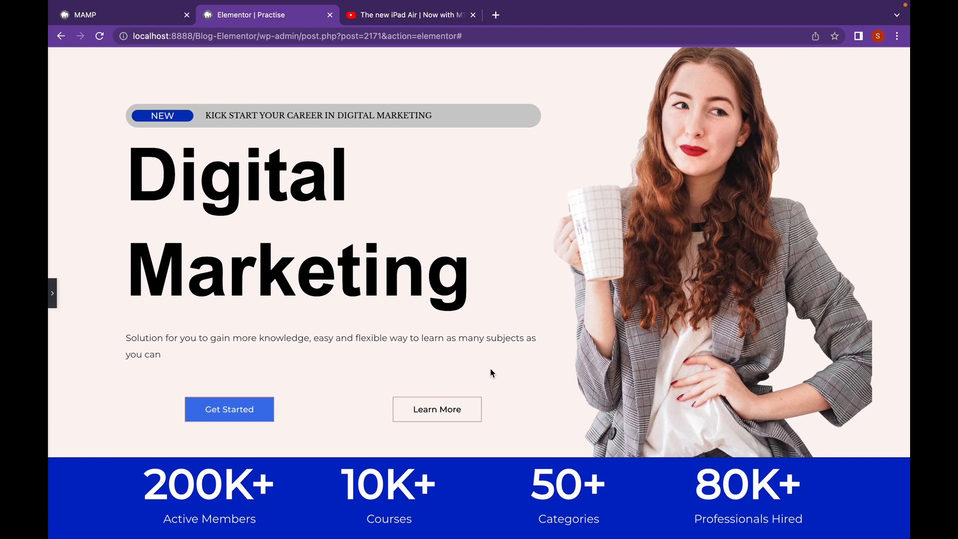
scroll(489, 372, "up", 2)
scroll(490, 370, "down", 2)
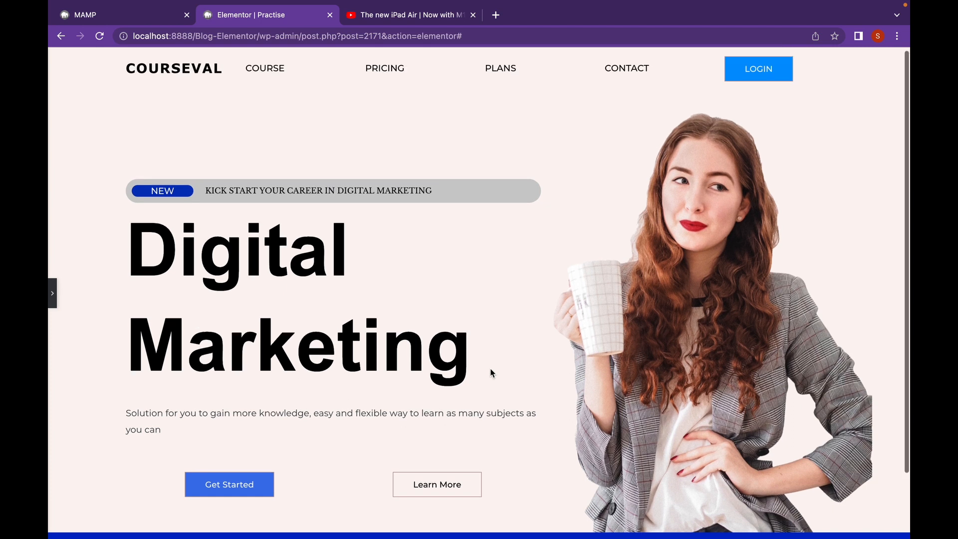
Add a new single-column section directly below the blue counter row
left_click(52, 293)
scroll(593, 414, "down", 4)
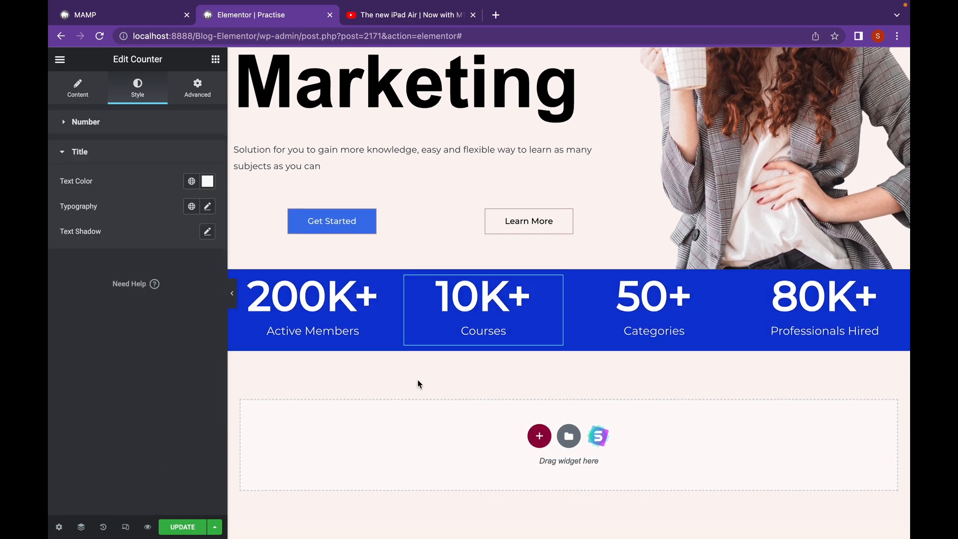
left_click(539, 435)
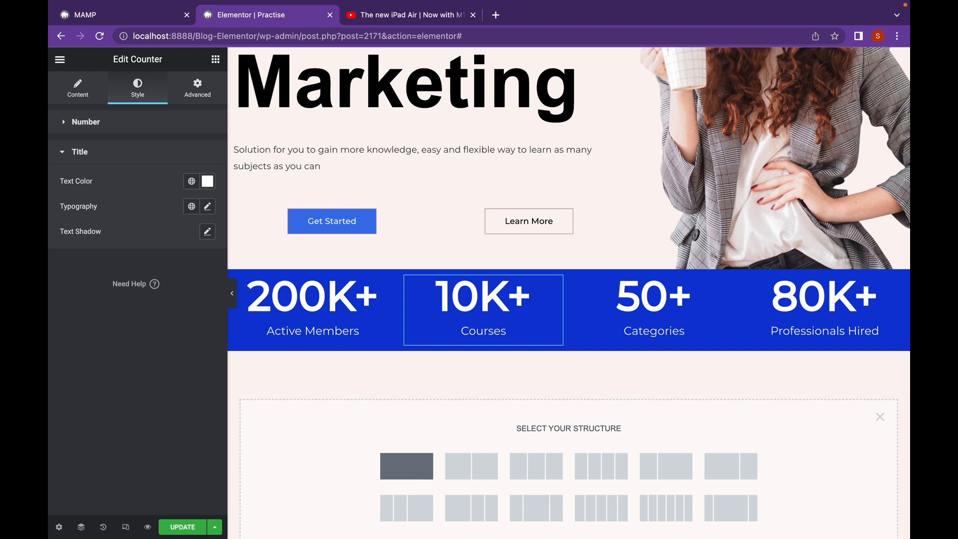
left_click(407, 469)
left_click(185, 97)
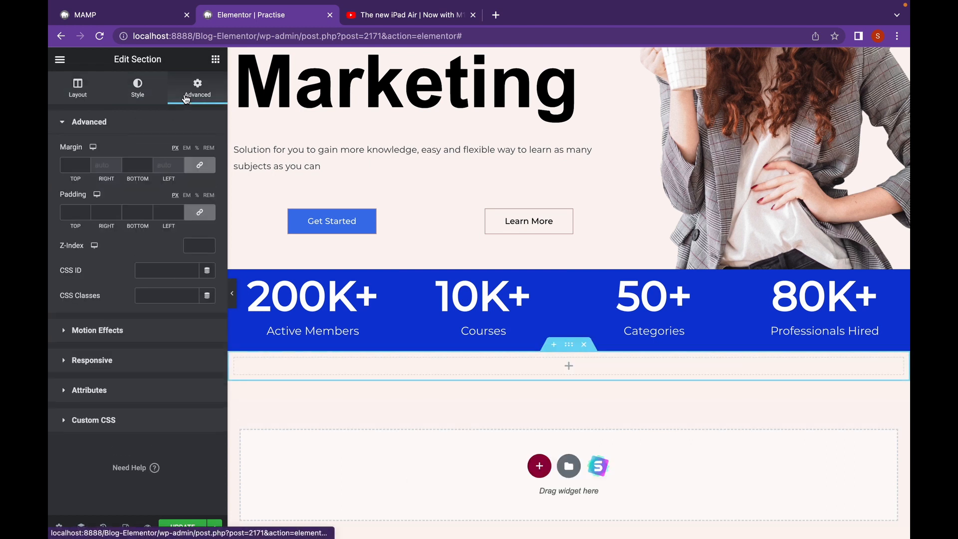
Add a Heading widget to the new section with the title "Learning Process" and center it
left_click(211, 64)
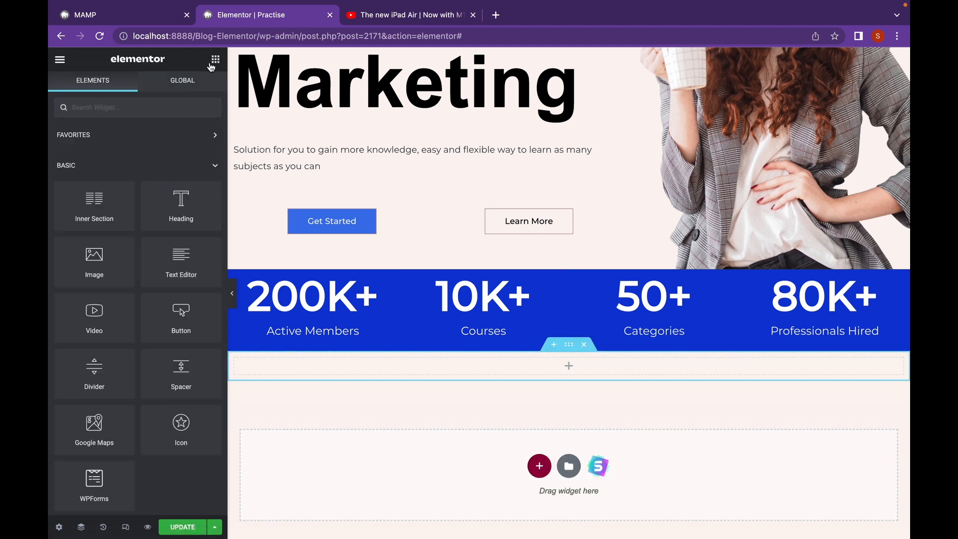
left_click_drag(181, 202, 548, 368)
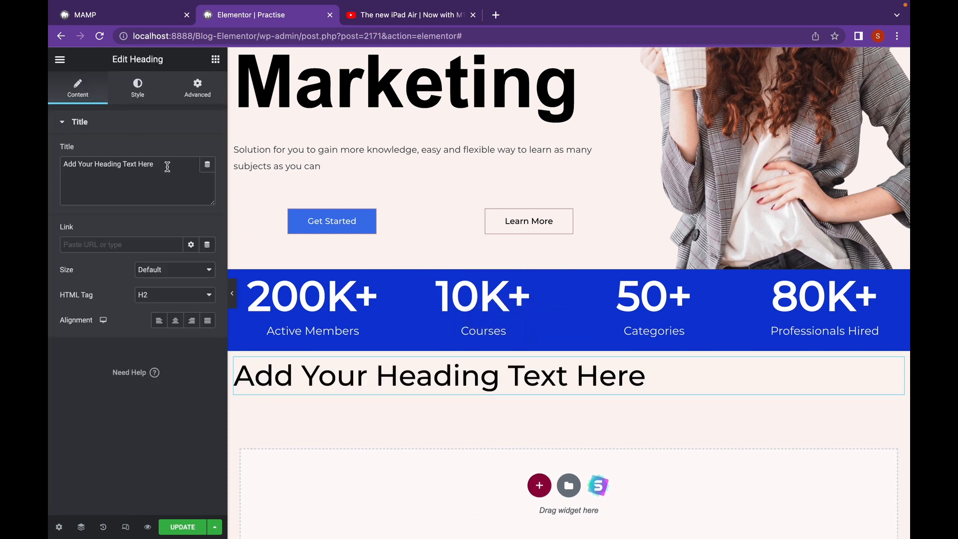
left_click_drag(167, 166, 51, 171)
type("Learning")
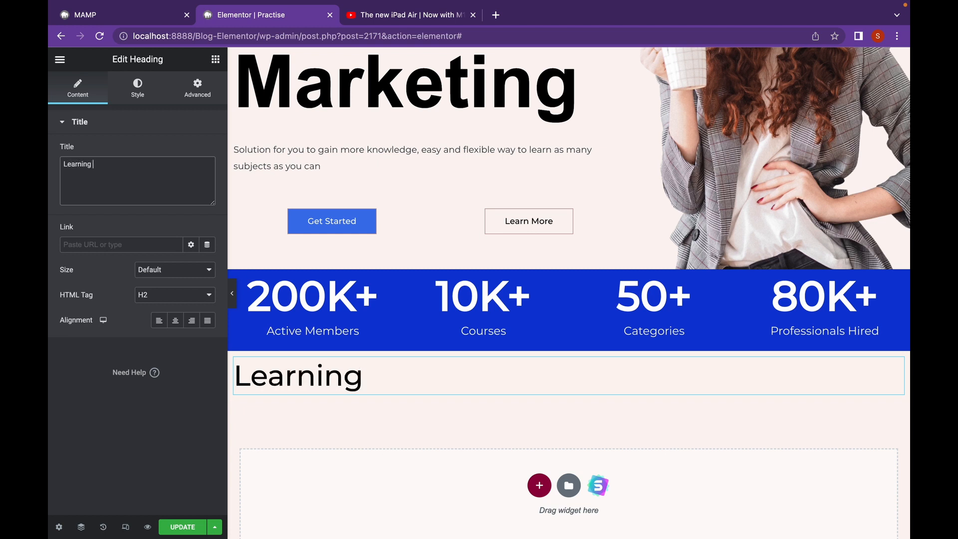
type(" Process")
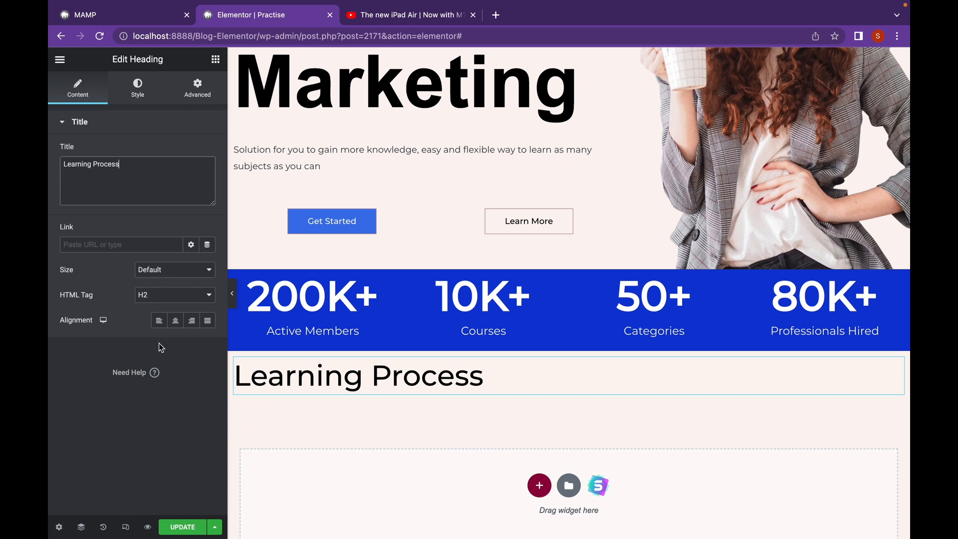
left_click(177, 328)
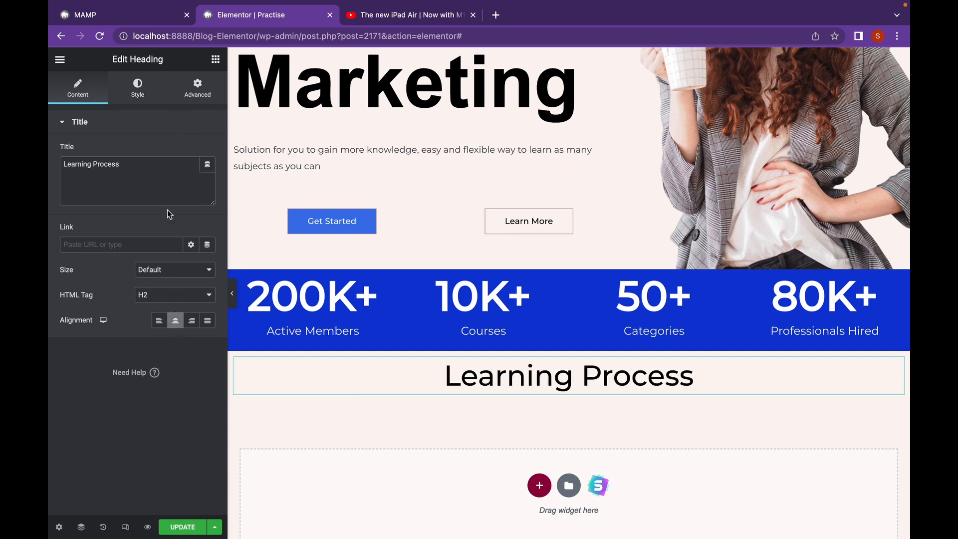
Insert a Spacer above the Learning Process heading and set its space to 99 px
left_click(215, 59)
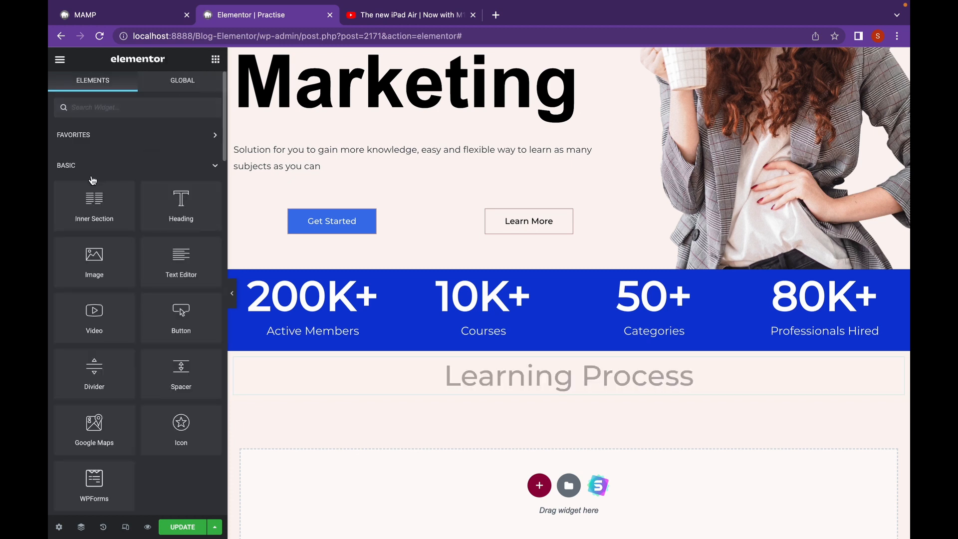
scroll(92, 319, "down", 2)
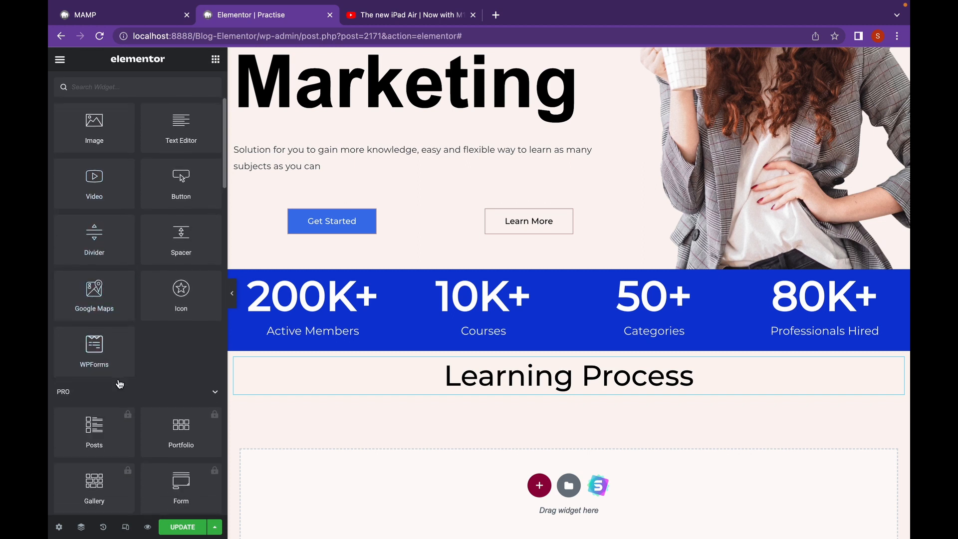
scroll(118, 379, "up", 1)
scroll(119, 380, "up", 5)
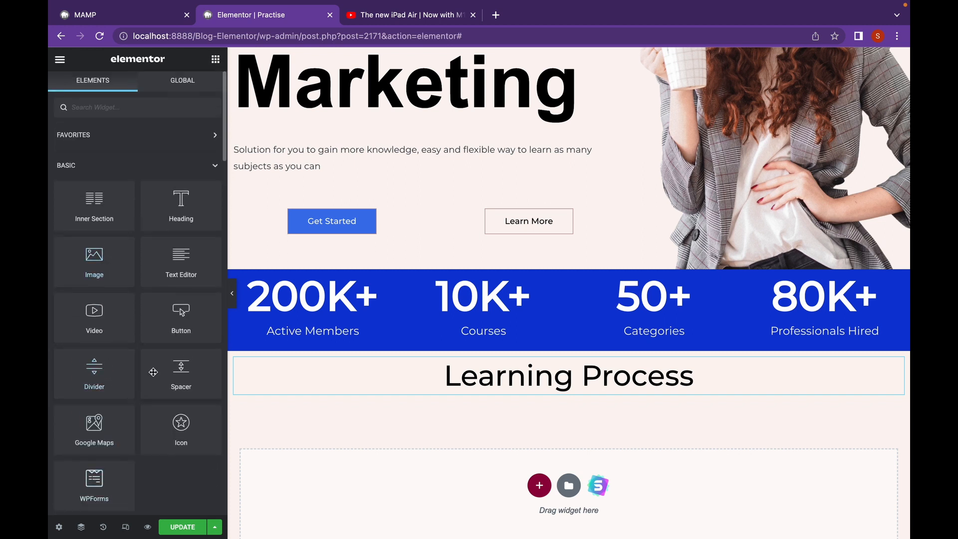
left_click_drag(181, 379, 528, 350)
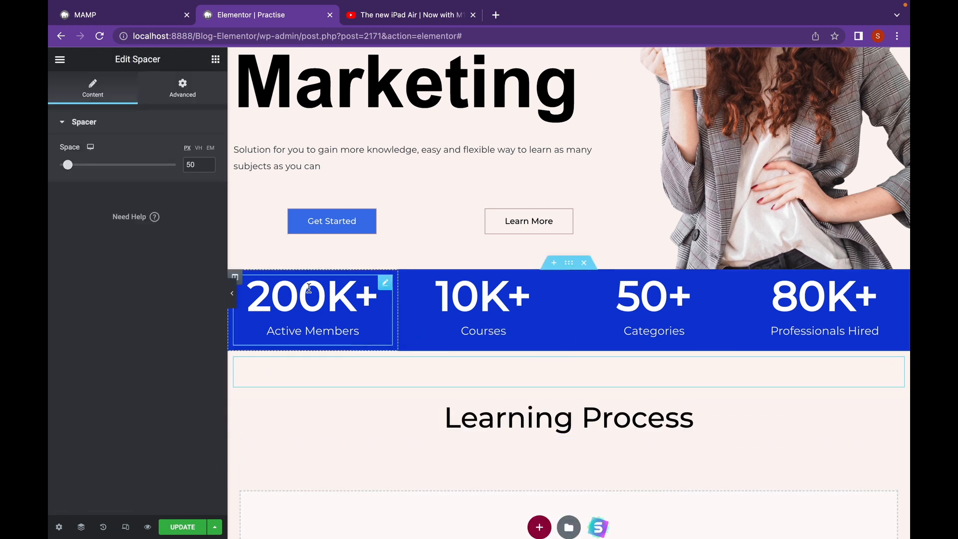
left_click_drag(70, 167, 78, 171)
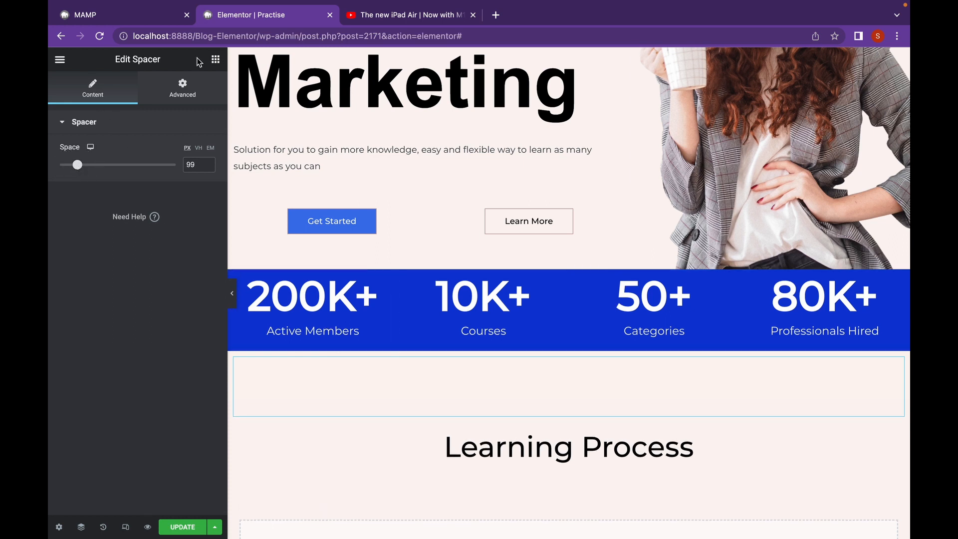
Add a Text Editor widget below the Learning Process heading and duplicate its Lorem ipsum placeholder text within the same paragraph
left_click(216, 59)
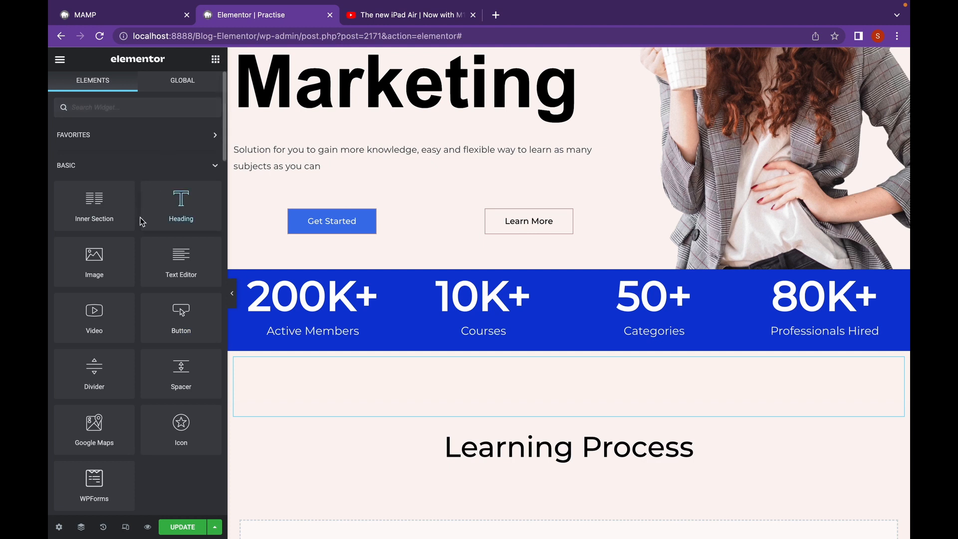
left_click_drag(164, 257, 529, 467)
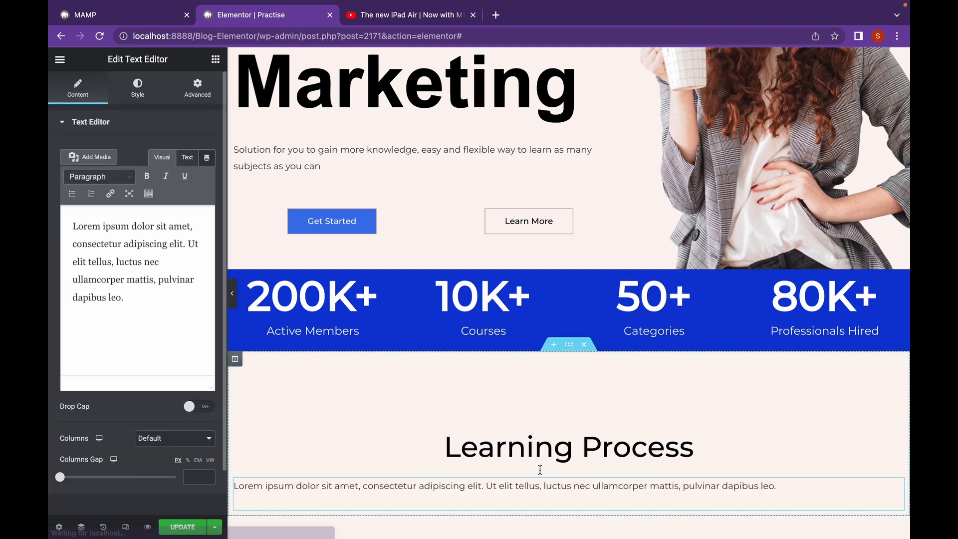
left_click_drag(129, 297, 61, 208)
key("ctrl+c")
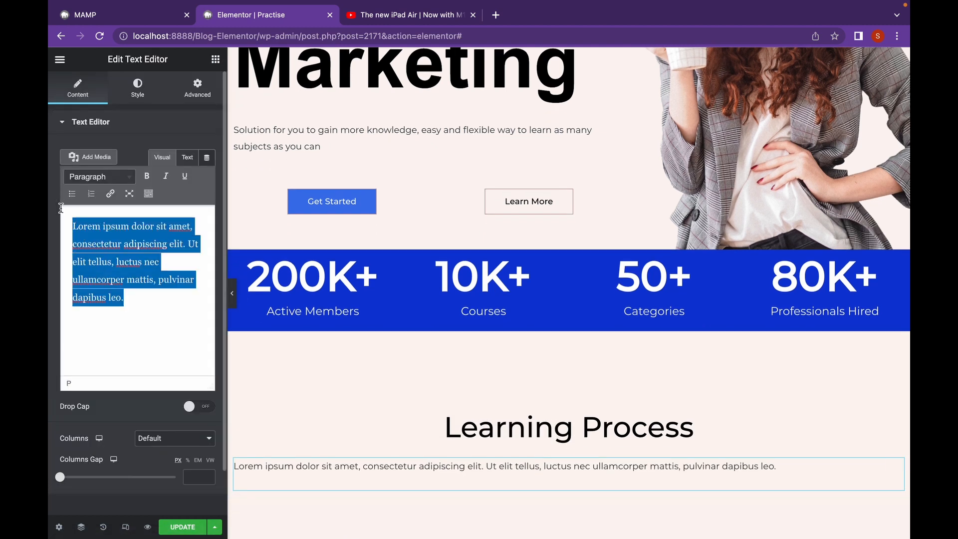
left_click(142, 309)
key("ctrl+v")
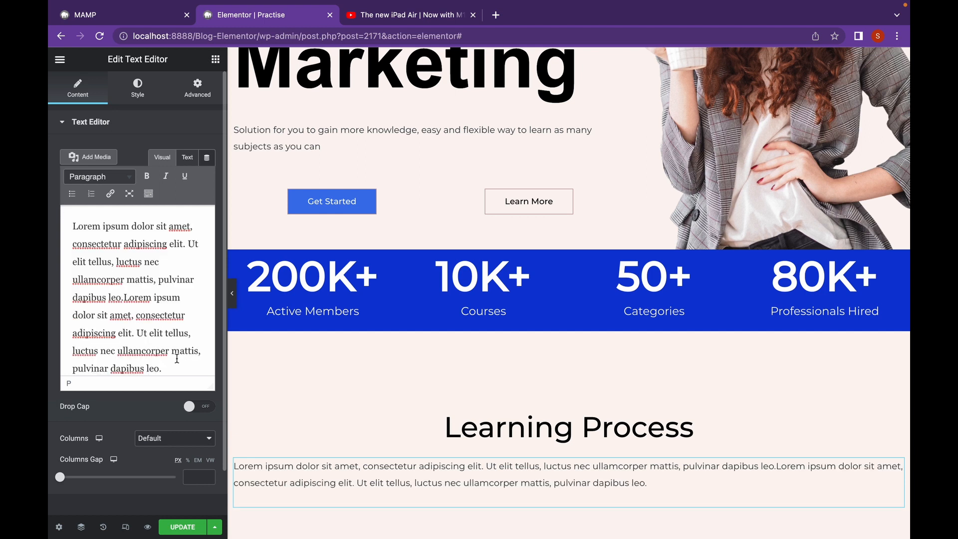
Center-align the Lorem ipsum paragraph under the Learning Process heading
scroll(177, 358, "down", 1)
scroll(160, 397, "down", 2)
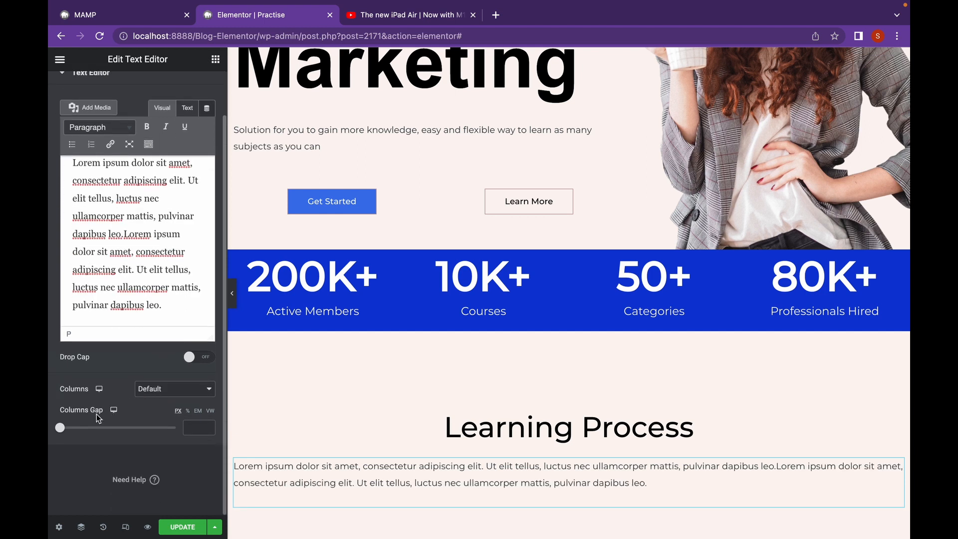
scroll(87, 344, "up", 1)
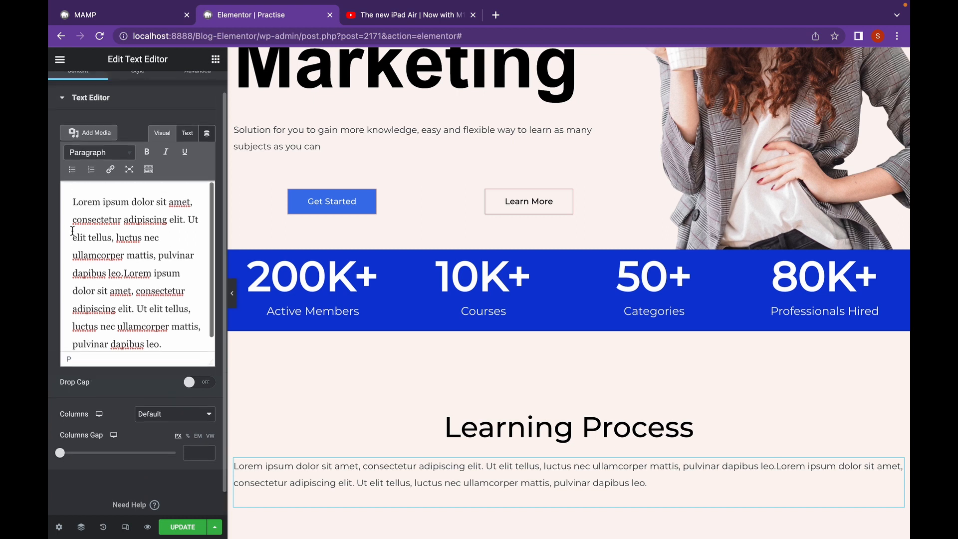
left_click(99, 99)
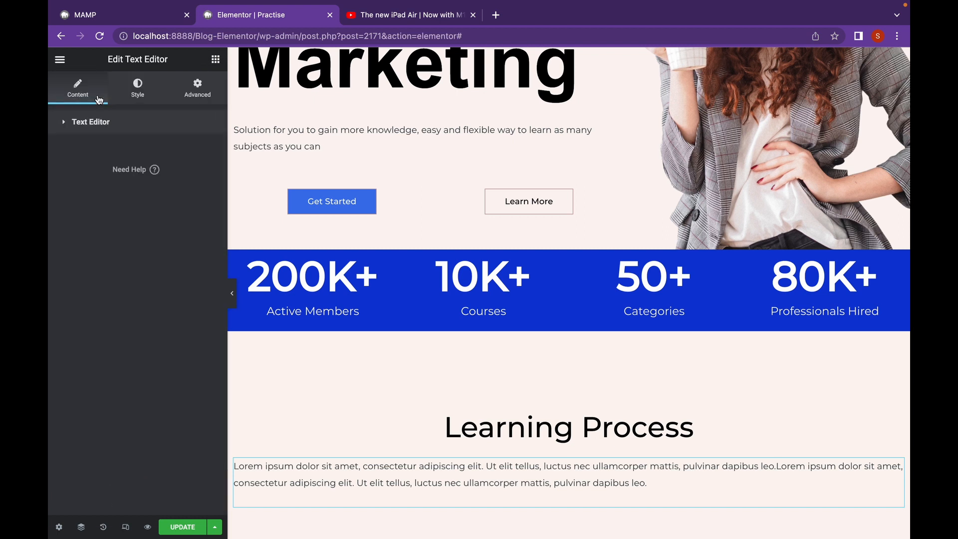
left_click(131, 94)
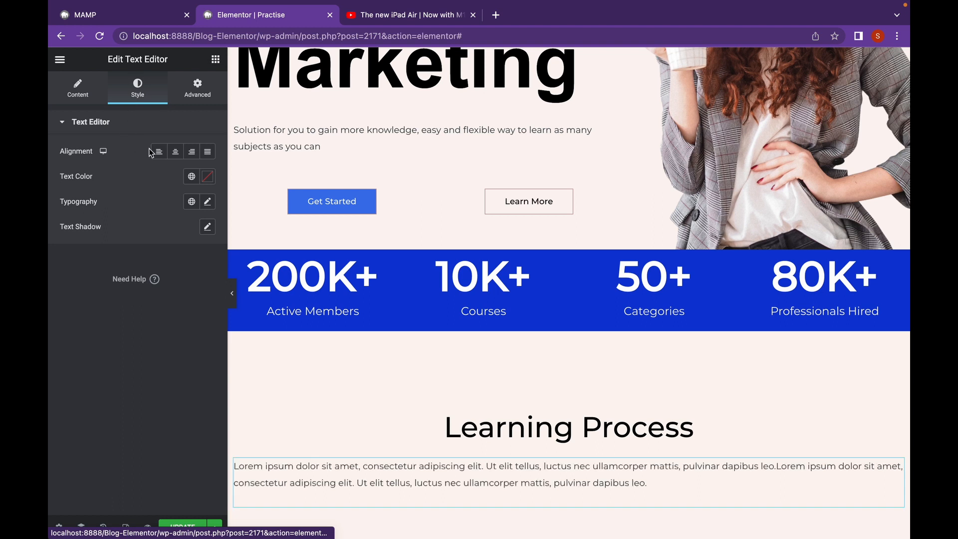
left_click(174, 155)
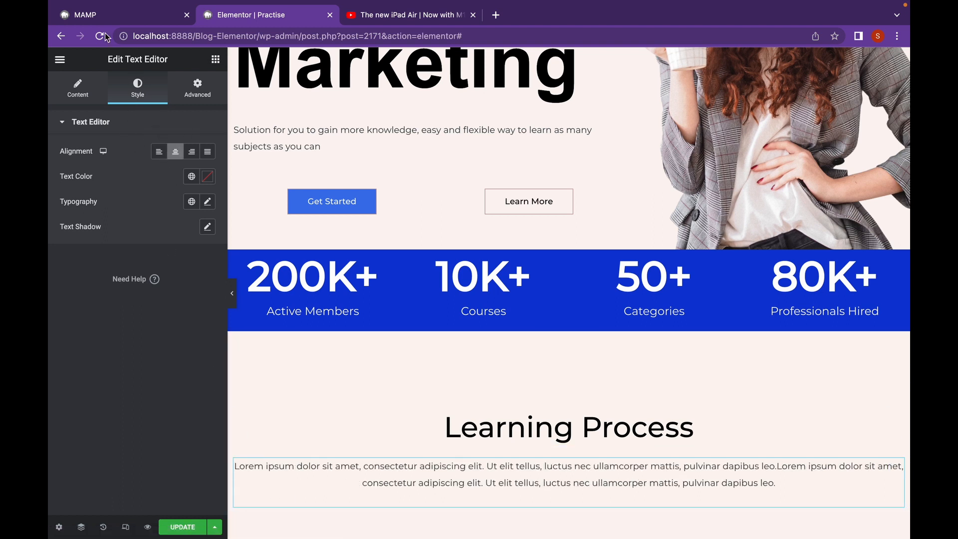
Unlink the paragraph's margin and padding values, setting padding to 1 px at top and bottom, 10 px right and 100 px left
left_click(96, 82)
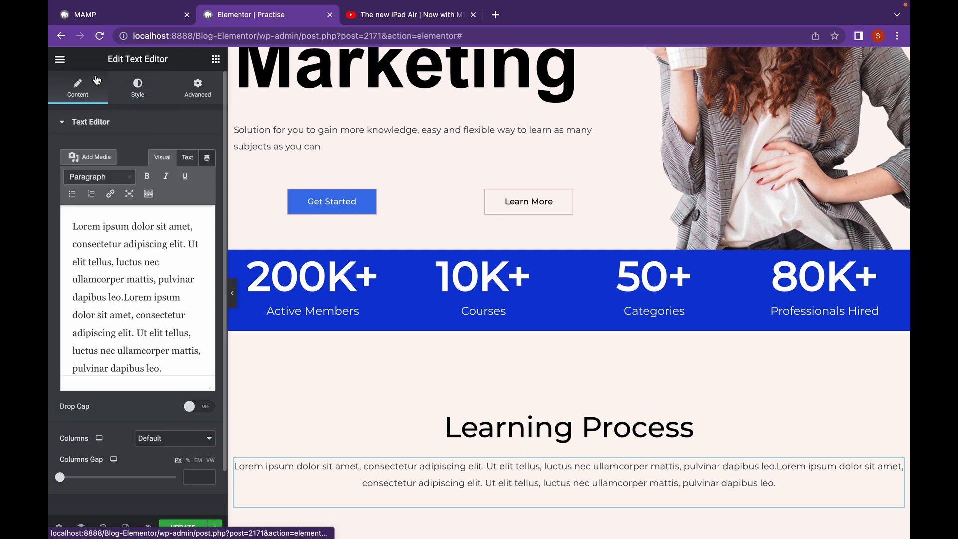
left_click(181, 83)
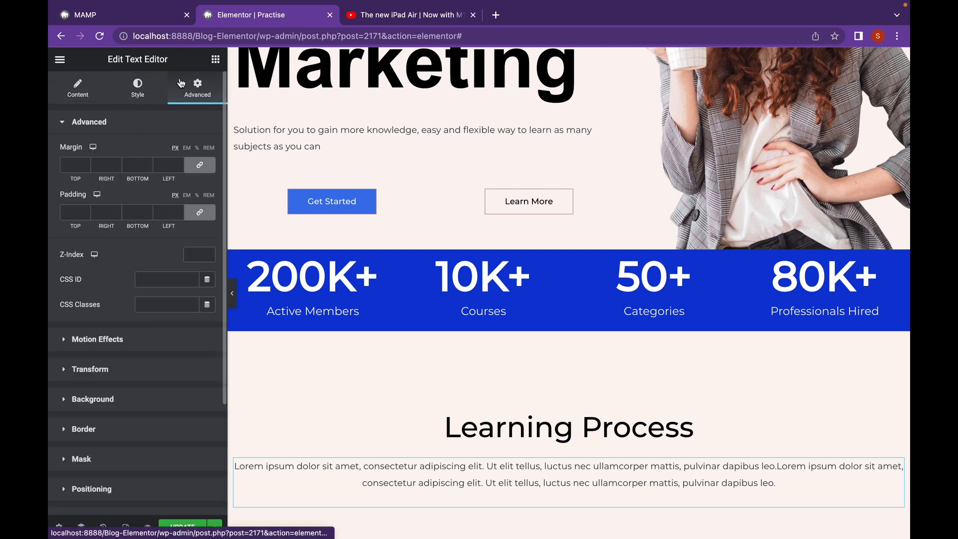
left_click(199, 165)
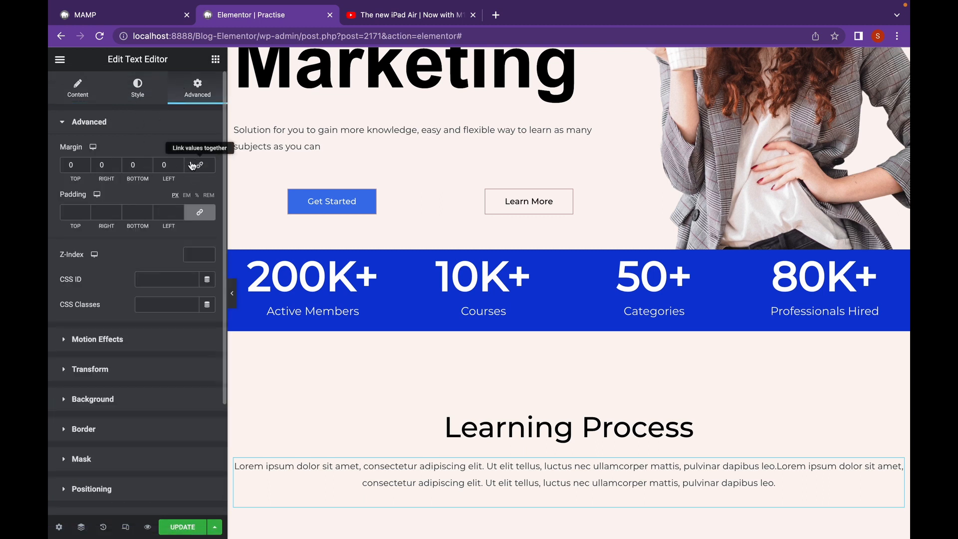
left_click(179, 210)
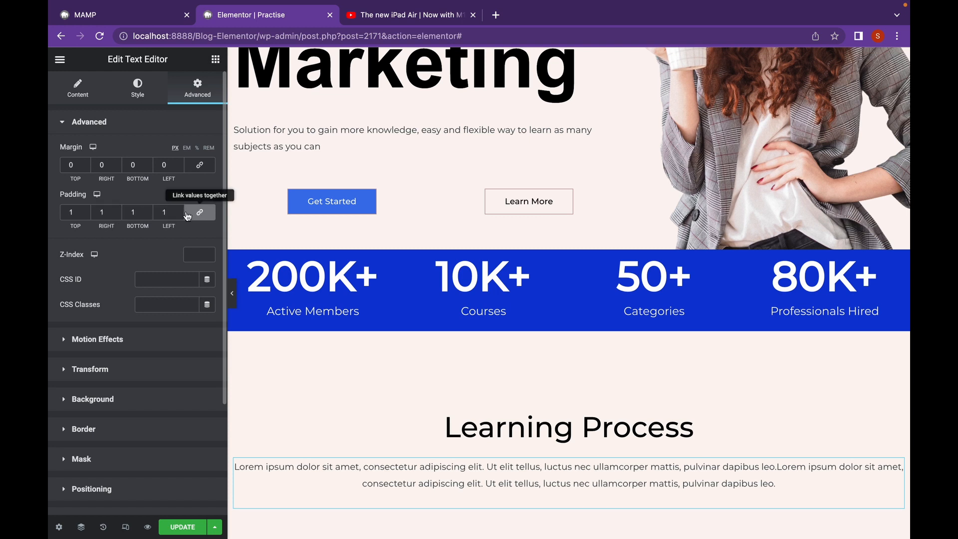
left_click(105, 212)
type("0")
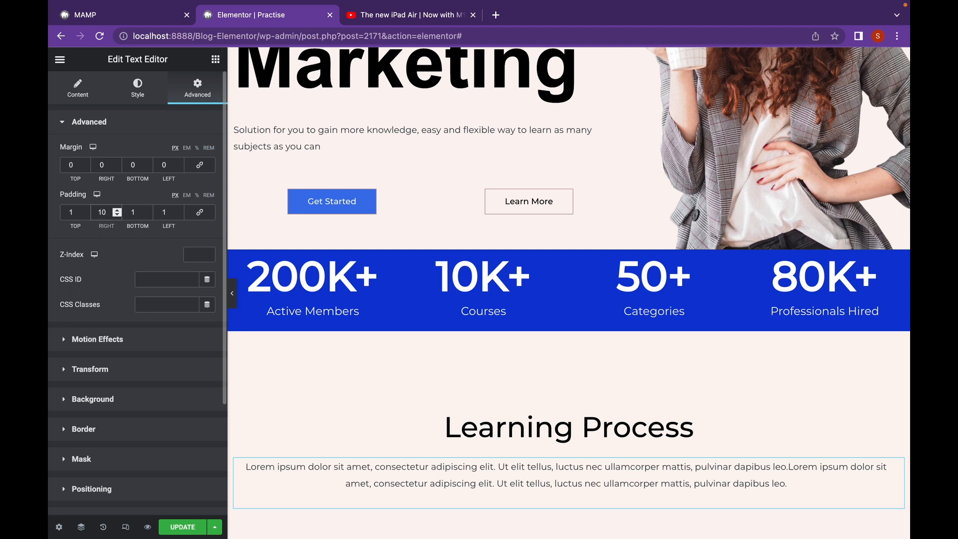
left_click(169, 216)
type("00")
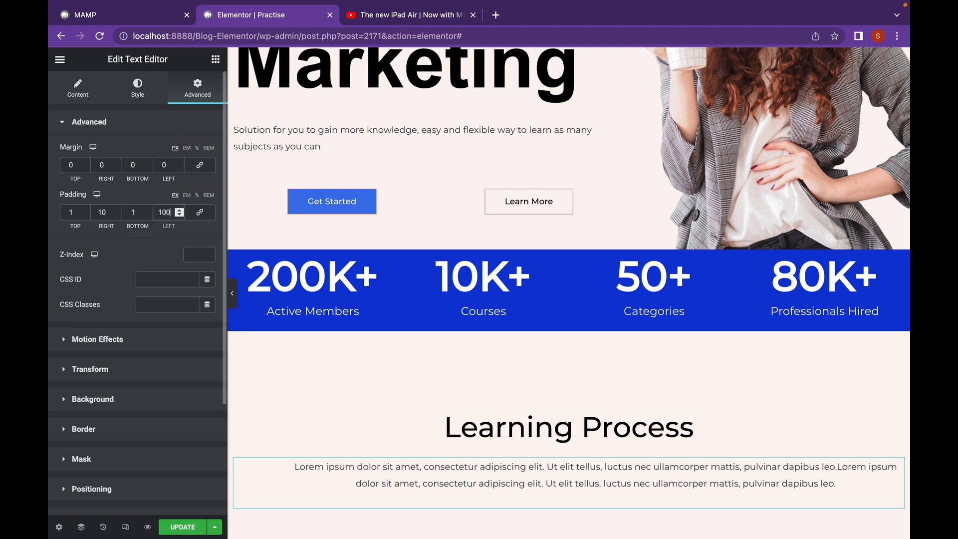
Set the paragraph's right padding to 100 px and preview the page at full width
double_click(108, 215)
type("0")
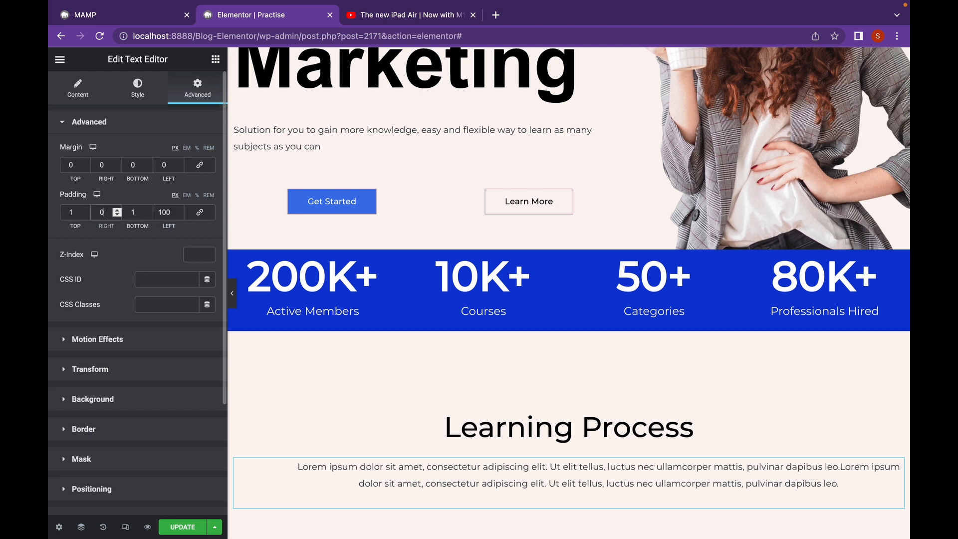
type("100")
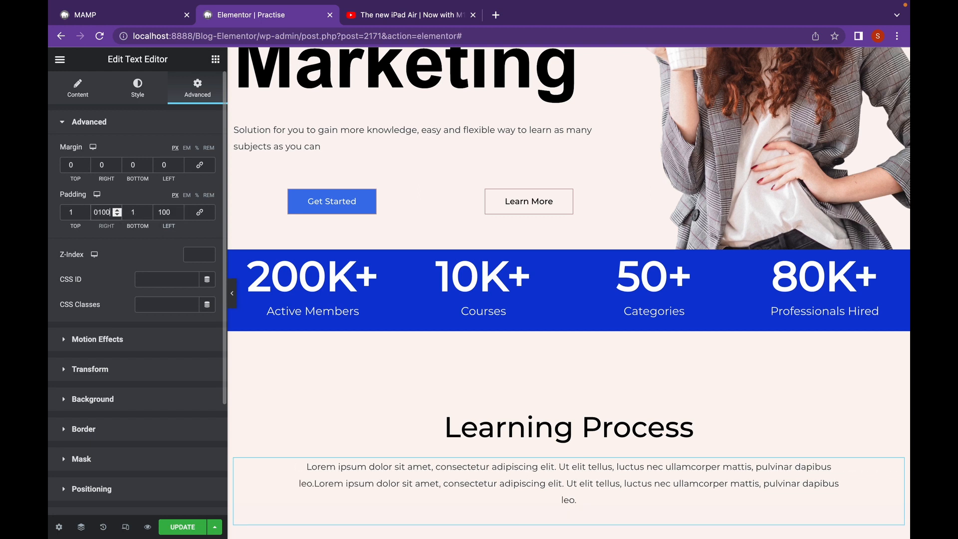
left_click(232, 293)
scroll(409, 364, "up", 2)
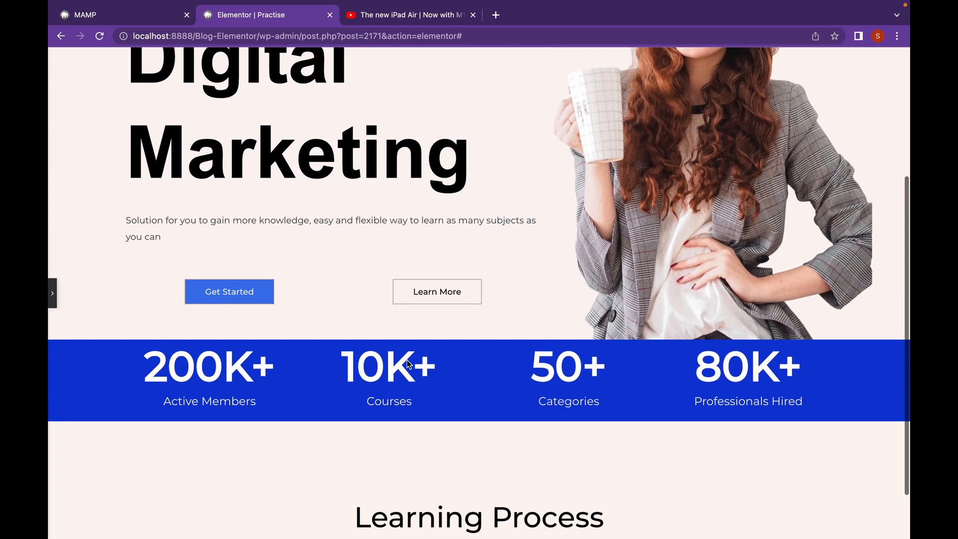
Bring back the editing panel and add a two-column Inner Section below the Learning Process paragraph
left_click(53, 298)
scroll(568, 383, "down", 5)
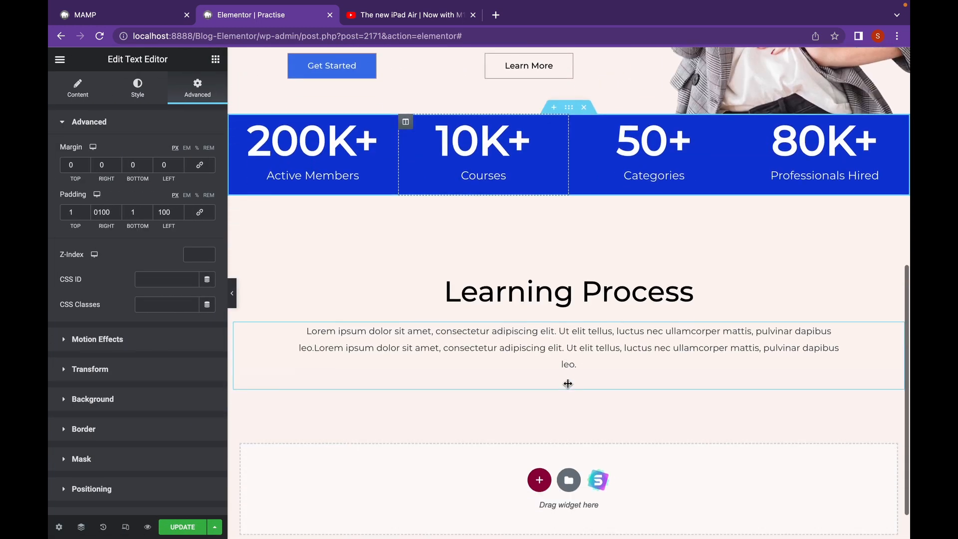
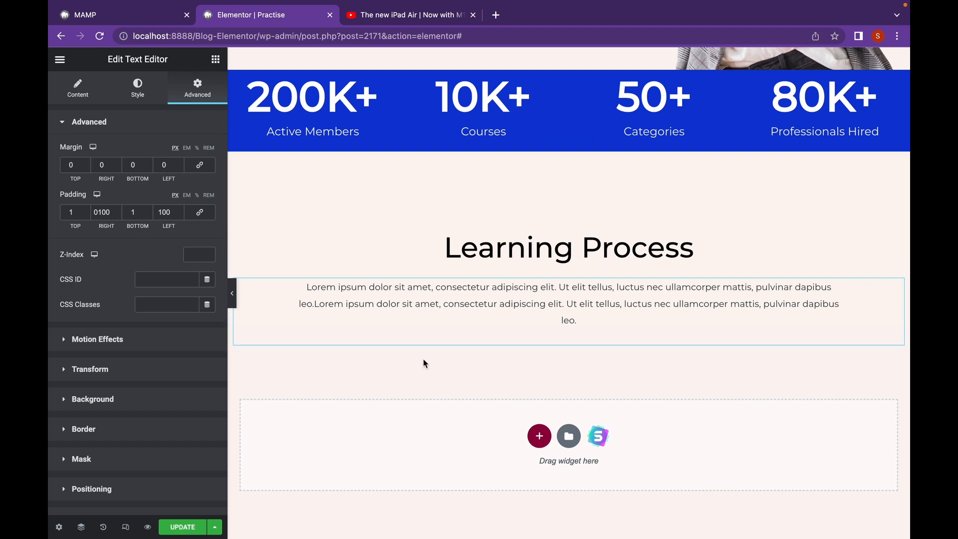
left_click(216, 58)
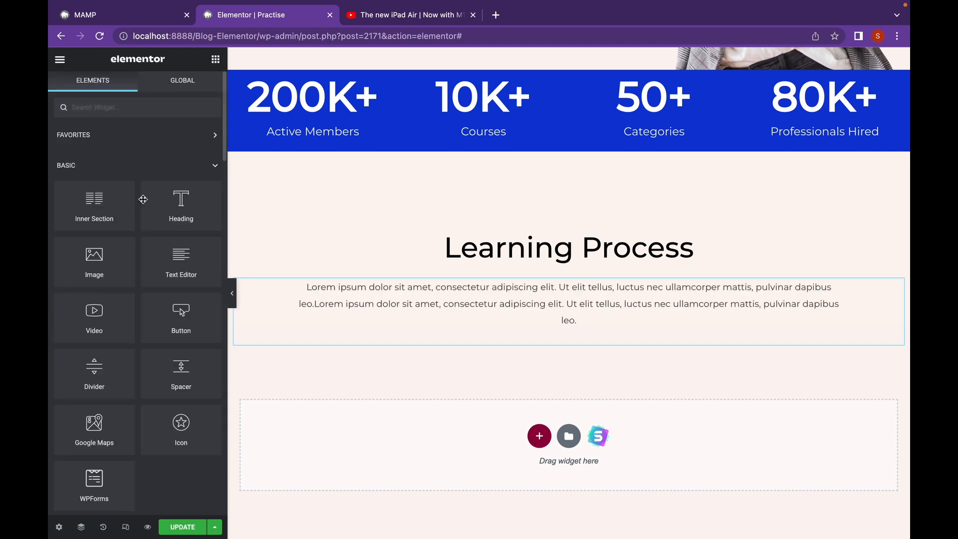
left_click_drag(94, 204, 521, 343)
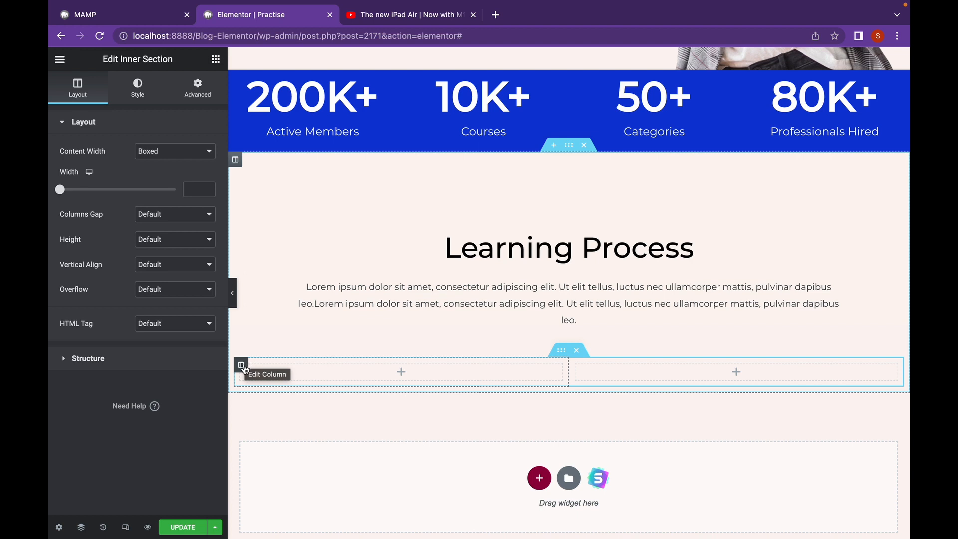
Duplicate the first Inner Section column twice to make a four-column row below the Learning Process paragraph
left_click(242, 365)
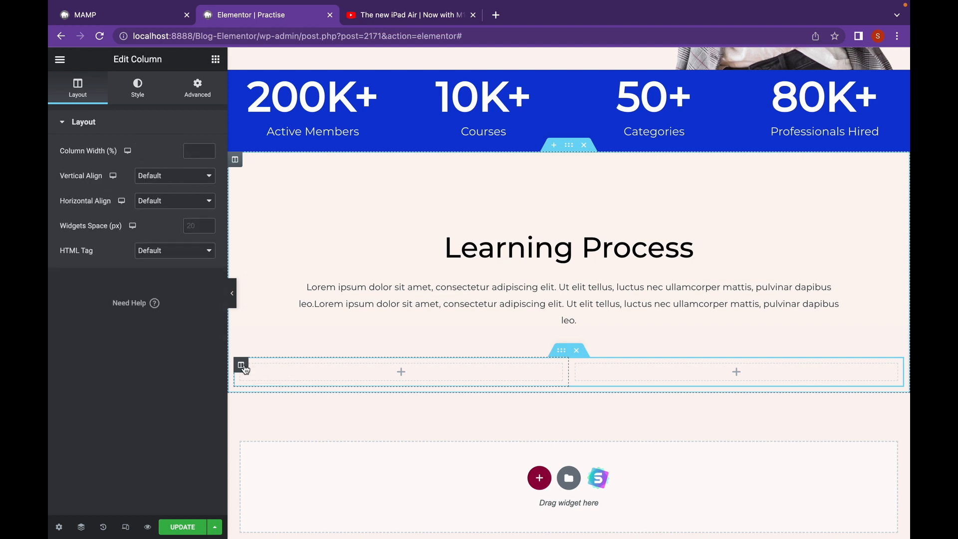
key("super+d")
key("super+d")
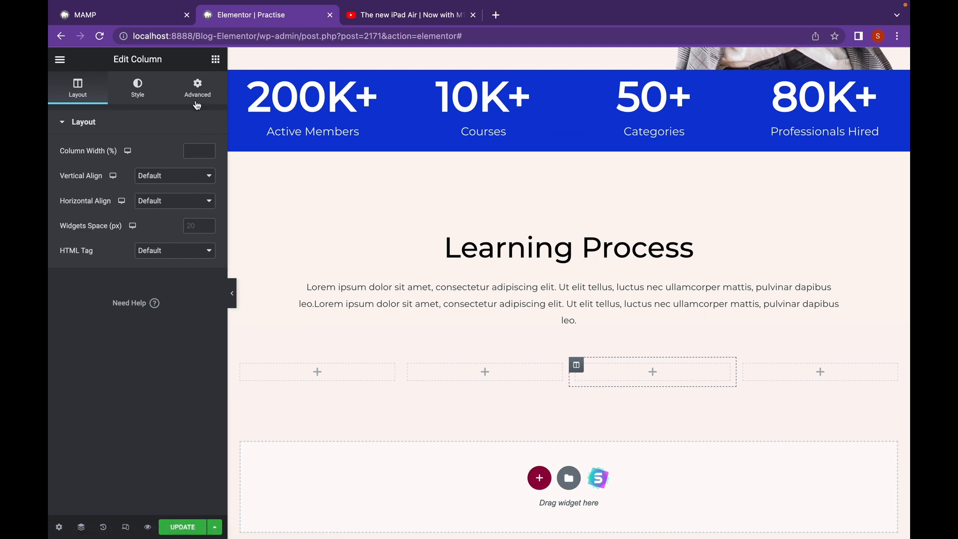
Add an Image Box widget to the first of the four columns
left_click(216, 59)
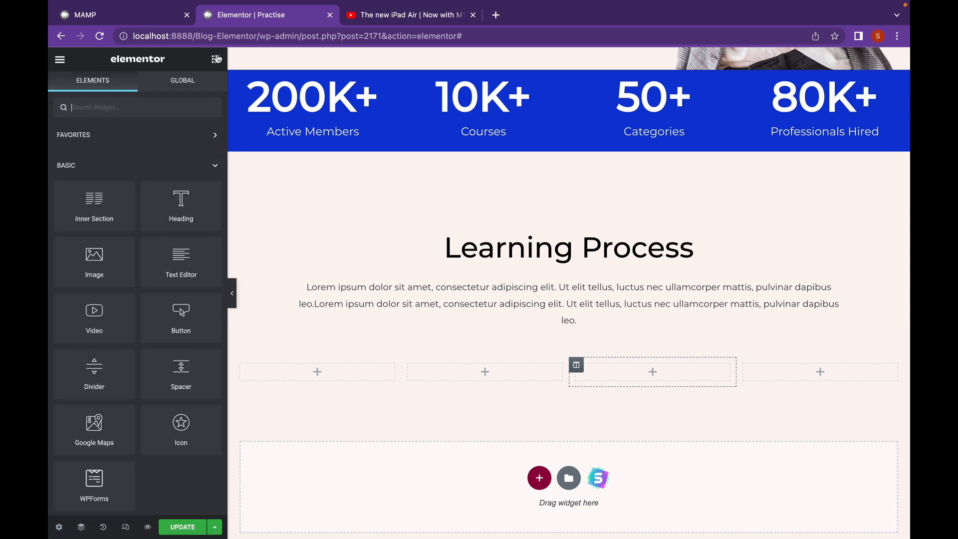
scroll(92, 257, "down", 15)
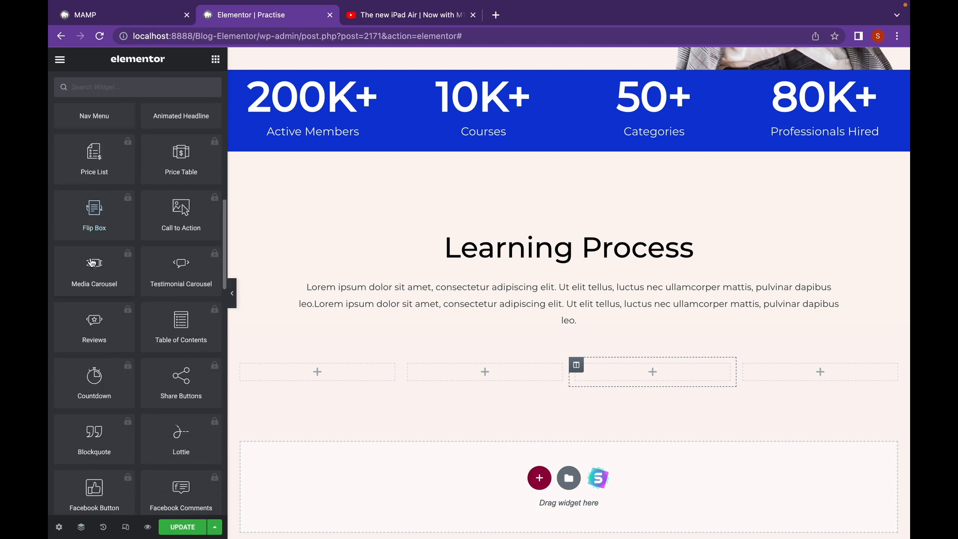
left_click_drag(84, 104, 334, 370)
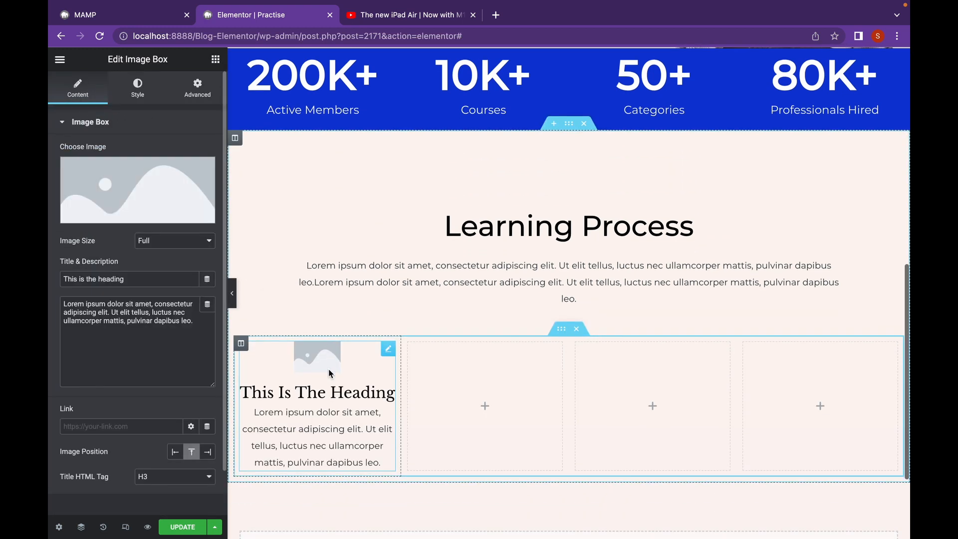
scroll(315, 350, "down", 1)
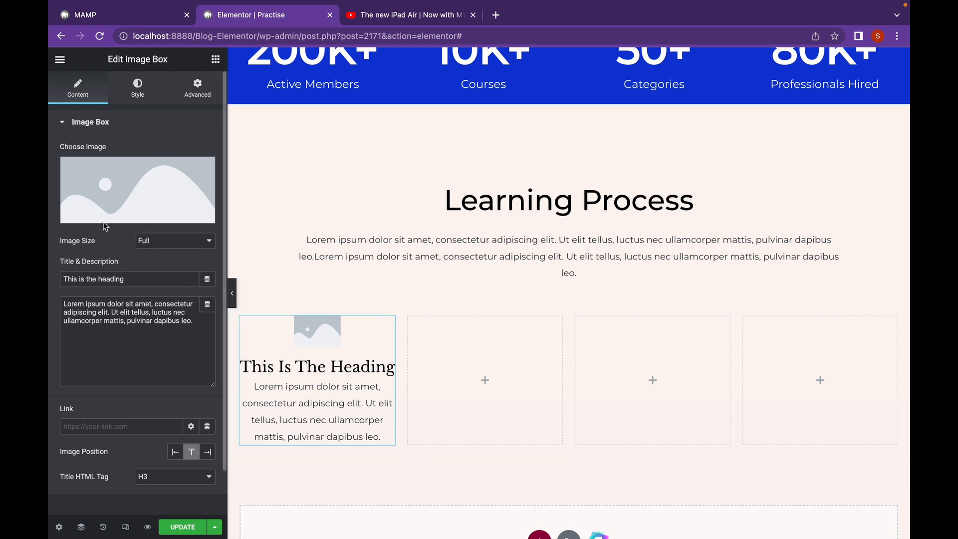
Upload Group 25.png from the Elementor tut 2 folder and insert it as the image box's picture
mouse_move(105, 218)
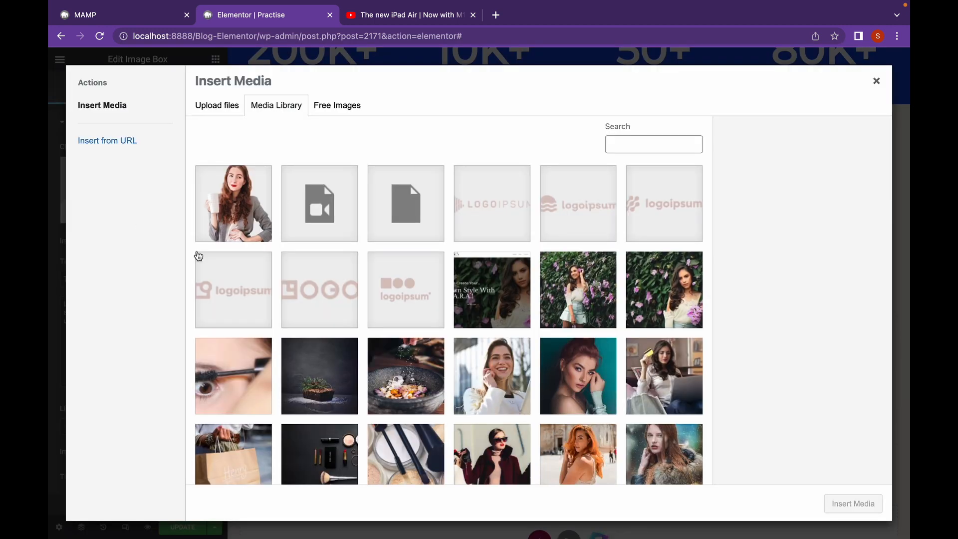
left_click(226, 108)
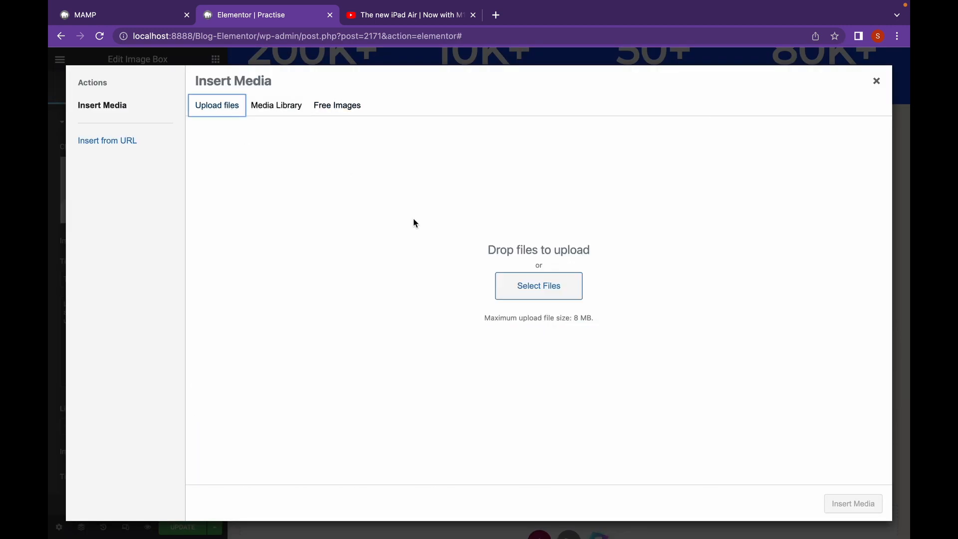
left_click(544, 286)
scroll(419, 286, "down", 1)
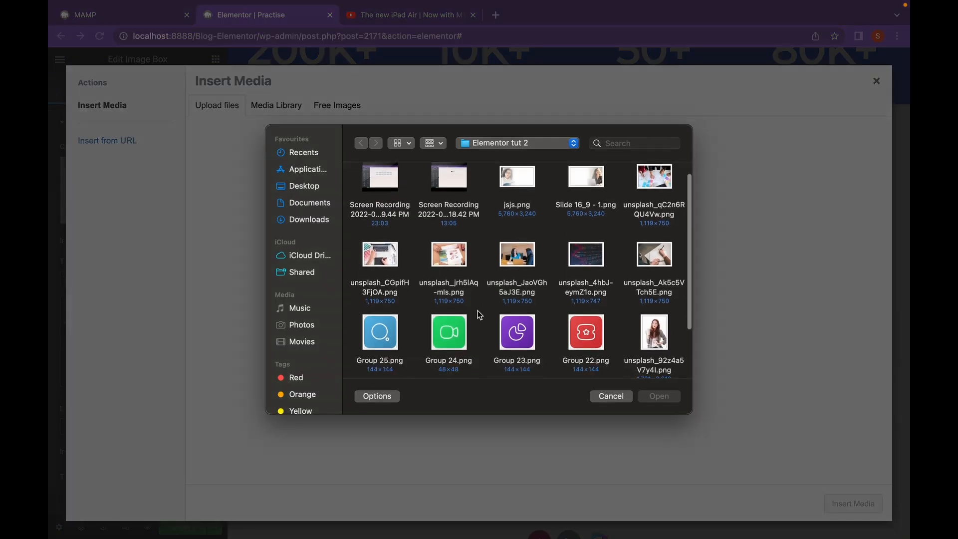
left_click(379, 331)
left_click(657, 396)
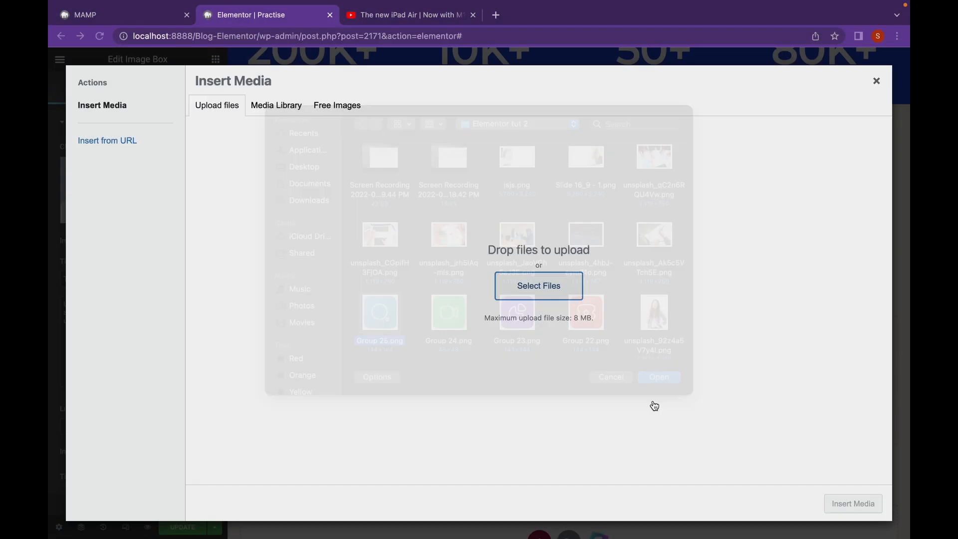
left_click(853, 503)
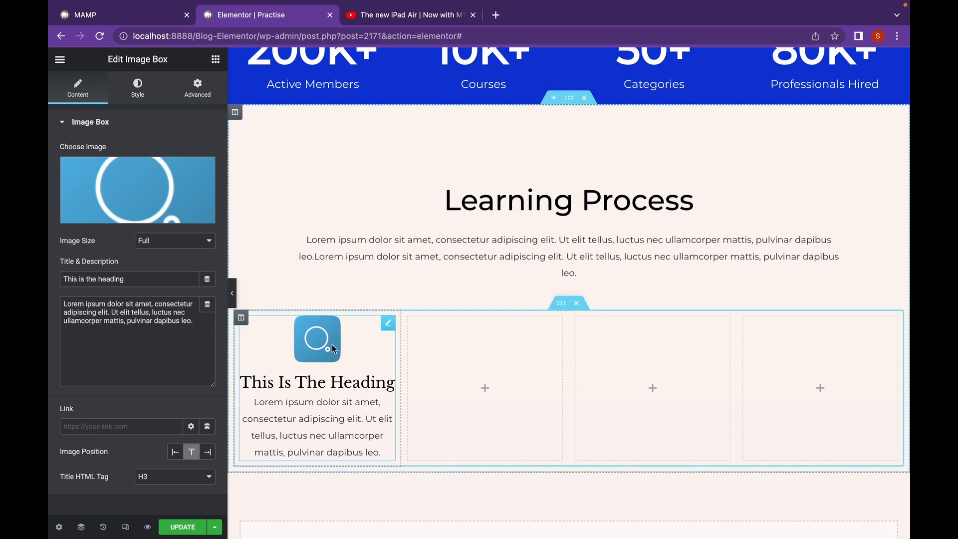
Set the image size to Thumbnail - 150 x 150 and title the image box "Find Courses"
left_click(165, 241)
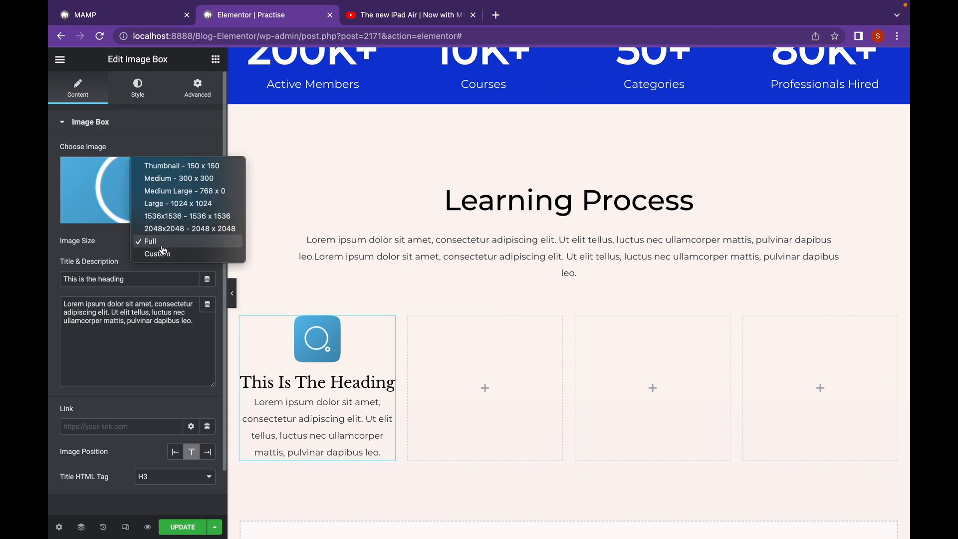
left_click(172, 166)
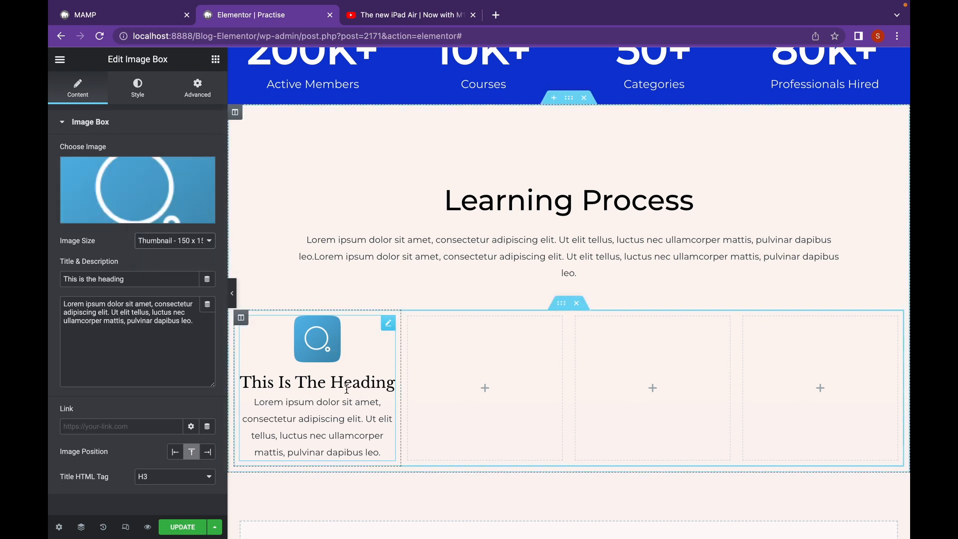
left_click_drag(132, 278, 50, 279)
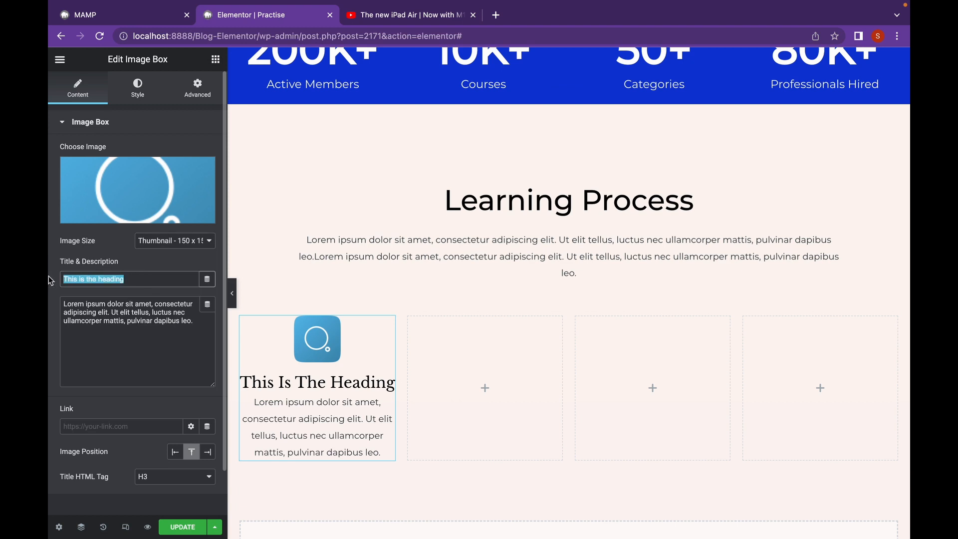
type("F")
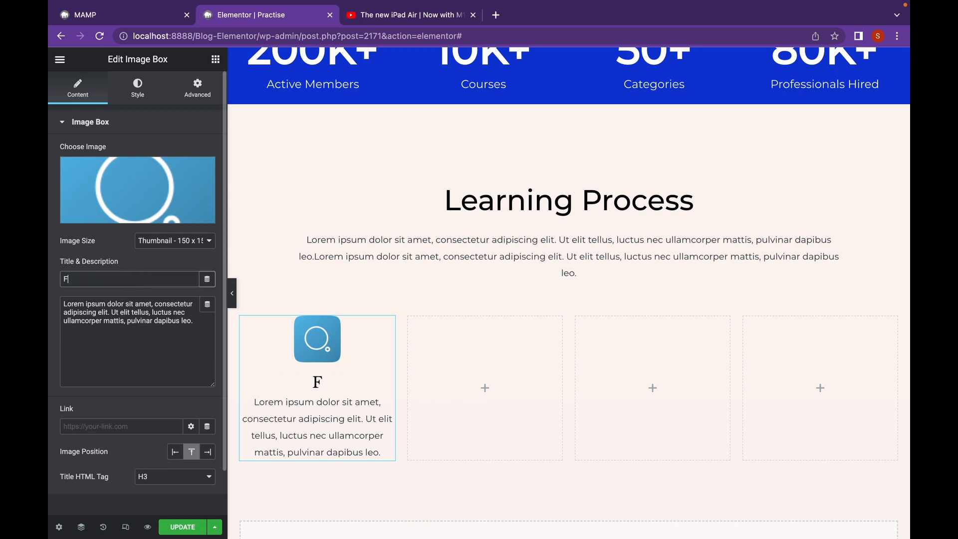
type("ind Courses")
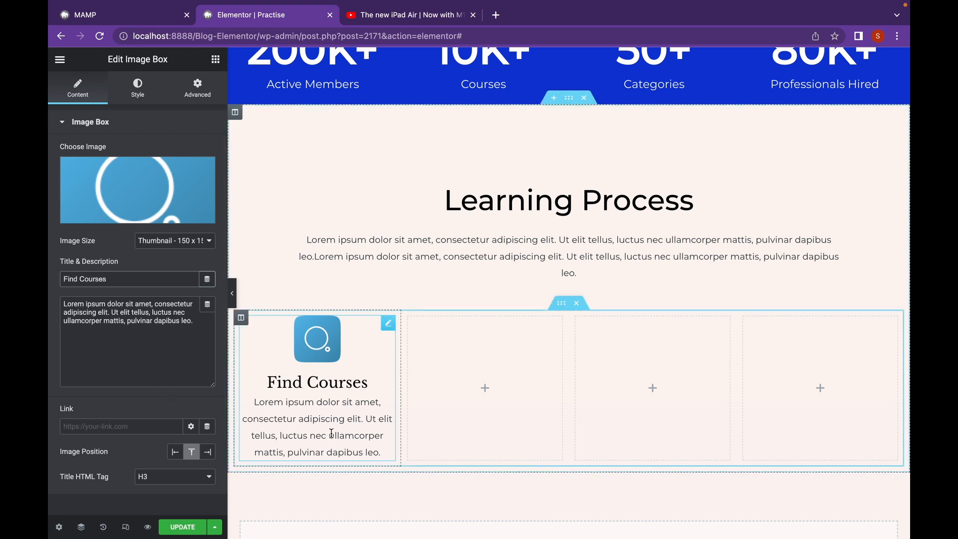
Set the image box's padding to 20 px on all sides and give it a classic white #FFFFFF background
left_click(197, 86)
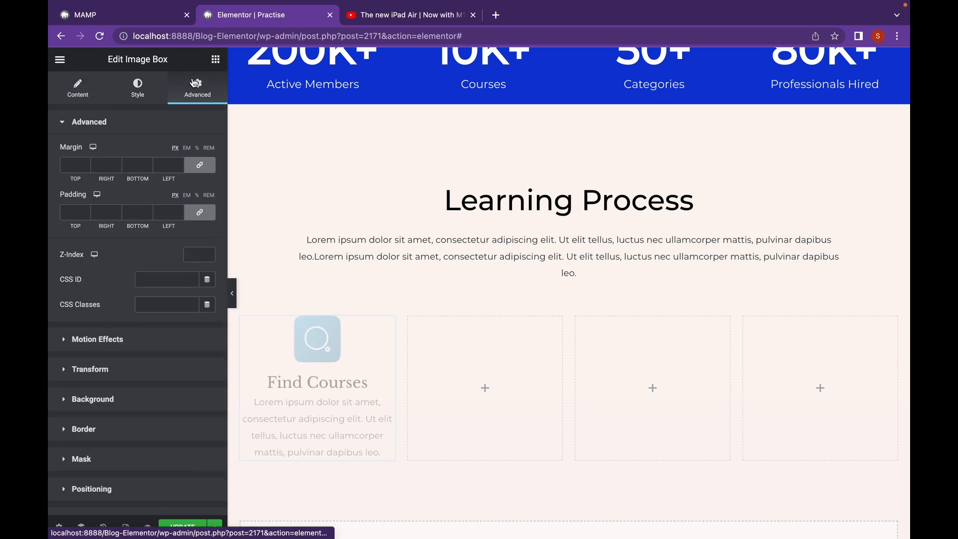
left_click(64, 216)
type("20")
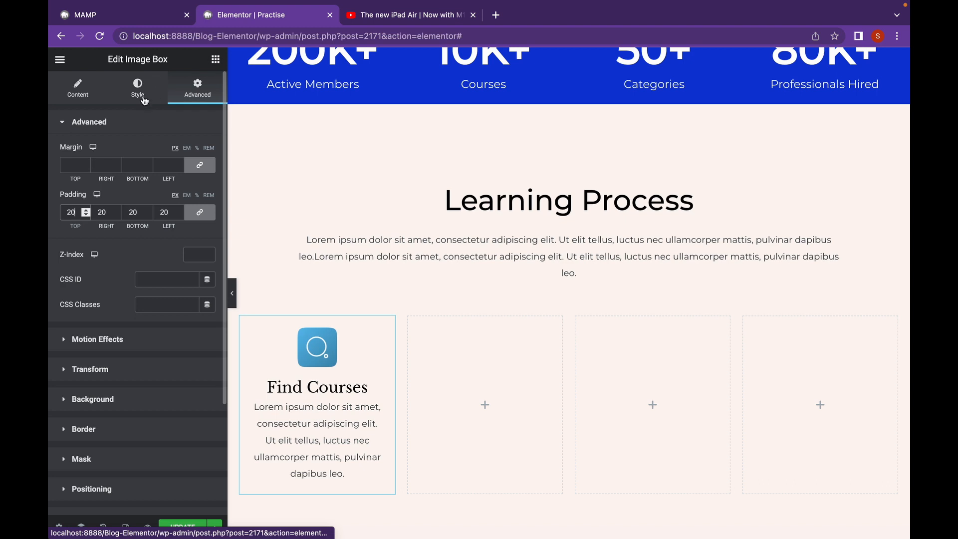
left_click(135, 400)
left_click(191, 268)
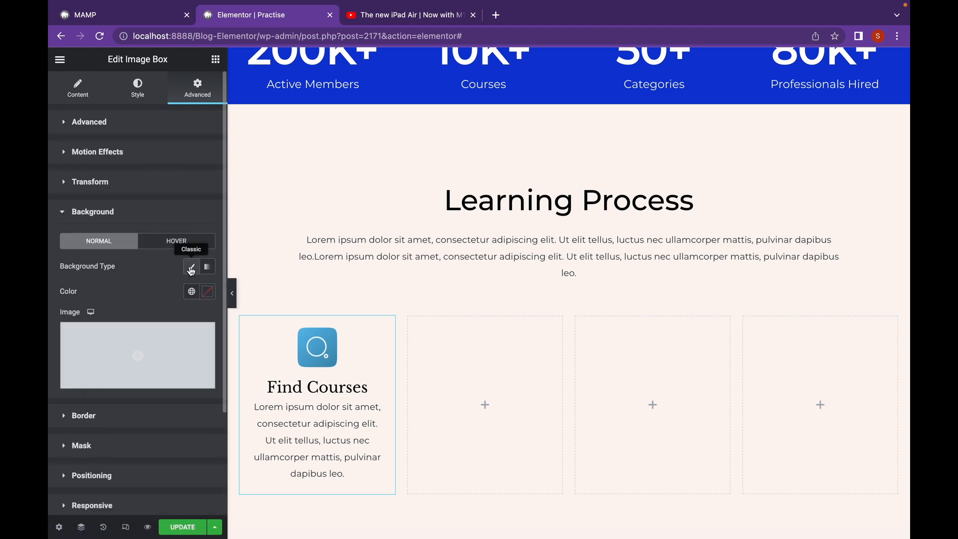
left_click(207, 291)
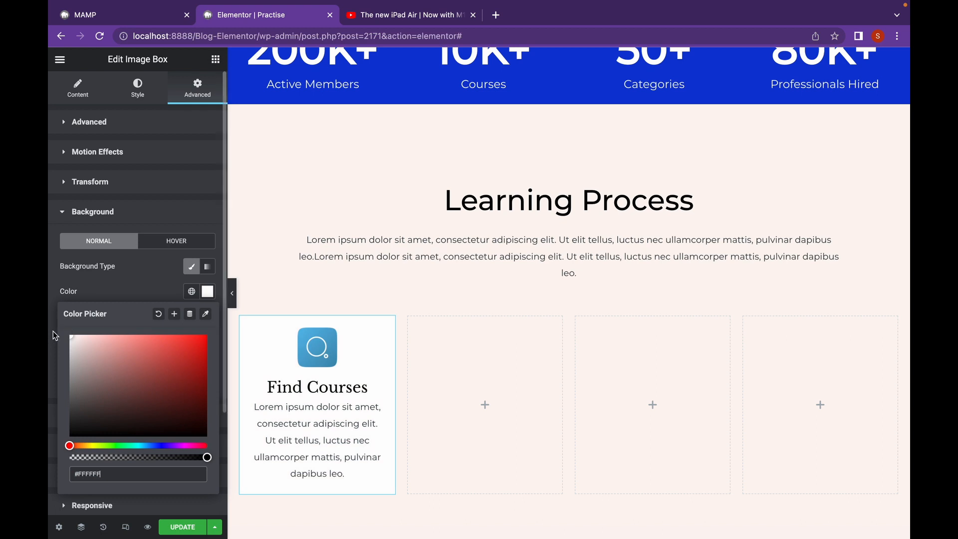
left_click(125, 286)
Round the image box's corners with a 20 px border radius on all sides
left_click(108, 423)
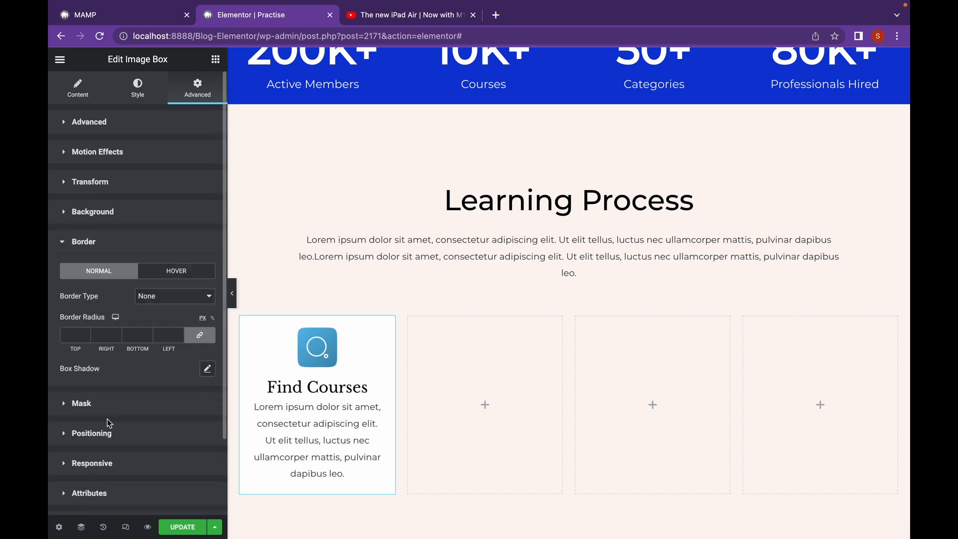
left_click(127, 225)
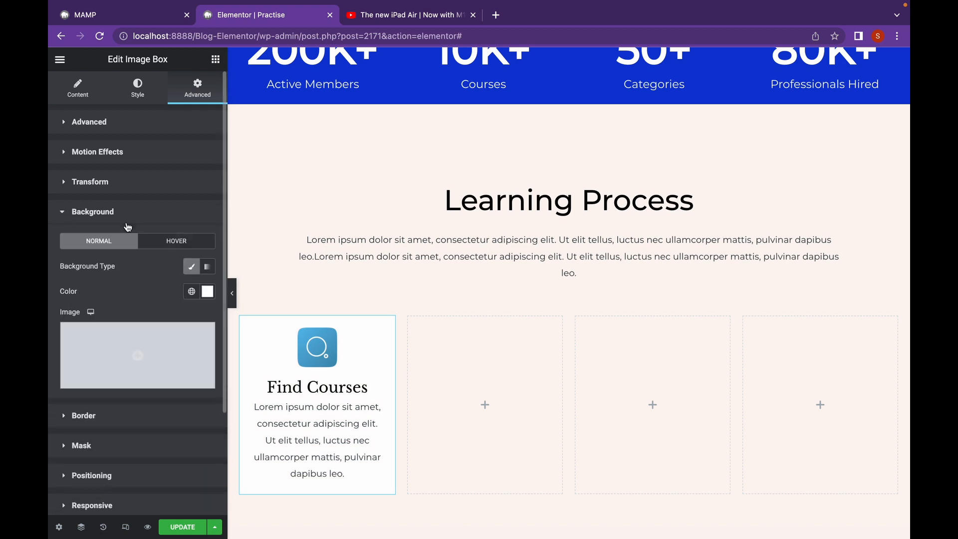
scroll(141, 263, "down", 3)
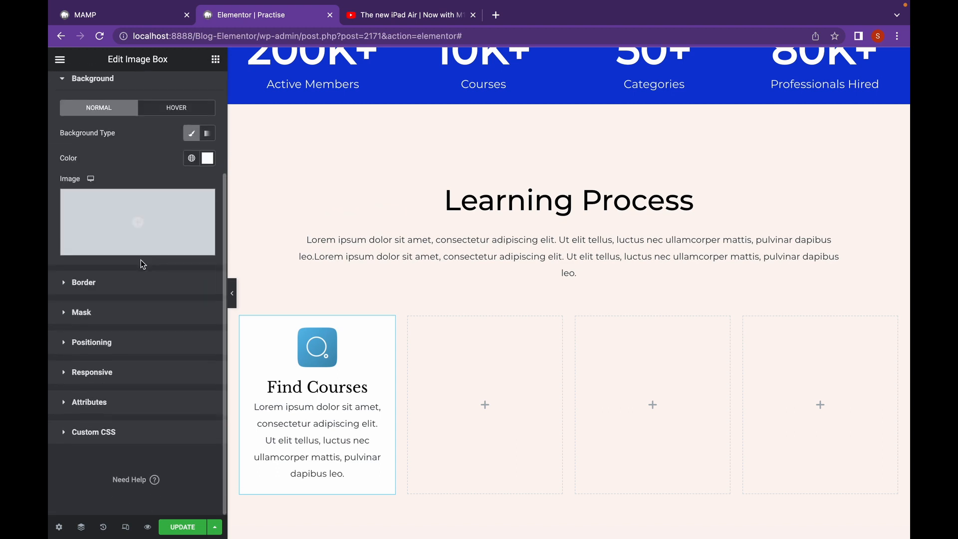
left_click(79, 282)
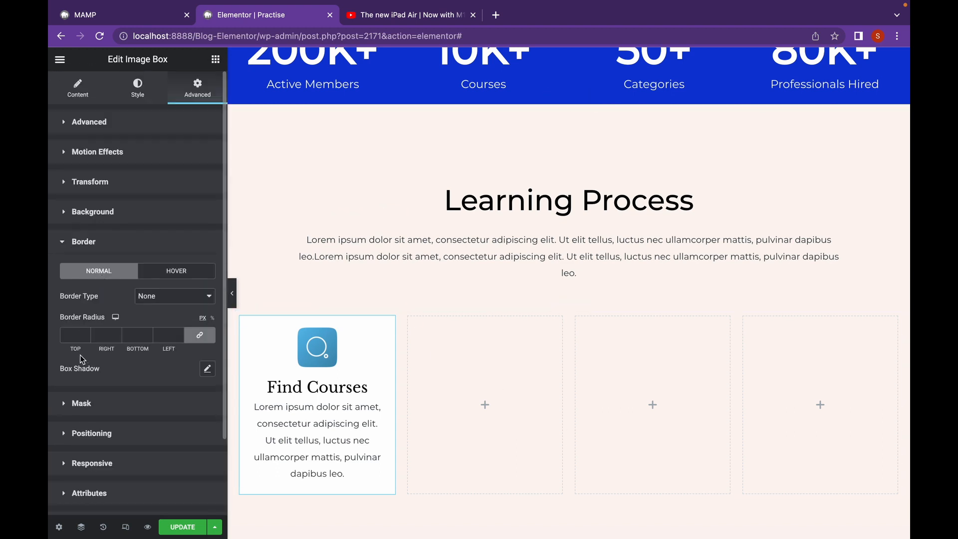
type("10")
key("BackSpace")
key("BackSpace")
type("20")
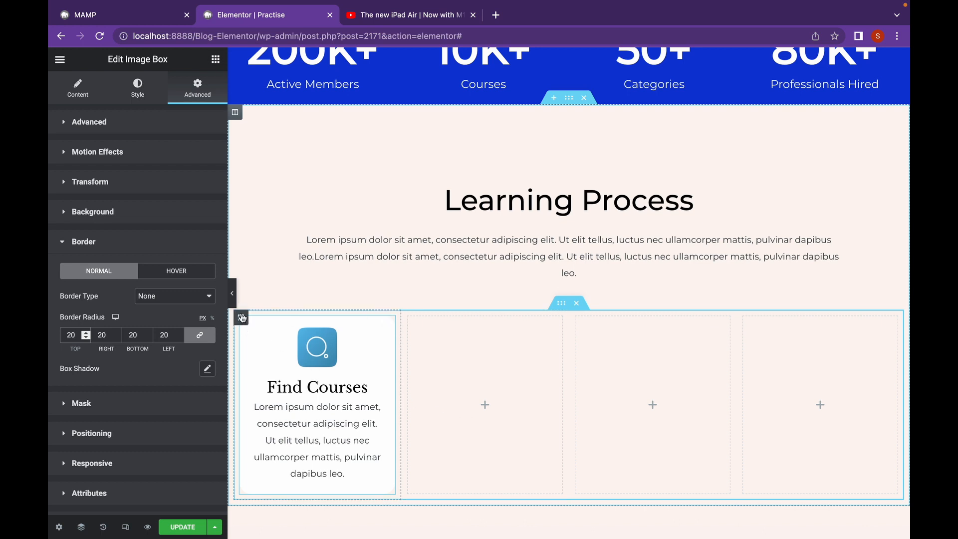
Copy the Find Courses column and paste it three times beside the original
right_click(242, 318)
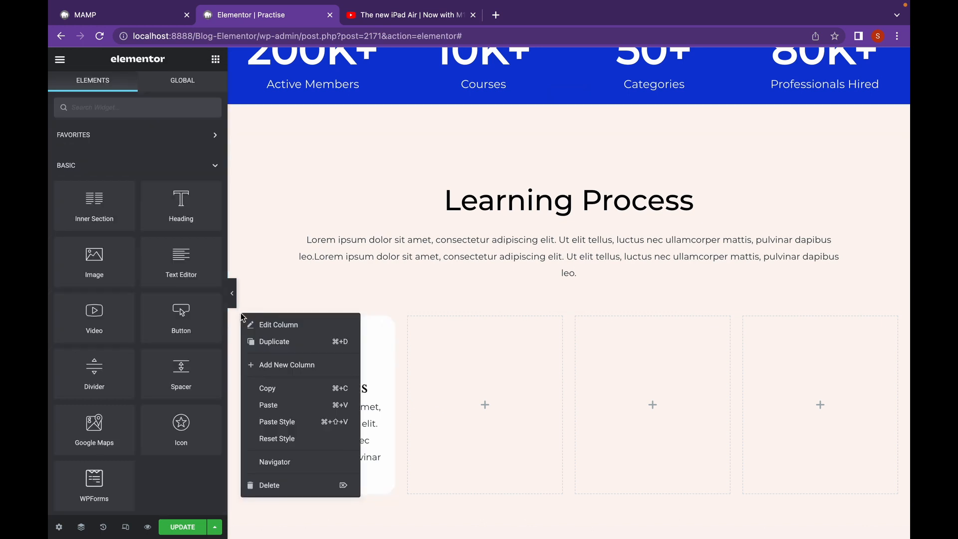
left_click(289, 388)
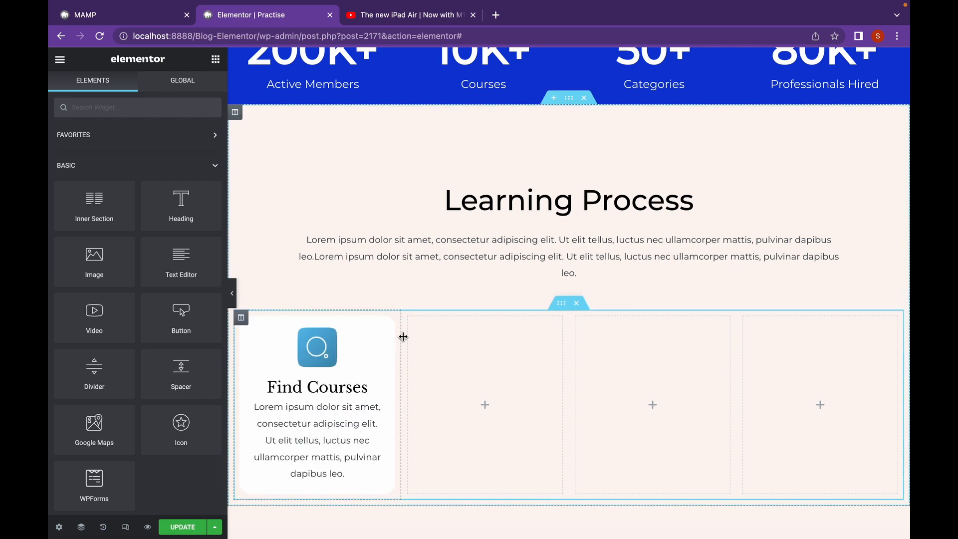
left_click(242, 319)
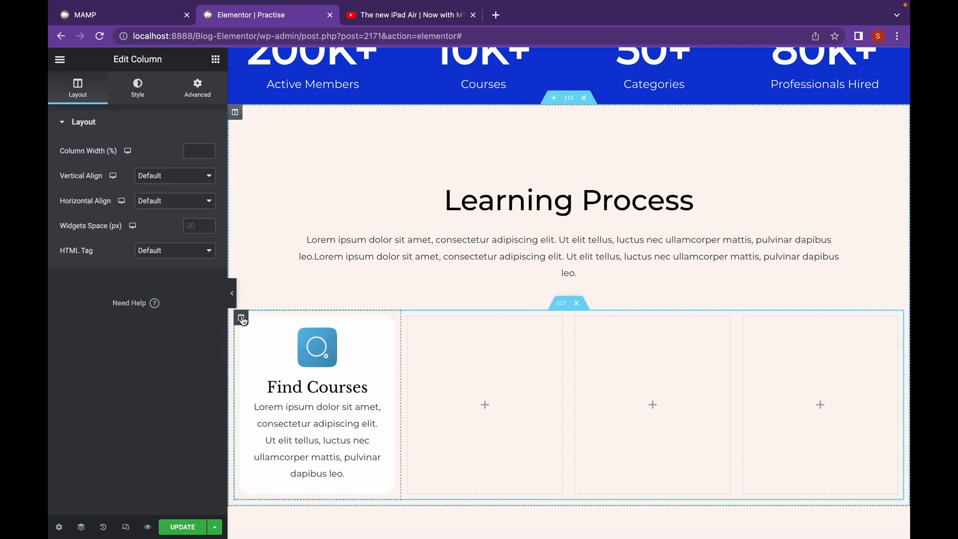
key("ctrl+v")
key("ctrl+v")
key("ctrl+v")
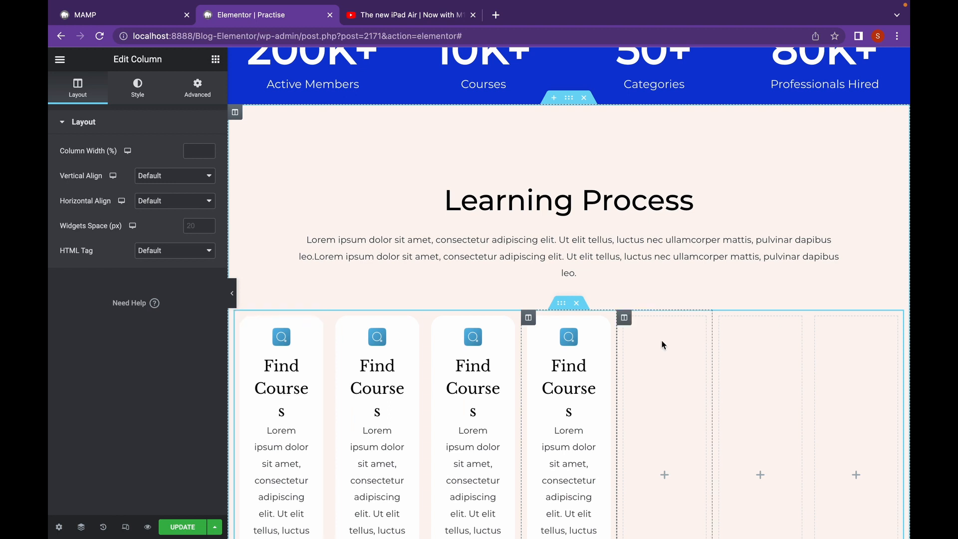
Delete the three empty columns after the Find Courses cards and preview the page at full width
right_click(625, 319)
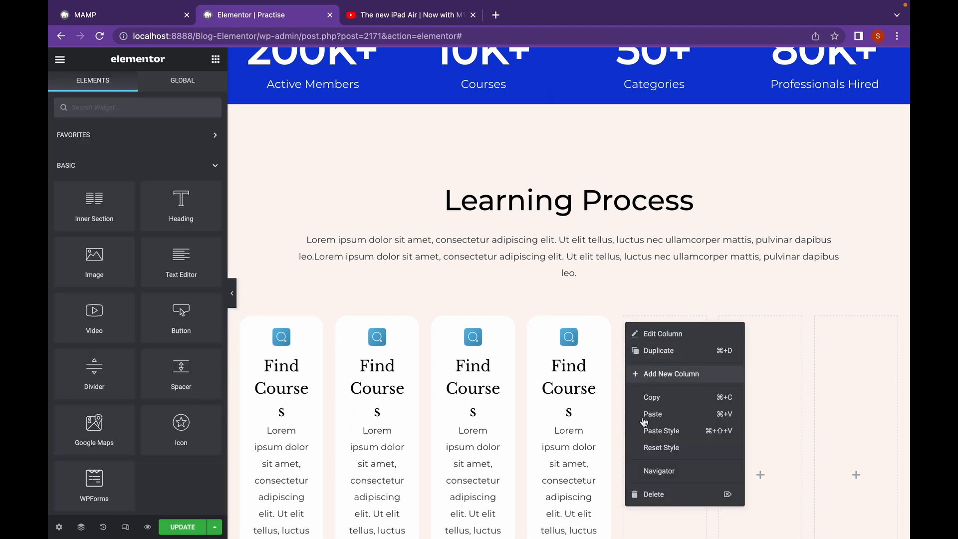
left_click(649, 493)
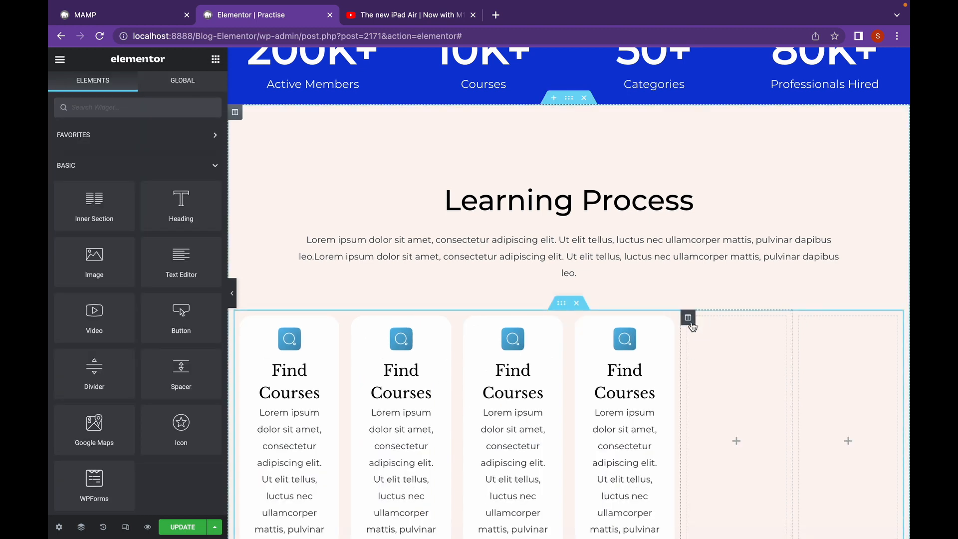
right_click(689, 320)
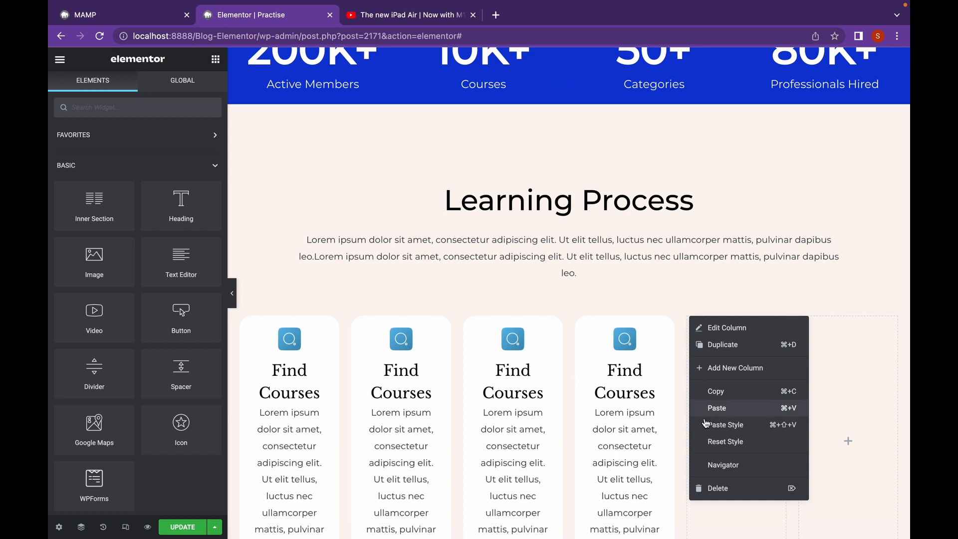
left_click(708, 490)
right_click(776, 322)
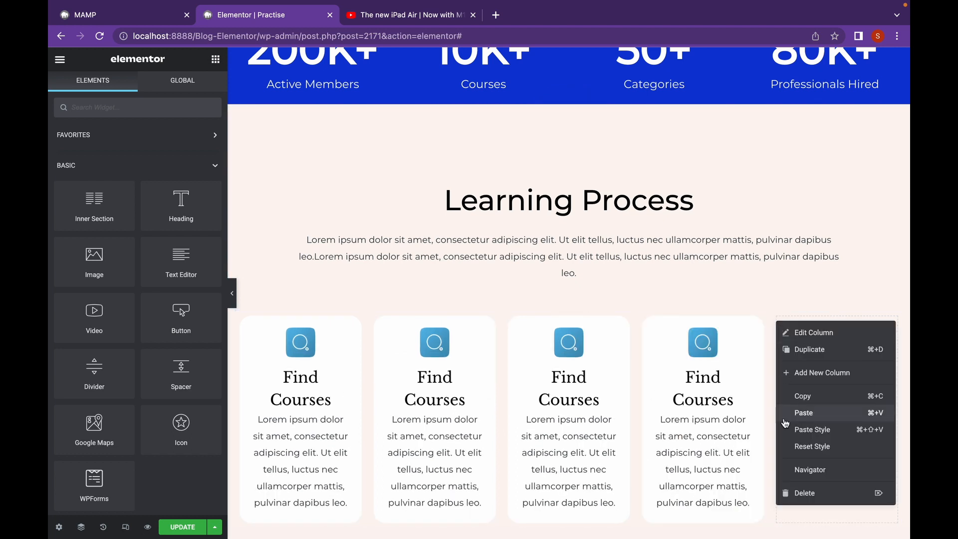
left_click(790, 493)
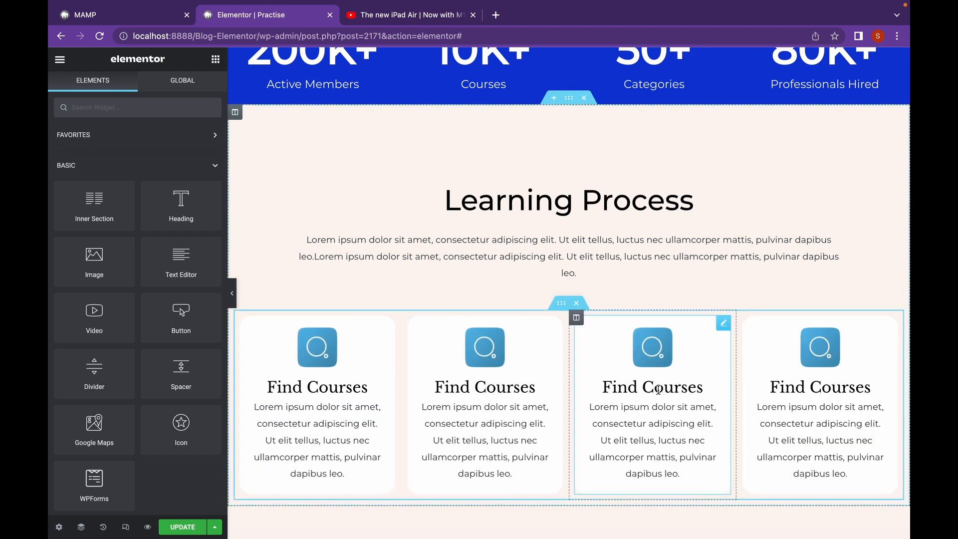
scroll(231, 293, "up", 1)
left_click(229, 294)
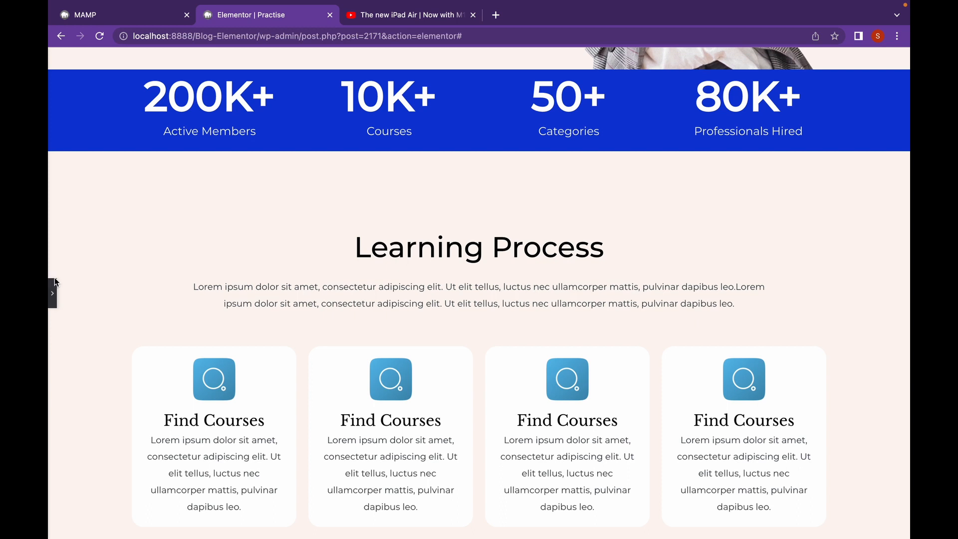
Replace the second Find Courses card's image with the uploaded file Group 24.png
left_click(53, 290)
left_click(485, 345)
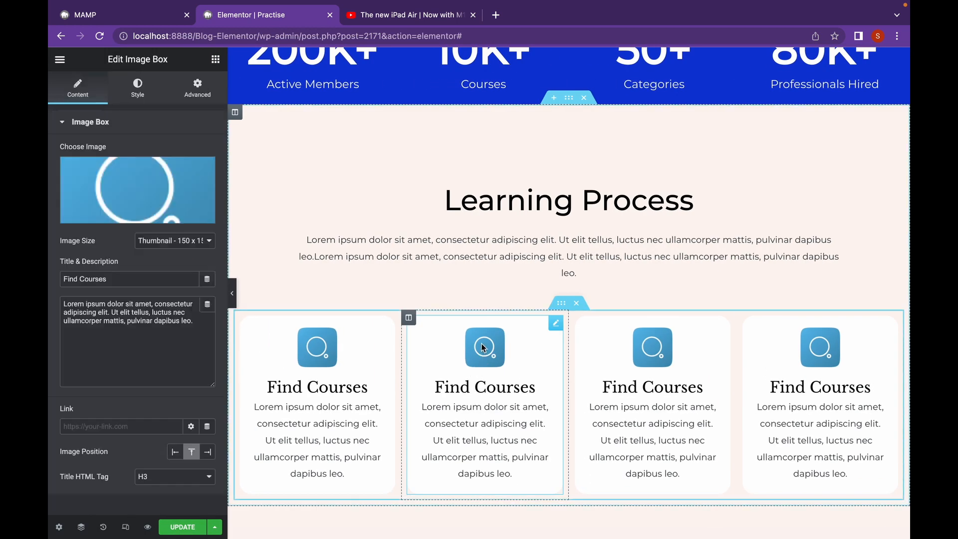
left_click(119, 213)
left_click(216, 107)
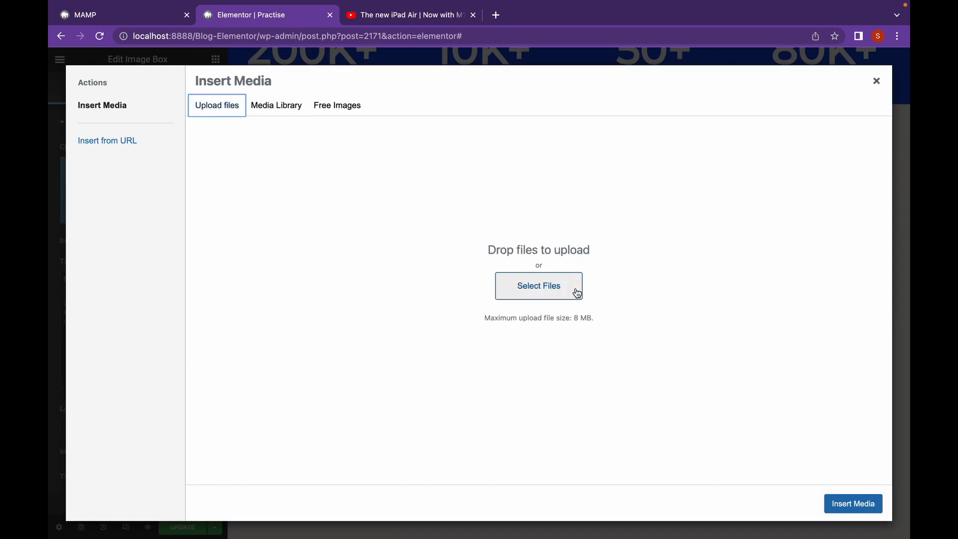
left_click(546, 291)
scroll(468, 332, "down", 2)
left_click(468, 334)
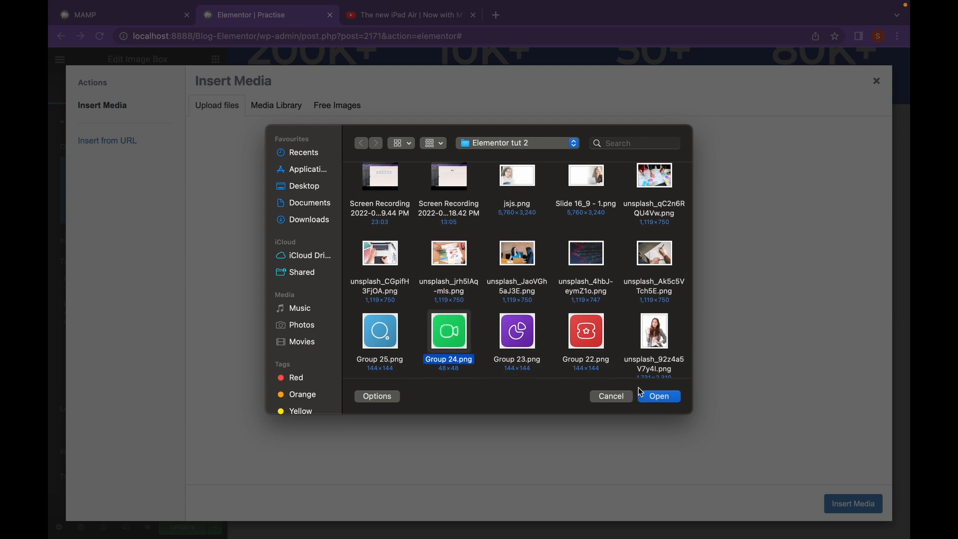
left_click(653, 395)
left_click(854, 503)
Replace the third Find Courses card's image with the uploaded file Group 23.png
left_click(651, 349)
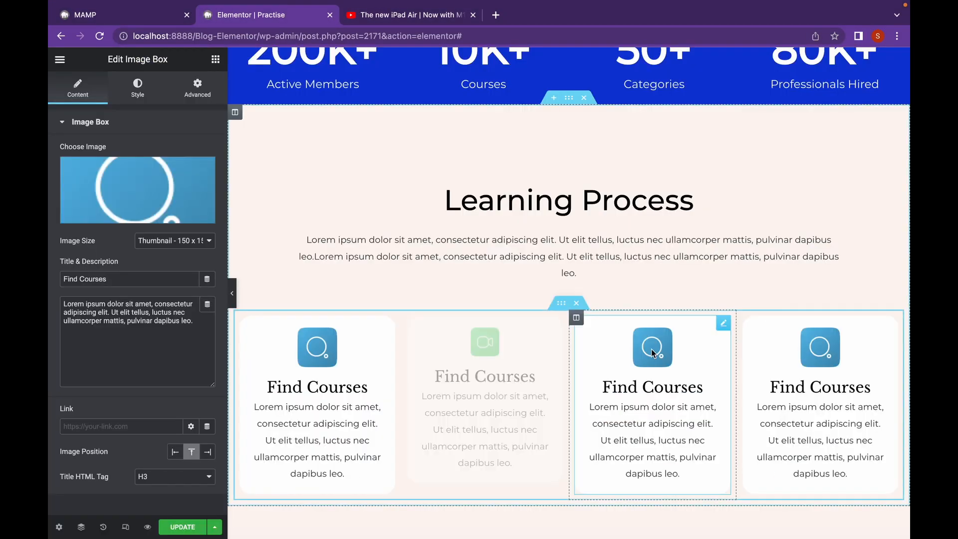
left_click(127, 207)
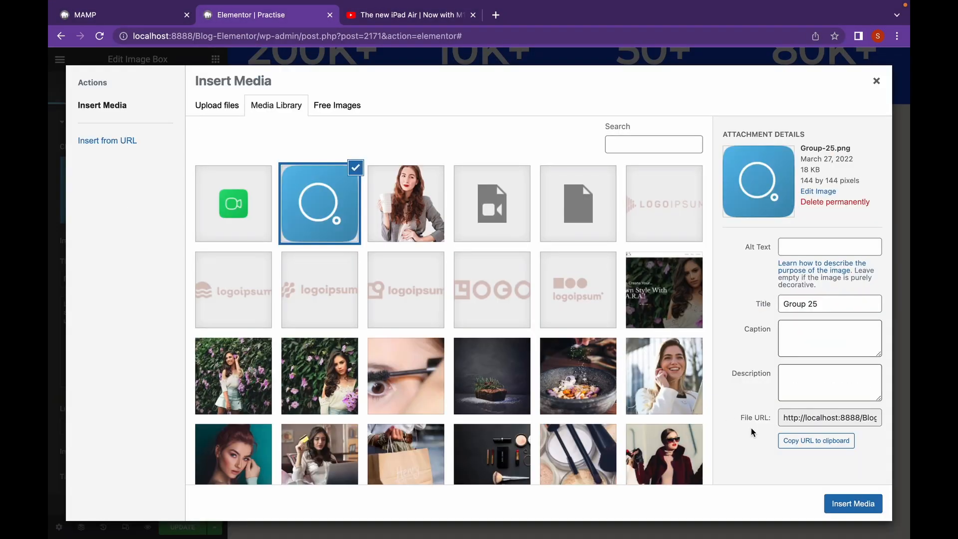
left_click(840, 498)
left_click(134, 213)
left_click(224, 106)
left_click(522, 280)
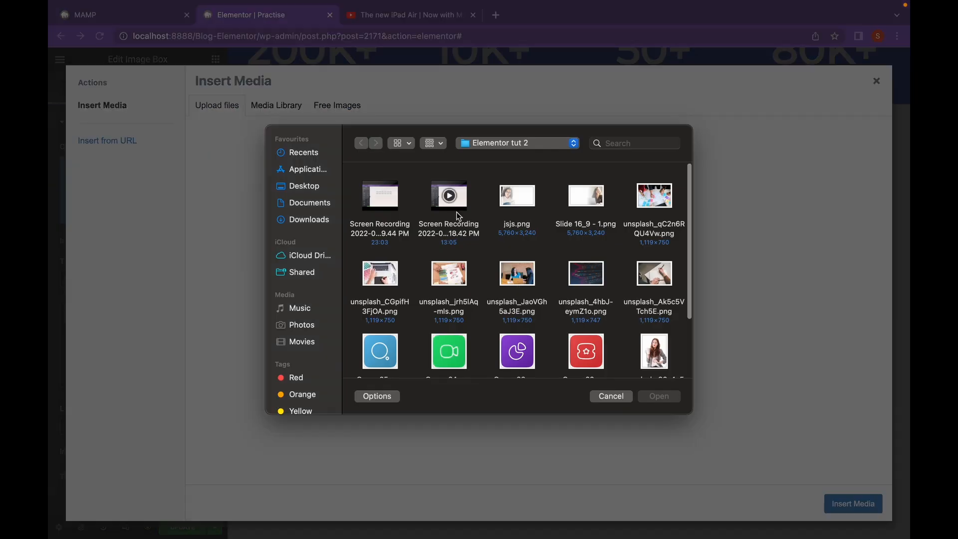
left_click(511, 358)
left_click(666, 397)
left_click(843, 503)
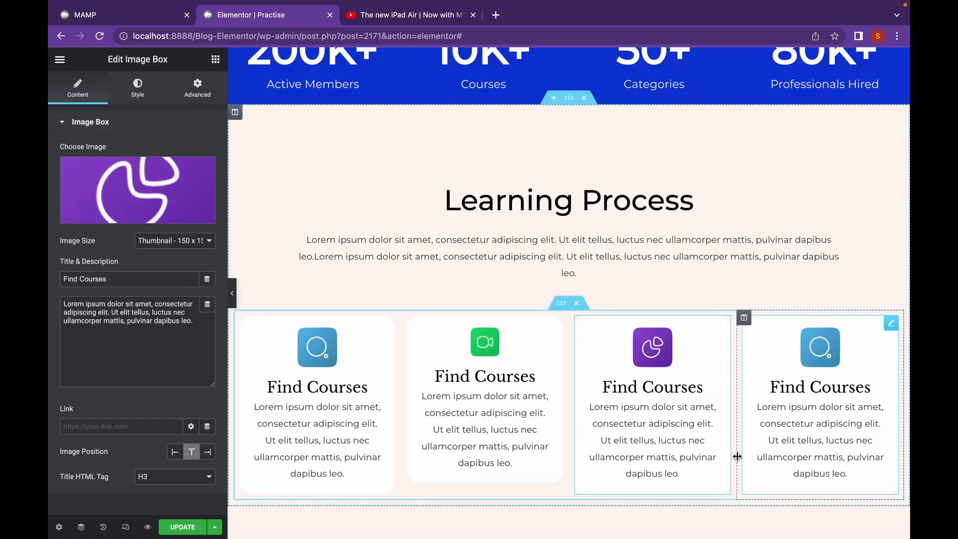
Upload the red ticket icon Group 22.png and use it as the fourth card's image
left_click(816, 350)
left_click(138, 213)
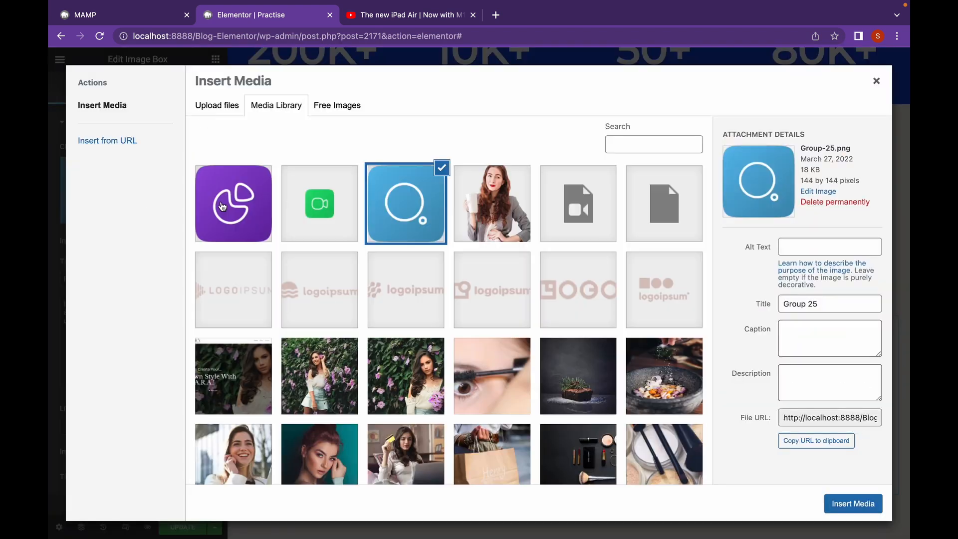
left_click(217, 106)
left_click(499, 286)
left_click(598, 358)
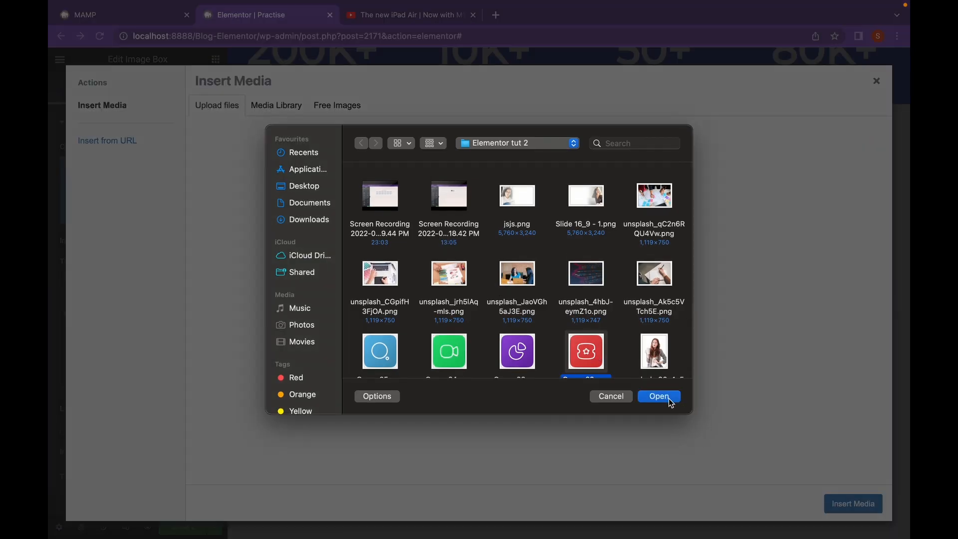
left_click(669, 399)
left_click(851, 504)
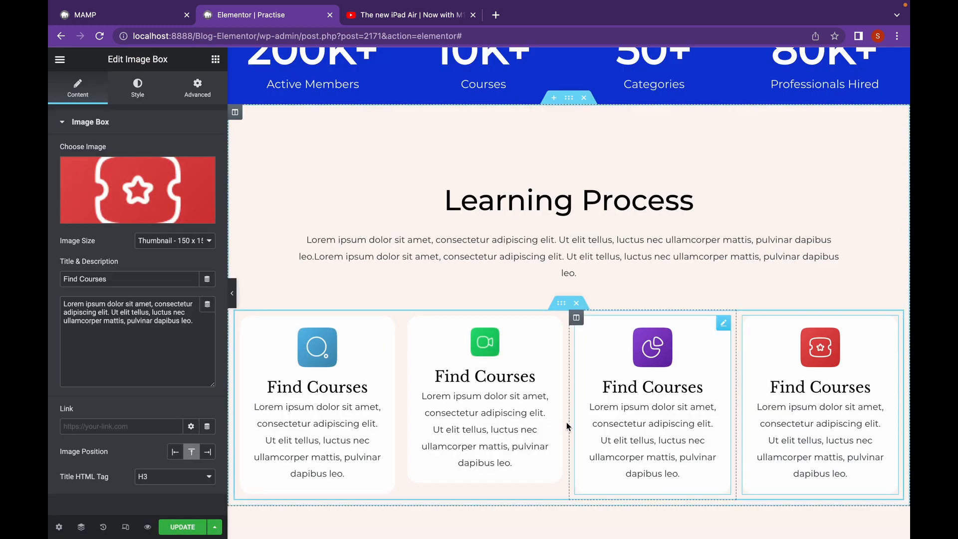
Try to enlarge the second card's green video icon with image size Medium - 300 x 300 and a 35% image width
left_click(478, 337)
left_click(202, 241)
left_click(203, 254)
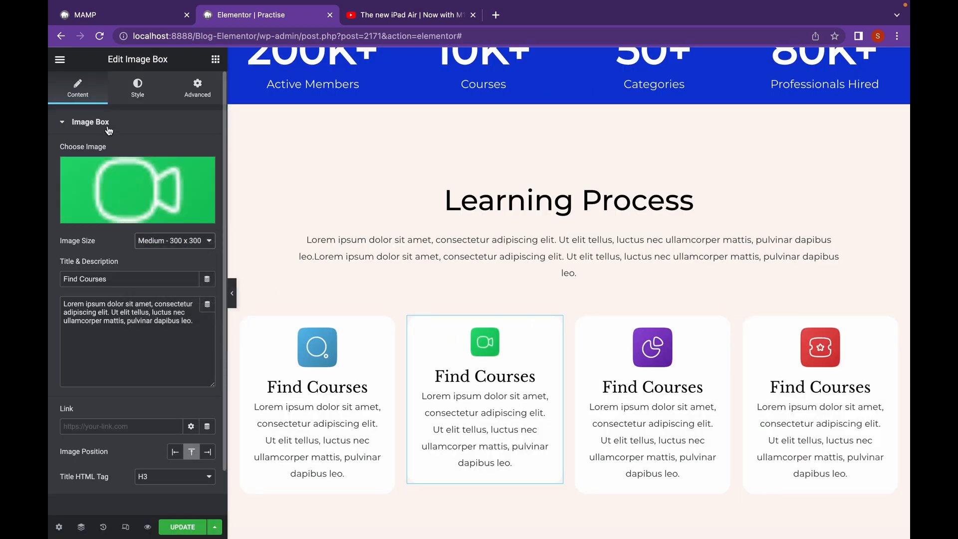
left_click(133, 98)
mouse_move(90, 209)
left_mouse_down()
mouse_move(83, 202)
mouse_move(97, 203)
left_mouse_up()
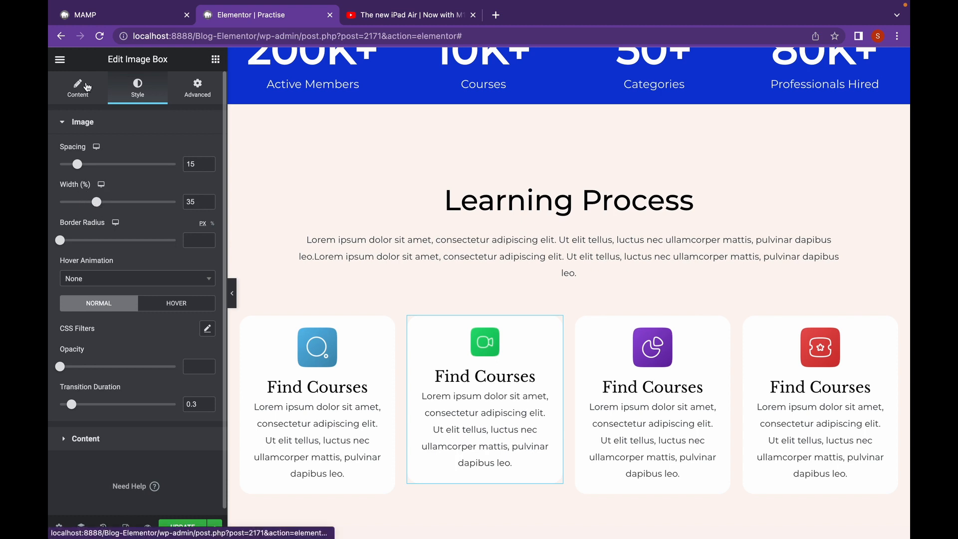
left_click(197, 89)
left_click(148, 369)
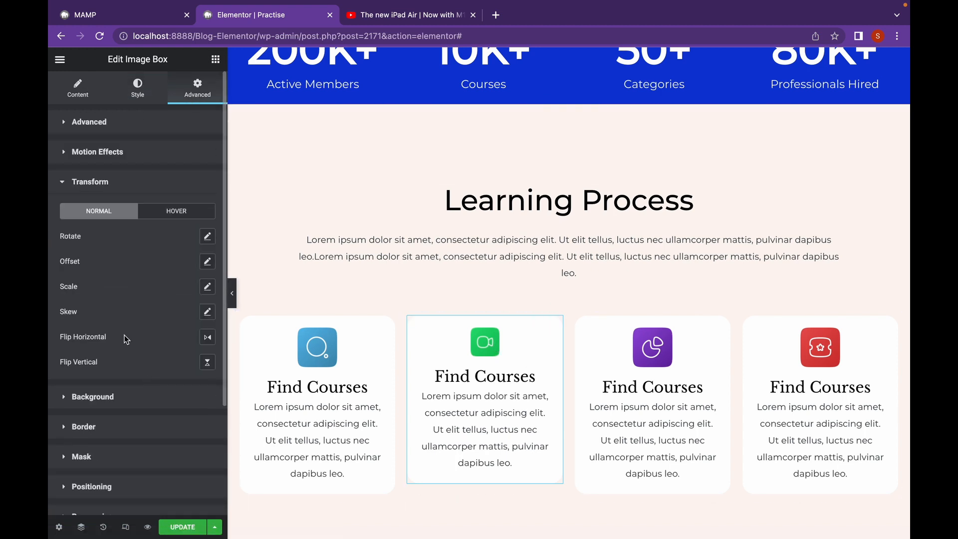
left_click(207, 287)
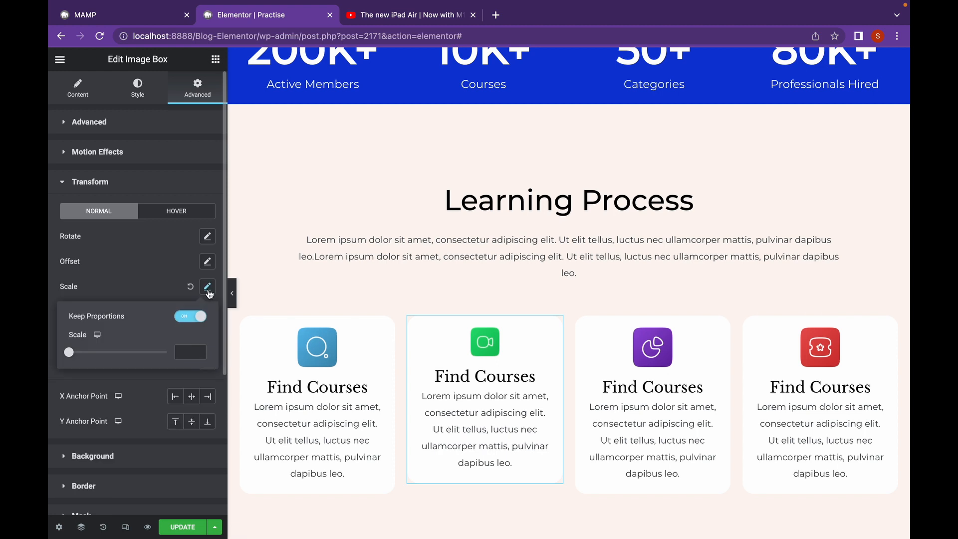
mouse_move(70, 353)
left_mouse_down()
mouse_move(89, 352)
mouse_move(70, 352)
left_mouse_up()
left_click(186, 316)
left_click(180, 294)
left_click(452, 426)
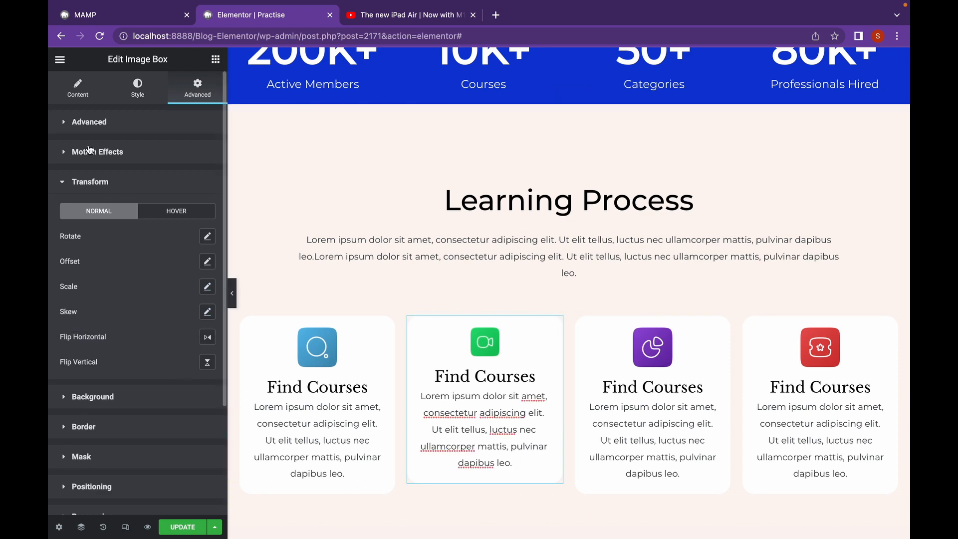
Set the image size of the second card's green video icon to Large - 1024 x 1024
scroll(360, 379, "down", 1)
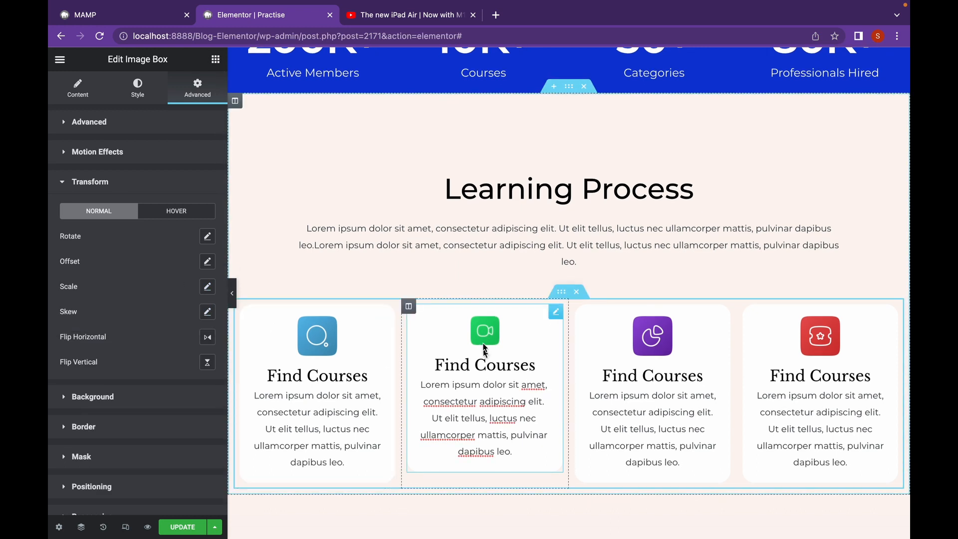
left_click(484, 326)
left_click(78, 88)
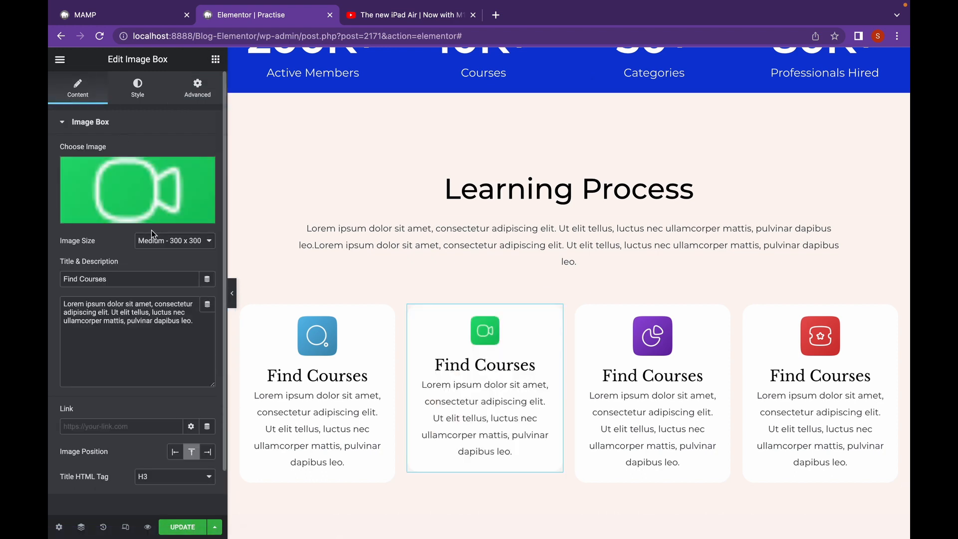
left_click(170, 241)
left_click(175, 265)
scroll(179, 275, "down", 2)
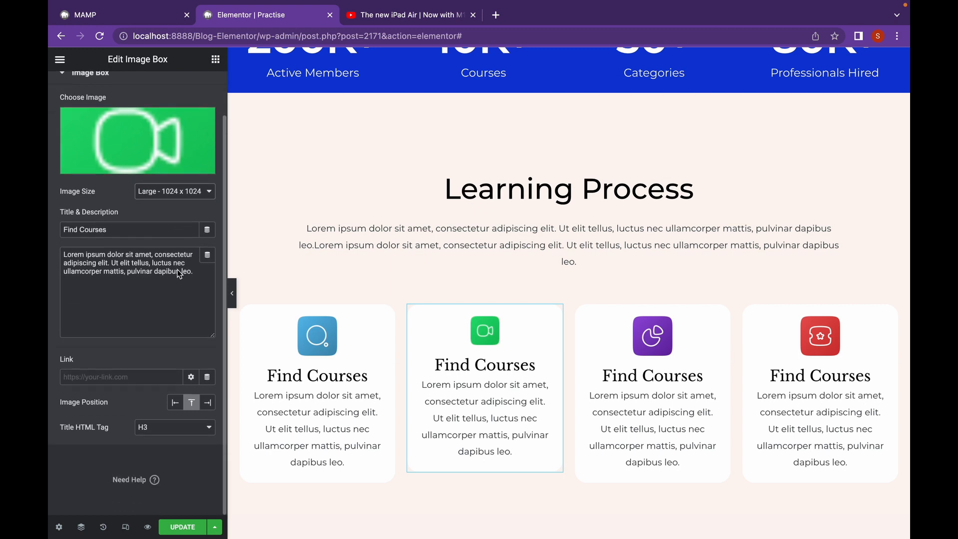
scroll(178, 273, "up", 2)
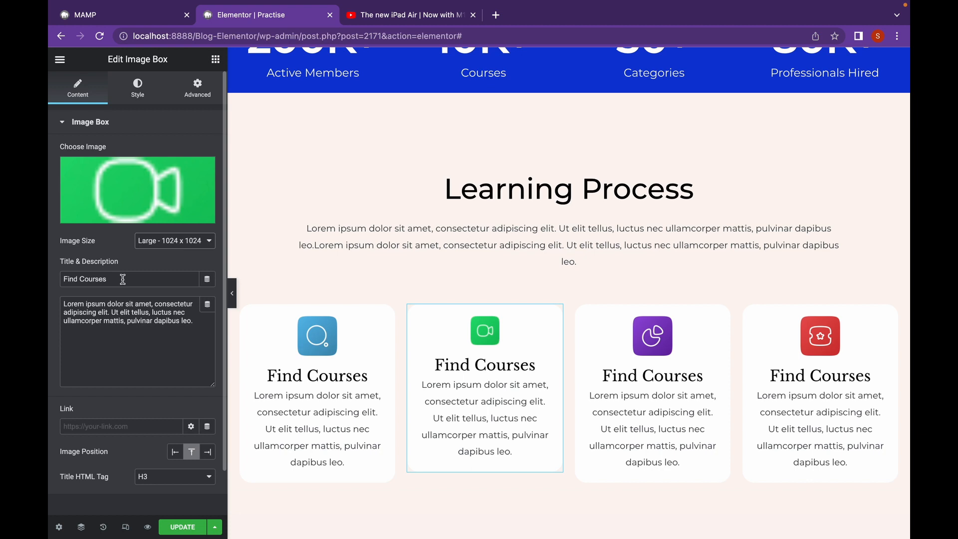
Change the title of the second card, with the green video icon, to "watch Video"
left_click_drag(123, 279, 50, 286)
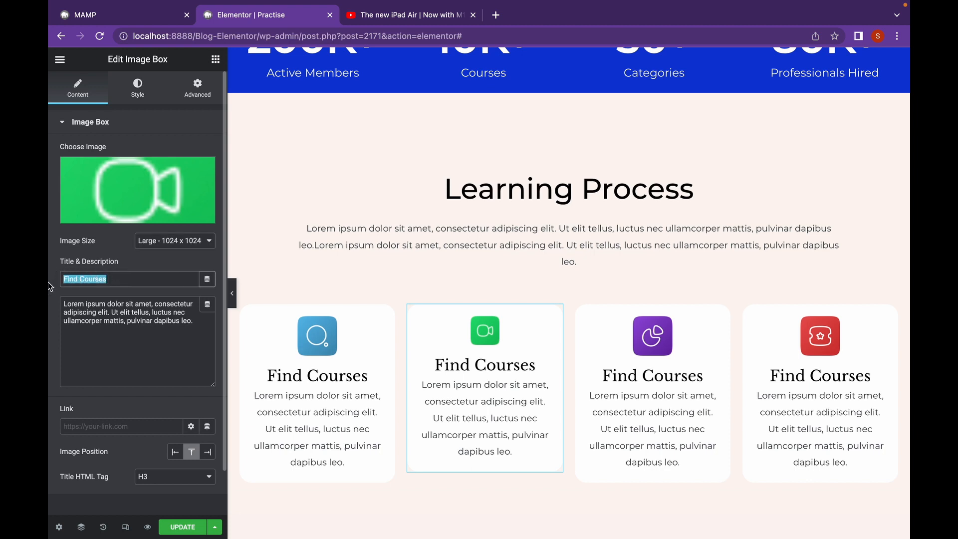
type("watc")
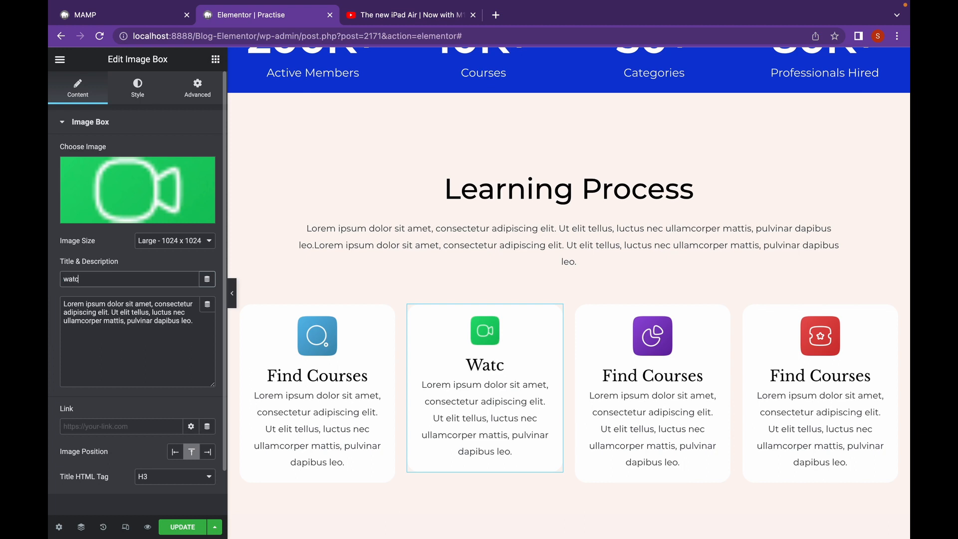
type("h Video")
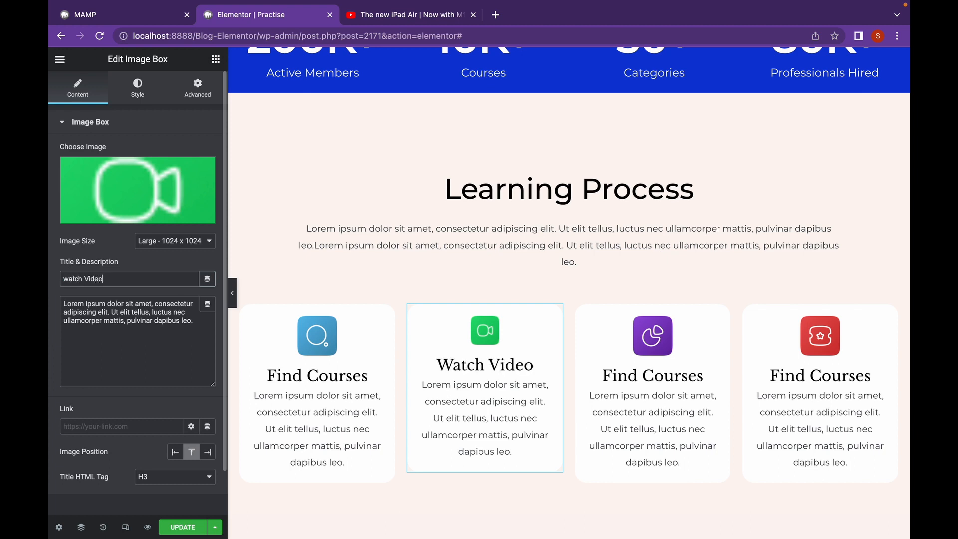
Change the title of the third card, with the purple chart icon, to "Do Assignments"
left_click(641, 380)
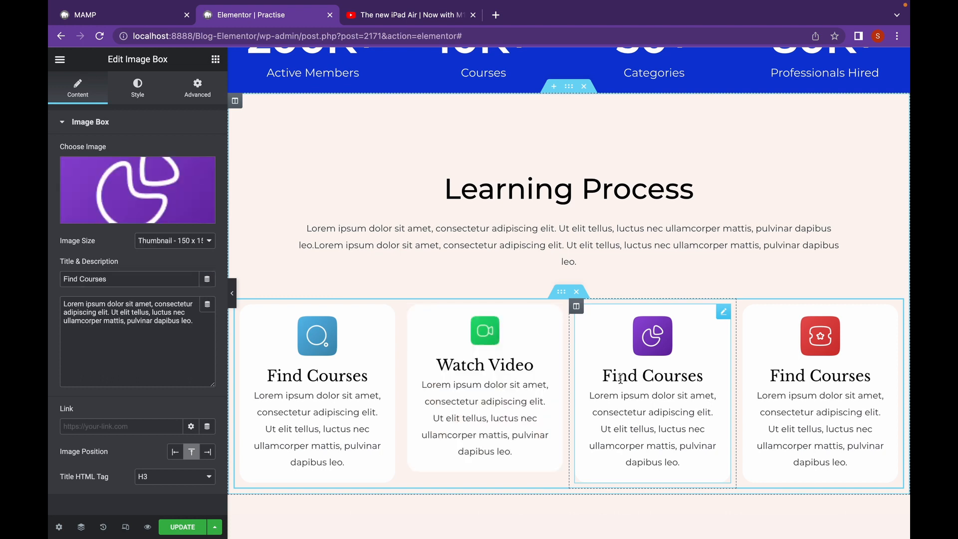
left_click_drag(125, 277, 51, 285)
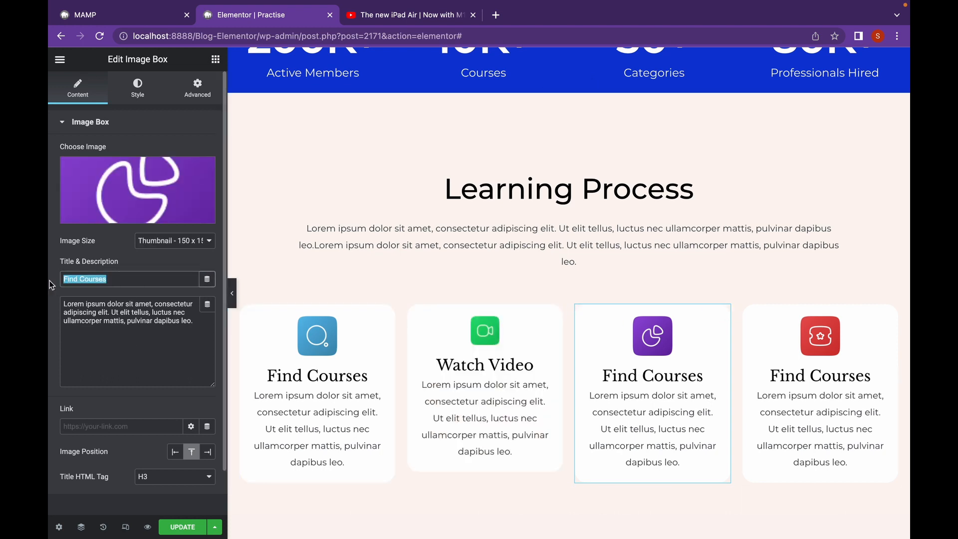
type("S")
key("BackSpace")
type("Do ")
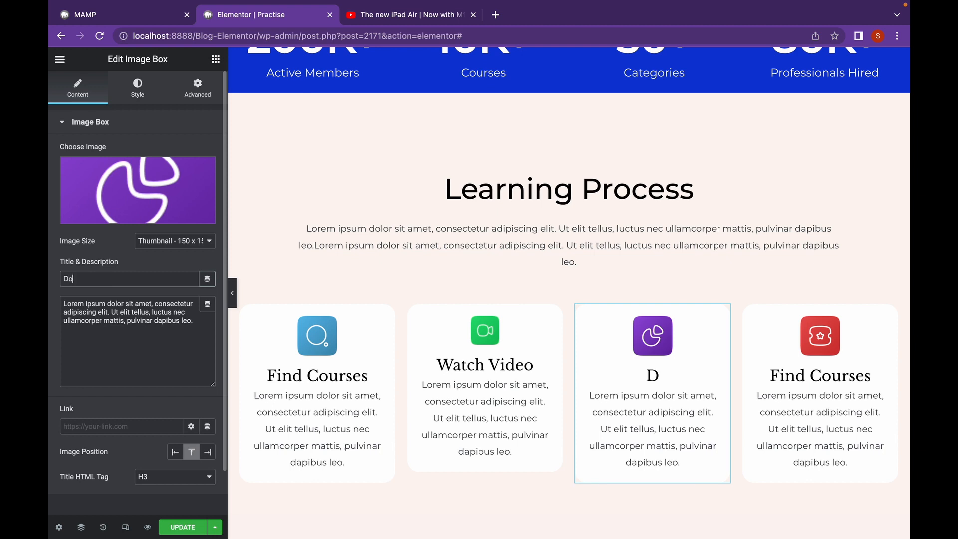
type("Assignments")
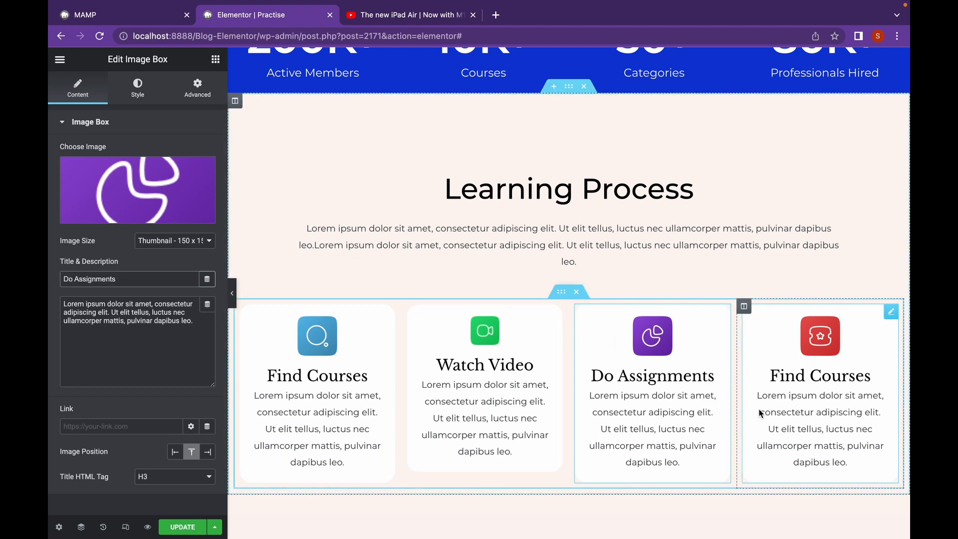
Change the fourth card's title to "Get Certificates" and preview the page at full width
double_click(808, 375)
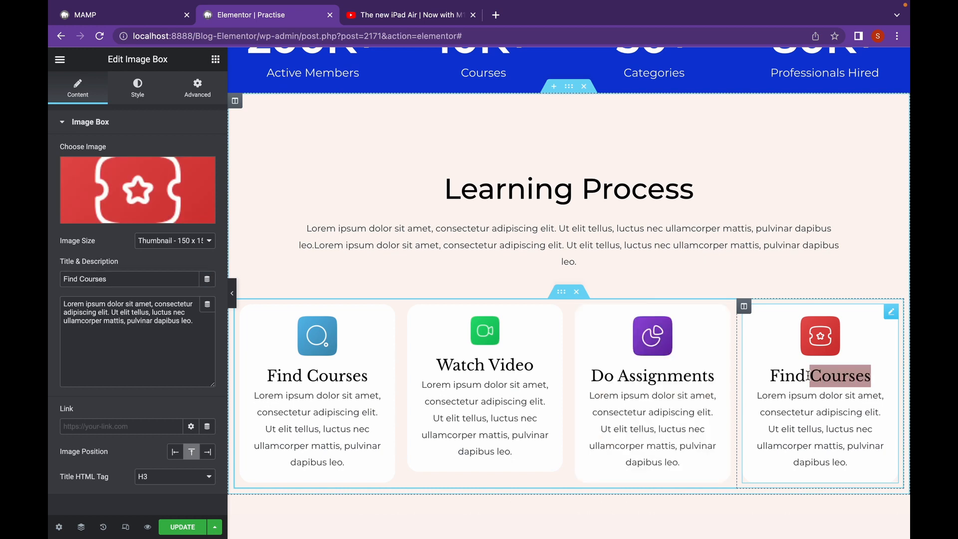
key("BackSpace")
key("BackSpace")
key("BackSpace")
key("BackSpace")
key("BackSpace")
key("BackSpace")
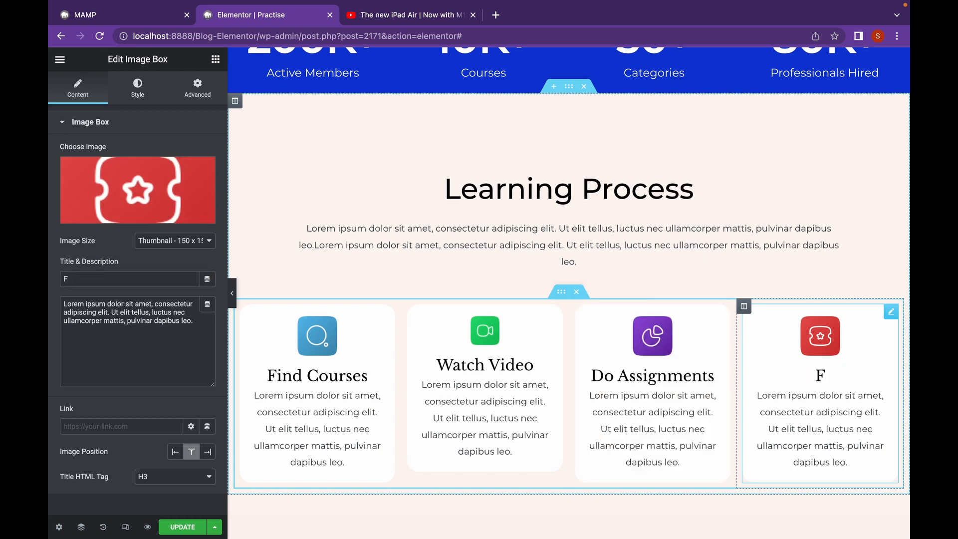
type("Get Cer")
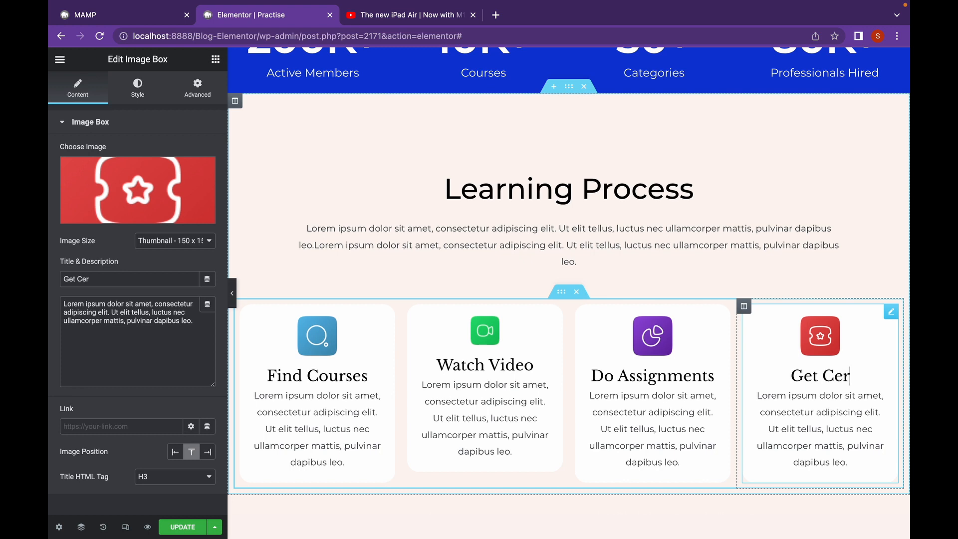
type("tificato")
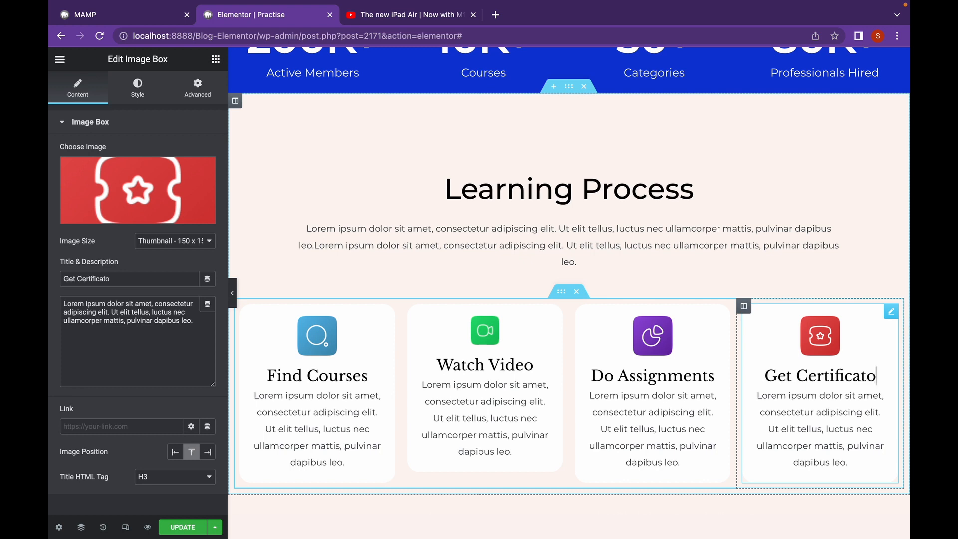
key("BackSpace")
type("es")
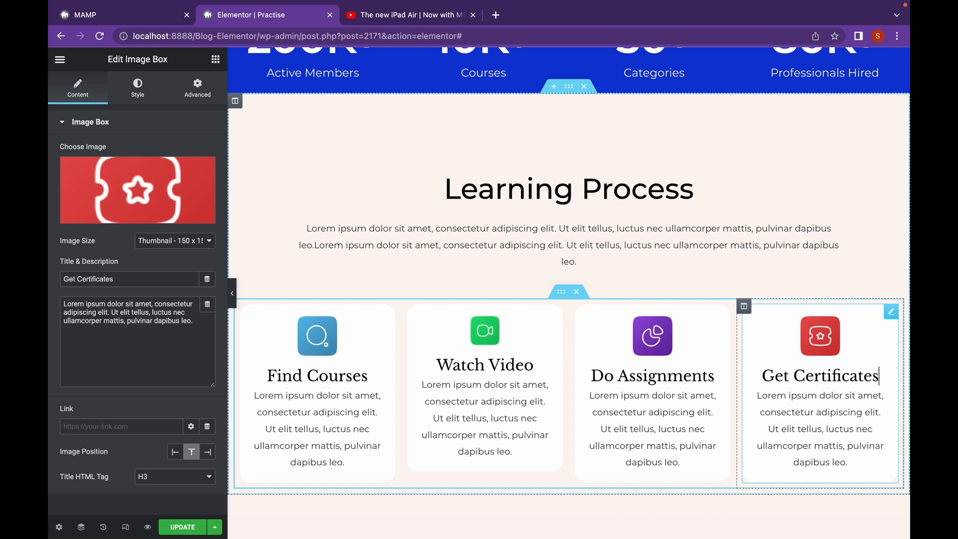
left_click(233, 294)
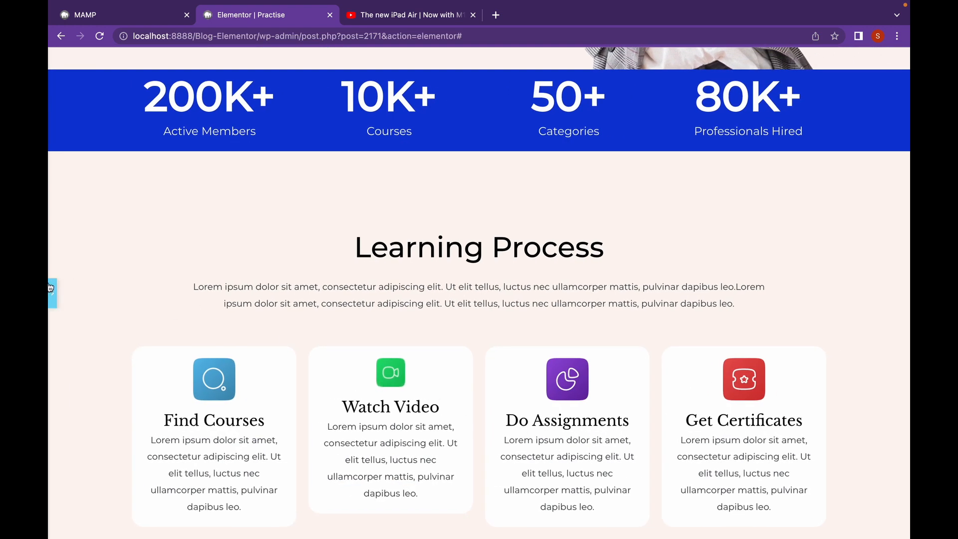
left_click(52, 292)
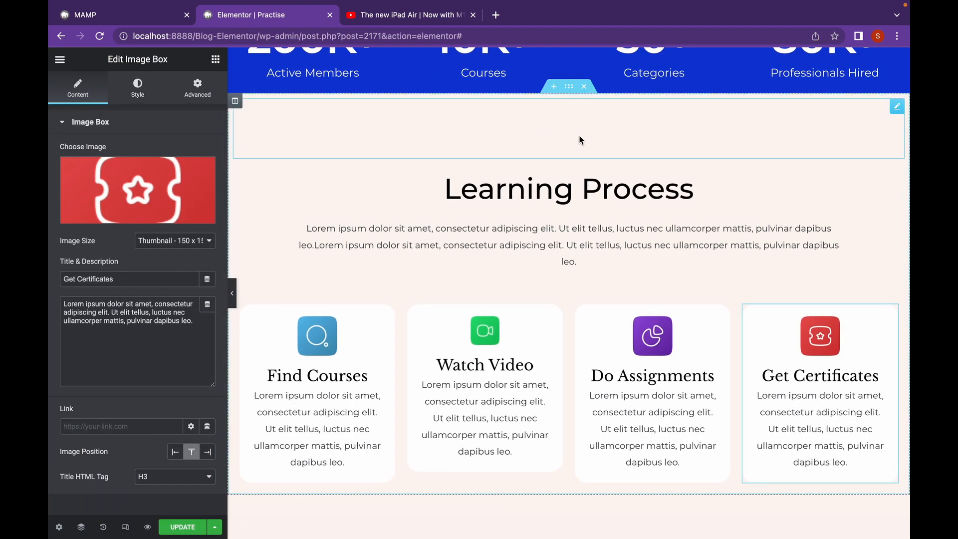
Open the Learning Process section's style settings and set its background type to Video
scroll(580, 140, "up", 2)
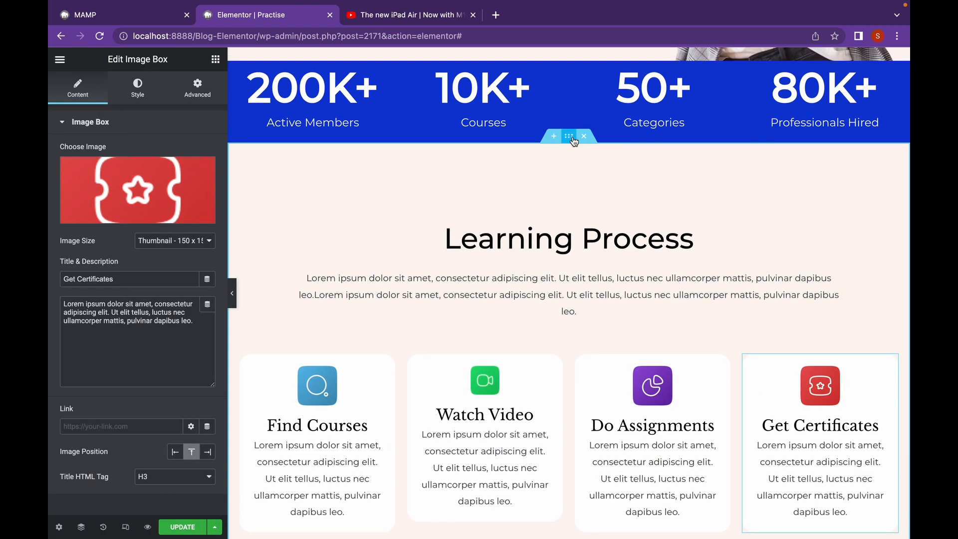
left_click(569, 136)
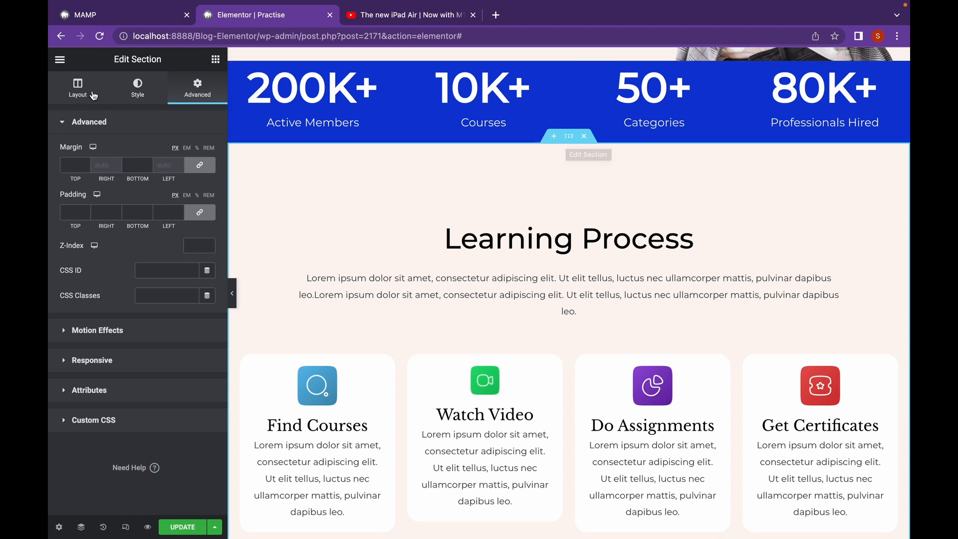
left_click(130, 96)
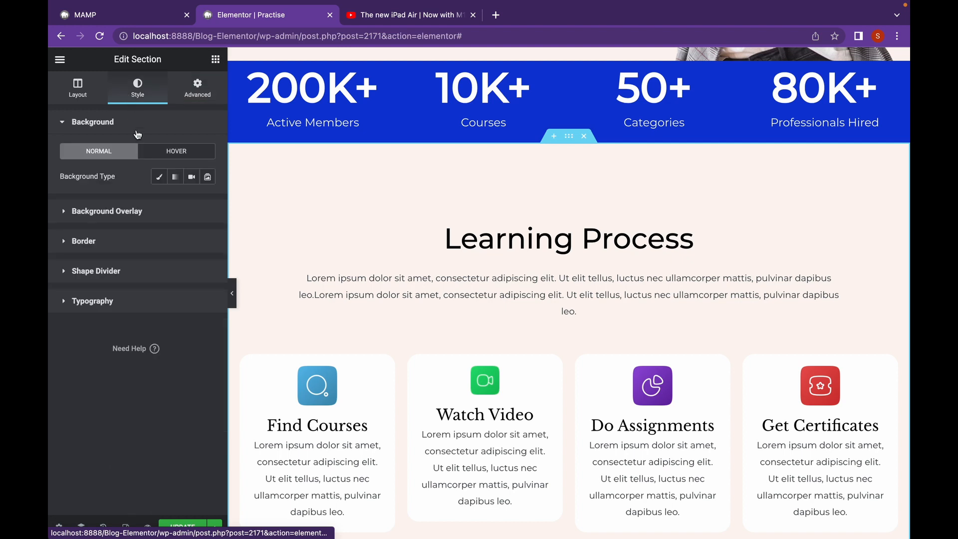
left_click(192, 178)
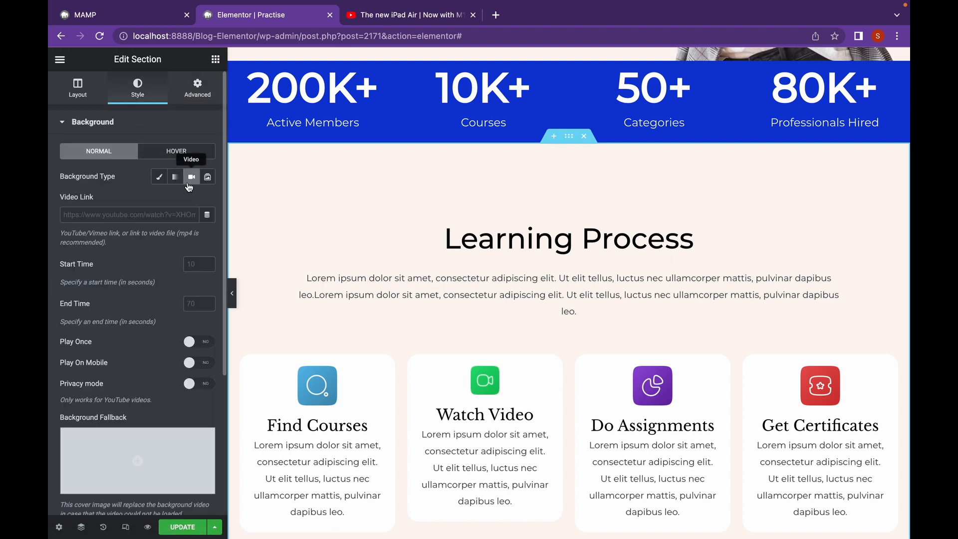
left_click(378, 15)
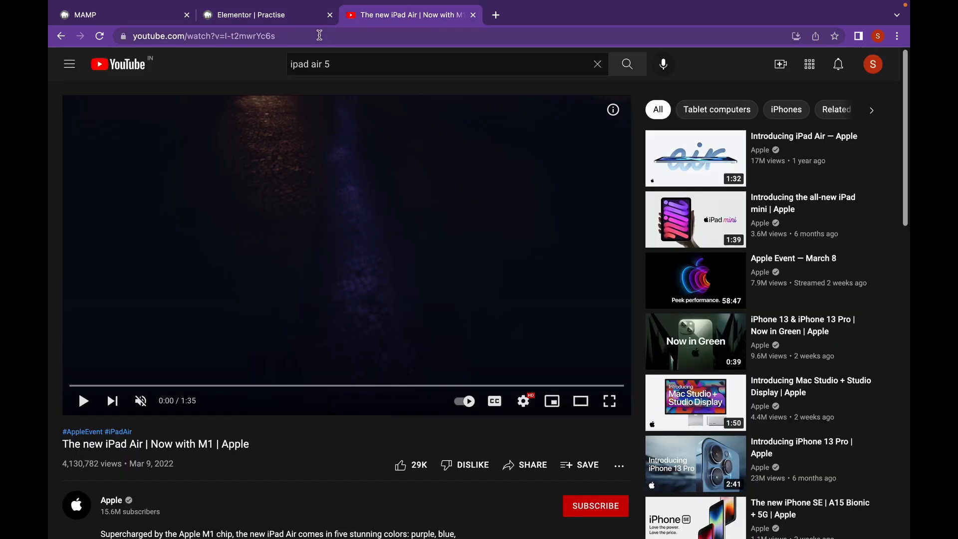
left_click(318, 35)
mouse_move(280, 23)
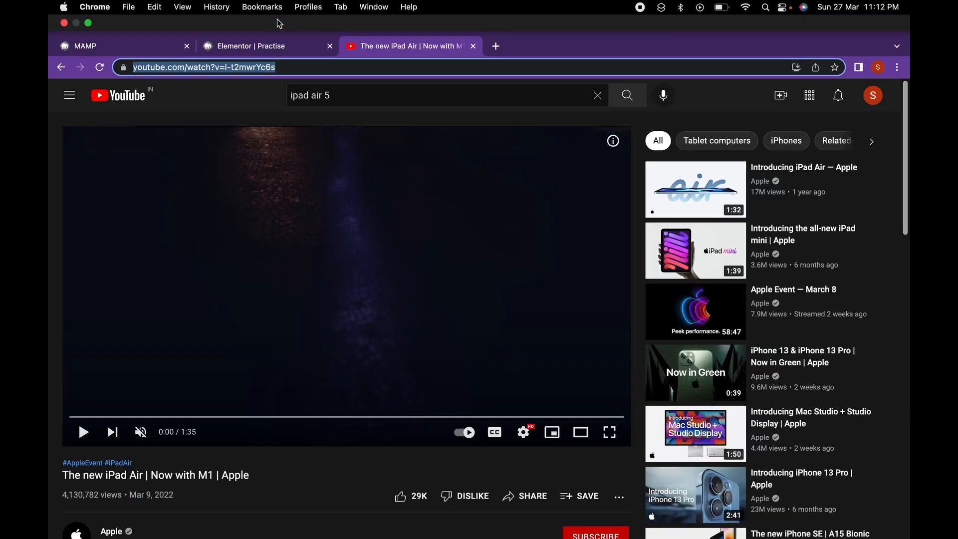
left_click(283, 50)
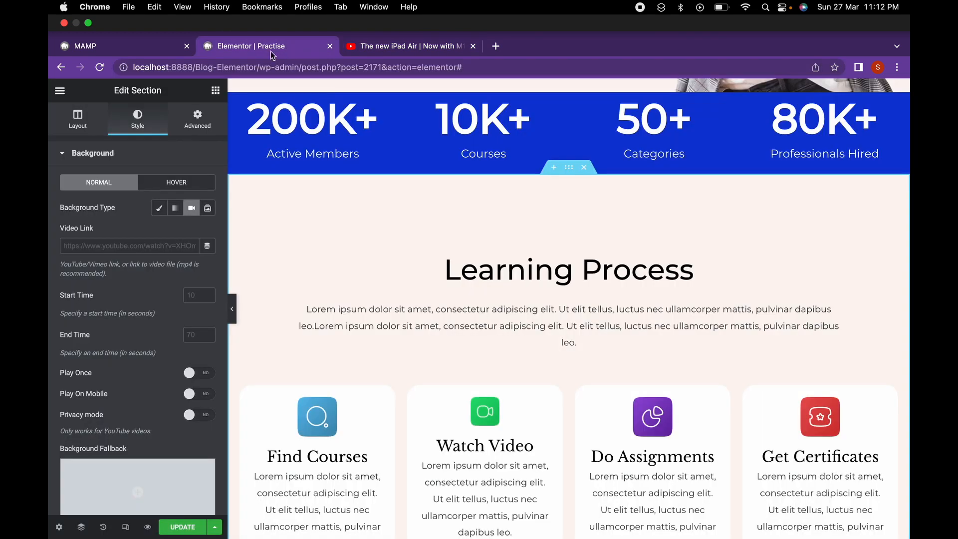
type("https://www.youtube.com/watch?v=l-t2mwrYc6s")
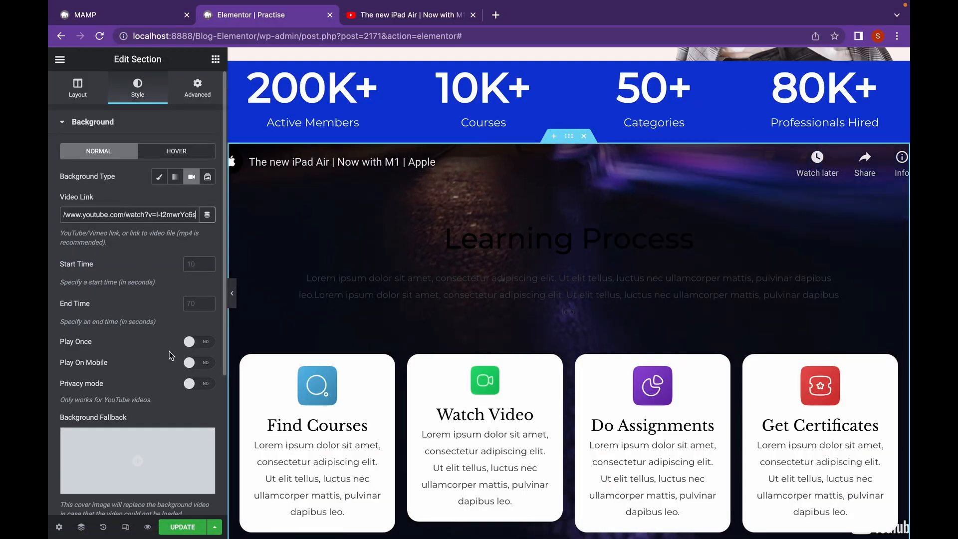
Set the text color of the Learning Process heading to near-white, #F3F3F3
left_click(575, 248)
left_click(138, 89)
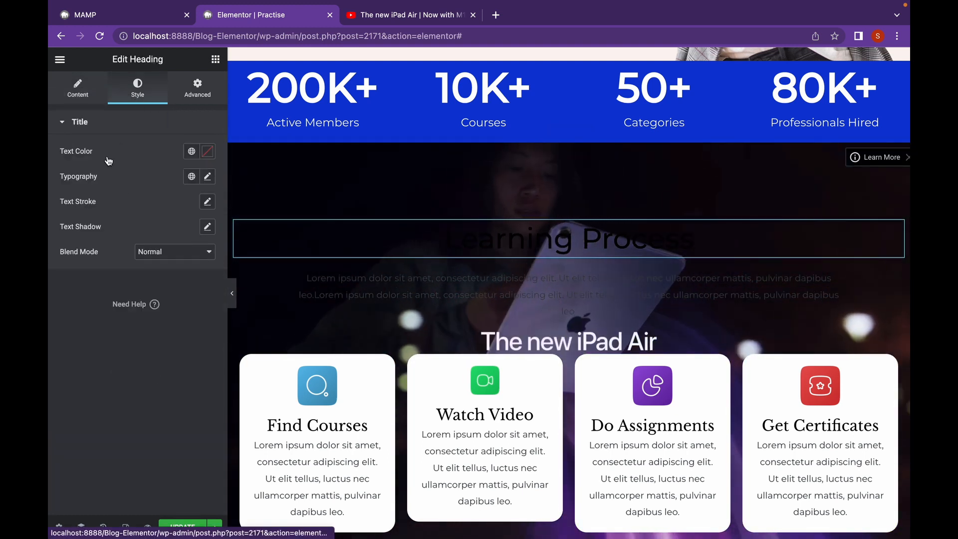
left_click(208, 152)
left_click(70, 196)
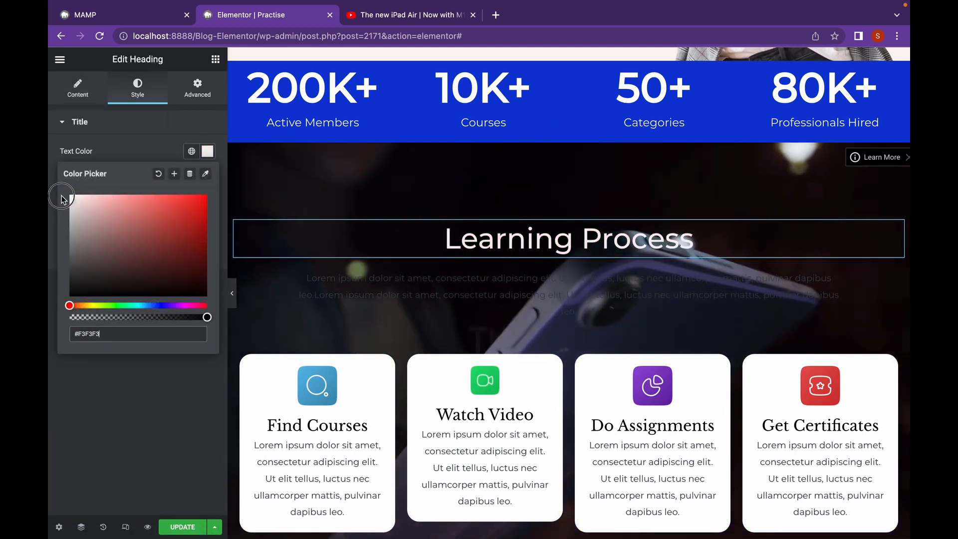
Set the text color of the paragraph under the Learning Process heading to near-white, #FDFDFD
left_click(446, 287)
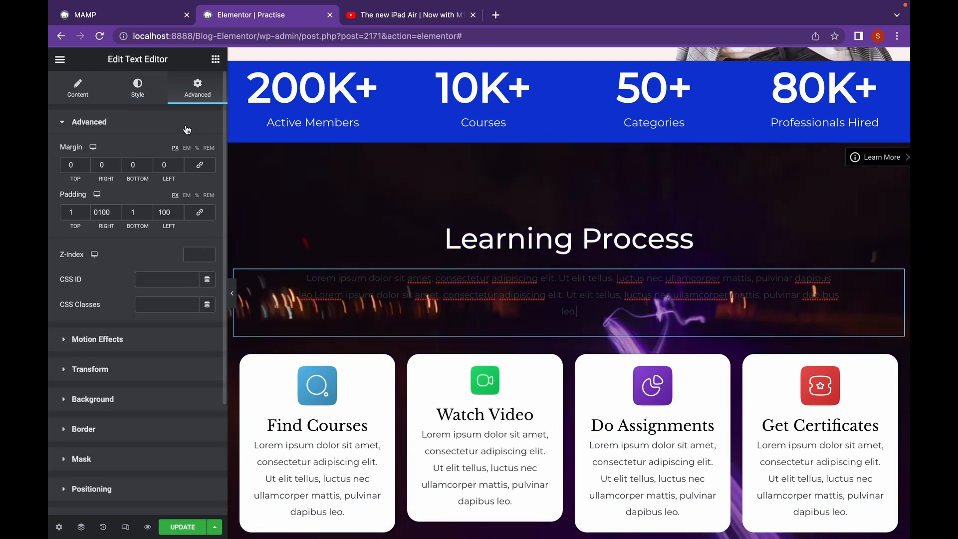
left_click(155, 95)
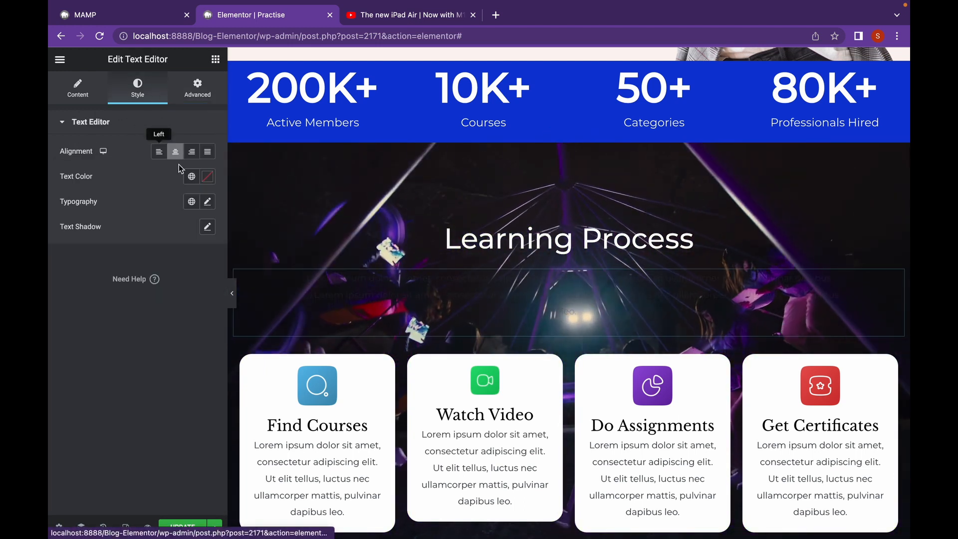
left_click(206, 178)
left_click(70, 221)
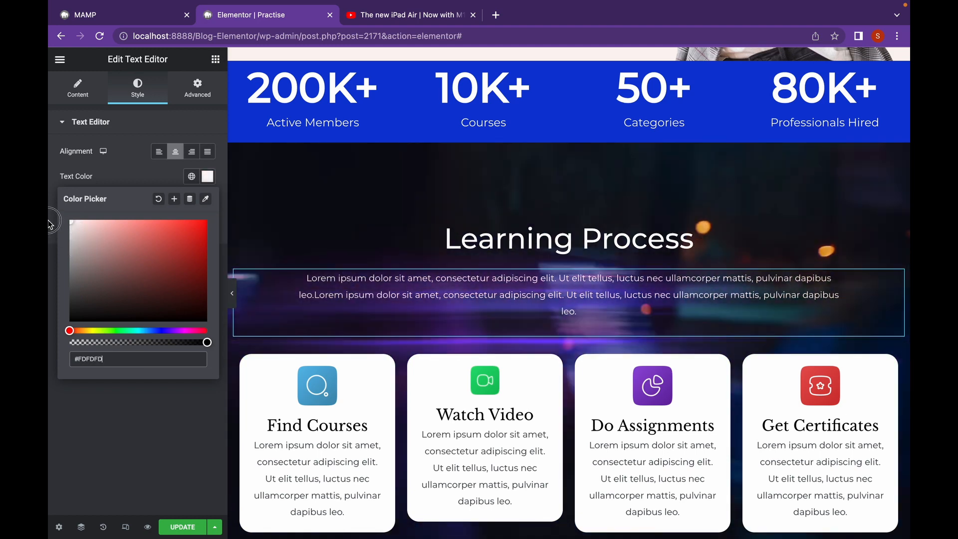
left_click(168, 405)
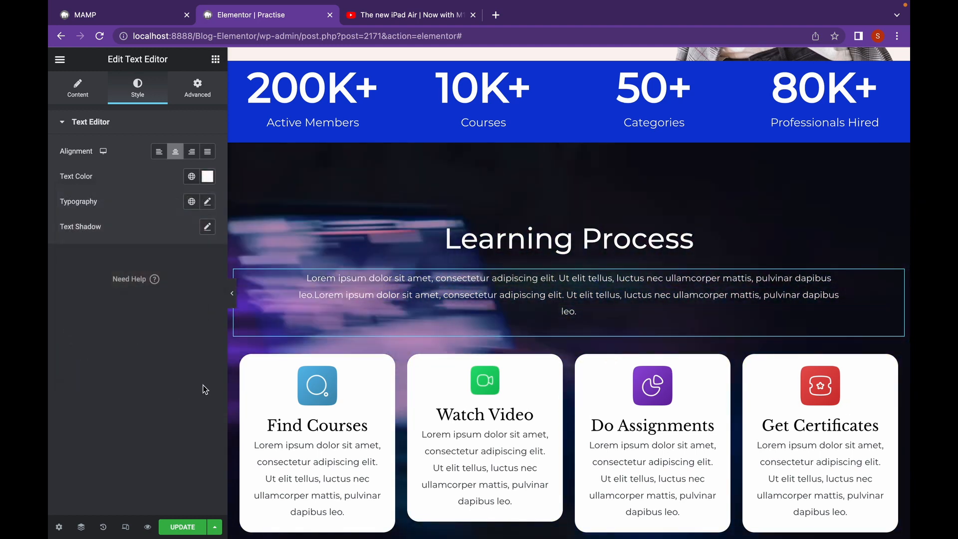
left_click(84, 95)
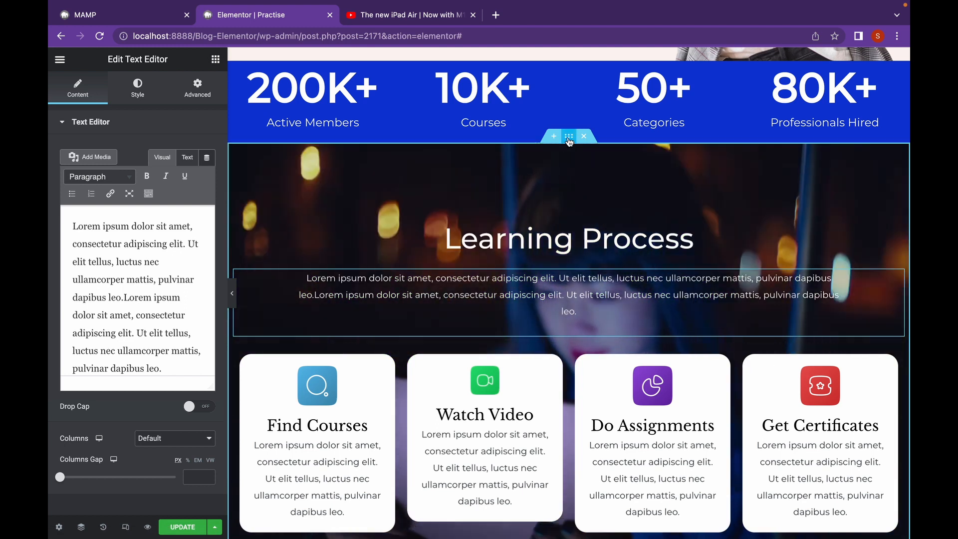
Set the Learning Process section's background video to start at 1 second and end at 20 seconds
left_click(568, 136)
scroll(124, 227, "down", 1)
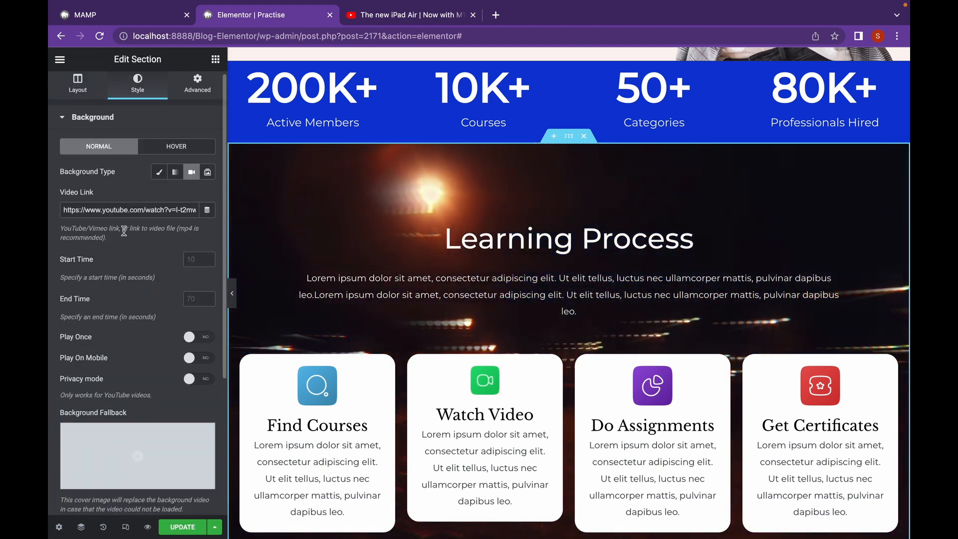
left_click(192, 259)
type("1")
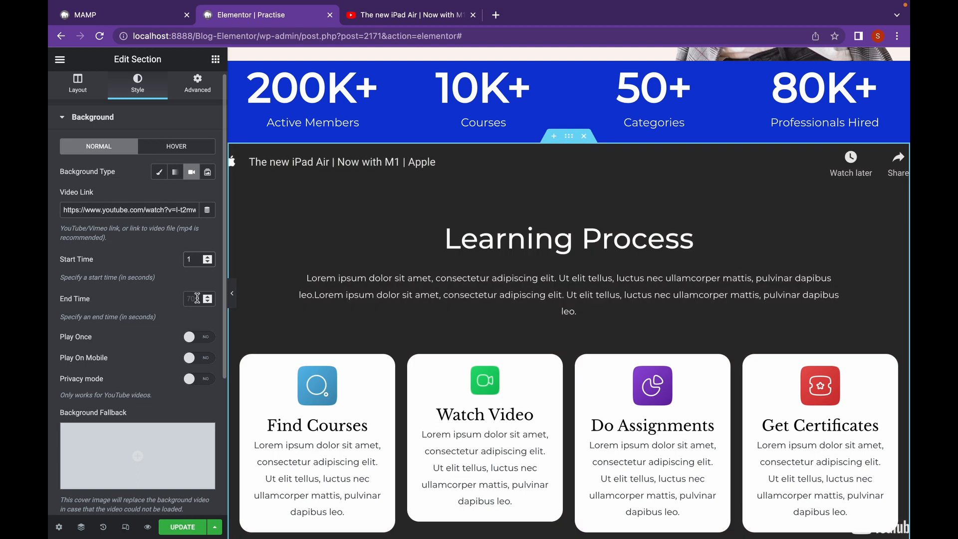
left_click(197, 299)
type("20")
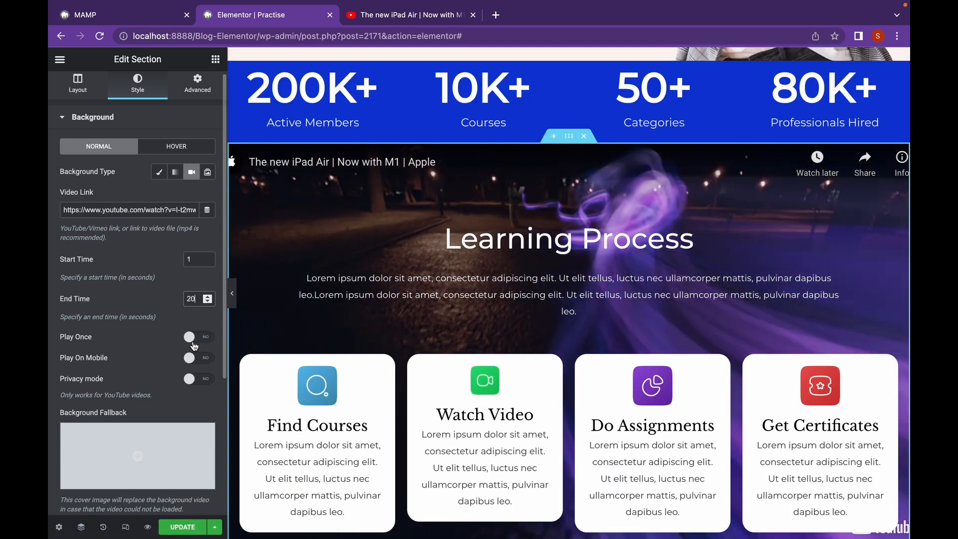
Review the remaining video background options and examine how the Learning Process section looks over the playing video
scroll(175, 360, "down", 2)
scroll(176, 360, "down", 3)
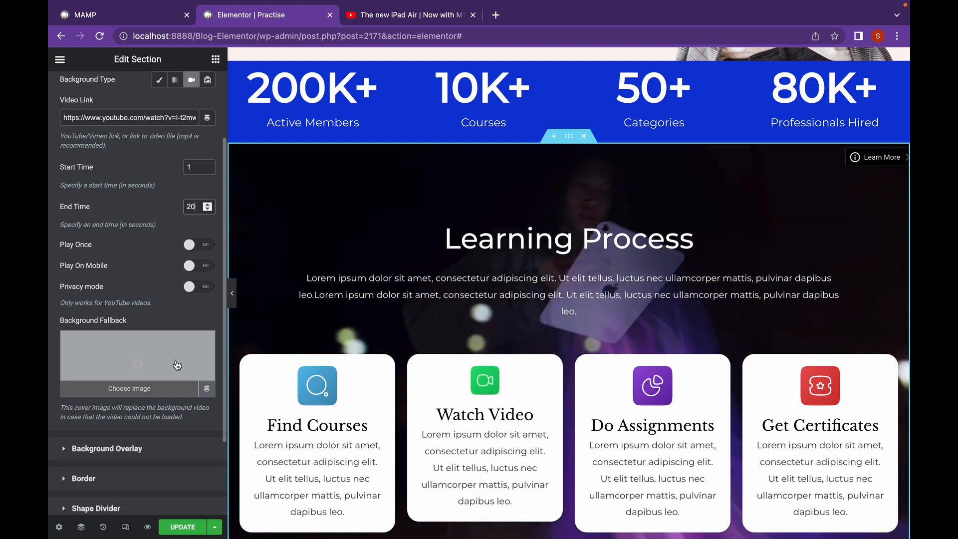
scroll(177, 365, "down", 3)
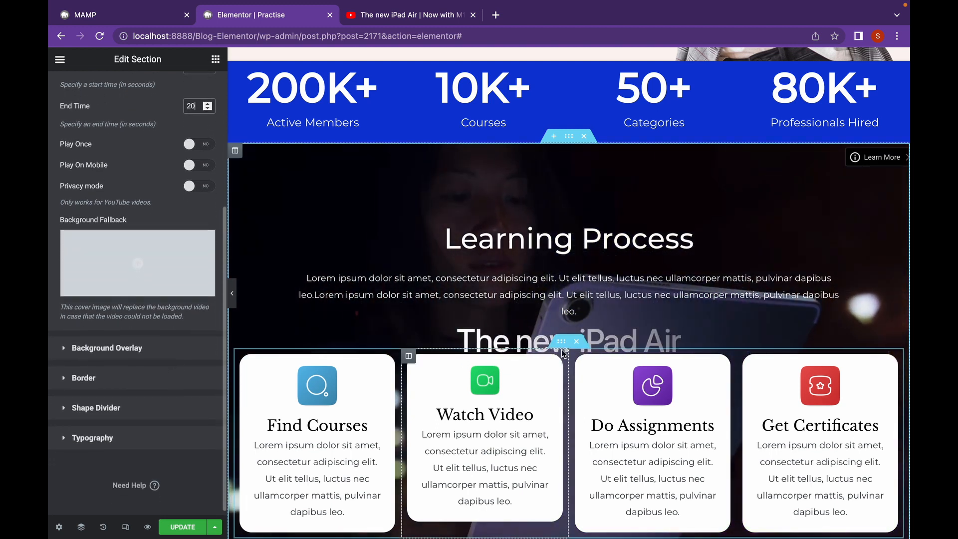
scroll(563, 353, "down", 4)
scroll(563, 354, "down", 3)
scroll(563, 353, "up", 3)
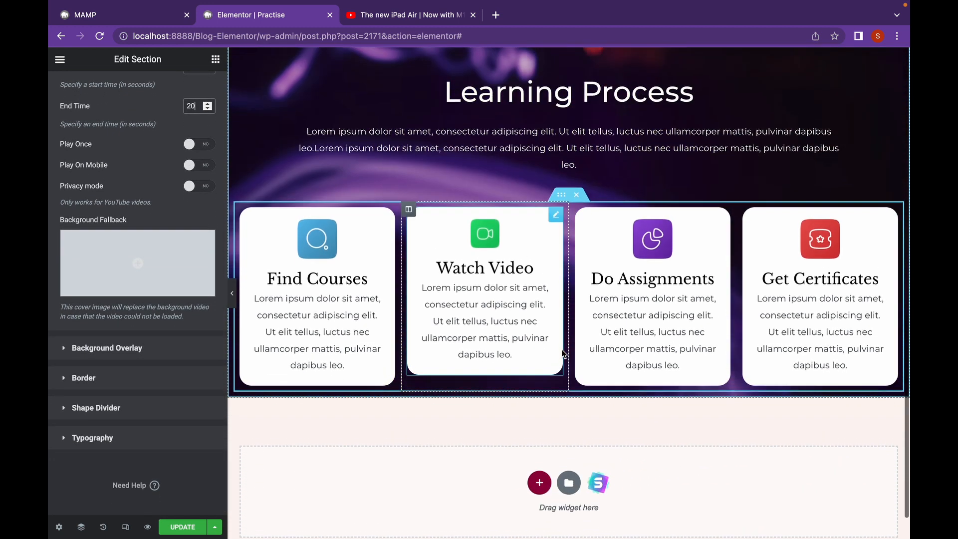
scroll(563, 353, "up", 4)
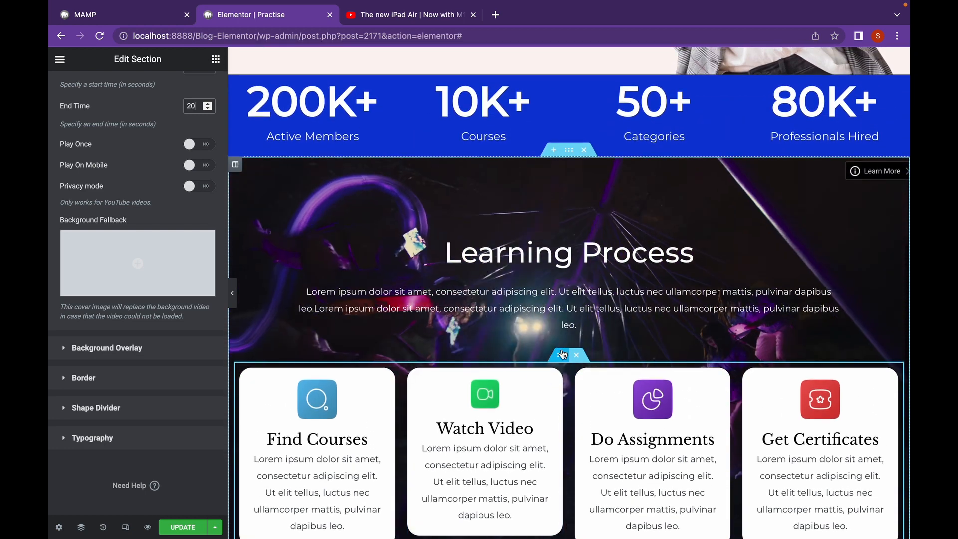
scroll(563, 353, "down", 2)
scroll(562, 353, "down", 4)
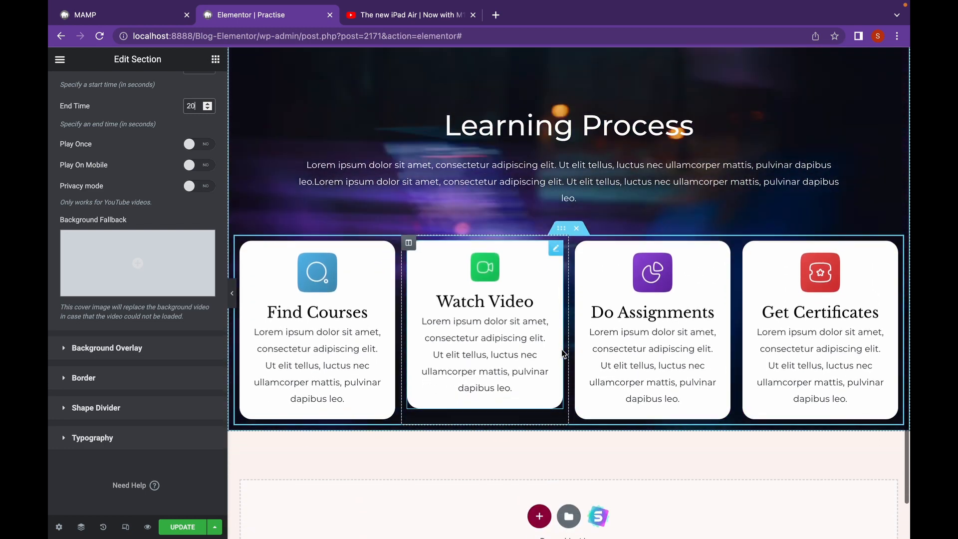
scroll(562, 353, "up", 5)
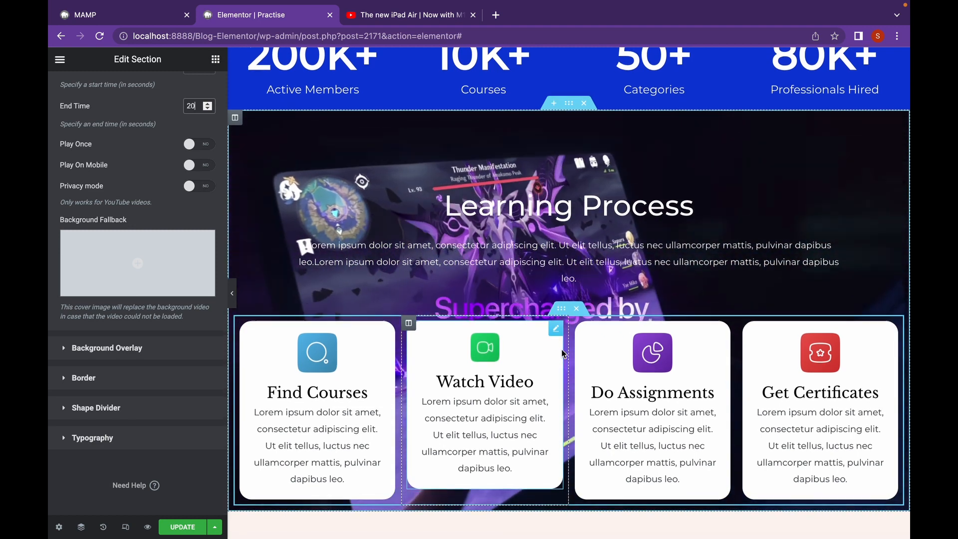
scroll(563, 353, "down", 2)
scroll(563, 354, "up", 3)
scroll(563, 353, "up", 5)
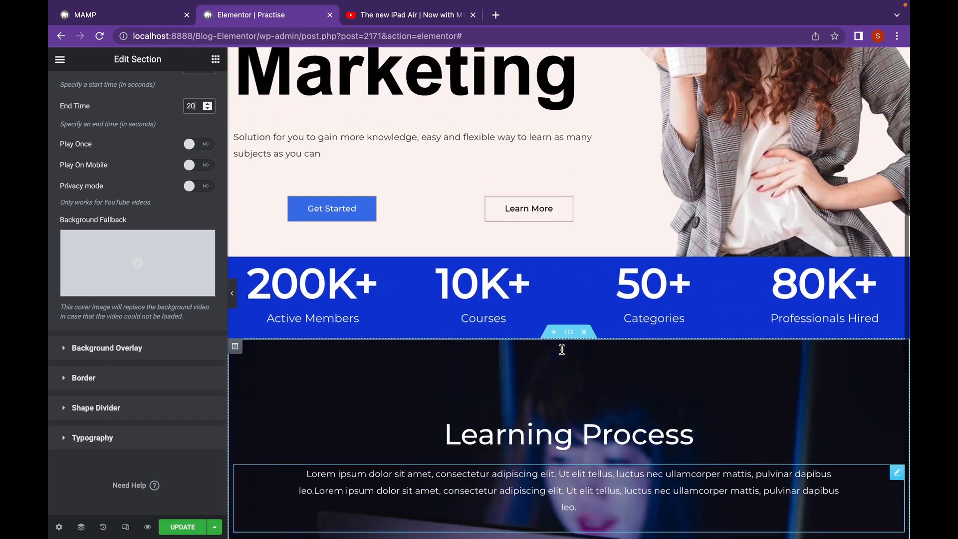
Preview the page at full width without the editing sidebar, examining the Learning Process section's video background and its cards
left_click(233, 295)
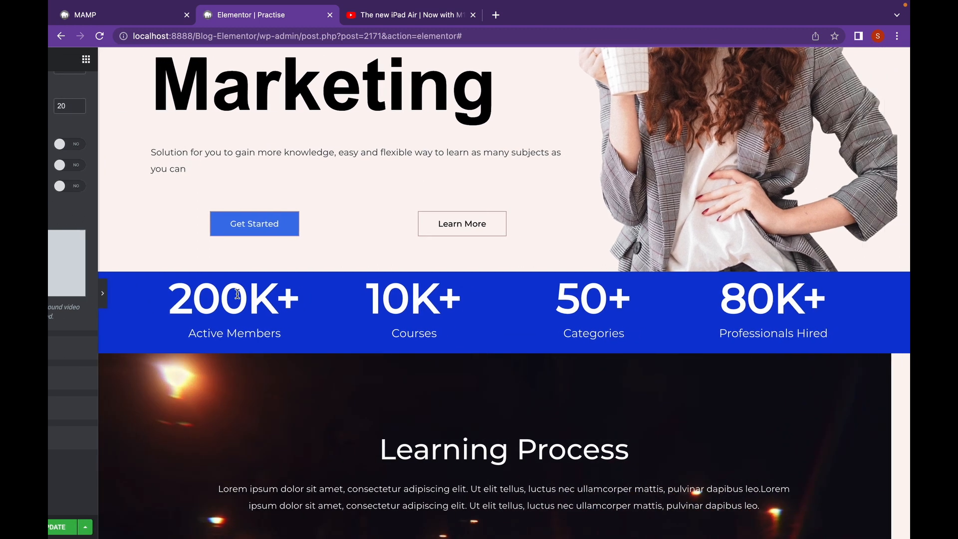
scroll(416, 294, "up", 5)
scroll(416, 294, "down", 5)
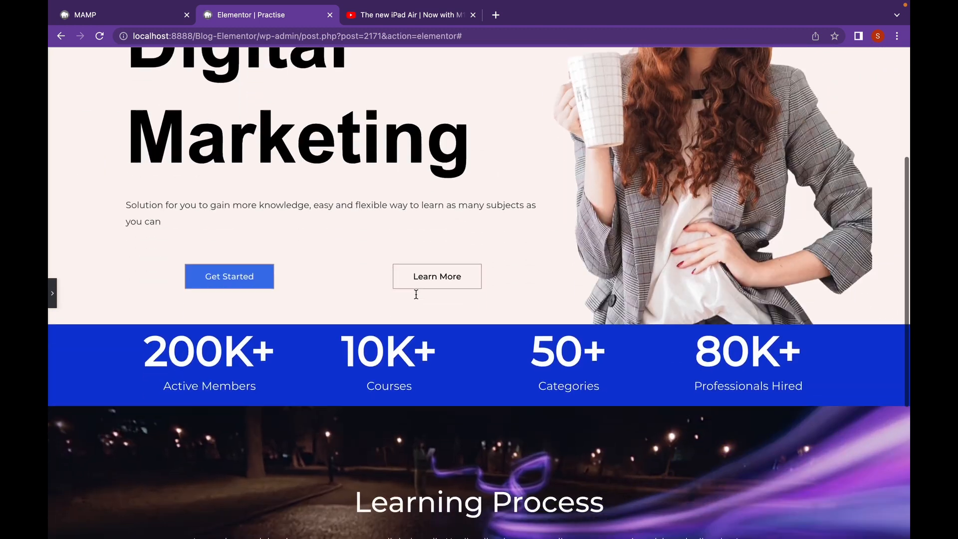
left_click(50, 286)
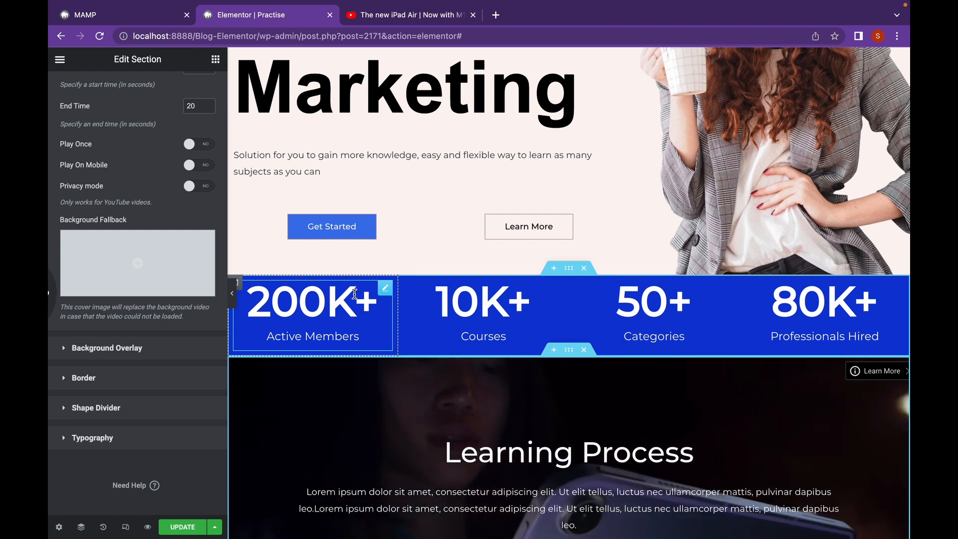
scroll(356, 292, "down", 1)
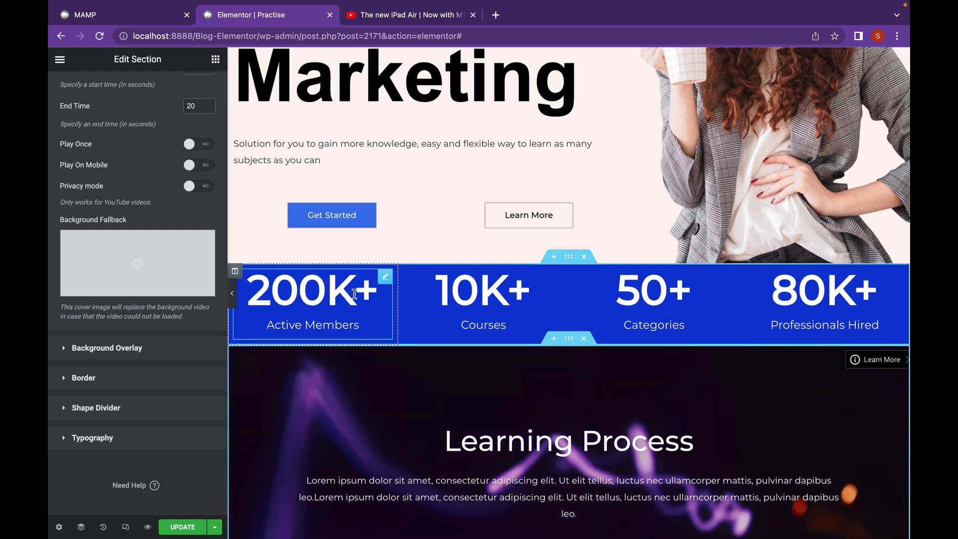
scroll(354, 294, "down", 5)
scroll(356, 298, "left", 3)
scroll(356, 297, "down", 1)
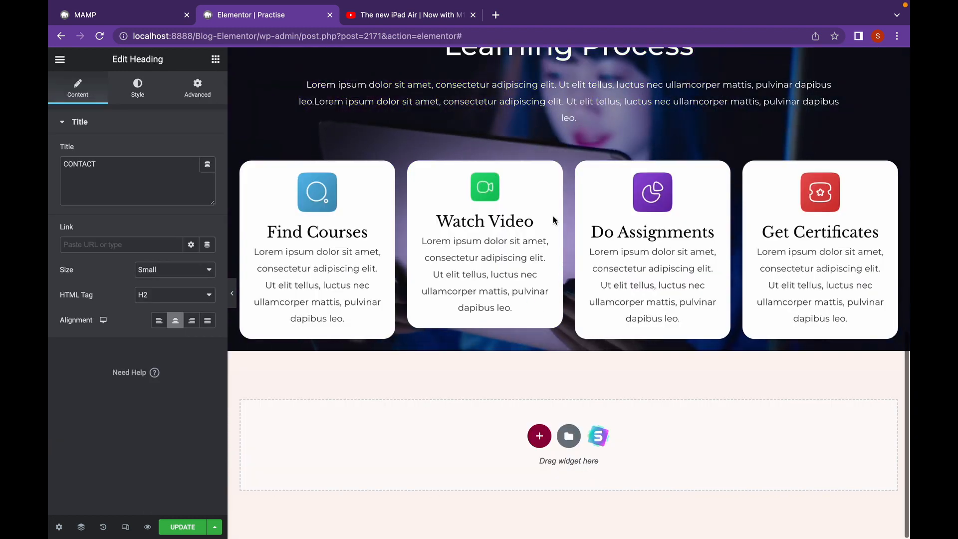
scroll(553, 216, "up", 3)
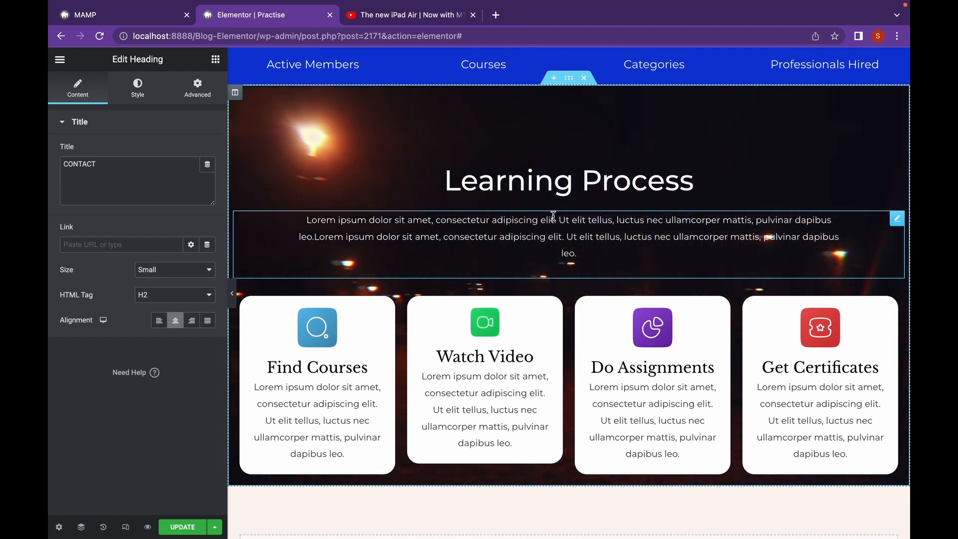
Give the header navigation section a Fade In Down entrance animation
scroll(553, 216, "up", 10)
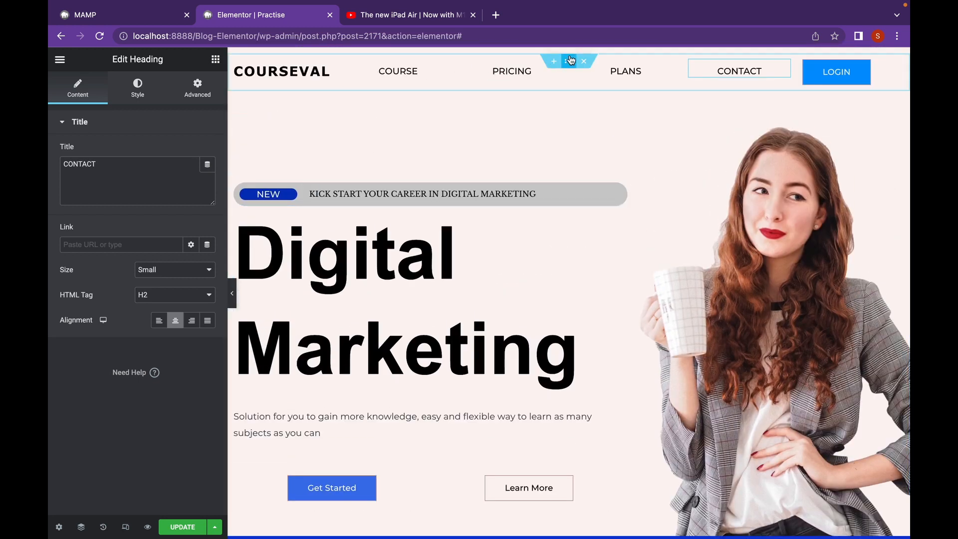
left_click(569, 62)
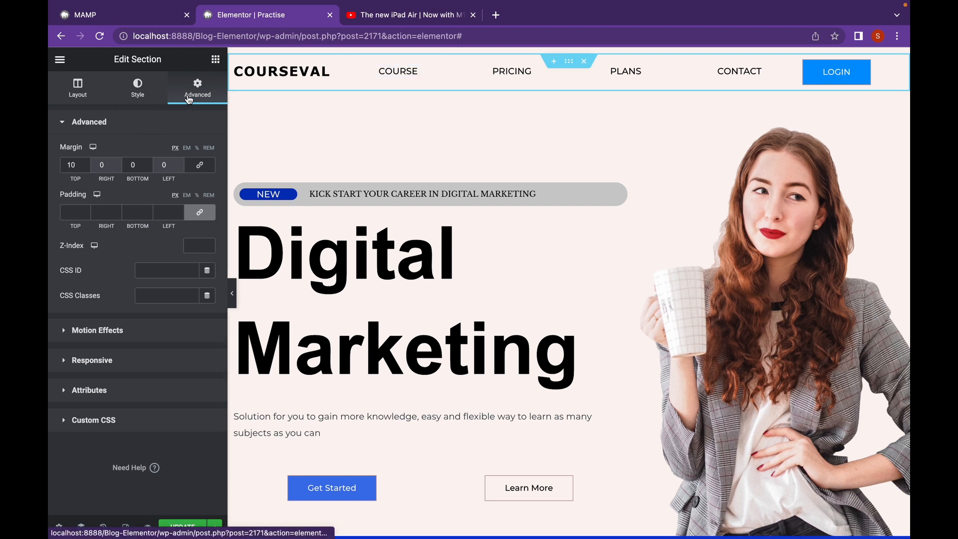
left_click(127, 338)
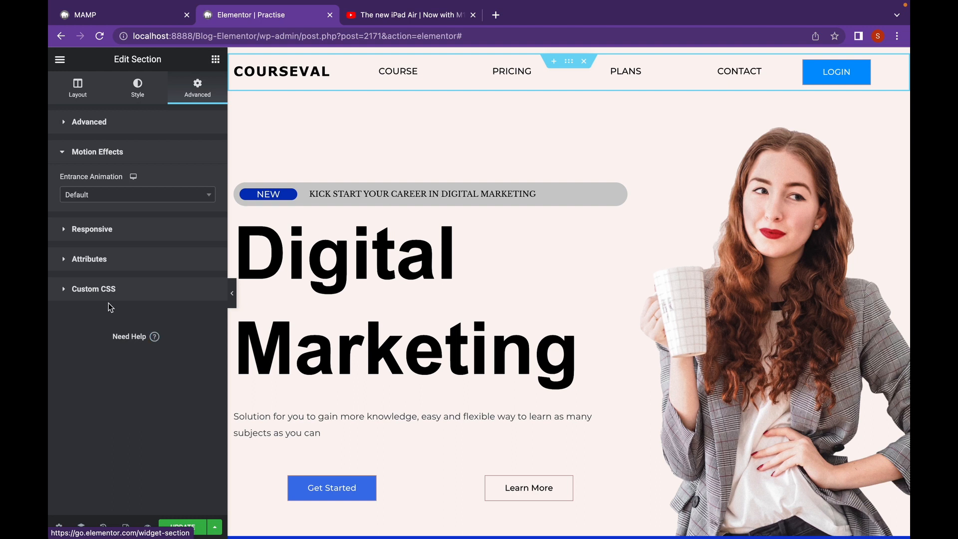
left_click(182, 203)
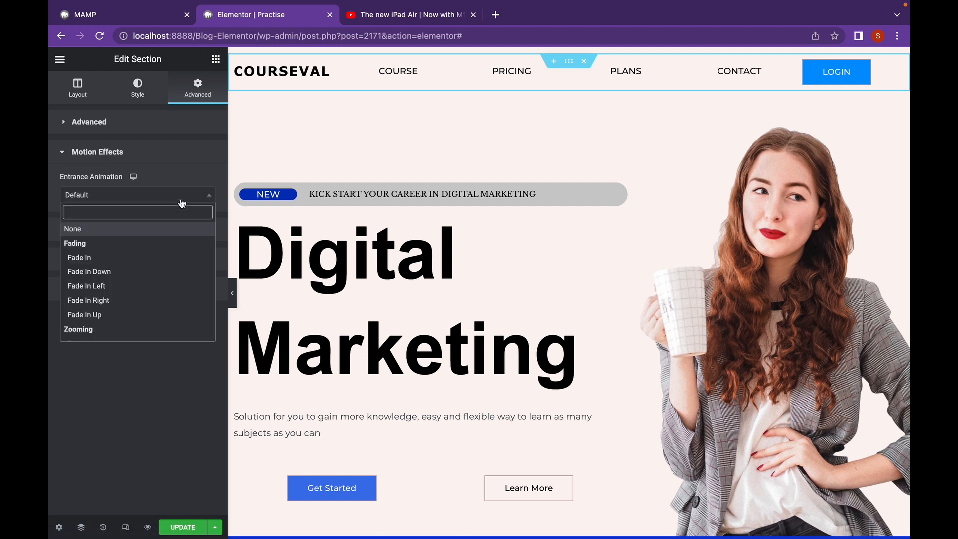
left_click(170, 272)
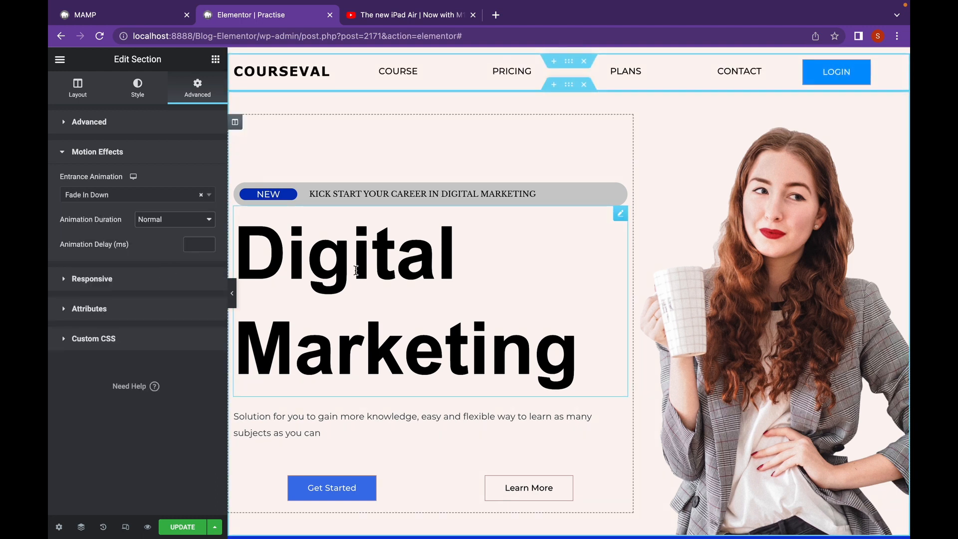
Give the Digital Marketing heading a Bounce In Left entrance animation
left_click(365, 261)
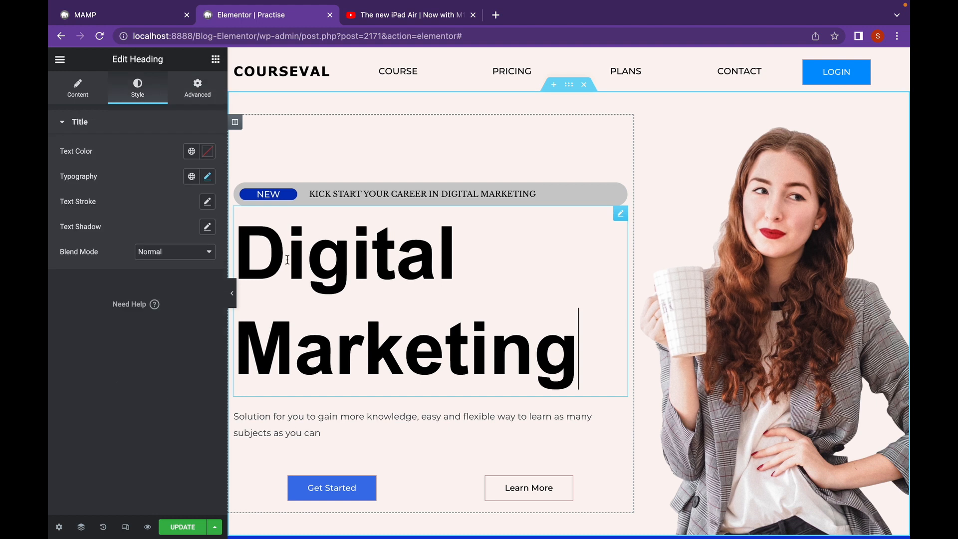
left_click(186, 102)
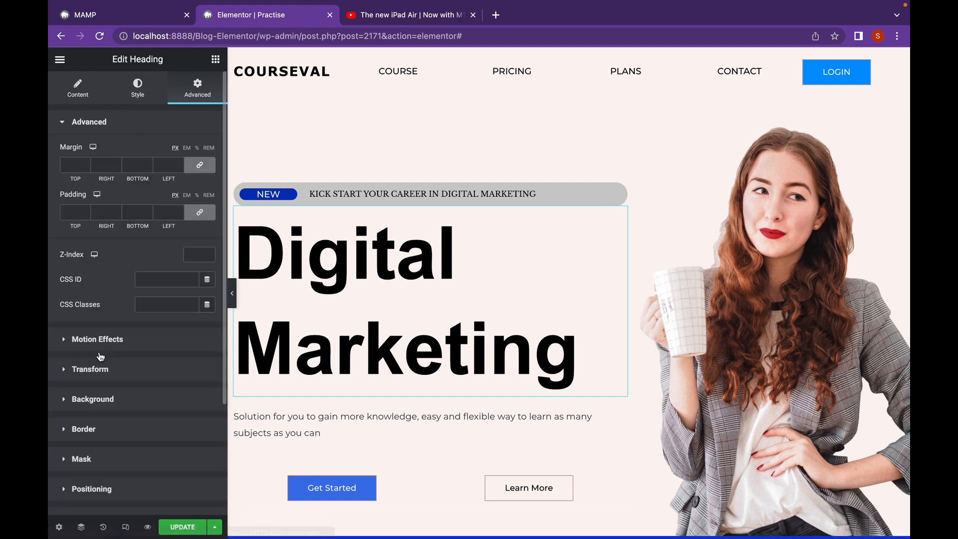
scroll(107, 397, "down", 1)
left_click(107, 330)
left_click(142, 196)
scroll(142, 295, "down", 3)
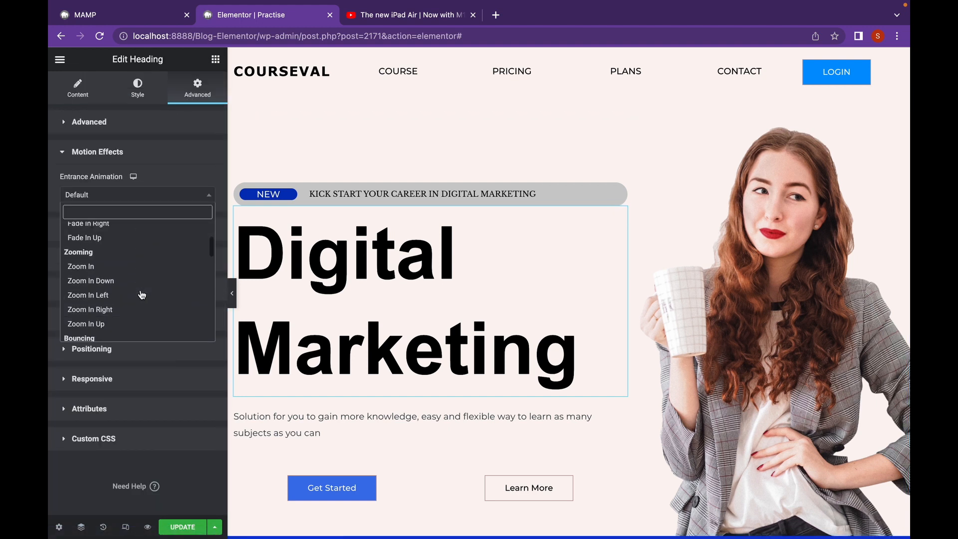
left_click(137, 283)
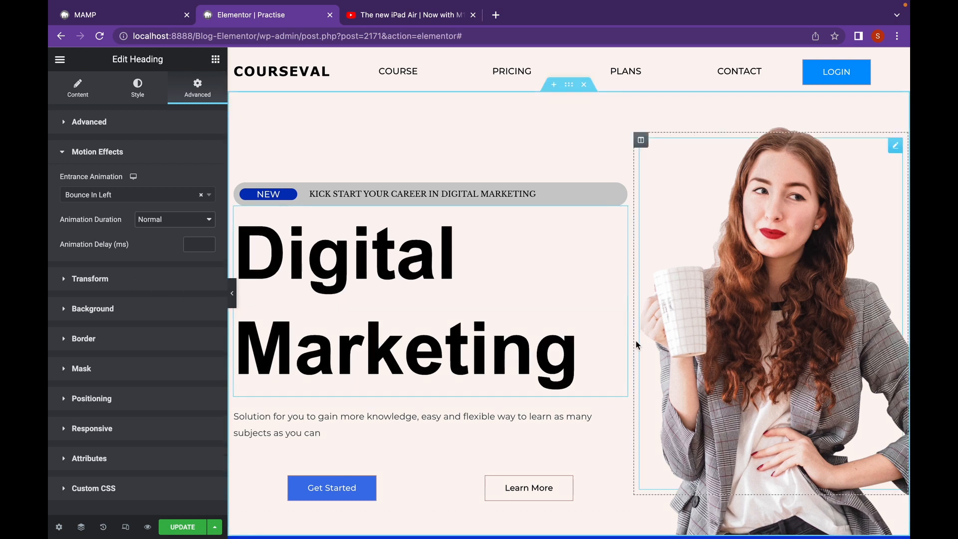
Give the Get Started button a Zoom In entrance animation
scroll(358, 397, "down", 2)
left_click(357, 397)
left_click(197, 87)
scroll(129, 250, "down", 2)
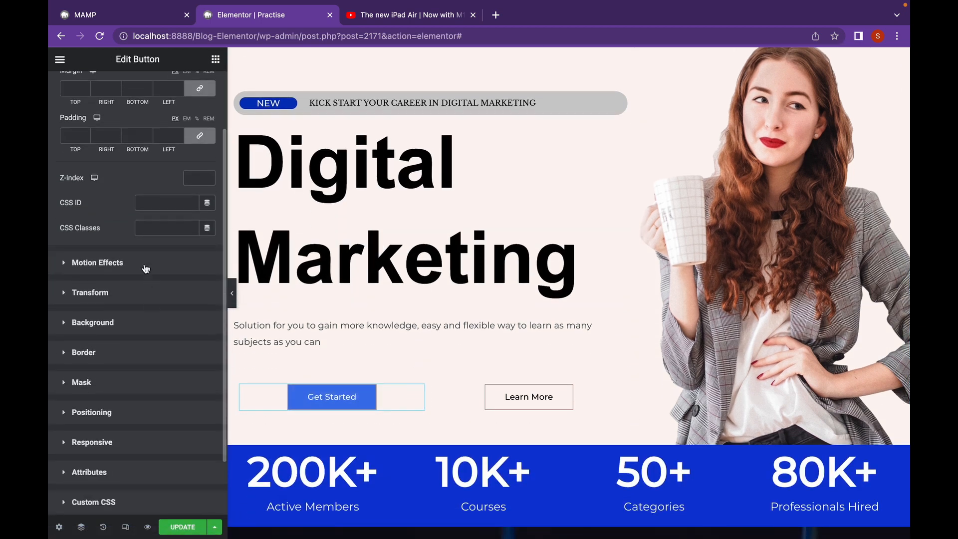
left_click(145, 260)
left_click(103, 195)
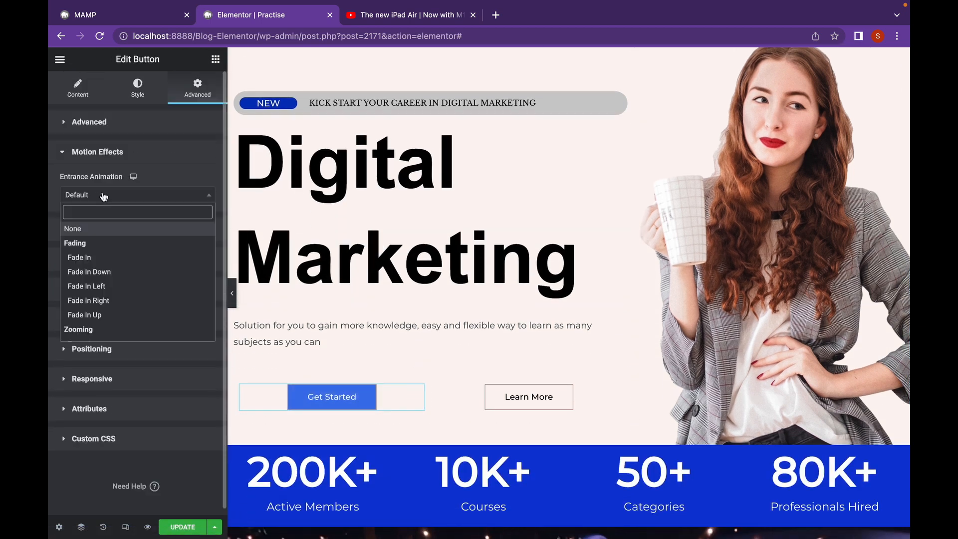
scroll(131, 290, "down", 1)
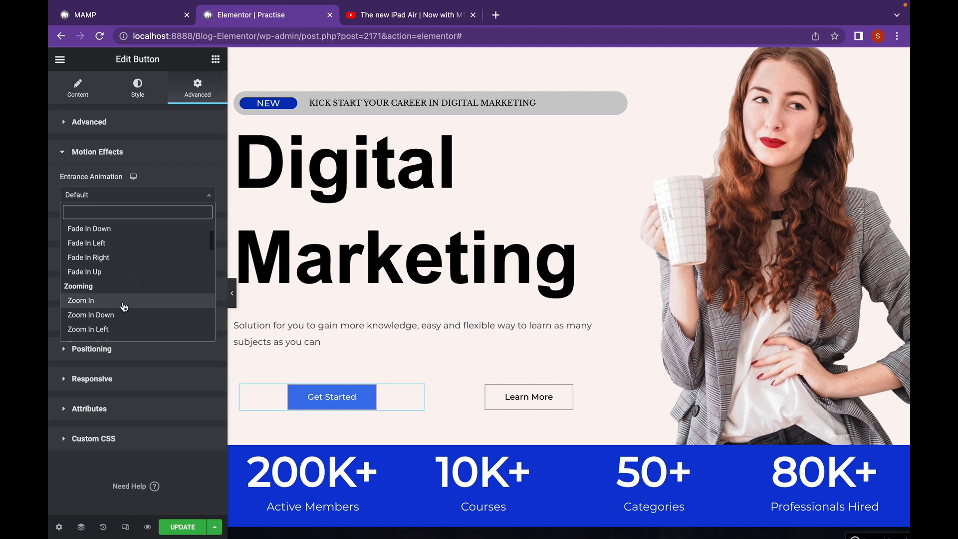
left_click(124, 301)
Give the Learn More button a Bounce In entrance animation
left_click(507, 404)
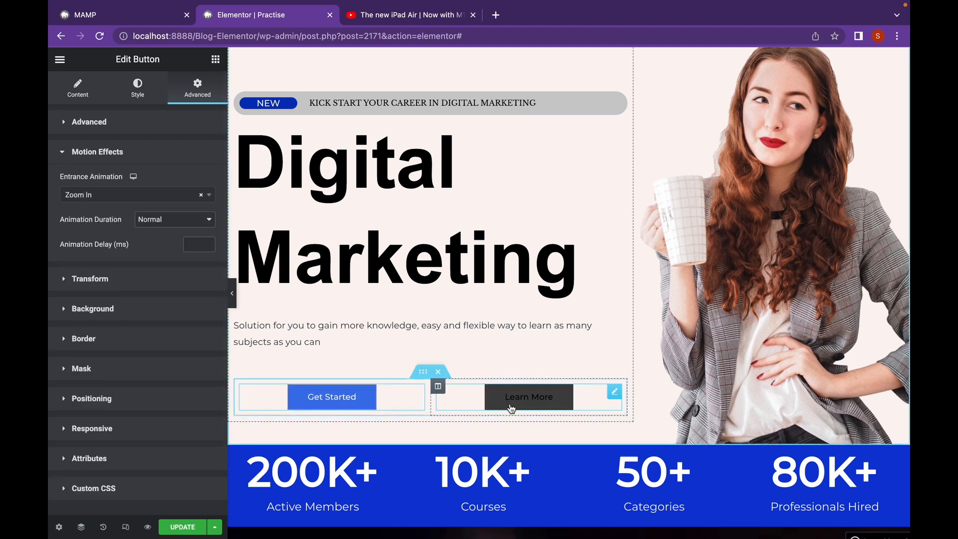
left_click(197, 85)
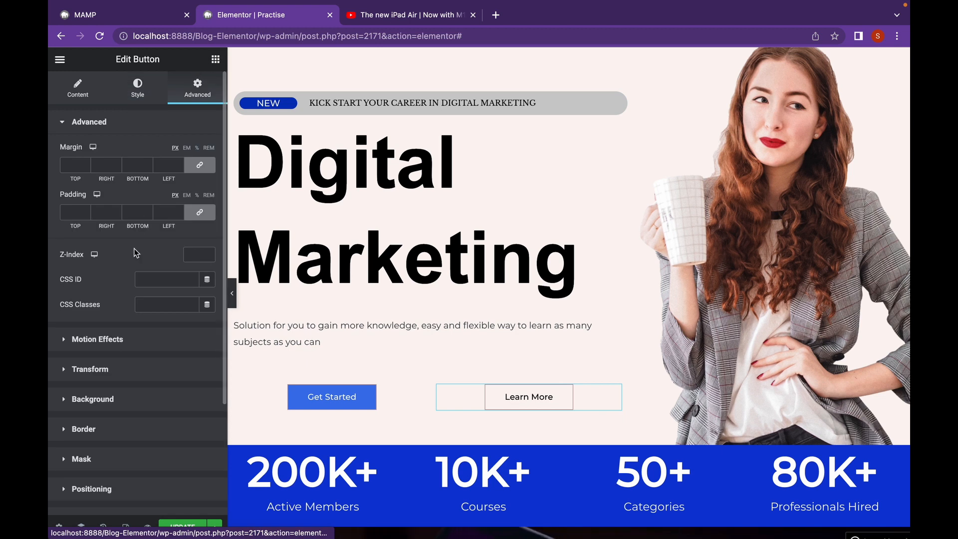
left_click(119, 337)
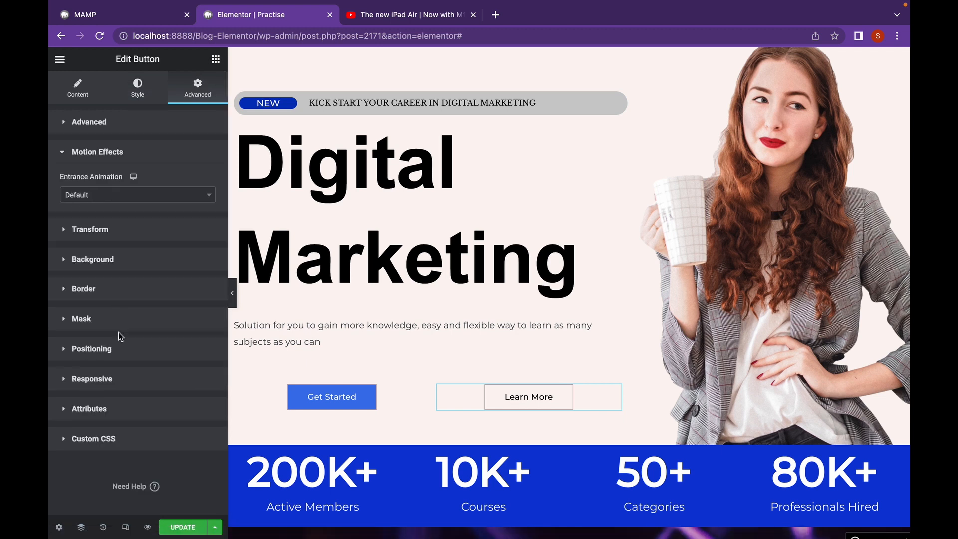
left_click(168, 201)
scroll(144, 284, "down", 3)
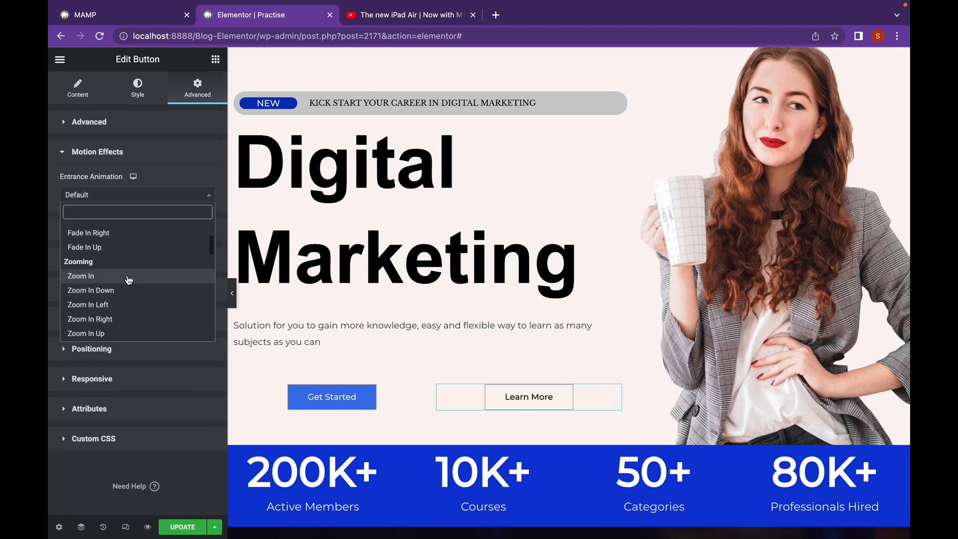
scroll(131, 305, "down", 3)
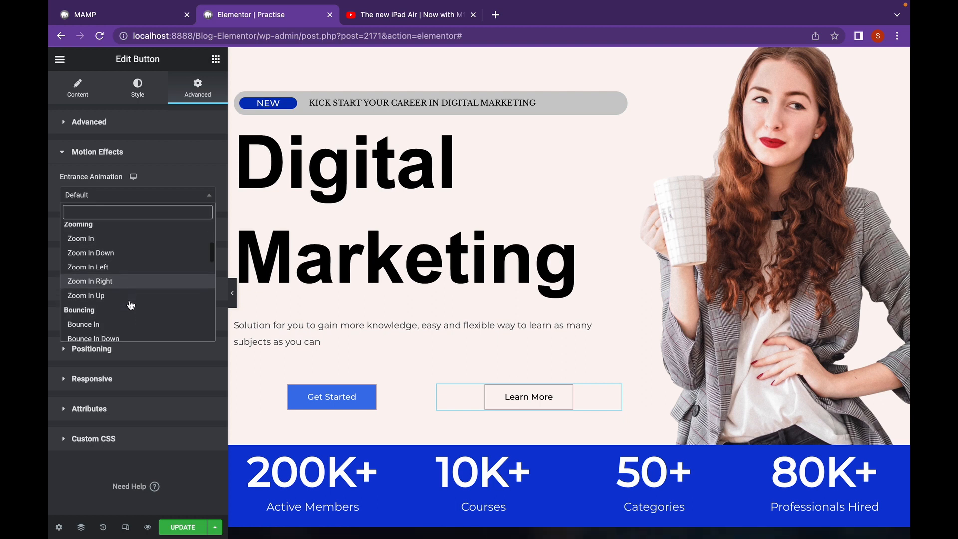
left_click(114, 283)
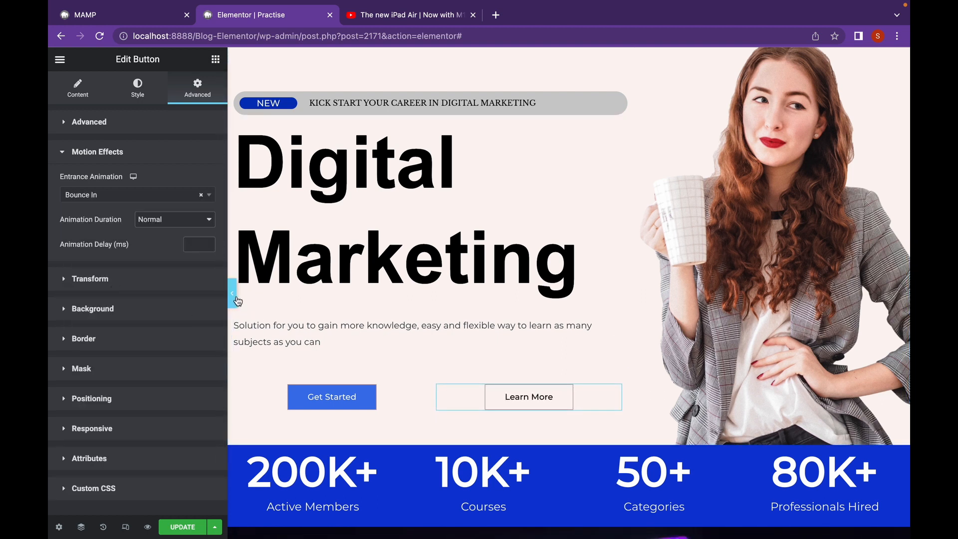
Add a single-column section below the Learning Process section and place an Image widget in it
scroll(349, 339, "down", 3)
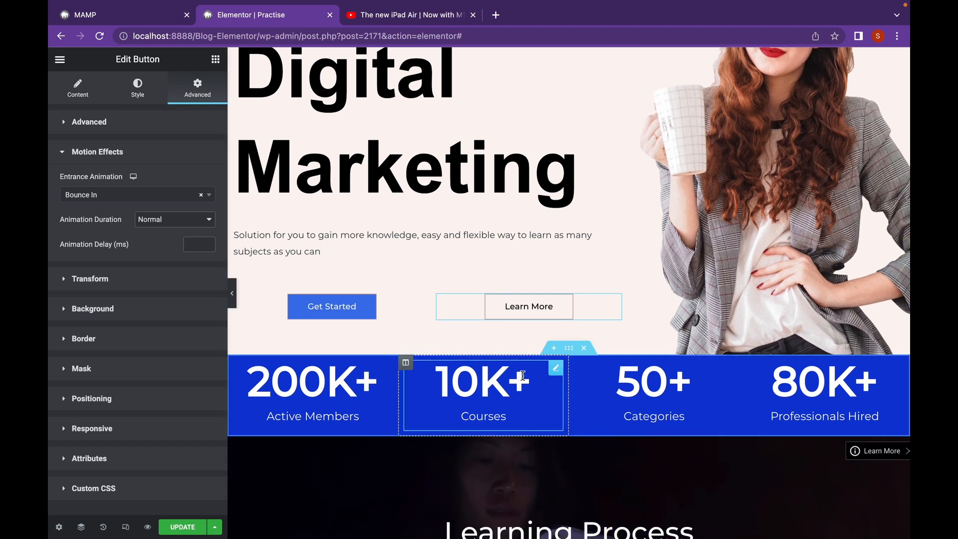
scroll(522, 376, "down", 5)
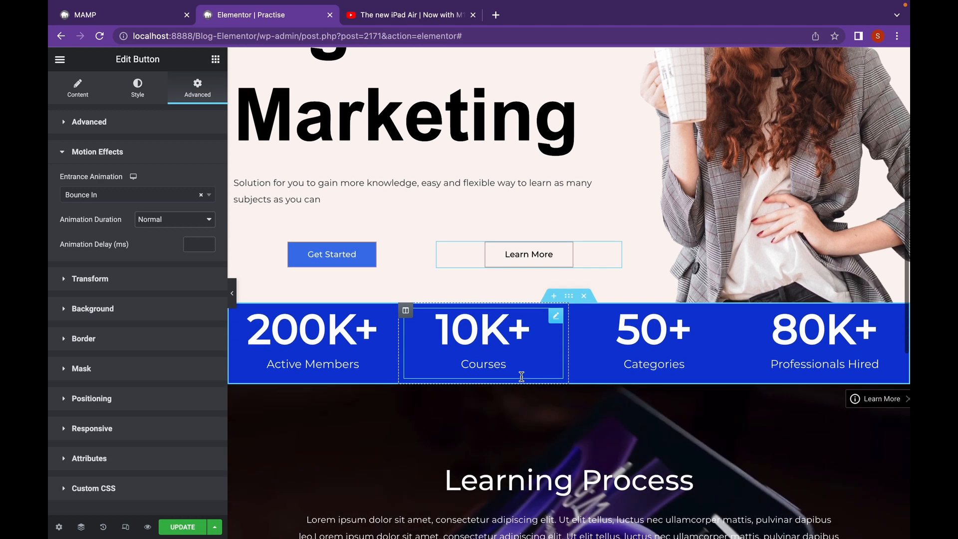
scroll(521, 380, "down", 2)
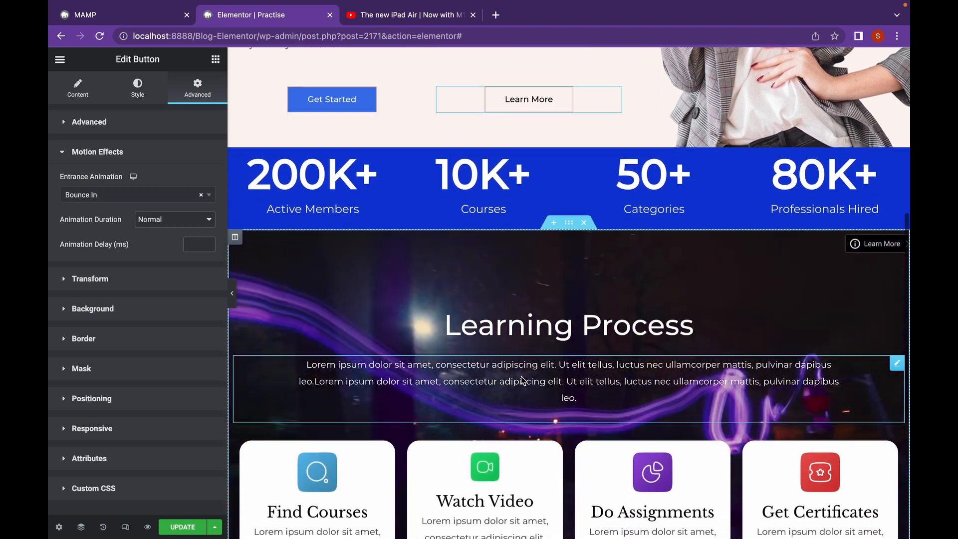
scroll(521, 380, "down", 4)
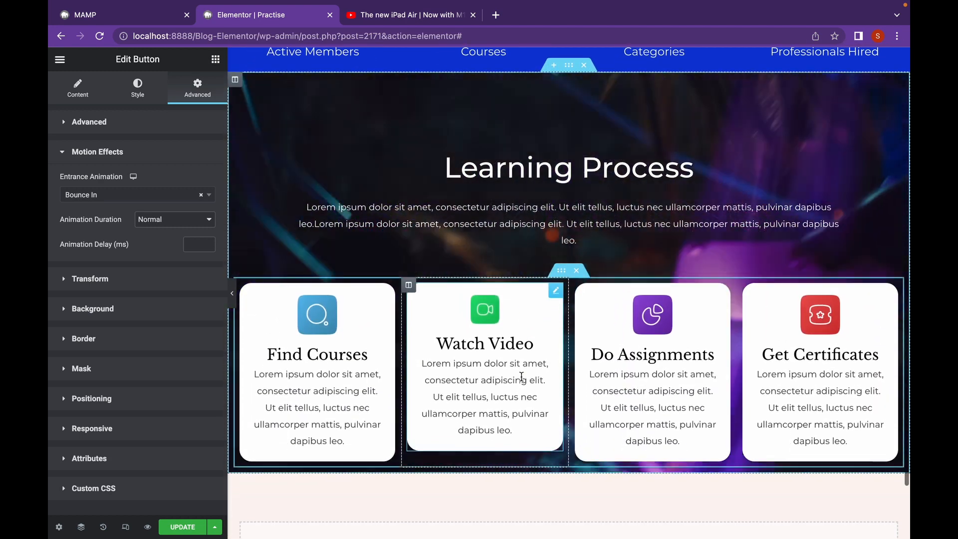
scroll(522, 380, "down", 1)
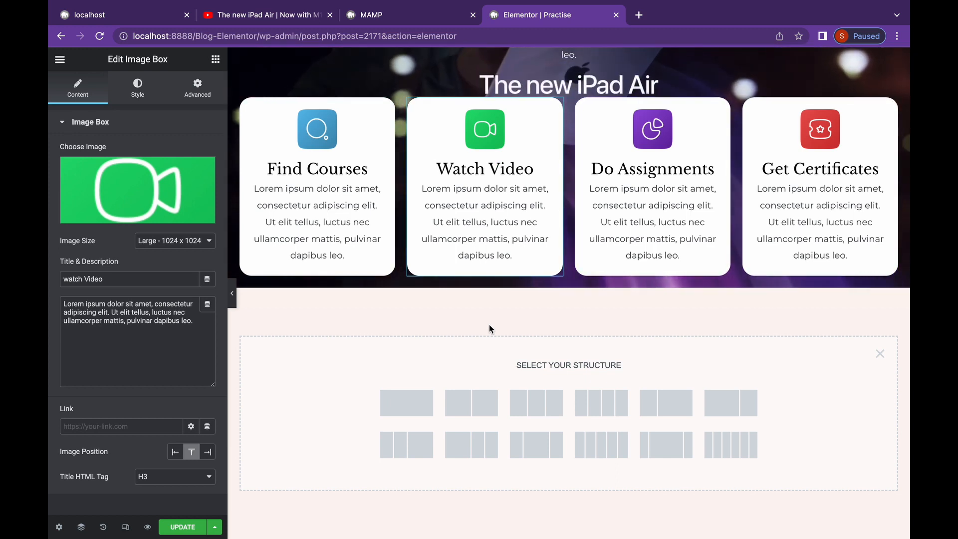
left_click(408, 399)
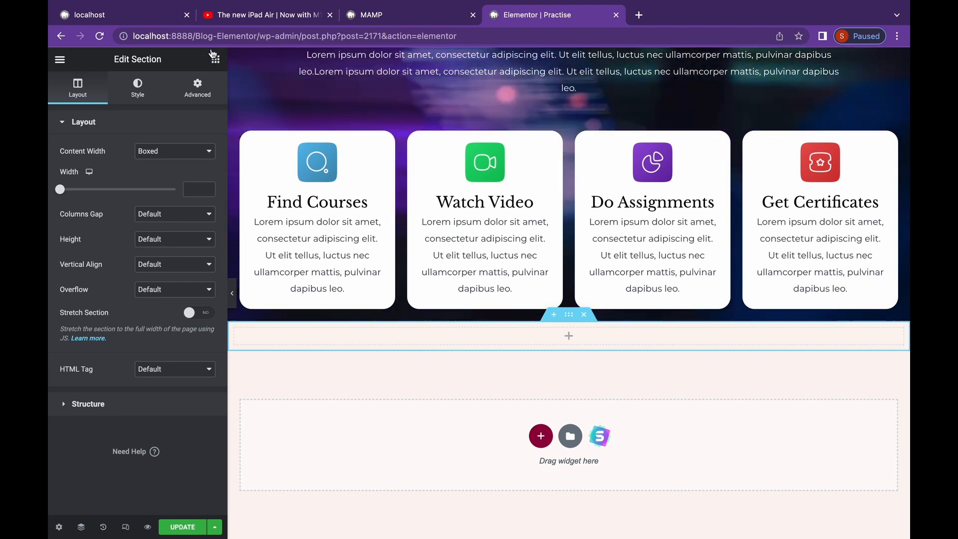
left_click(214, 58)
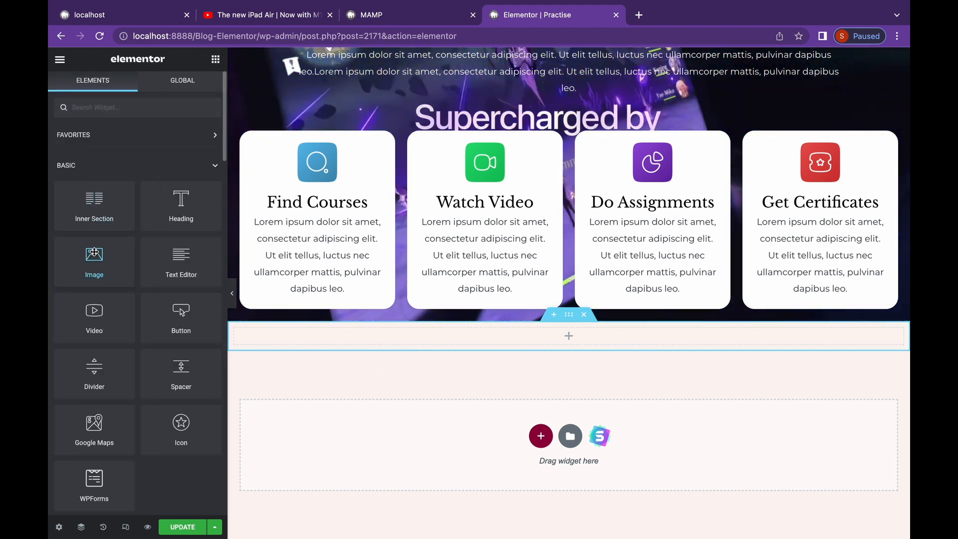
left_click_drag(95, 252, 546, 331)
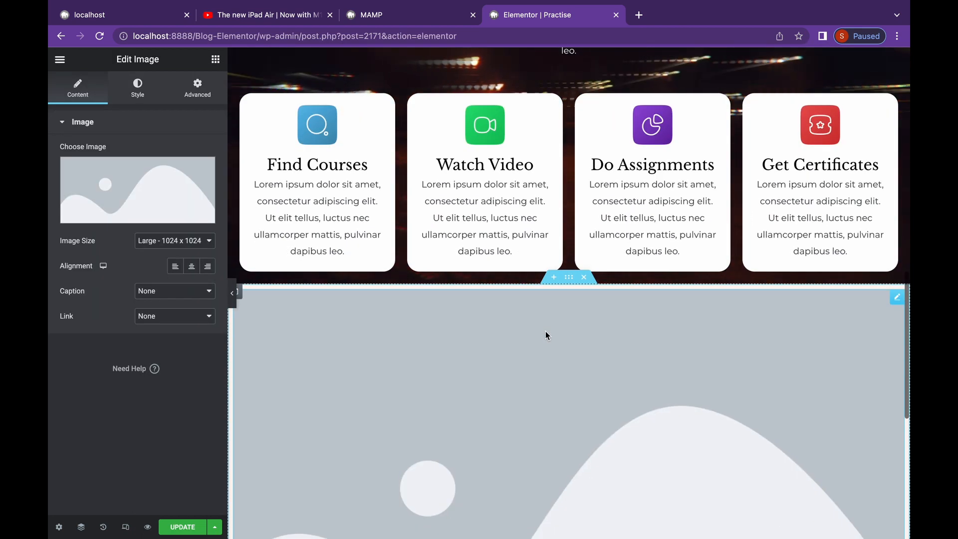
Set the new image's size to Medium Large - 768 x 0
left_click(201, 243)
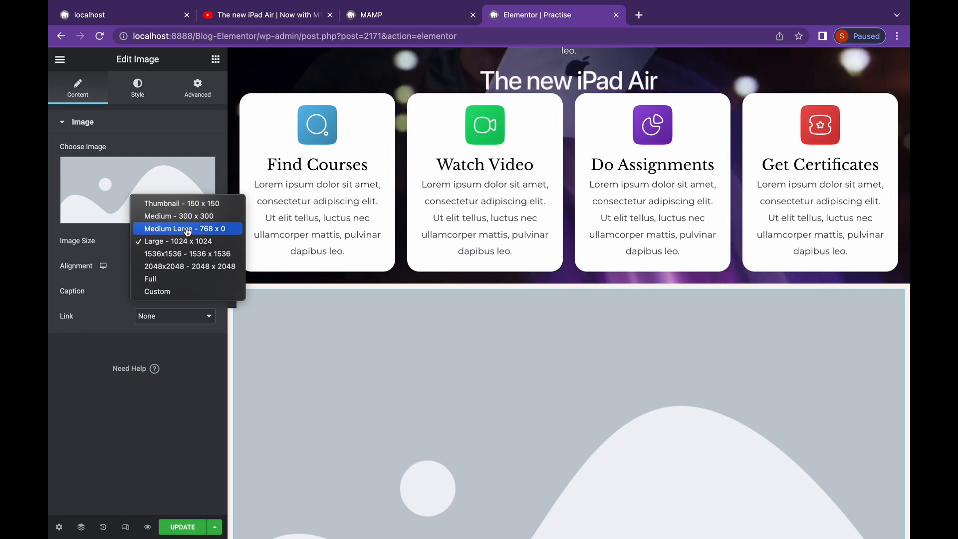
left_click(187, 229)
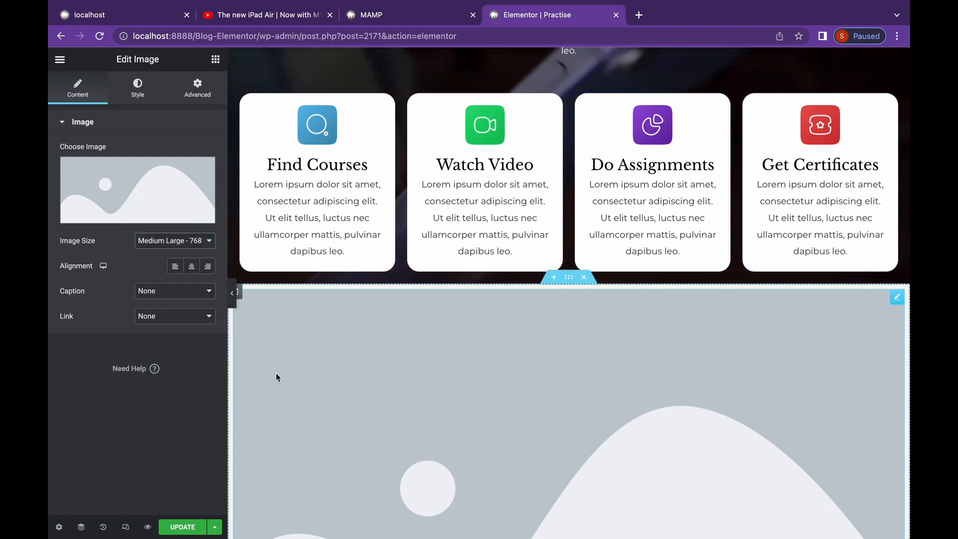
scroll(277, 374, "down", 7)
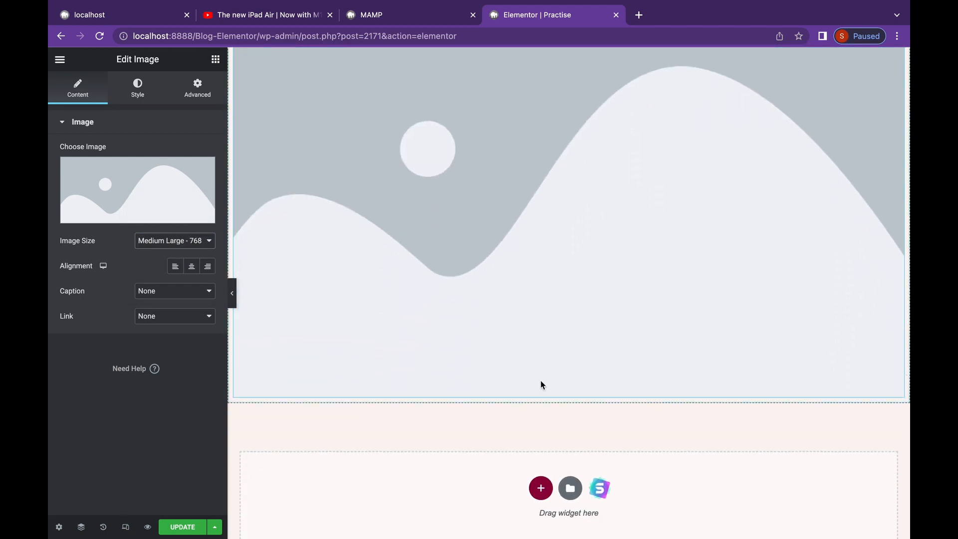
Upload the six unsplash PNG photos from the Elementor tut 2 folder and insert unsplash_Ak5c5VTch5E.png into the Image widget
left_click(147, 217)
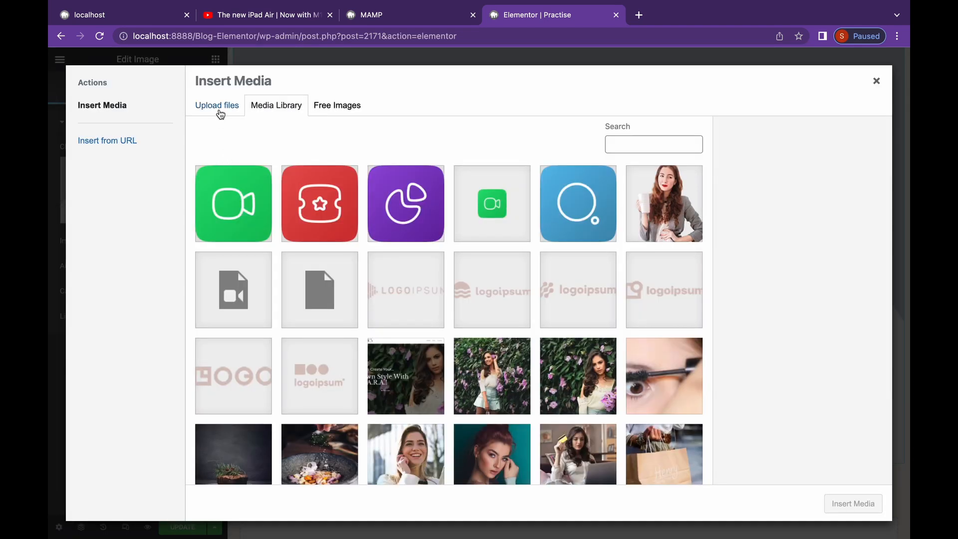
left_click(220, 115)
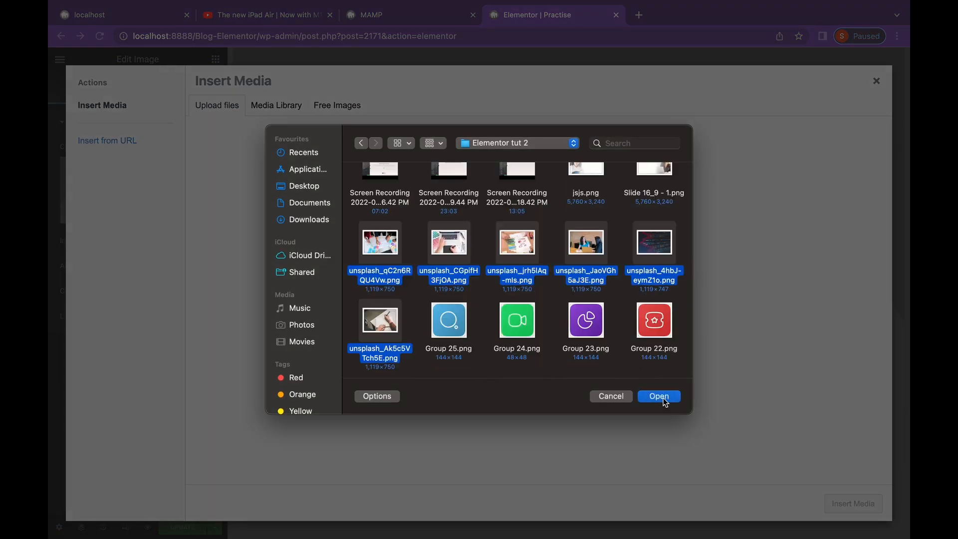
left_click(663, 397)
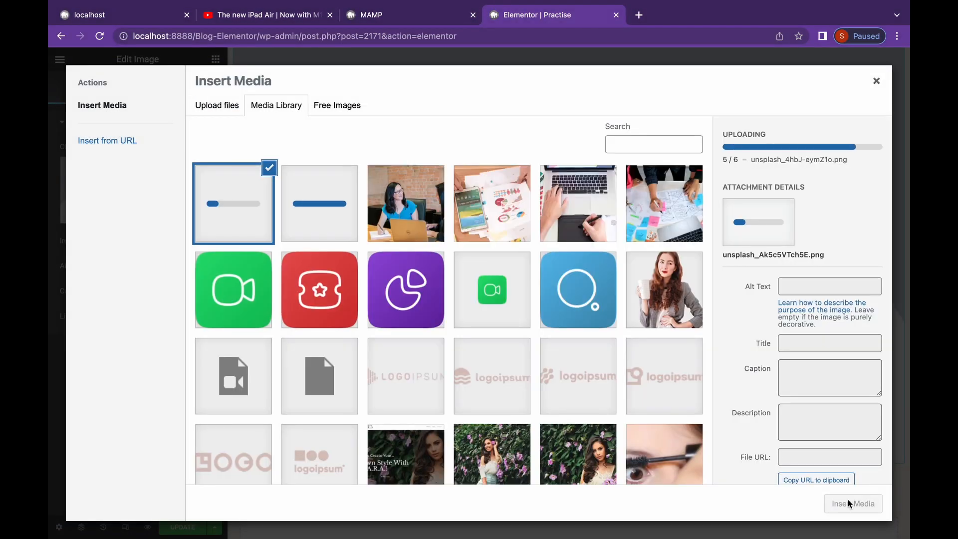
left_click(849, 504)
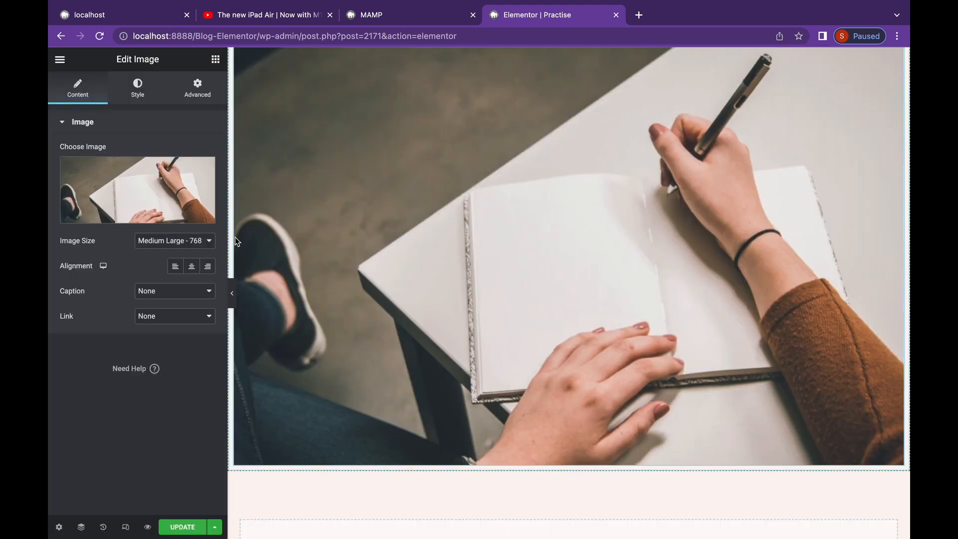
Replace the widget's image with the media library photo of people working on wireframes with sticky notes
left_click(137, 205)
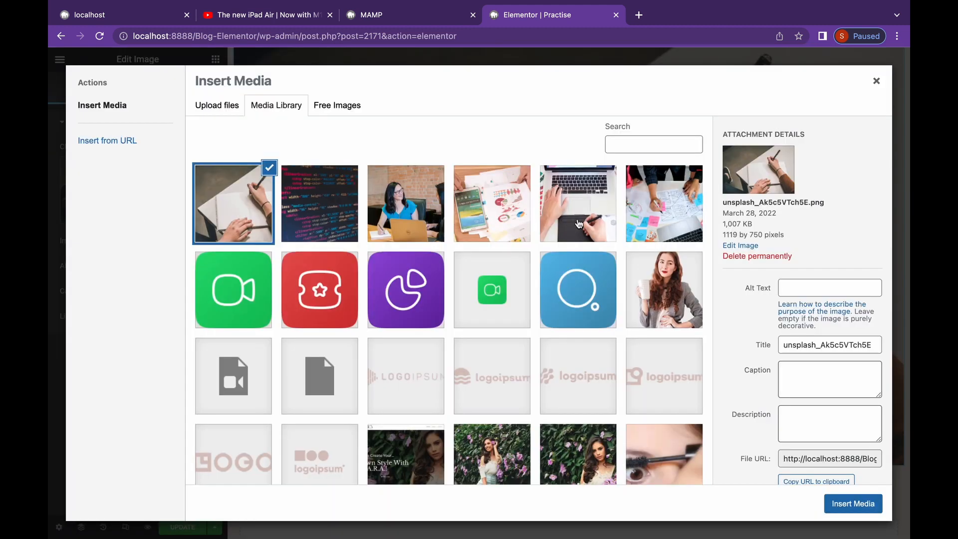
left_click(658, 210)
left_click(828, 514)
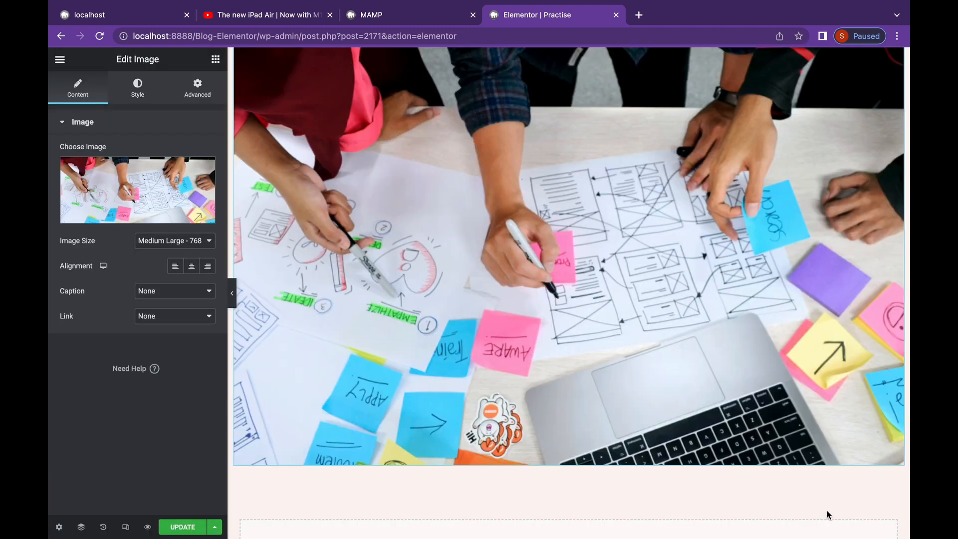
Add a Heading widget below the image with the title UX/UI DESIGN
left_click(197, 89)
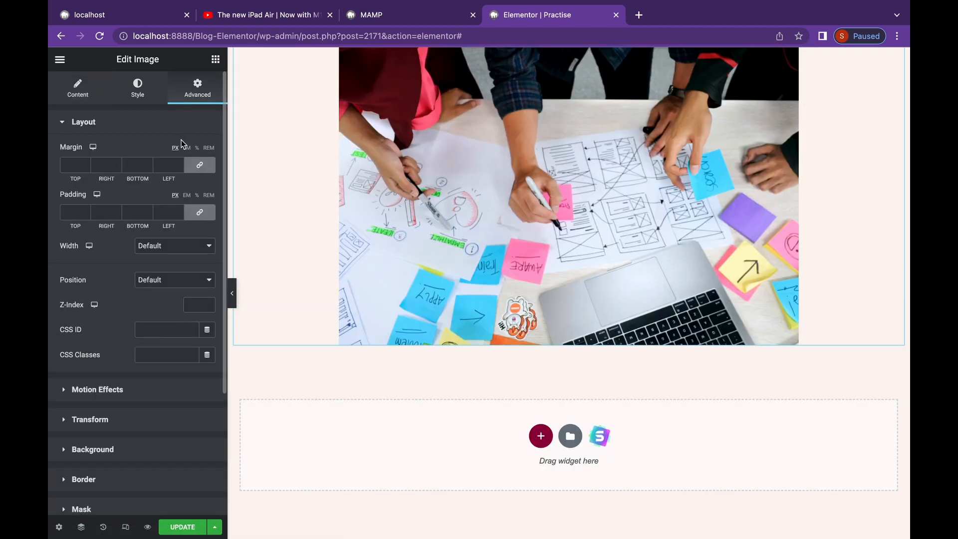
left_click(82, 88)
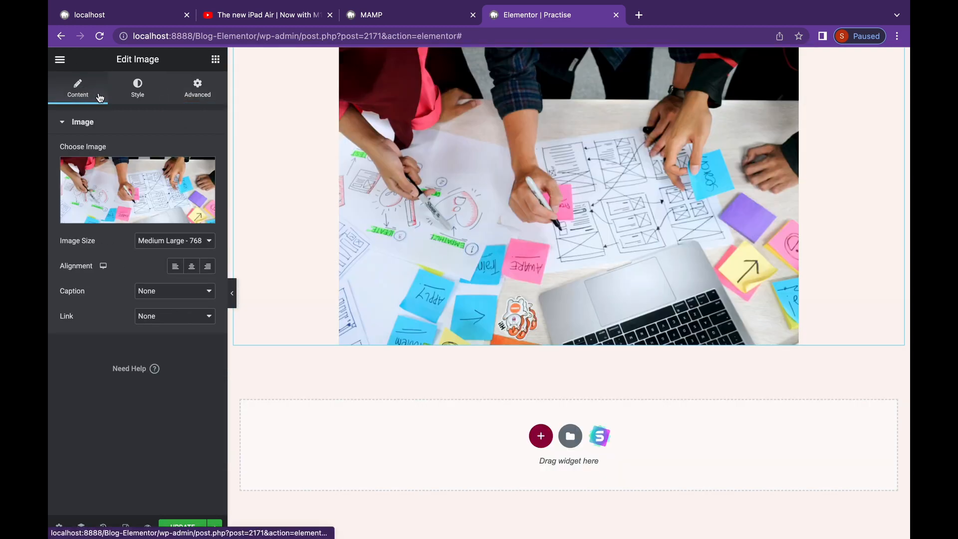
left_click(215, 59)
left_click_drag(181, 203, 465, 384)
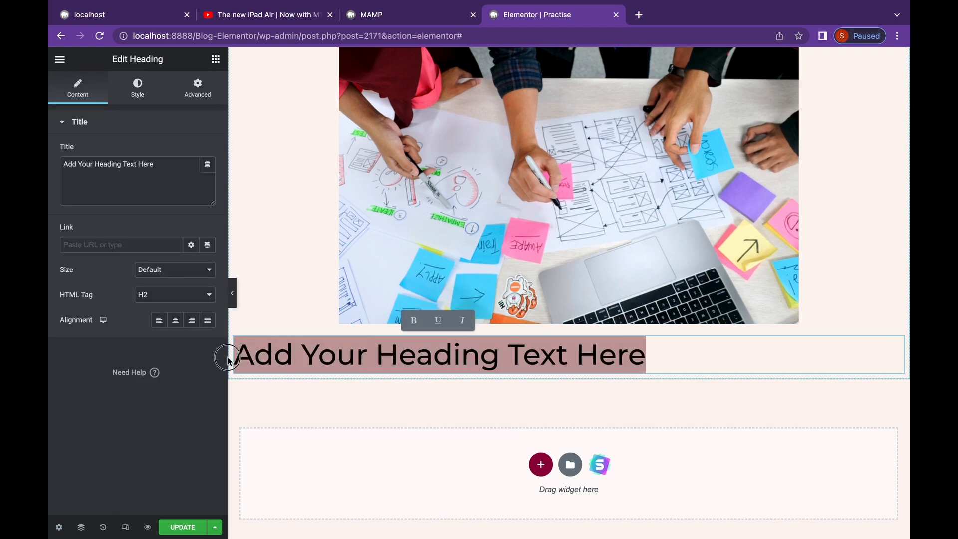
type("UX/UI DESIGN")
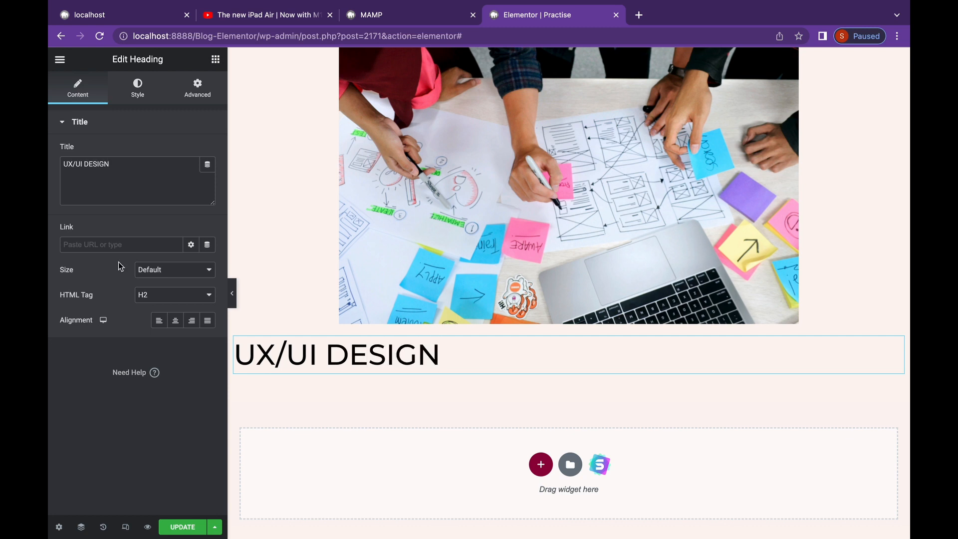
Add a second Heading widget below the UX/UI DESIGN title with the text 415 Classes
left_click(215, 60)
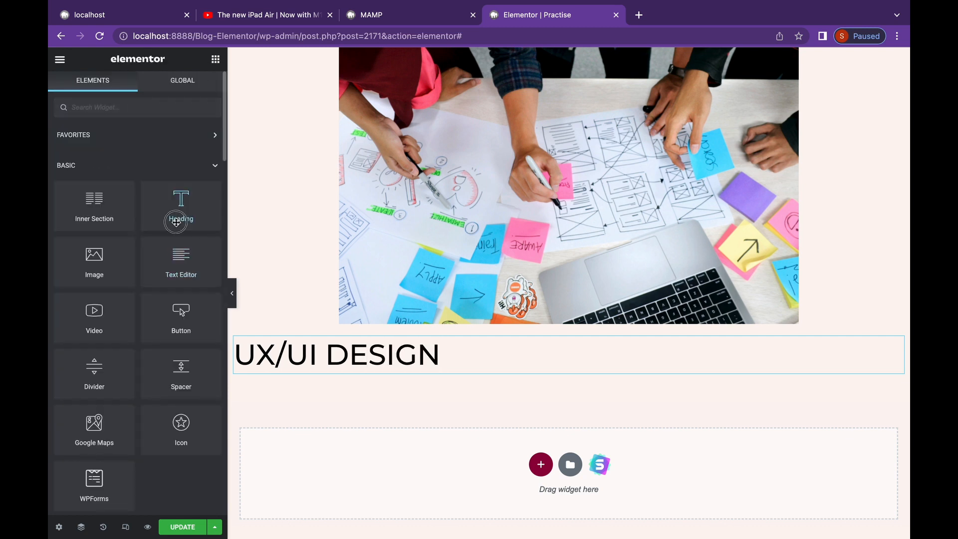
left_click_drag(176, 222, 313, 372)
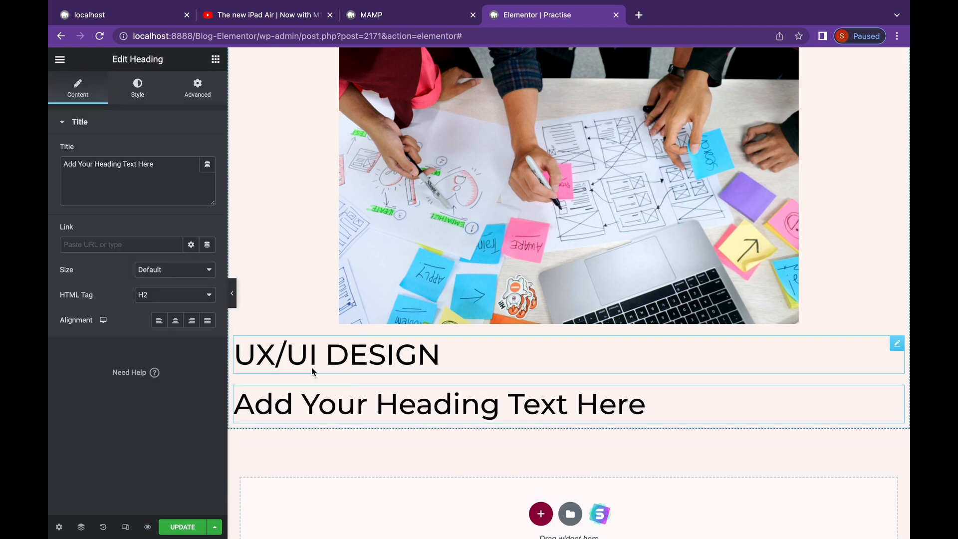
type("415 Classes")
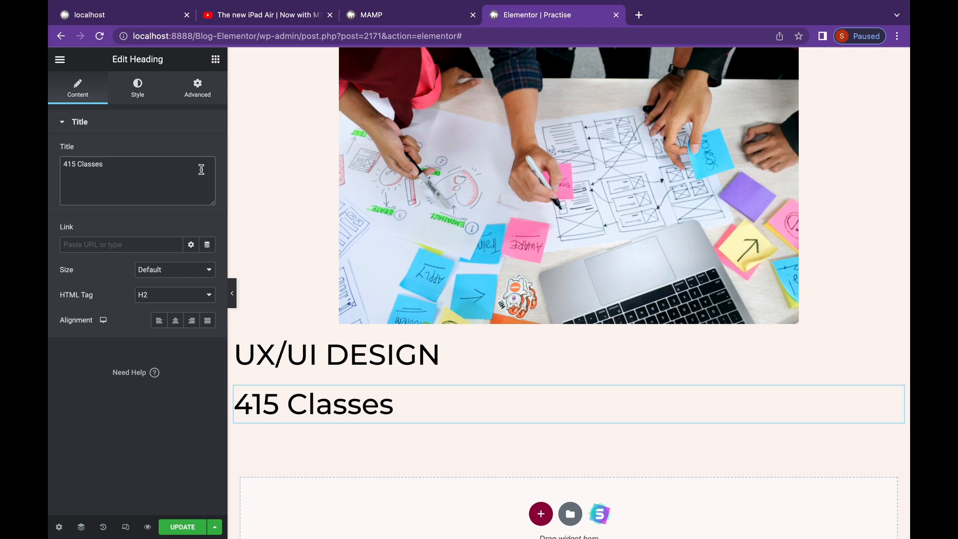
Set the UX/UI DESIGN heading's font weight to 800
scroll(312, 177, "up", 2)
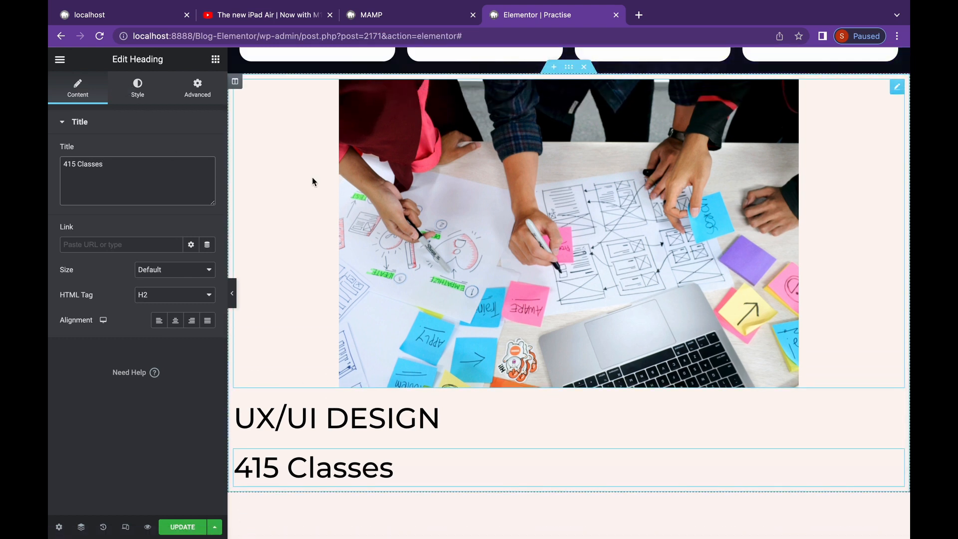
left_click(335, 428)
left_click(138, 88)
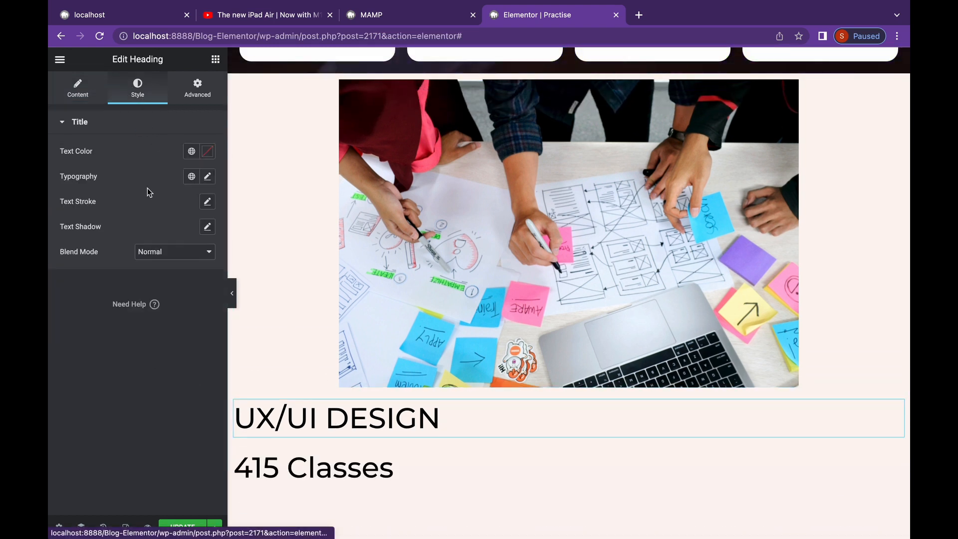
left_click(208, 176)
left_click(171, 300)
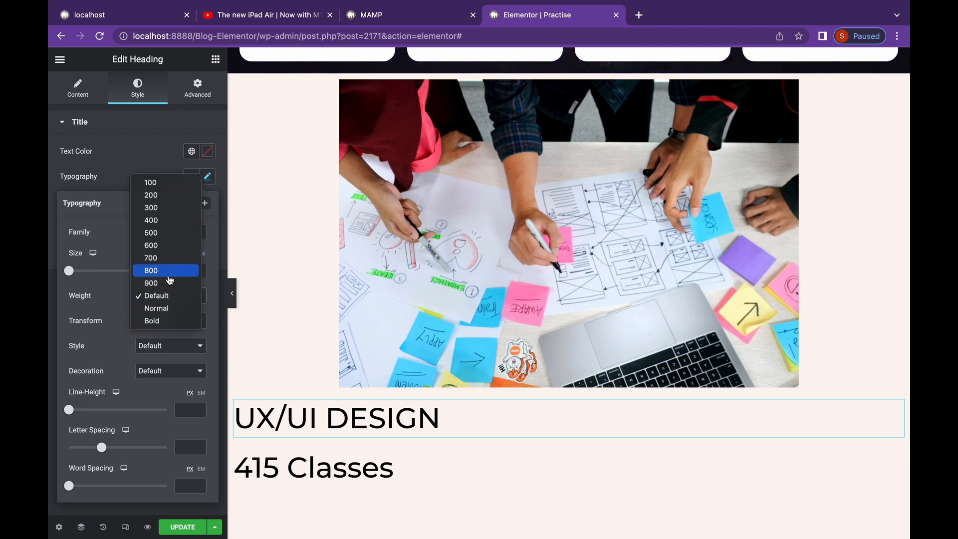
left_click(168, 276)
Change the 415 Classes heading's text color to gray #787878
left_click(897, 455)
left_click(137, 89)
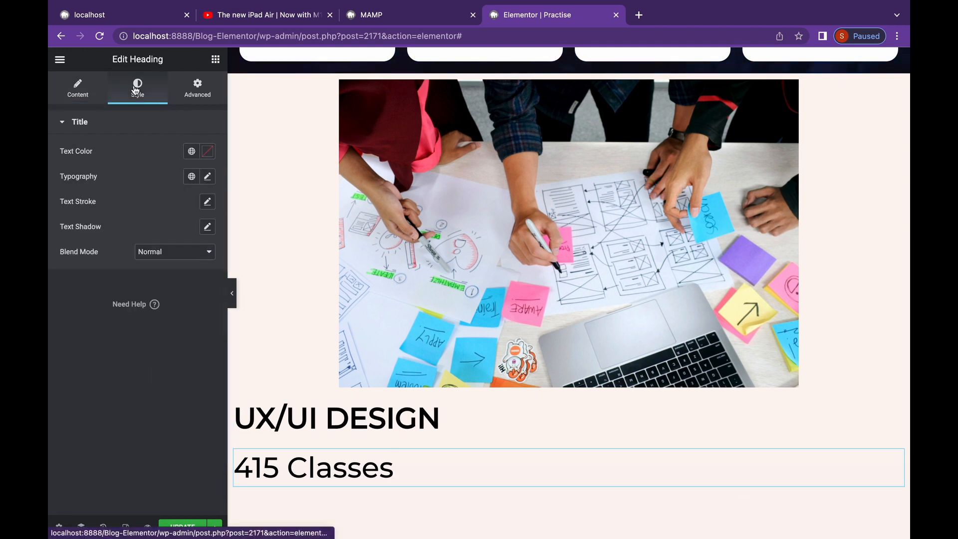
left_click(207, 151)
left_click_drag(89, 216, 68, 249)
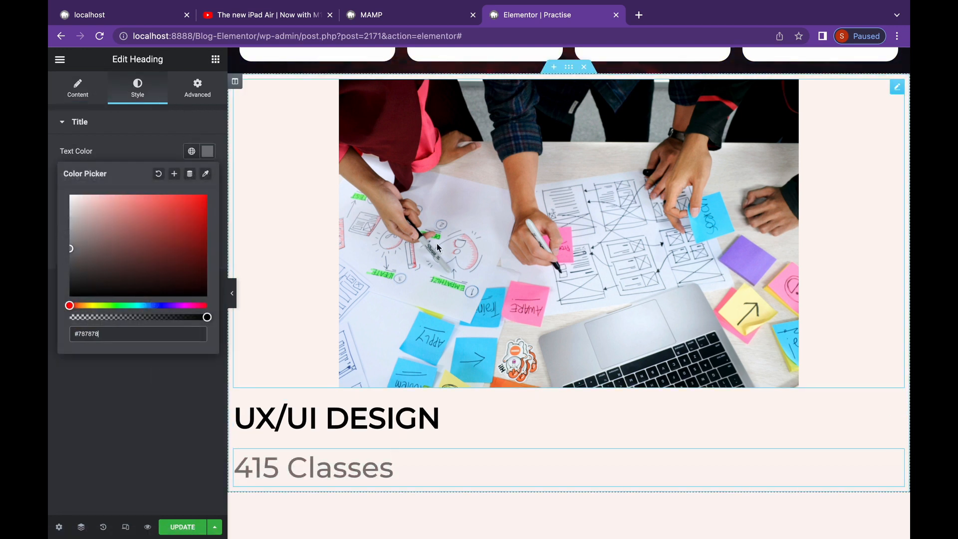
Set the image's size to Large - 1024 x 1024
left_click(436, 244)
left_click(174, 241)
left_click(172, 254)
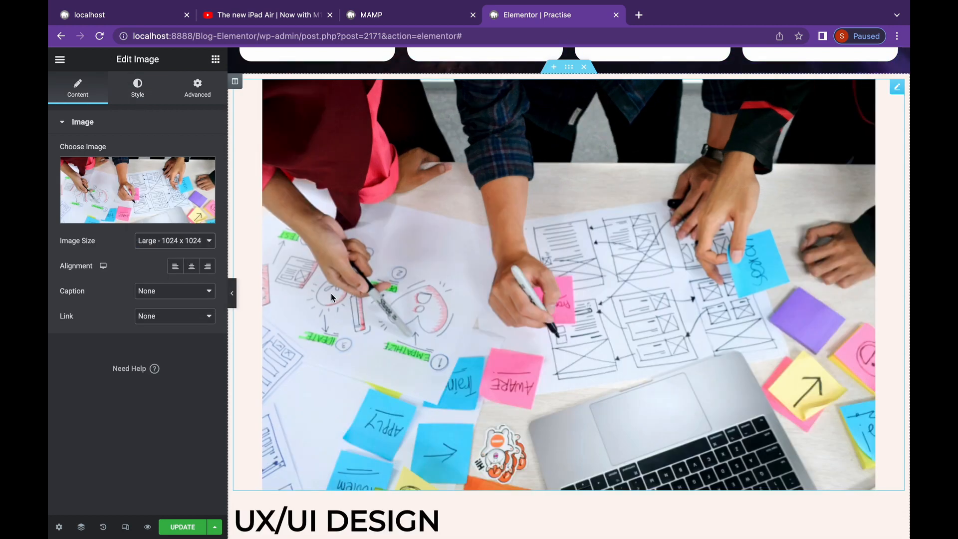
Duplicate the course column twice so the section holds three identical columns
scroll(349, 299, "down", 1)
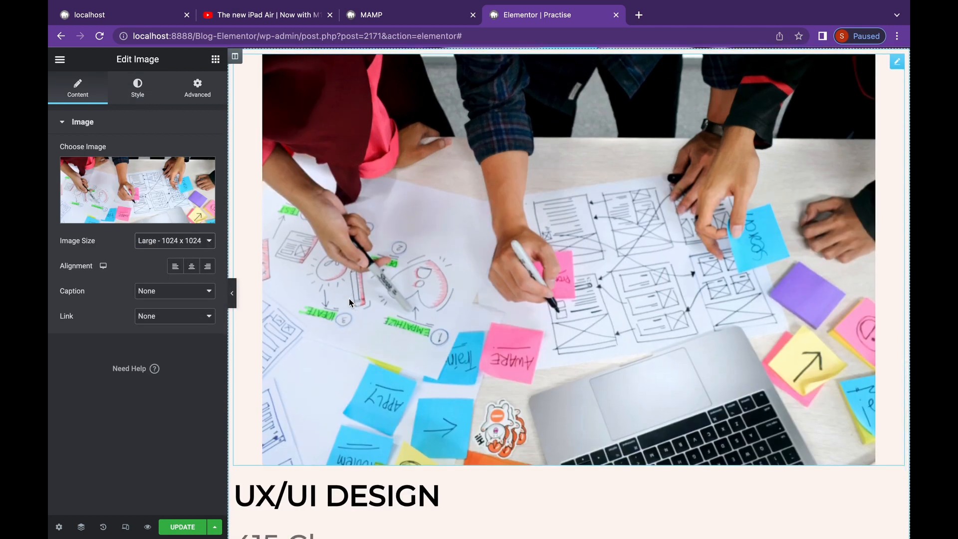
right_click(239, 64)
left_click(267, 87)
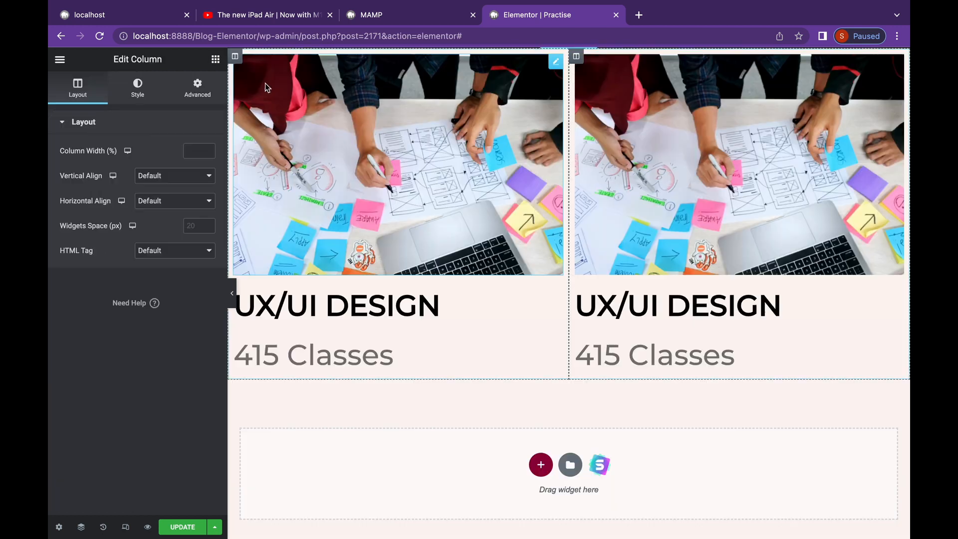
right_click(239, 64)
left_click(267, 86)
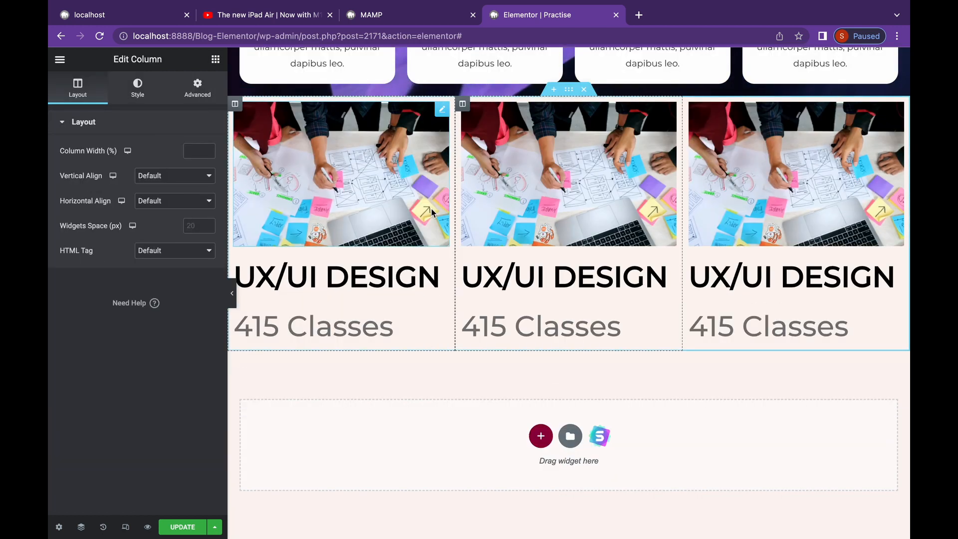
Change the middle column's UX/UI DESIGN title to DATA ANALYST
triple_click(532, 270)
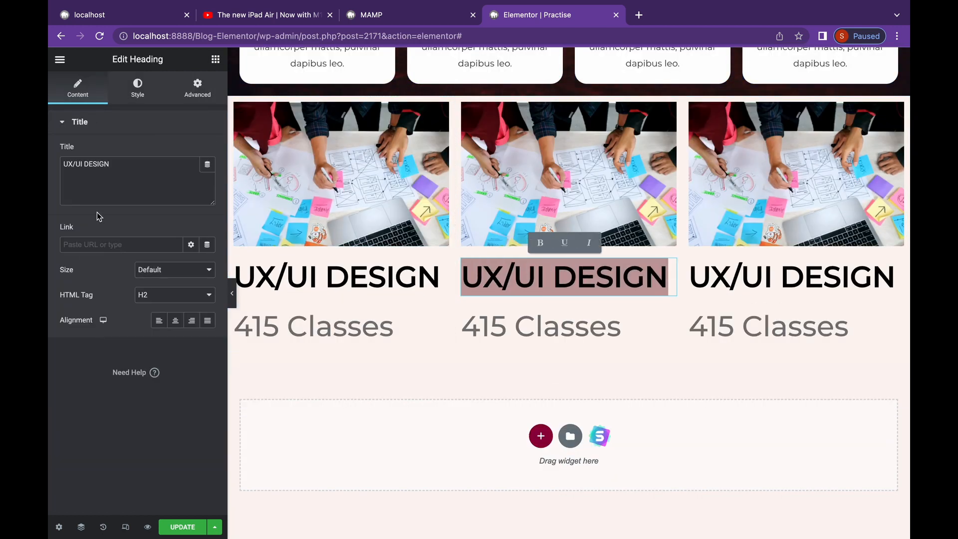
left_click_drag(114, 166, 59, 167)
type("DATA")
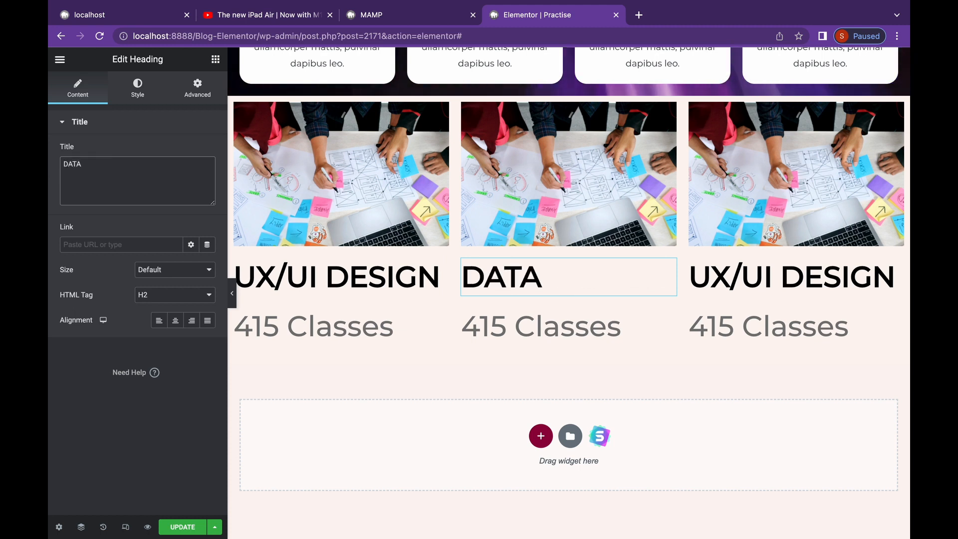
type(" ANALYST")
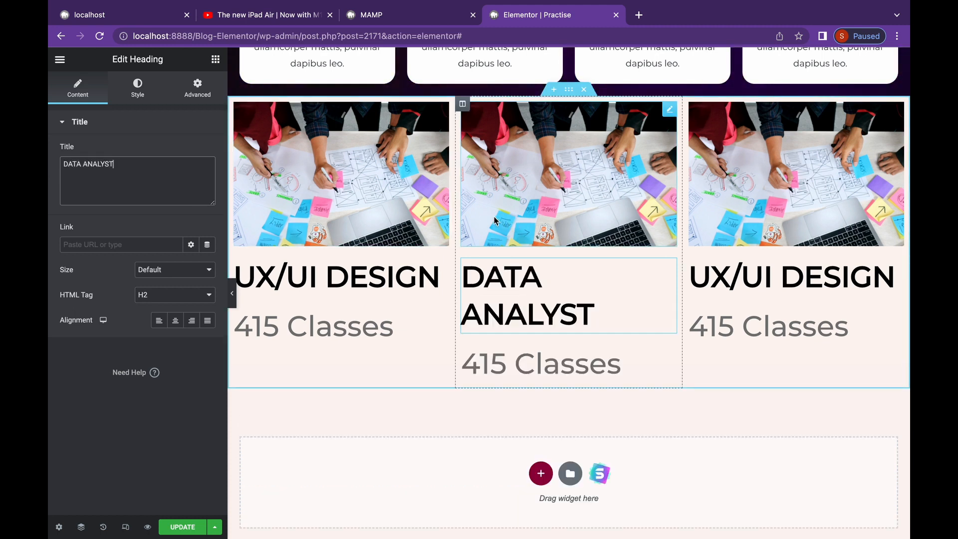
Replace the middle column's image with the charts photo unsplash_jrh5lAq-mls.png from the media library
left_click(514, 211)
left_click(137, 214)
left_click(503, 205)
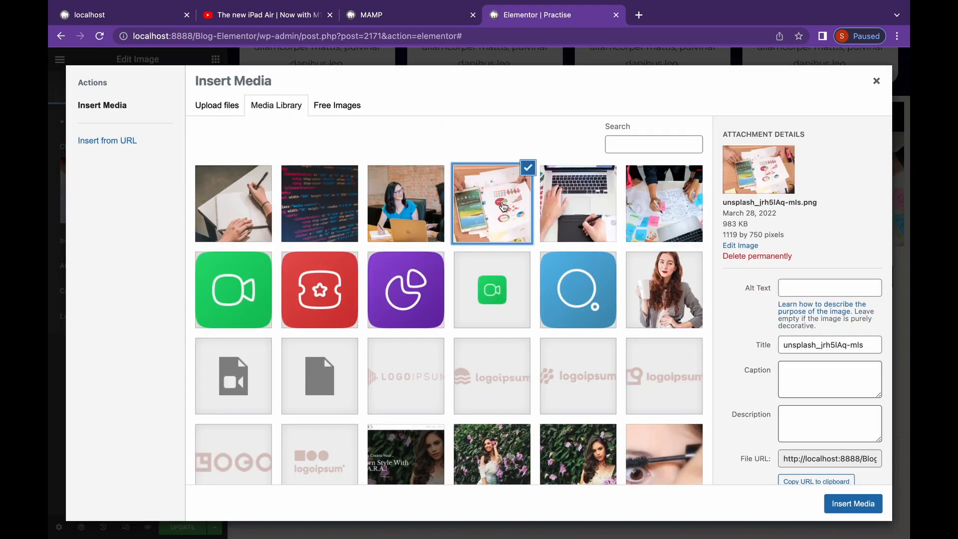
left_click(853, 504)
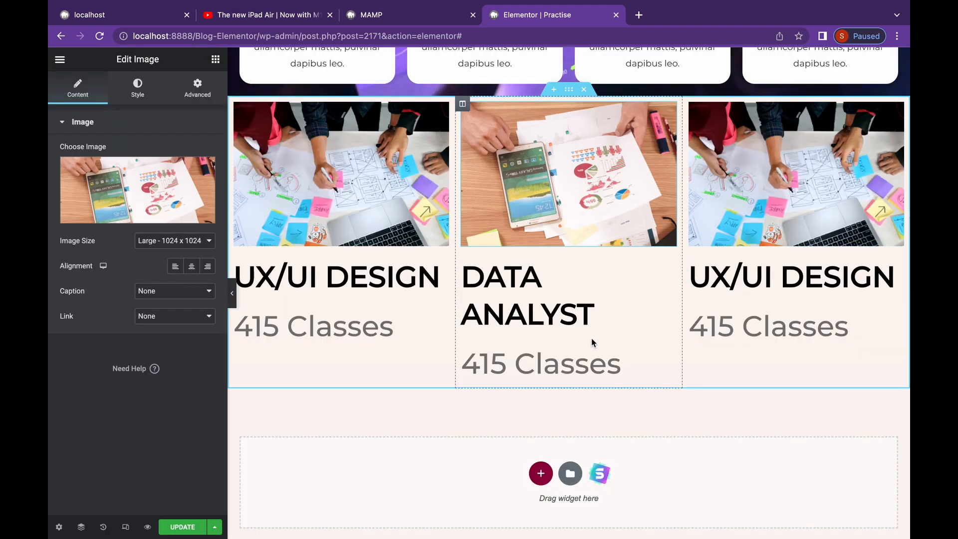
Change the class count under DATA ANALYST to 197 Classes
double_click(567, 364)
double_click(488, 358)
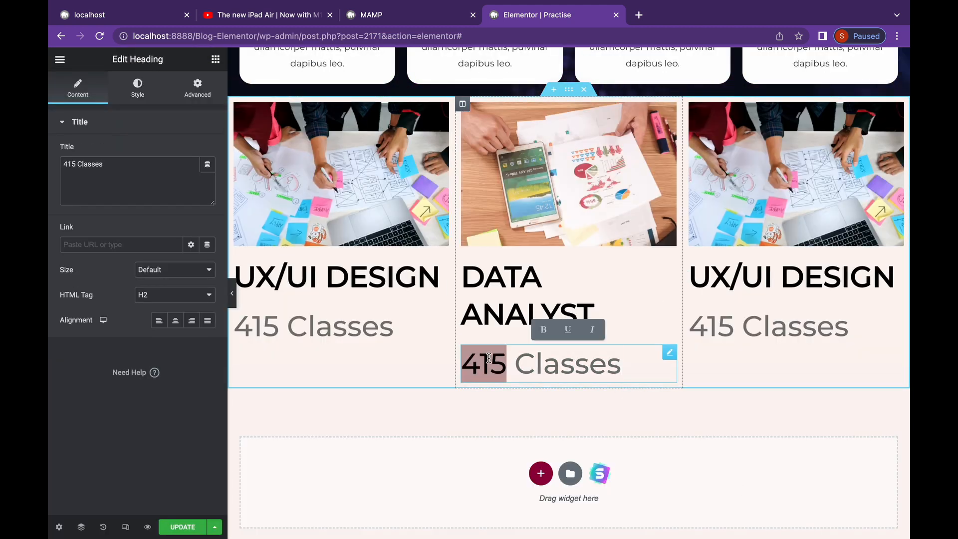
type("197")
Change the third column's title to PROGRAMMING and its class count to 489 Classes, and preview the section at full width
left_click(743, 292)
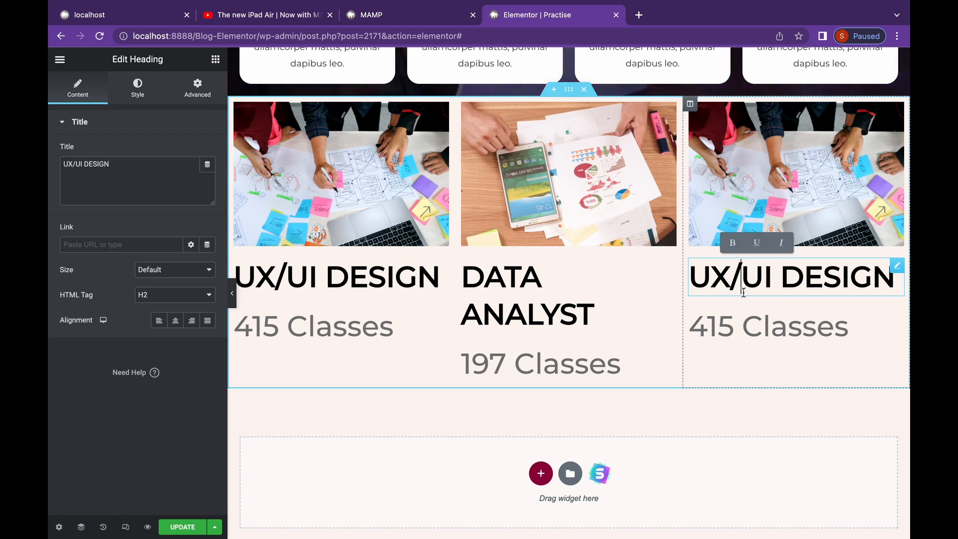
triple_click(742, 292)
type("PROGRAM")
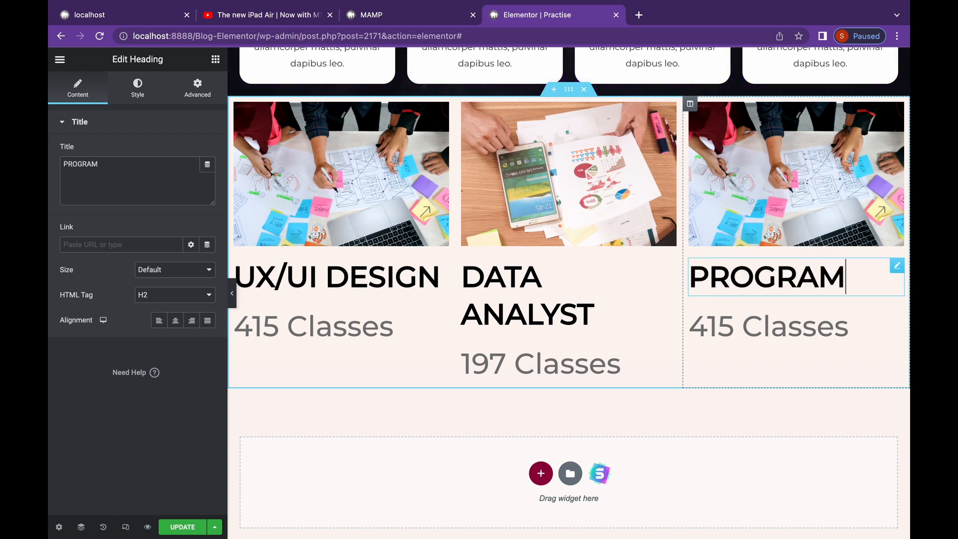
type("MING")
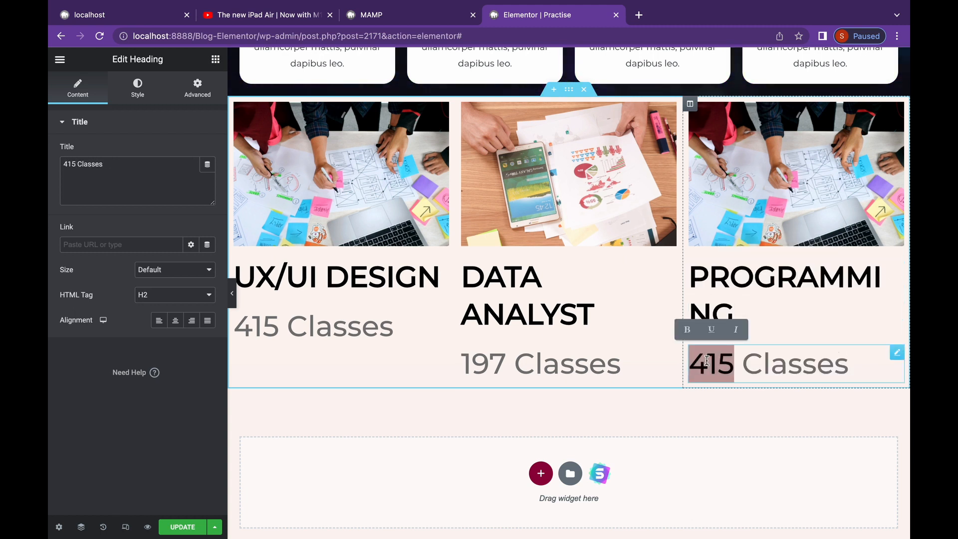
type("48")
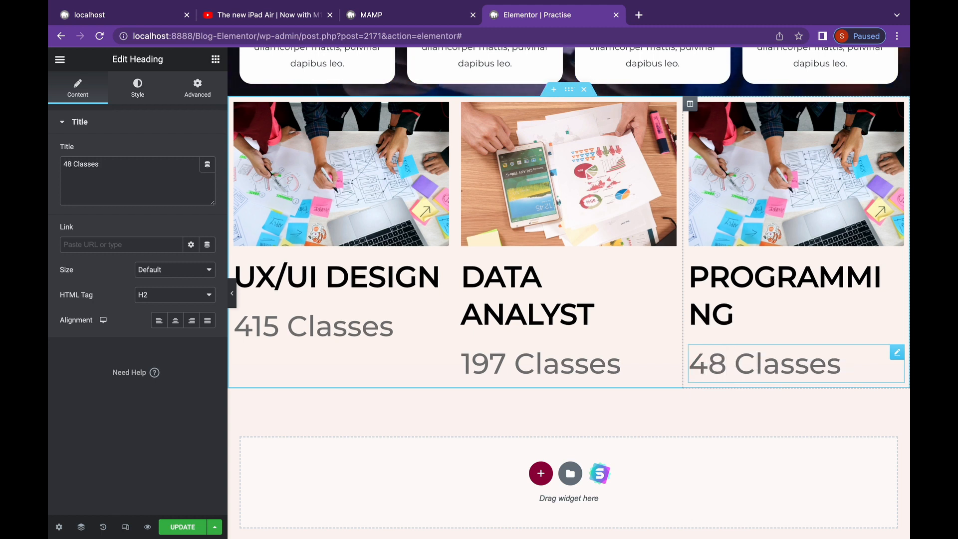
type("9")
left_click(233, 295)
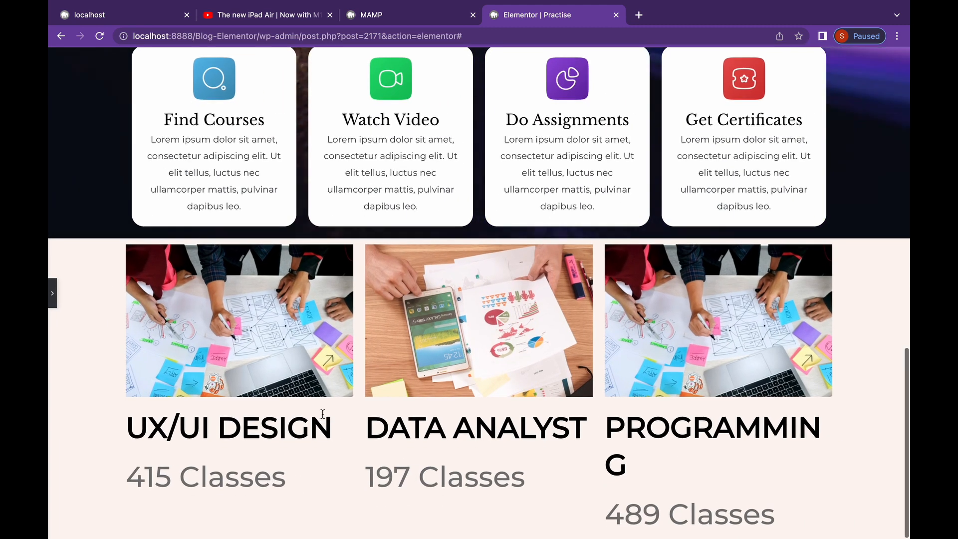
left_click(52, 294)
left_click(216, 59)
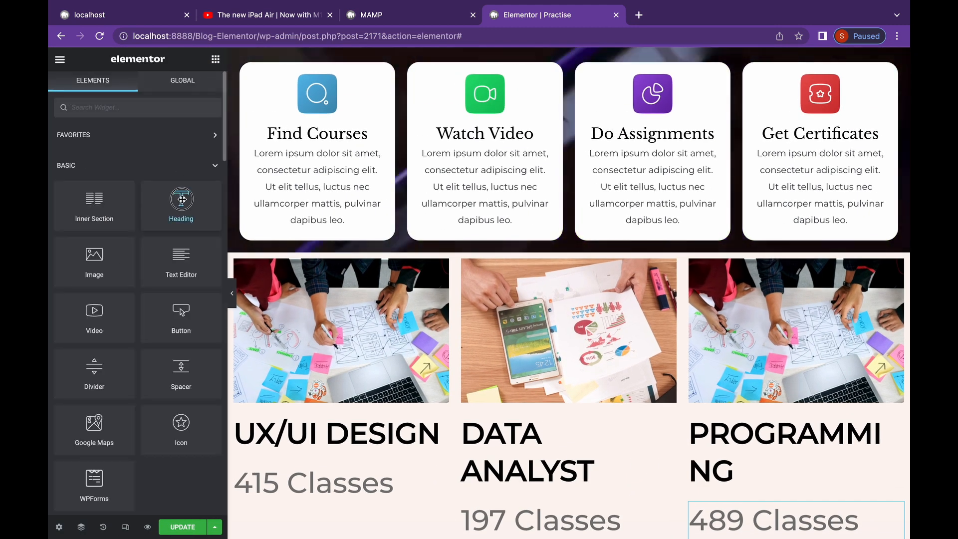
left_click_drag(181, 202, 382, 257)
key("super+z")
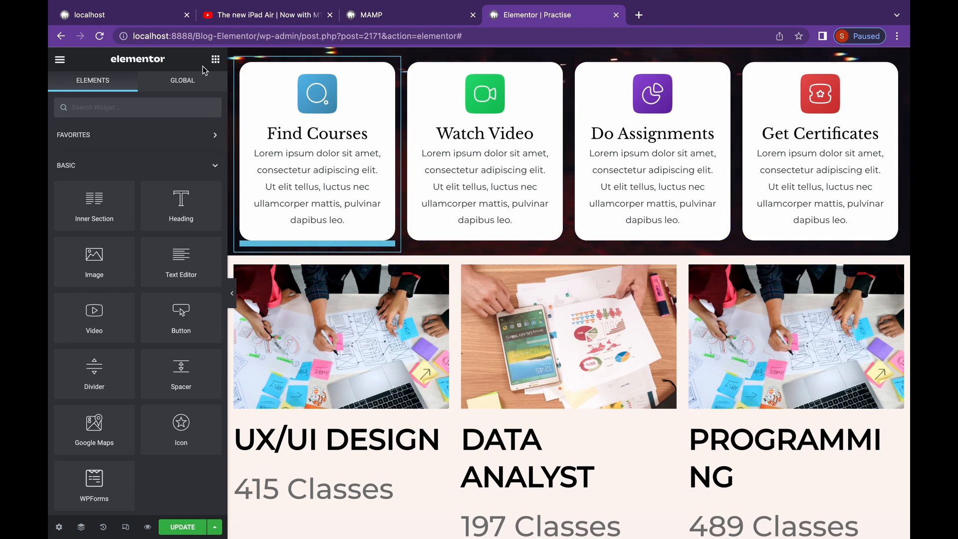
Add a copy of the three-column course category section directly below the original
right_click(569, 313)
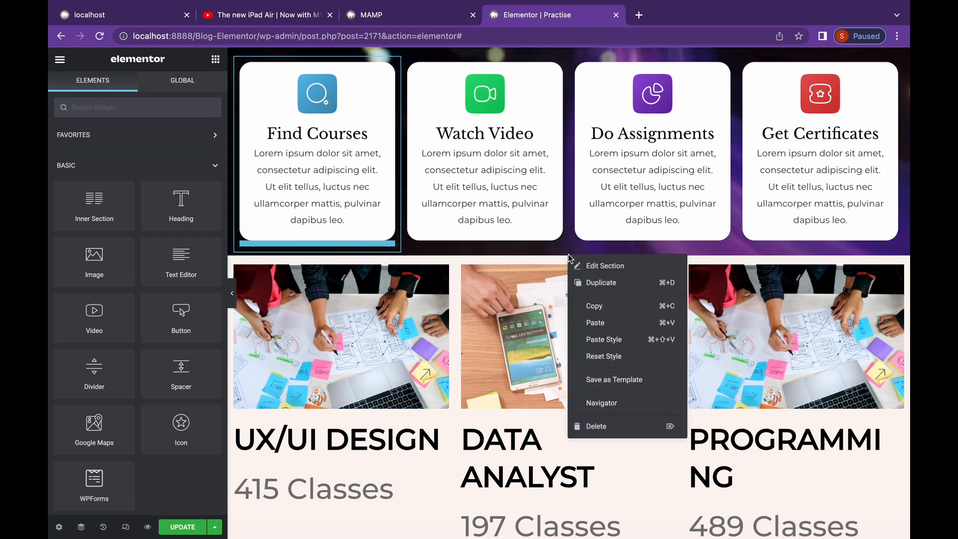
left_click(594, 324)
scroll(331, 370, "down", 3)
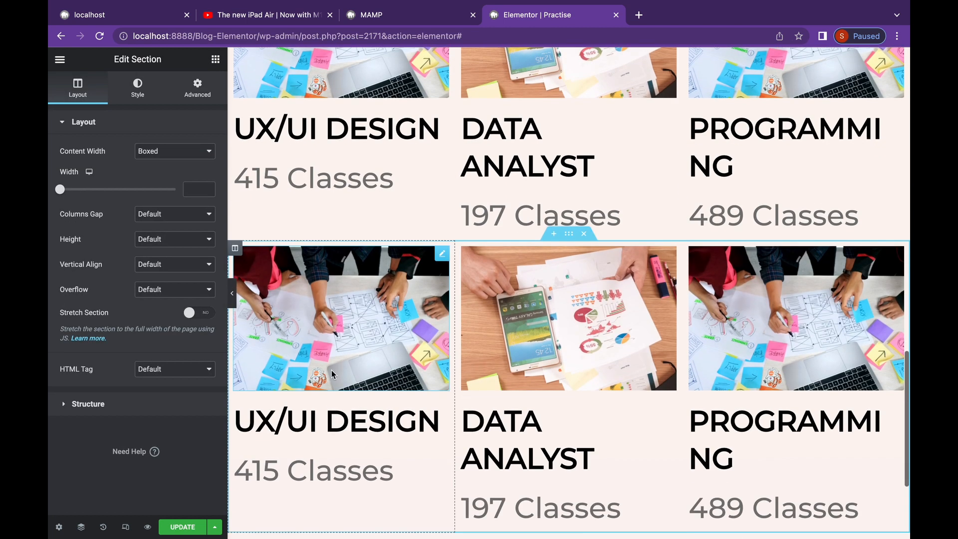
left_click(367, 353)
left_click(329, 421)
Replace the image above PROGRAMMING in the upper row with the code photo unsplash_4hbJ-eymZ1o.png from the media library
scroll(756, 236, "up", 4)
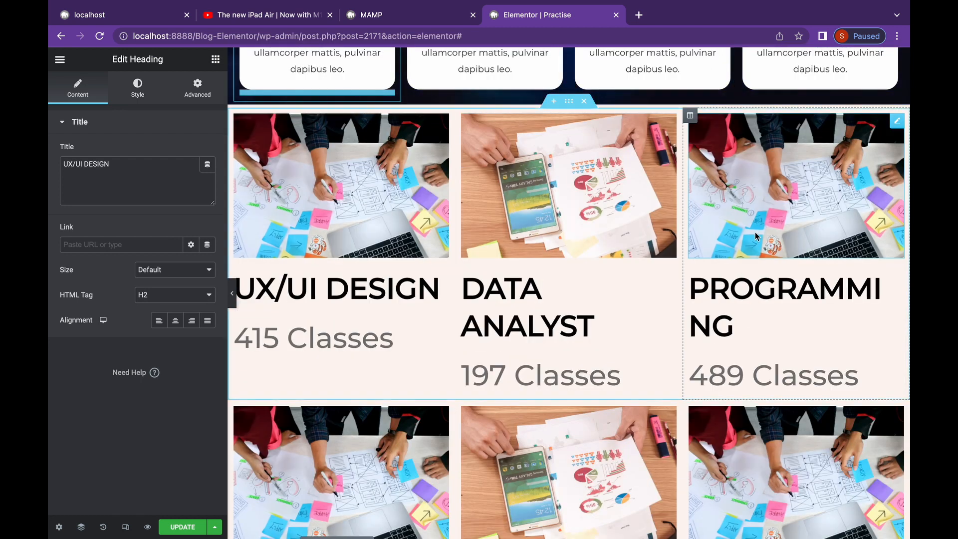
left_click(756, 235)
left_click(145, 205)
left_click(302, 204)
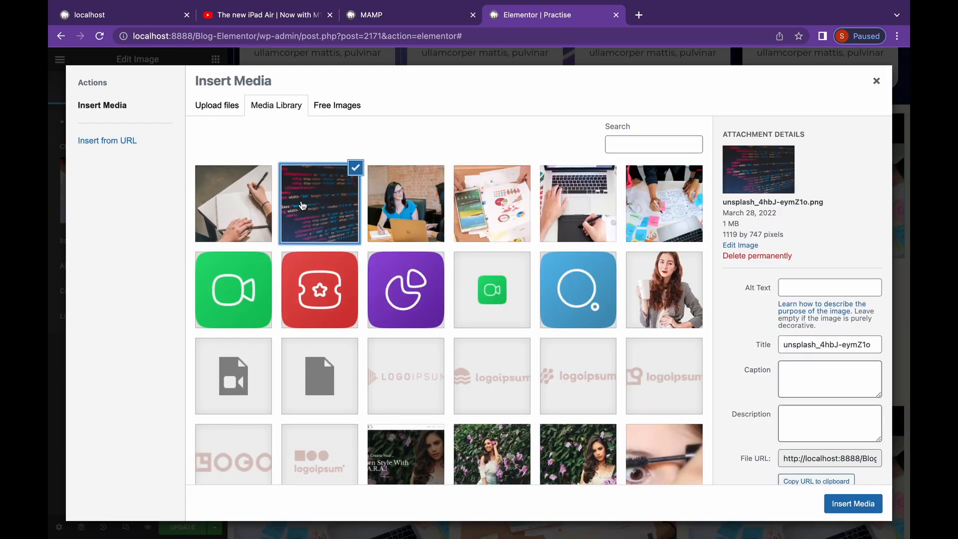
left_click(842, 504)
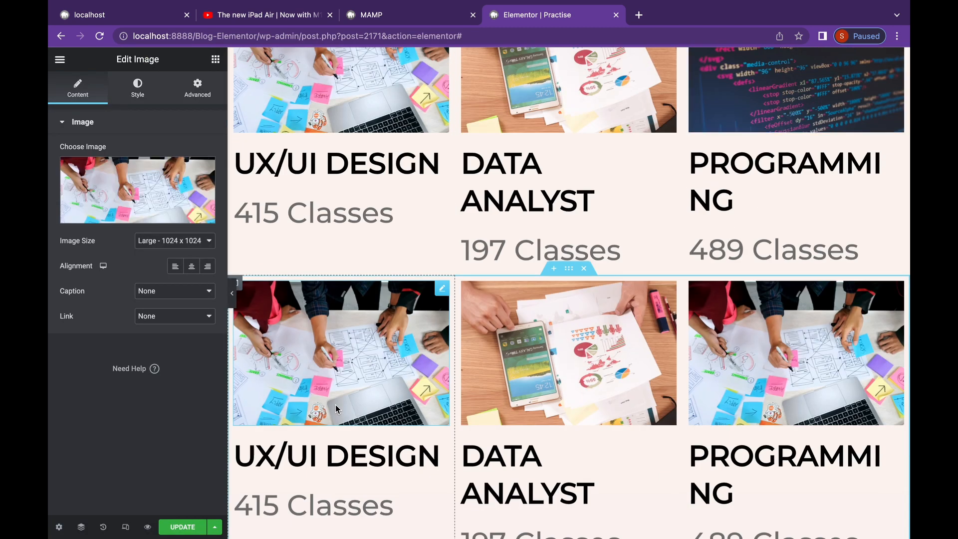
Replace the first image of the lower row with the photo of hands using a laptop and drawing tablet
left_click(129, 215)
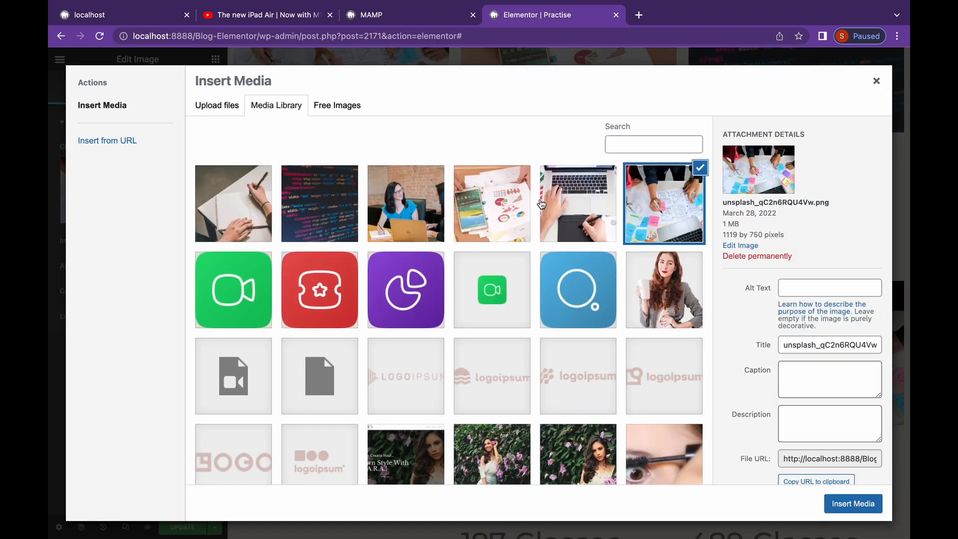
left_click(577, 196)
left_click(849, 504)
Change the first column's title in the lower row to GRAPHIC DESIGN and its class count to 235 Classes
left_click(285, 447)
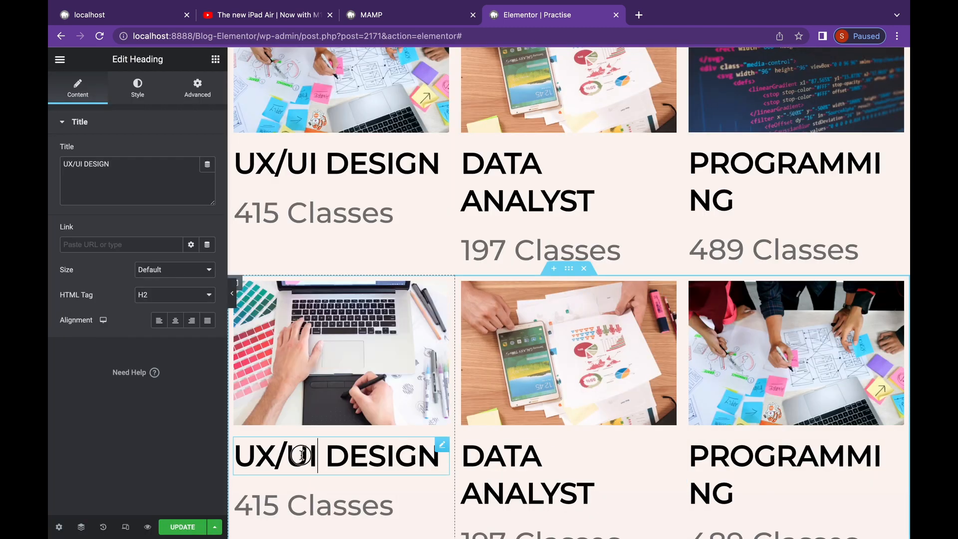
left_click_drag(317, 455, 235, 455)
type("GRAPHIC")
scroll(264, 419, "down", 3)
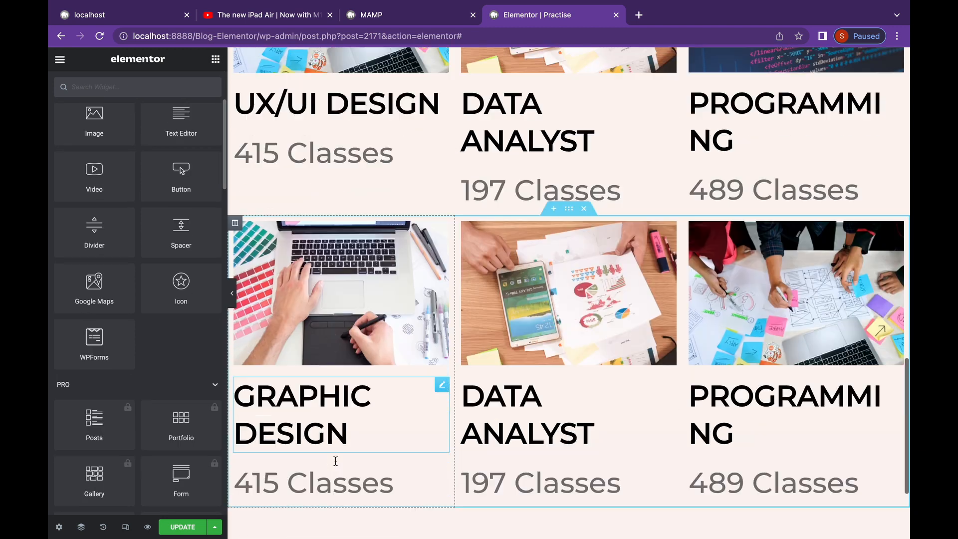
double_click(265, 419)
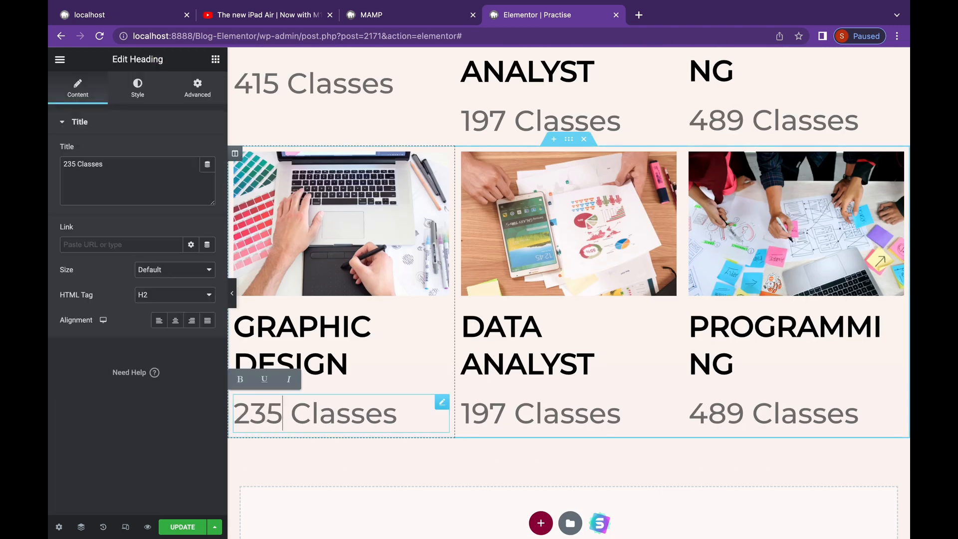
Replace the lower row's middle image with the media library photo of the woman in blue at a laptop
left_click(534, 241)
left_click(132, 214)
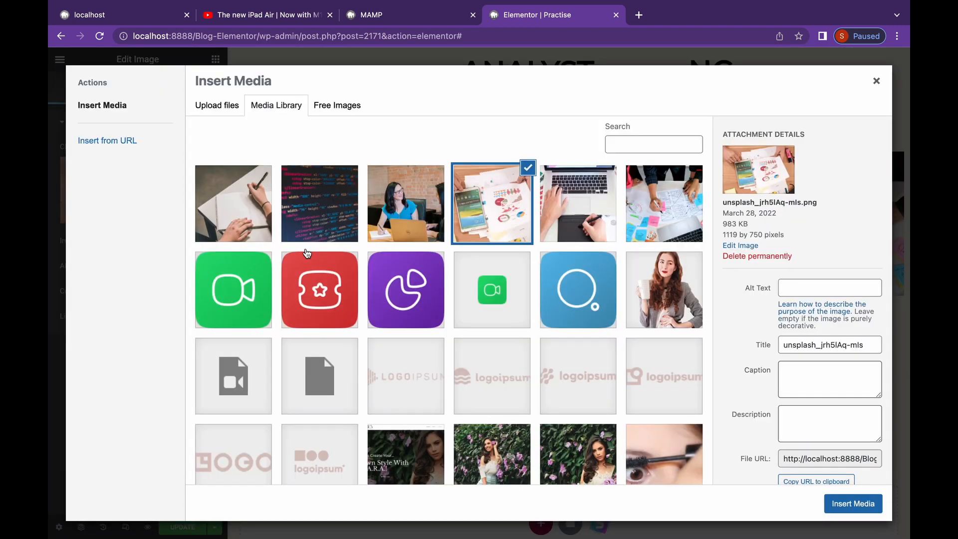
left_click(407, 216)
left_click(853, 504)
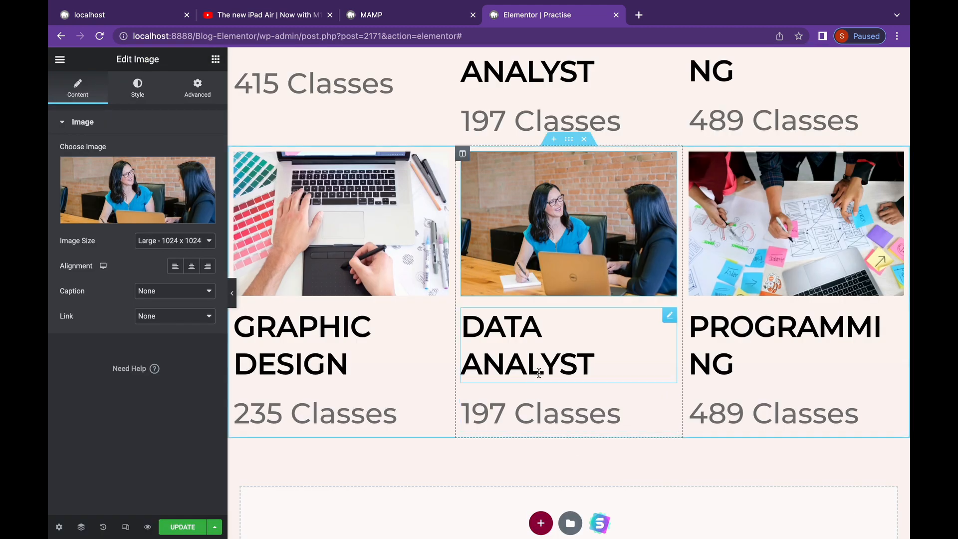
Change the lower row's middle title to MARKETING and its class count to 395 Classes
triple_click(595, 369)
type("MARKE")
key("BackSpace")
key("BackSpace")
key("BackSpace")
key("BackSpace")
key("BackSpace")
key("BackSpace")
key("BackSpace")
key("BackSpace")
key("BackSpace")
key("BackSpace")
key("BackSpace")
key("BackSpace")
key("BackSpace")
key("BackSpace")
key("BackSpace")
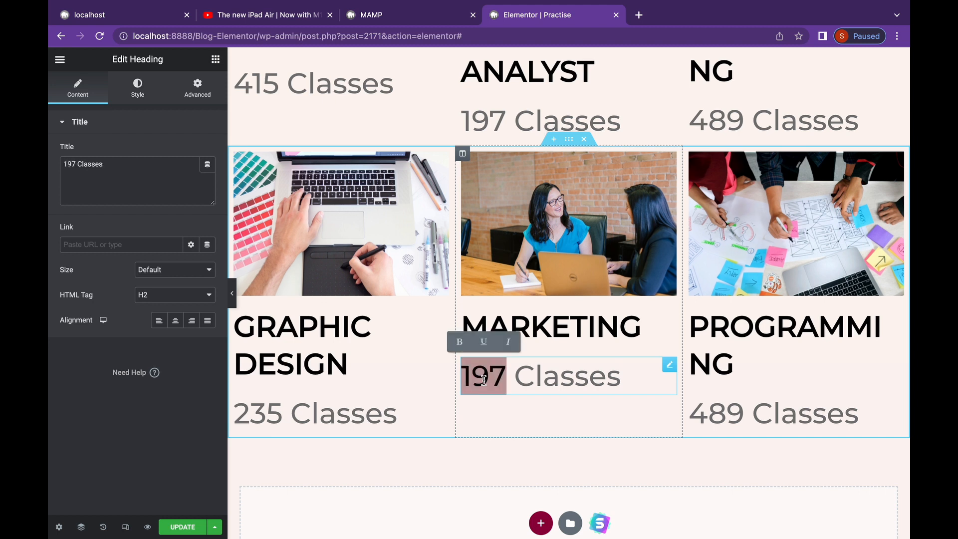
type("395")
Change the lower row's third title to WRITING and its class count to 105 Classes, and preview both rows at full width
triple_click(704, 341)
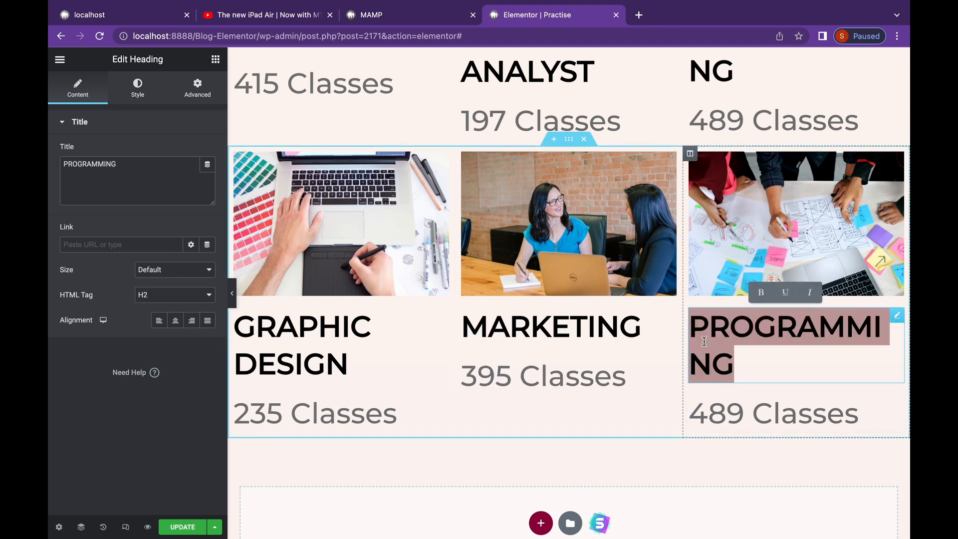
type("WRIT")
double_click(713, 380)
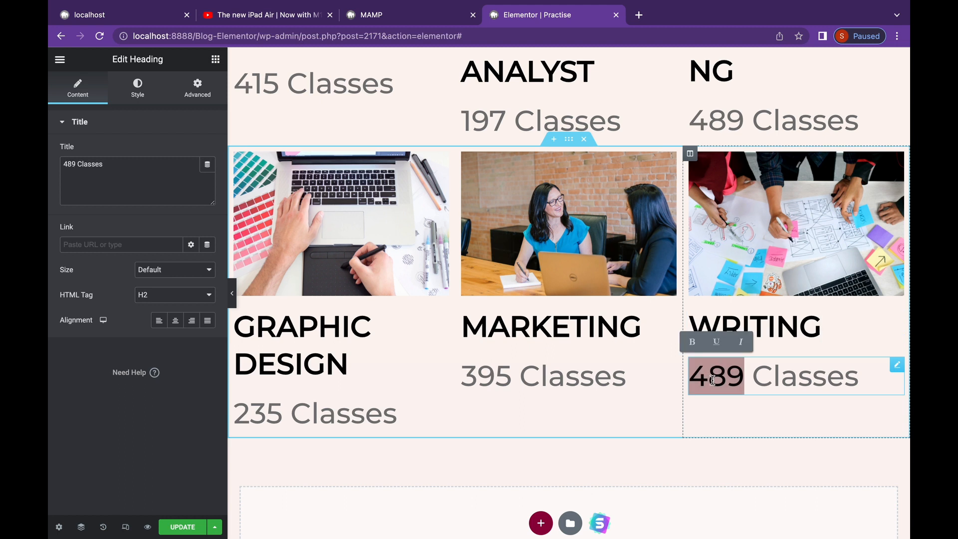
scroll(527, 391, "up", 5)
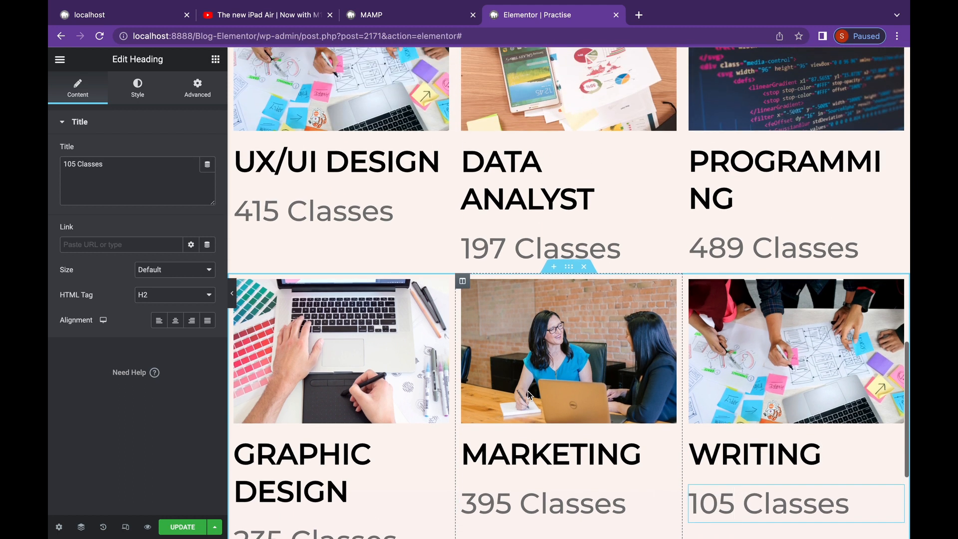
left_click(231, 300)
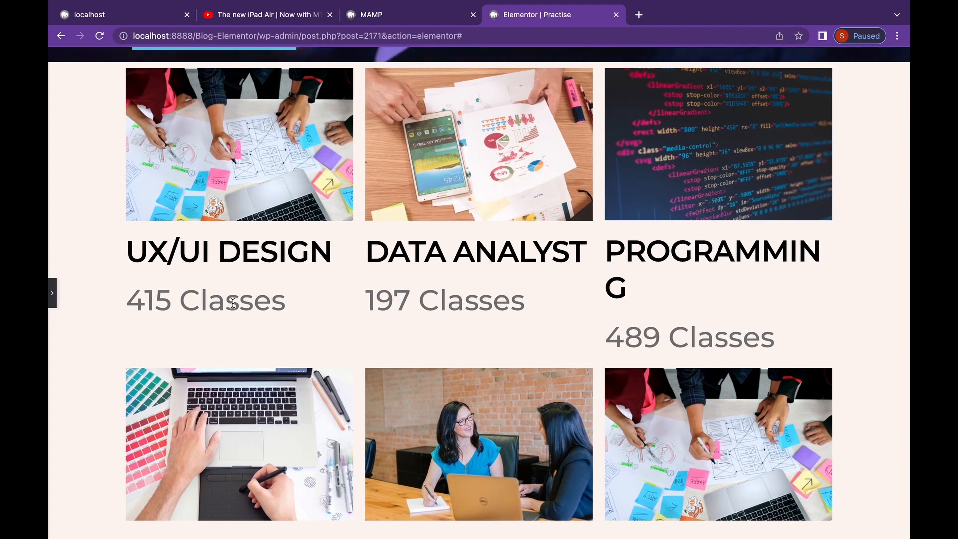
scroll(231, 301, "up", 2)
left_click(53, 287)
left_click(209, 58)
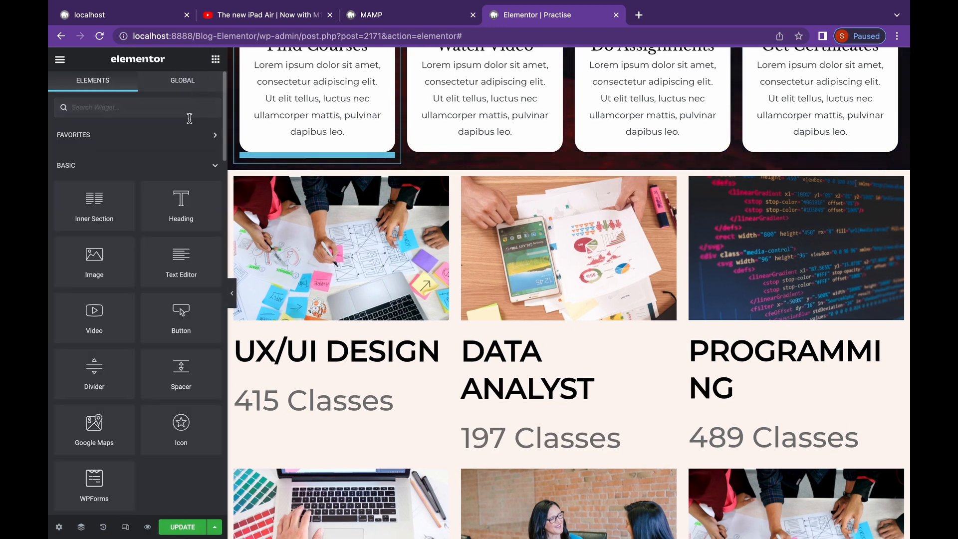
left_click_drag(181, 202, 339, 159)
key("super+z")
Add a Spacer widget above the UX/UI DESIGN image in the upper row's first column
scroll(500, 128, "down", 7)
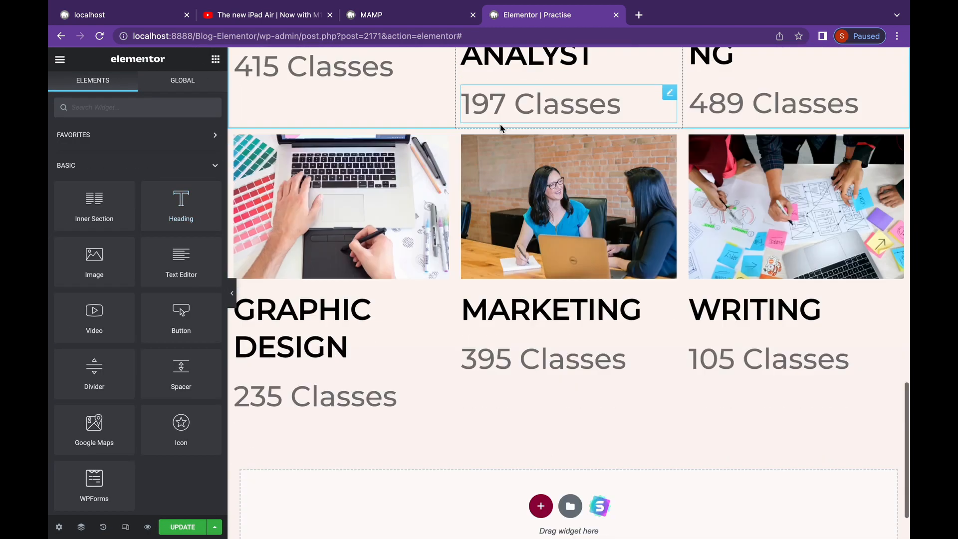
scroll(461, 325, "up", 5)
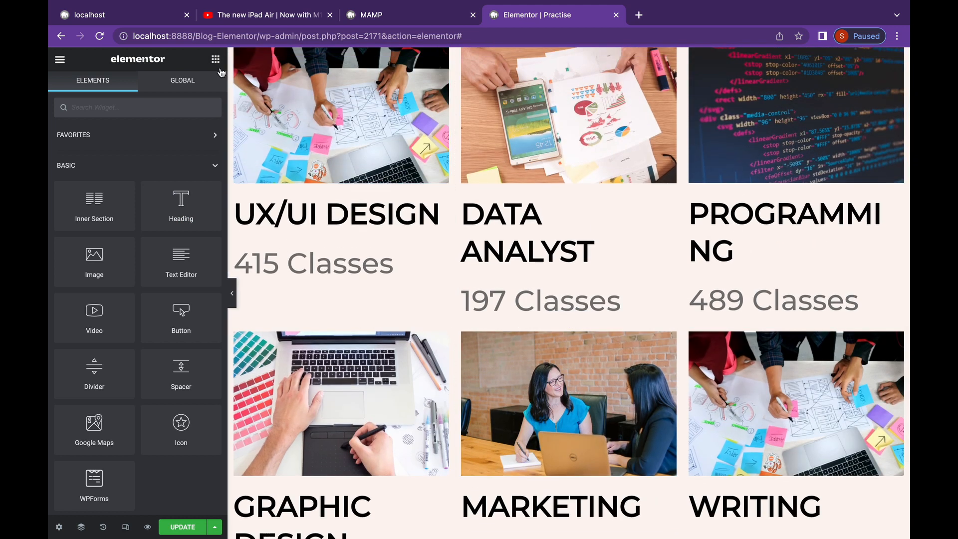
left_click_drag(141, 378, 364, 474)
scroll(365, 476, "down", 3)
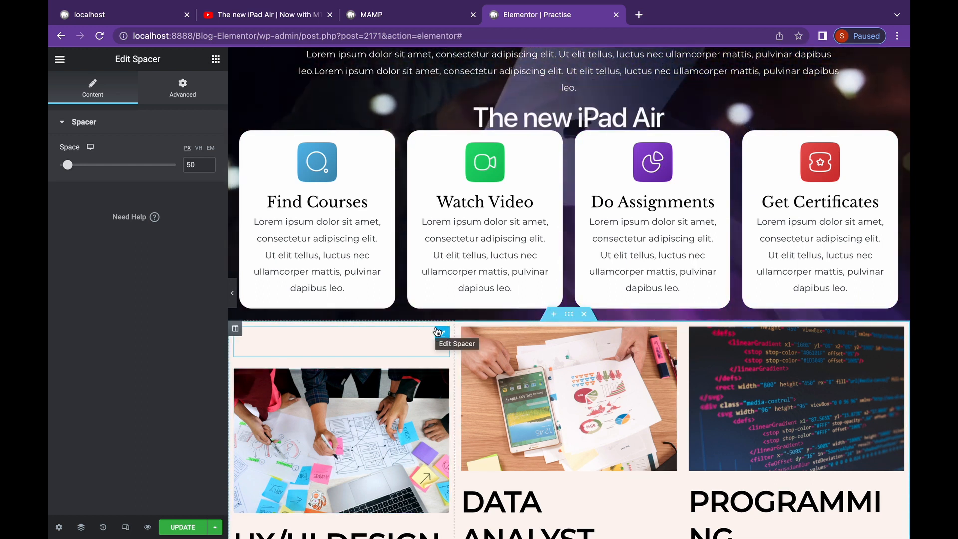
Add a heading reading Popular Courses above the spacer in the first column
left_click(215, 59)
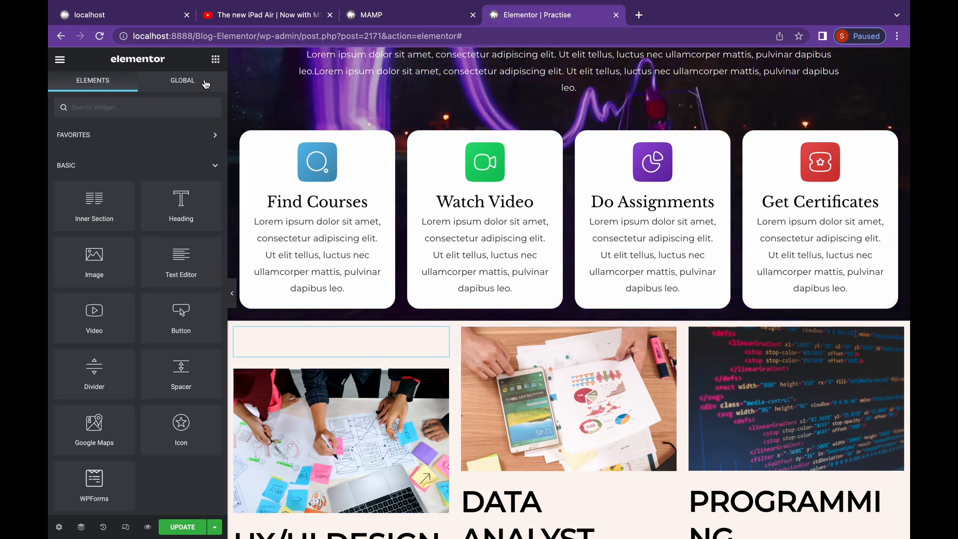
left_click_drag(181, 212, 359, 341)
left_click(302, 420)
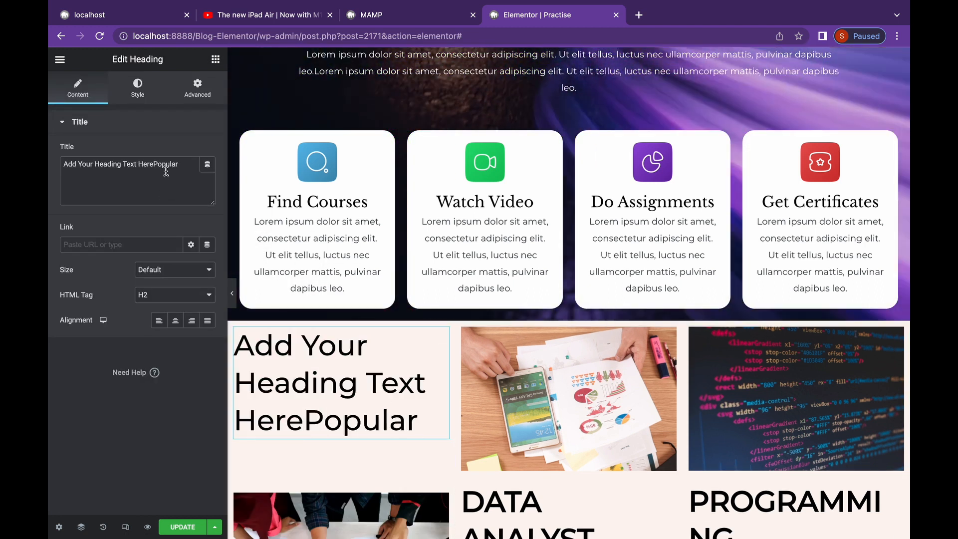
key("shift+End")
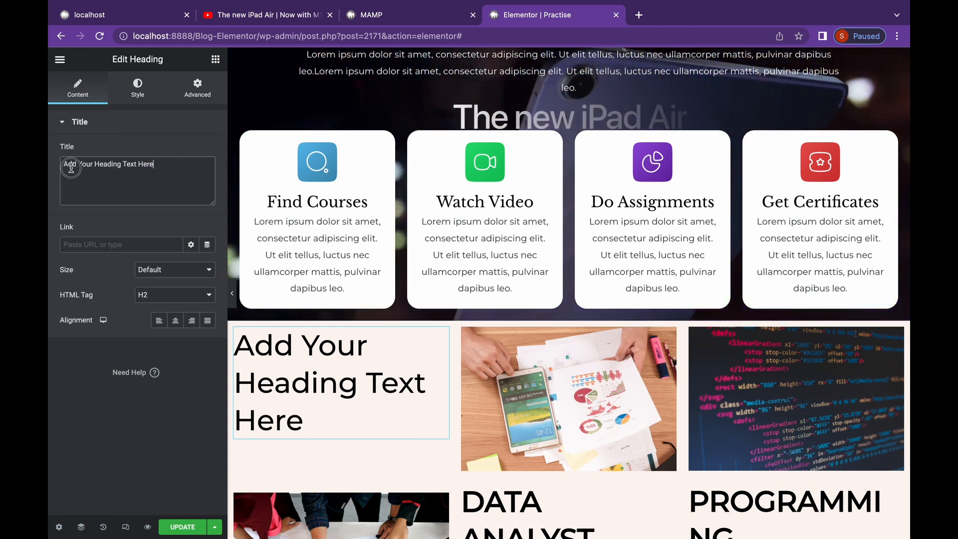
triple_click(71, 168)
type("Popular Cou")
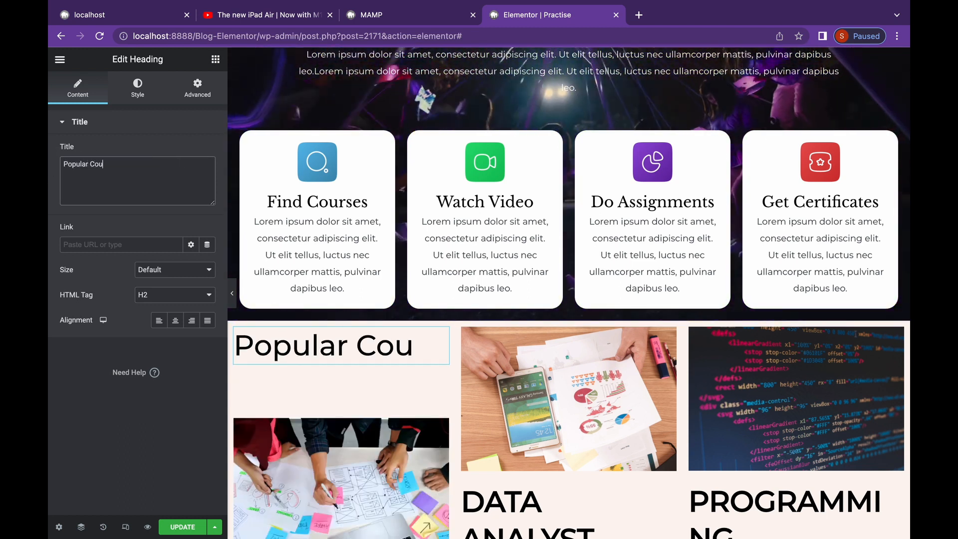
type("rses")
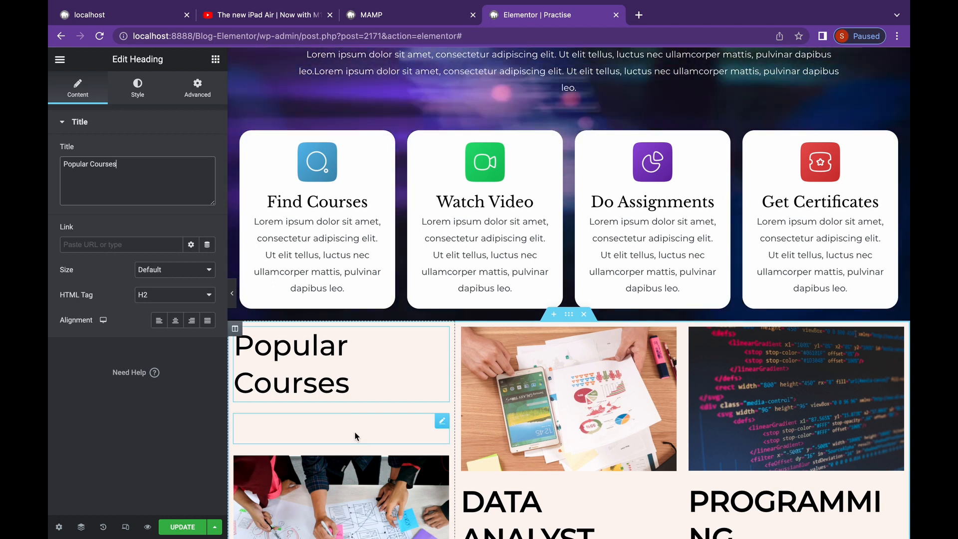
Add a Spacer above the DATA ANALYST image in the middle column and set its space to 193 px
left_click(215, 59)
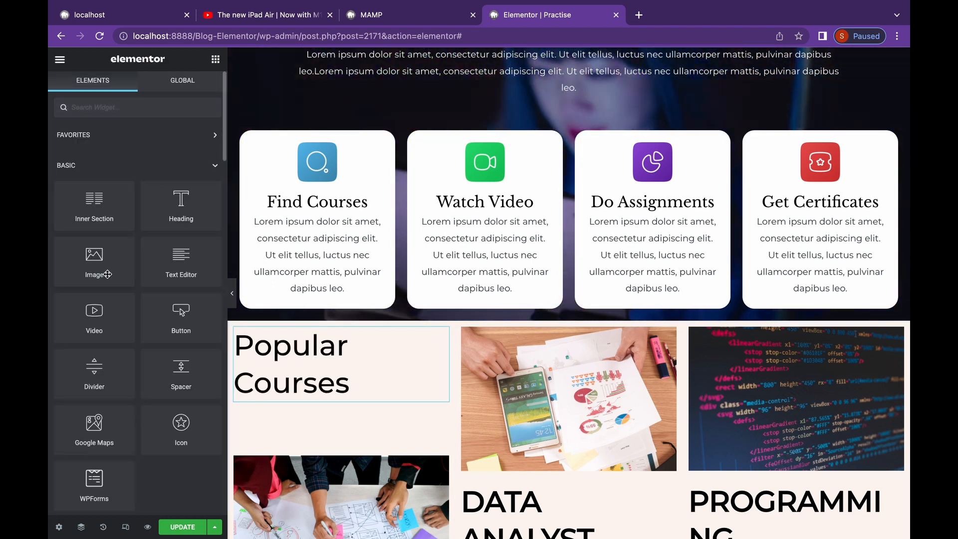
left_click_drag(185, 364, 571, 358)
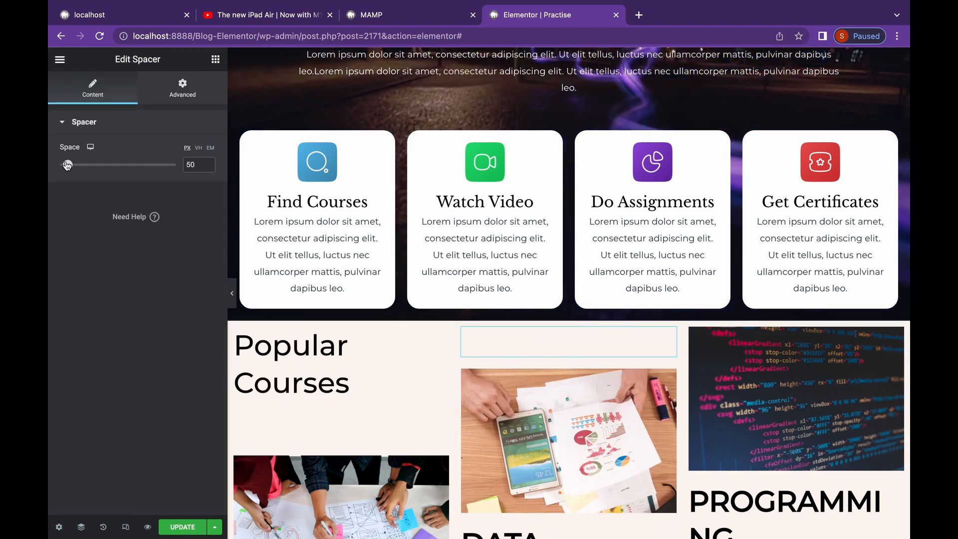
left_click_drag(67, 165, 97, 184)
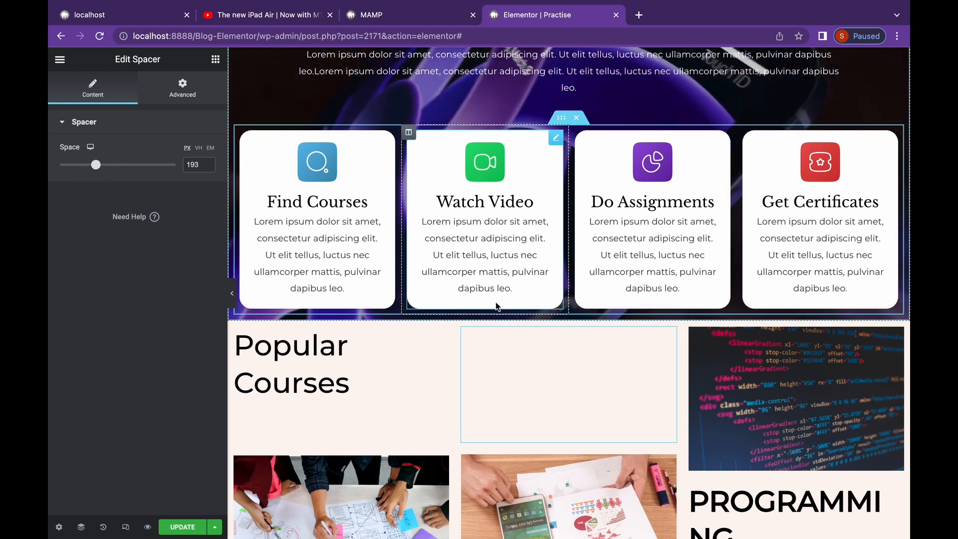
Add a Spacer with a space of 193 px above the PROGRAMMING image, and preview the section at full width
left_click(215, 59)
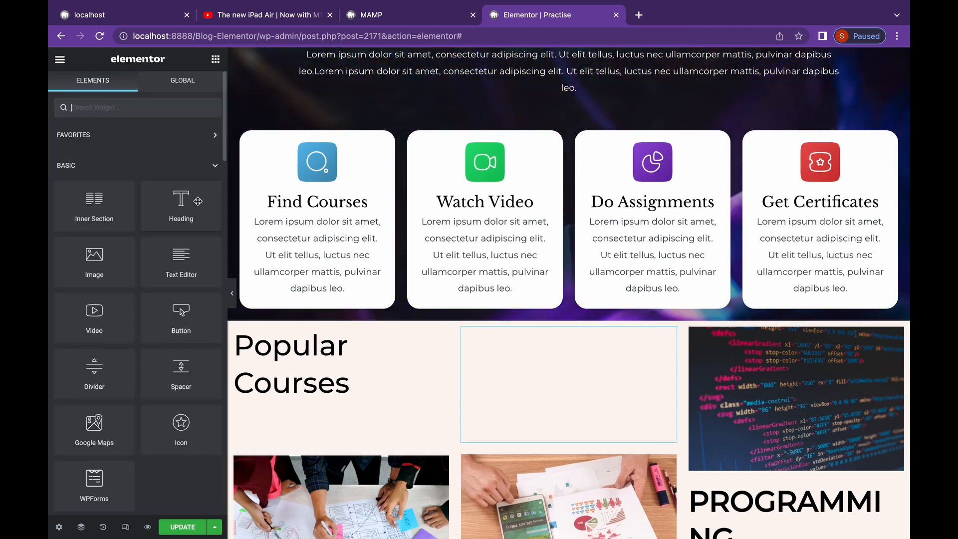
left_click_drag(178, 315, 699, 326)
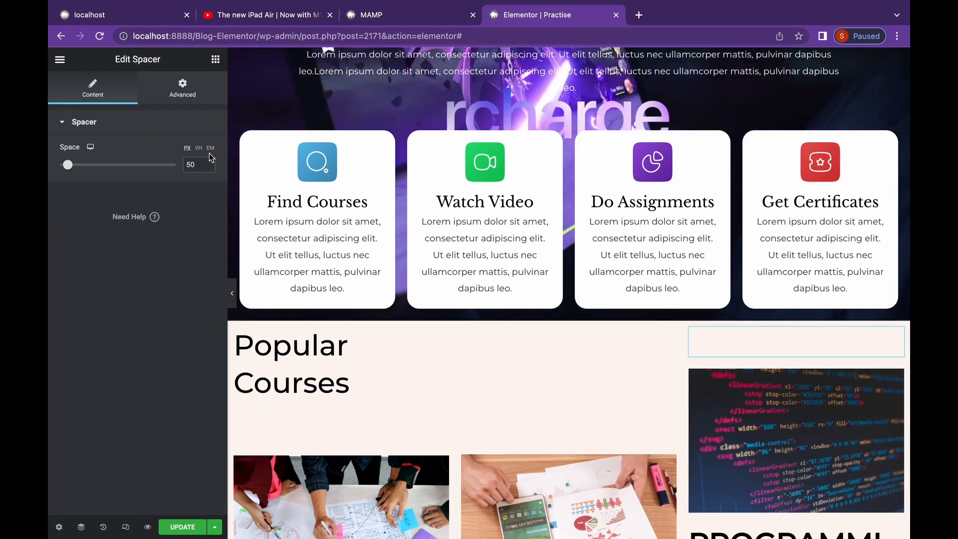
type("193")
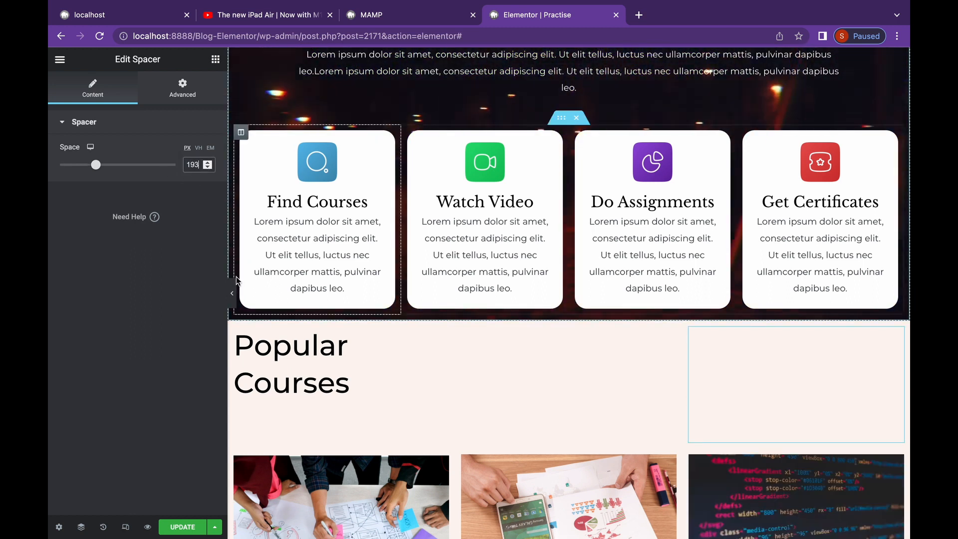
left_click(232, 294)
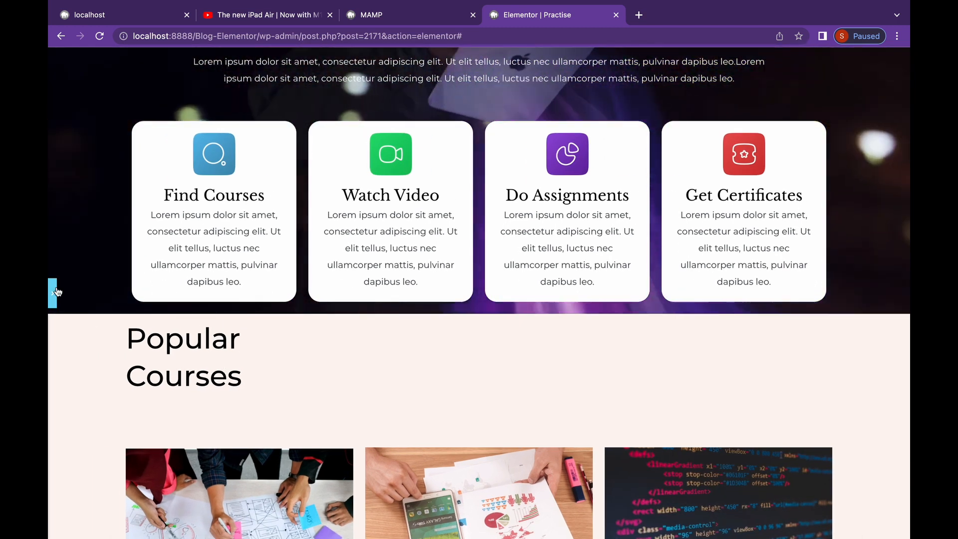
left_click(56, 292)
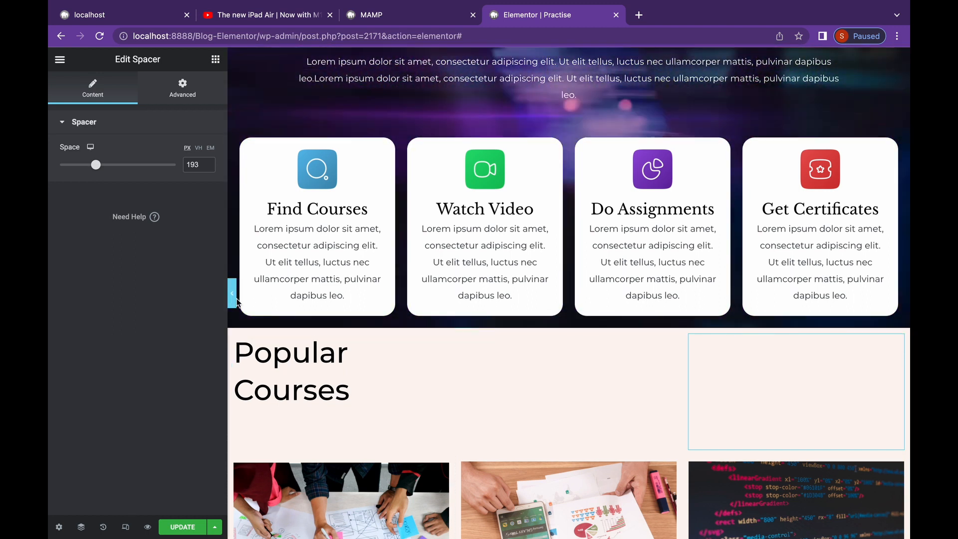
left_click(234, 302)
scroll(233, 379, "down", 2)
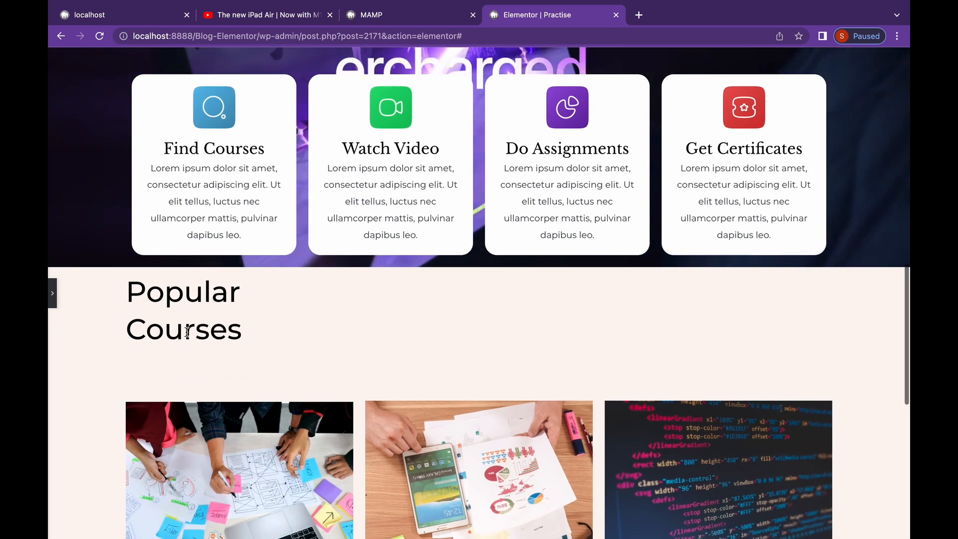
Set the font size of the Popular Courses heading to 40 px
left_click(51, 292)
left_click(319, 325)
left_click(138, 87)
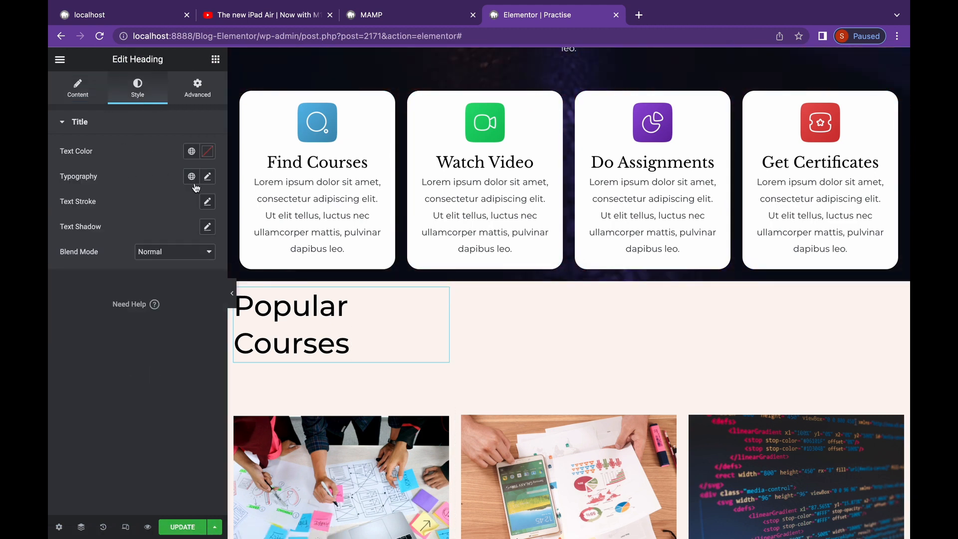
left_click(207, 176)
left_click_drag(69, 270, 90, 285)
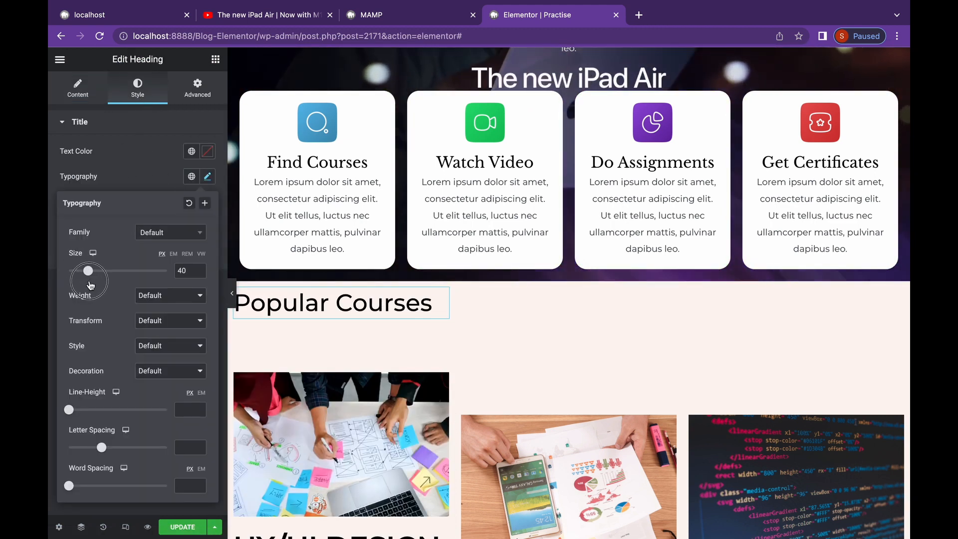
left_click(232, 294)
Set the top margin of the Popular Courses heading to 72 px and preview the section at full width
left_click(310, 313)
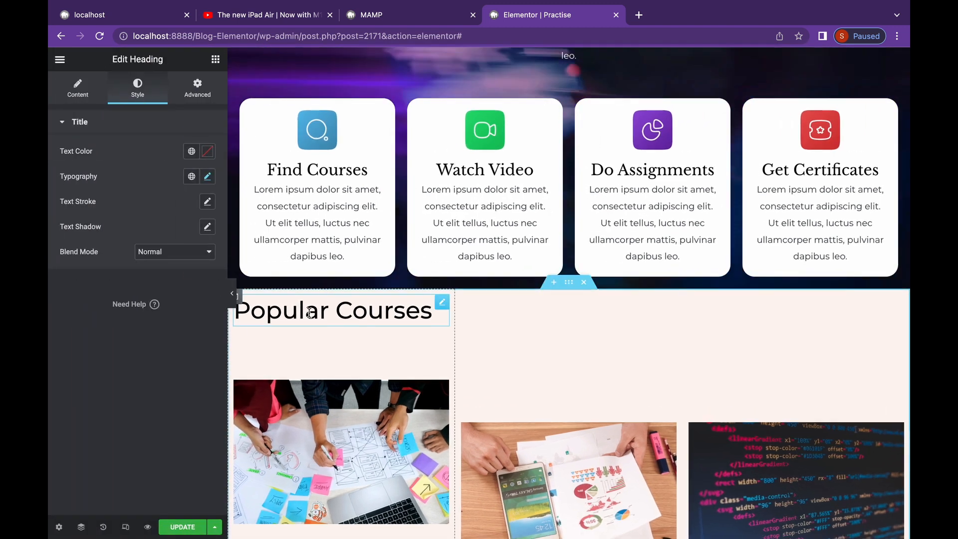
left_click(200, 101)
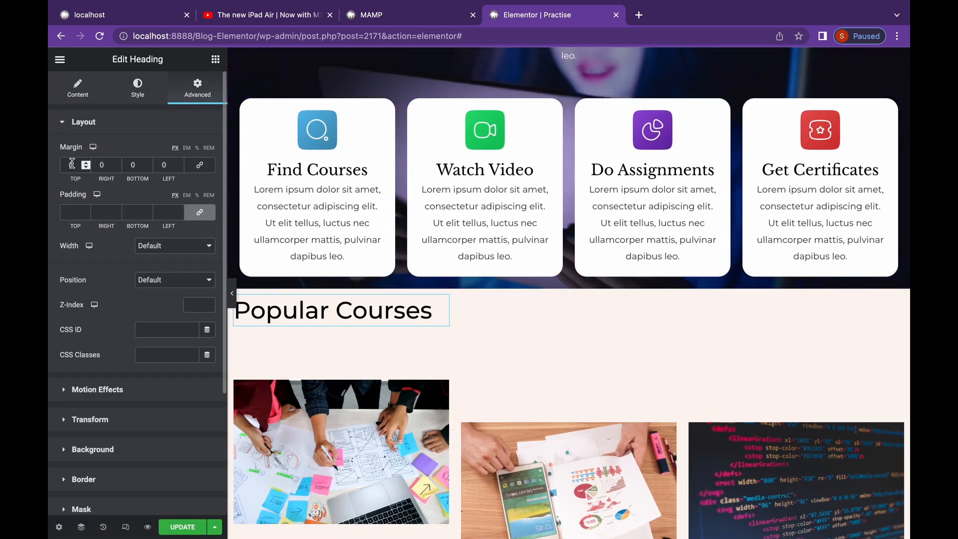
left_click(68, 165)
type("40")
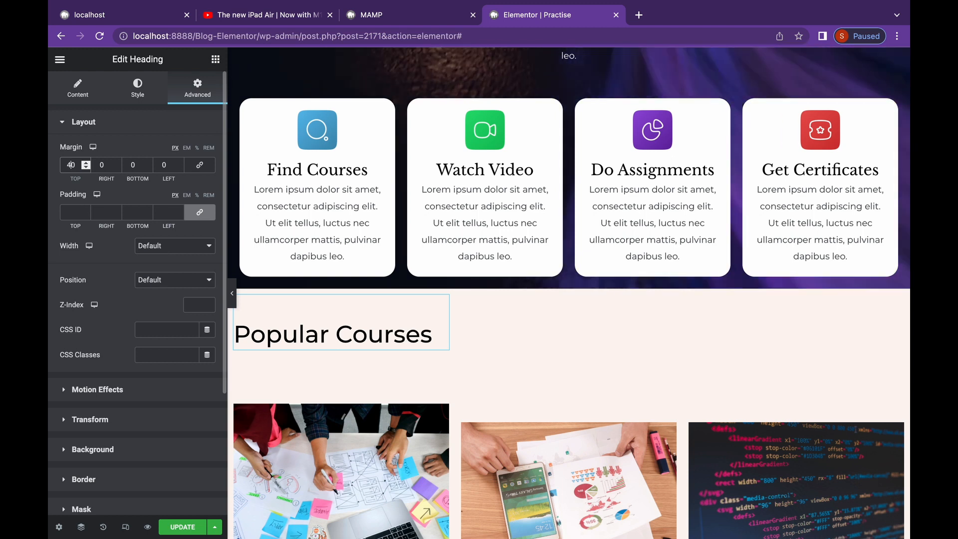
key("BackSpace")
key("BackSpace")
type("100")
key("BackSpace")
key("BackSpace")
key("BackSpace")
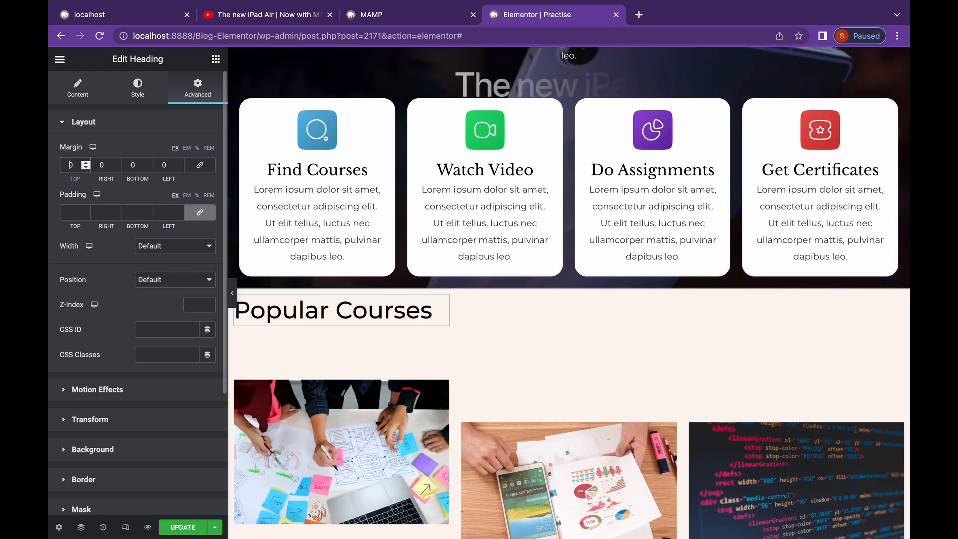
type("80")
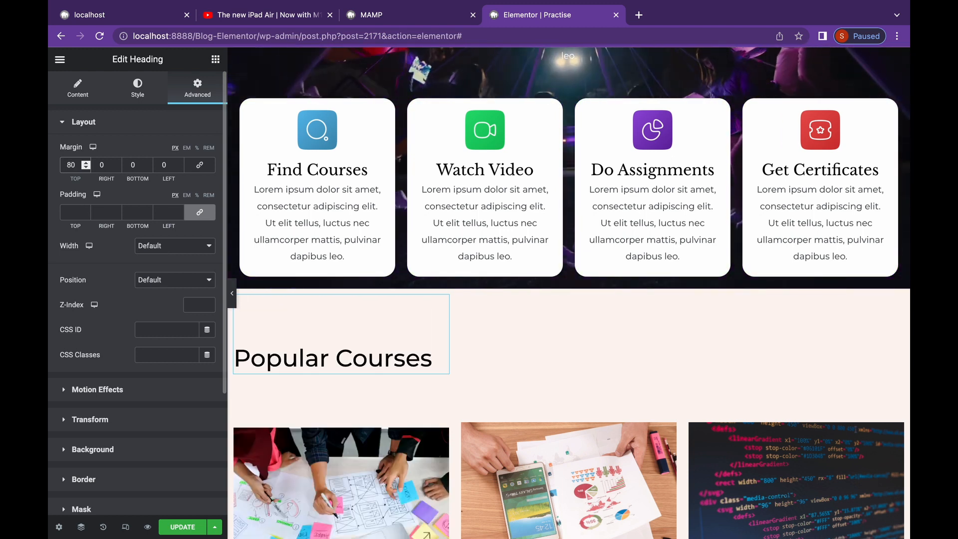
key("BackSpace")
key("BackSpace")
type("70")
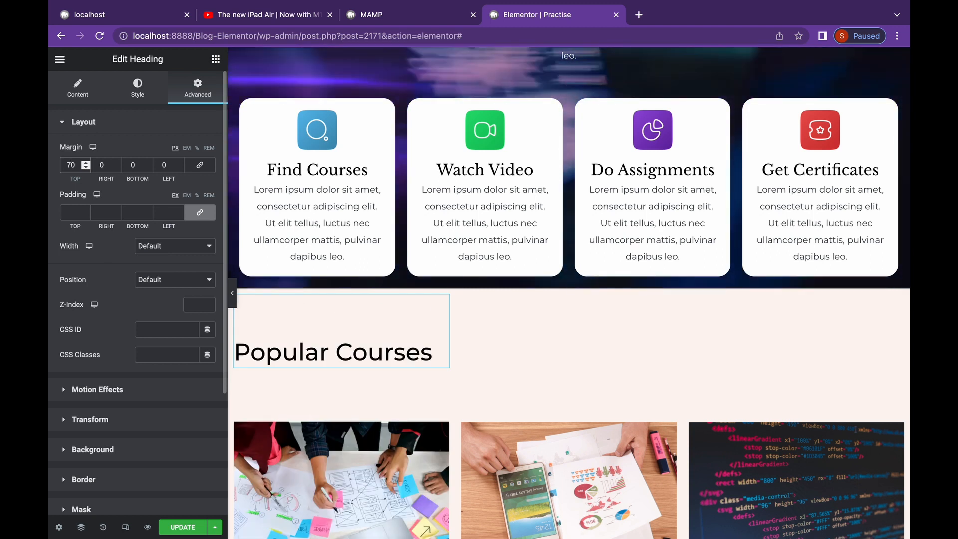
key("BackSpace")
type("2")
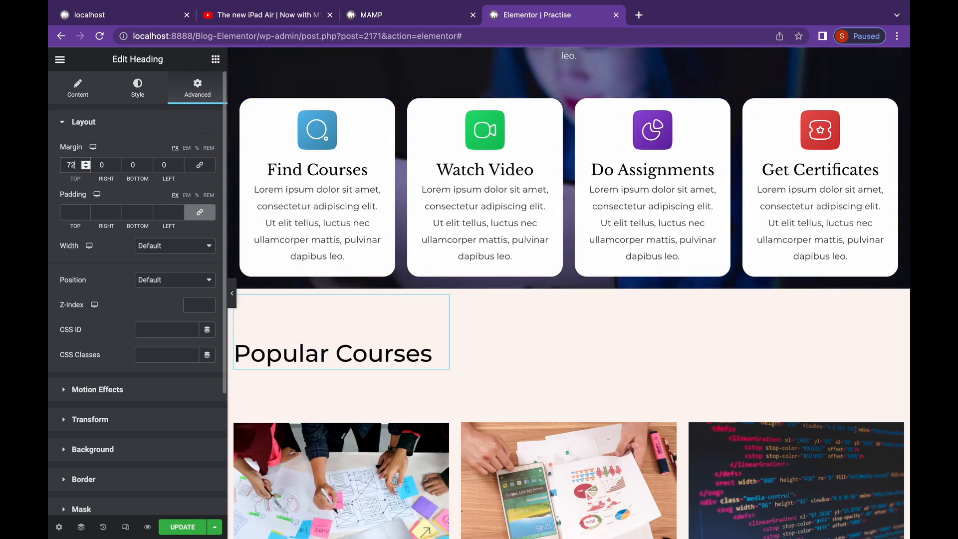
left_click(232, 293)
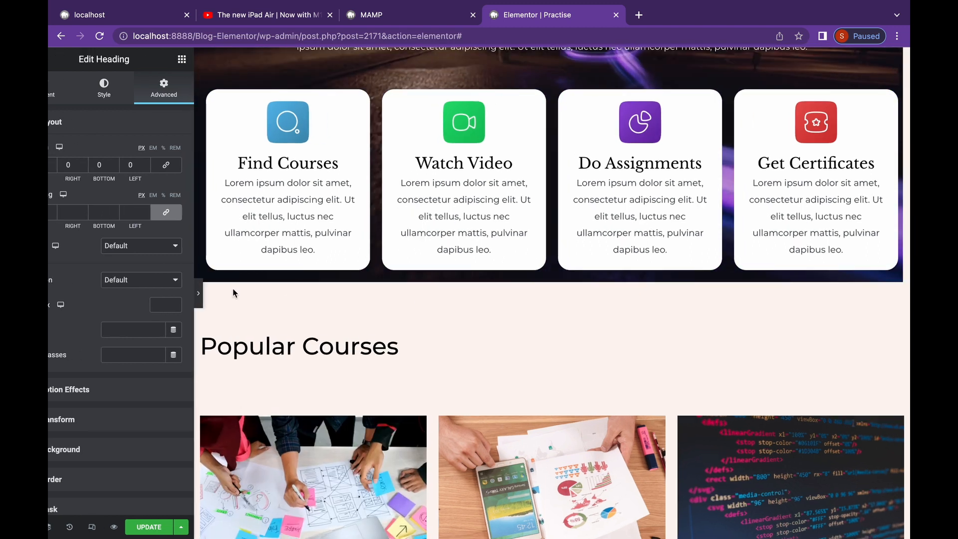
Set the font size of the UX/UI DESIGN title to 30 px
scroll(509, 359, "down", 5)
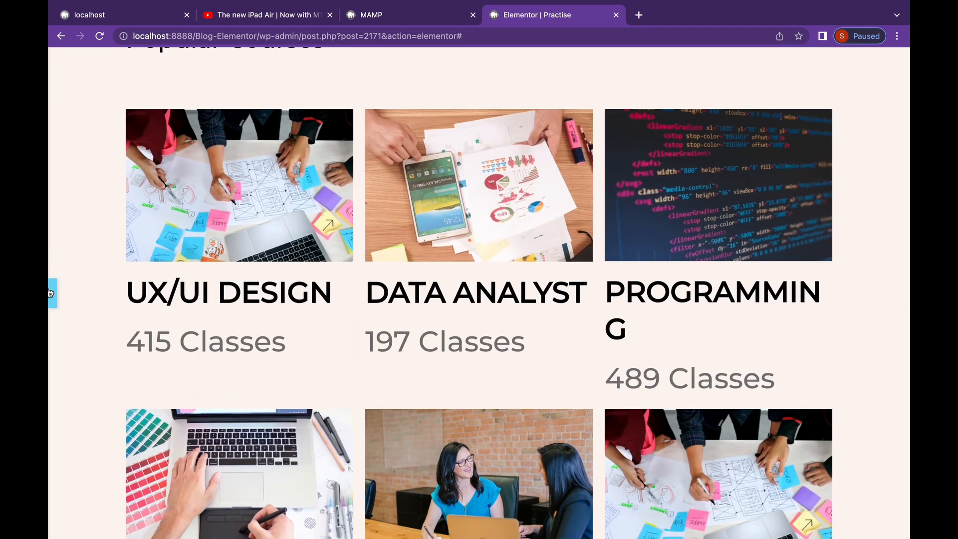
left_click(50, 293)
left_click(434, 288)
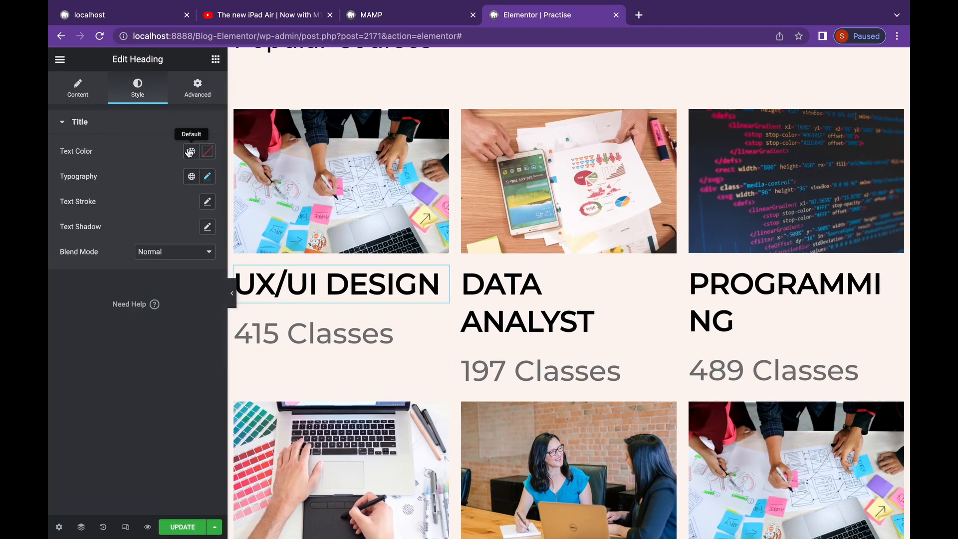
left_click(191, 176)
left_click(192, 176)
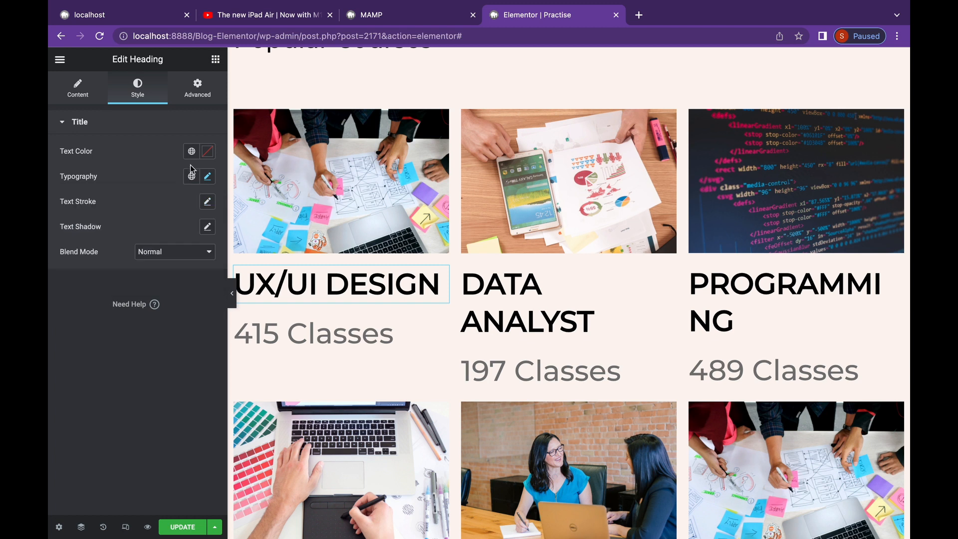
left_click(206, 176)
left_click_drag(71, 273, 81, 273)
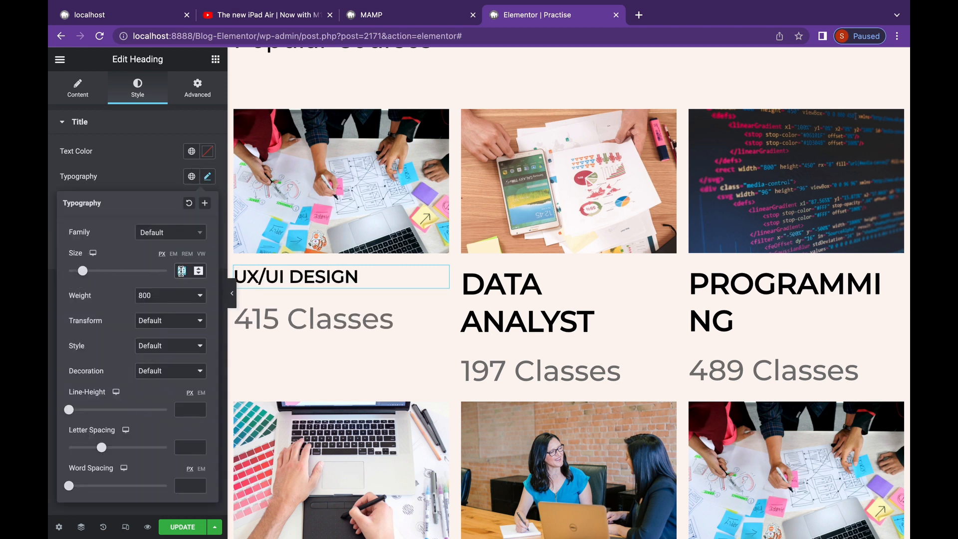
Set the font size of the DATA ANALYST title to 30 px
left_click(529, 302)
left_click(138, 89)
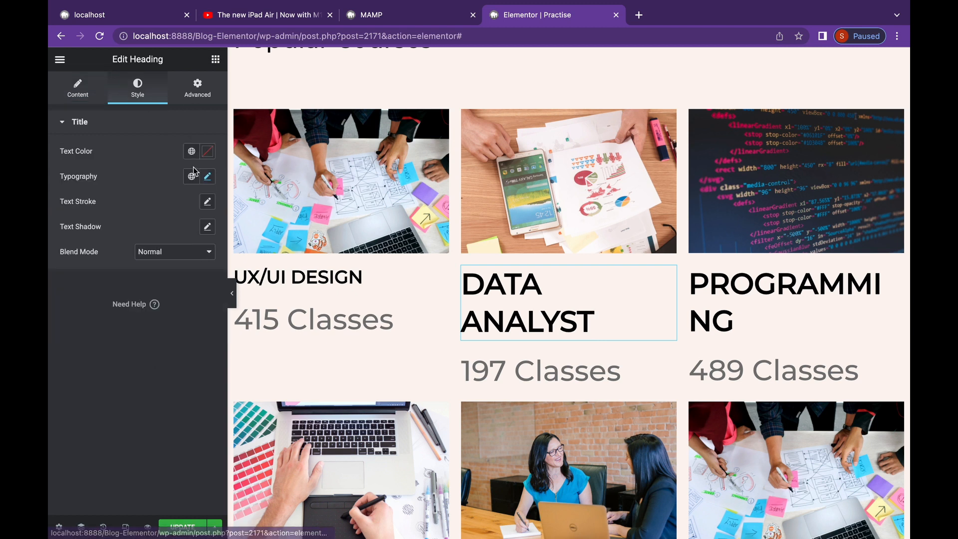
left_click(207, 177)
type("26")
Set the font size of the PROGRAMMING title to 30 px
left_click(733, 317)
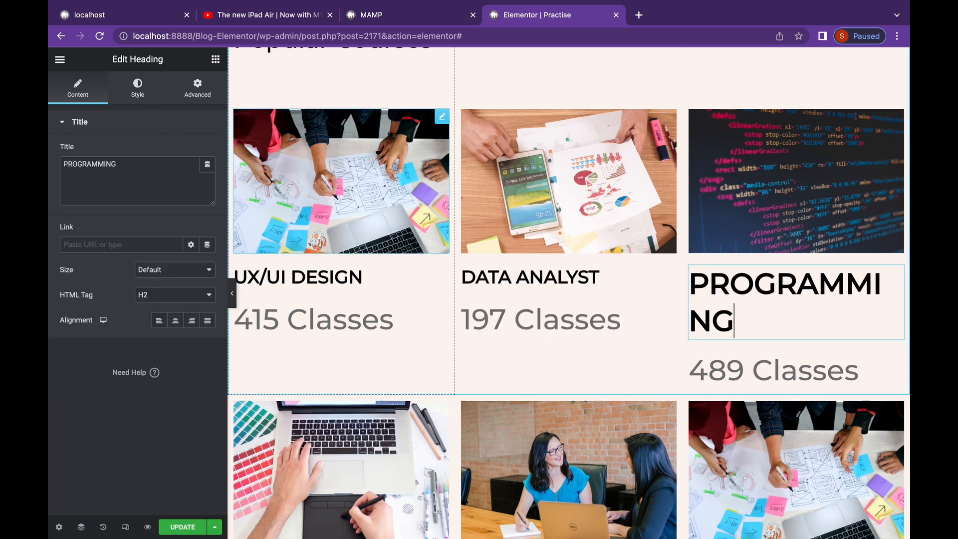
left_click(161, 94)
left_click(207, 177)
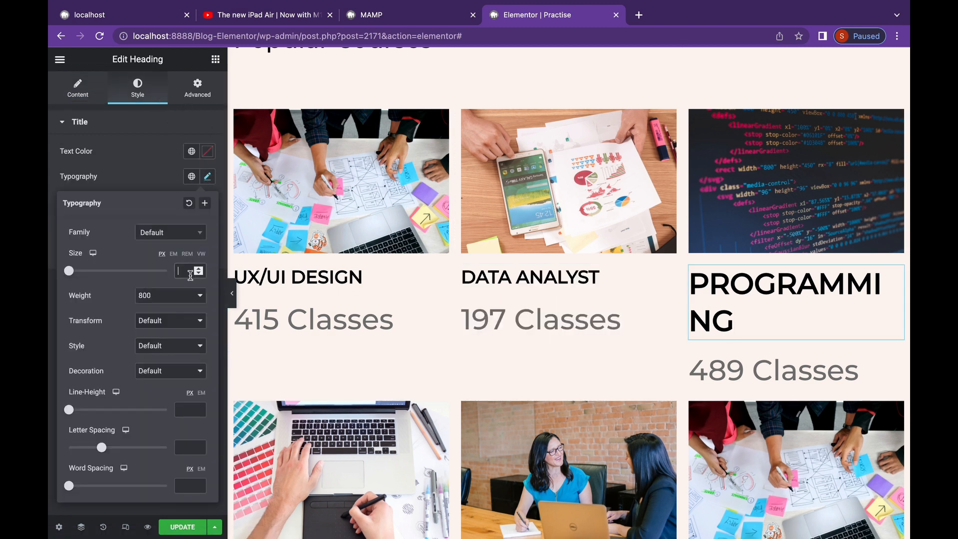
type("10")
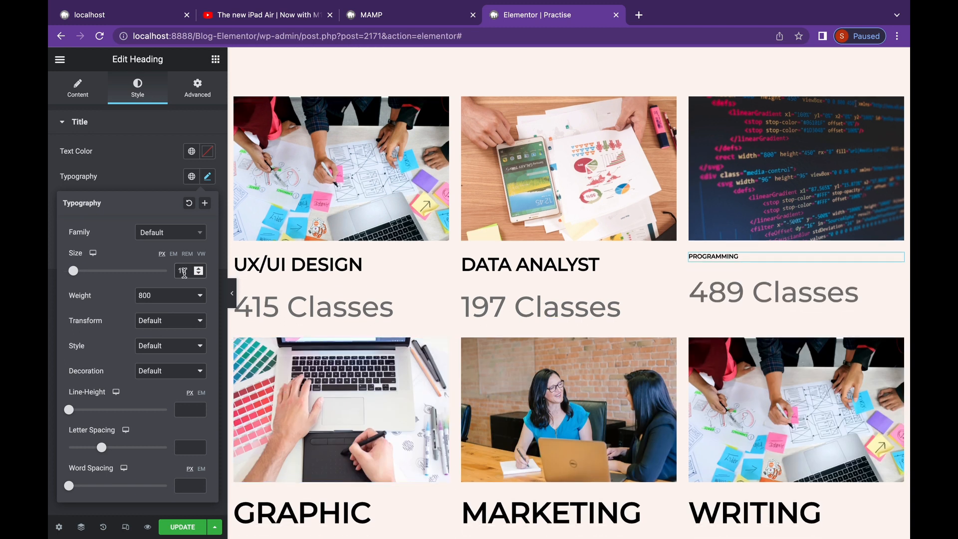
key("BackSpace")
key("BackSpace")
type("30")
Set the font size of the class-count headings under UX/UI DESIGN and DATA ANALYST to 20 px
left_click(299, 312)
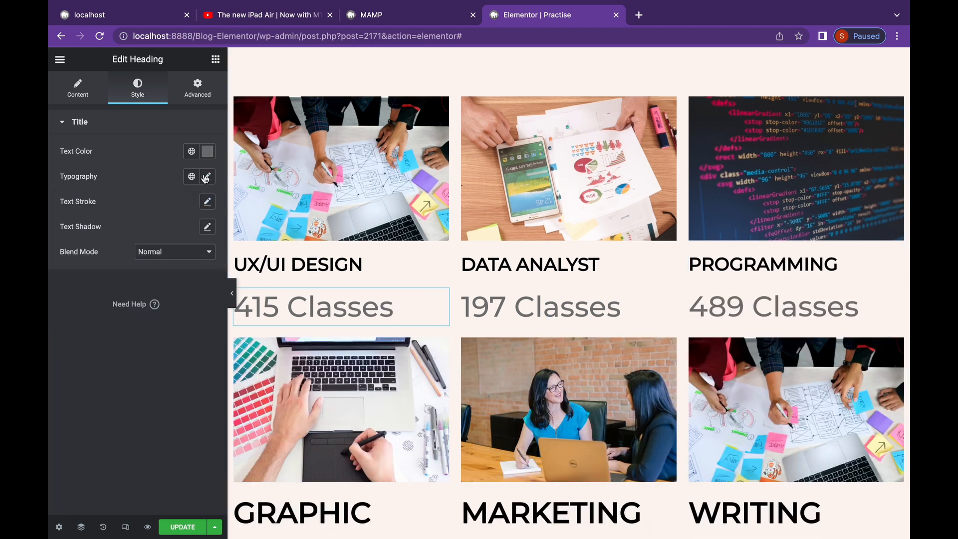
left_click(206, 176)
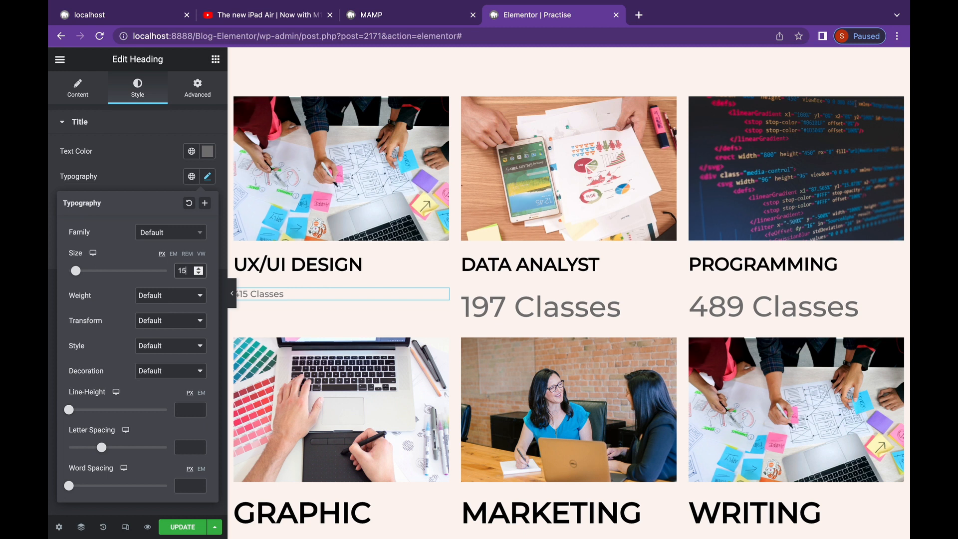
left_click(549, 307)
left_click(137, 87)
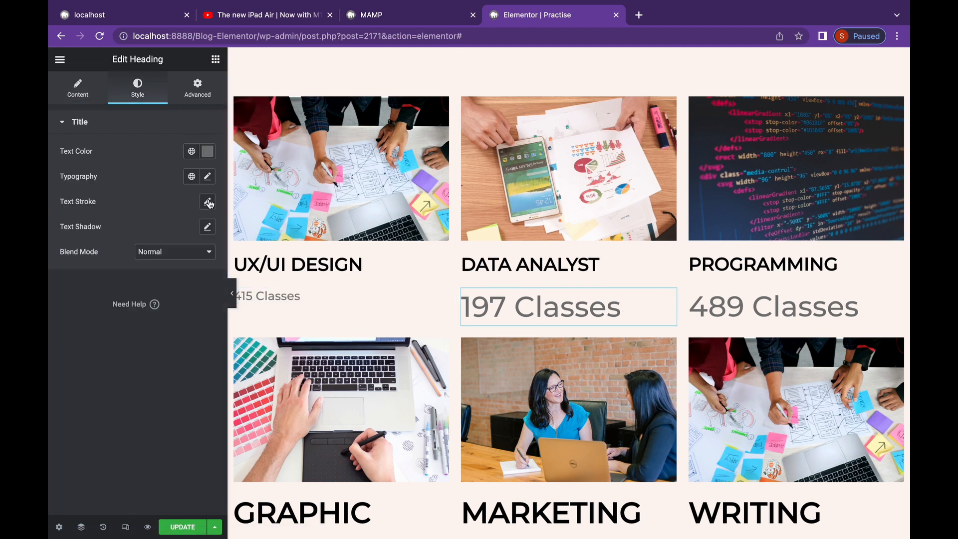
left_click(207, 177)
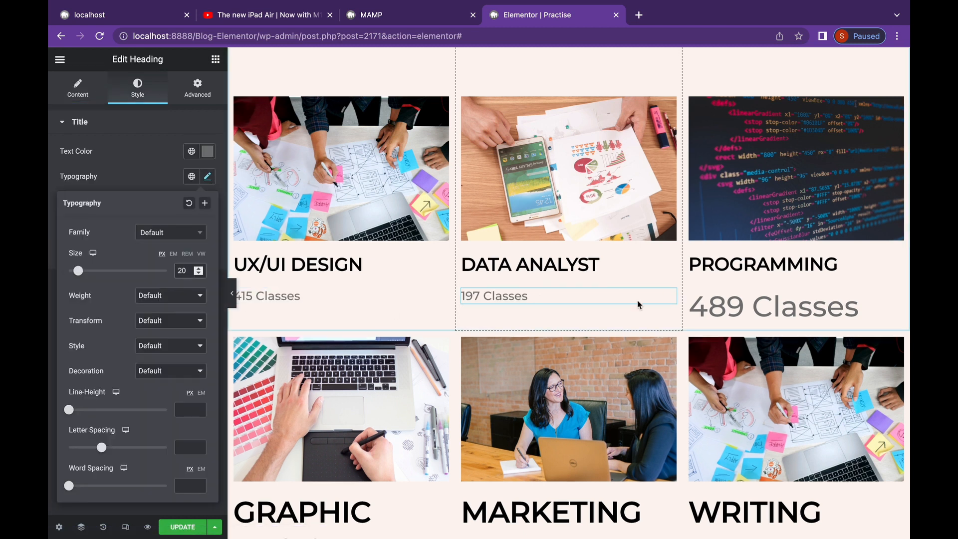
Set the font size of the class-count heading under PROGRAMMING to 20 px
left_click(702, 309)
left_click(134, 84)
left_click(207, 176)
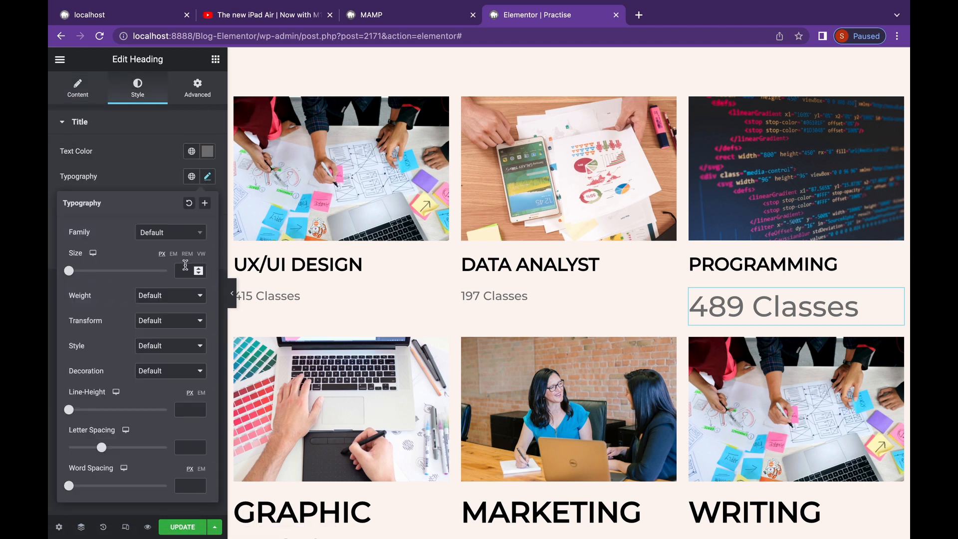
left_click(184, 271)
type("02")
key("BackSpace")
key("BackSpace")
type("20")
Set the font size of the GRAPHIC DESIGN title in the lower row to 30 px
scroll(349, 399, "down", 1)
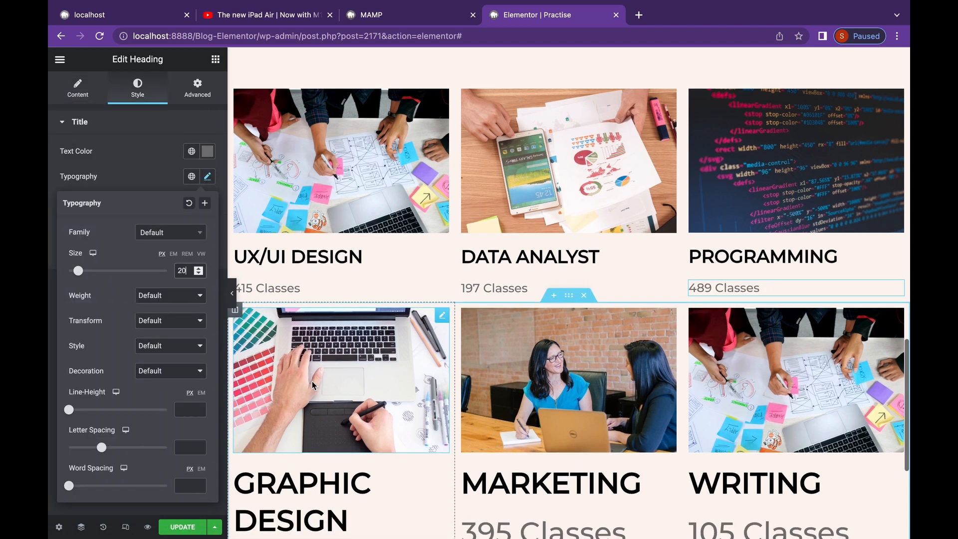
left_click(364, 512)
left_click(138, 83)
left_click(209, 177)
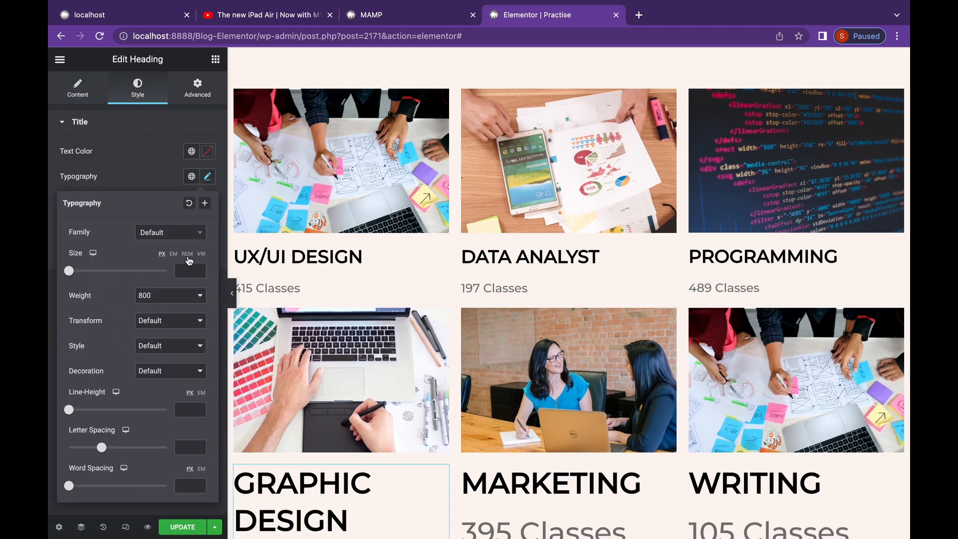
left_click(195, 270)
type("30")
Set the font size of the MARKETING and WRITING titles in the lower row to 30 px
left_click(568, 493)
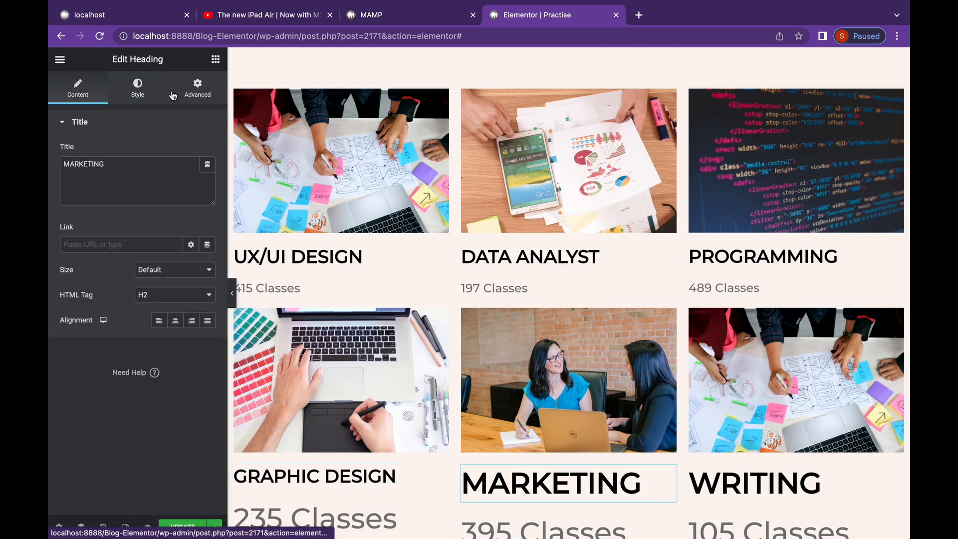
left_click(137, 88)
left_click(207, 176)
type("30")
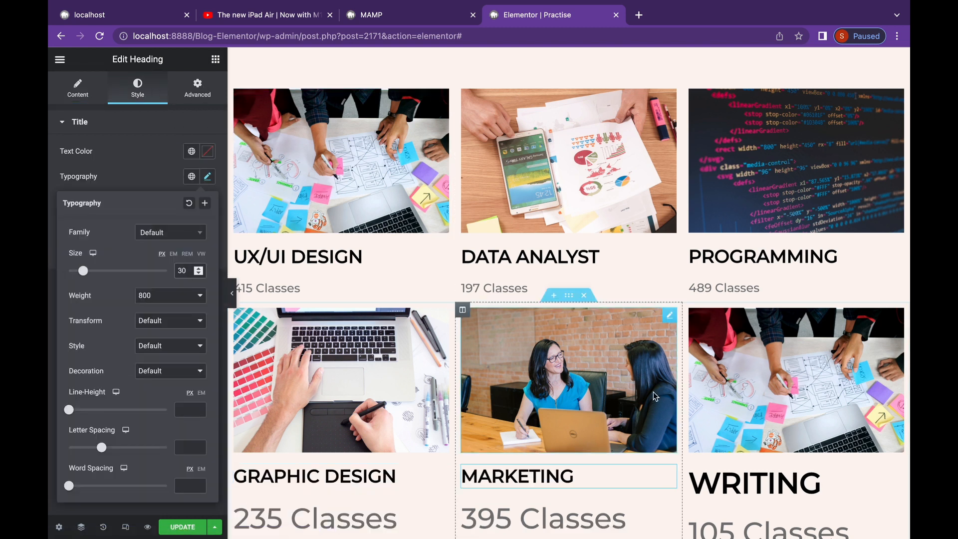
left_click(799, 483)
left_click(205, 177)
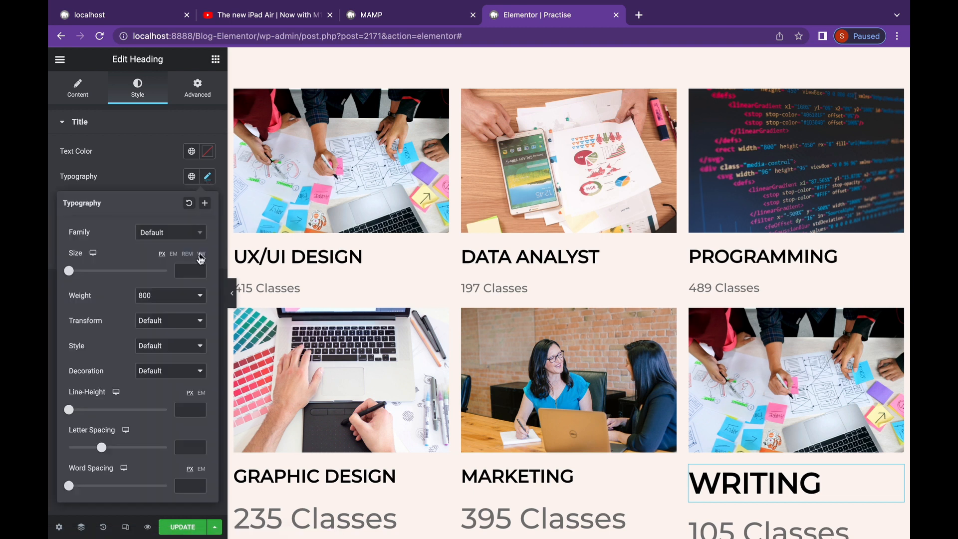
Set the font size of the class-count heading under GRAPHIC DESIGN to 20 px
scroll(349, 439, "down", 2)
left_click(319, 454)
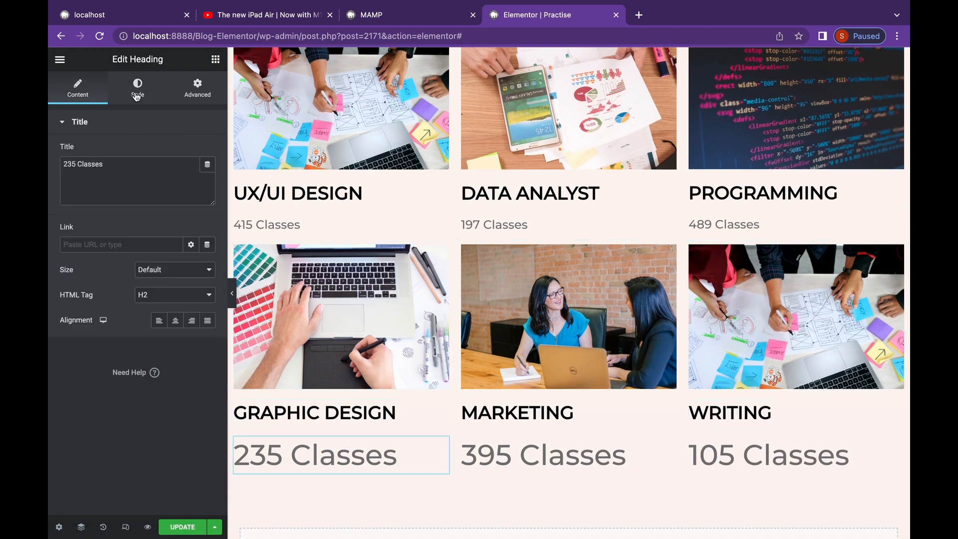
left_click(138, 88)
left_click(207, 176)
left_click(182, 270)
type("20")
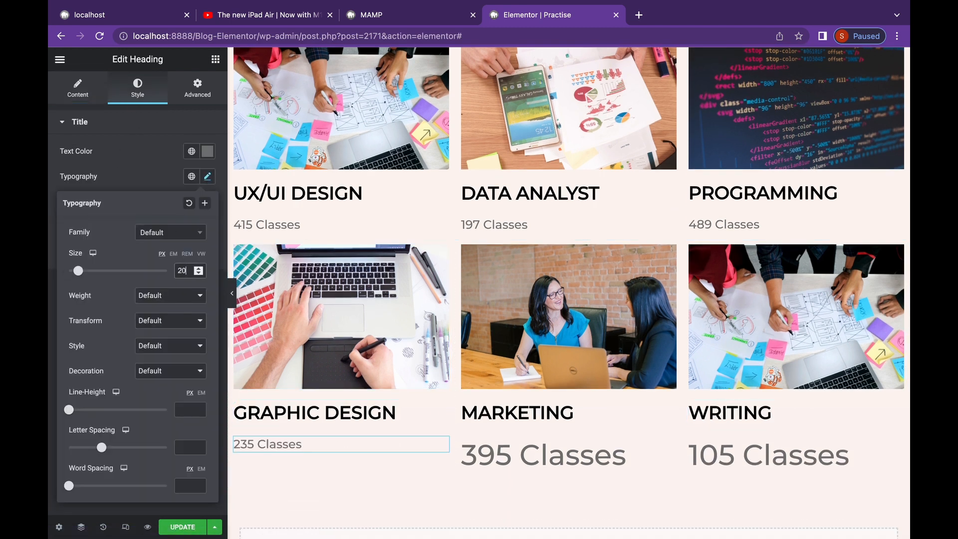
Set the font size of the class-count heading under MARKETING to 20 px
left_click(544, 445)
left_click(138, 89)
left_click(207, 176)
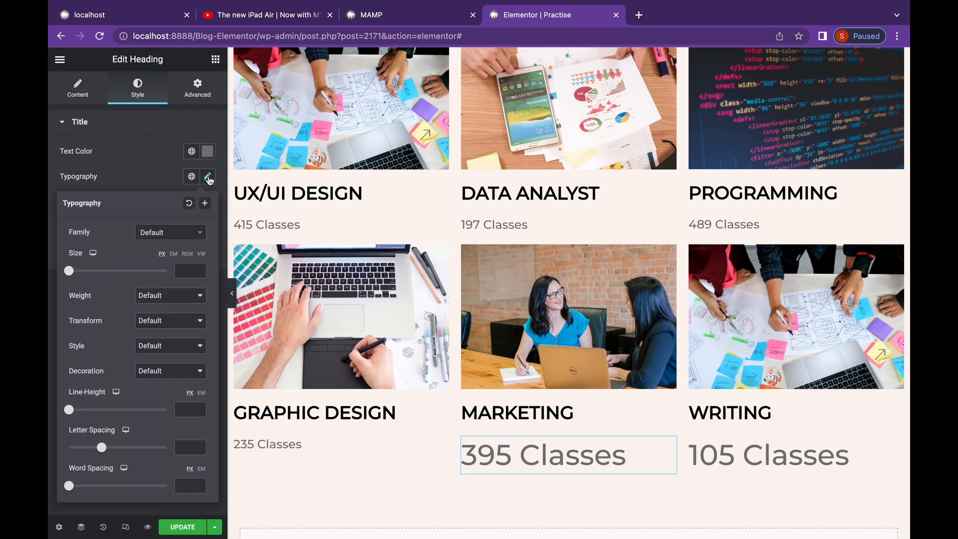
left_click(194, 269)
type("20")
Set the font size of the class-count heading under WRITING to 20 px
left_click(849, 455)
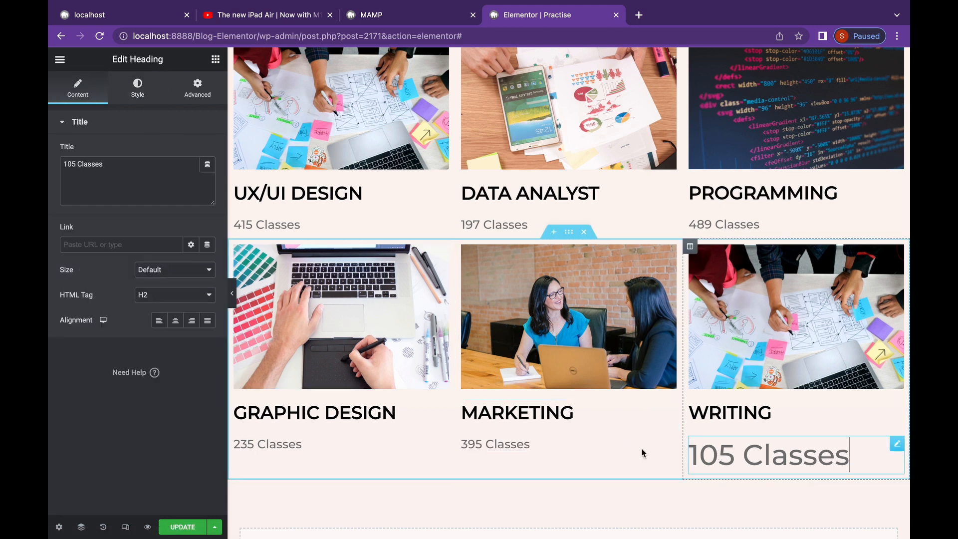
left_click(137, 89)
left_click(207, 176)
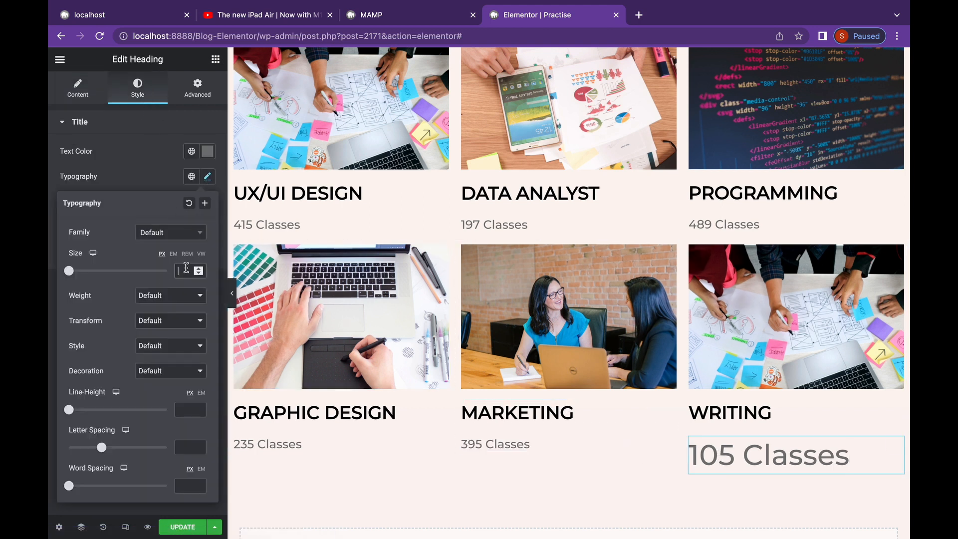
type("20")
Round the corners of the UX/UI DESIGN, DATA ANALYST and PROGRAMMING images with a 10 px border radius
scroll(391, 336, "up", 4)
left_click(320, 224)
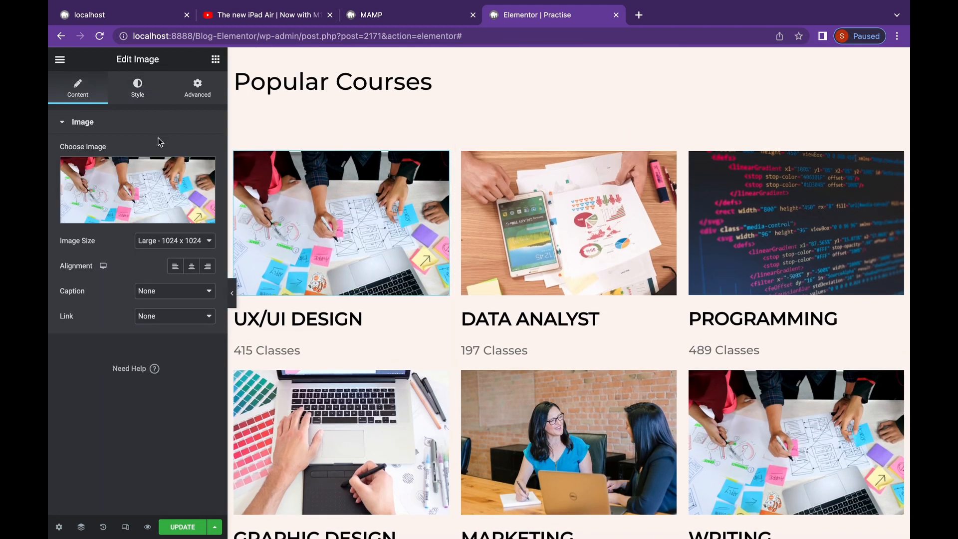
left_click(143, 94)
left_click(80, 410)
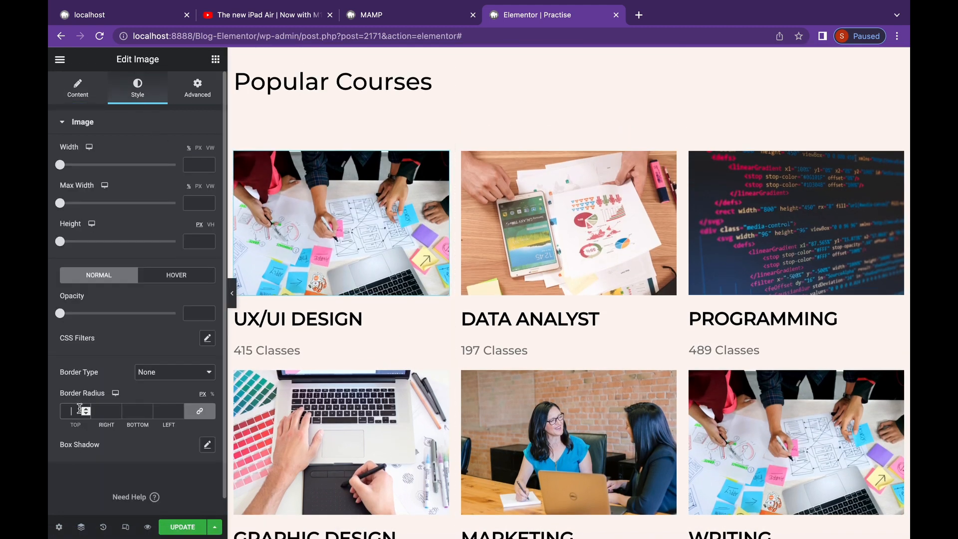
left_click(501, 259)
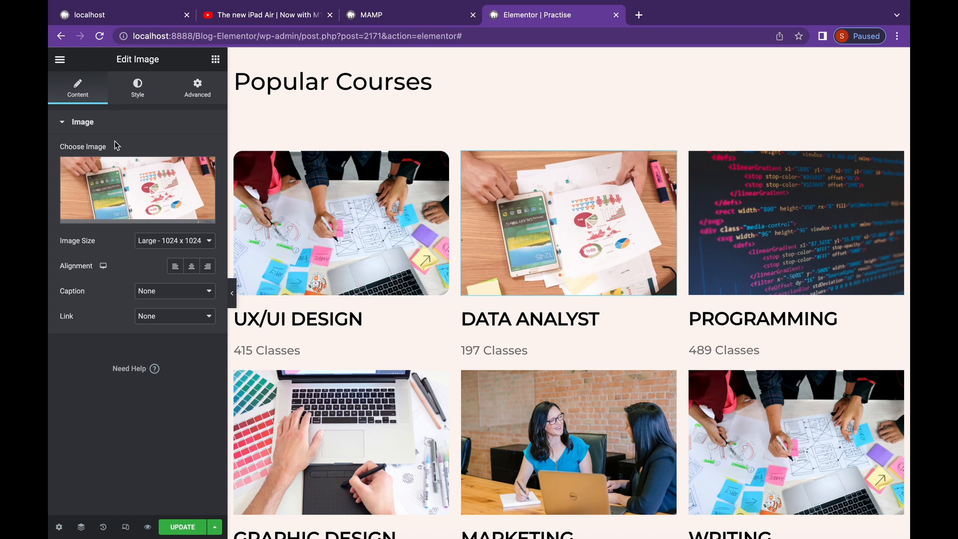
left_click(160, 86)
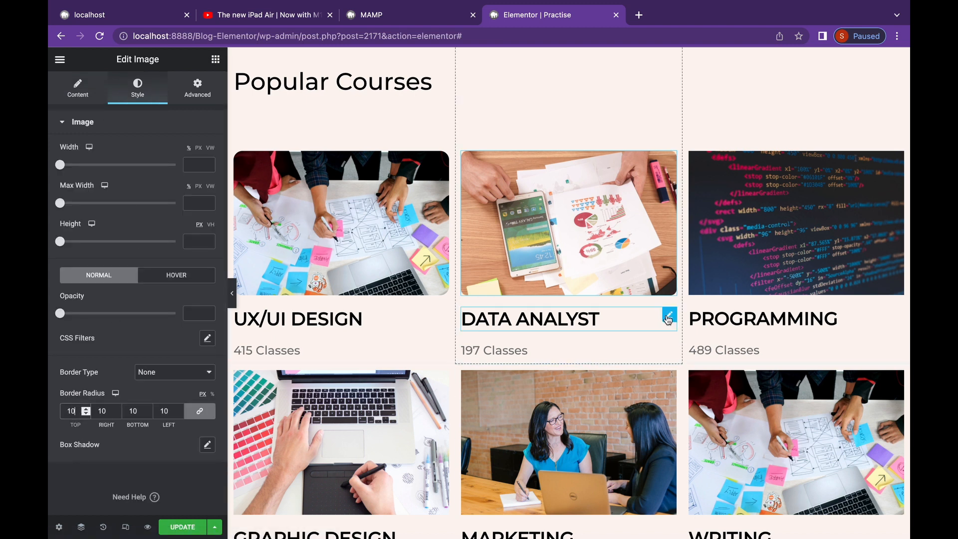
left_click(718, 254)
left_click(139, 89)
left_click(69, 411)
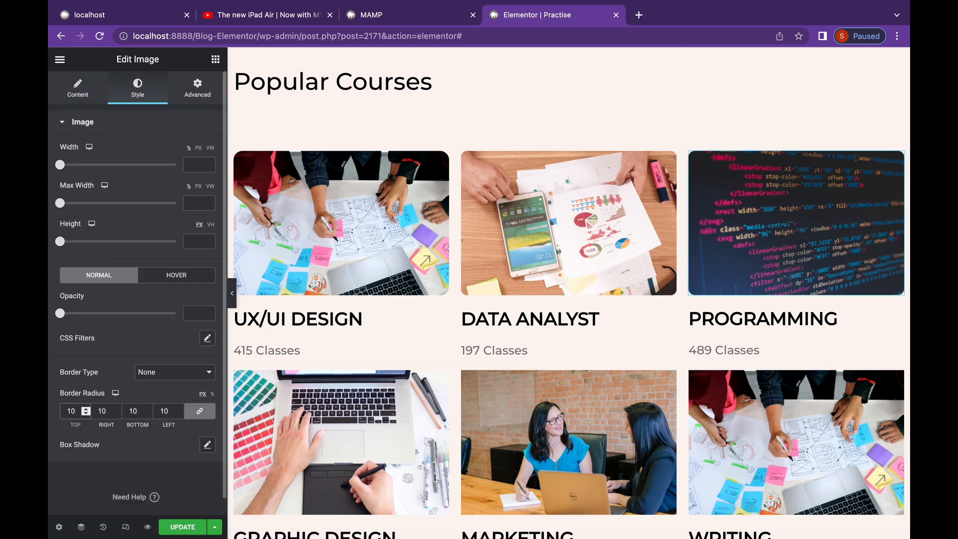
Give the GRAPHIC DESIGN, MARKETING and WRITING images a border radius of 10 px on all corners
left_click(329, 429)
left_click(138, 89)
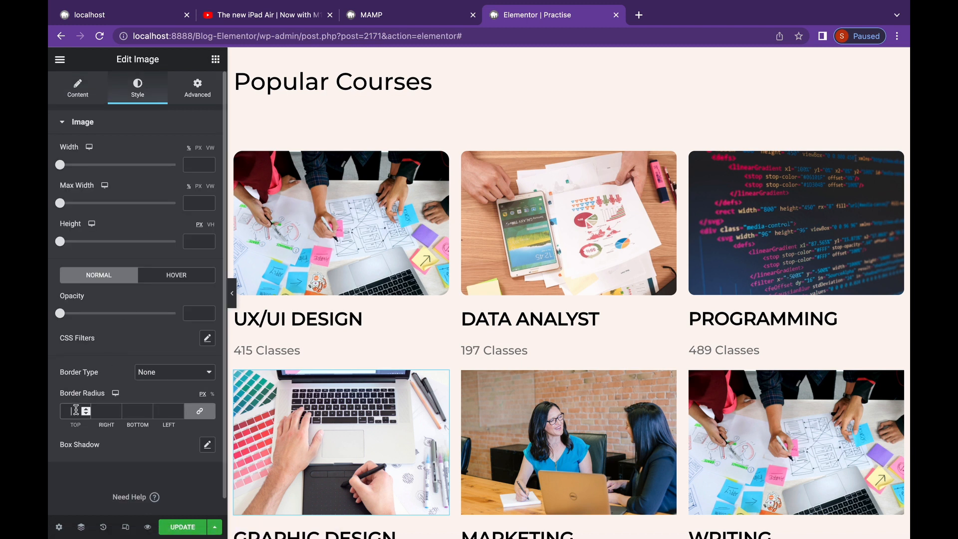
left_click(569, 439)
left_click(137, 88)
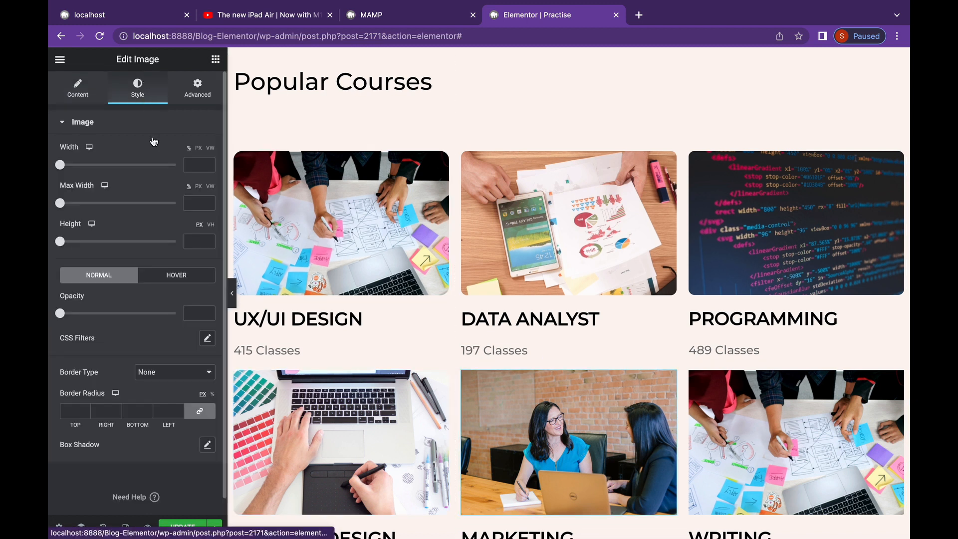
left_click(793, 439)
left_click(138, 89)
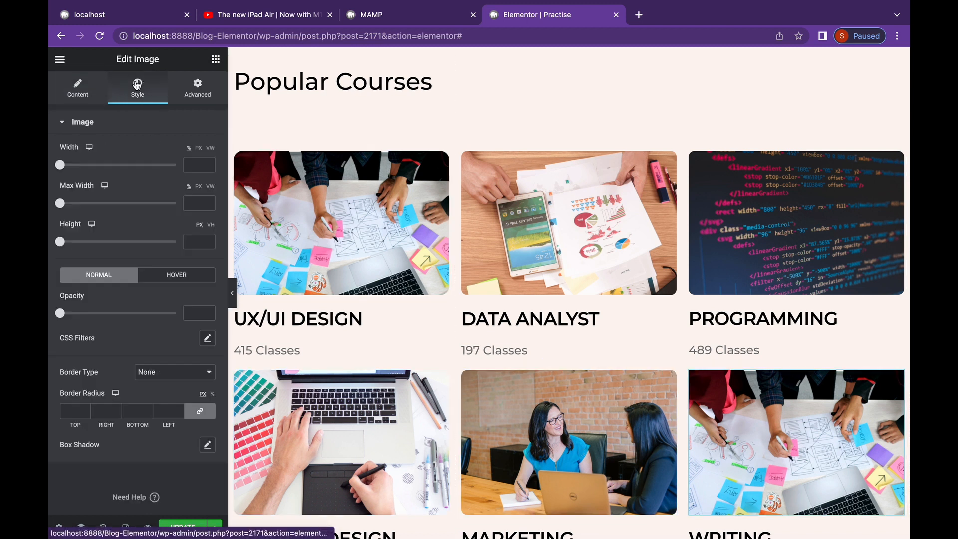
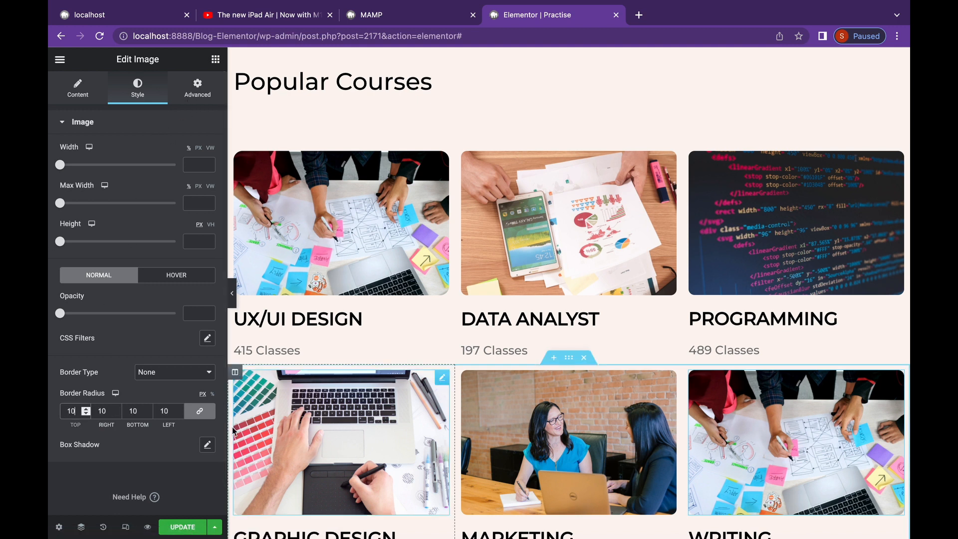
Try a light red #FFA5A5 background color on the WRITING image and clear it again
left_click(197, 88)
scroll(131, 310, "down", 3)
left_click(125, 336)
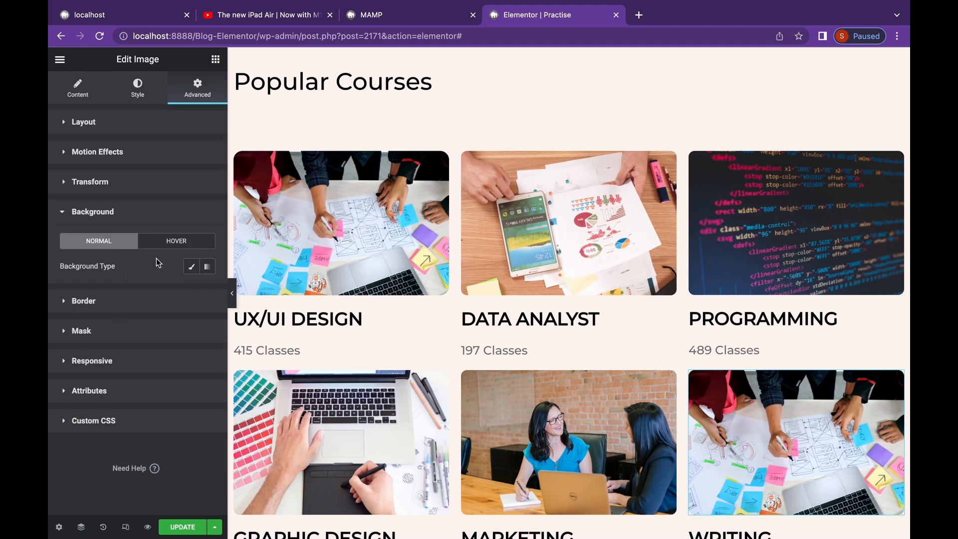
left_click(191, 266)
left_click(208, 291)
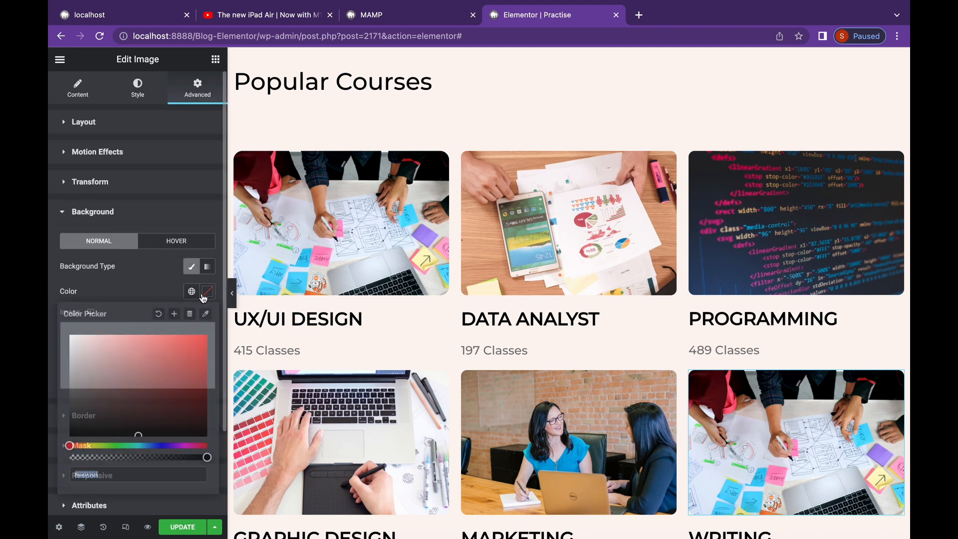
left_click(80, 342)
left_click_drag(79, 343, 119, 336)
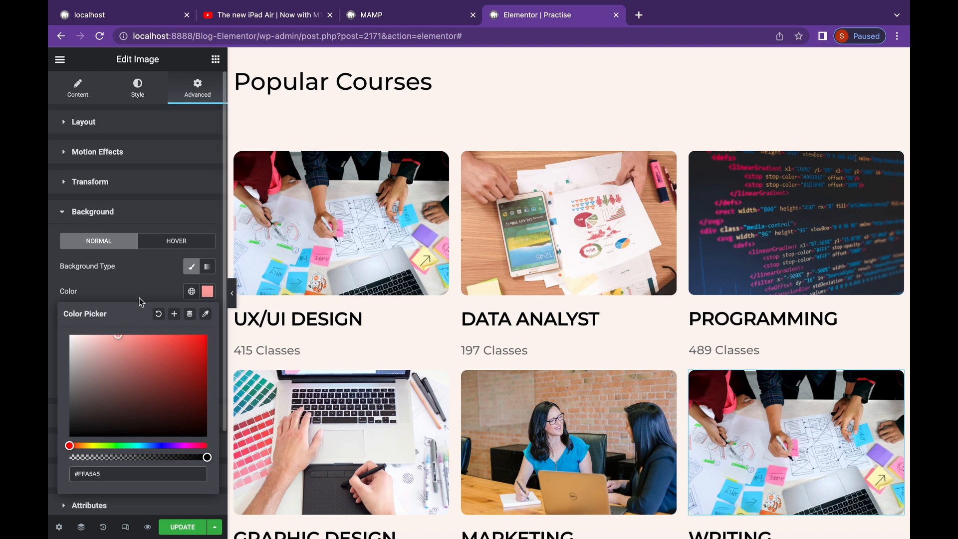
left_click(159, 313)
View the Popular Courses section at full width with the editing controls collapsed
left_click(232, 293)
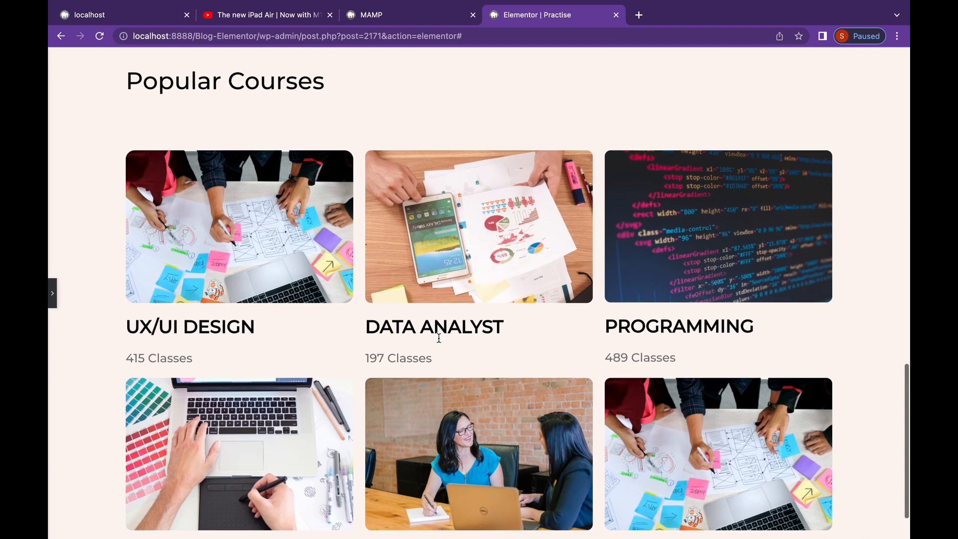
scroll(438, 337, "down", 1)
left_click(52, 293)
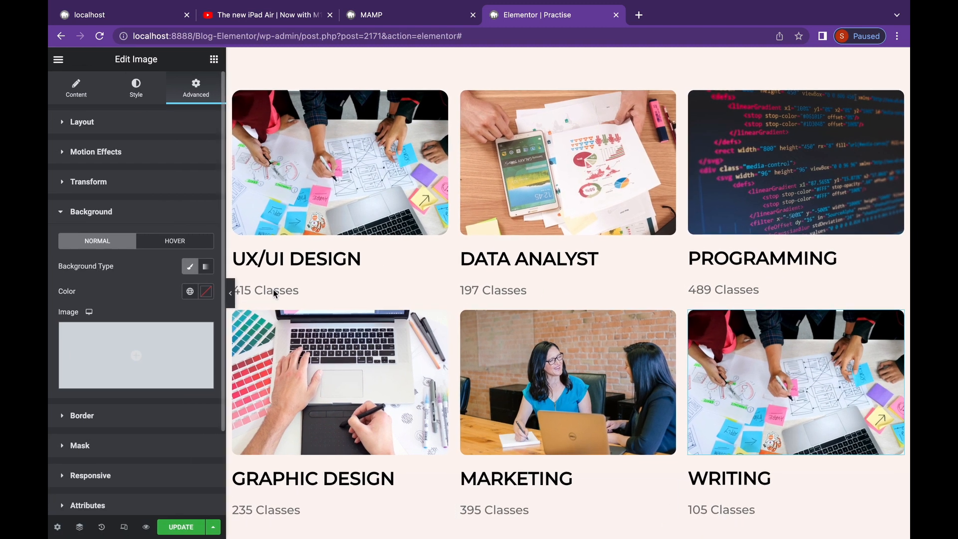
scroll(515, 330, "down", 3)
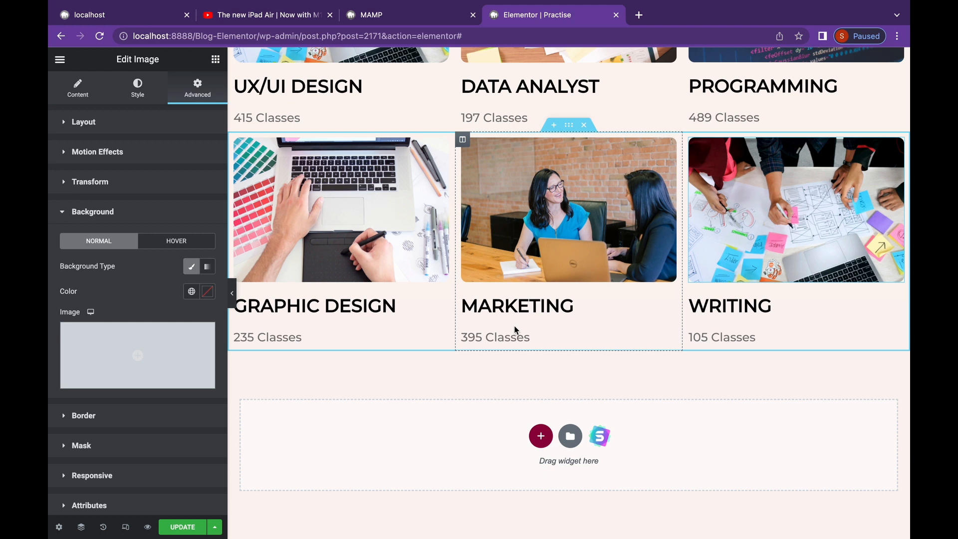
left_click(537, 438)
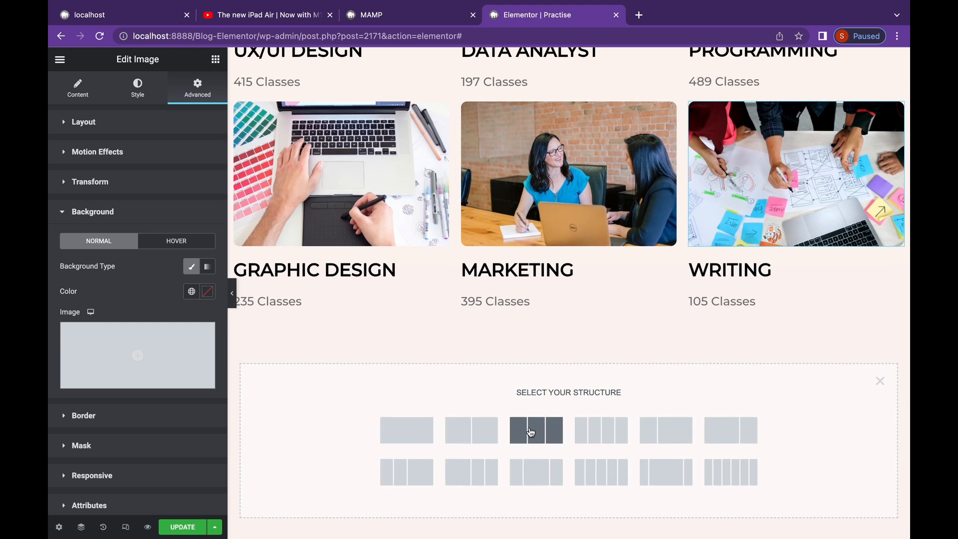
left_click(477, 429)
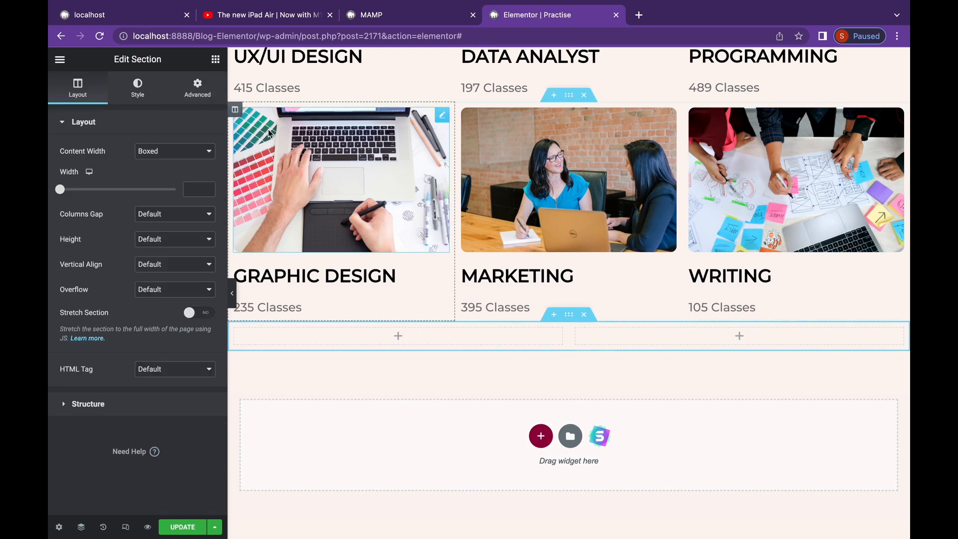
left_click_drag(144, 214, 285, 336)
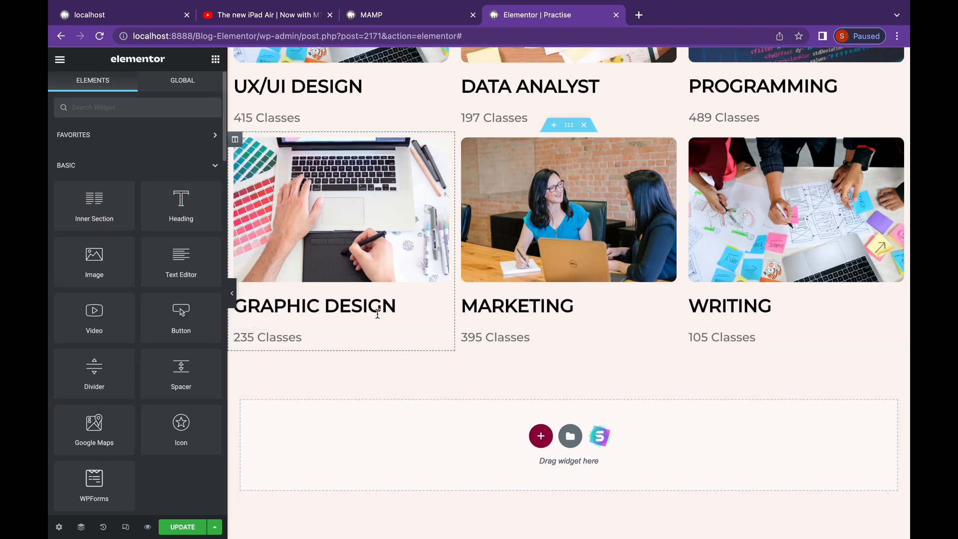
Add a two-column section below the course rows and place two Heading widgets in its first column
left_click(541, 435)
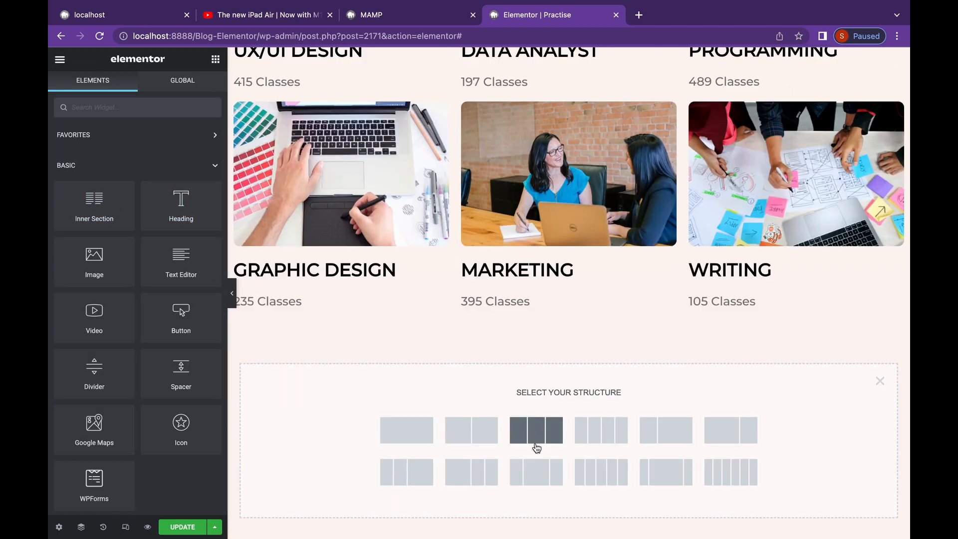
left_click(474, 424)
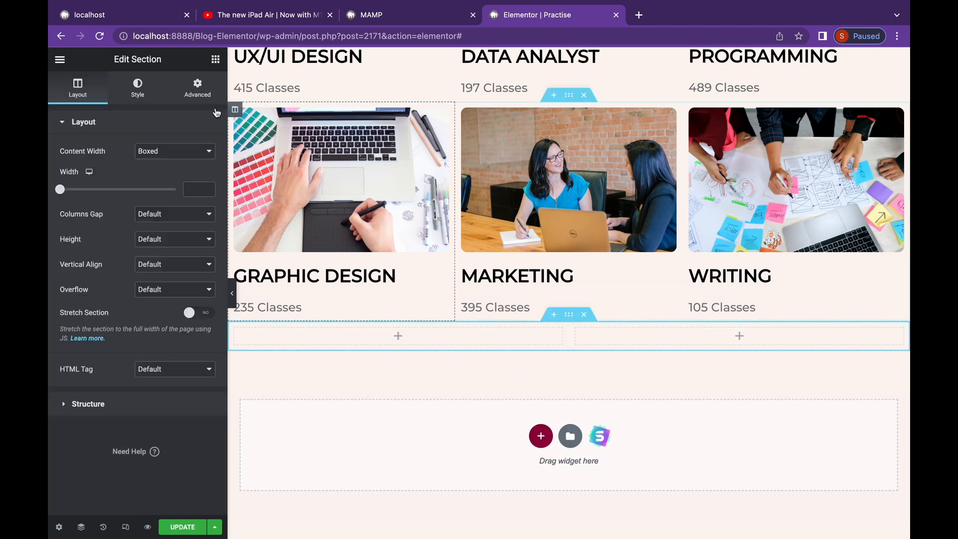
left_click(216, 59)
left_click_drag(183, 201, 398, 335)
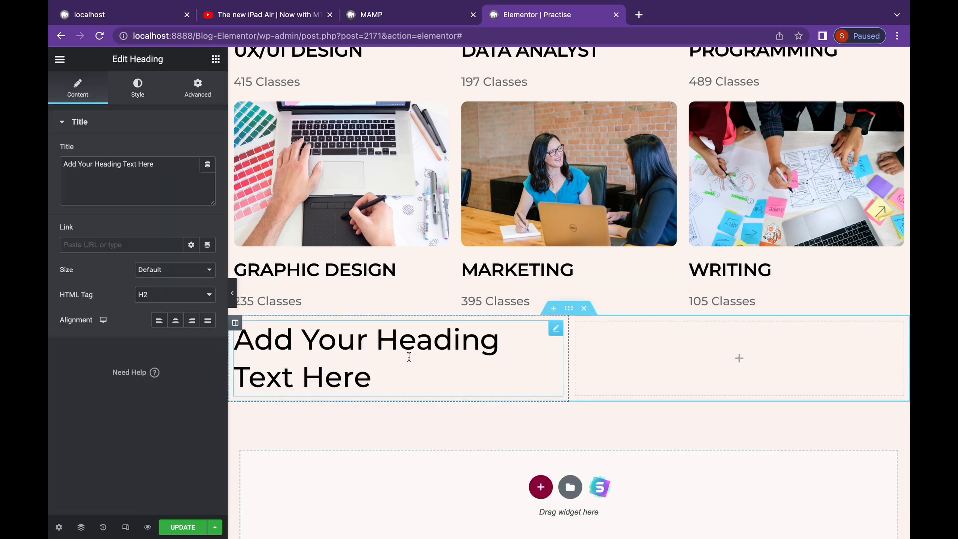
left_click(215, 59)
left_click_drag(186, 203, 338, 399)
Set the text of the two new headings to "why choose our" and "Online Course"
left_click(344, 349)
left_click_drag(154, 163, 63, 164)
type("why ")
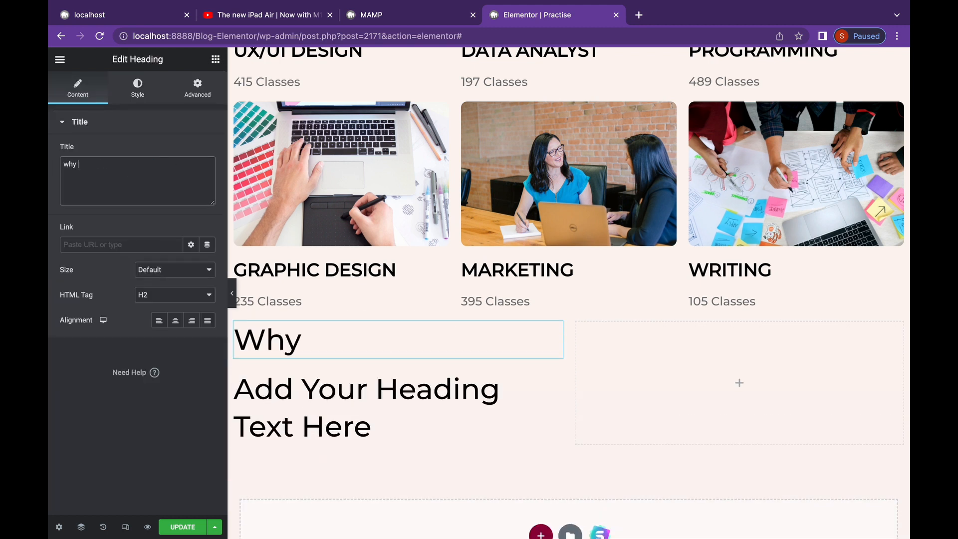
type("choose our")
left_click(324, 404)
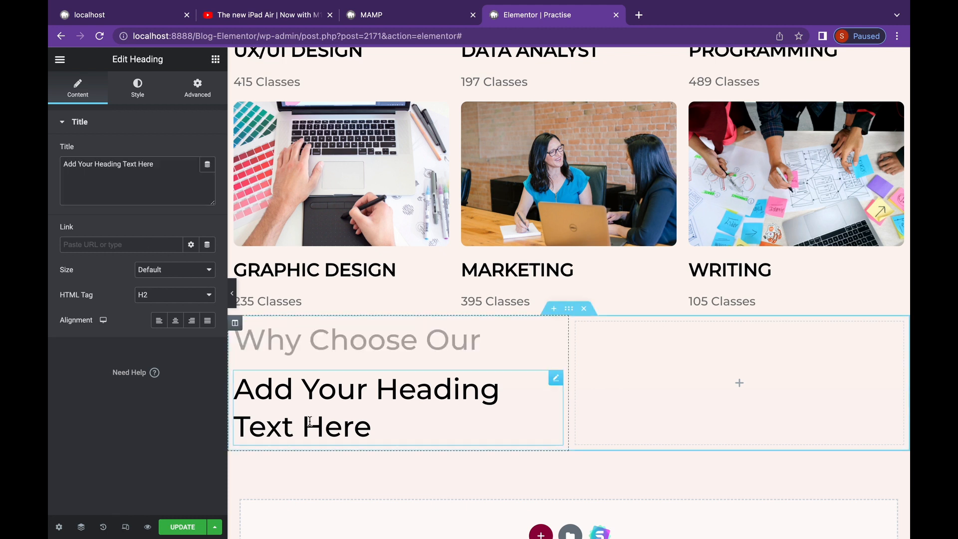
left_click_drag(158, 165, 53, 168)
type("Online Course")
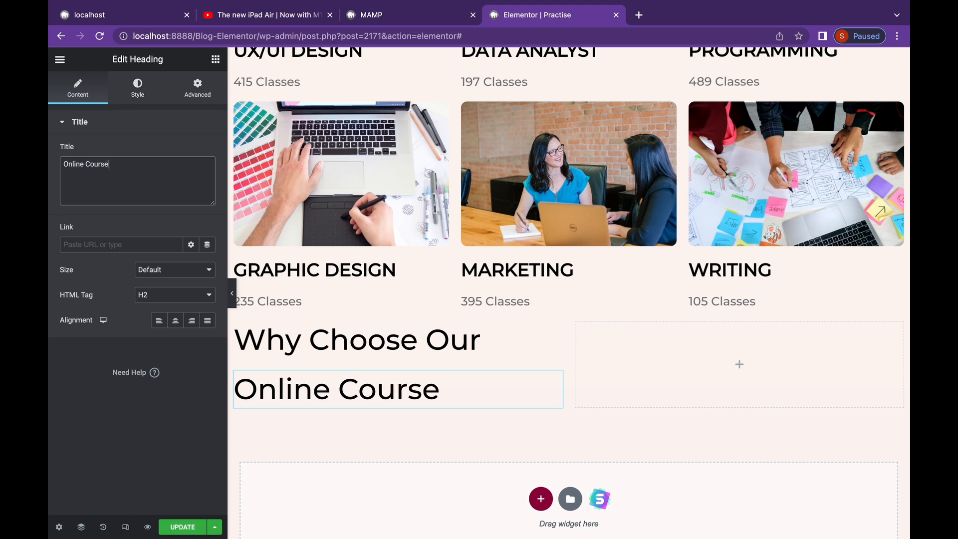
Set the font weight of the "Why Choose Our" heading to 800
left_click(480, 340)
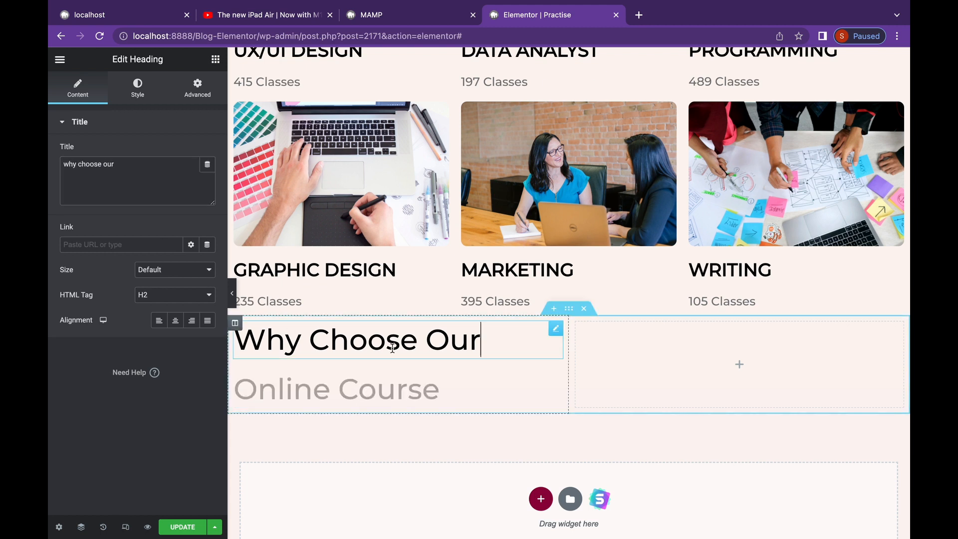
left_click_drag(481, 341, 266, 341)
left_click(137, 89)
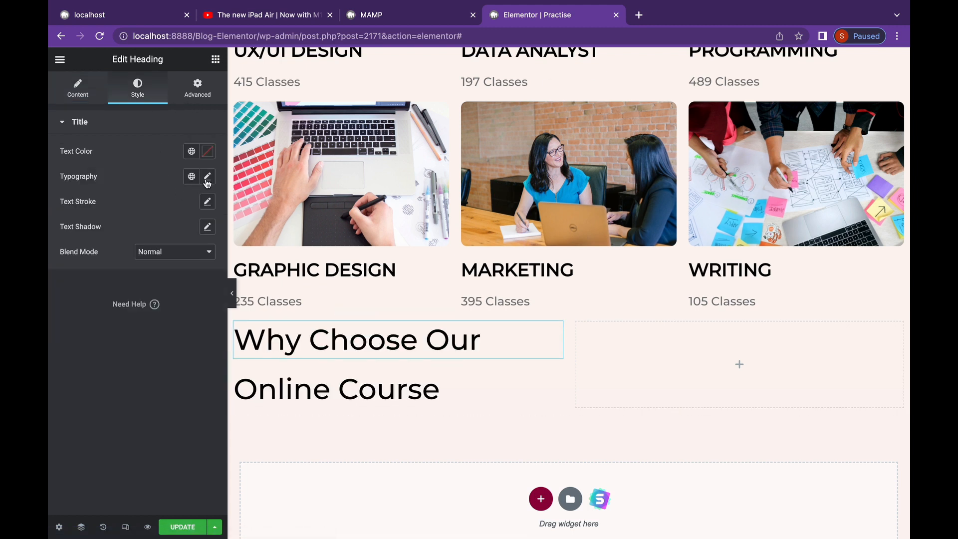
left_click(207, 176)
left_click(170, 295)
left_click(156, 271)
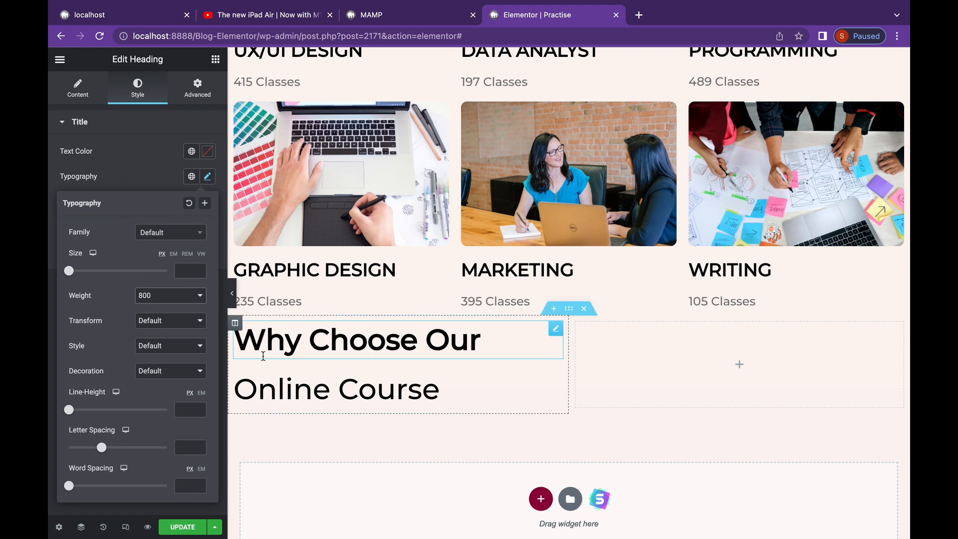
Set the font weight of the "Online Course" heading to 900
left_click(327, 392)
left_click(138, 89)
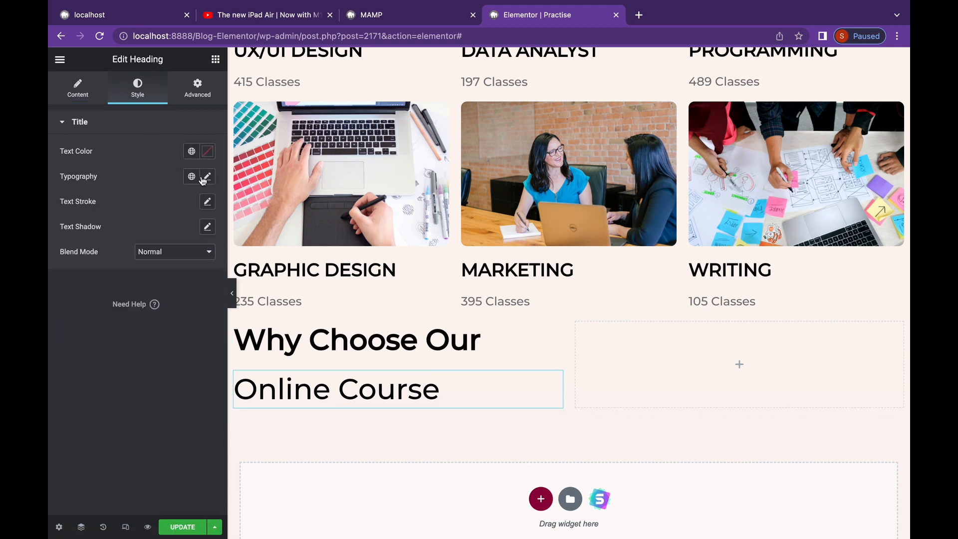
left_click(207, 176)
left_click(183, 302)
left_click(170, 284)
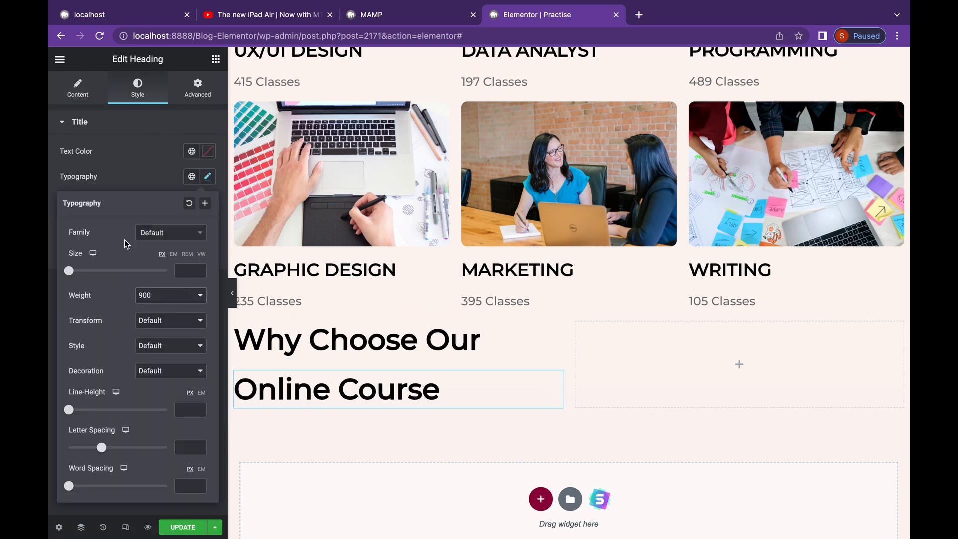
Color the "Online Course" heading text blue, #2E67F0
left_click(207, 151)
left_click(208, 151)
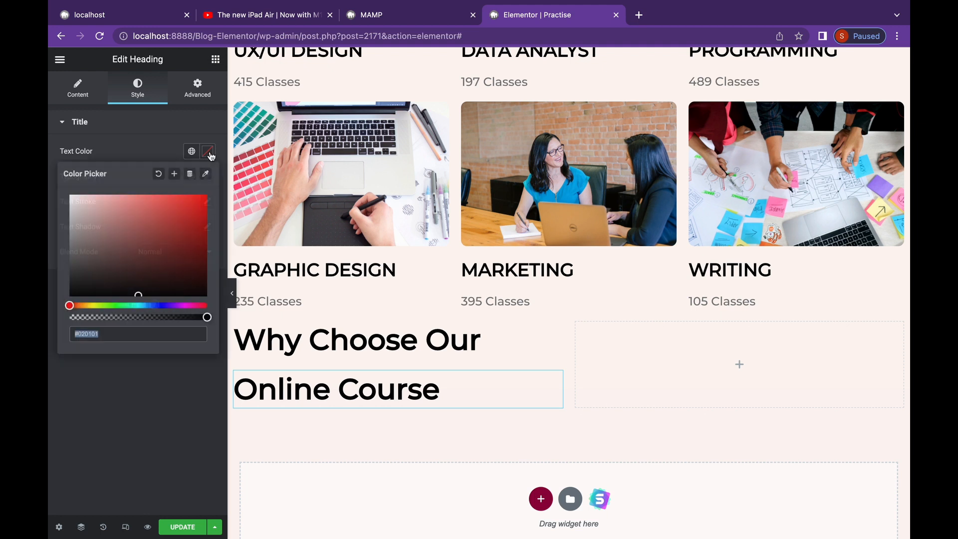
left_click(156, 306)
left_click_drag(146, 261, 181, 200)
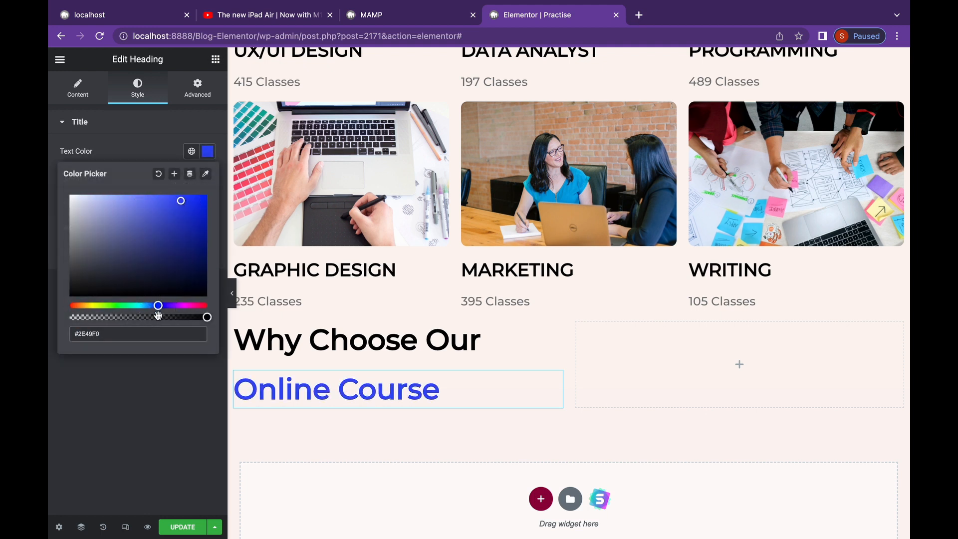
left_click_drag(156, 305, 154, 305)
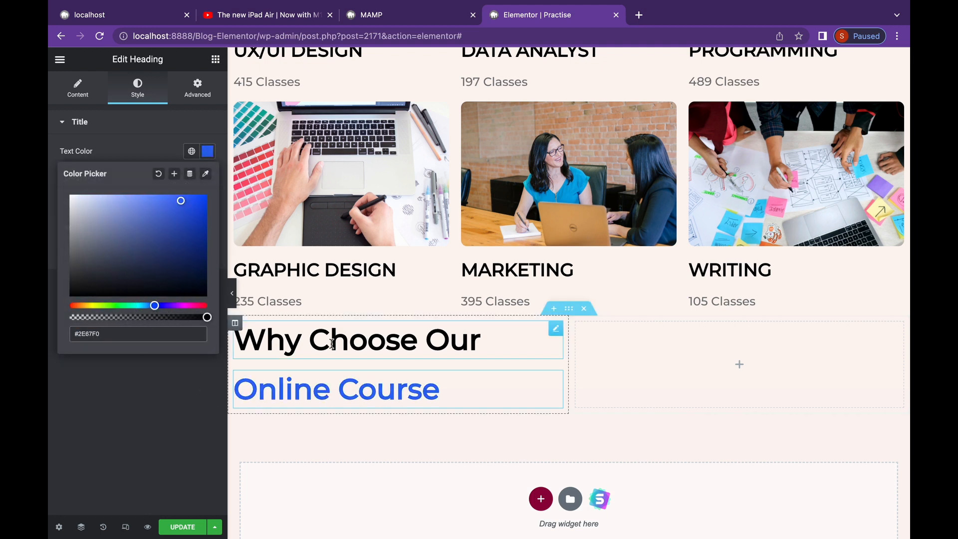
Insert a Spacer above the "Why Choose Our" heading and set its space to 148 px
left_click(215, 59)
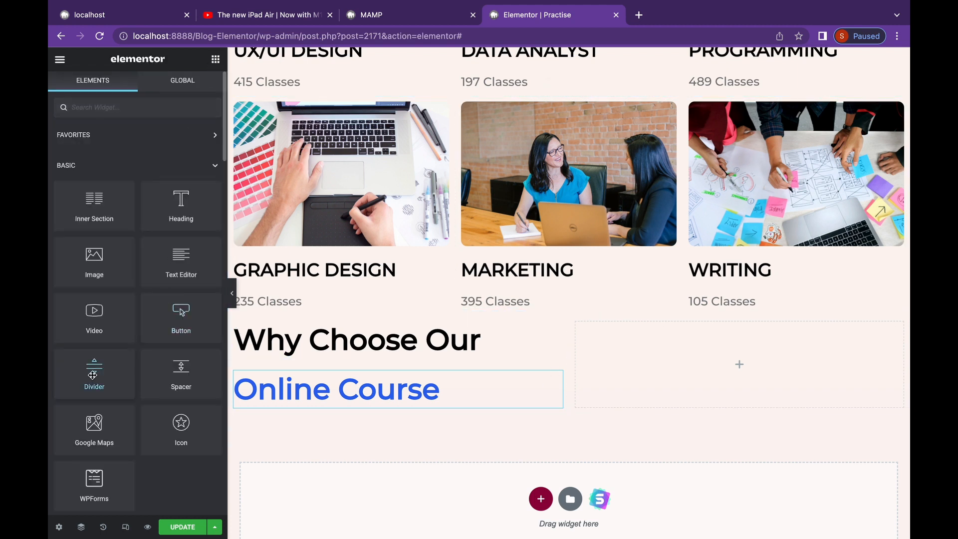
left_click_drag(177, 371, 328, 330)
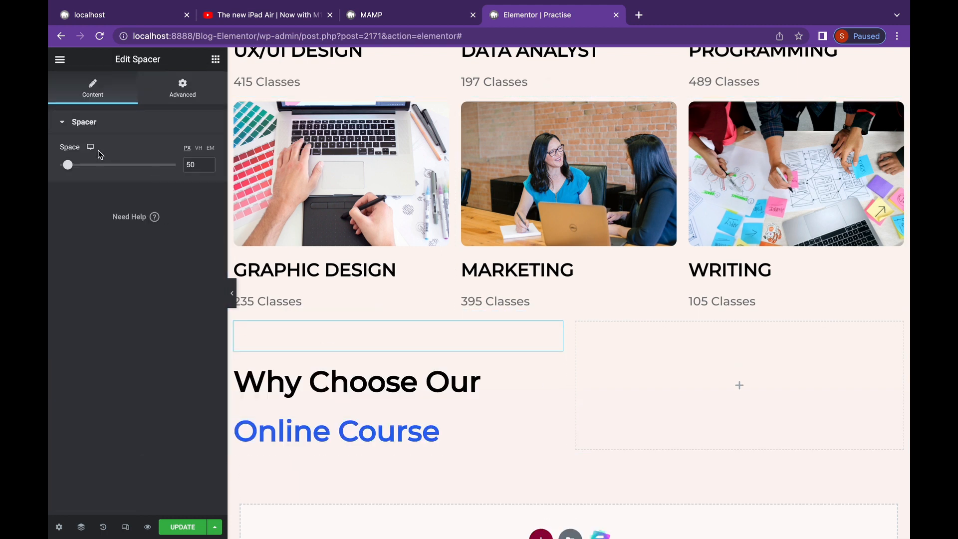
left_click_drag(70, 165, 87, 164)
scroll(488, 367, "down", 2)
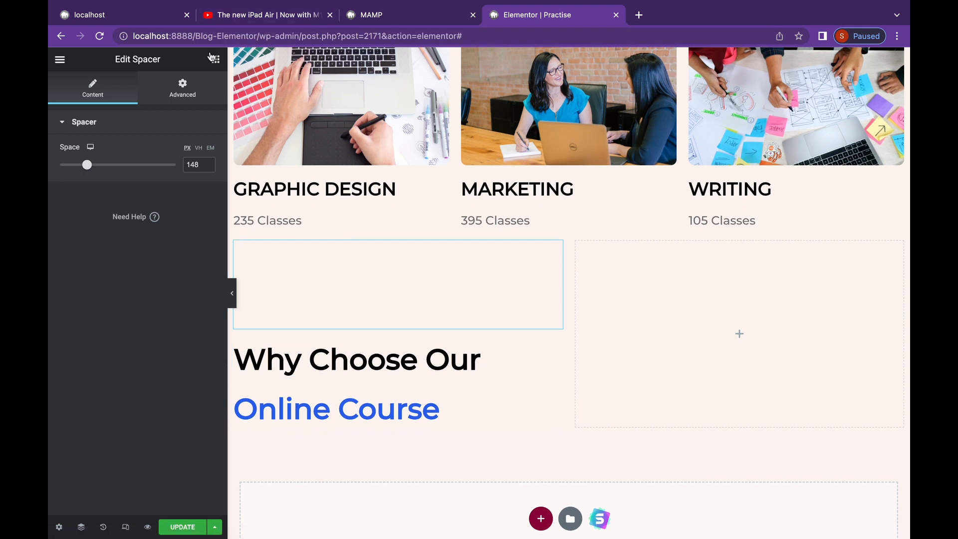
Insert a Divider below the "Online Course" heading
left_click(216, 59)
scroll(157, 351, "down", 15)
scroll(156, 351, "down", 1)
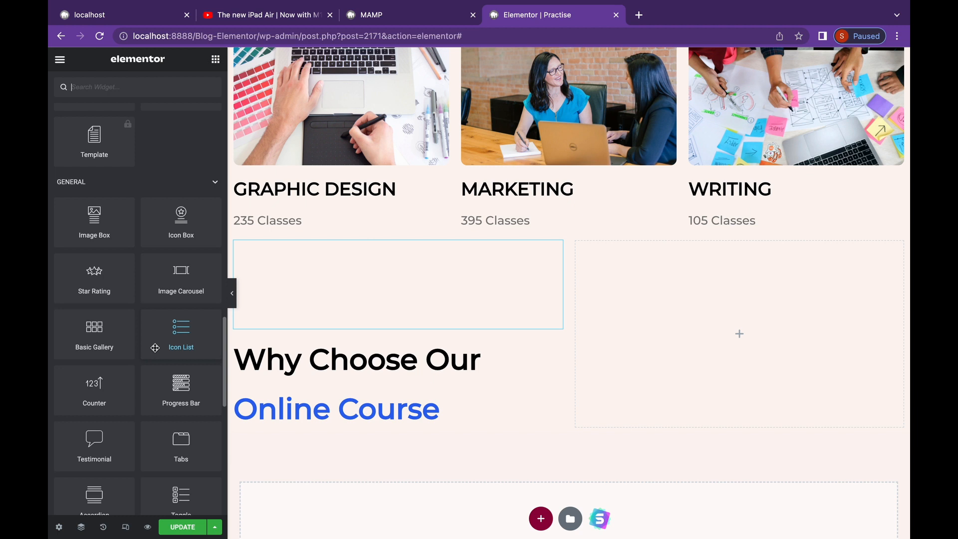
scroll(155, 347, "down", 1)
scroll(168, 321, "down", 3)
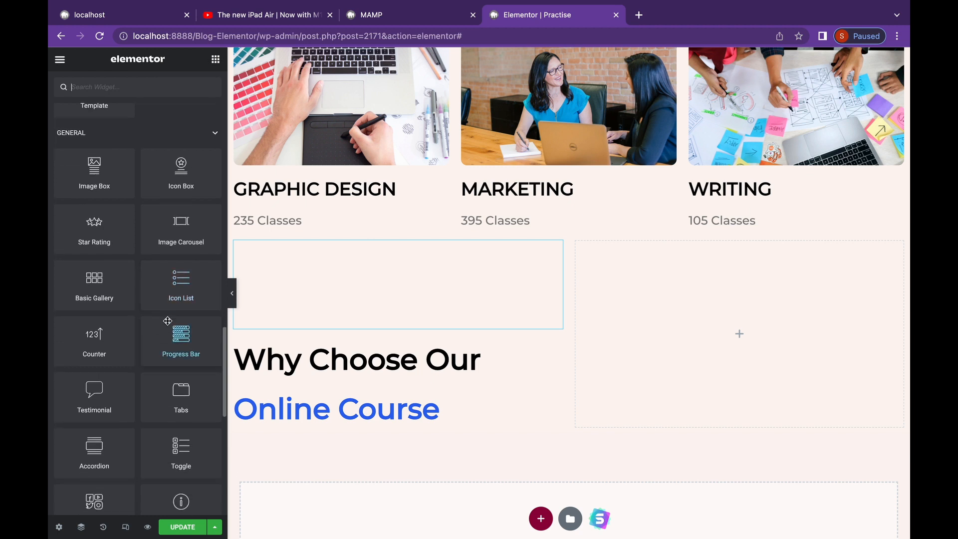
scroll(172, 247, "up", 2)
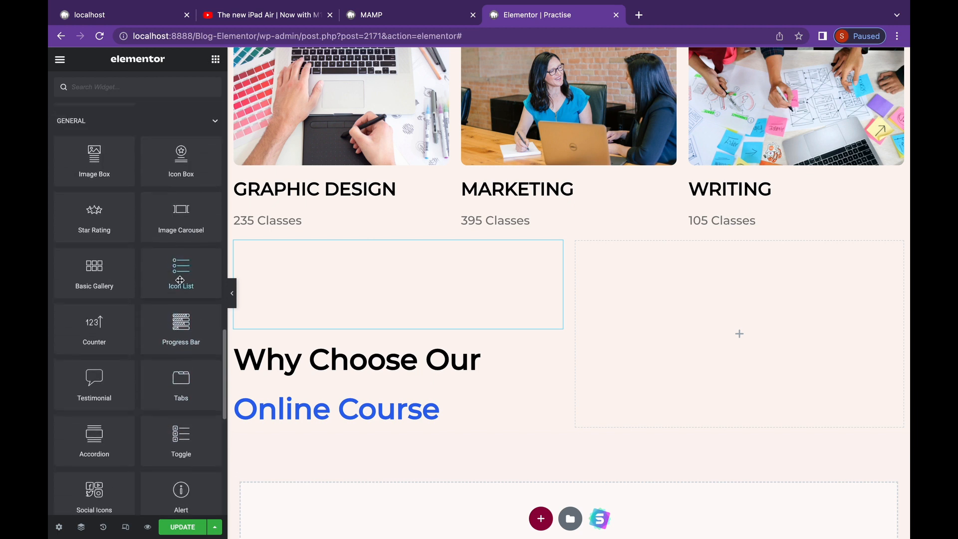
scroll(293, 315, "down", 3)
mouse_move(179, 266)
left_mouse_down()
mouse_move(363, 343)
mouse_move(187, 288)
mouse_move(170, 256)
left_mouse_up()
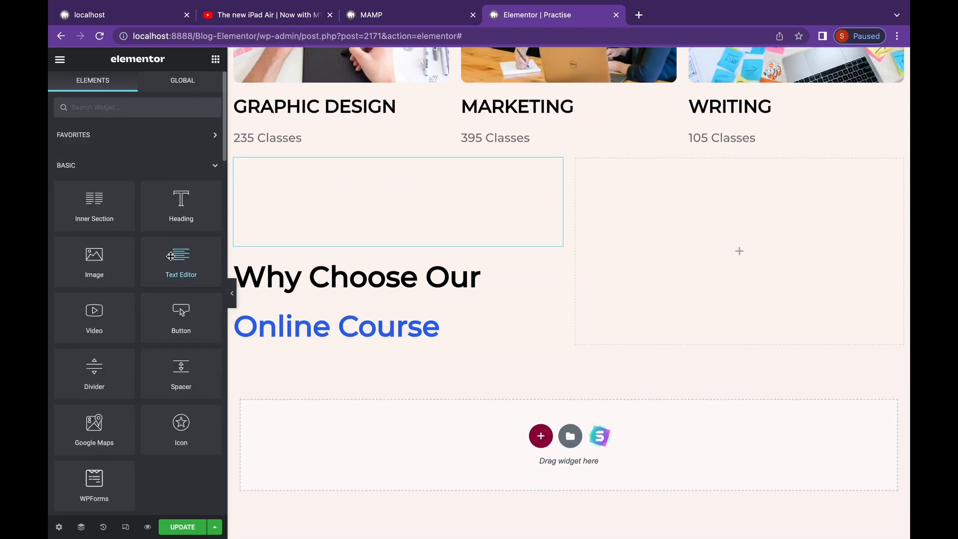
left_click_drag(90, 388, 358, 344)
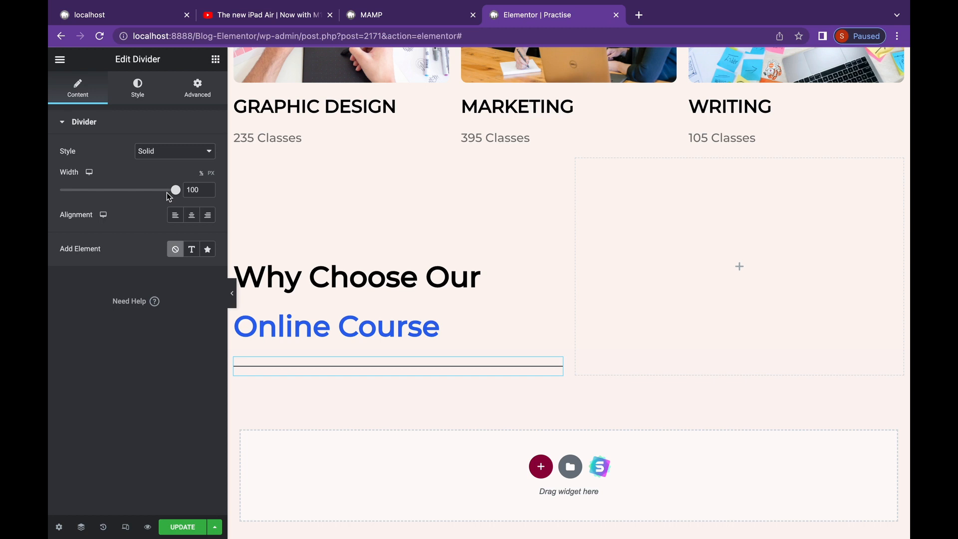
Set the divider's weight to 5.8 and its color to slate grey, #5A626E
left_click(142, 100)
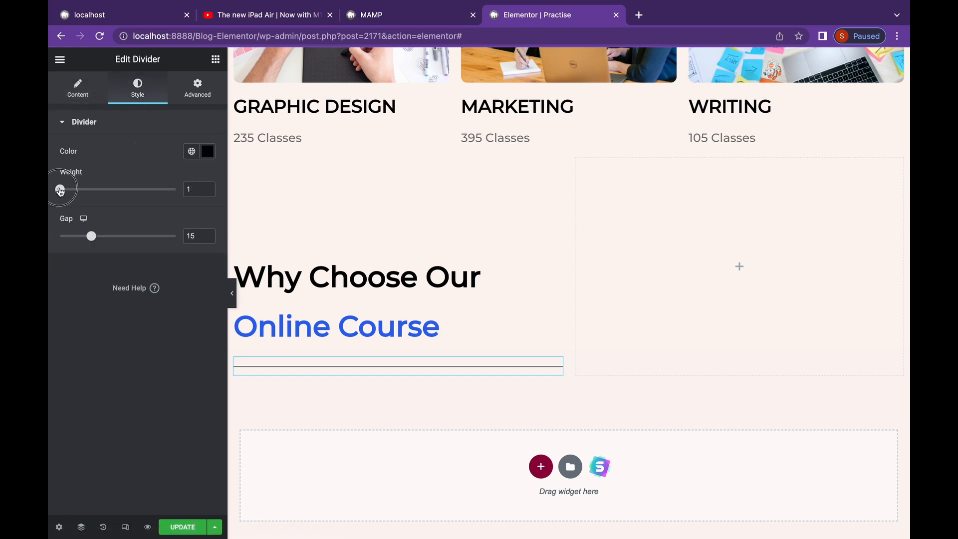
left_click_drag(60, 189, 125, 202)
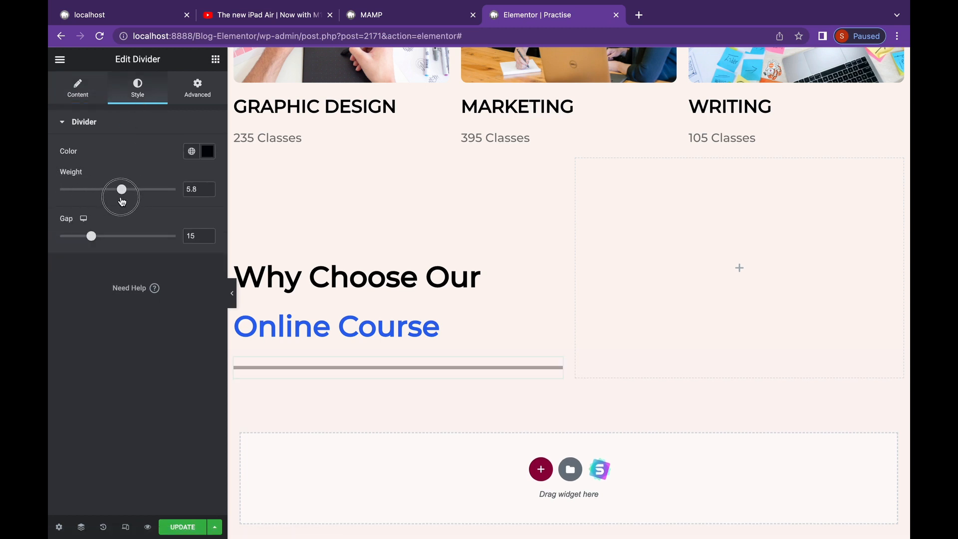
left_click(208, 151)
left_click(123, 245)
left_click_drag(129, 306, 152, 305)
left_click(138, 208)
left_click_drag(138, 208, 93, 253)
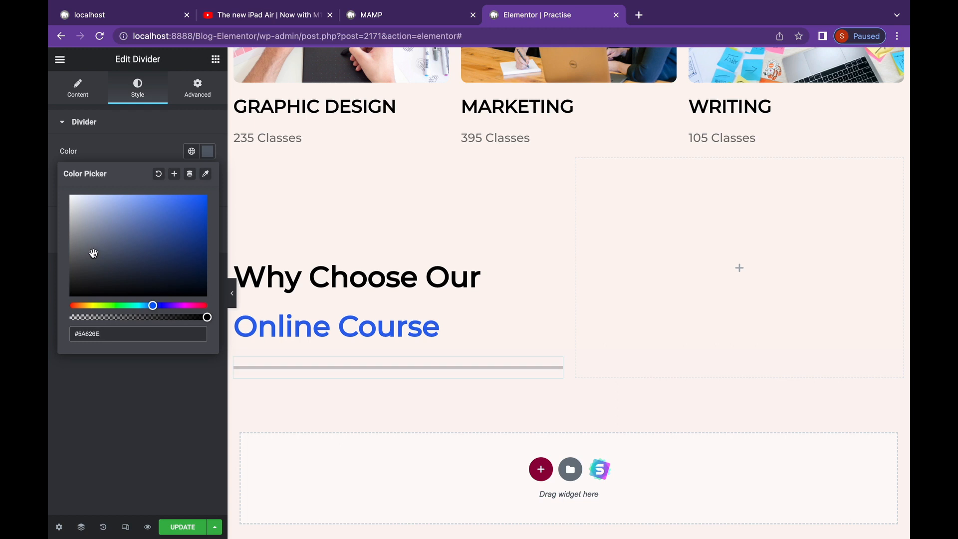
Insert an Icon List below the divider under the "Online Course" heading
left_click(215, 59)
scroll(150, 374, "down", 6)
scroll(150, 375, "down", 15)
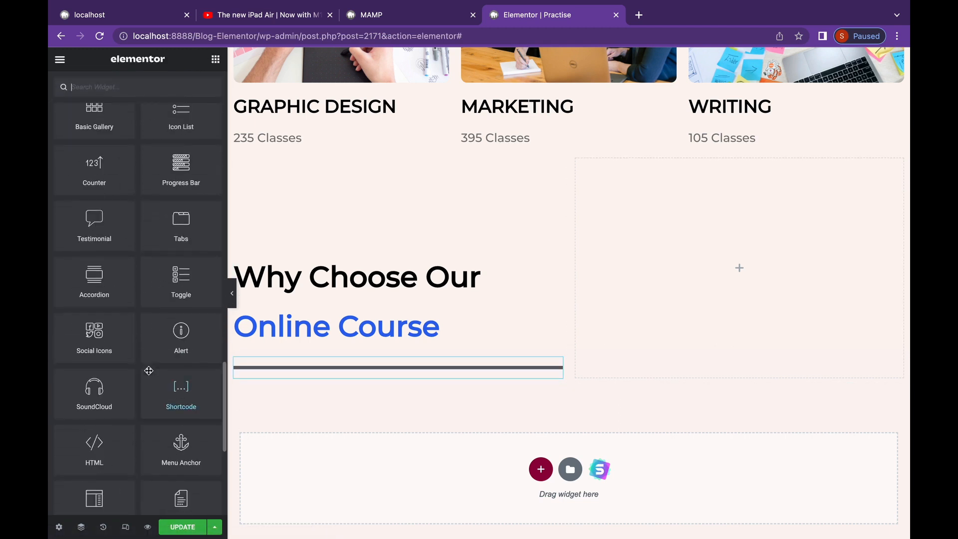
scroll(168, 282, "up", 2)
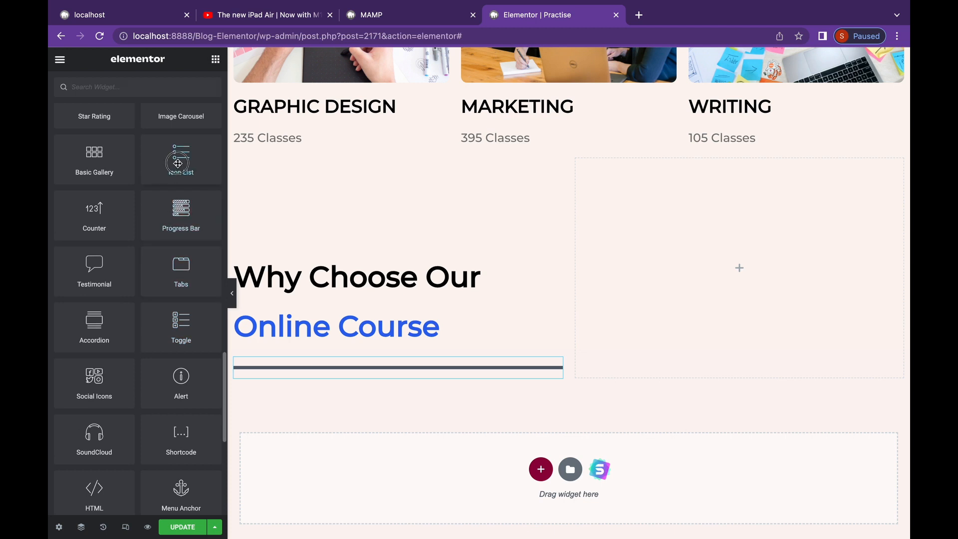
left_click_drag(177, 159, 338, 384)
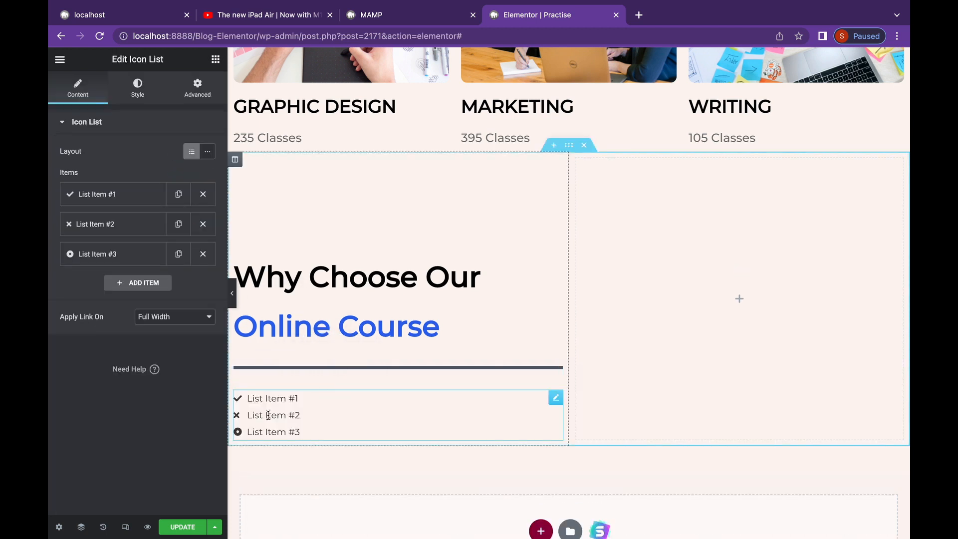
Rename the first list item as "Easy Registration" and open the icon library for it
left_click(125, 195)
left_click(110, 237)
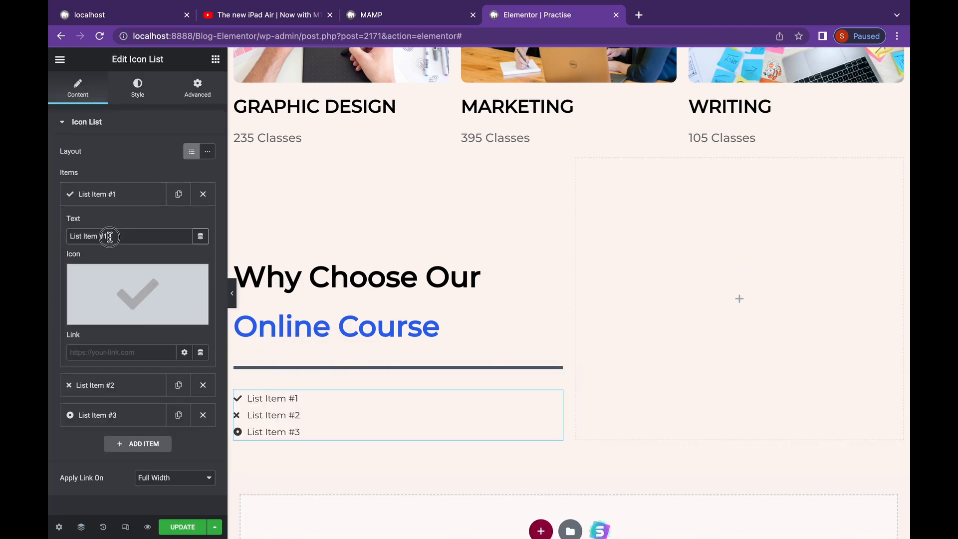
triple_click(109, 237)
type("Easy Registration")
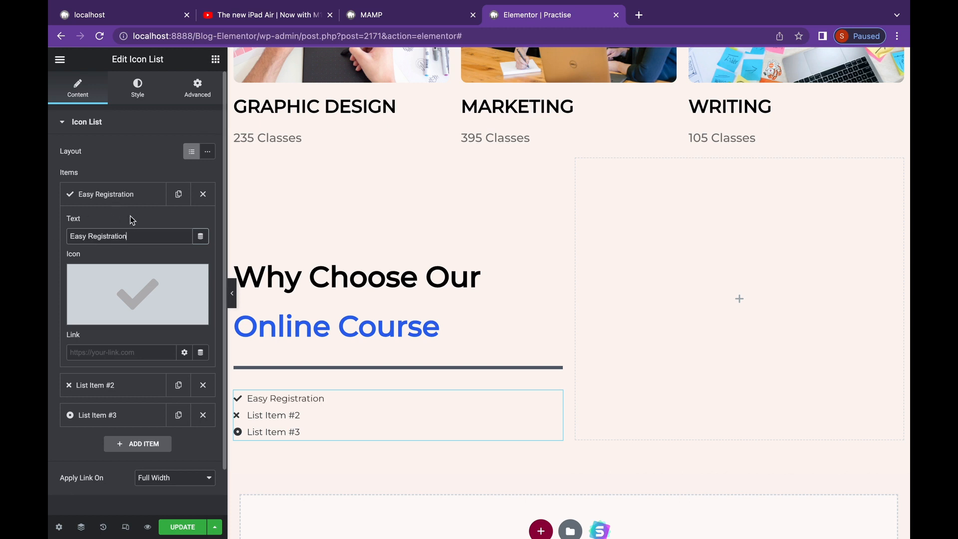
left_click(124, 318)
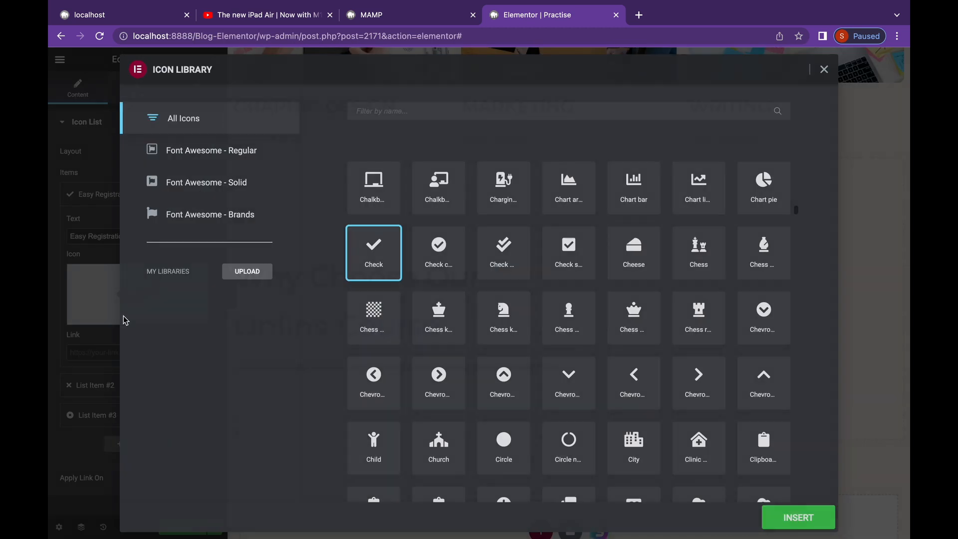
left_click(395, 112)
type("ch")
key("BackSpace")
key("BackSpace")
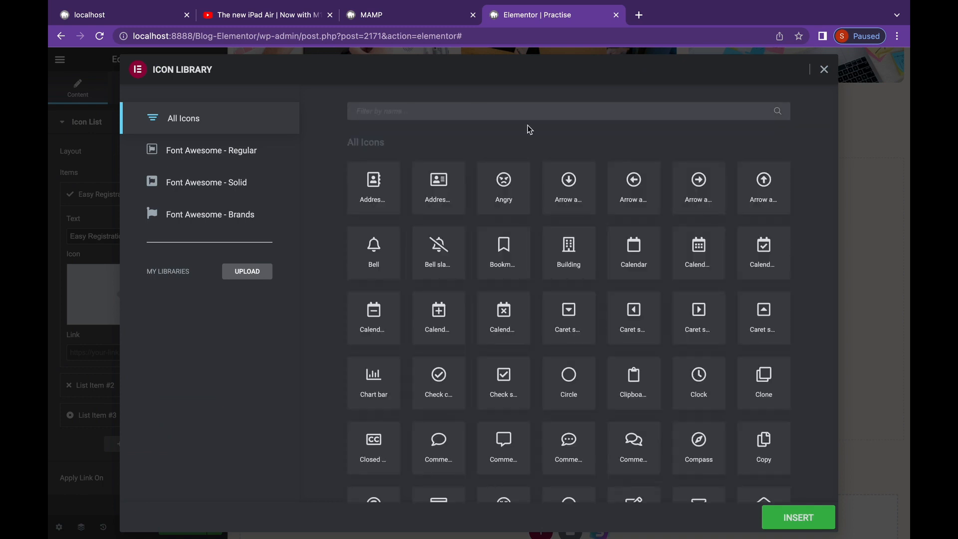
type("reg")
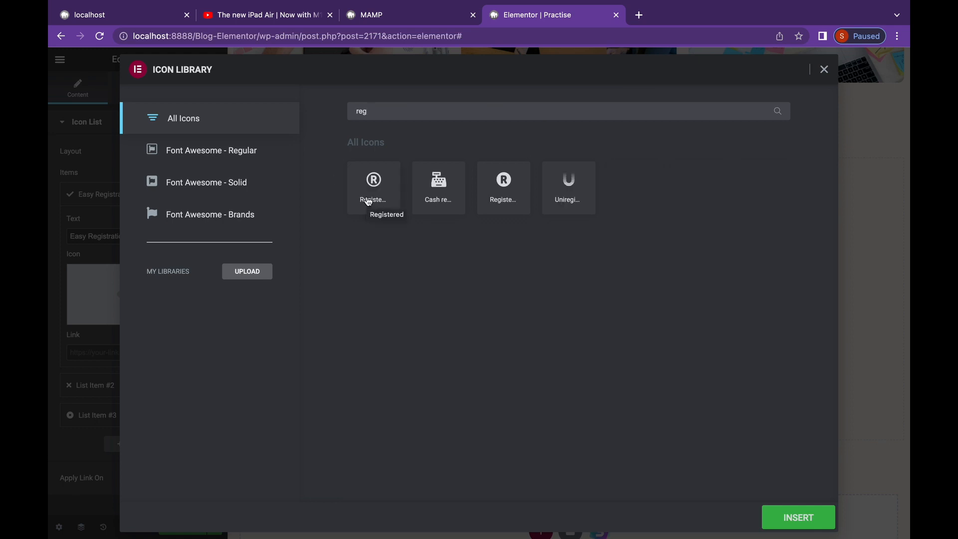
left_click(372, 197)
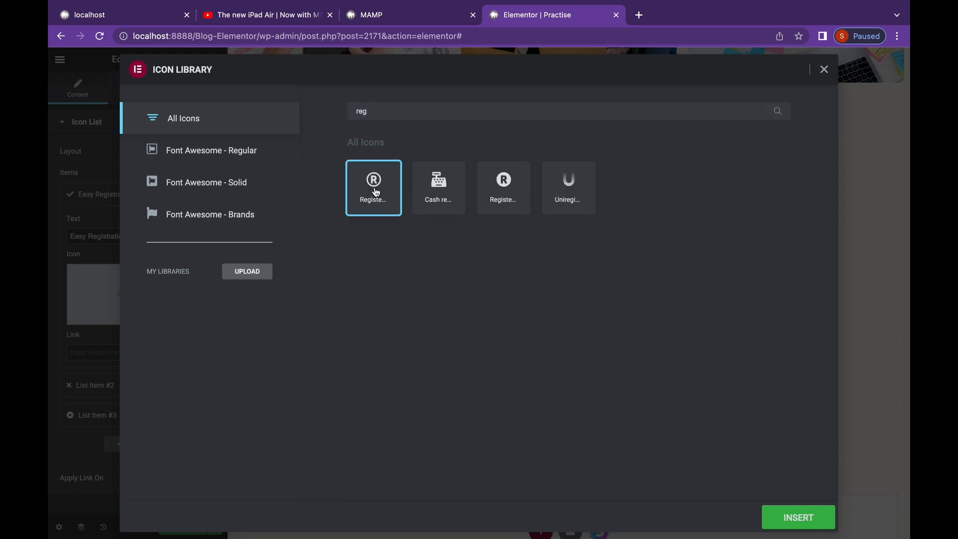
double_click(349, 110)
type("list")
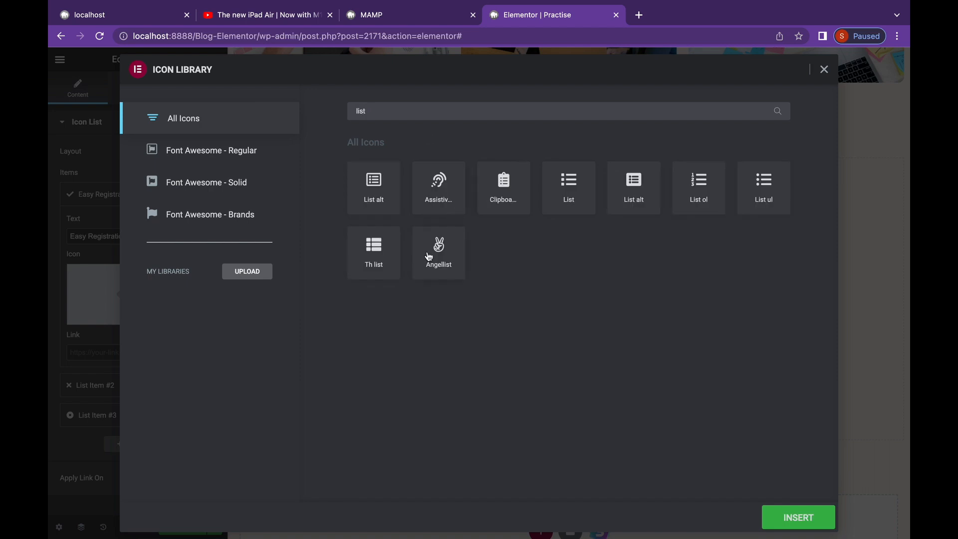
key("BackSpace")
key("BackSpace")
key("BackSpace")
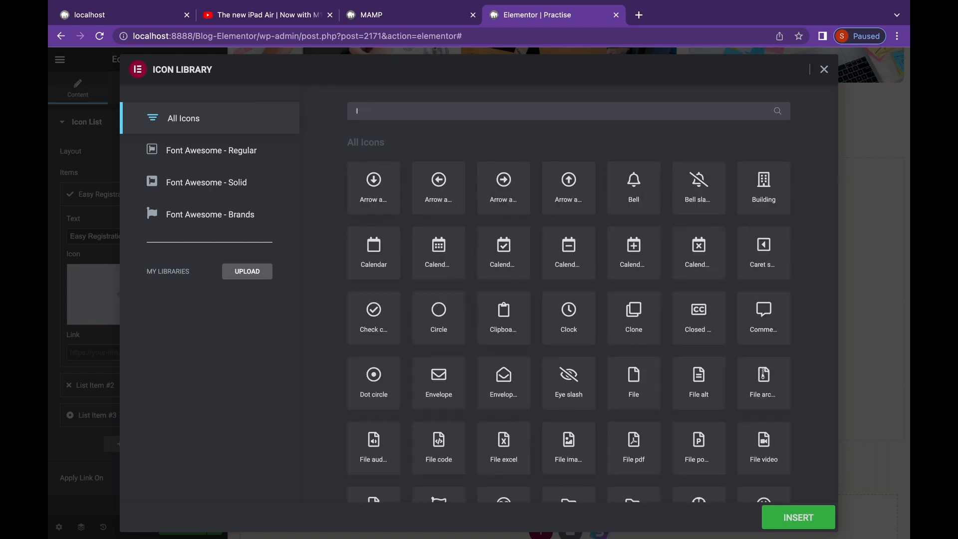
Search the icon library for "arr" and insert the plain Arrow right icon for the "Easy Registration" item
type("arr")
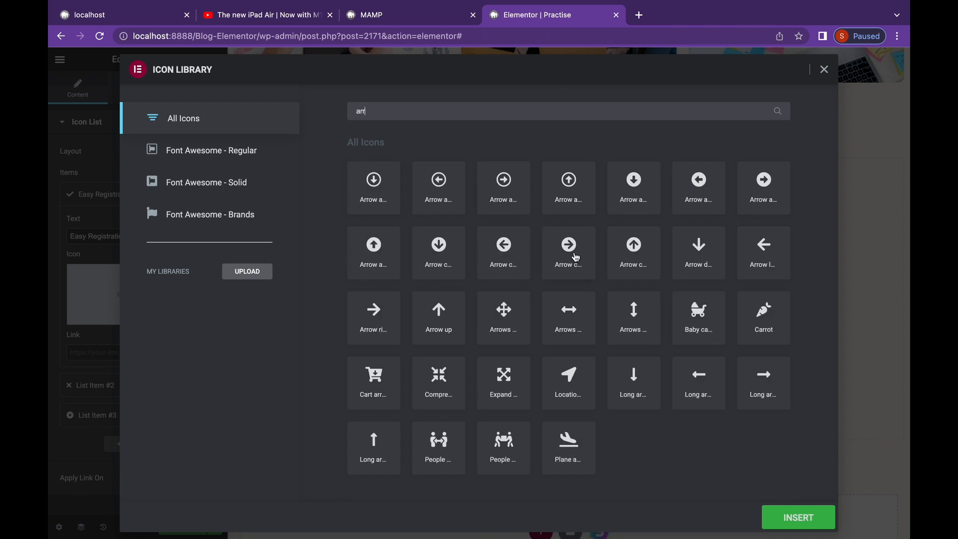
left_click(375, 310)
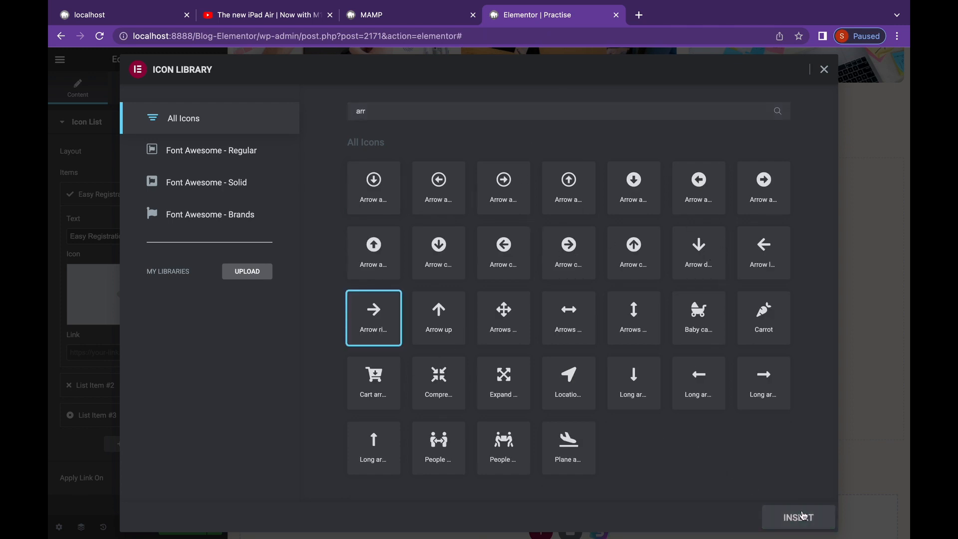
left_click(785, 514)
Rename the second list item as "Flexible Schedule" and change its icon to the plain Arrow right
left_click(95, 385)
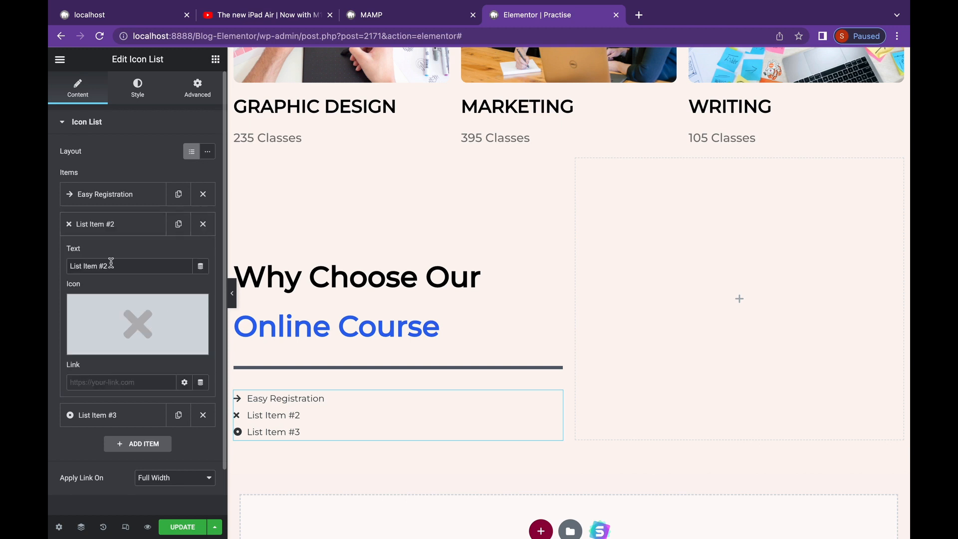
left_click_drag(103, 270, 56, 269)
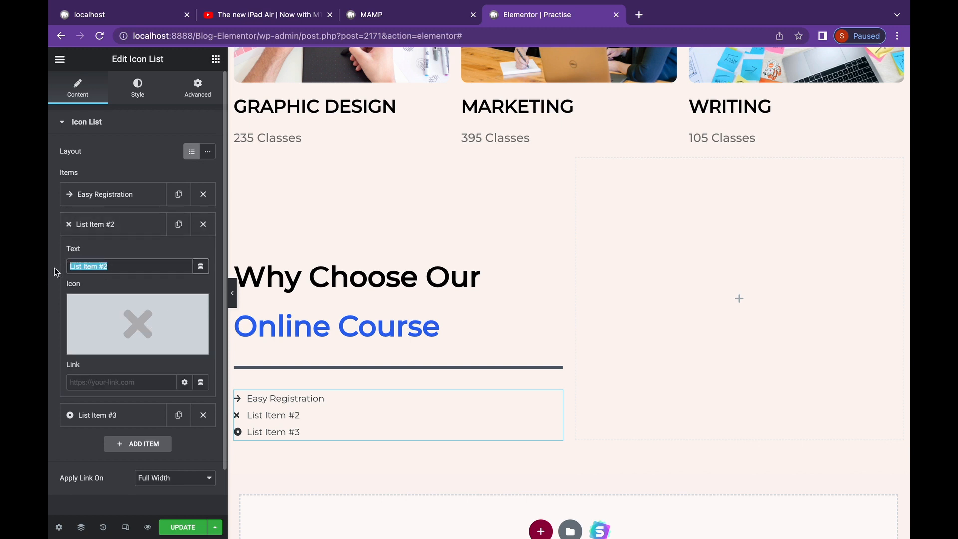
type("Flexible Schedule")
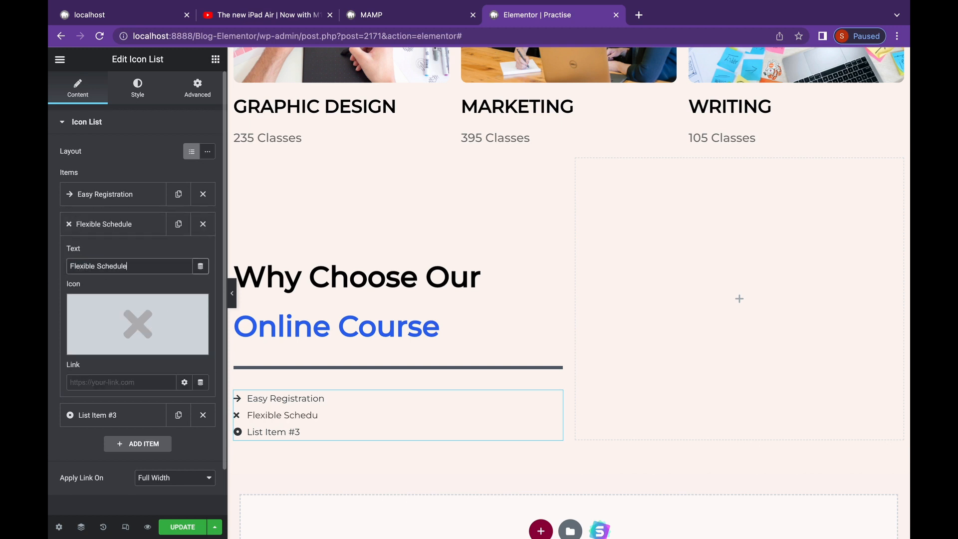
left_click(101, 345)
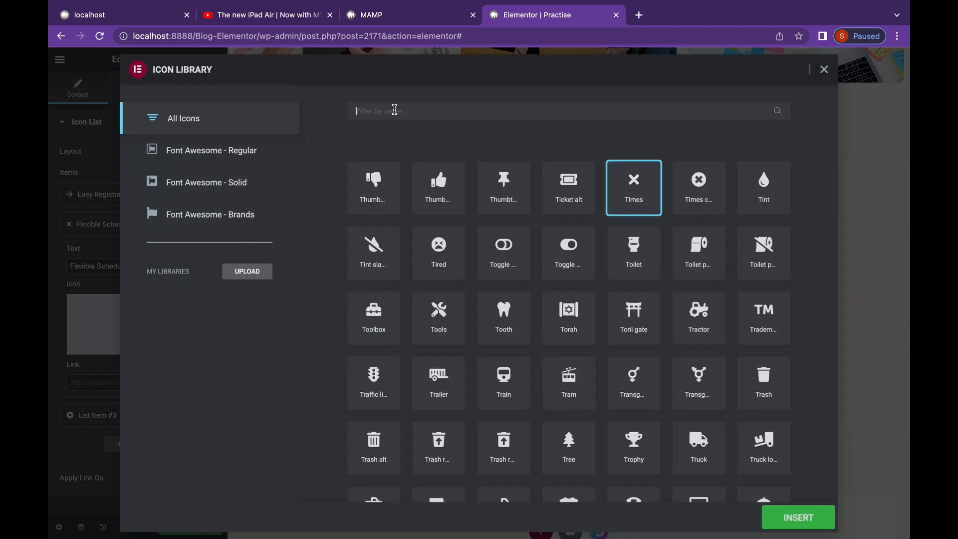
type("arrow")
left_click(379, 318)
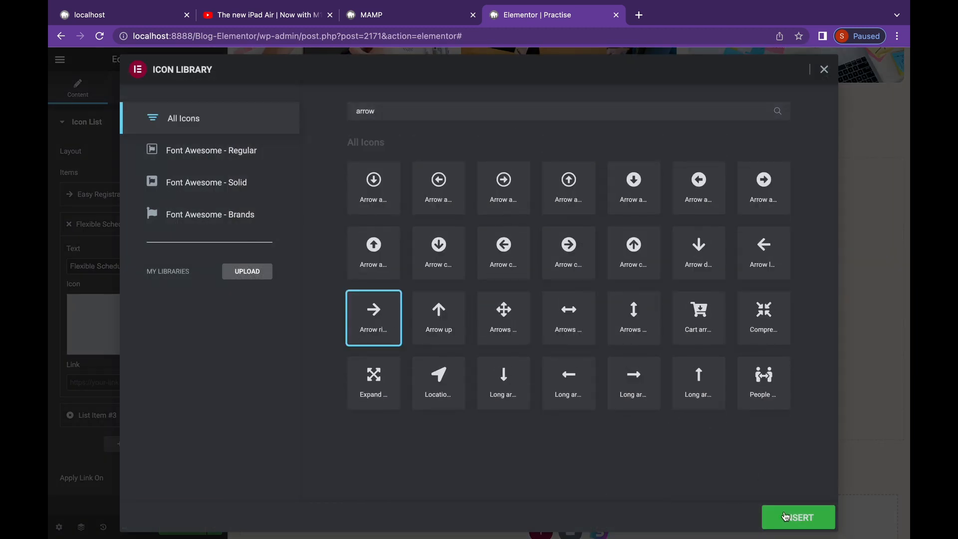
left_click(798, 517)
Enter "Learn from Expert" as the link of the third list item
left_click(137, 415)
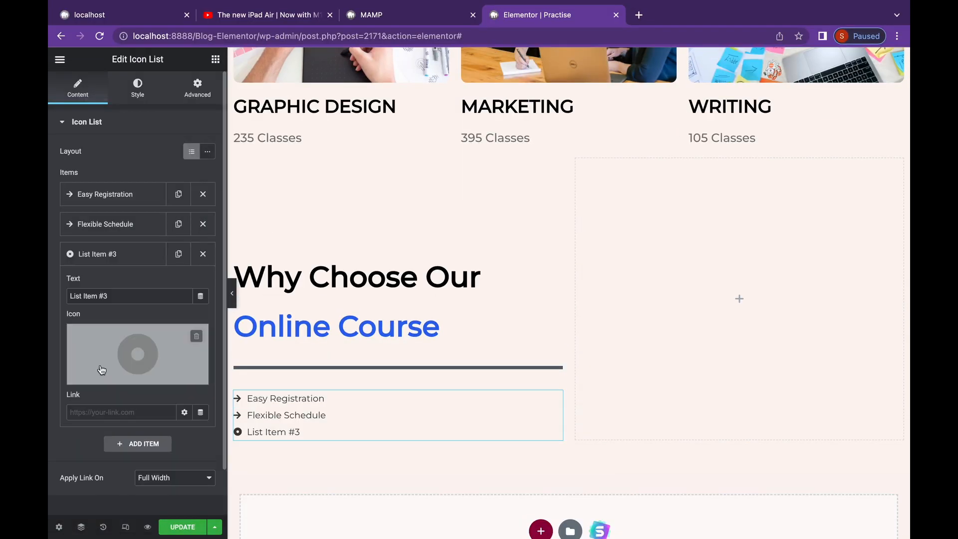
left_click(109, 416)
type("Lear")
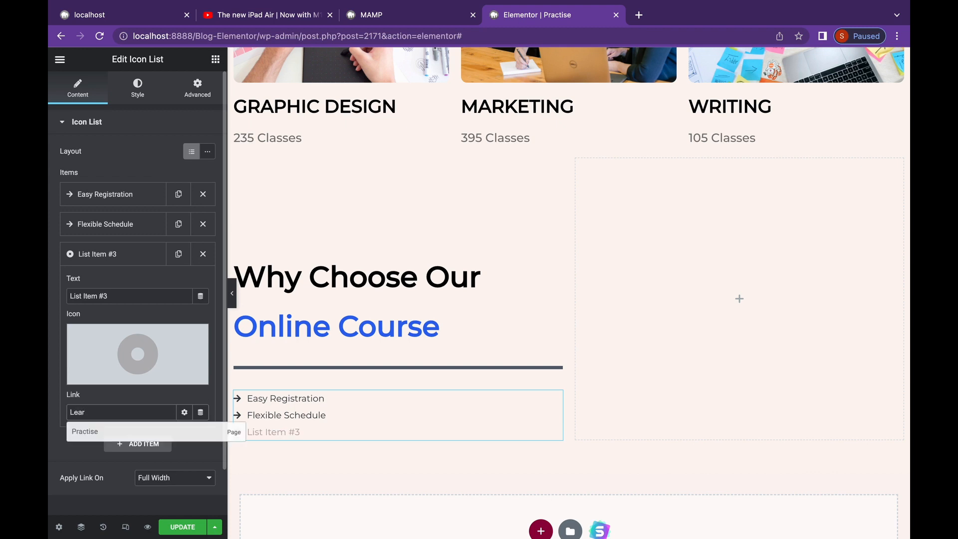
type("n from Exper")
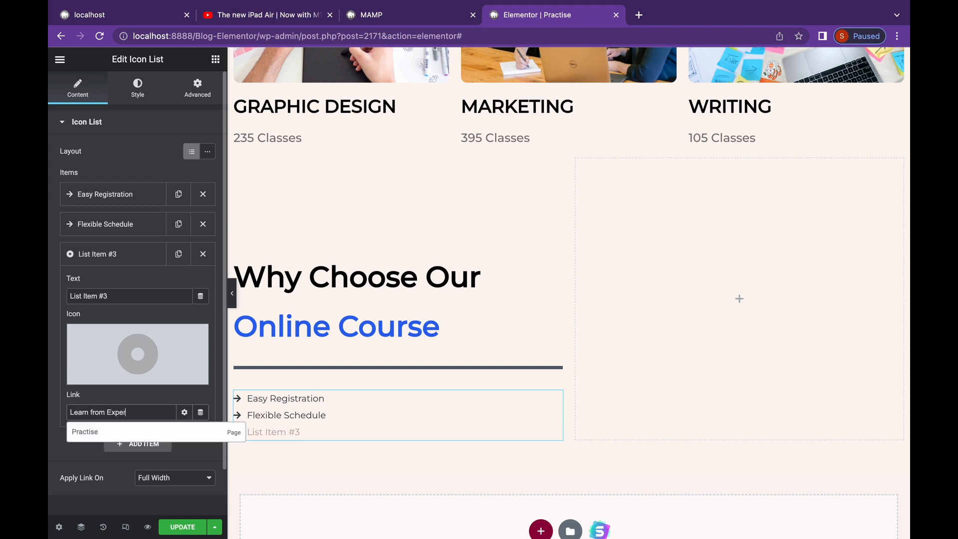
type("t")
scroll(187, 439, "down", 1)
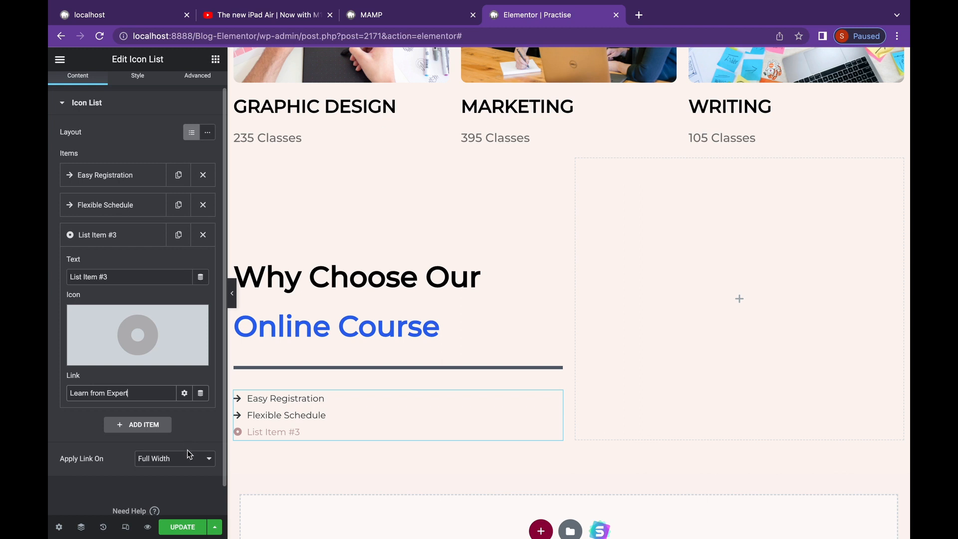
left_click(189, 459)
left_click(187, 455)
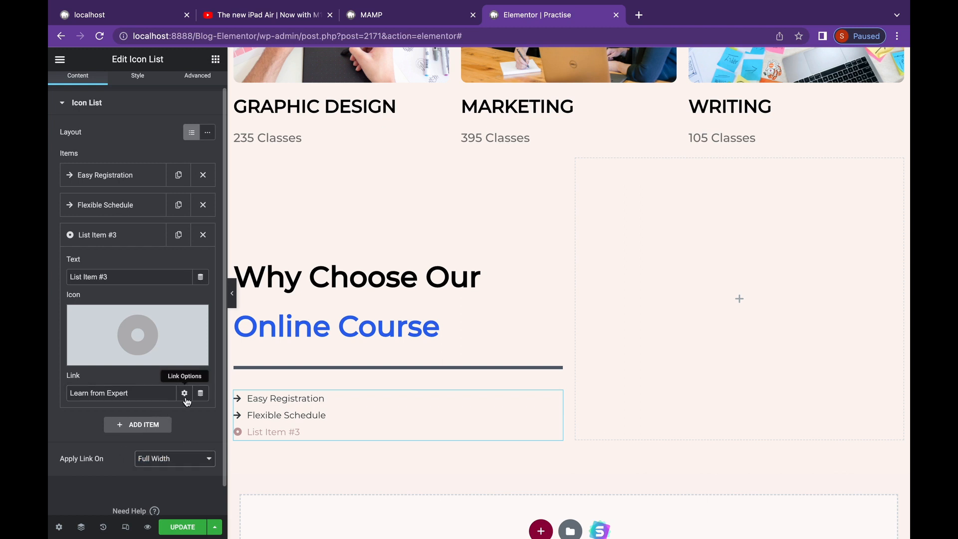
scroll(162, 402, "up", 1)
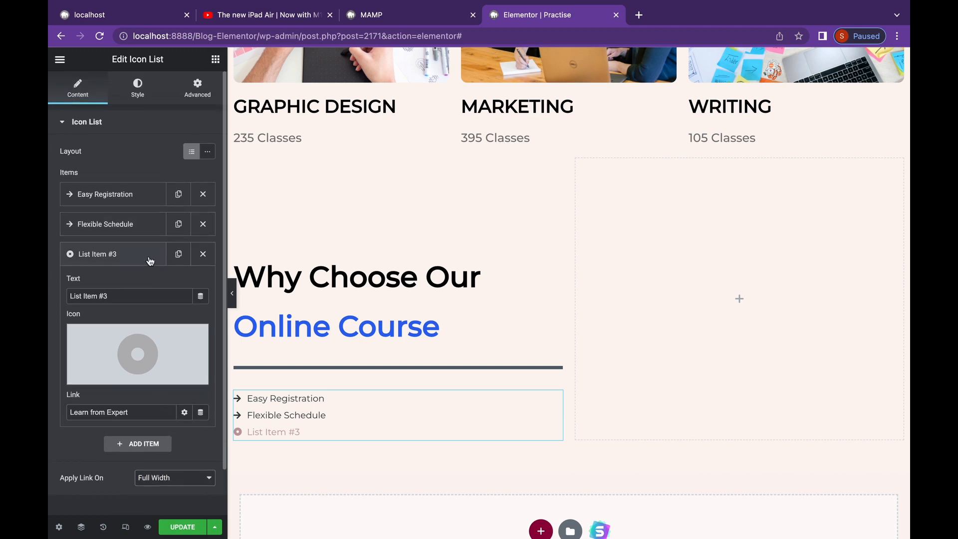
Copy "Learn from Expert" from the third item's link into its text, replacing the placeholder, and clear the link
left_click_drag(141, 412, 69, 413)
key("ctrl+c")
left_click_drag(120, 296, 68, 302)
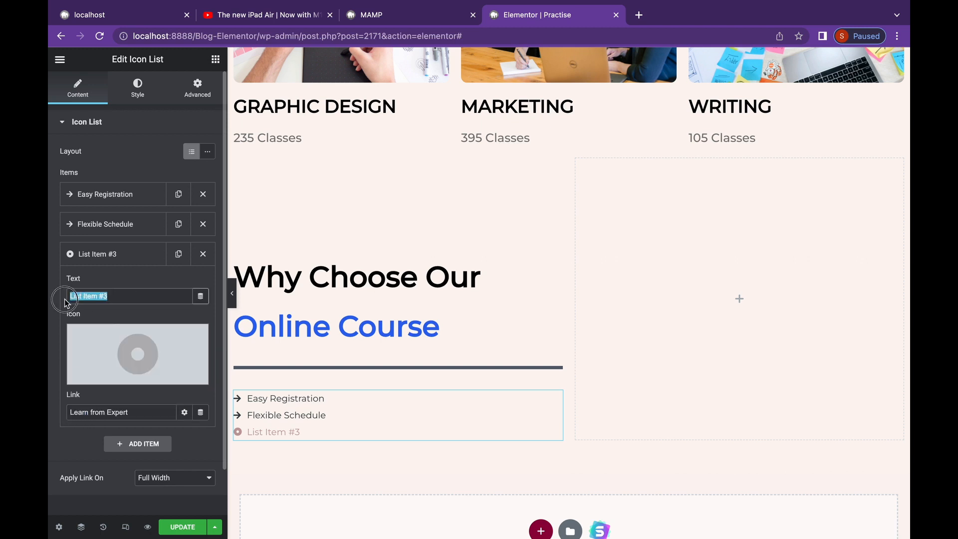
key("ctrl+v")
triple_click(147, 412)
key("BackSpace")
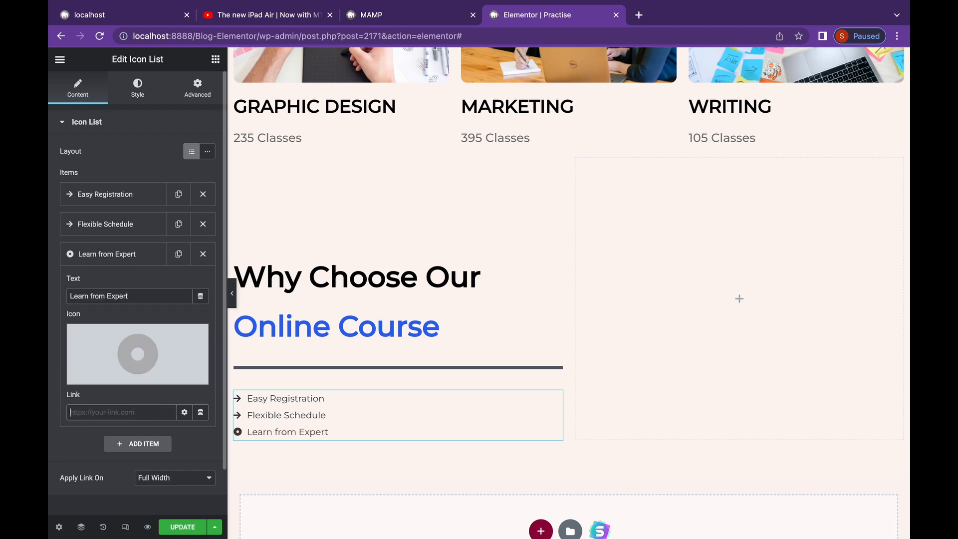
Find "arrow" in the icon library and insert the plain Arrow right icon for the "Learn from Expert" item
left_click(114, 381)
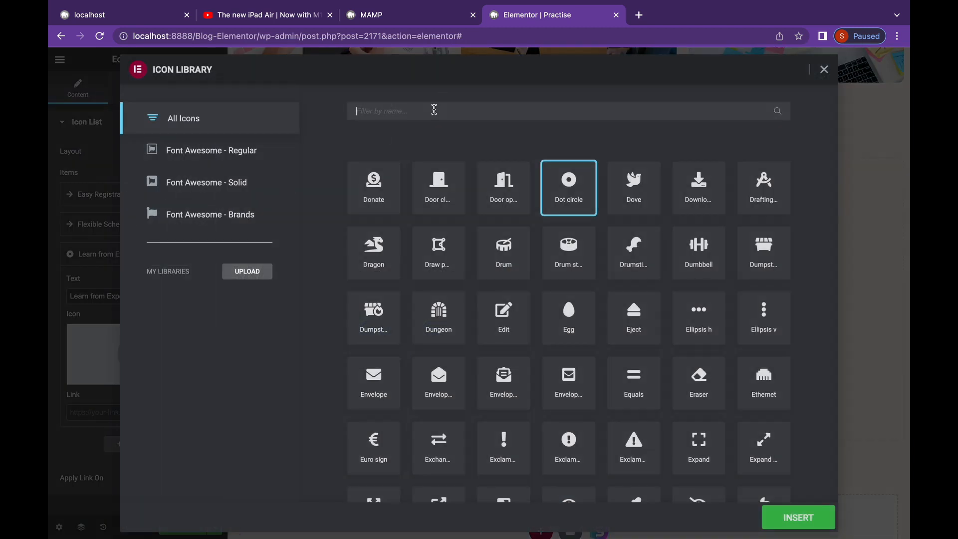
type("arrow")
left_click(371, 304)
left_click(798, 518)
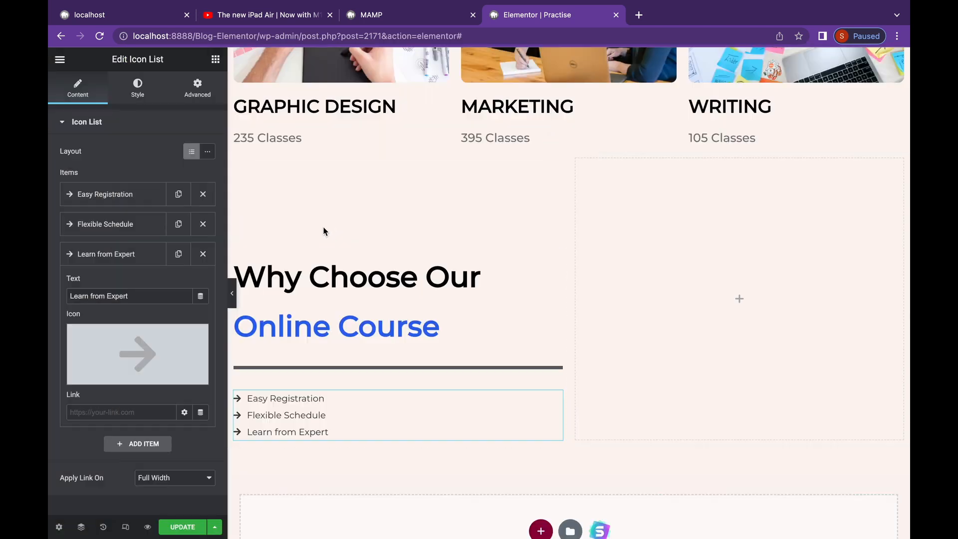
Set the icon list's space between items to 19 and its icon size to 33
left_click(137, 88)
left_click_drag(62, 164, 104, 165)
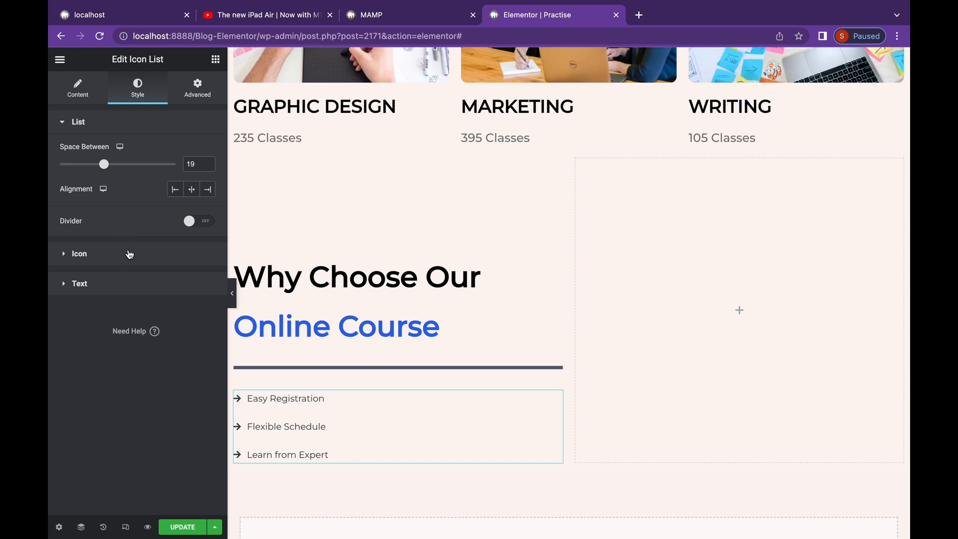
left_click(129, 255)
left_click_drag(68, 246, 98, 247)
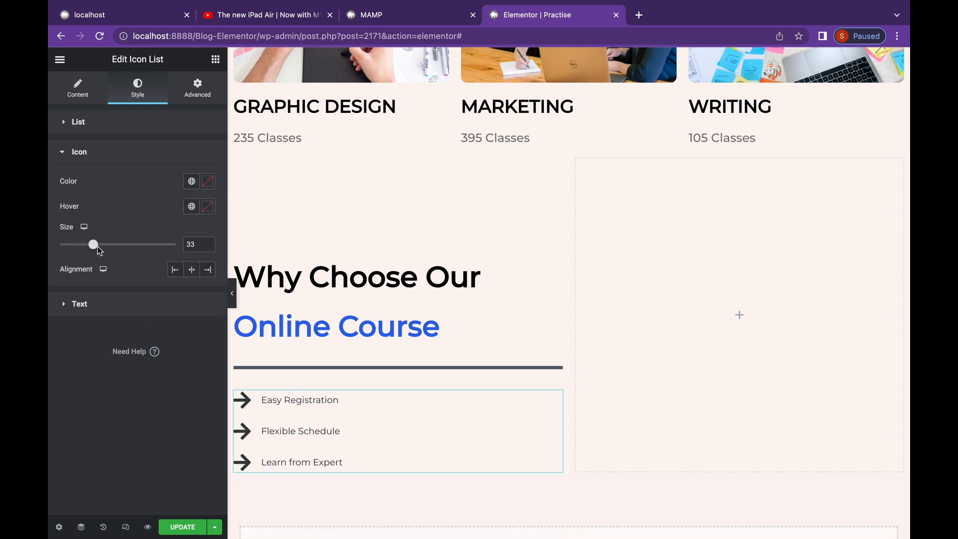
Color the icon list's arrows blue with #404DCE
left_click(207, 181)
left_click_drag(90, 335, 151, 336)
left_click(164, 245)
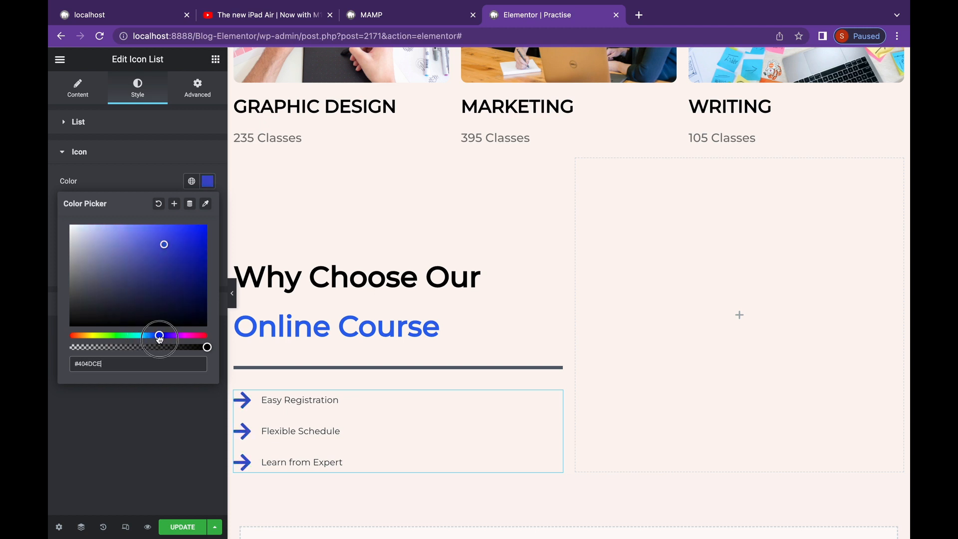
left_click(131, 161)
Set the icon list's text indent to 10 and its text size to 39 px
left_click(130, 182)
left_click(66, 275)
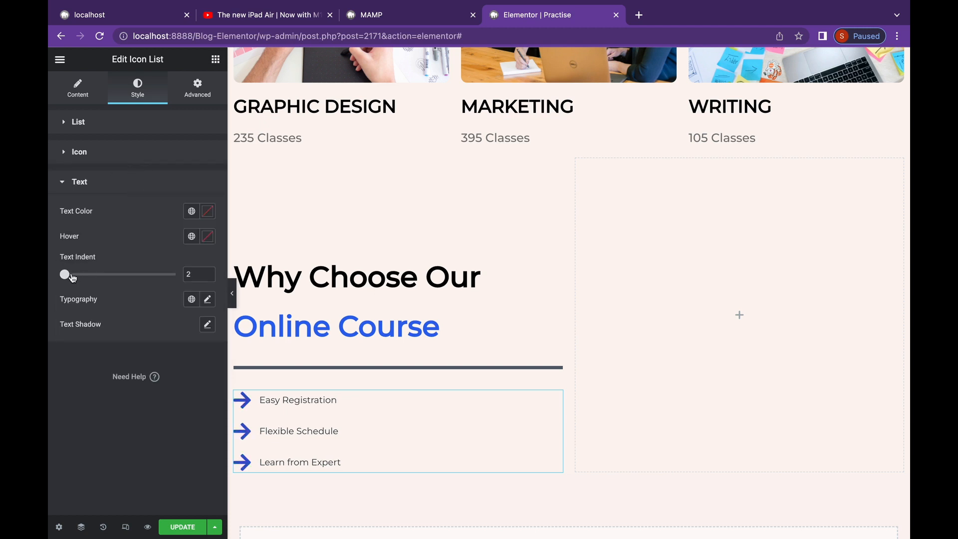
left_click_drag(65, 274, 81, 277)
left_click(215, 298)
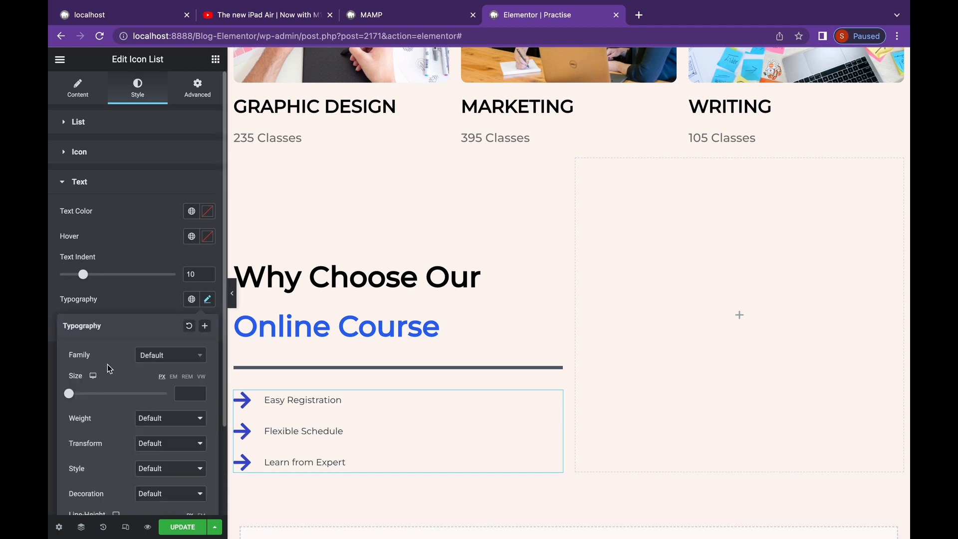
left_click_drag(74, 394, 91, 394)
Upload "Slide 16_9 - 1.png" and insert it as the background image of the "Why Choose Our Online Course" section
scroll(483, 393, "down", 2)
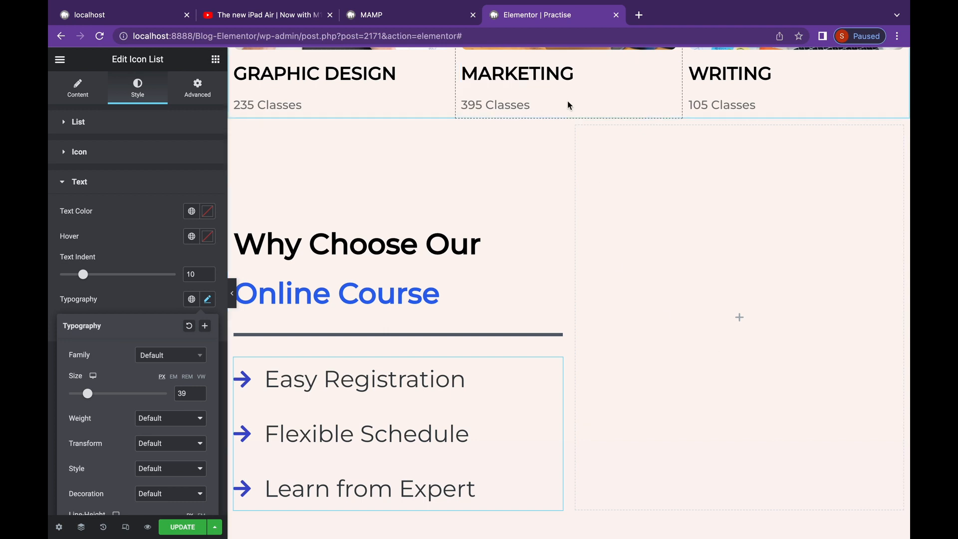
left_click(569, 112)
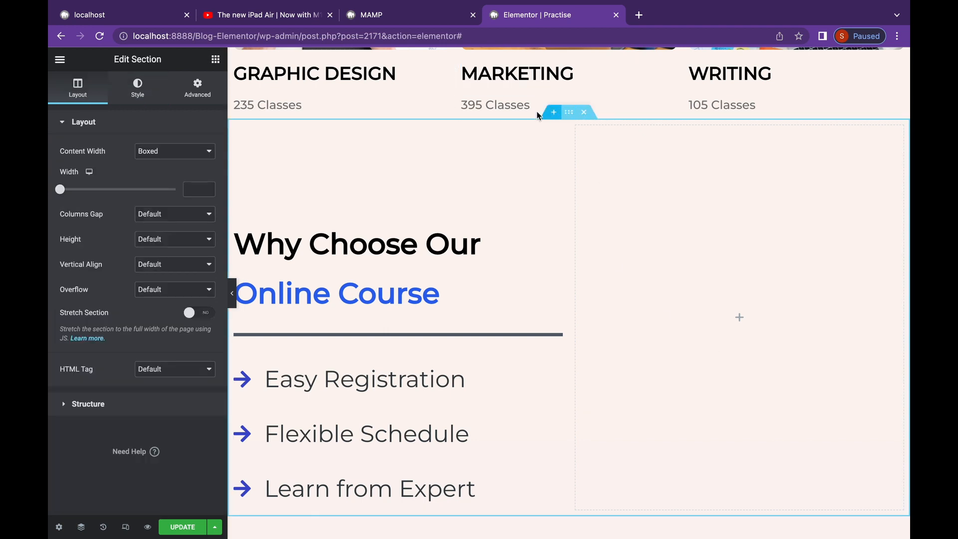
left_click(138, 90)
left_click(161, 177)
left_click(137, 264)
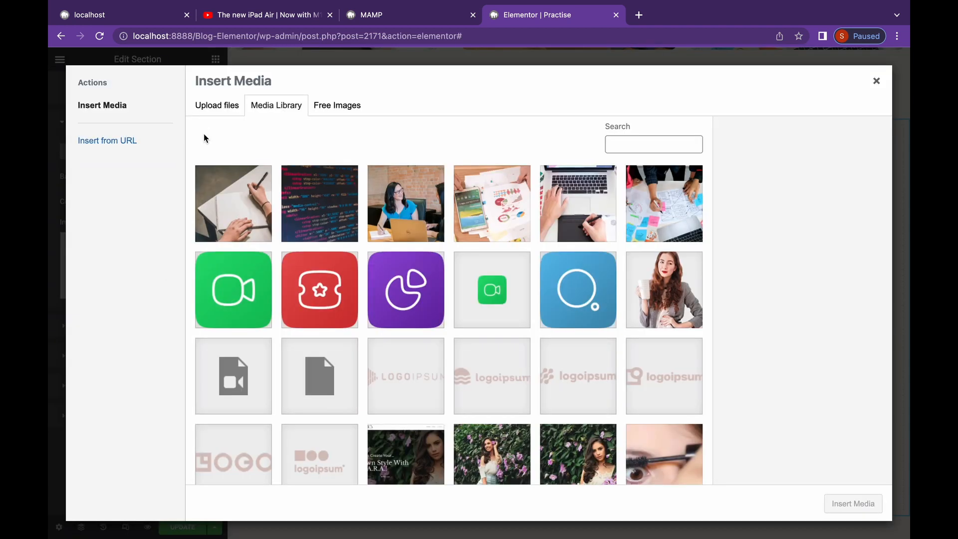
left_click(219, 113)
left_click(537, 289)
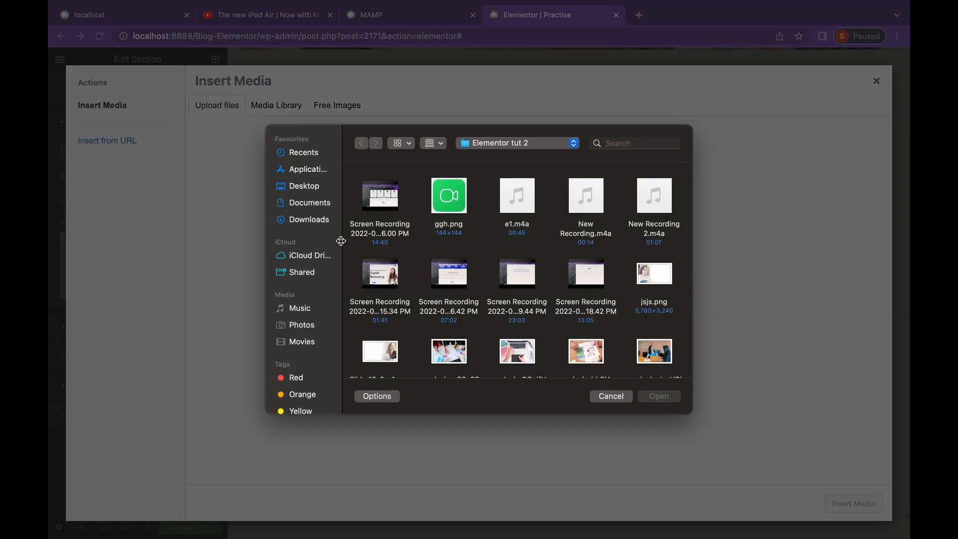
left_click(384, 356)
left_click(657, 397)
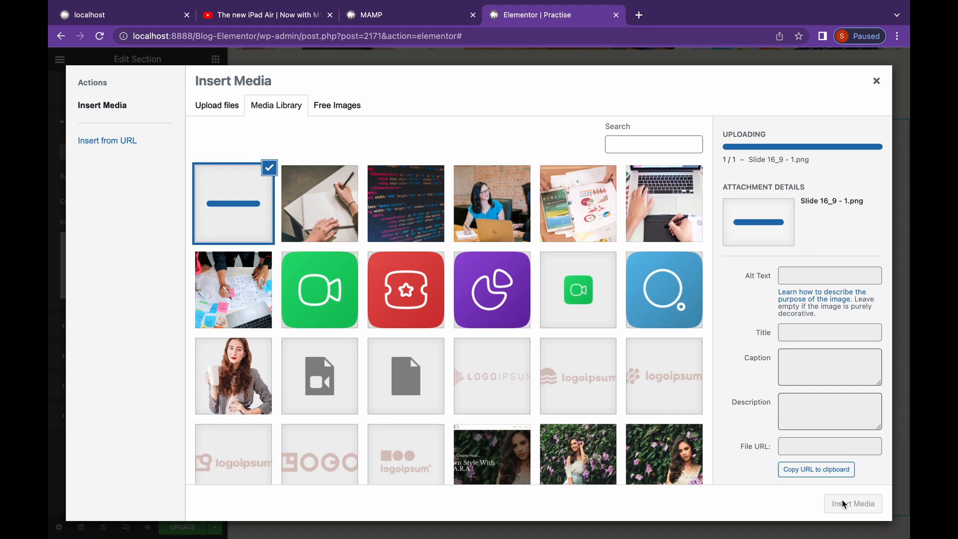
left_click(843, 504)
Try Center Center for the section's background image position, and settle on Center Right
scroll(689, 408, "down", 2)
scroll(449, 349, "up", 1)
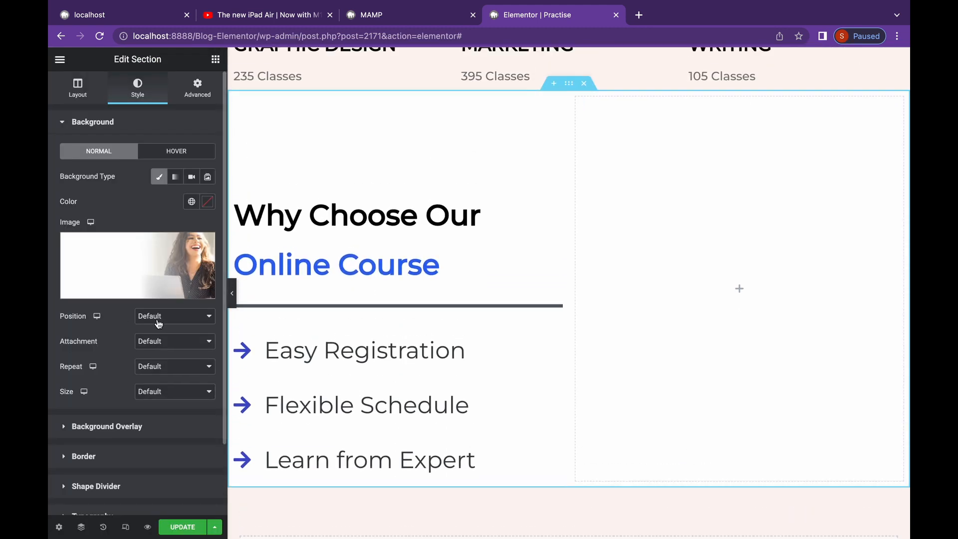
left_click(158, 323)
left_click(166, 327)
scroll(369, 290, "down", 1)
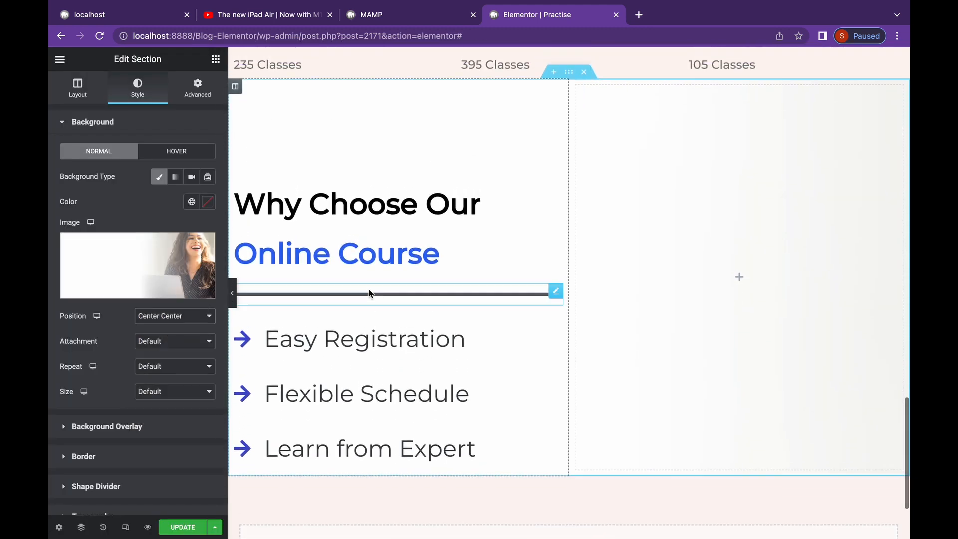
scroll(369, 293, "up", 1)
left_click(172, 316)
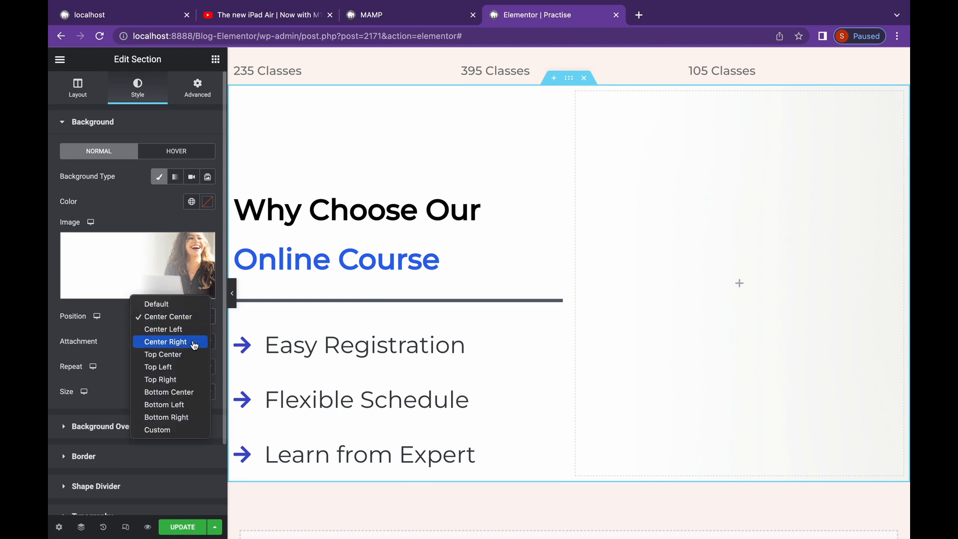
left_click(194, 344)
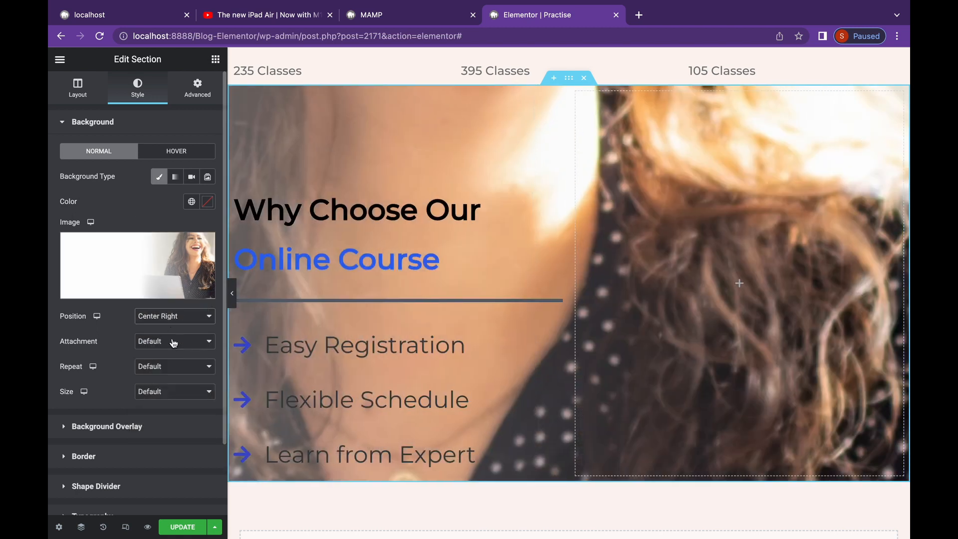
Set the section's background image to No-repeat with its size as Cover, leaving attachment on Default
left_click(173, 342)
left_click(172, 342)
left_click(171, 366)
left_click(171, 367)
left_click(173, 391)
left_click(175, 405)
left_click(180, 392)
left_click(187, 397)
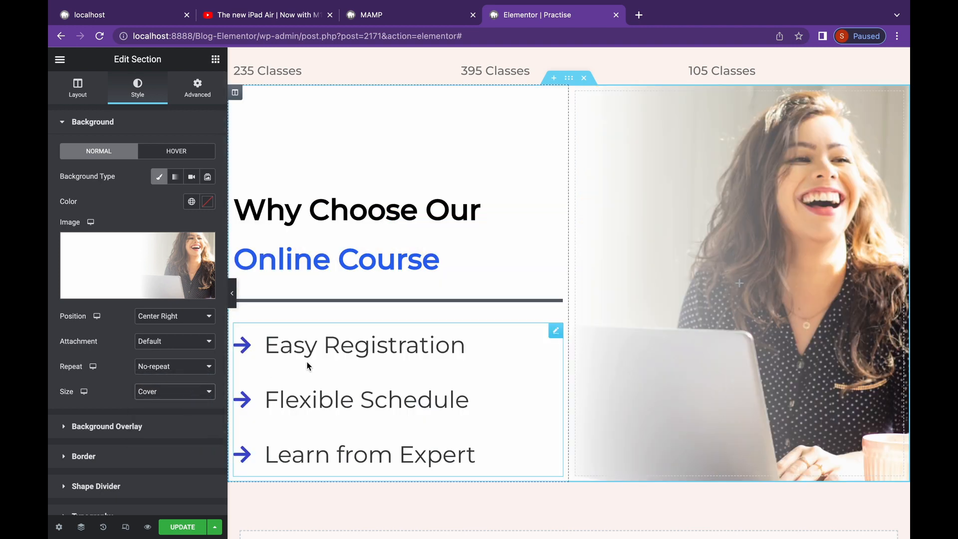
Try placing a Spacer between the divider and the arrow list, and undo it
left_click(216, 59)
scroll(498, 359, "down", 3)
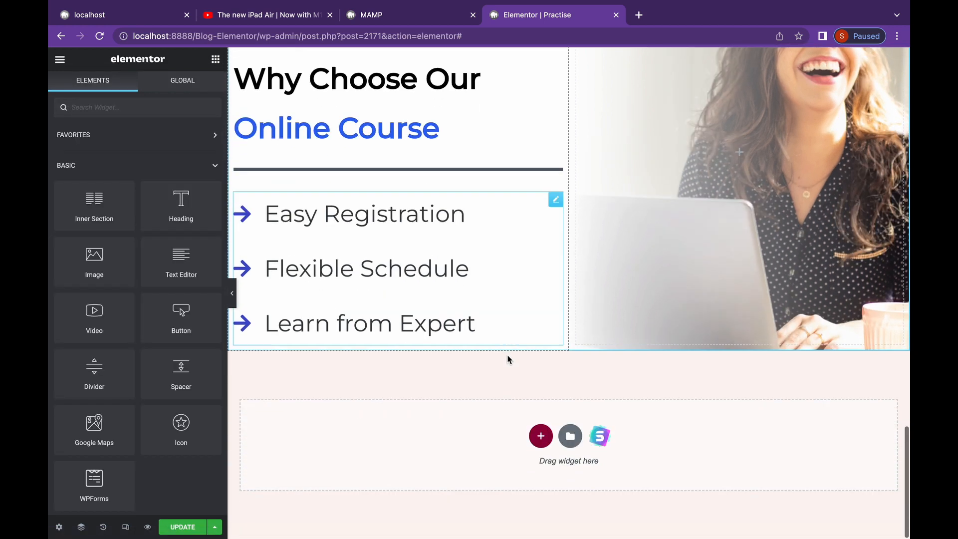
left_click_drag(181, 373, 311, 217)
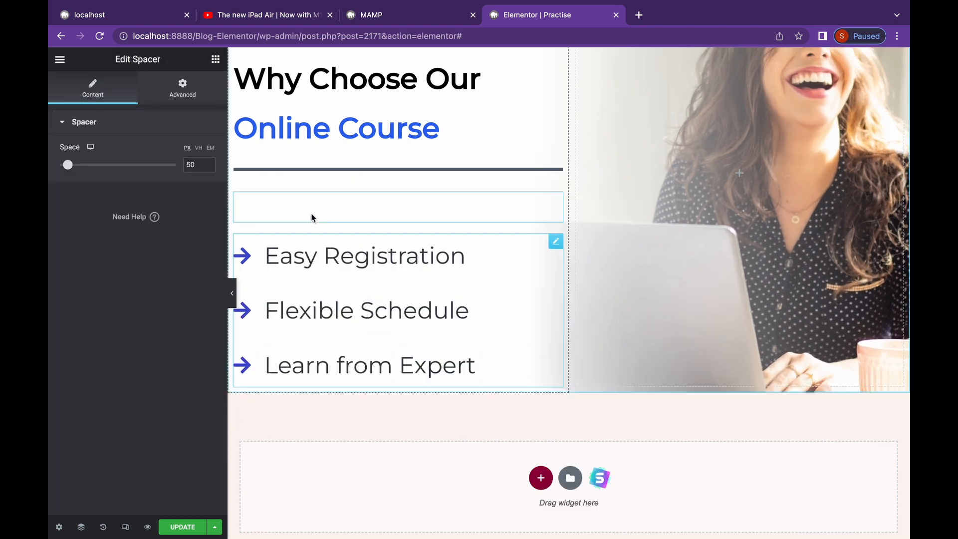
scroll(311, 218, "up", 3)
key("super+z")
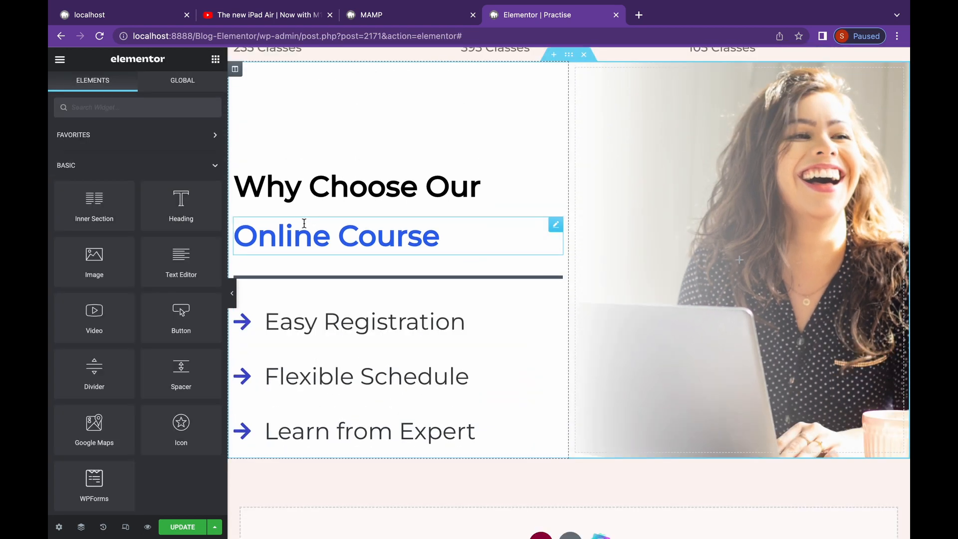
Add a heading reading "Learn more" to the section's empty right column and set its HTML tag to H6
scroll(455, 302, "up", 1)
scroll(456, 302, "up", 3)
scroll(455, 302, "down", 5)
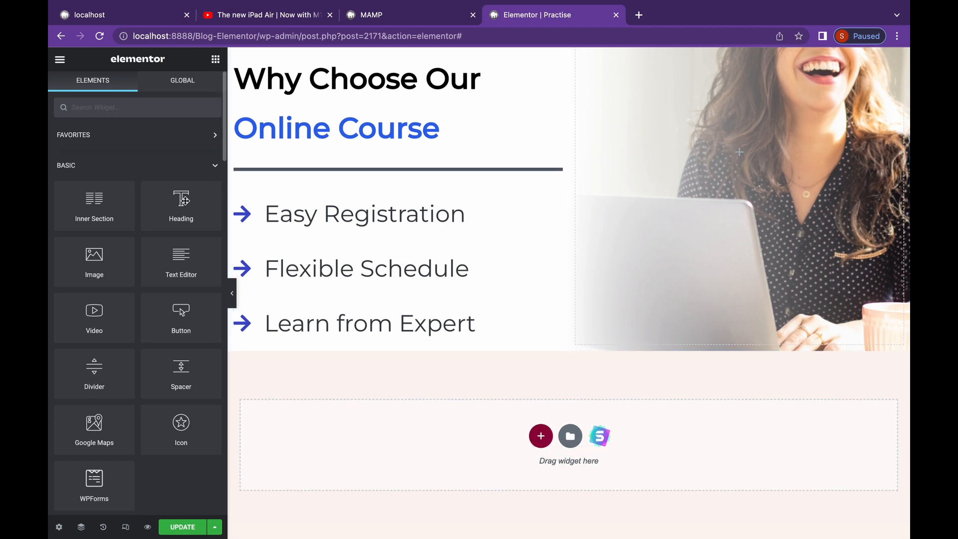
left_click_drag(185, 212, 728, 149)
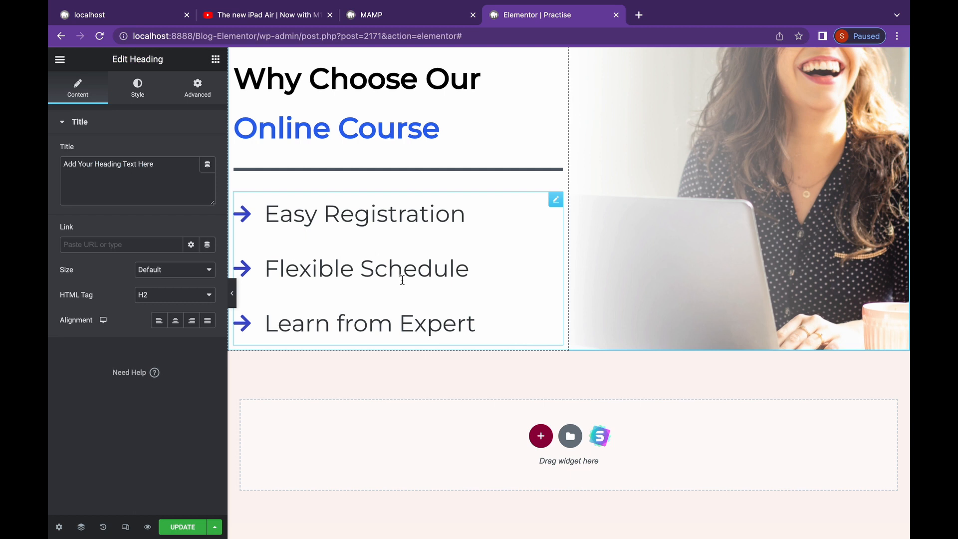
left_click_drag(171, 167, 49, 163)
type("Learn more")
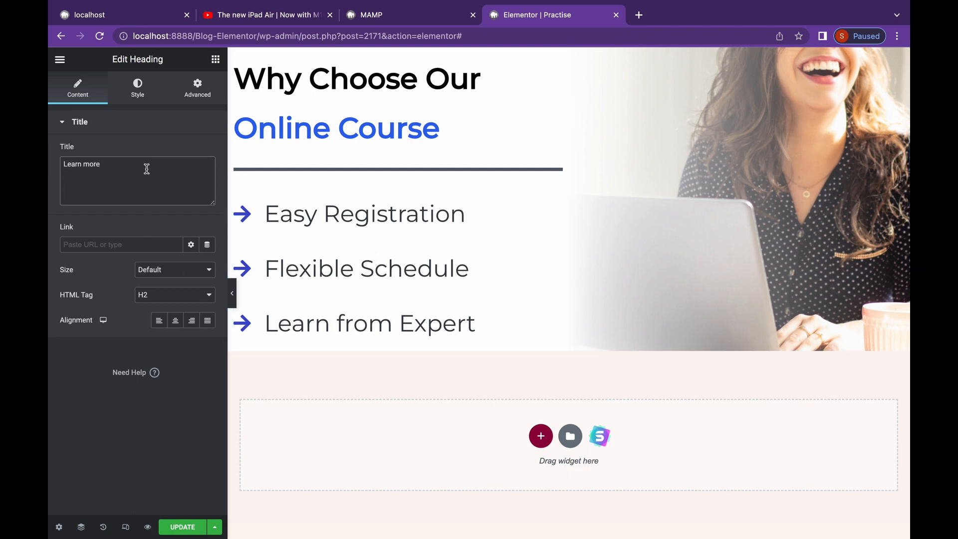
scroll(493, 211, "up", 3)
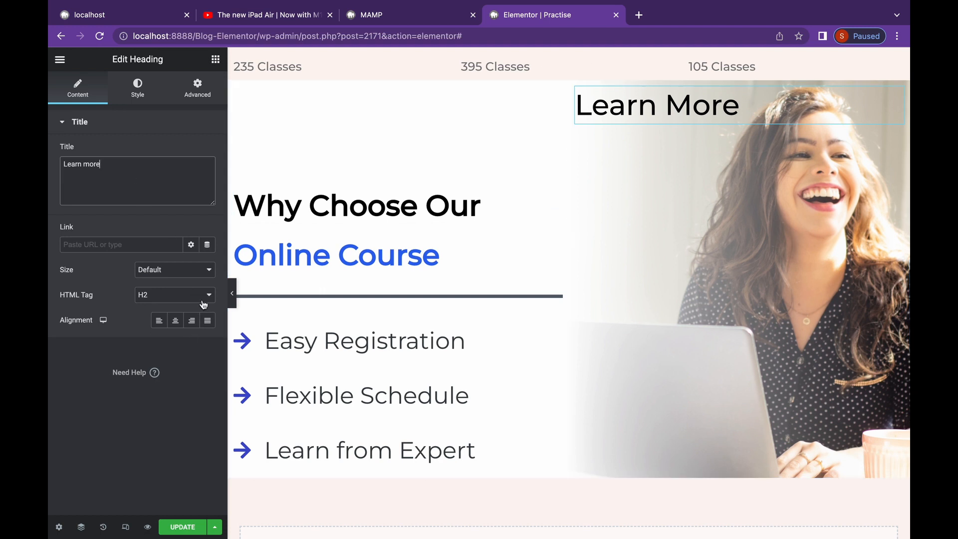
left_click(203, 294)
left_click(183, 346)
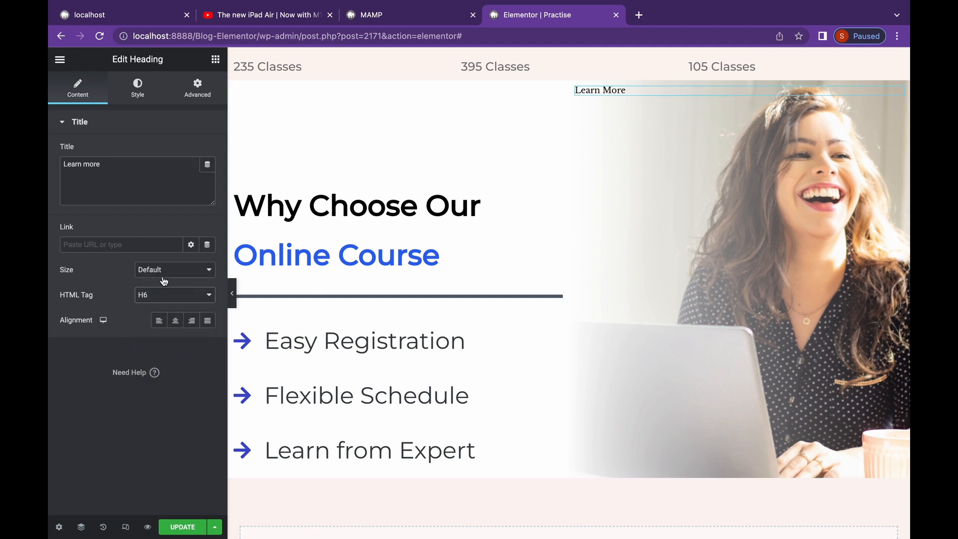
Try several top margins on the "Learn more" heading, starting with 200 px and ending with 700 px
left_click(131, 96)
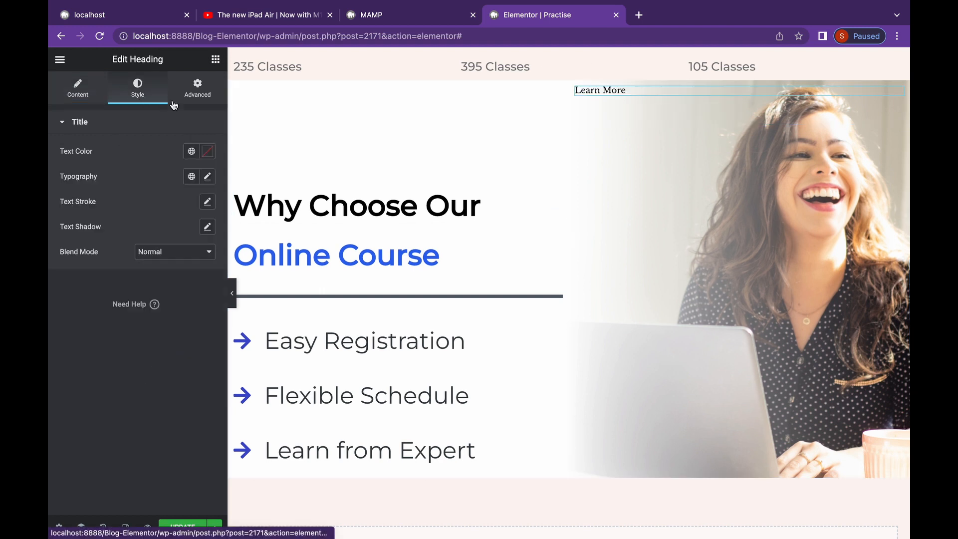
left_click(188, 96)
left_click(69, 166)
type("200")
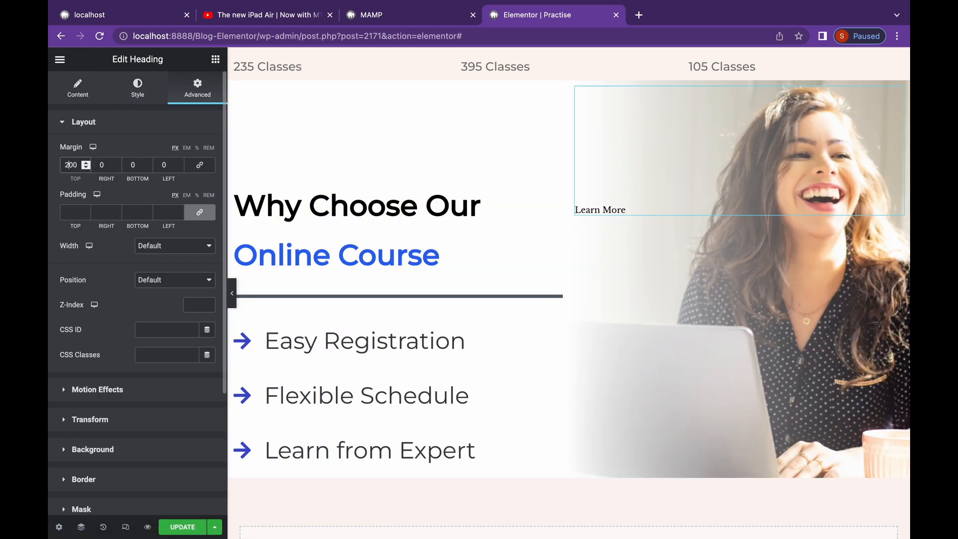
key("BackSpace")
type("8")
key("BackSpace")
type("4")
key("BackSpace")
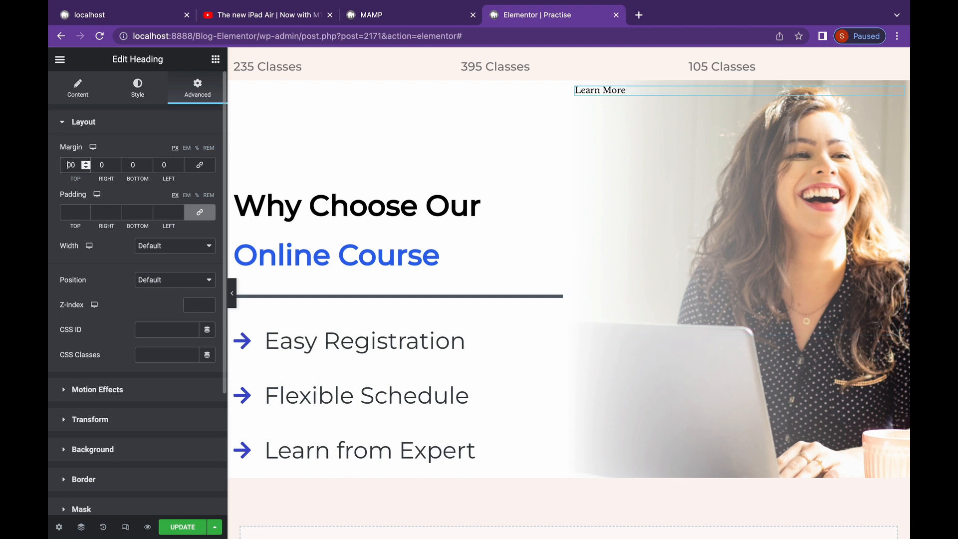
type("5")
key("BackSpace")
type("6")
key("BackSpace")
type("7")
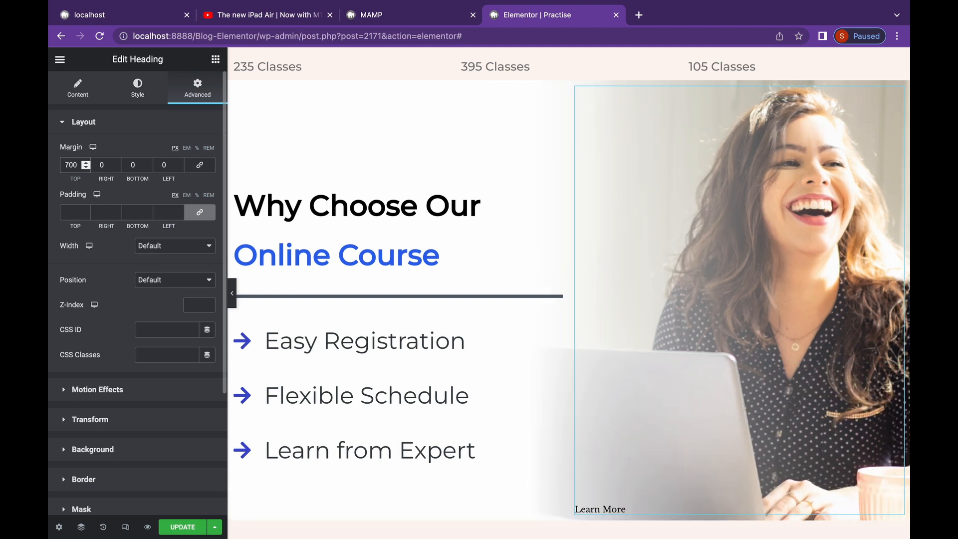
scroll(137, 224, "down", 1)
scroll(113, 100, "up", 1)
Align the "Learn more" heading to the right and reset its top margin to 0
left_click(79, 87)
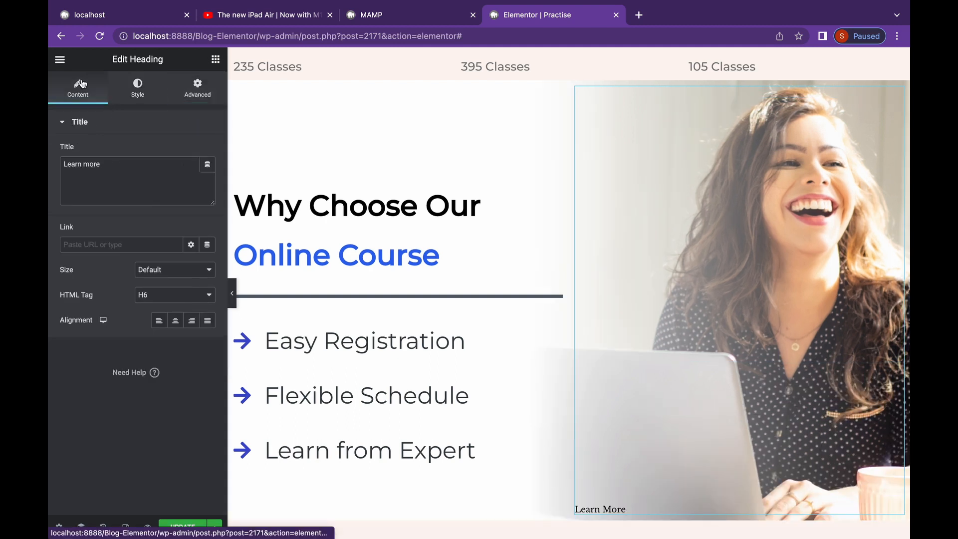
left_click(192, 321)
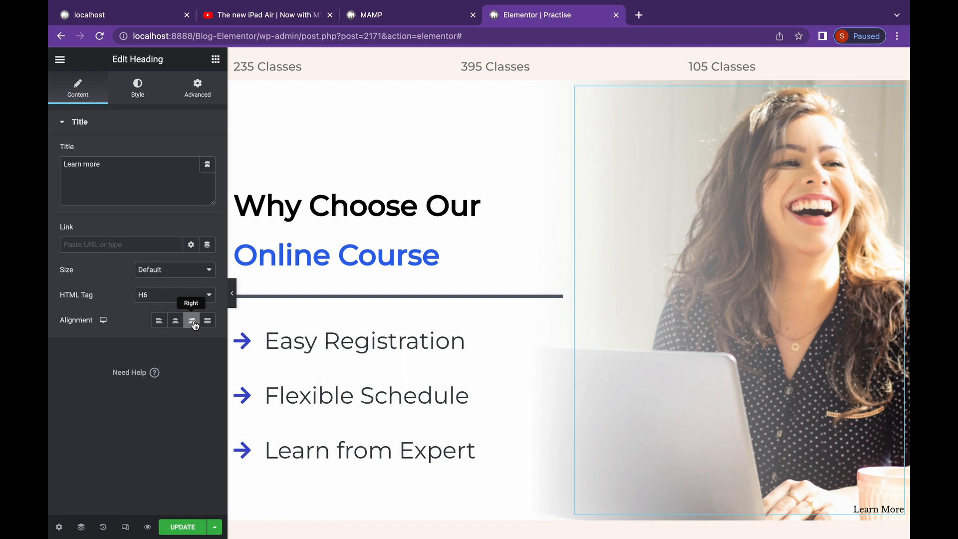
left_click(198, 89)
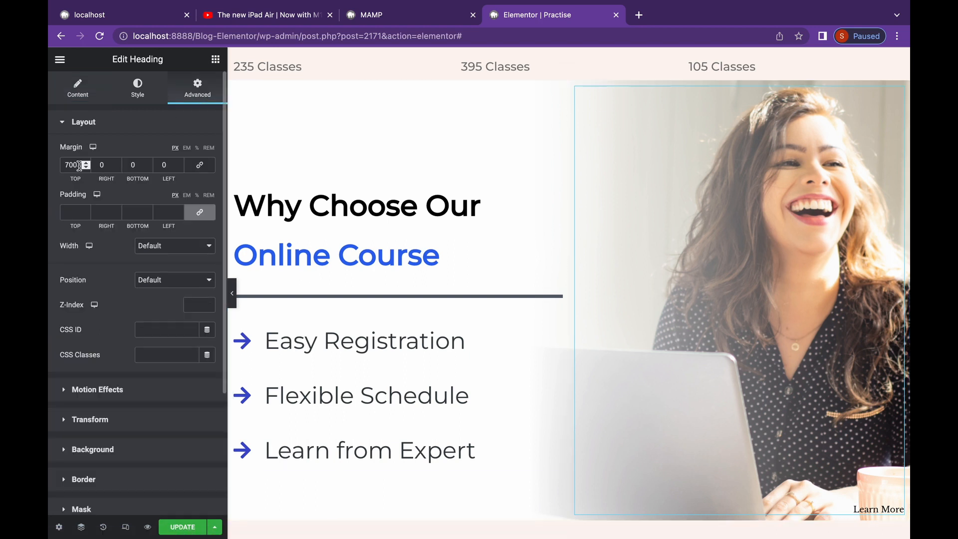
type("0")
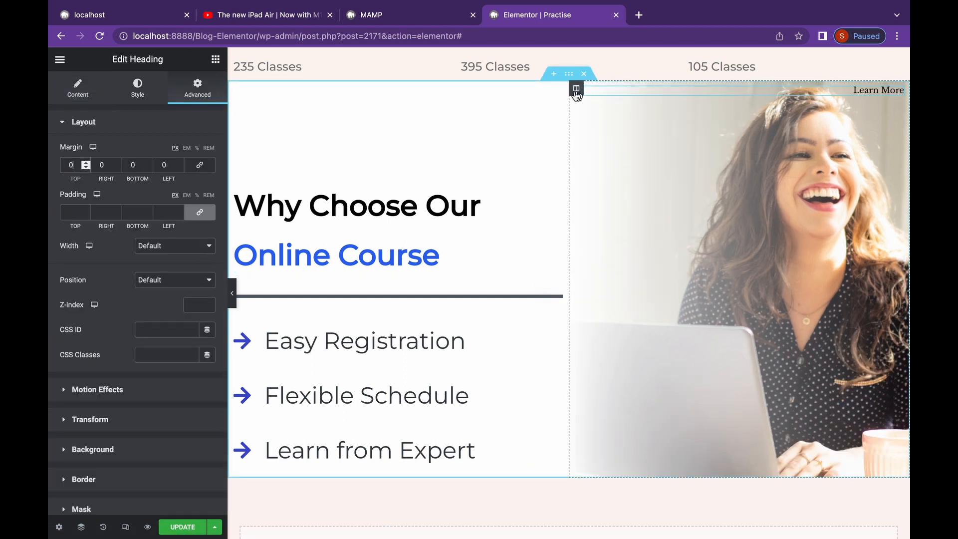
scroll(152, 400, "down", 3)
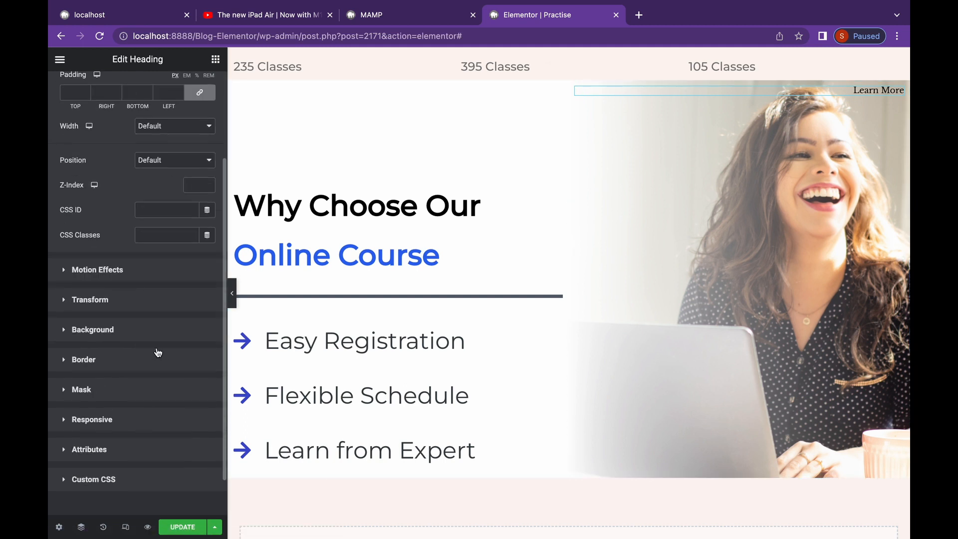
scroll(157, 342, "up", 5)
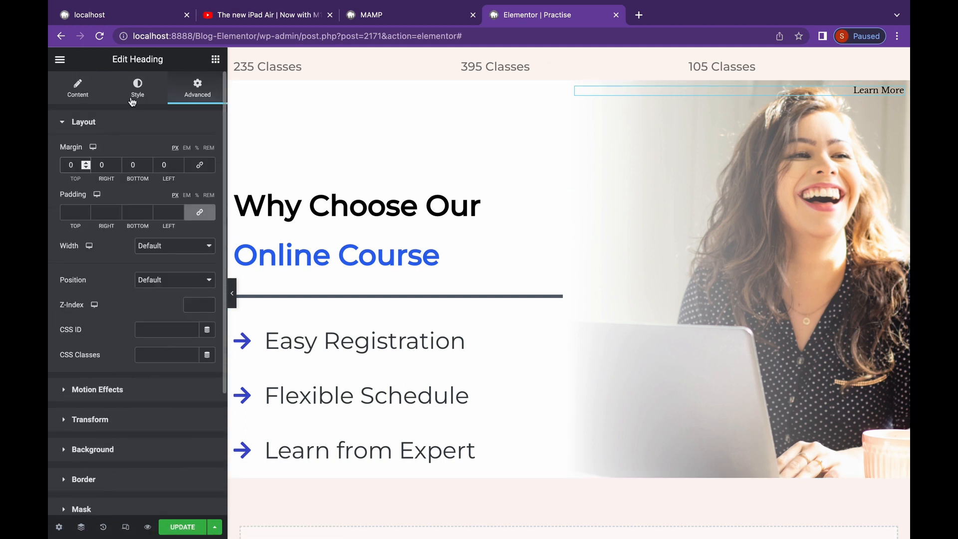
left_click(137, 89)
left_click(74, 95)
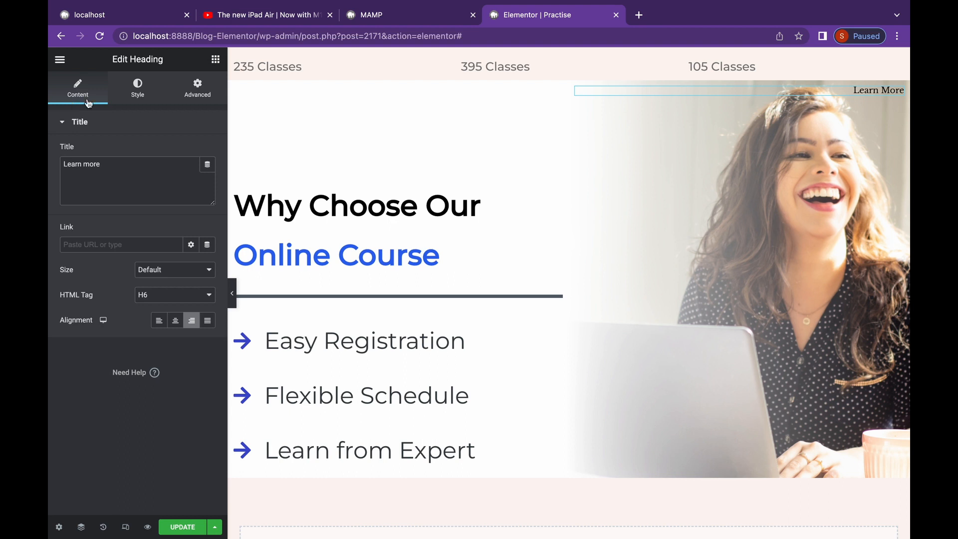
left_click(197, 89)
scroll(153, 283, "down", 4)
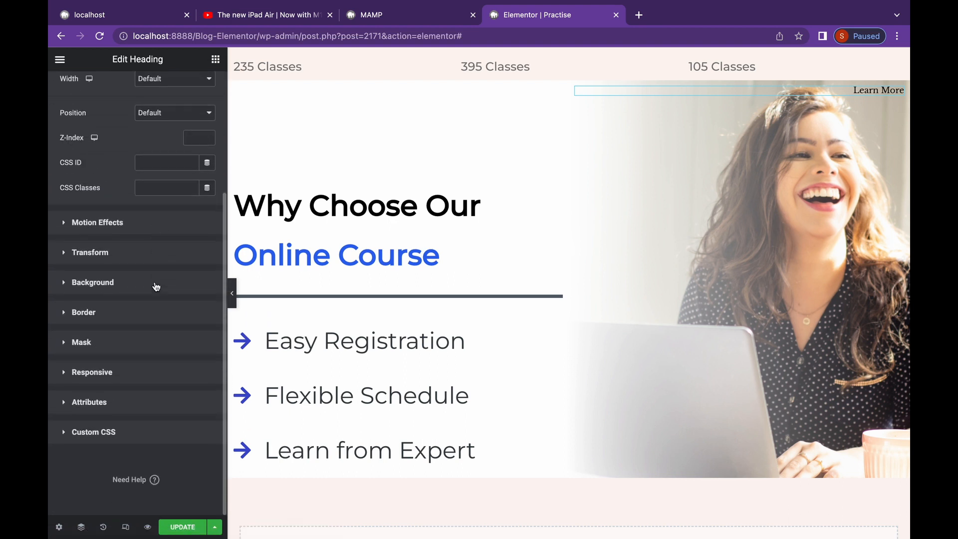
Place a Spacer above the "Learn more" heading and set its space to 600 px
left_click(216, 59)
left_click_drag(181, 372, 748, 95)
left_click_drag(68, 164, 178, 208)
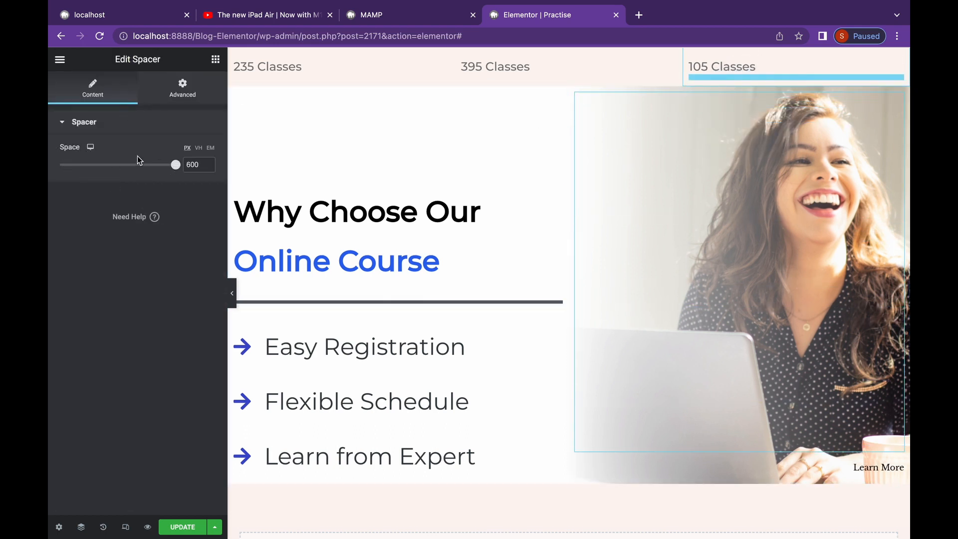
Add a new single-column section below the "Why Choose Our Online Course" section
scroll(526, 332, "down", 3)
left_click(540, 437)
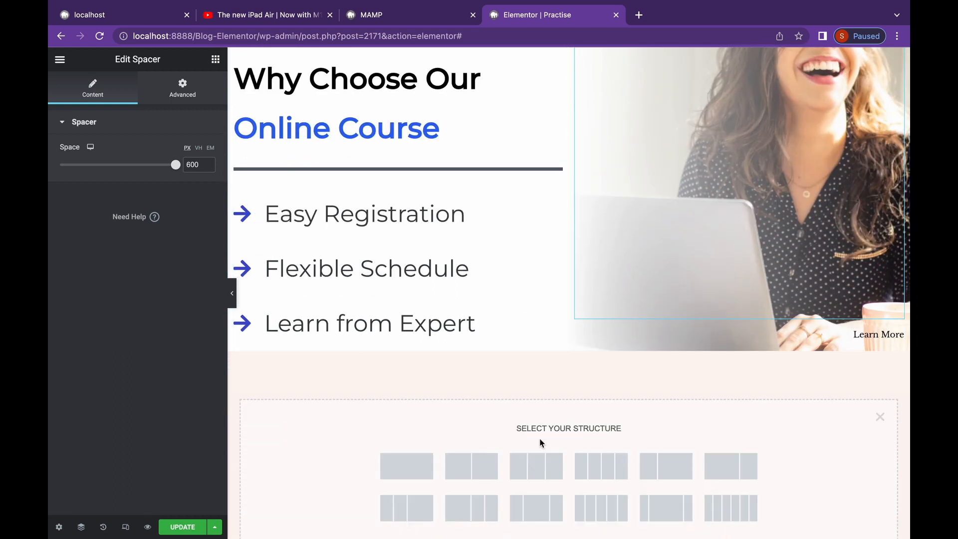
scroll(540, 443, "up", 10)
scroll(541, 442, "down", 11)
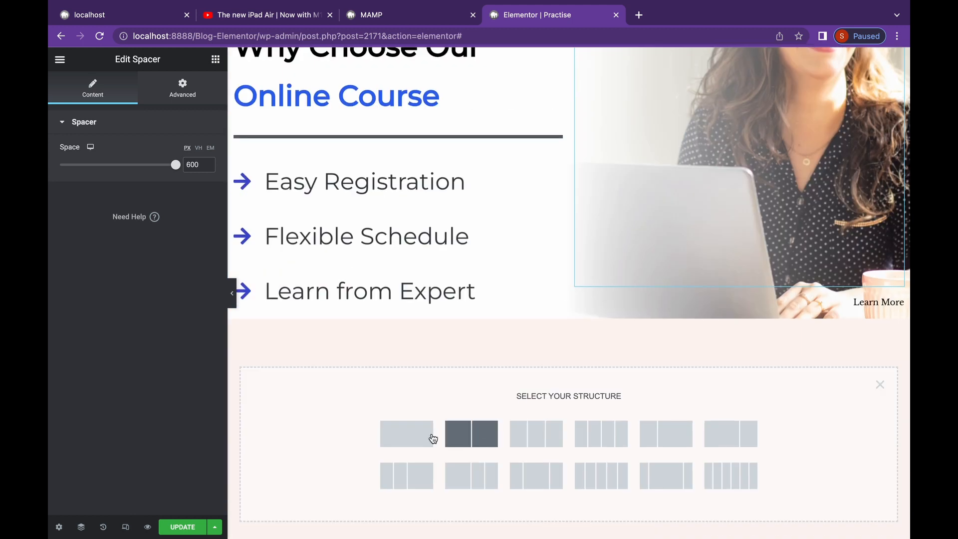
left_click(413, 433)
Add a heading reading "Ready to Join US" to the new section and center it
left_click(215, 59)
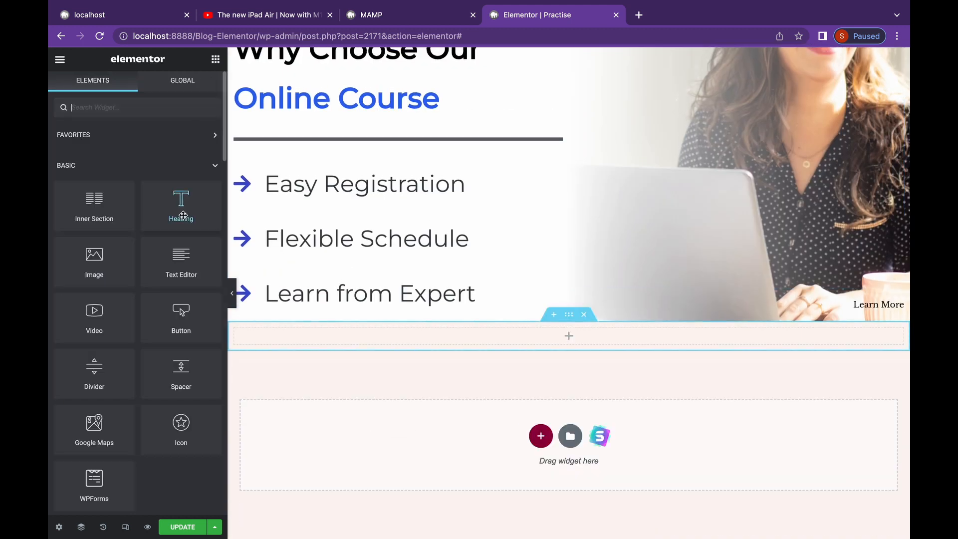
left_click_drag(181, 208, 569, 336)
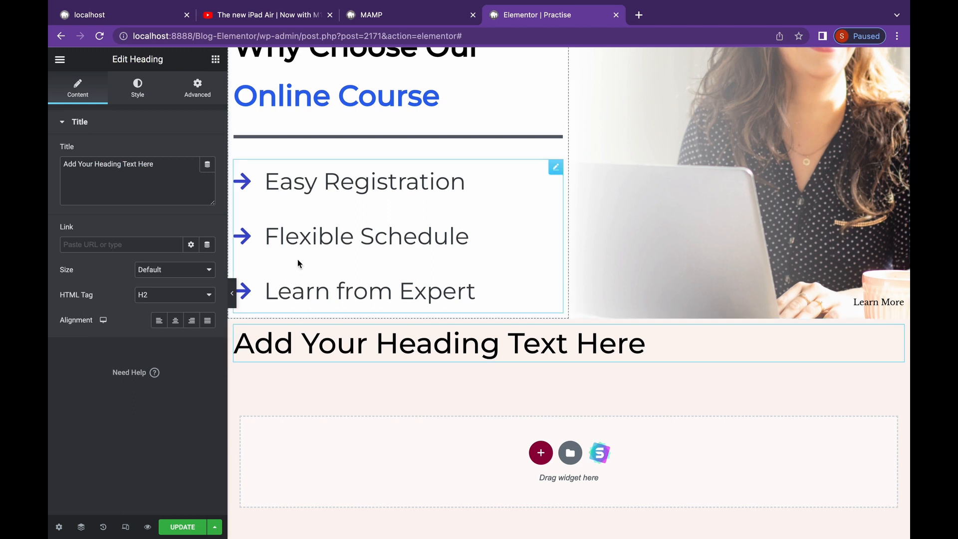
triple_click(157, 162)
type("Ready to Join")
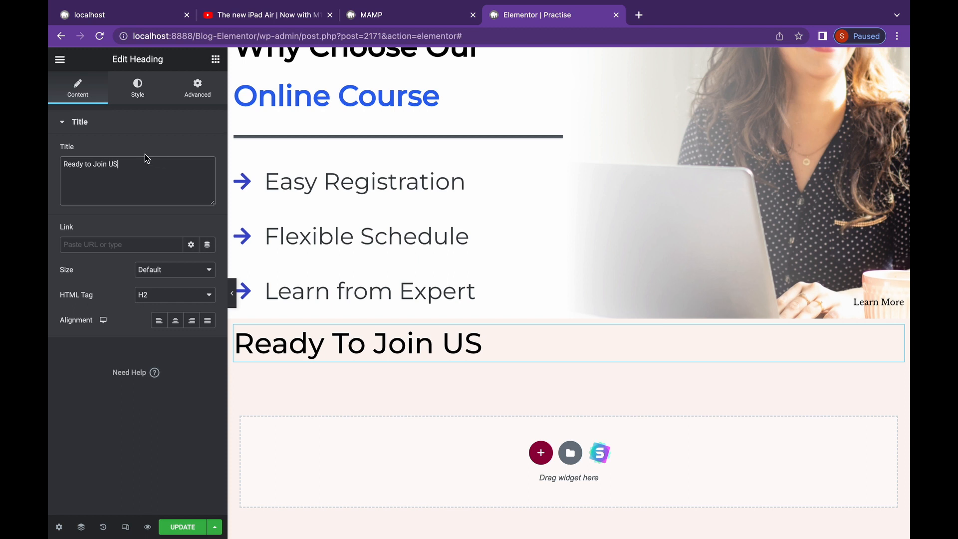
type(" US")
left_click(178, 323)
Set the "Ready to Join US" heading's font size to 47 px and its weight to 900
left_click(138, 89)
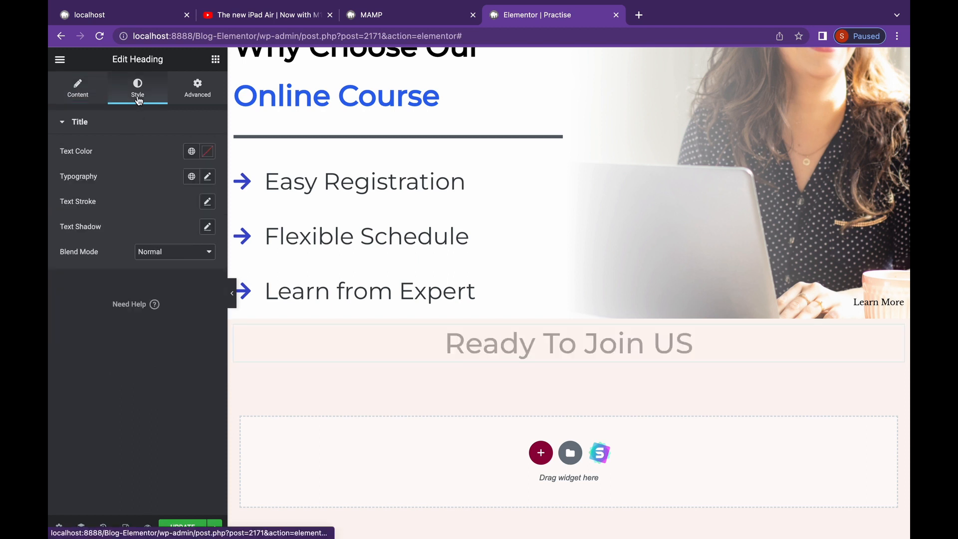
left_click(207, 177)
left_click_drag(75, 272, 91, 271)
left_click(169, 293)
left_click(168, 283)
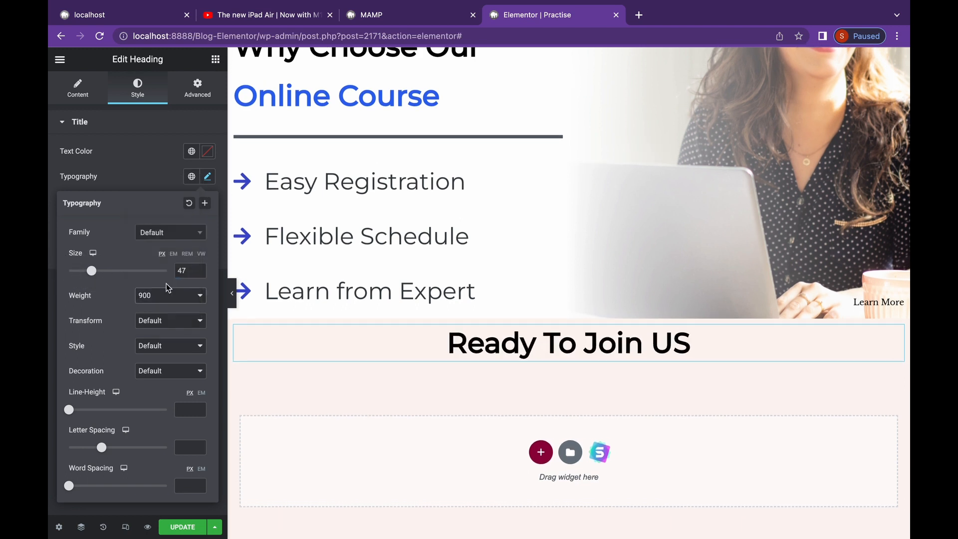
Try a 70 px top margin on the "Ready to Join US" heading, settling on 120 px
left_click(192, 99)
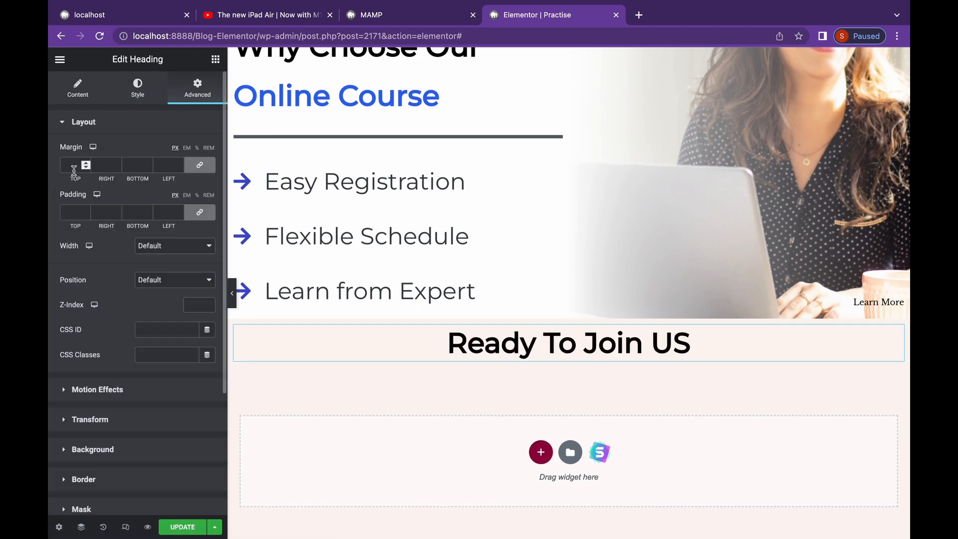
type("70")
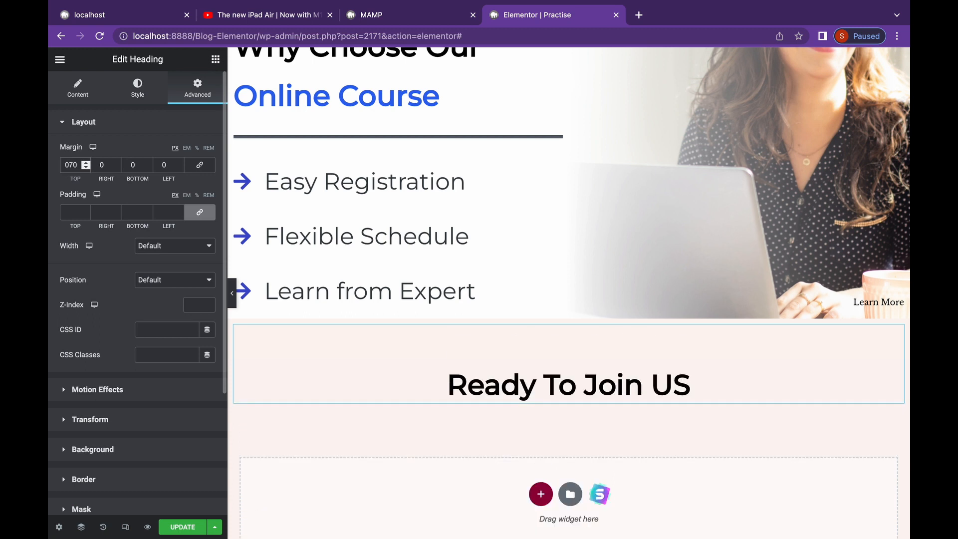
key("BackSpace")
key("BackSpace")
type("120")
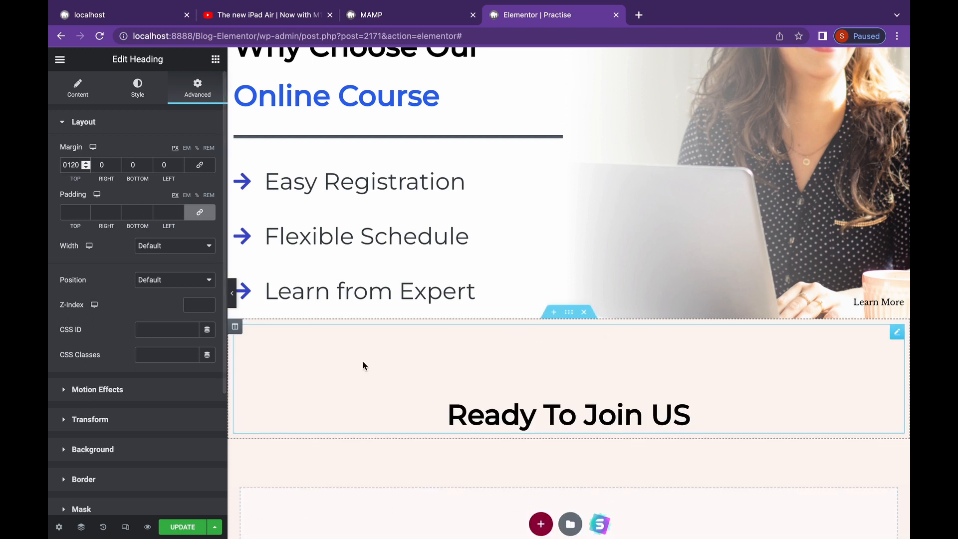
Add a heading reading "Choose your package" below "Ready to Join US" and center it
scroll(360, 372, "down", 2)
left_click(215, 61)
left_click_drag(189, 221, 499, 331)
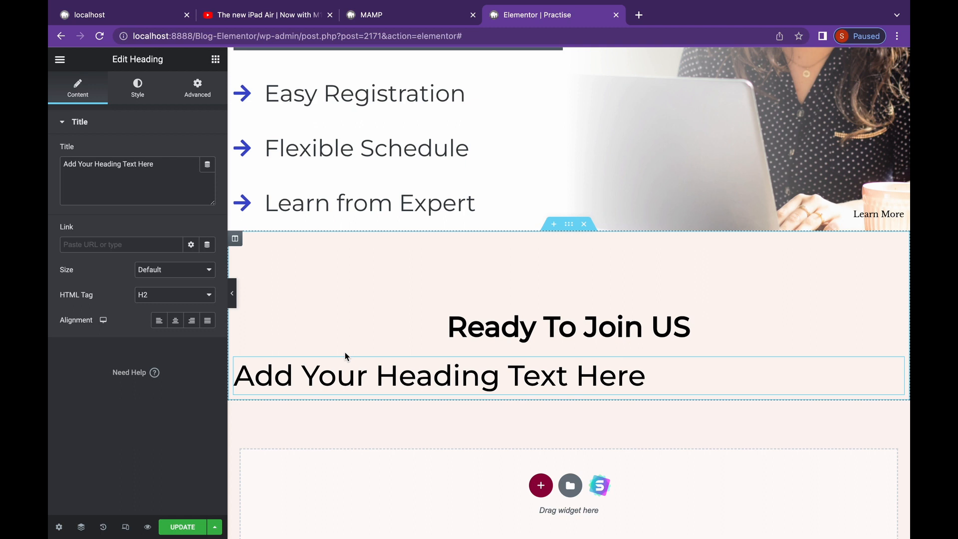
triple_click(61, 164)
type("Ch")
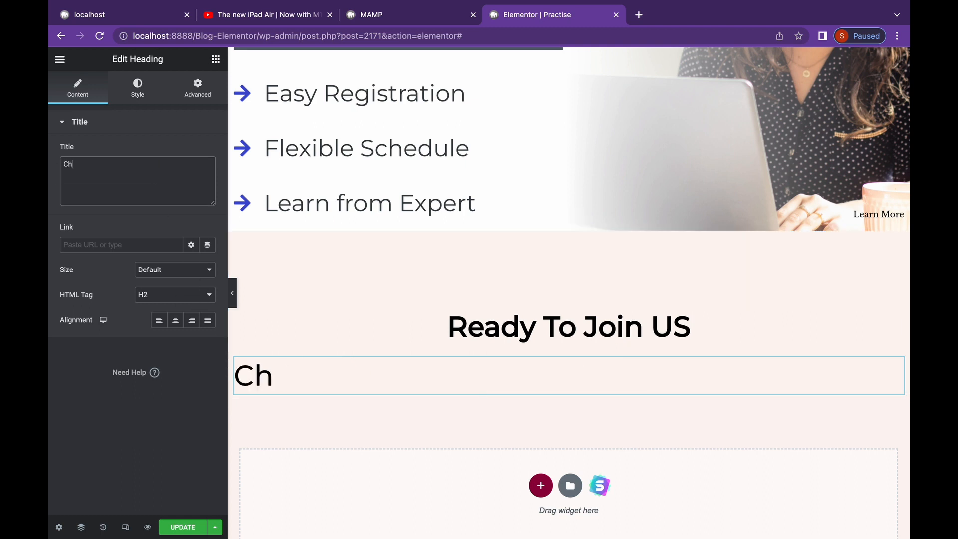
type("oose your pa")
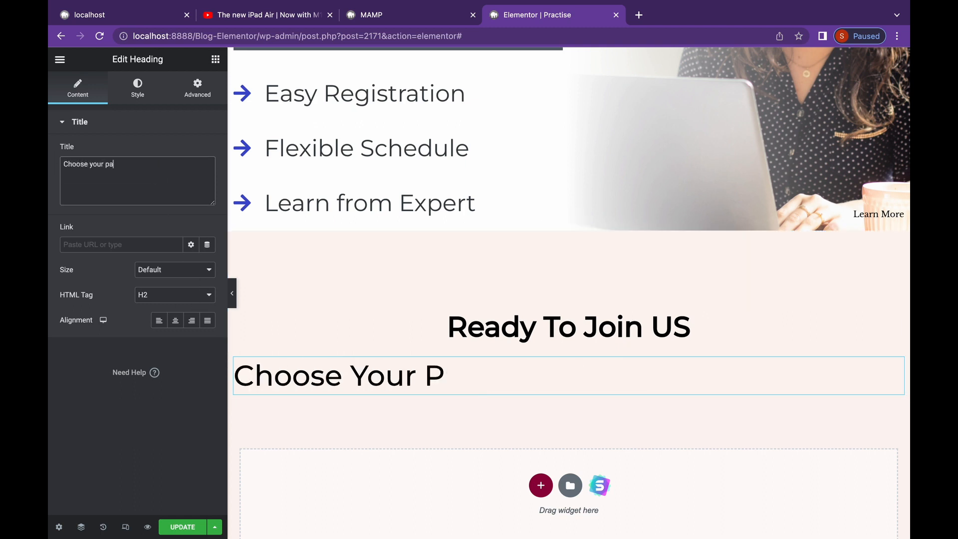
type("ckage")
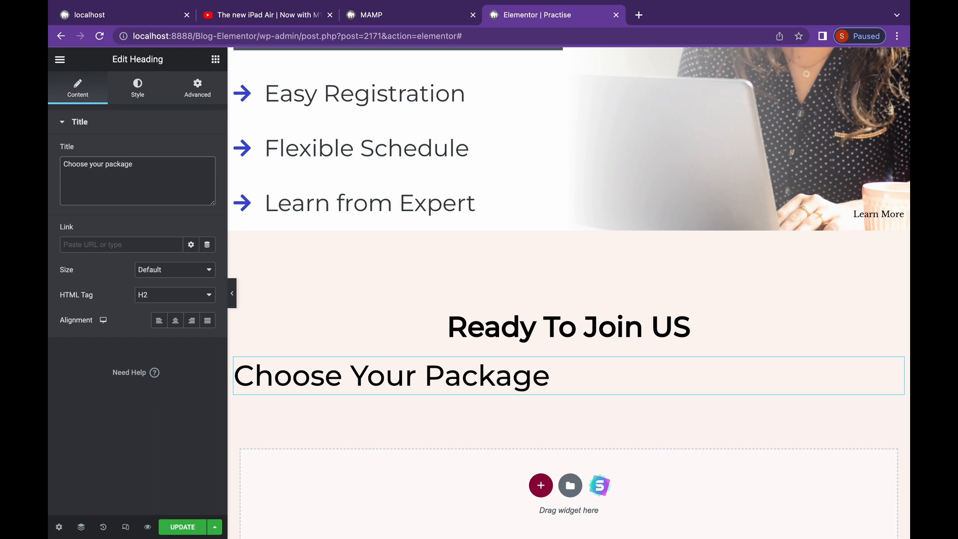
left_click(176, 320)
Give the "Choose your package" heading a dark grey text color and a font size of 24 px
left_click(138, 88)
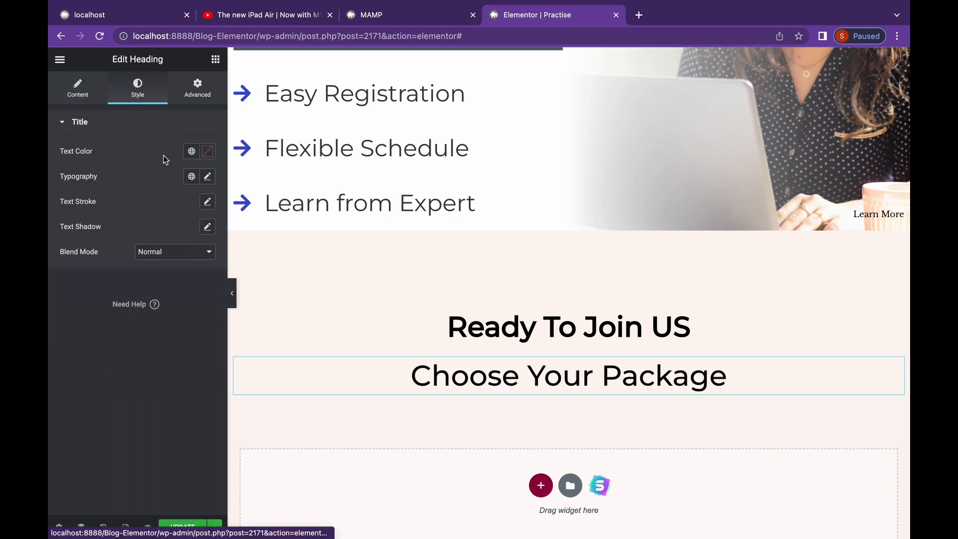
left_click(207, 151)
left_click_drag(76, 229, 79, 271)
left_click(154, 156)
left_click(208, 176)
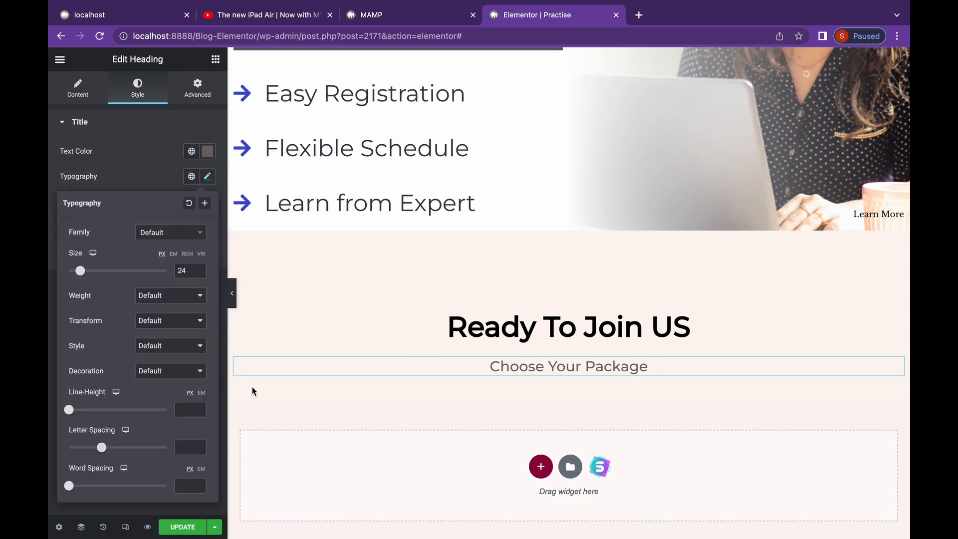
Give the "Ready to Join US" section a classic background in bright blue
left_click(569, 224)
left_click(137, 89)
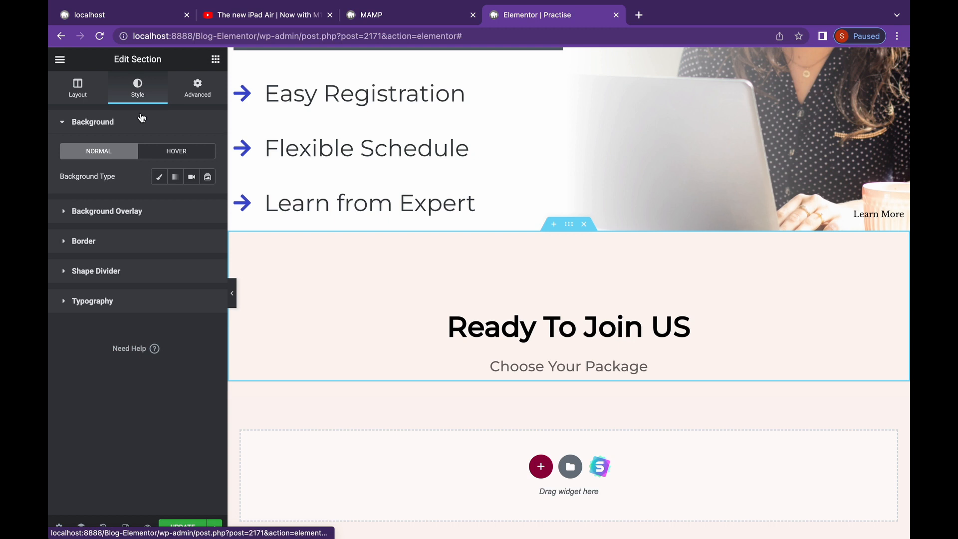
left_click(158, 177)
left_click(208, 201)
left_click_drag(140, 356, 159, 356)
left_click_drag(132, 300, 174, 253)
Set the "Ready to Join US" heading's text color to white, #FFFFFF
left_click(409, 335)
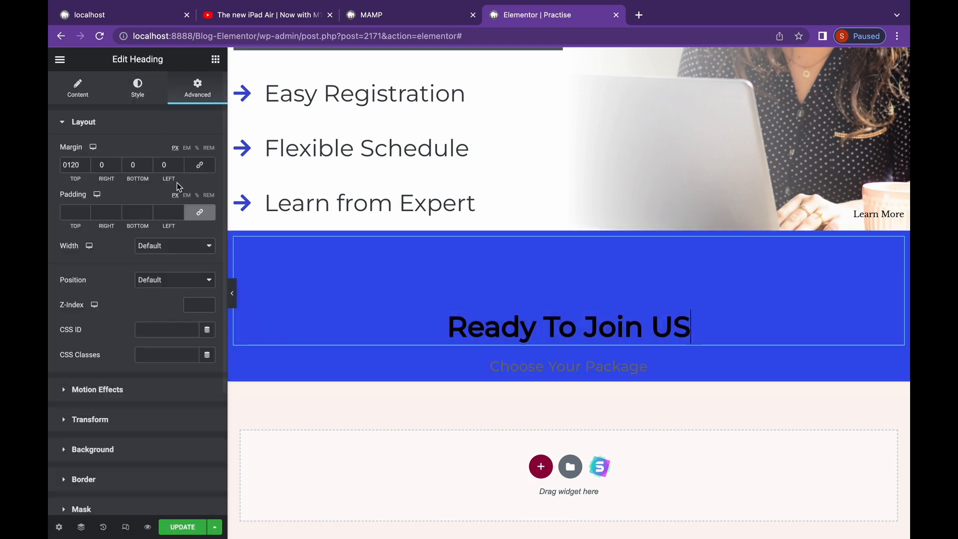
left_click(137, 88)
left_click(208, 151)
left_click(85, 209)
left_click_drag(85, 209, 68, 192)
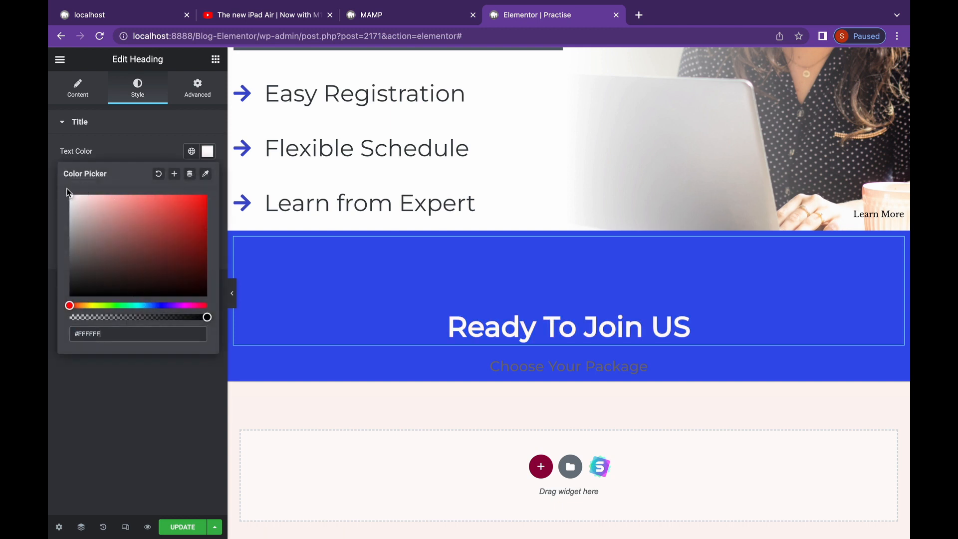
Lighten the "Choose your package" heading's text color to a light grey
left_click(561, 369)
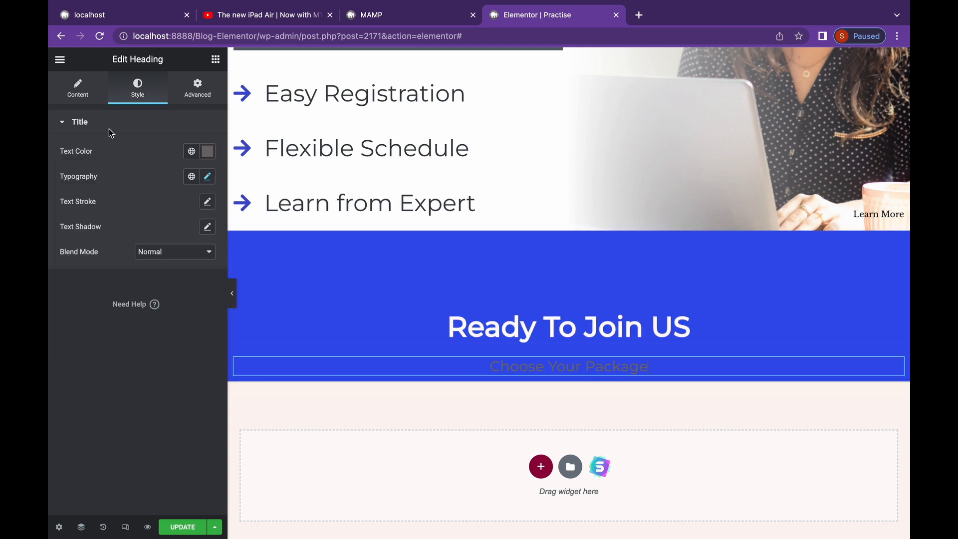
left_click(207, 151)
left_click(72, 231)
Insert a two-column Inner Section below the "Choose your package" heading and open its advanced settings
left_click_drag(72, 231, 514, 384)
left_click(216, 60)
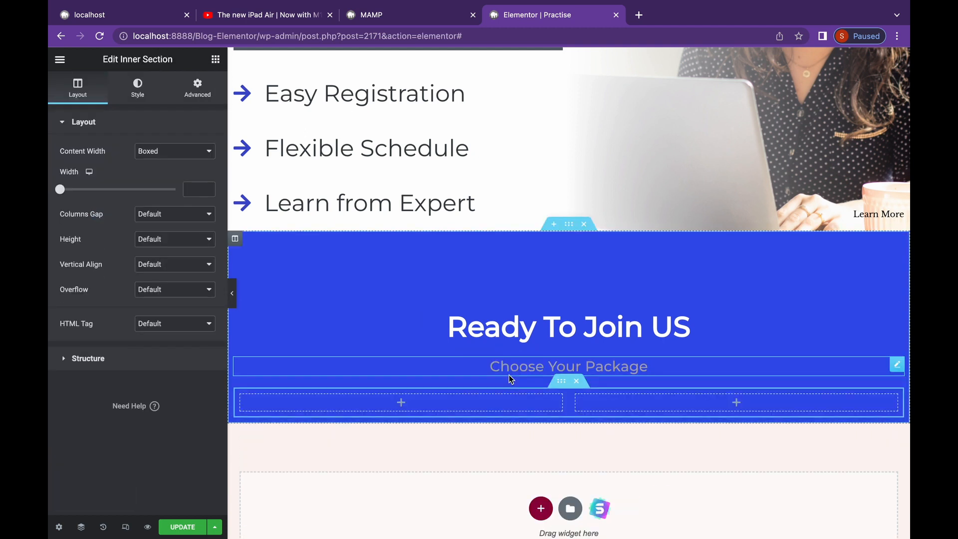
left_click(197, 87)
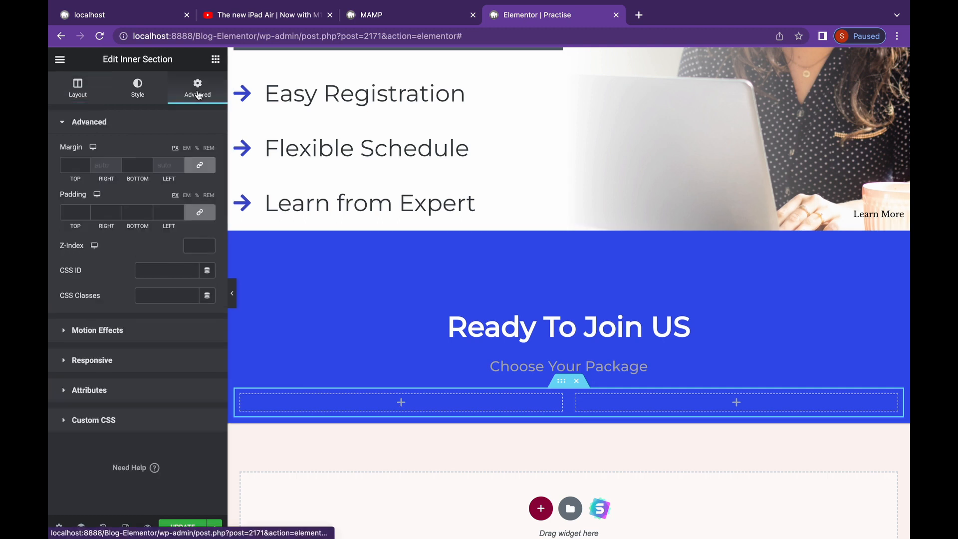
Add a heading reading "basic plan" to the inner section's left column and center it
left_click(215, 59)
left_click_drag(181, 203, 395, 402)
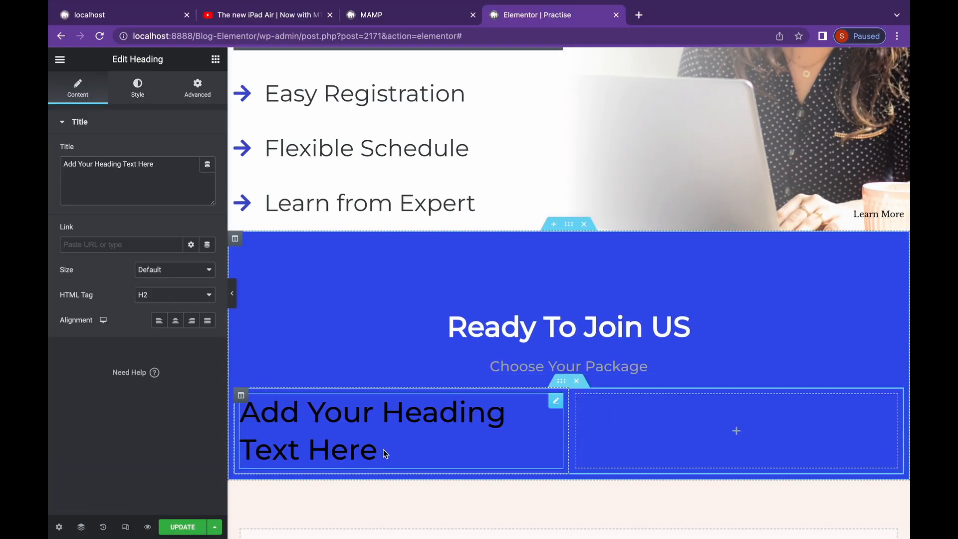
left_click_drag(379, 451, 241, 400)
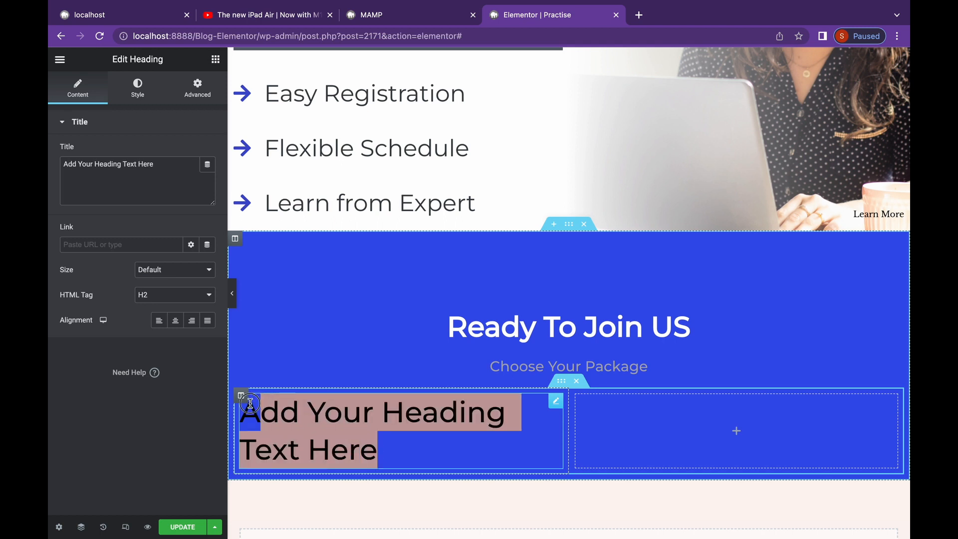
type("basic plan")
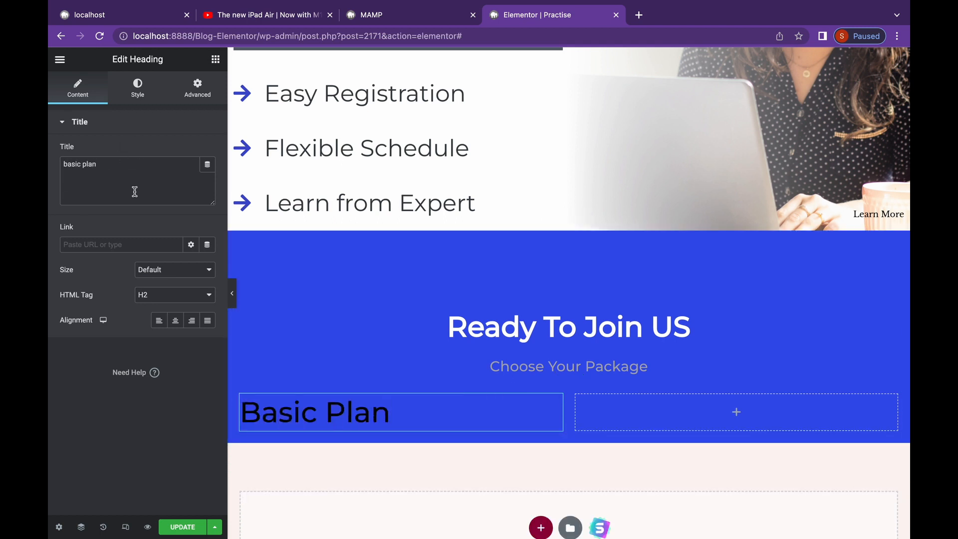
left_click(175, 320)
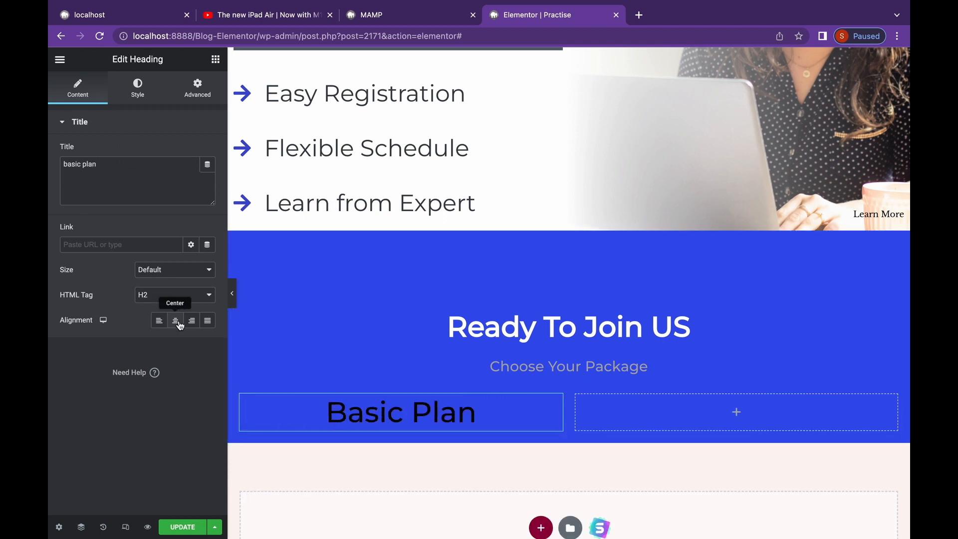
Set the "basic plan" heading's text color to black, #000000
left_click(155, 99)
left_click(212, 156)
left_click_drag(90, 207, 72, 299)
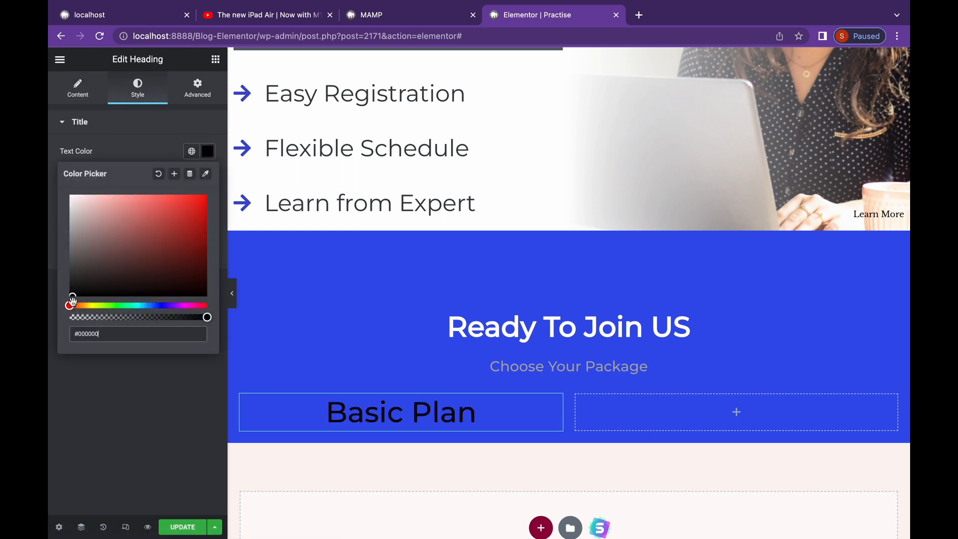
Search the widget library for price widgets and clear the search
left_click(219, 64)
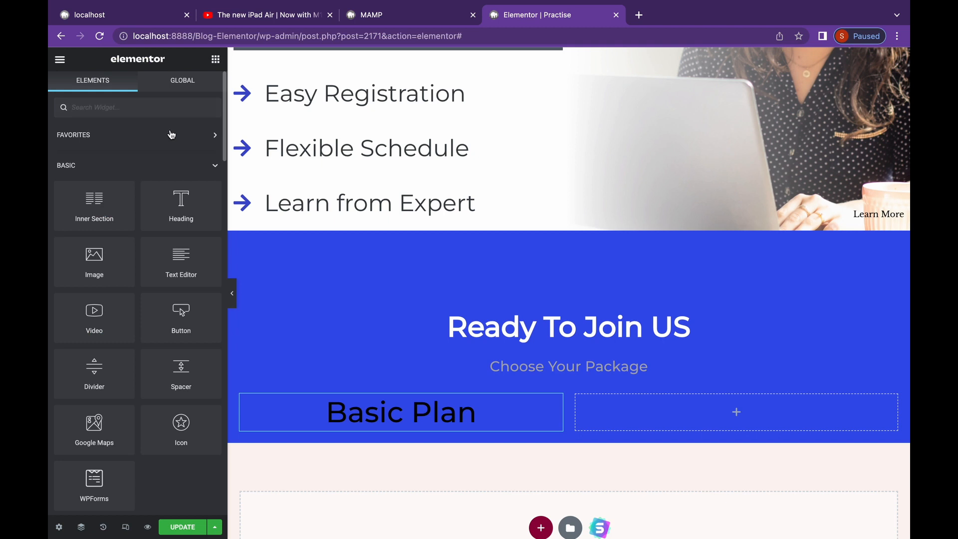
type("price")
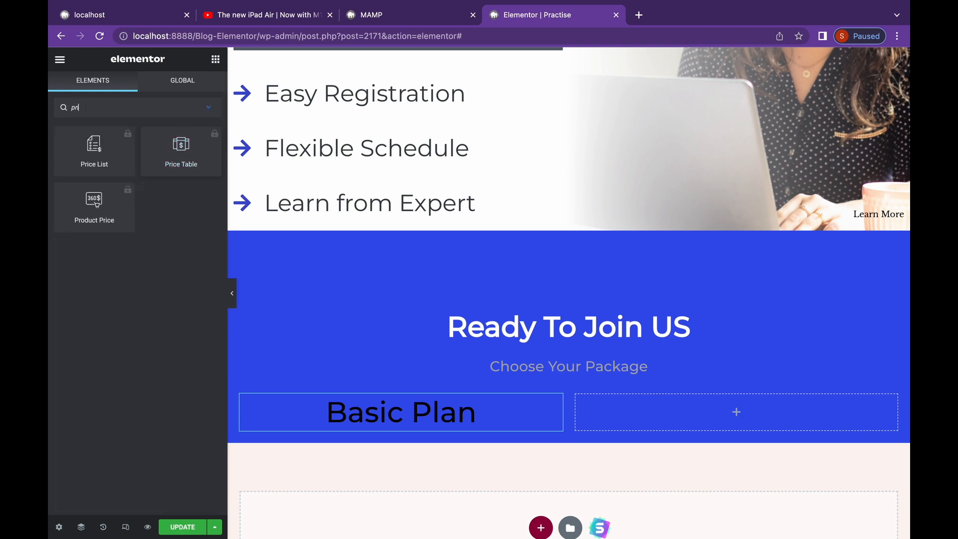
key("BackSpace")
key("BackSpace")
key("BackSpace")
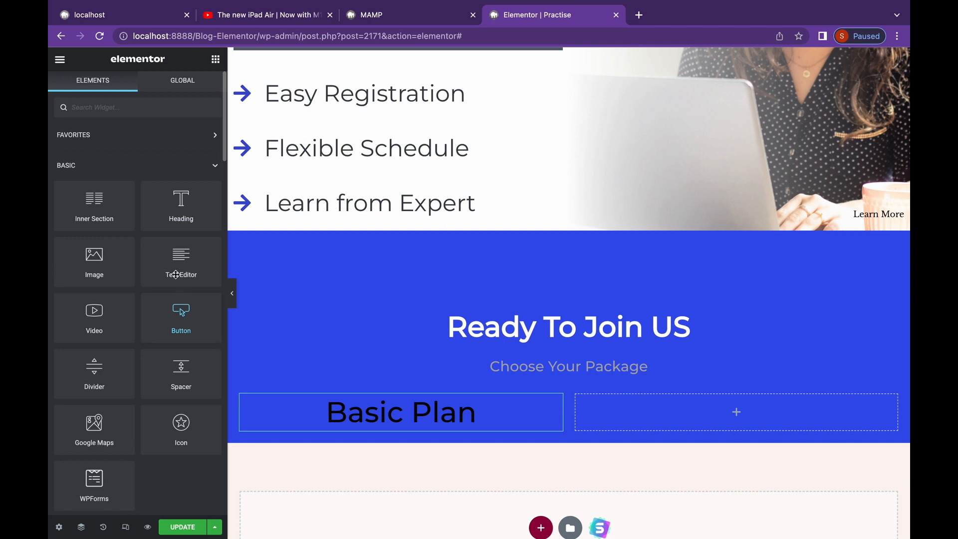
Add a centered heading reading "$25" below the "Basic Plan" heading
left_click_drag(181, 202, 373, 439)
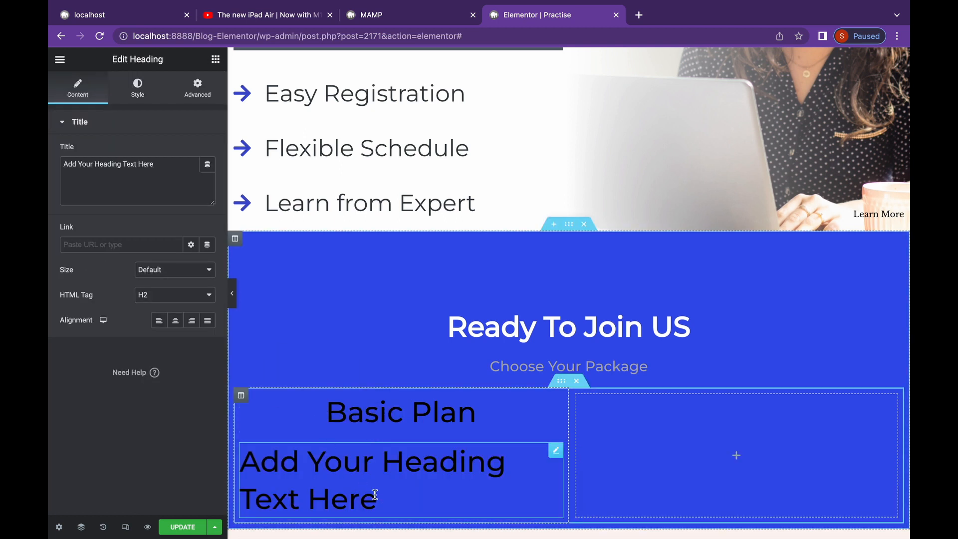
left_click_drag(376, 495, 246, 456)
type("$")
triple_click(139, 171)
key("BackSpace")
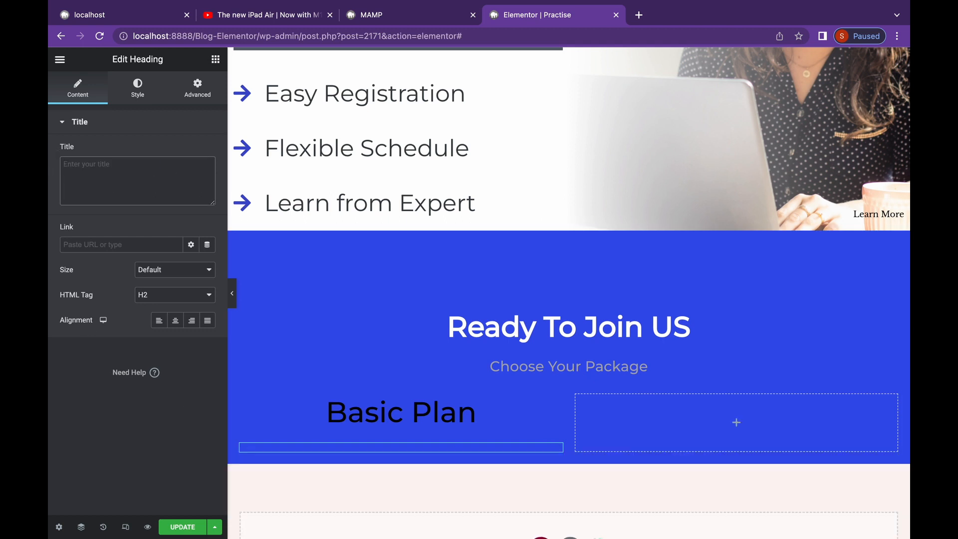
type("$25")
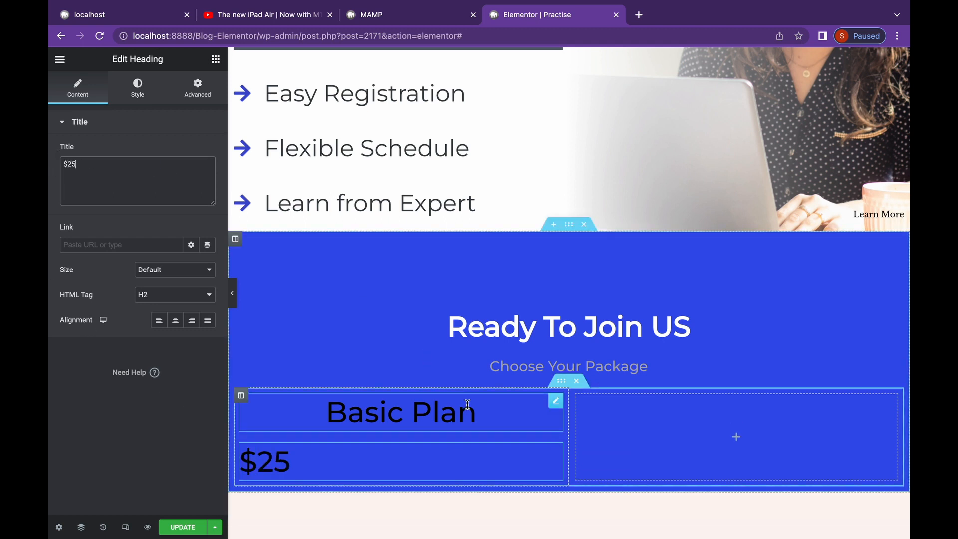
left_click(180, 324)
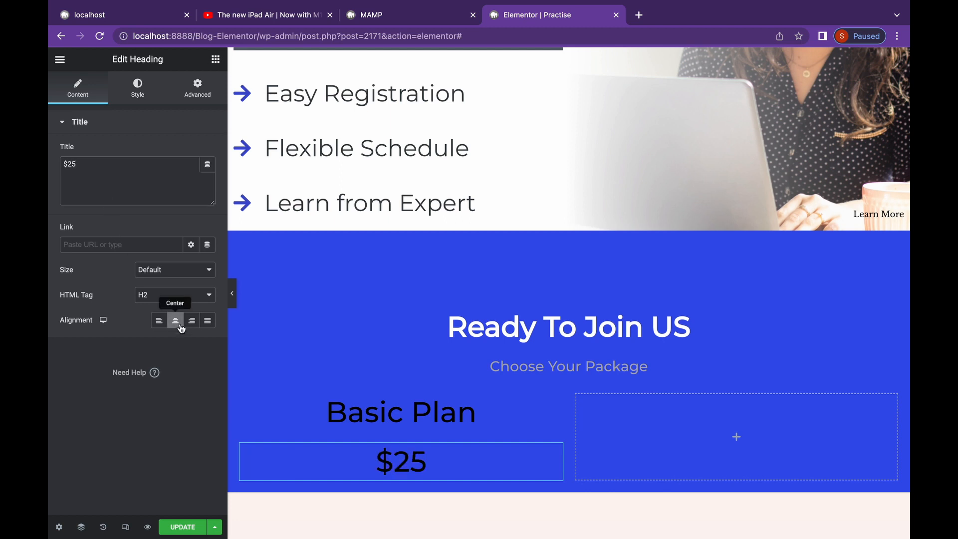
left_click(215, 61)
left_click_drag(195, 278, 408, 477)
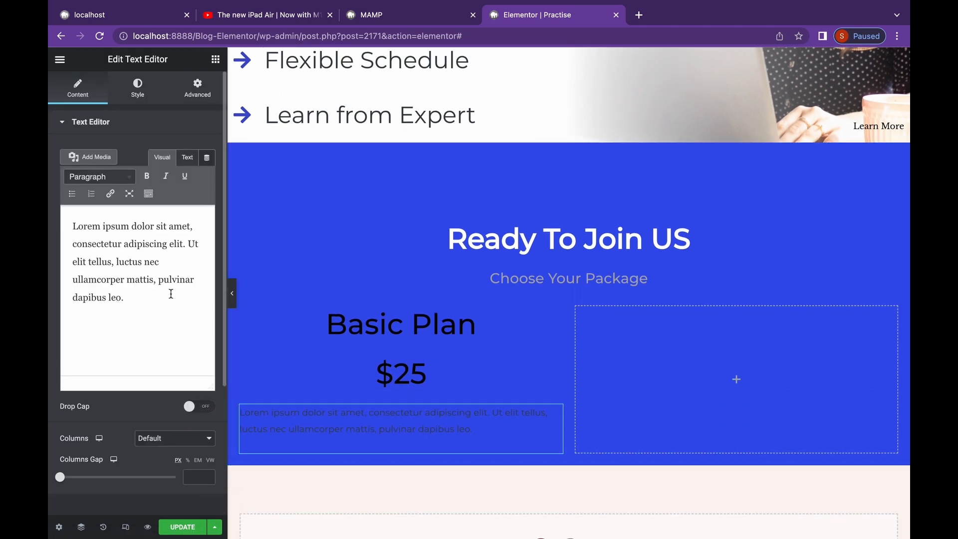
left_click_drag(171, 293, 64, 220)
key("super+c")
left_click(146, 315)
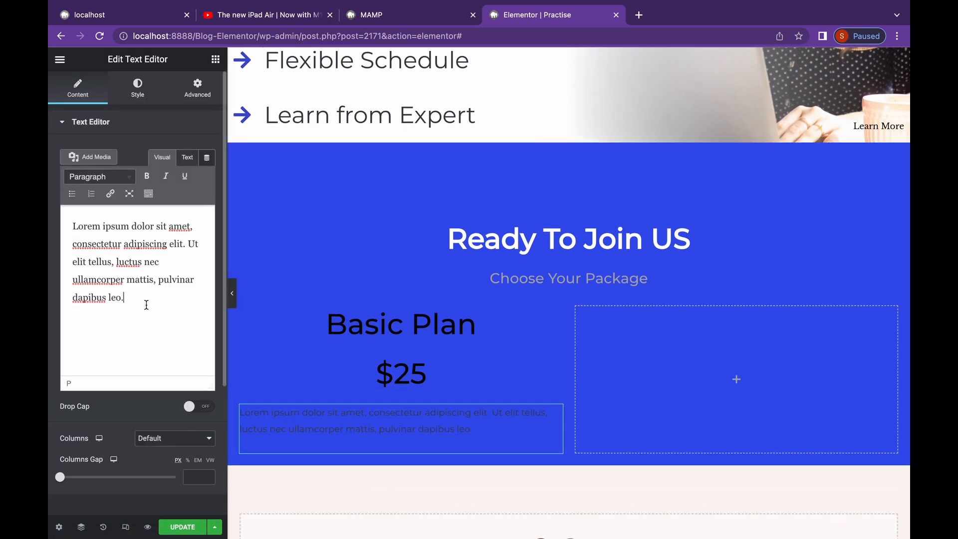
key("super+v")
key("super+v")
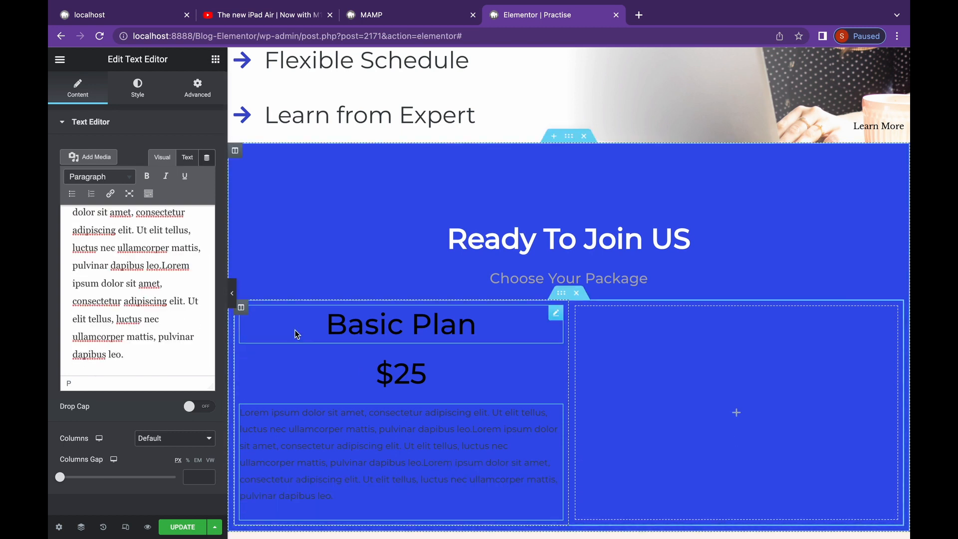
left_click(138, 87)
left_click(175, 152)
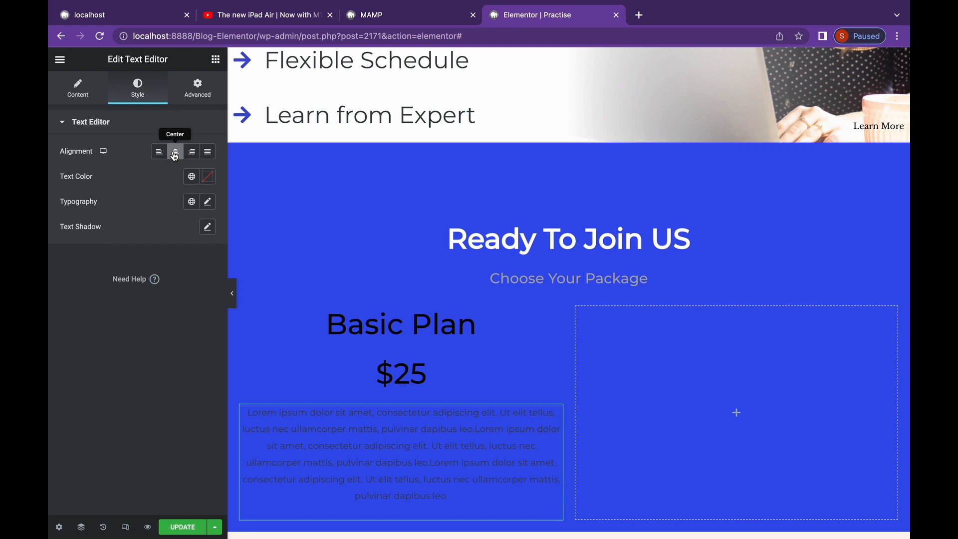
right_click(555, 421)
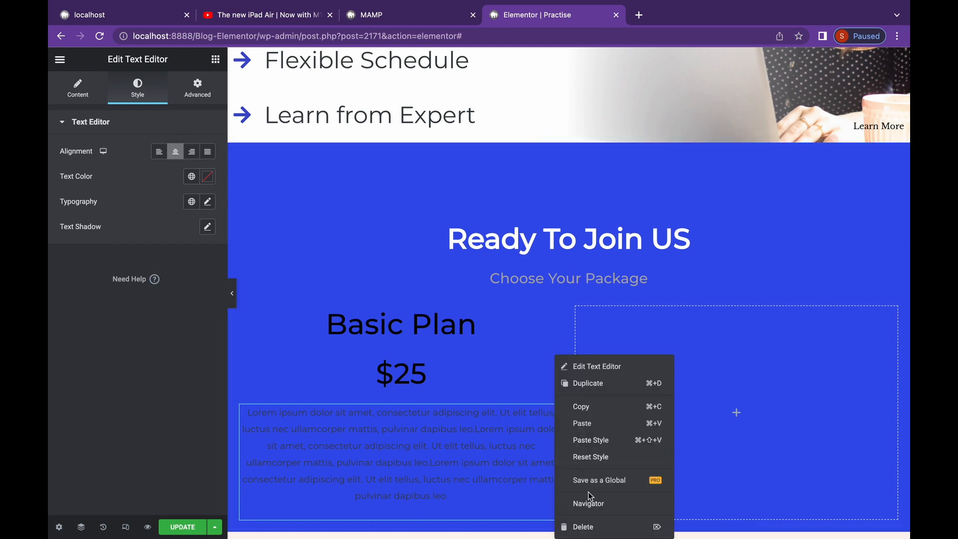
left_click(597, 523)
Add an Icon List below the "$25" heading and replace its three default items with four check-marked "List Item" entries
scroll(145, 348, "down", 10)
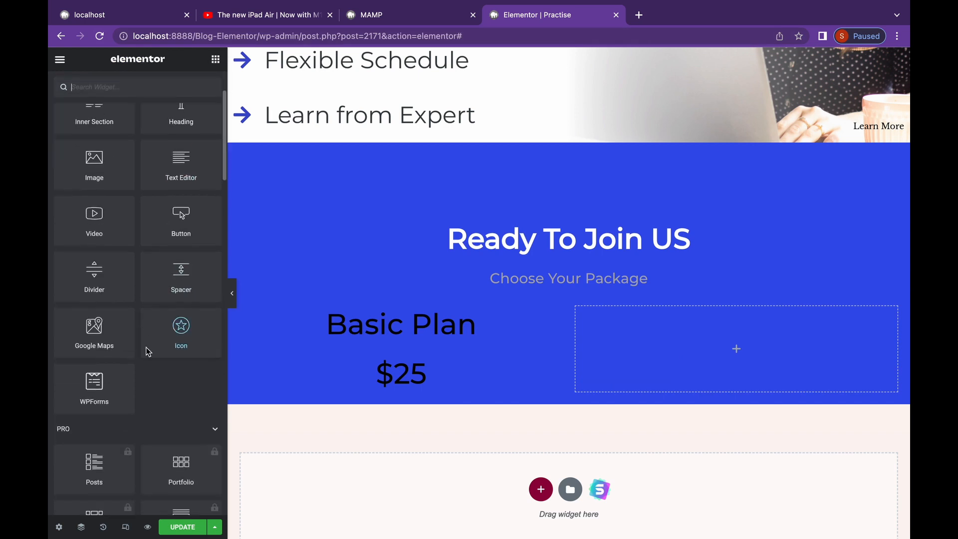
scroll(147, 352, "down", 8)
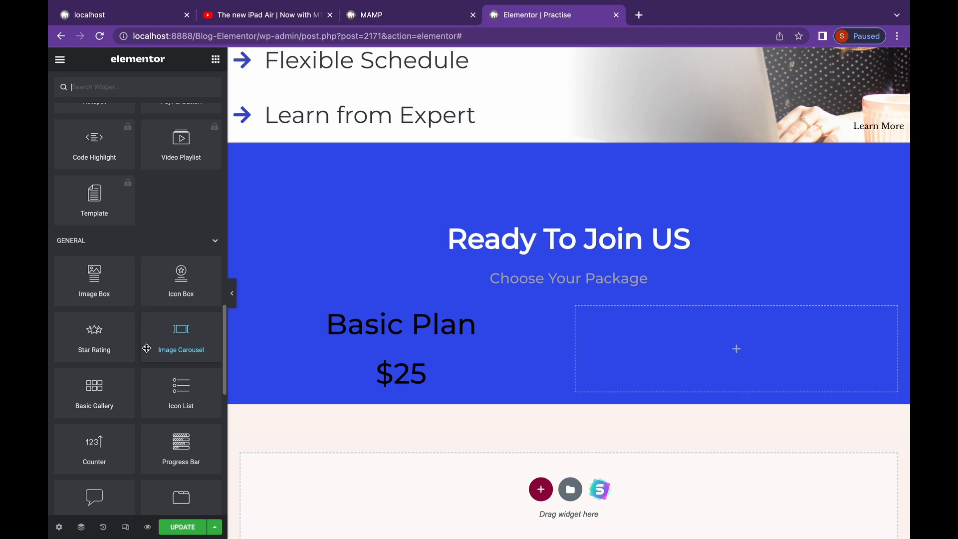
left_click_drag(168, 378, 386, 399)
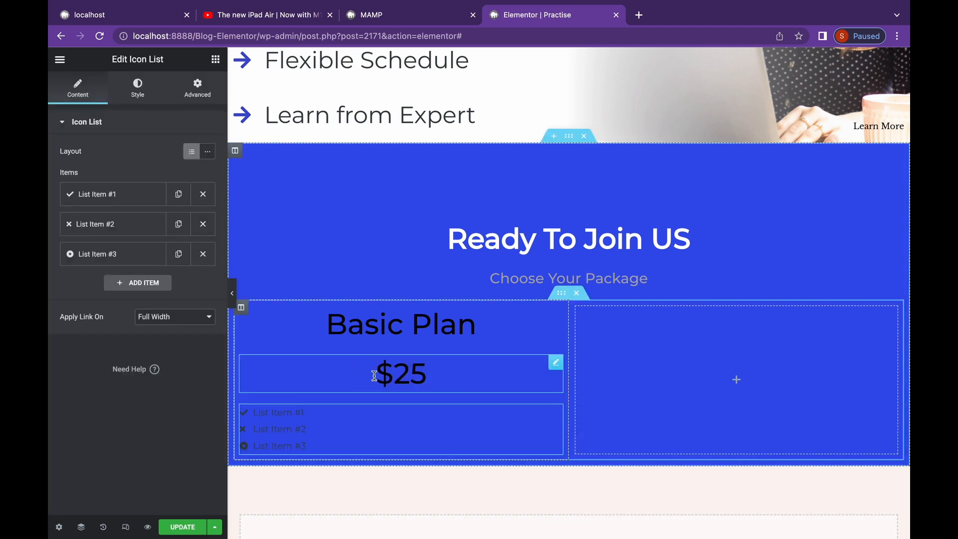
left_click(141, 281)
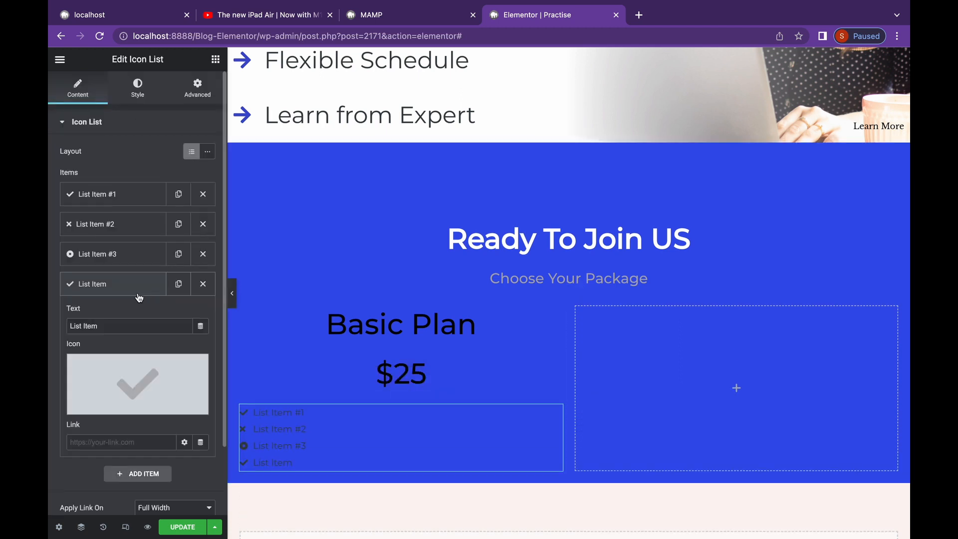
left_click(131, 473)
left_click(203, 194)
left_click(203, 194)
left_click(203, 194)
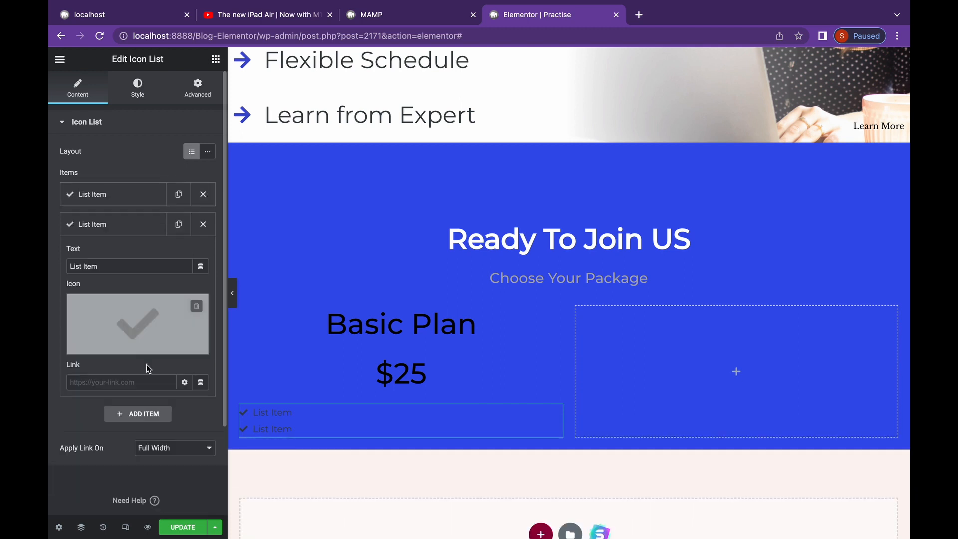
left_click(144, 443)
scroll(105, 466, "down", 3)
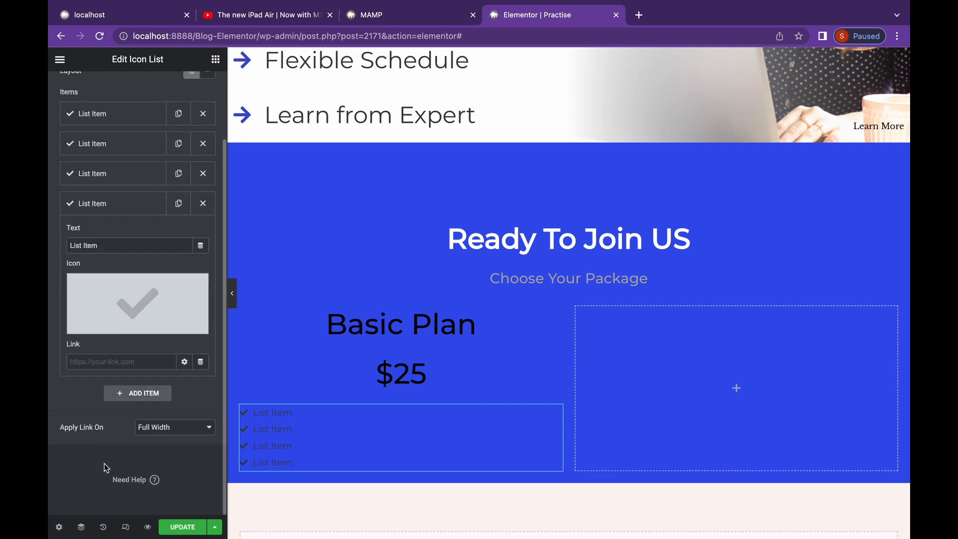
Set the icon list's space between items to 11 and enlarge its check mark icons
scroll(94, 164, "up", 3)
left_click(131, 96)
left_click_drag(60, 163, 85, 164)
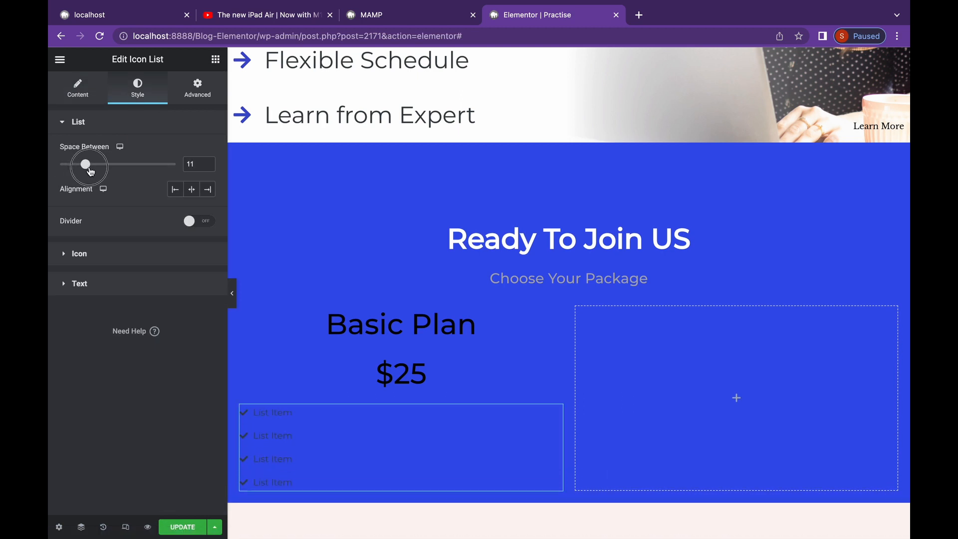
left_click(99, 255)
left_click_drag(72, 247, 88, 275)
Set the icon list's text size to 20 px and its text indent to 28
left_click(80, 304)
left_click(208, 299)
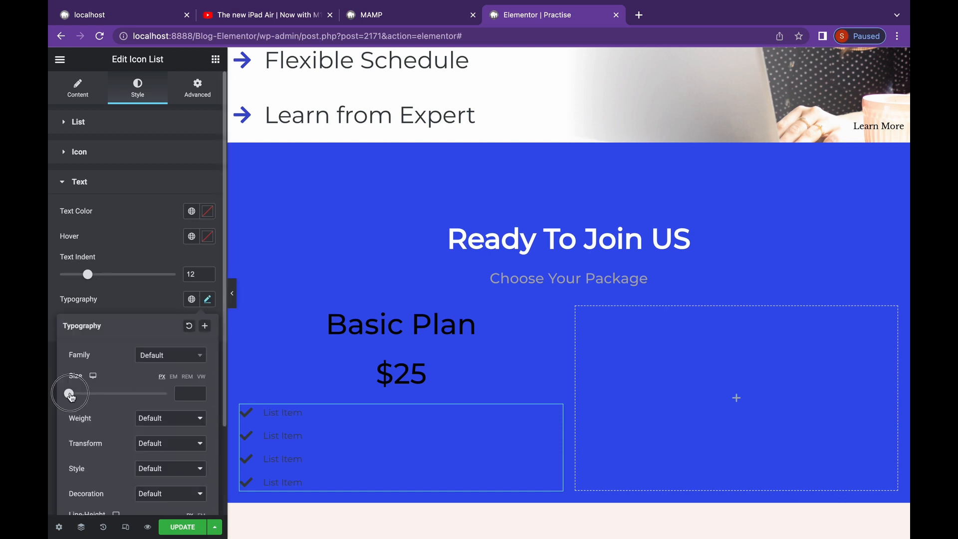
left_click_drag(70, 394, 79, 392)
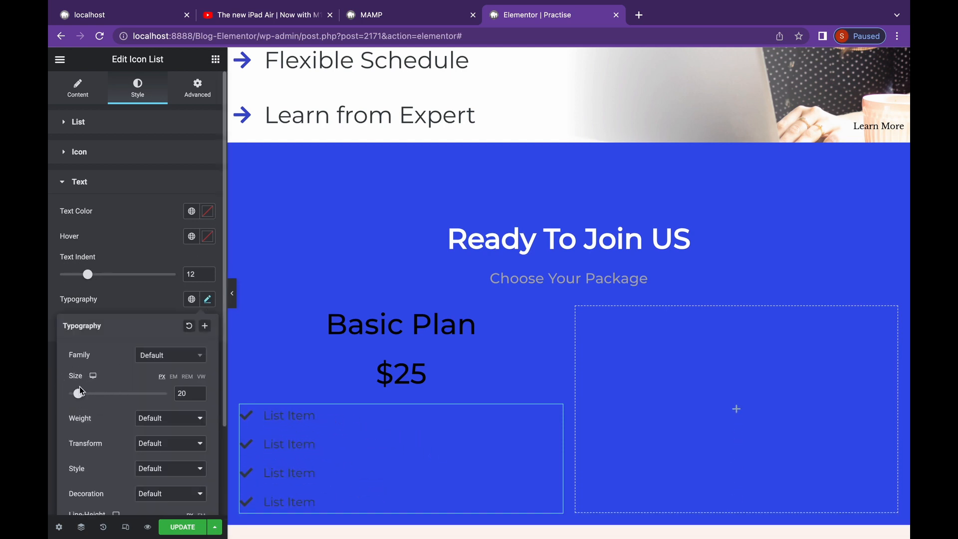
left_click_drag(87, 274, 125, 274)
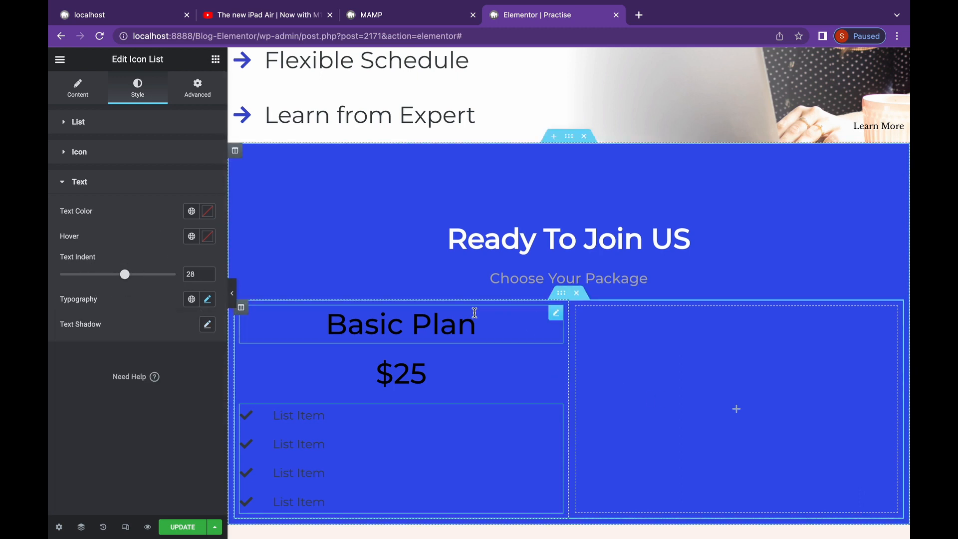
Give the Basic Plan column a classic white background, #FFFFFF, and a 20 px border radius on all corners
left_click(241, 307)
left_click(138, 88)
left_click(175, 177)
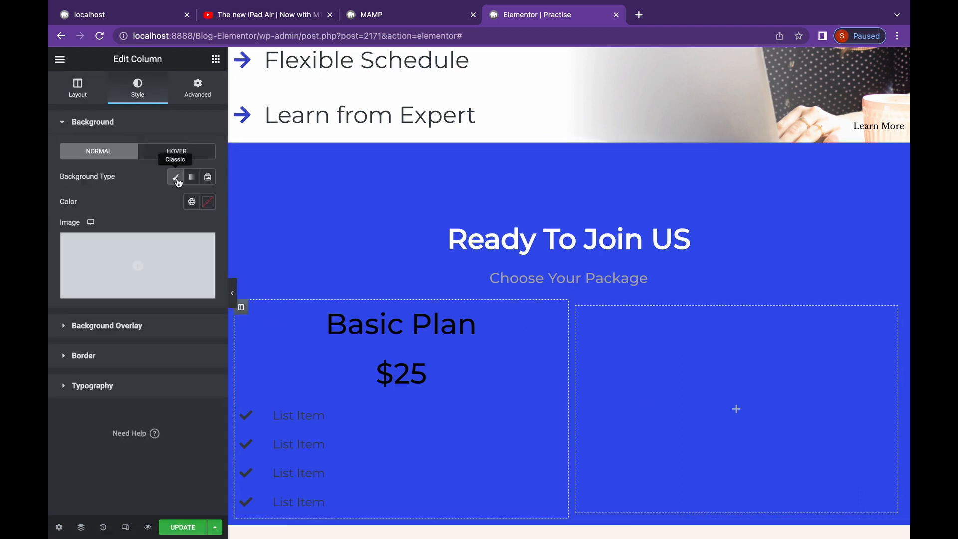
left_click(207, 201)
left_click(63, 244)
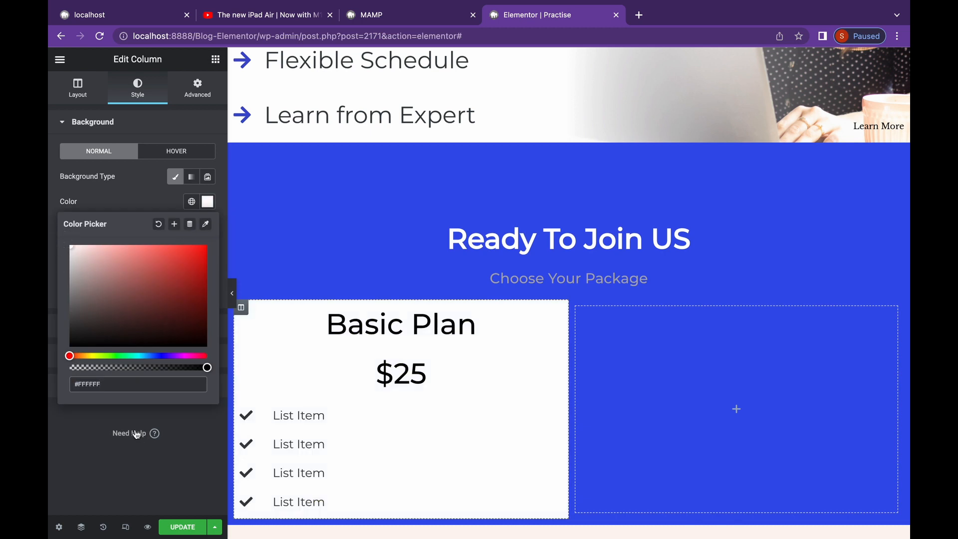
left_click(133, 433)
left_click(760, 15)
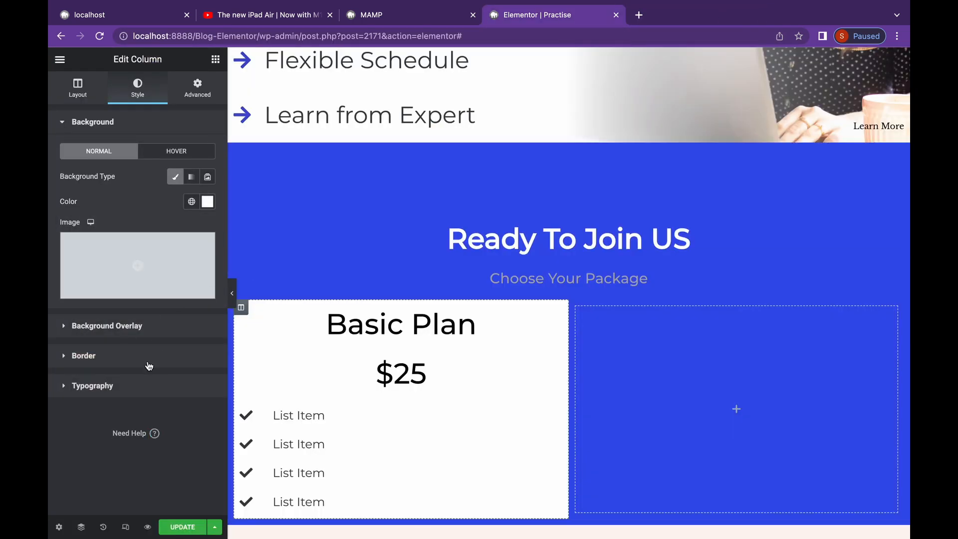
left_click(131, 359)
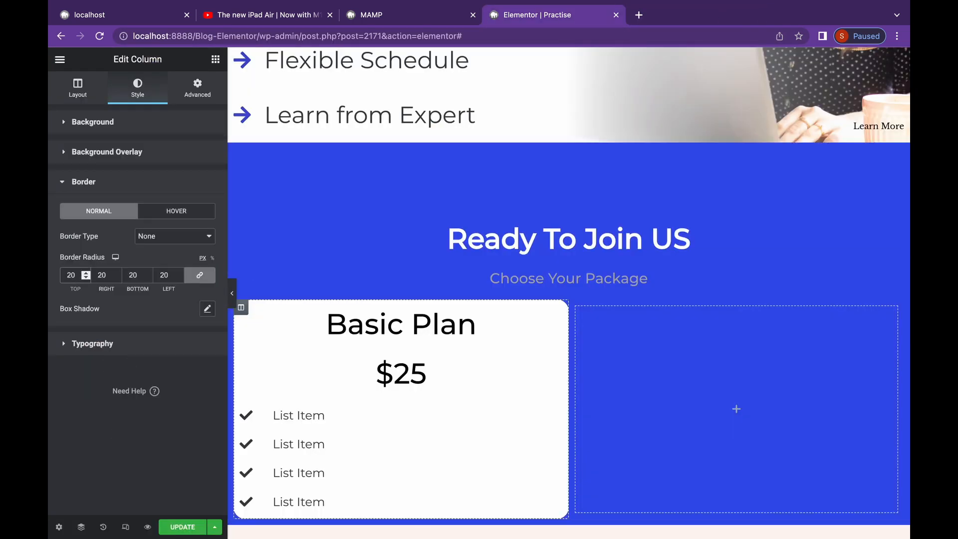
Add a button below the icon list in the Basic Plan column and center it
left_click(215, 60)
scroll(196, 412, "down", 2)
scroll(308, 408, "down", 3)
scroll(191, 277, "up", 2)
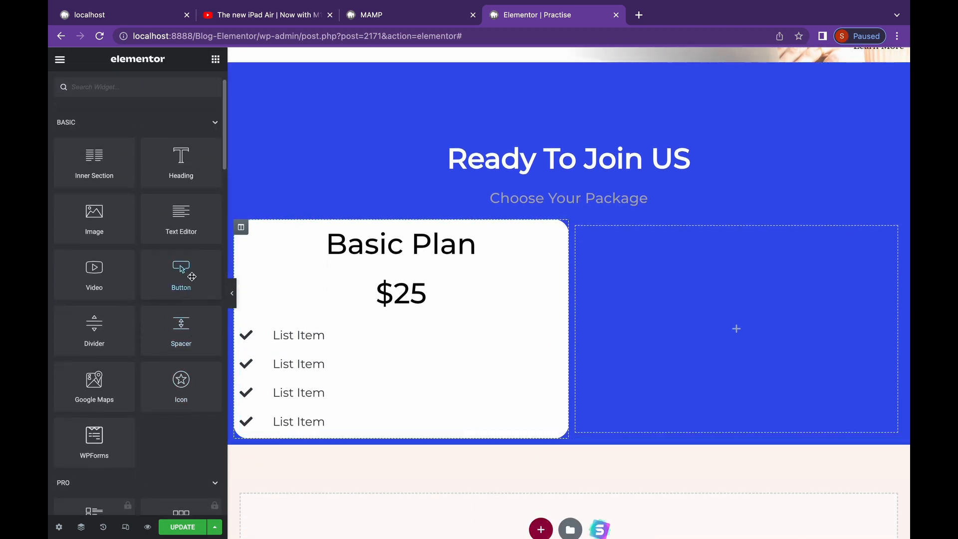
left_click_drag(184, 269, 367, 423)
left_click(175, 243)
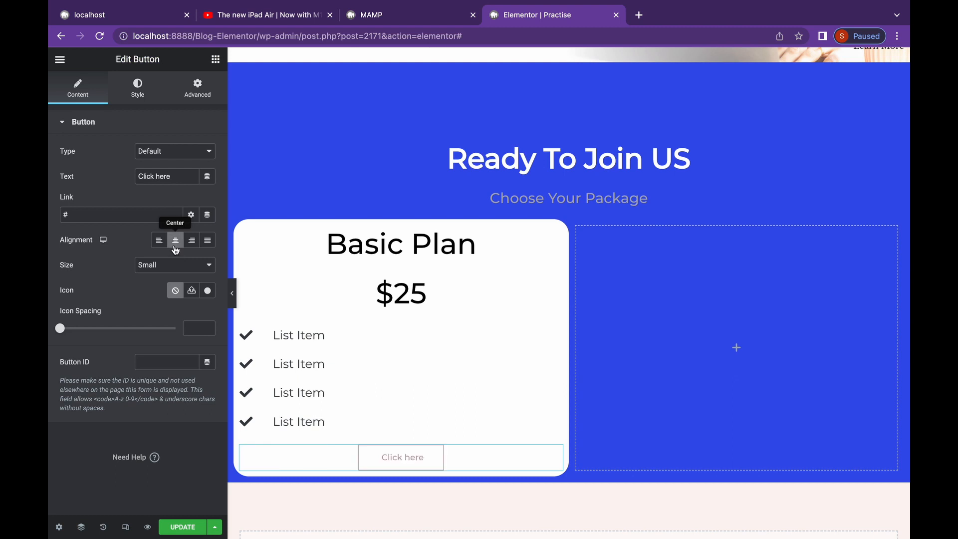
Change the "$25" heading's text color to dark blue
left_click(401, 293)
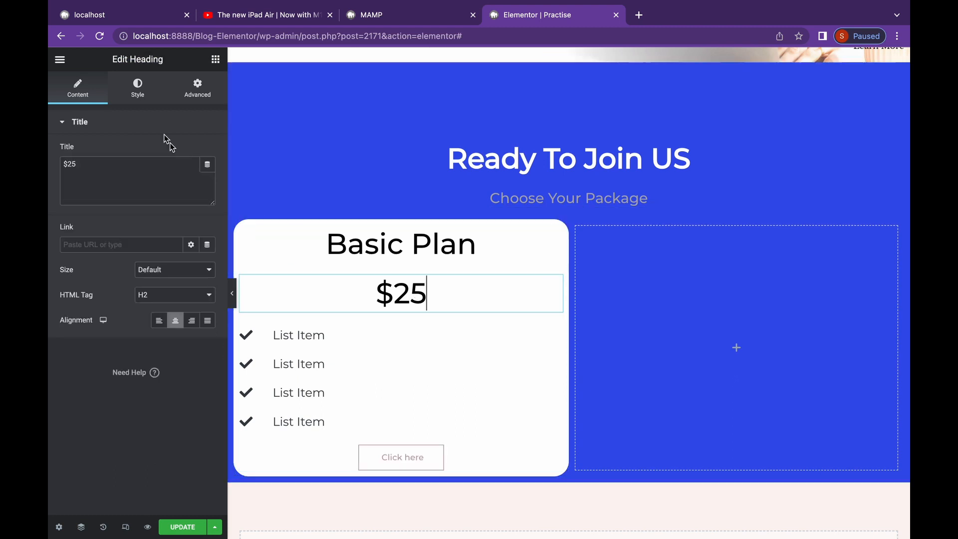
left_click(138, 88)
left_click(208, 151)
left_click_drag(155, 307, 160, 306)
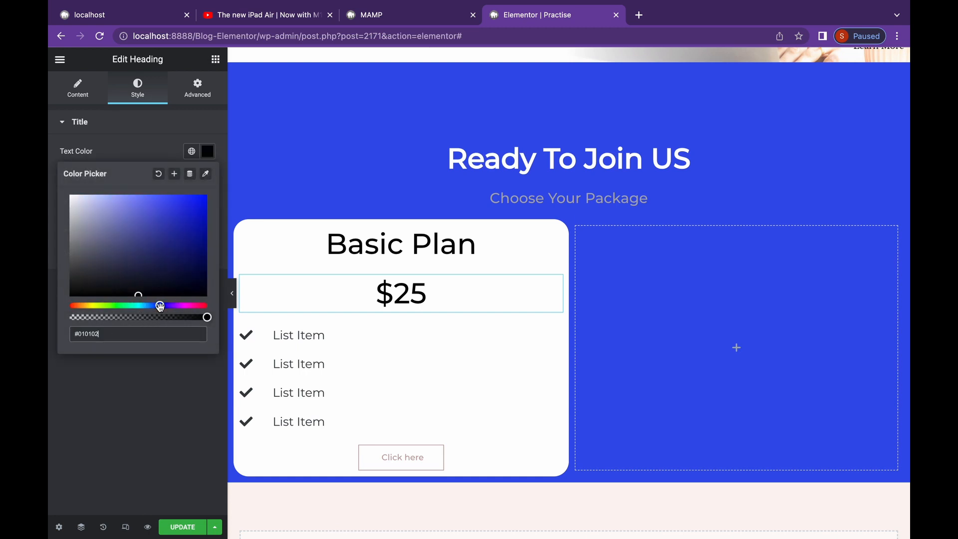
left_click_drag(145, 238, 184, 215)
left_click(163, 154)
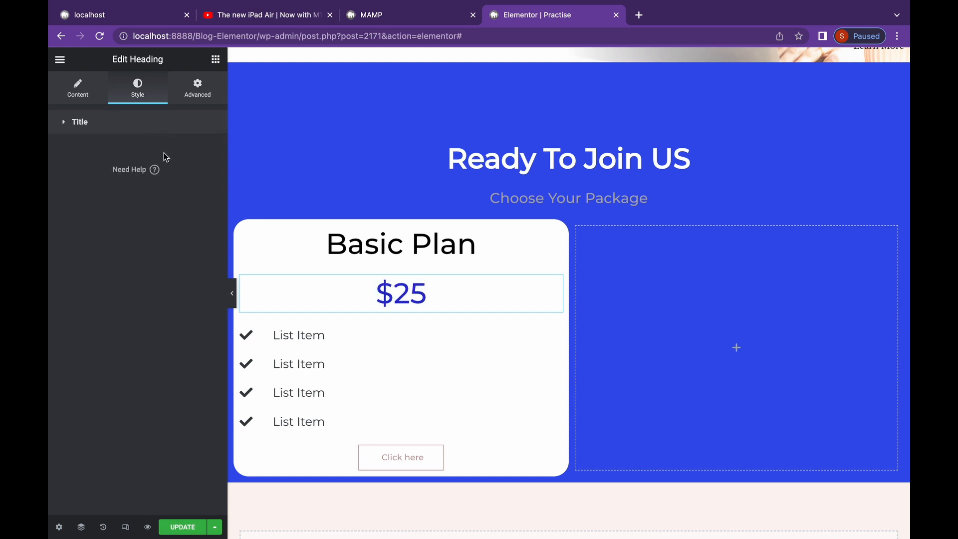
Adjust the "$25" heading's font size in its typography settings and open the font weight choices
left_click(209, 177)
left_click_drag(70, 271, 94, 280)
left_click(165, 294)
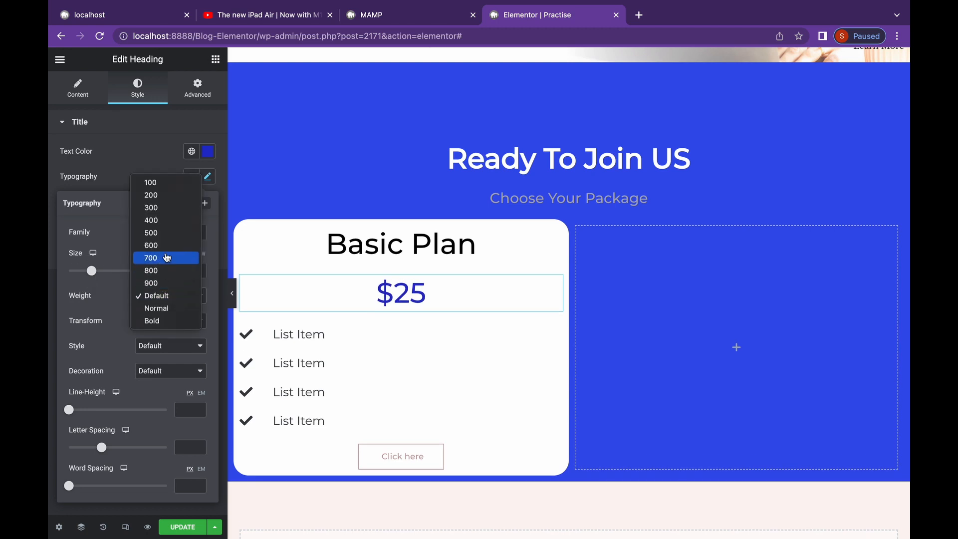